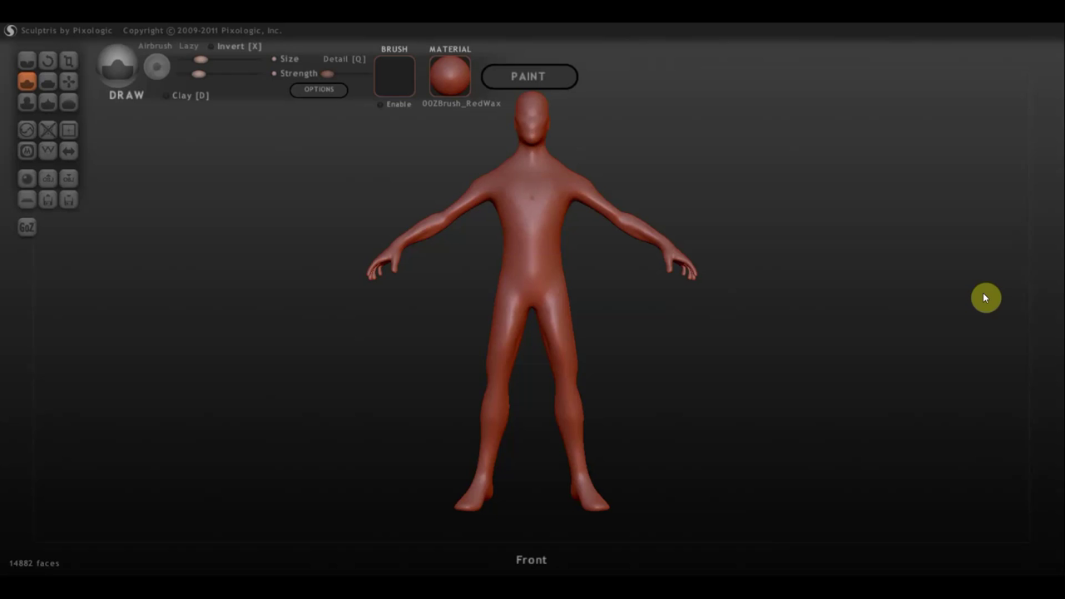
# Orbit the red-wax figure from the front to an exact, level Back view.
pyautogui.moveTo(863, 350); pyautogui.dragTo(491, 342)
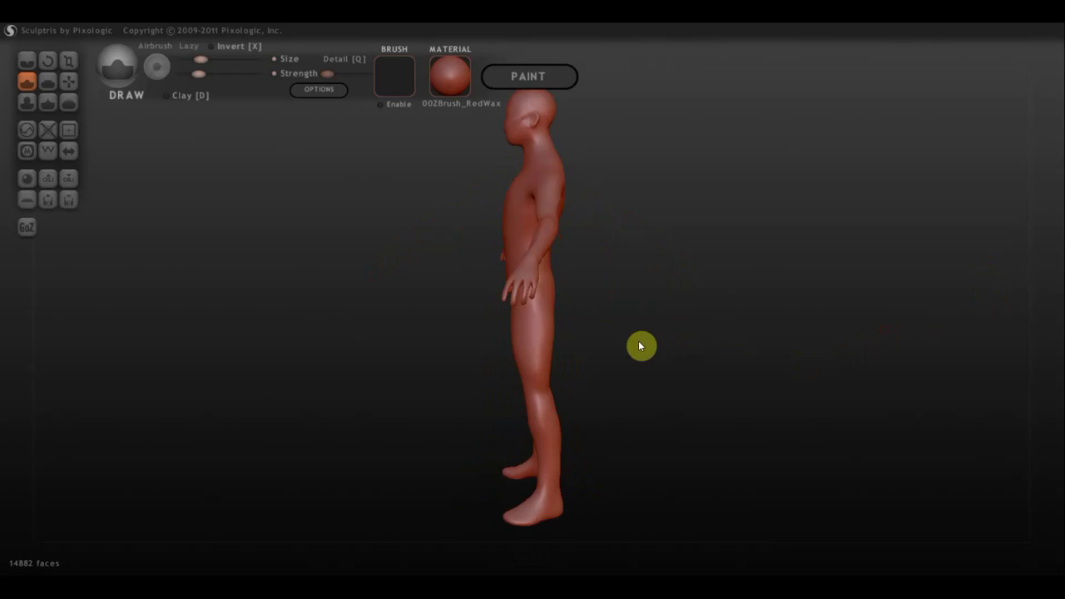
pyautogui.keyDown('shift'); pyautogui.moveTo(773, 336); pyautogui.dragTo(758, 355); pyautogui.keyUp('shift')
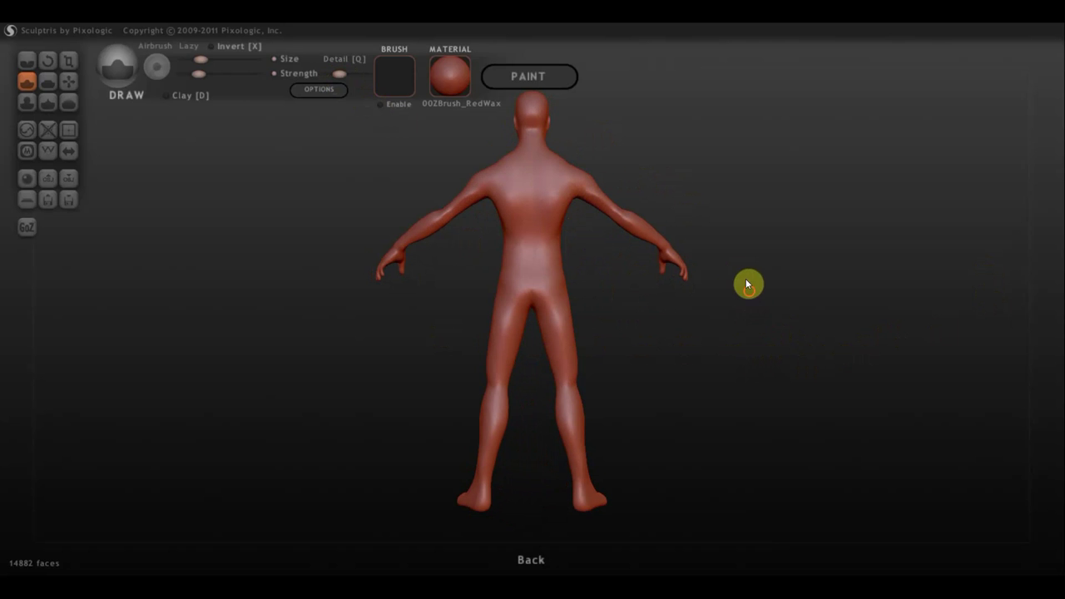
pyautogui.moveTo(747, 285); pyautogui.dragTo(716, 331)
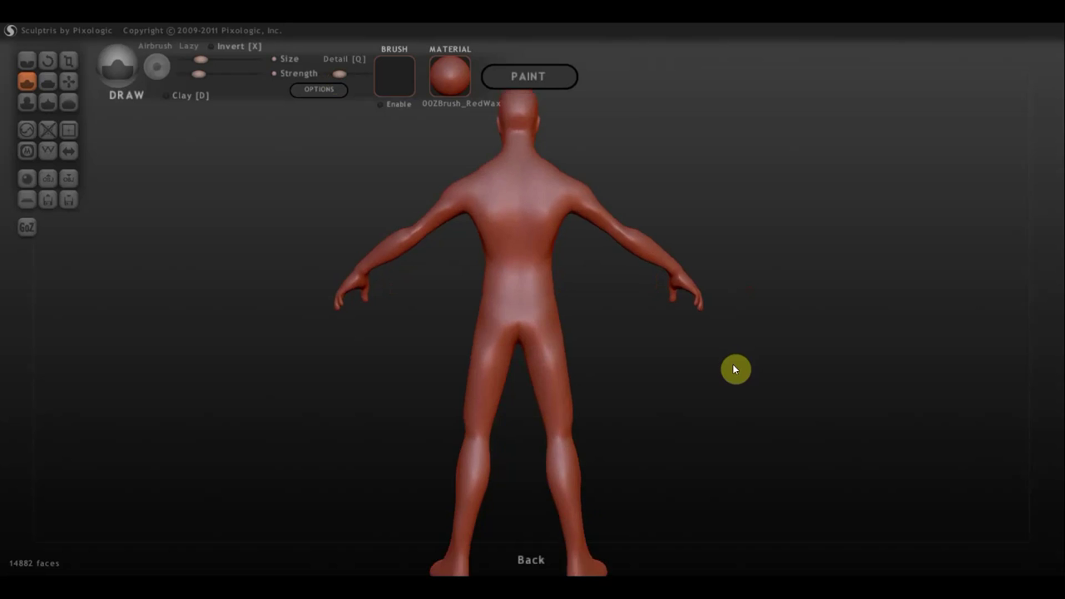
# Switch Symmetry on and confirm it so strokes mirror across the body.
pyautogui.click(68, 150)
pyautogui.click(542, 340)
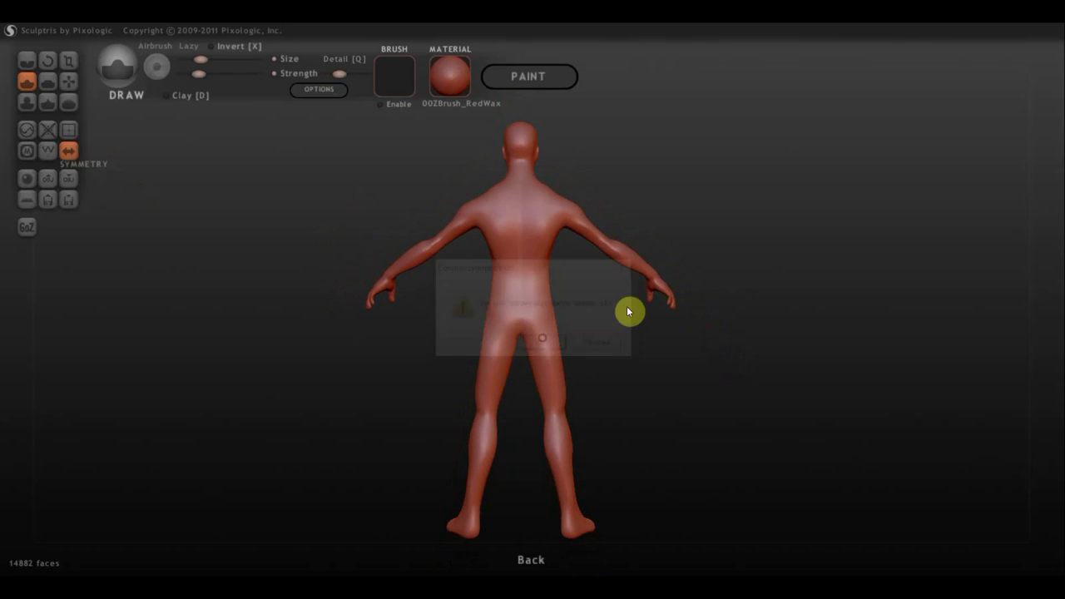
pyautogui.moveTo(718, 277)
pyautogui.mouseDown()
pyautogui.moveTo(774, 300)
pyautogui.moveTo(733, 301)
pyautogui.moveTo(706, 413)
pyautogui.moveTo(657, 330)
pyautogui.moveTo(575, 302)
pyautogui.moveTo(877, 333)
pyautogui.moveTo(993, 309)
pyautogui.moveTo(867, 316)
pyautogui.moveTo(850, 283)
pyautogui.mouseUp()
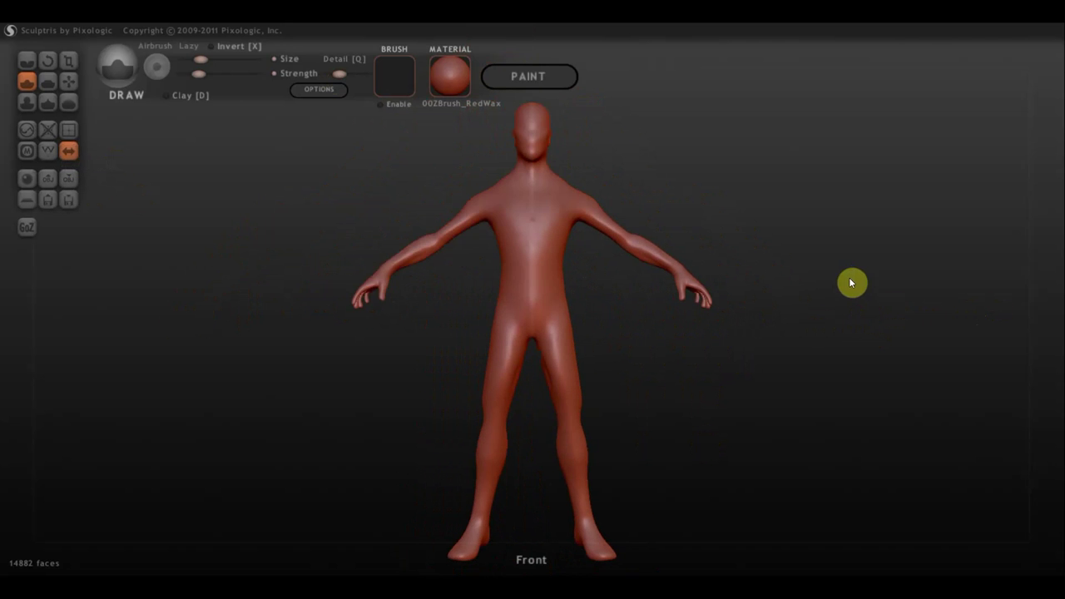
# Zoom in on the torso, dab a raised Draw stroke on the chest, and orbit toward the back.
pyautogui.scroll(2, 735, 361)
pyautogui.scroll(2, 709, 343)
pyautogui.scroll(4, 757, 486)
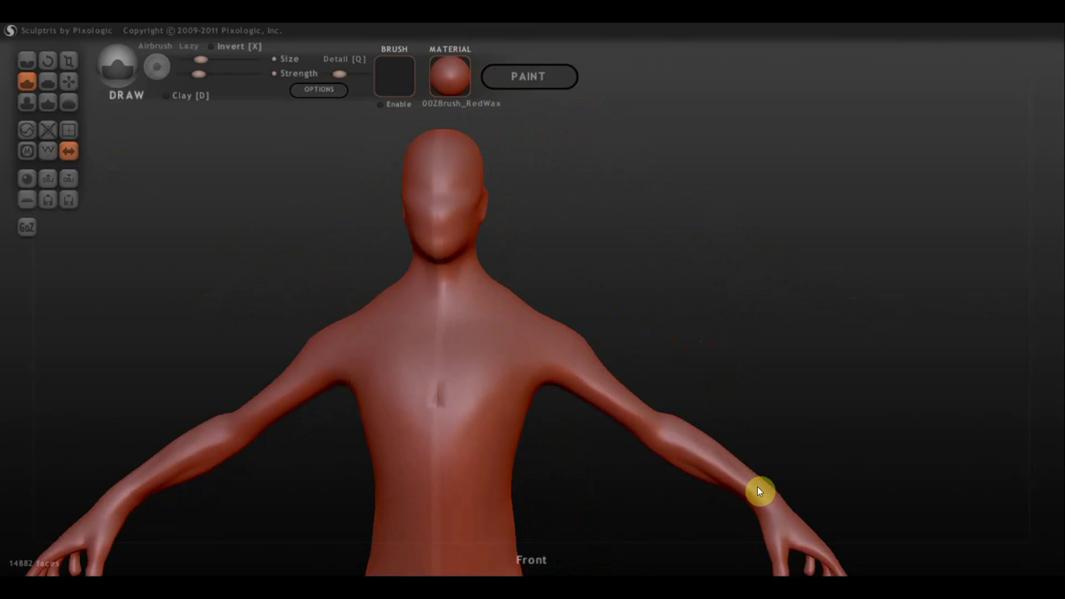
pyautogui.scroll(2, 757, 486)
pyautogui.keyDown('alt'); pyautogui.moveTo(698, 345); pyautogui.dragTo(745, 286); pyautogui.keyUp('alt')
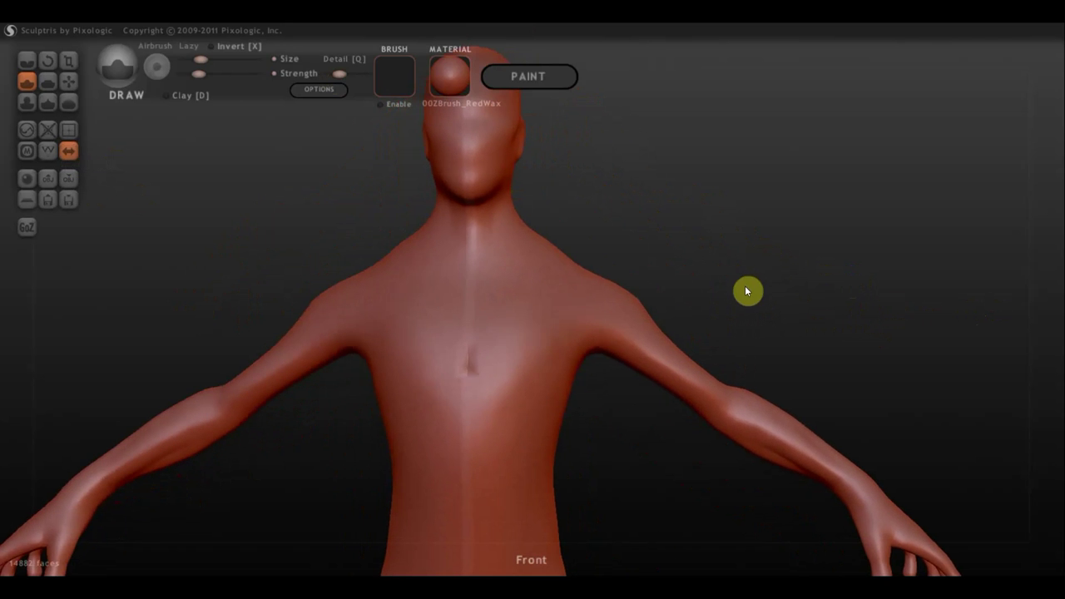
pyautogui.click(471, 353)
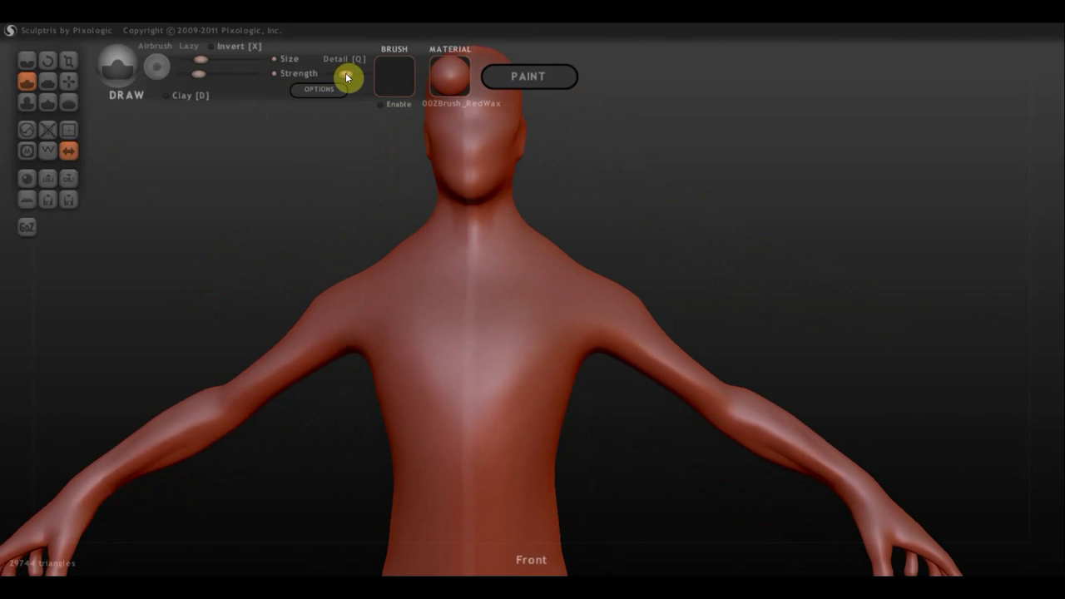
pyautogui.moveTo(721, 223)
pyautogui.mouseDown()
pyautogui.moveTo(665, 241)
pyautogui.moveTo(252, 242)
pyautogui.mouseUp()
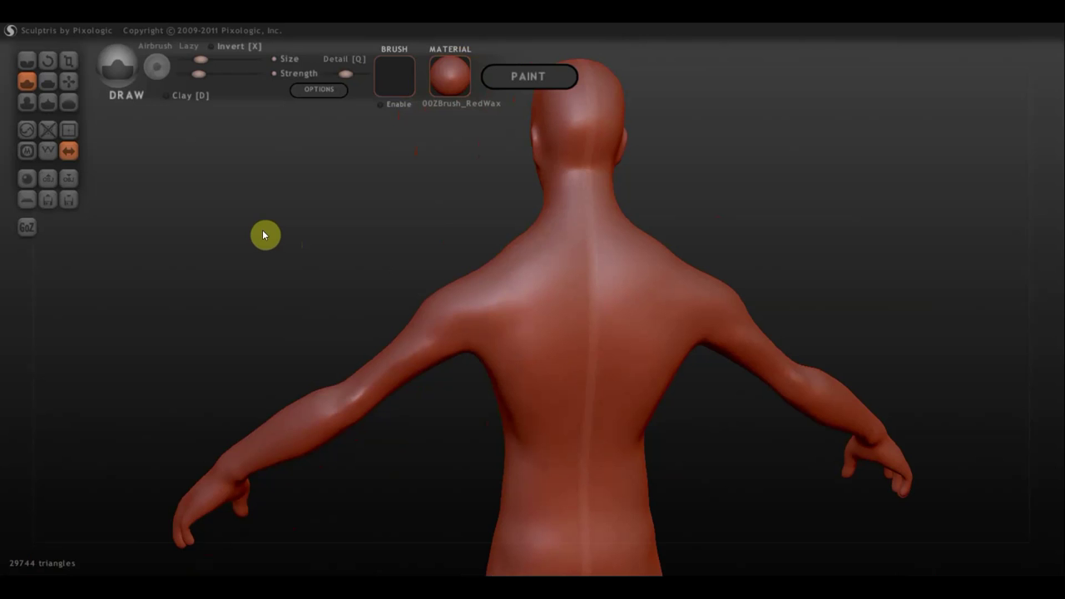
# Flatten the upper back with the Flatten brush, then return to the Draw brush.
pyautogui.click(48, 80)
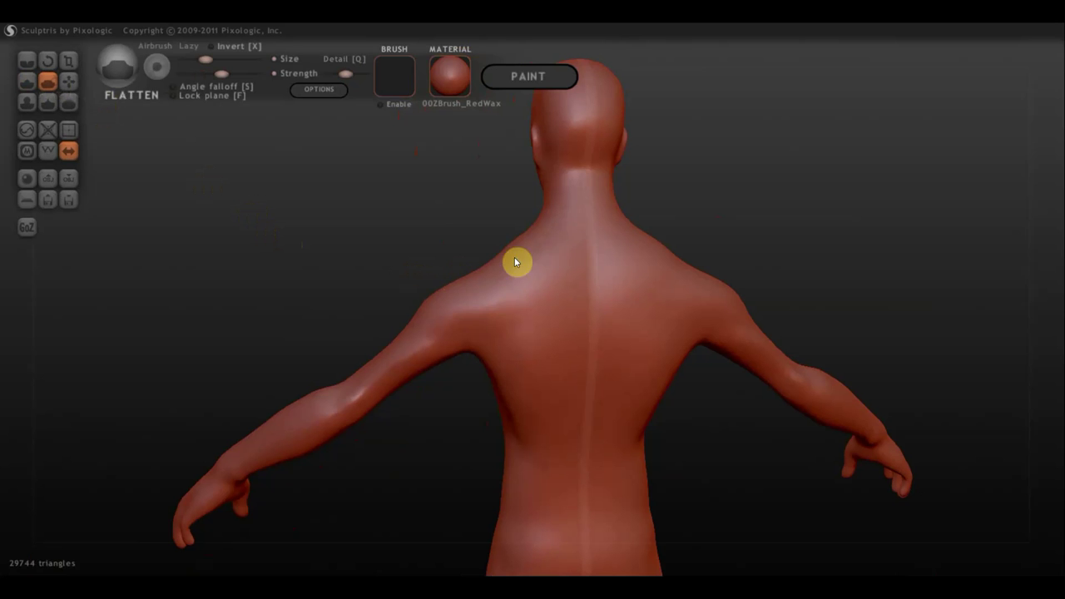
pyautogui.moveTo(573, 247)
pyautogui.mouseDown()
pyautogui.moveTo(483, 314)
pyautogui.moveTo(549, 258)
pyautogui.mouseUp()
pyautogui.click(26, 80)
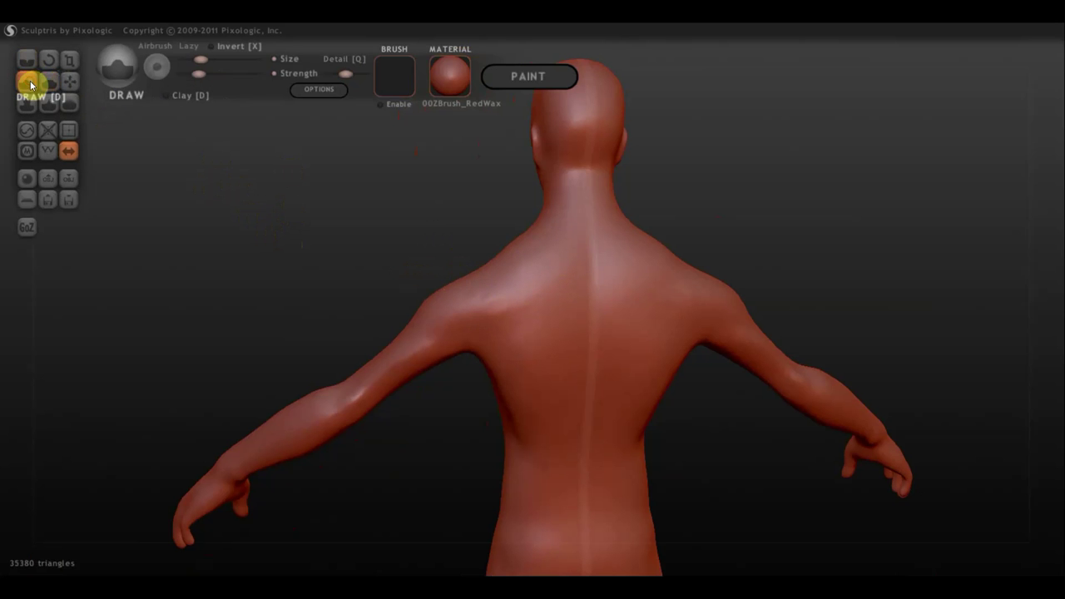
# Orbit to a snapped Front view framing the upper body.
pyautogui.moveTo(290, 192)
pyautogui.mouseDown()
pyautogui.moveTo(411, 207)
pyautogui.moveTo(768, 188)
pyautogui.mouseUp()
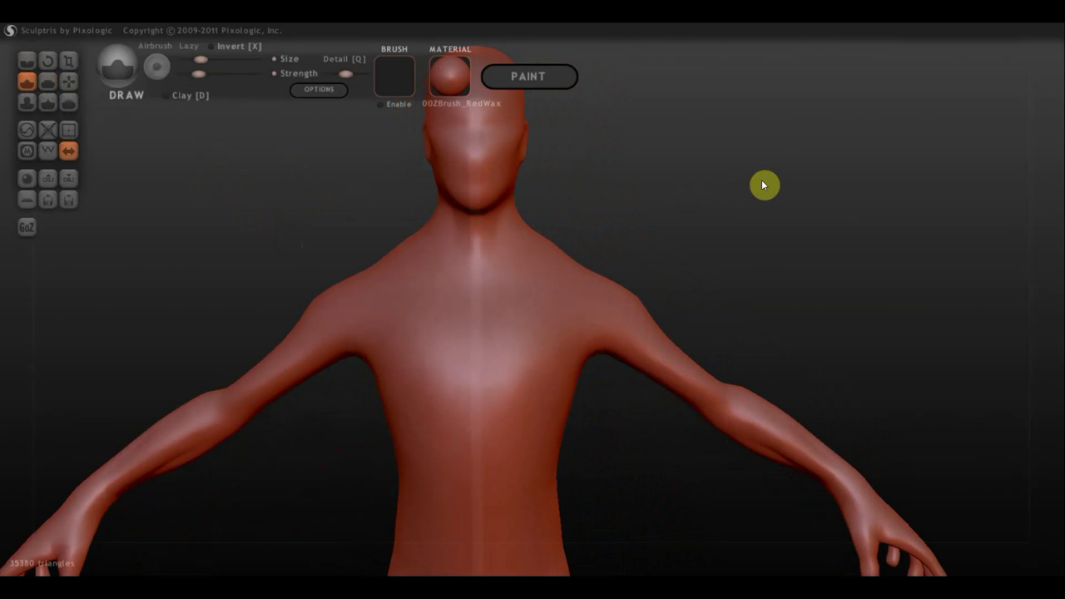
pyautogui.keyDown('shift'); pyautogui.moveTo(745, 231); pyautogui.dragTo(744, 235); pyautogui.keyUp('shift')
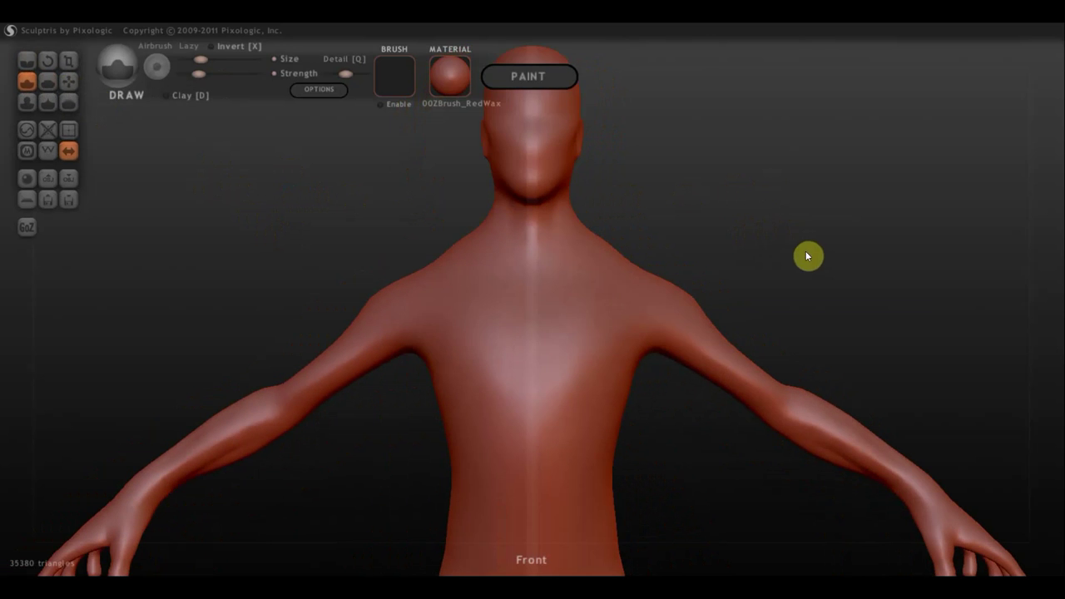
pyautogui.moveTo(782, 221)
pyautogui.keyDown('alt'); pyautogui.mouseDown(button='right')
pyautogui.moveTo(723, 172)
pyautogui.moveTo(739, 203)
pyautogui.mouseUp(button='right'); pyautogui.keyUp('alt')
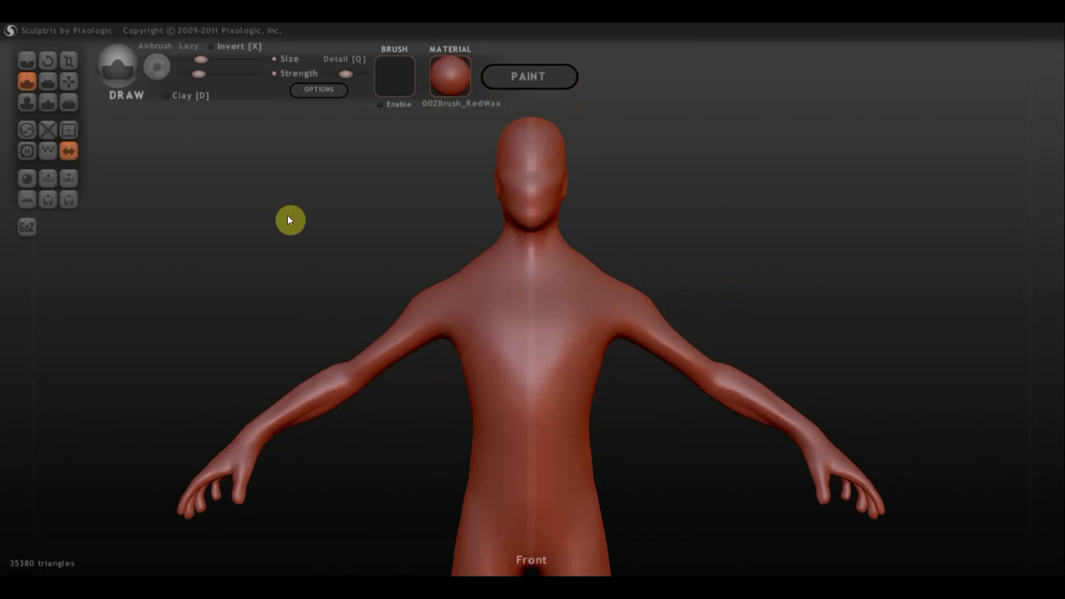
# With the Crease brush, carve lines on the neck, upper chest, pectorals and lower pectoral edge.
pyautogui.click(27, 63)
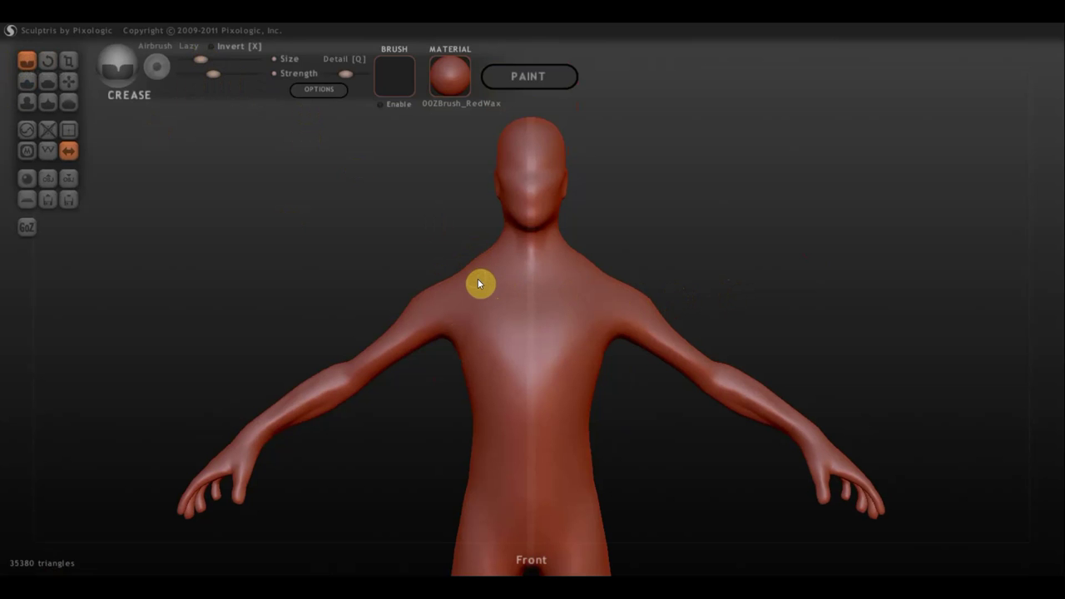
pyautogui.moveTo(502, 245)
pyautogui.mouseDown()
pyautogui.moveTo(530, 311)
pyautogui.moveTo(511, 297)
pyautogui.moveTo(530, 313)
pyautogui.mouseUp()
pyautogui.moveTo(521, 385); pyautogui.dragTo(477, 386)
pyautogui.moveTo(533, 322)
pyautogui.mouseDown()
pyautogui.moveTo(528, 381)
pyautogui.moveTo(435, 387)
pyautogui.mouseUp()
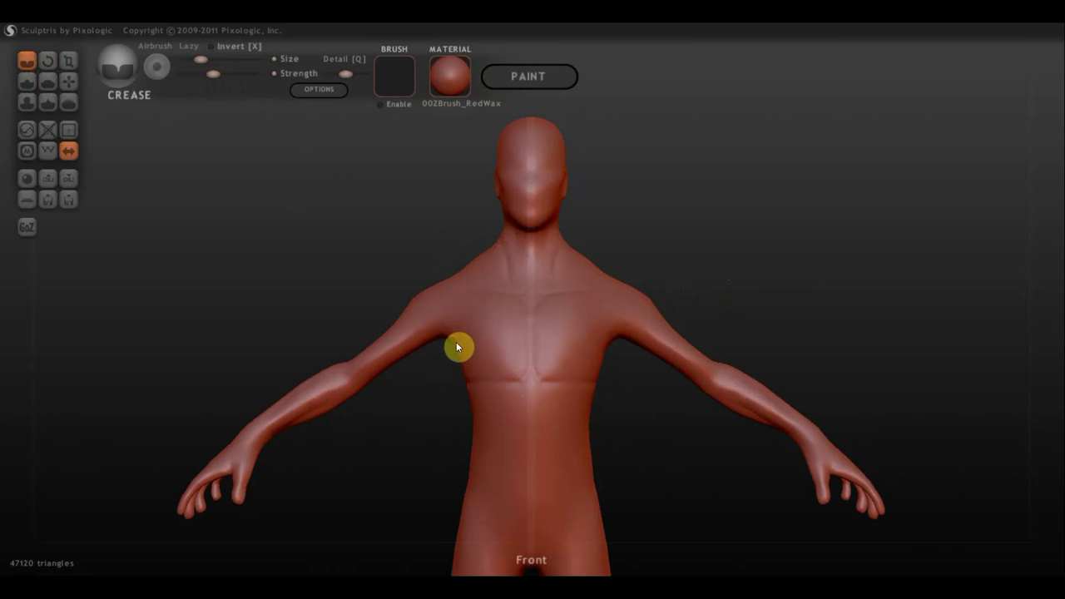
pyautogui.moveTo(457, 347)
pyautogui.mouseDown()
pyautogui.moveTo(510, 400)
pyautogui.moveTo(544, 413)
pyautogui.moveTo(495, 430)
pyautogui.mouseUp()
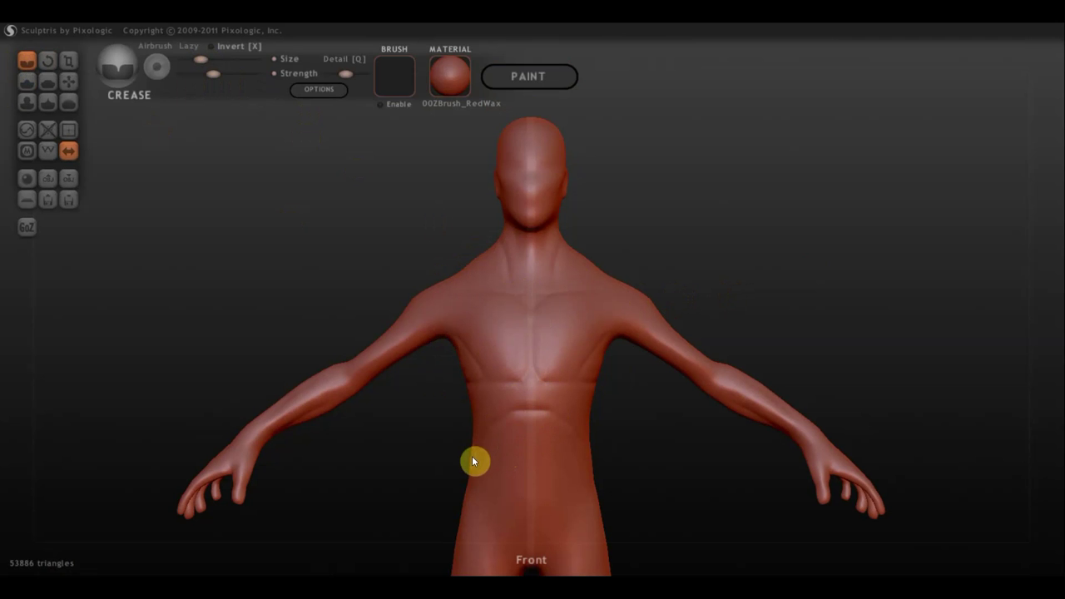
# From a three-quarter view, crease the abdomen, V-shaped groin edges, lower belly and a vertical belly line.
pyautogui.moveTo(625, 425)
pyautogui.mouseDown()
pyautogui.moveTo(501, 421)
pyautogui.moveTo(533, 439)
pyautogui.mouseUp()
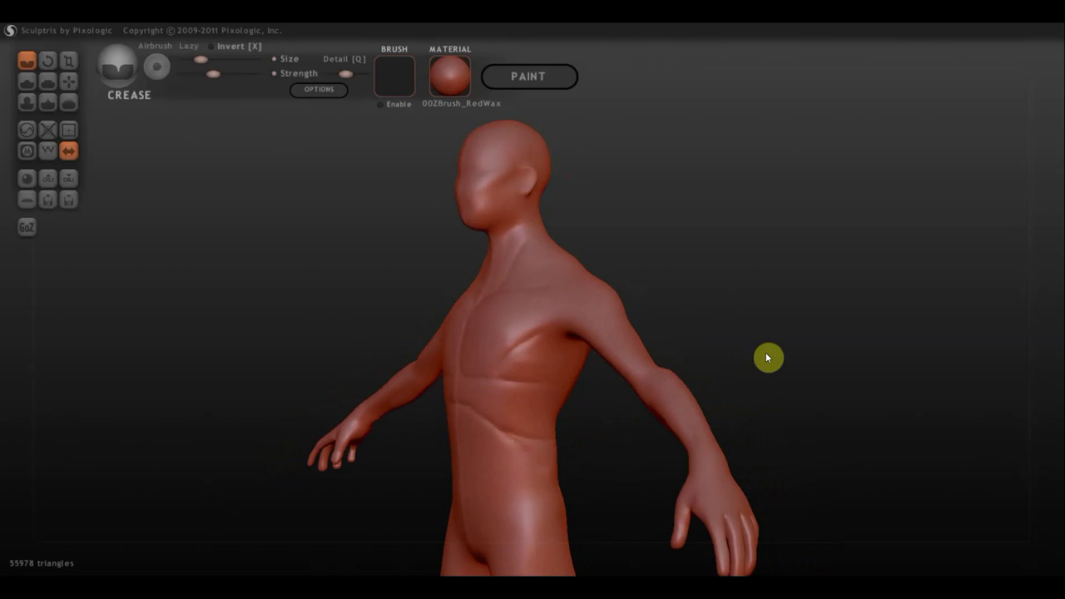
pyautogui.moveTo(766, 352)
pyautogui.mouseDown()
pyautogui.moveTo(846, 374)
pyautogui.moveTo(847, 360)
pyautogui.moveTo(896, 350)
pyautogui.moveTo(889, 366)
pyautogui.moveTo(842, 268)
pyautogui.moveTo(751, 244)
pyautogui.mouseUp()
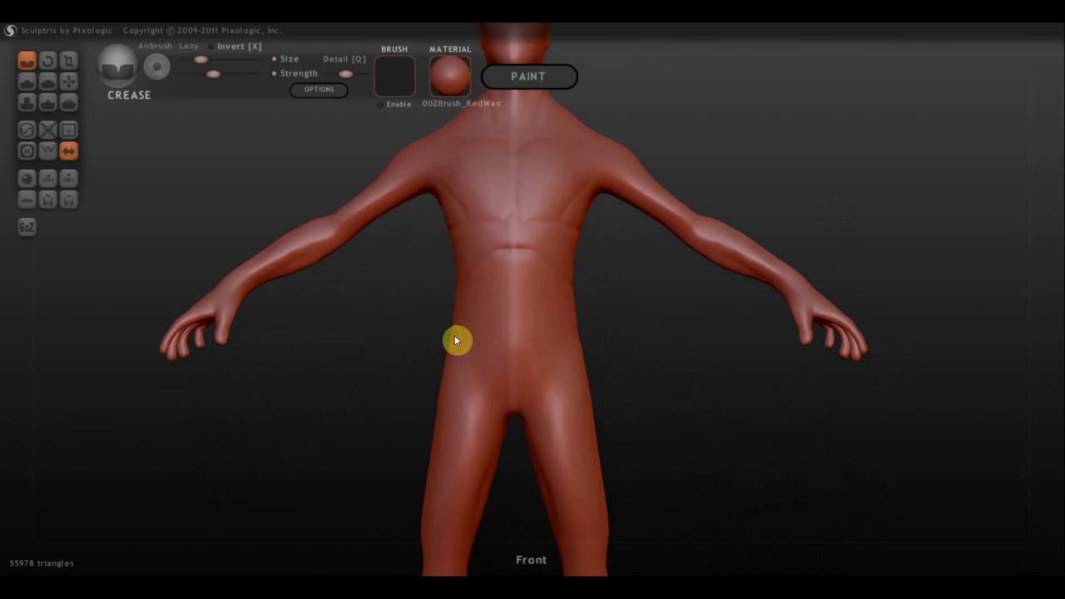
pyautogui.moveTo(454, 340)
pyautogui.mouseDown()
pyautogui.moveTo(503, 401)
pyautogui.moveTo(493, 386)
pyautogui.mouseUp()
pyautogui.moveTo(477, 361); pyautogui.dragTo(548, 359)
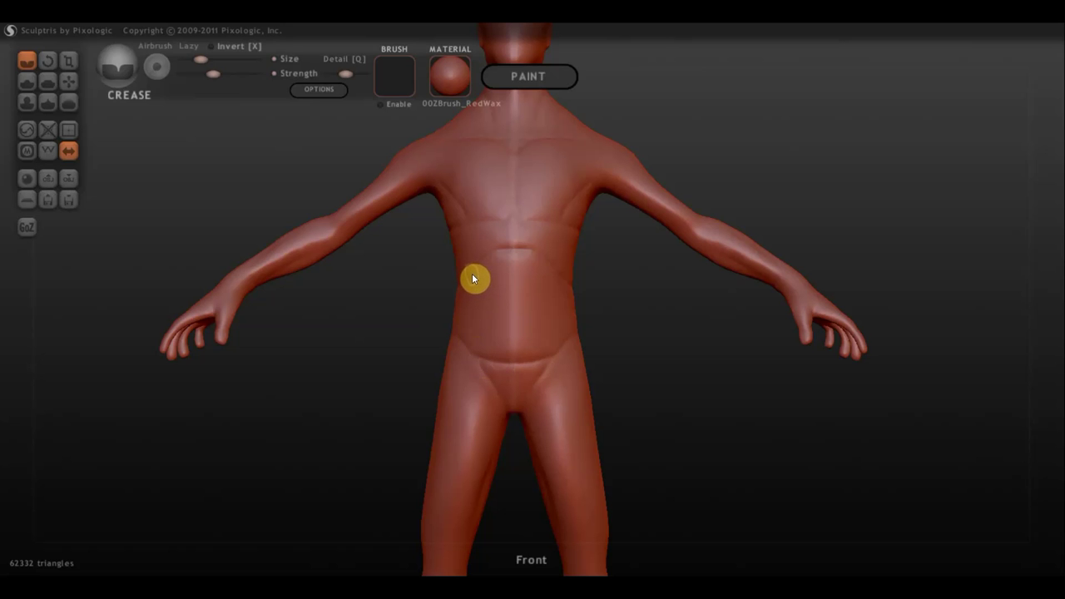
pyautogui.moveTo(472, 279); pyautogui.dragTo(475, 359)
# From a three-quarter front view, crease down the chest and side and across the upper chest.
pyautogui.moveTo(617, 336)
pyautogui.mouseDown()
pyautogui.moveTo(789, 333)
pyautogui.moveTo(823, 344)
pyautogui.mouseUp()
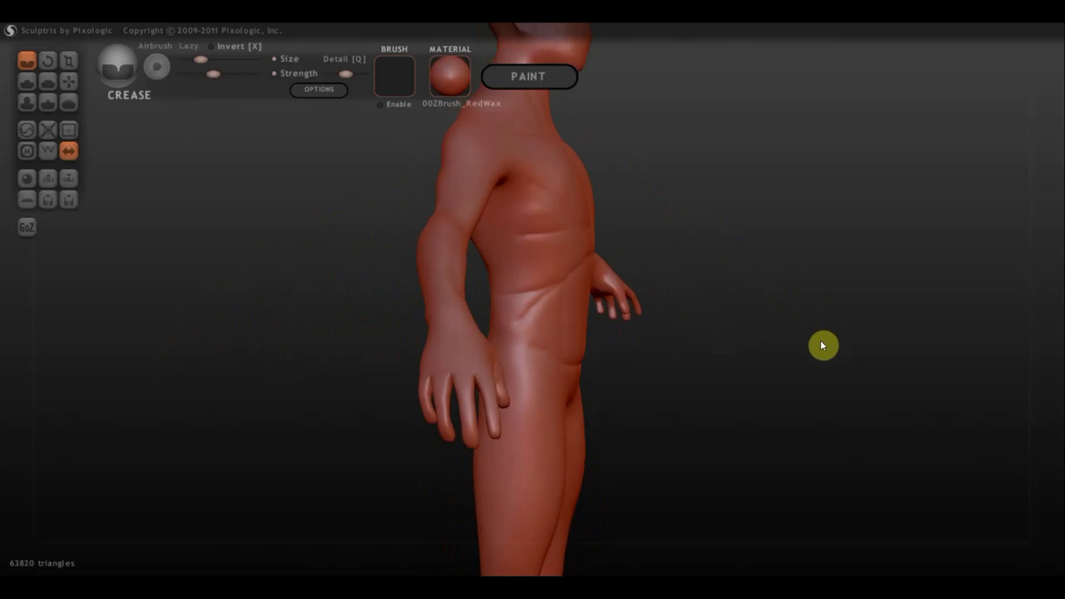
pyautogui.moveTo(672, 268)
pyautogui.mouseDown()
pyautogui.moveTo(708, 252)
pyautogui.moveTo(689, 254)
pyautogui.mouseUp()
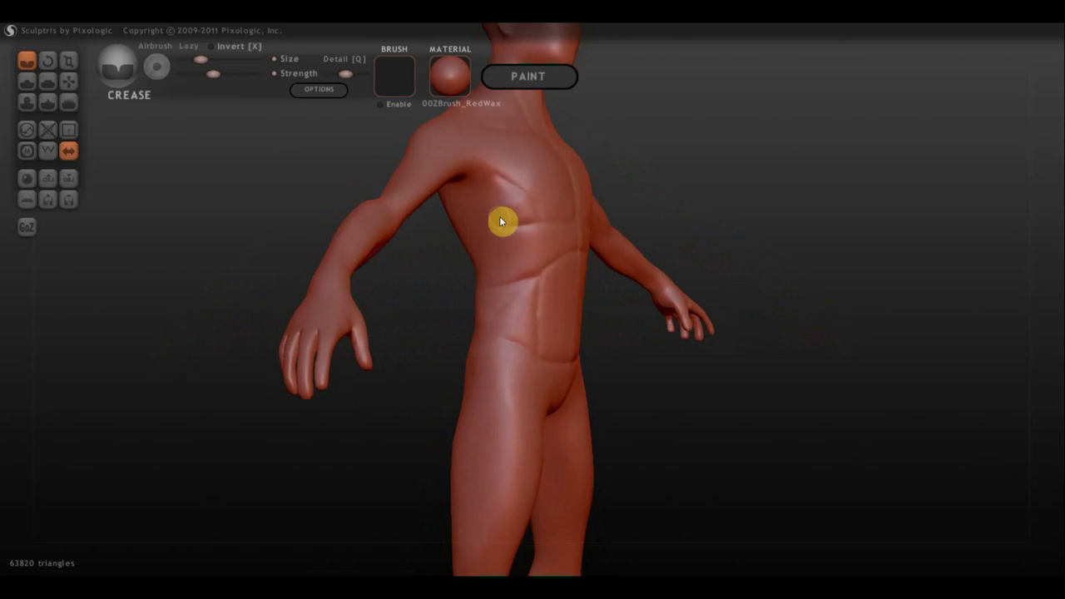
pyautogui.moveTo(460, 190)
pyautogui.mouseDown()
pyautogui.moveTo(476, 263)
pyautogui.moveTo(487, 265)
pyautogui.mouseUp()
pyautogui.moveTo(472, 173); pyautogui.dragTo(510, 171)
# Add crease strokes near and over the shoulder, viewing it from the other side.
pyautogui.moveTo(701, 173)
pyautogui.mouseDown()
pyautogui.moveTo(658, 215)
pyautogui.moveTo(483, 181)
pyautogui.moveTo(439, 190)
pyautogui.moveTo(468, 207)
pyautogui.mouseUp()
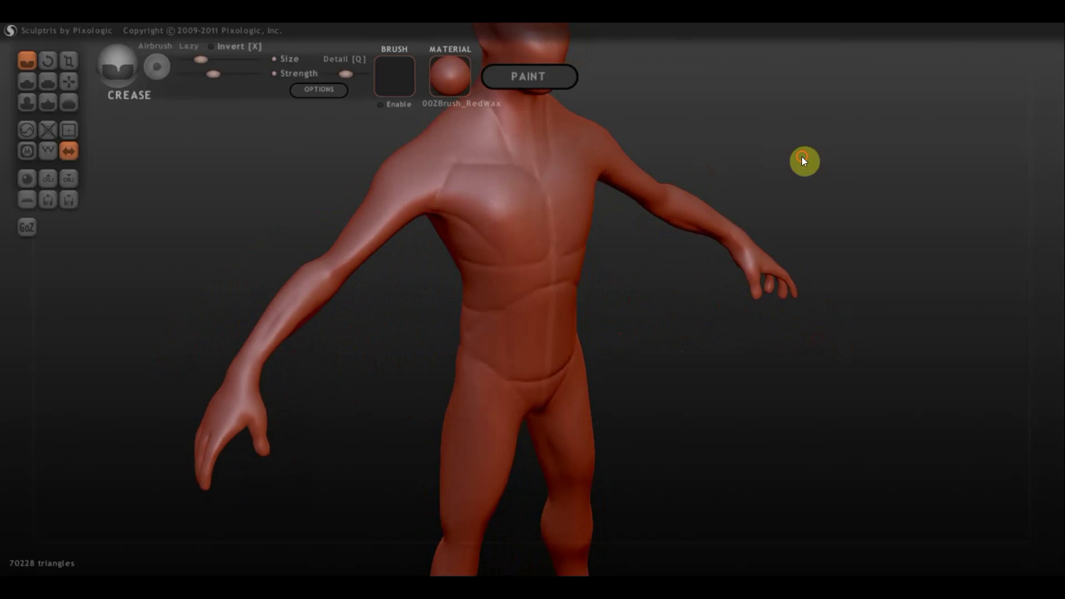
pyautogui.moveTo(803, 159)
pyautogui.mouseDown()
pyautogui.moveTo(637, 148)
pyautogui.moveTo(711, 112)
pyautogui.moveTo(619, 160)
pyautogui.mouseUp()
pyautogui.moveTo(702, 142)
pyautogui.mouseDown()
pyautogui.moveTo(647, 152)
pyautogui.moveTo(570, 224)
pyautogui.moveTo(625, 240)
pyautogui.mouseUp()
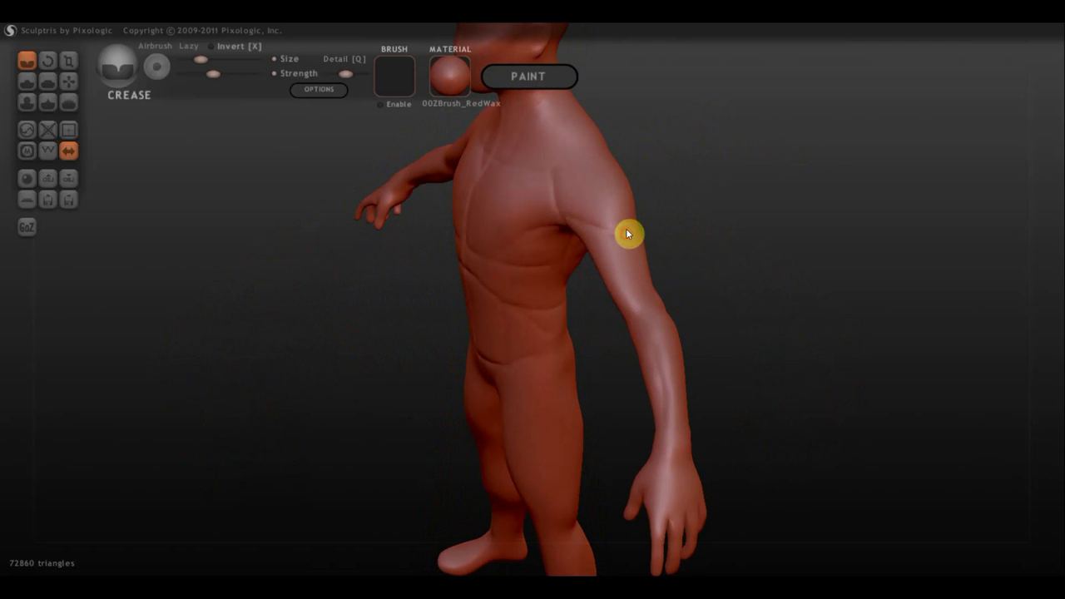
pyautogui.moveTo(702, 205)
pyautogui.mouseDown()
pyautogui.moveTo(644, 222)
pyautogui.moveTo(563, 225)
pyautogui.moveTo(518, 216)
pyautogui.moveTo(635, 190)
pyautogui.moveTo(558, 159)
pyautogui.moveTo(434, 175)
pyautogui.moveTo(491, 175)
pyautogui.mouseUp()
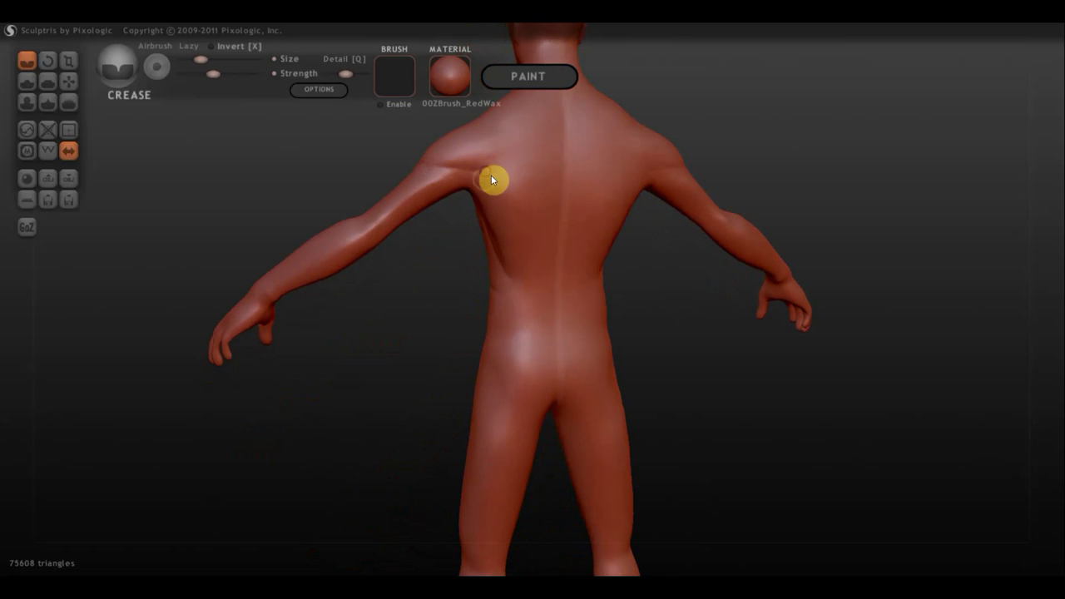
# Crease across the upper back, the curved lower back, and the mid-back.
pyautogui.moveTo(790, 145)
pyautogui.mouseDown()
pyautogui.moveTo(747, 140)
pyautogui.moveTo(706, 229)
pyautogui.mouseUp()
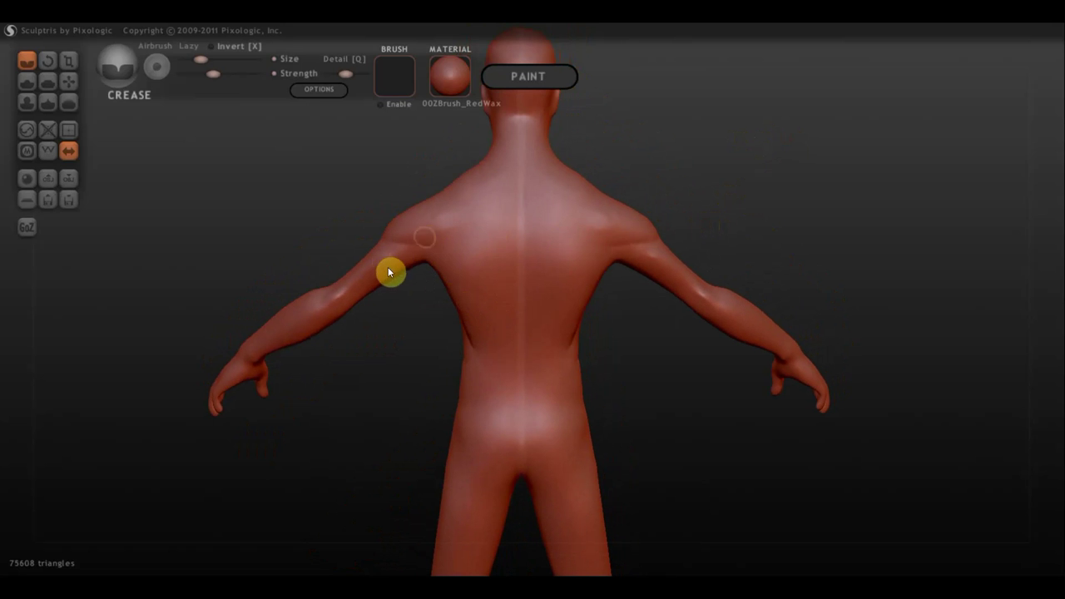
pyautogui.moveTo(431, 264); pyautogui.dragTo(510, 267)
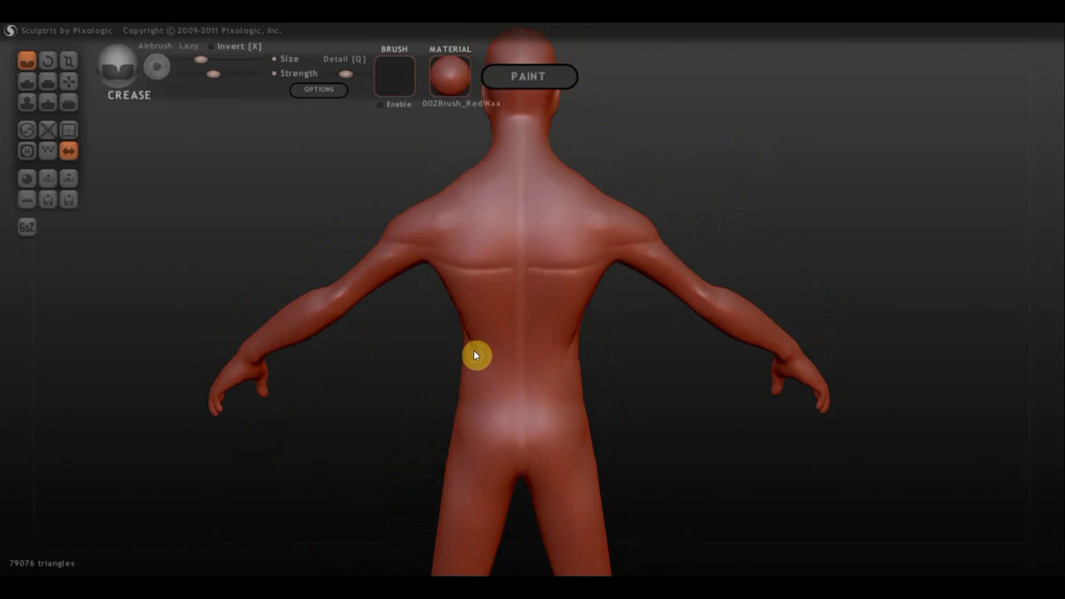
pyautogui.moveTo(474, 352); pyautogui.dragTo(517, 371)
pyautogui.moveTo(497, 374); pyautogui.dragTo(506, 390)
pyautogui.moveTo(485, 268); pyautogui.dragTo(511, 407)
# Crease down the neck and along its side toward the shoulders, ending in a front three-quarter view.
pyautogui.moveTo(497, 186)
pyautogui.mouseDown(button='right')
pyautogui.moveTo(701, 194)
pyautogui.moveTo(516, 237)
pyautogui.mouseUp(button='right')
pyautogui.moveTo(449, 230)
pyautogui.mouseDown(button='right')
pyautogui.moveTo(461, 245)
pyautogui.moveTo(454, 228)
pyautogui.moveTo(521, 197)
pyautogui.mouseUp(button='right')
pyautogui.moveTo(515, 153)
pyautogui.mouseDown()
pyautogui.moveTo(518, 202)
pyautogui.moveTo(505, 217)
pyautogui.moveTo(449, 221)
pyautogui.moveTo(483, 224)
pyautogui.moveTo(523, 198)
pyautogui.mouseUp()
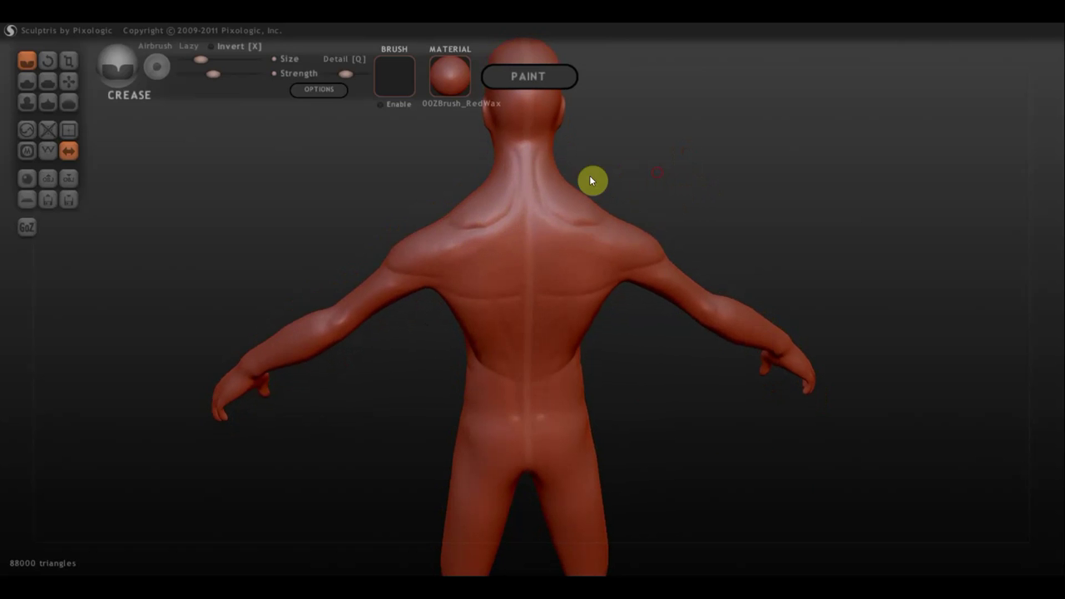
pyautogui.moveTo(589, 175); pyautogui.dragTo(430, 171, button='right')
pyautogui.moveTo(487, 147); pyautogui.dragTo(484, 201)
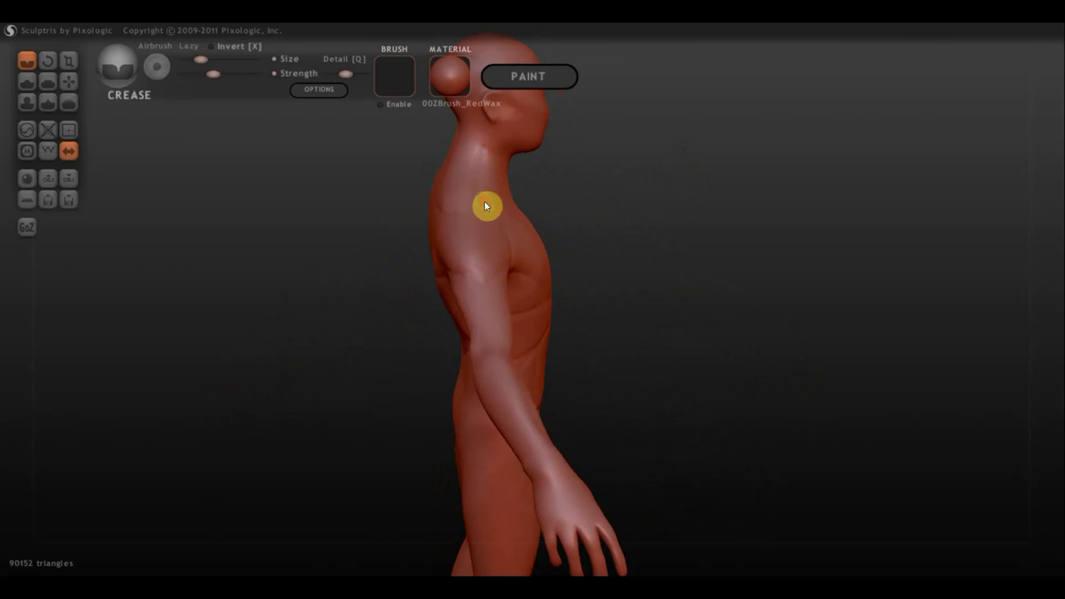
pyautogui.moveTo(599, 173); pyautogui.dragTo(516, 190)
pyautogui.moveTo(459, 148); pyautogui.dragTo(476, 221)
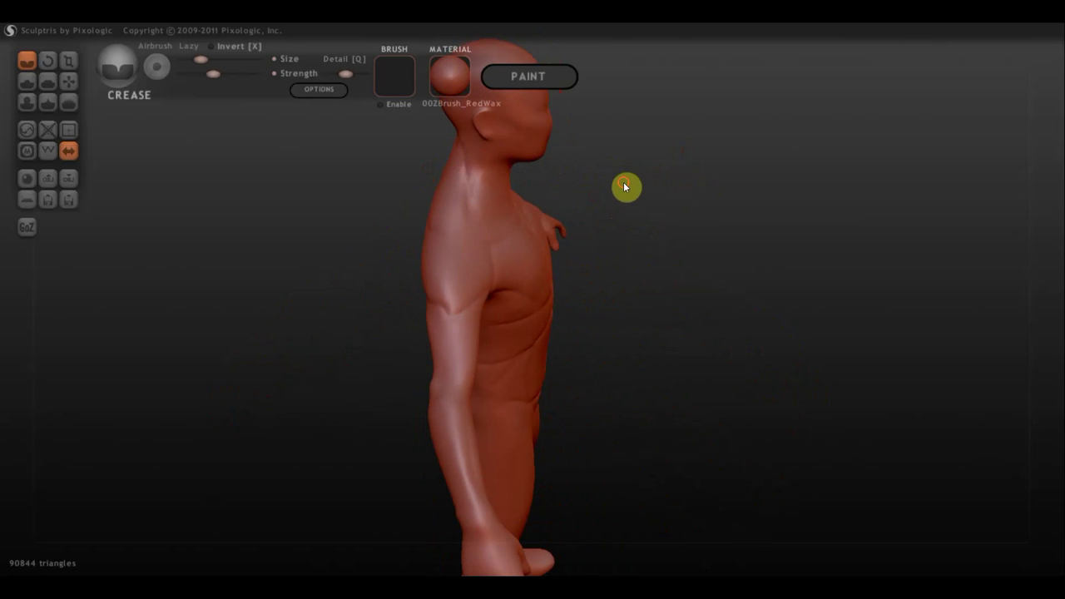
pyautogui.moveTo(624, 183); pyautogui.dragTo(486, 175)
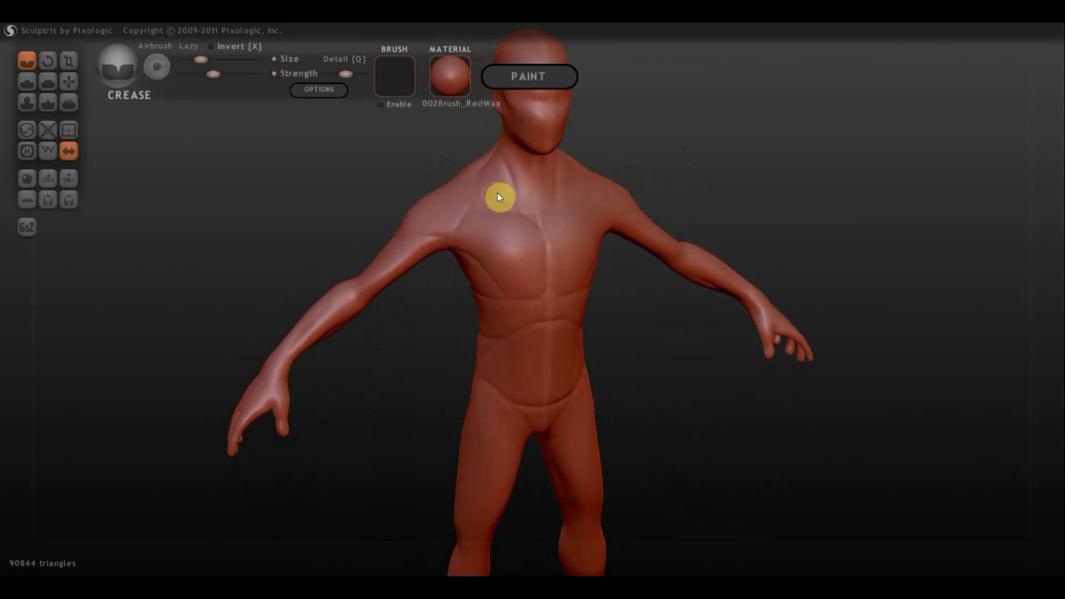
# Build up a little volume on the neck and chest with the Draw brush, dismissing a pop-up advertisement.
pyautogui.click(27, 81)
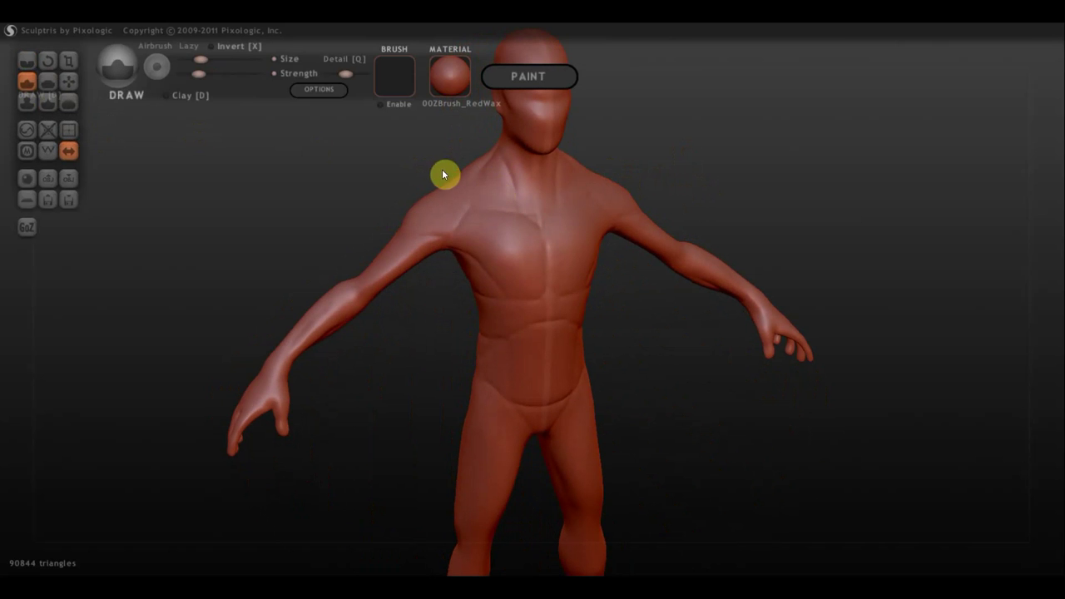
pyautogui.moveTo(495, 185); pyautogui.dragTo(502, 176)
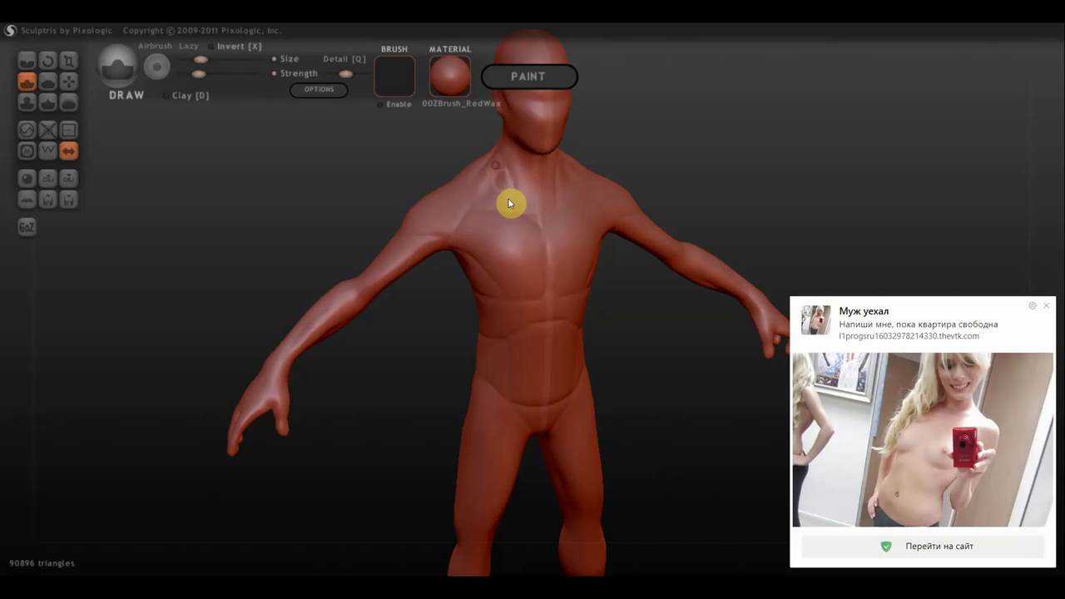
pyautogui.click(1039, 304)
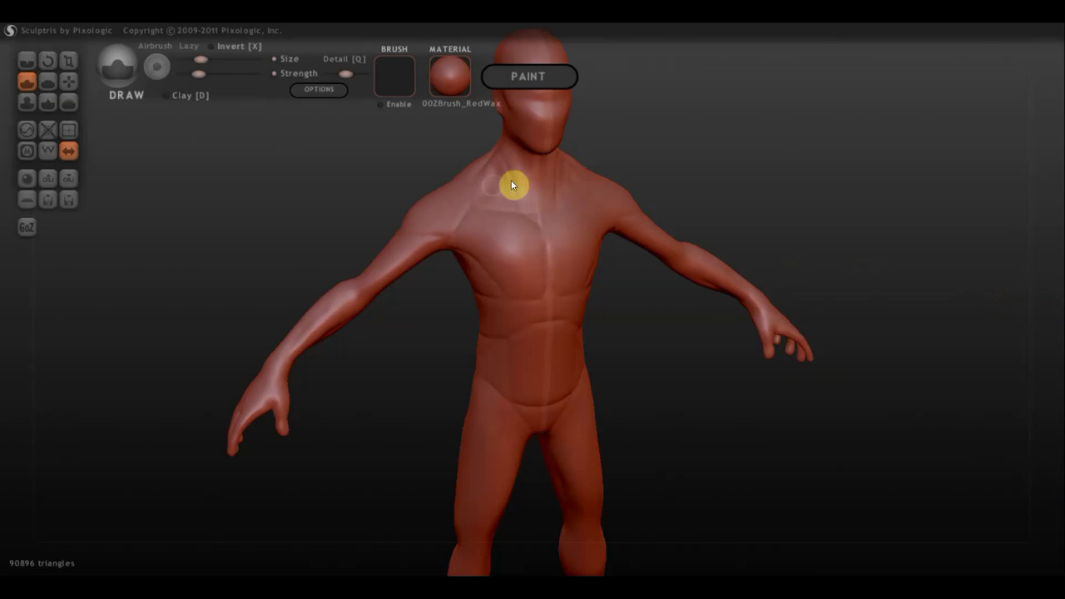
pyautogui.moveTo(503, 189)
pyautogui.mouseDown()
pyautogui.moveTo(509, 196)
pyautogui.moveTo(492, 189)
pyautogui.mouseUp()
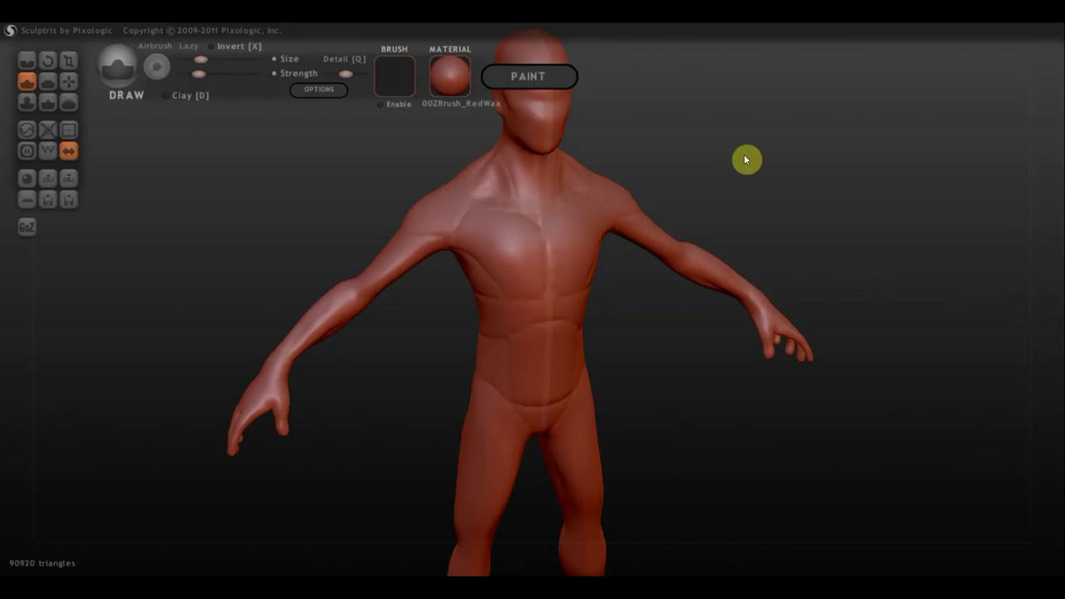
# Rotate the figure past its shoulder and side profile until the back faces the viewer.
pyautogui.moveTo(746, 159)
pyautogui.mouseDown()
pyautogui.moveTo(592, 158)
pyautogui.moveTo(628, 200)
pyautogui.moveTo(607, 190)
pyautogui.moveTo(611, 207)
pyautogui.moveTo(606, 174)
pyautogui.moveTo(609, 196)
pyautogui.mouseUp()
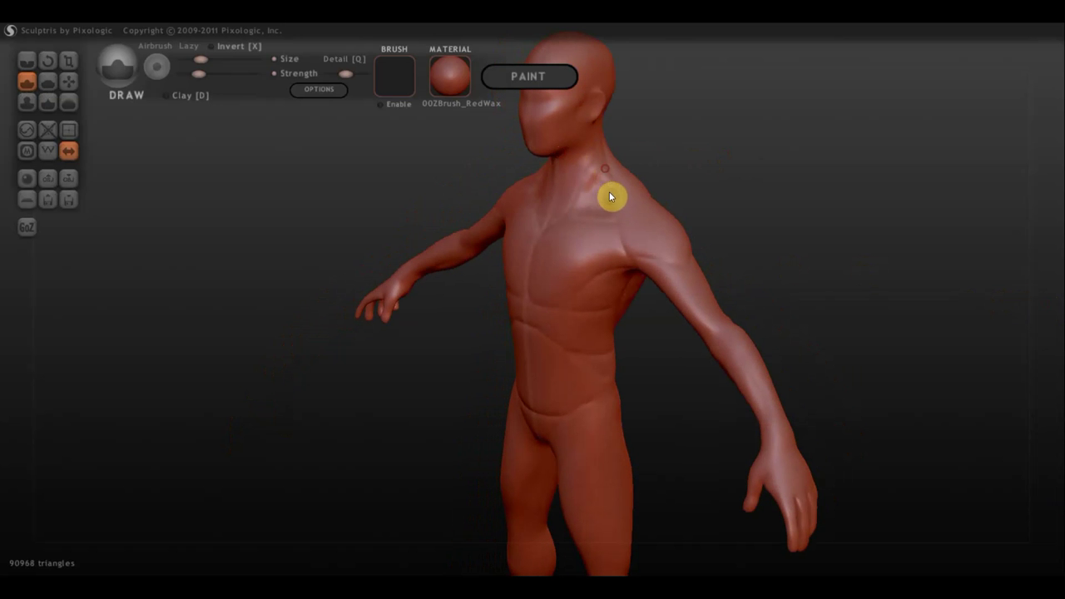
pyautogui.moveTo(671, 166)
pyautogui.mouseDown()
pyautogui.moveTo(573, 168)
pyautogui.moveTo(590, 233)
pyautogui.mouseUp()
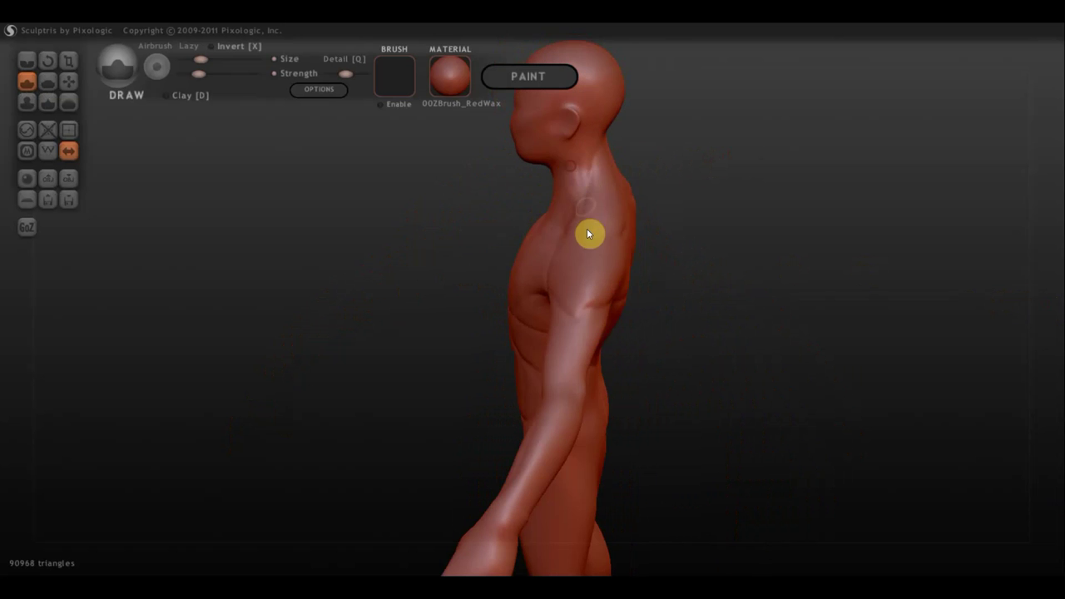
pyautogui.moveTo(729, 186)
pyautogui.mouseDown()
pyautogui.moveTo(542, 147)
pyautogui.moveTo(684, 161)
pyautogui.moveTo(641, 150)
pyautogui.moveTo(656, 148)
pyautogui.moveTo(691, 167)
pyautogui.mouseUp()
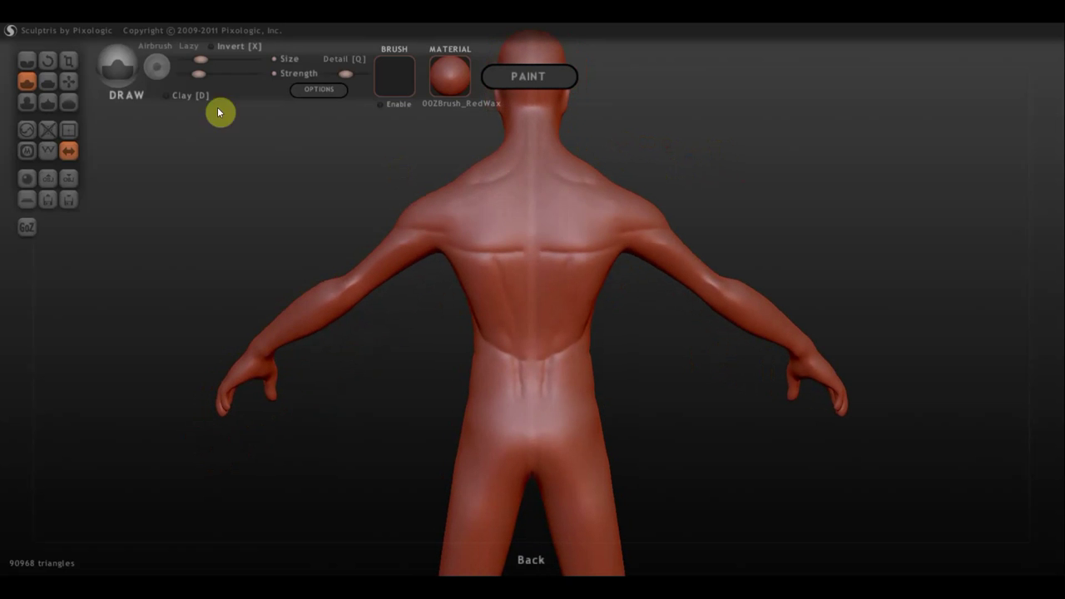
# With the Crease brush, carve mirrored lines on, across and down the upper back.
pyautogui.click(35, 58)
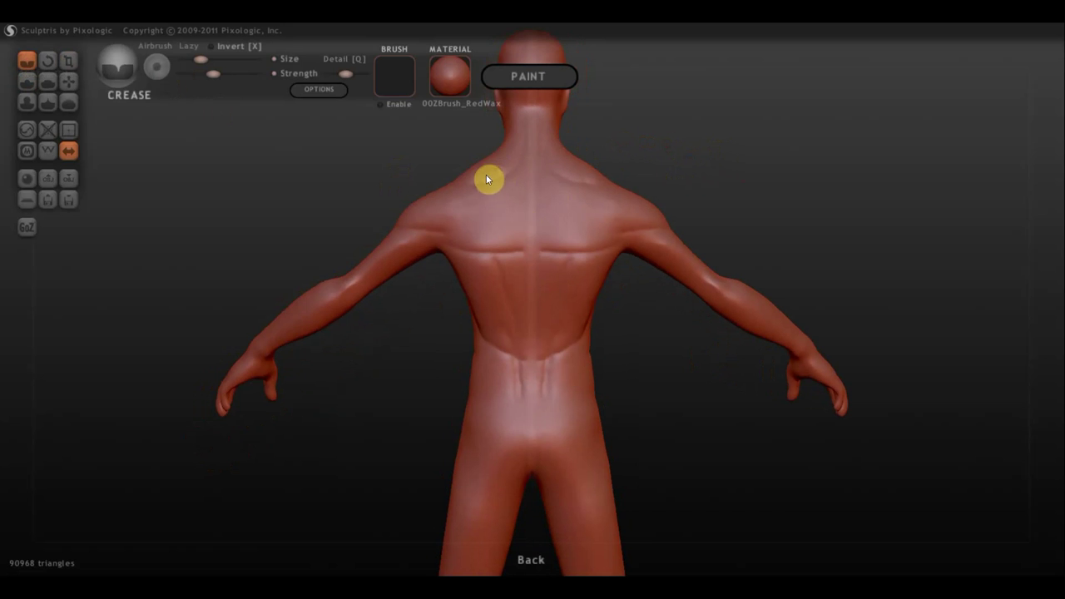
pyautogui.moveTo(464, 172); pyautogui.dragTo(504, 203)
pyautogui.moveTo(475, 185); pyautogui.dragTo(613, 185)
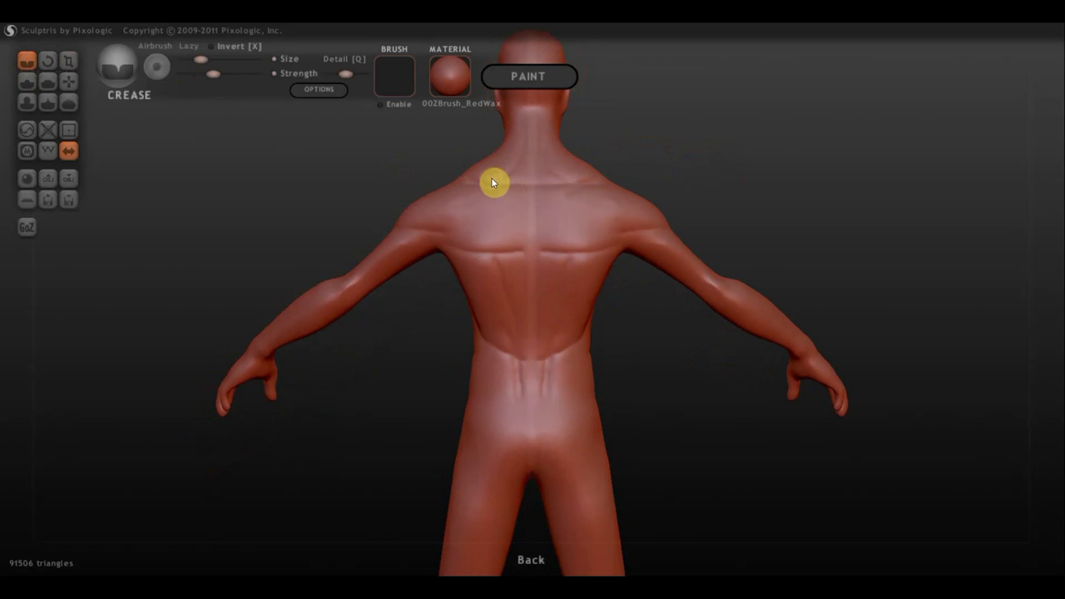
pyautogui.moveTo(493, 189)
pyautogui.mouseDown()
pyautogui.moveTo(487, 221)
pyautogui.moveTo(529, 309)
pyautogui.mouseUp()
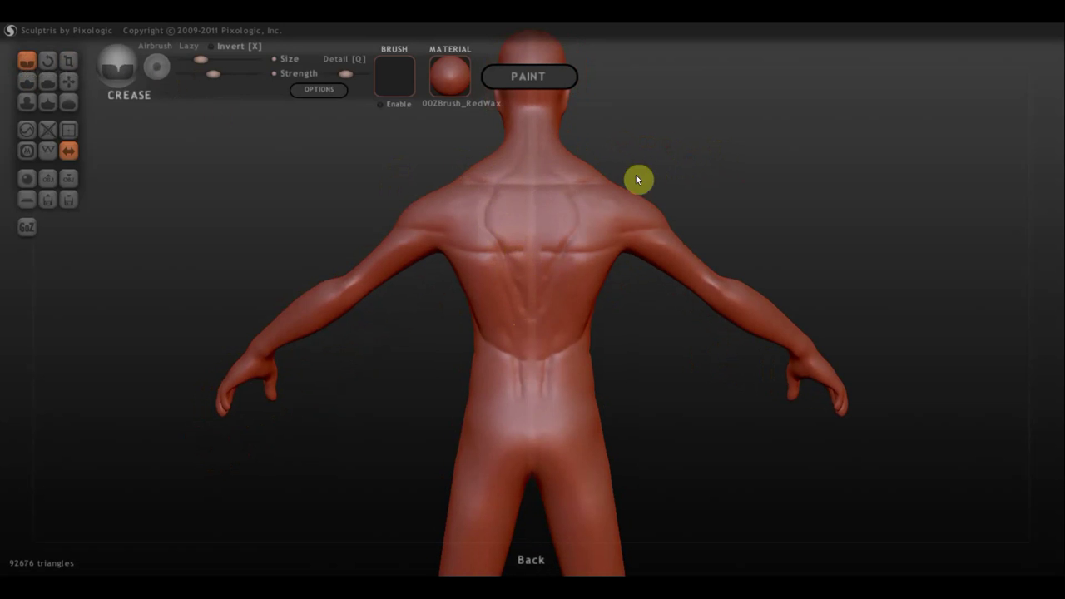
# Crease the shoulder-blade edge and the groove between the blades, then orbit around to a three-quarter front view.
pyautogui.moveTo(637, 179)
pyautogui.mouseDown()
pyautogui.moveTo(719, 164)
pyautogui.moveTo(619, 188)
pyautogui.mouseUp()
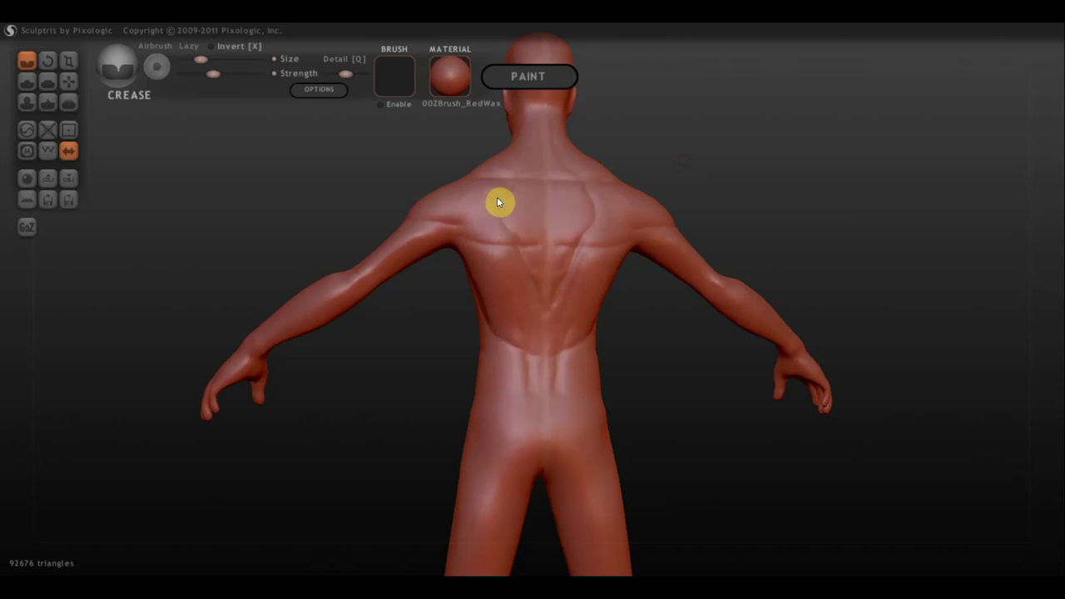
pyautogui.moveTo(471, 219)
pyautogui.mouseDown()
pyautogui.moveTo(439, 226)
pyautogui.moveTo(504, 231)
pyautogui.mouseUp()
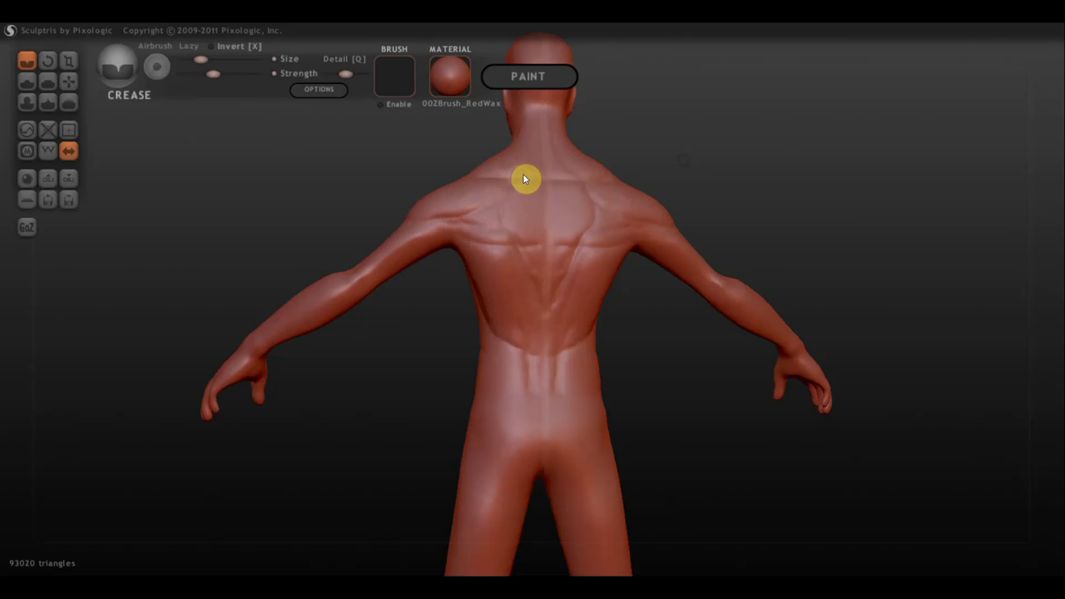
pyautogui.moveTo(514, 180)
pyautogui.mouseDown()
pyautogui.moveTo(537, 227)
pyautogui.moveTo(524, 252)
pyautogui.moveTo(494, 265)
pyautogui.moveTo(470, 247)
pyautogui.mouseUp()
pyautogui.moveTo(726, 205)
pyautogui.mouseDown()
pyautogui.moveTo(665, 188)
pyautogui.moveTo(536, 195)
pyautogui.mouseUp()
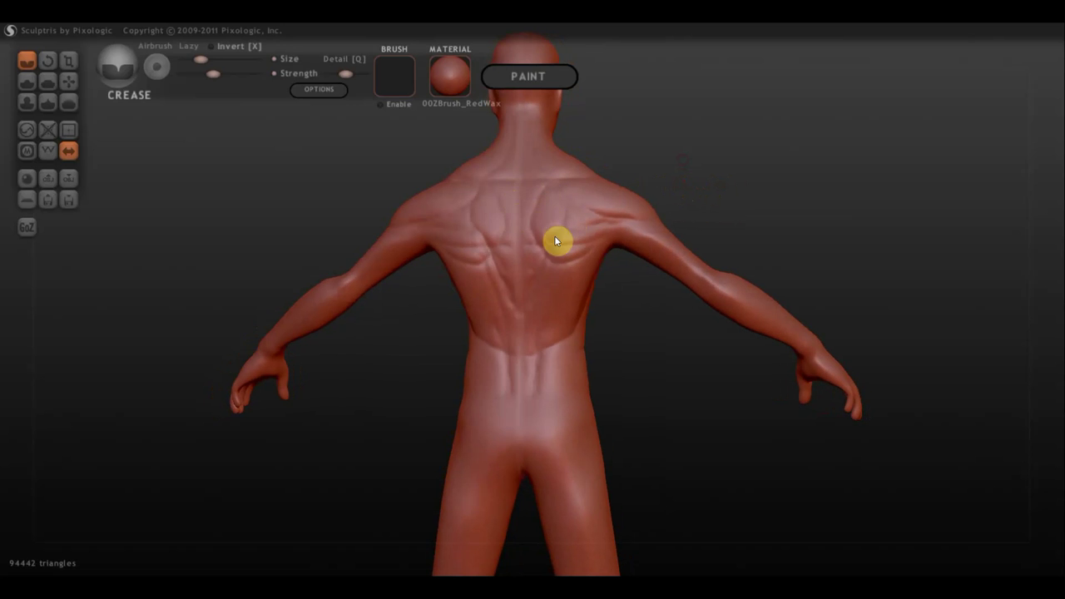
pyautogui.moveTo(646, 200)
pyautogui.mouseDown()
pyautogui.moveTo(697, 177)
pyautogui.moveTo(697, 236)
pyautogui.mouseUp()
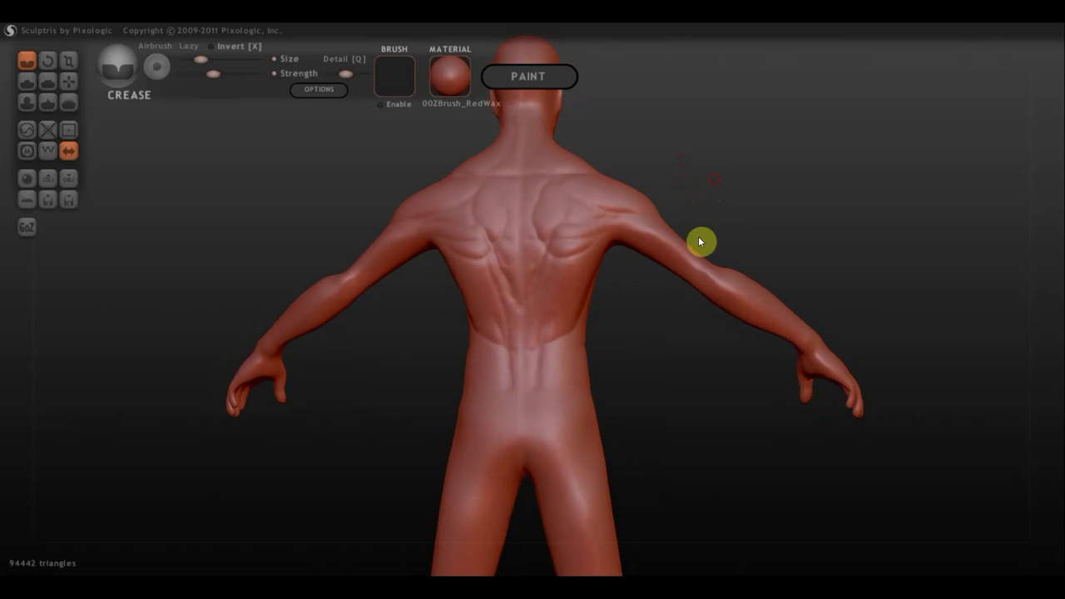
pyautogui.moveTo(670, 349); pyautogui.dragTo(649, 351)
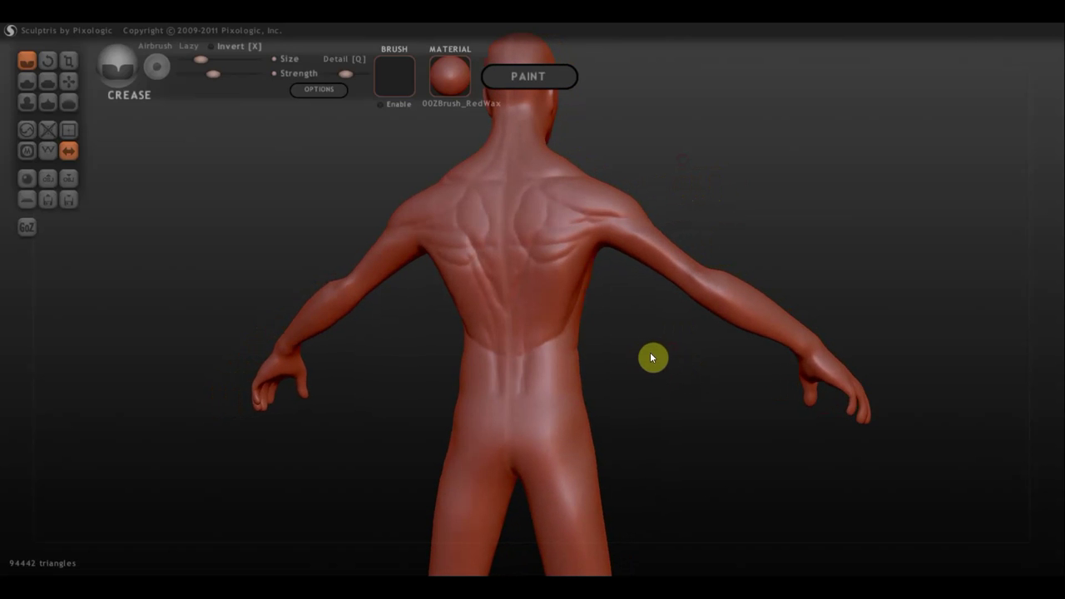
pyautogui.moveTo(666, 259)
pyautogui.mouseDown()
pyautogui.moveTo(752, 199)
pyautogui.moveTo(687, 249)
pyautogui.moveTo(651, 243)
pyautogui.moveTo(613, 217)
pyautogui.mouseUp()
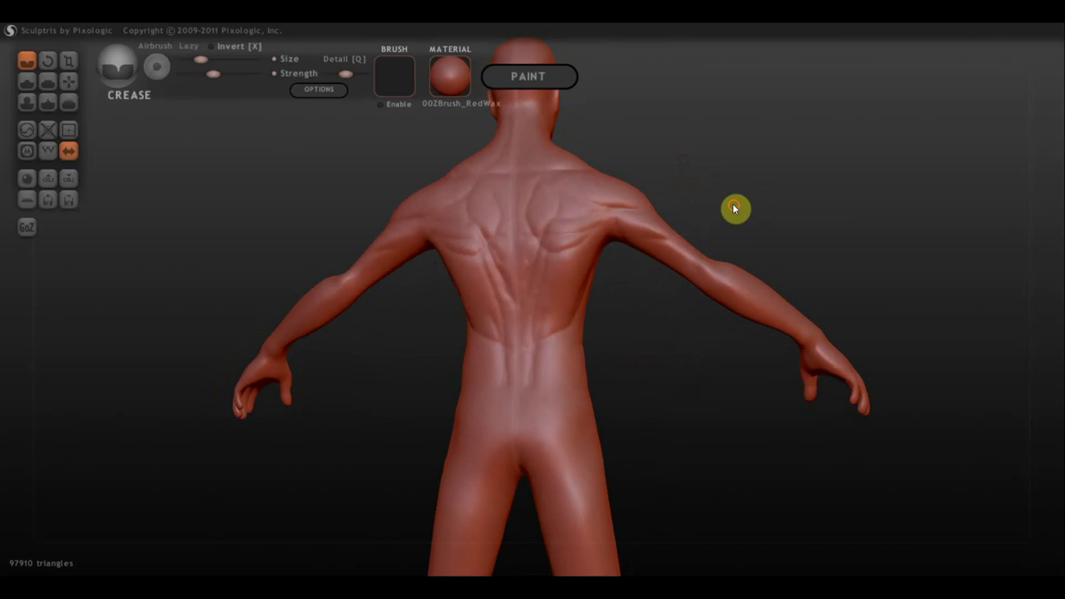
pyautogui.moveTo(735, 208)
pyautogui.mouseDown()
pyautogui.moveTo(636, 227)
pyautogui.moveTo(729, 223)
pyautogui.moveTo(701, 225)
pyautogui.moveTo(685, 278)
pyautogui.moveTo(680, 263)
pyautogui.mouseUp()
pyautogui.moveTo(720, 235)
pyautogui.mouseDown()
pyautogui.moveTo(654, 264)
pyautogui.moveTo(510, 288)
pyautogui.moveTo(374, 283)
pyautogui.moveTo(350, 321)
pyautogui.moveTo(346, 264)
pyautogui.moveTo(382, 297)
pyautogui.moveTo(429, 274)
pyautogui.mouseUp()
# Carve small creases on the arm and define the upper arm muscles.
pyautogui.moveTo(355, 299); pyautogui.dragTo(353, 298)
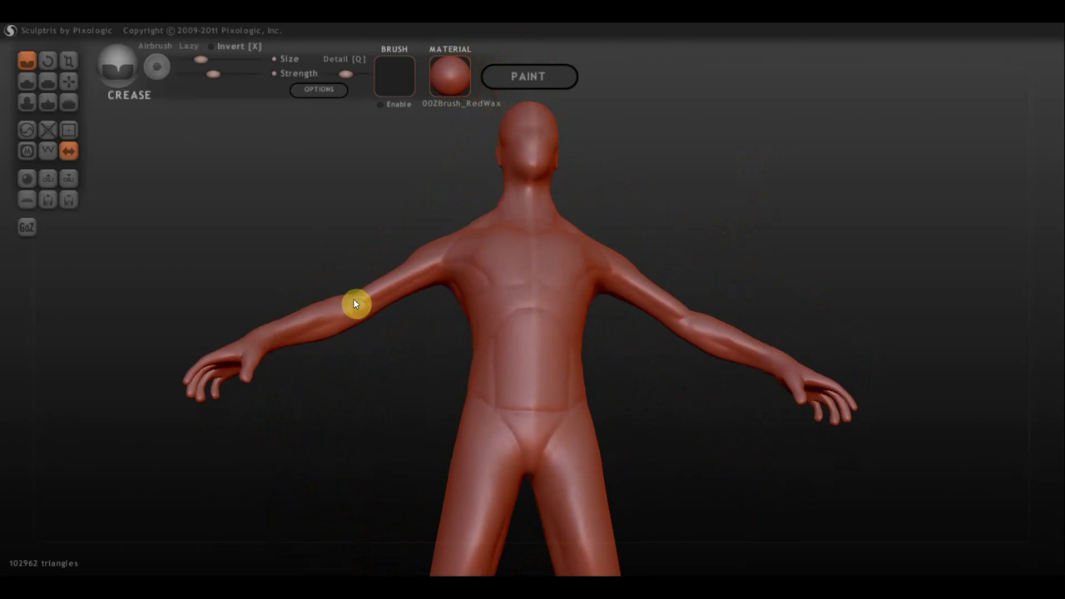
pyautogui.moveTo(418, 374)
pyautogui.mouseDown()
pyautogui.moveTo(358, 324)
pyautogui.moveTo(485, 380)
pyautogui.moveTo(405, 364)
pyautogui.moveTo(426, 402)
pyautogui.moveTo(335, 345)
pyautogui.moveTo(294, 341)
pyautogui.mouseUp()
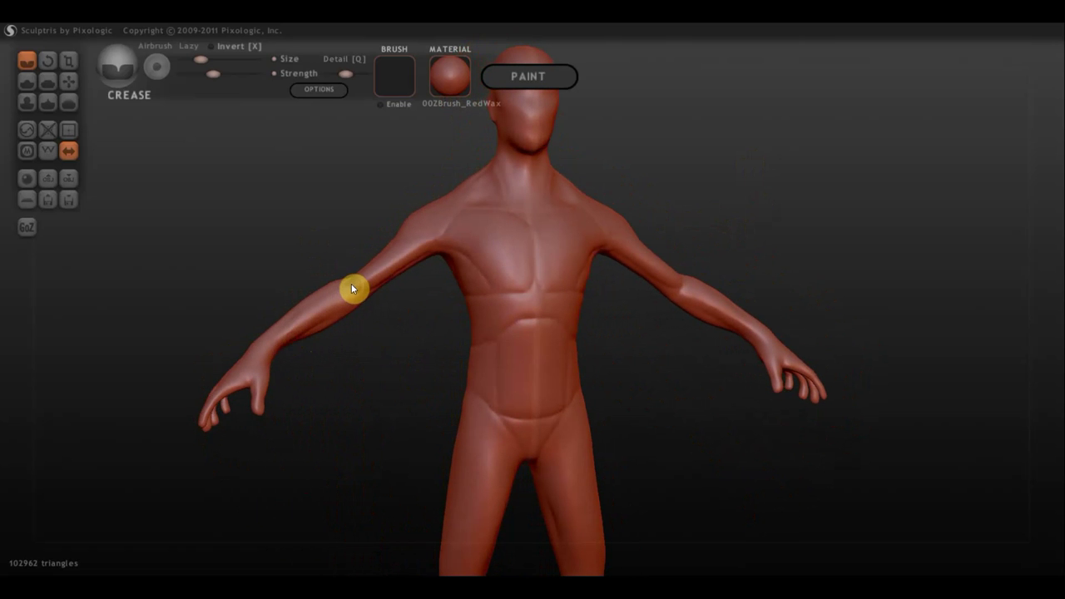
pyautogui.moveTo(351, 284)
pyautogui.mouseDown()
pyautogui.moveTo(310, 326)
pyautogui.moveTo(467, 396)
pyautogui.moveTo(535, 374)
pyautogui.mouseUp()
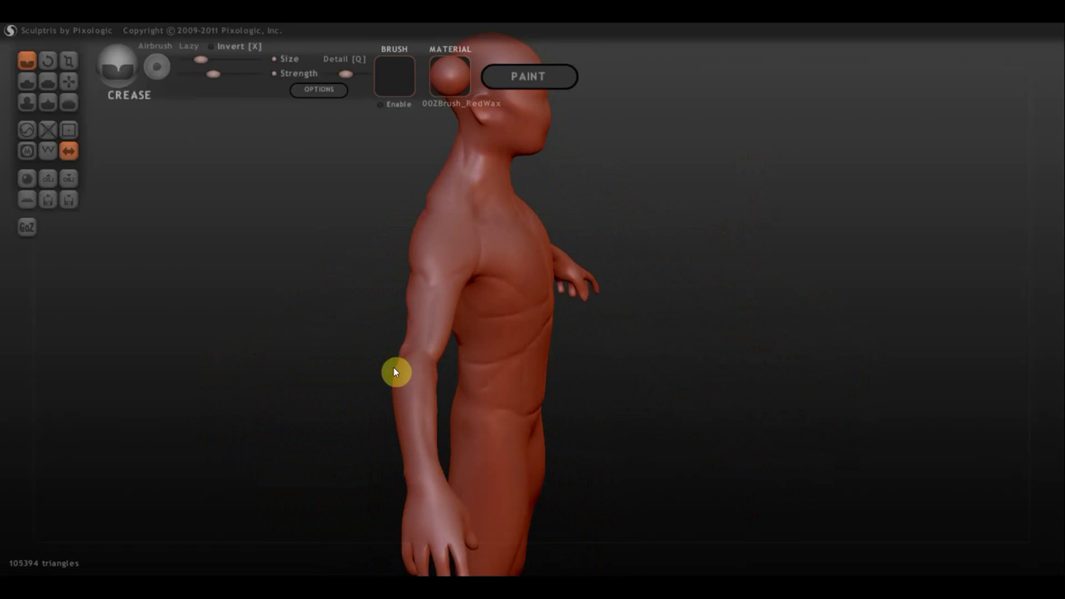
# Crease lines down the forearm and add small forearm muscle creases.
pyautogui.moveTo(399, 367); pyautogui.dragTo(441, 452)
pyautogui.moveTo(407, 394); pyautogui.dragTo(430, 468)
pyautogui.moveTo(475, 416); pyautogui.dragTo(267, 333)
pyautogui.moveTo(341, 306)
pyautogui.mouseDown()
pyautogui.moveTo(303, 330)
pyautogui.moveTo(333, 340)
pyautogui.moveTo(316, 302)
pyautogui.moveTo(324, 391)
pyautogui.moveTo(367, 396)
pyautogui.mouseUp()
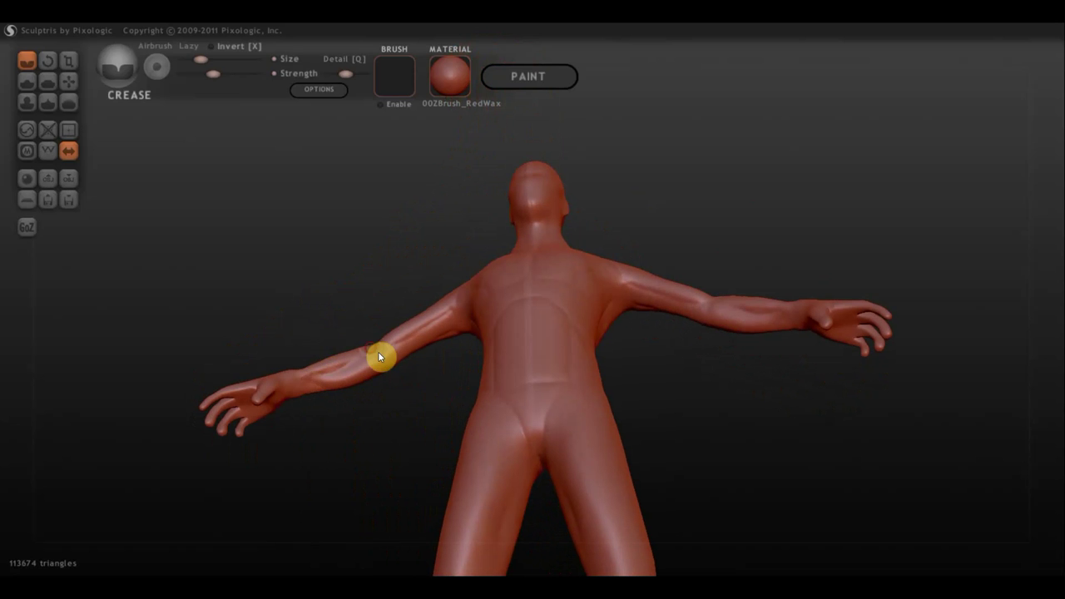
pyautogui.moveTo(378, 356)
pyautogui.mouseDown()
pyautogui.moveTo(390, 390)
pyautogui.moveTo(402, 385)
pyautogui.moveTo(387, 356)
pyautogui.moveTo(375, 377)
pyautogui.moveTo(639, 282)
pyautogui.mouseUp()
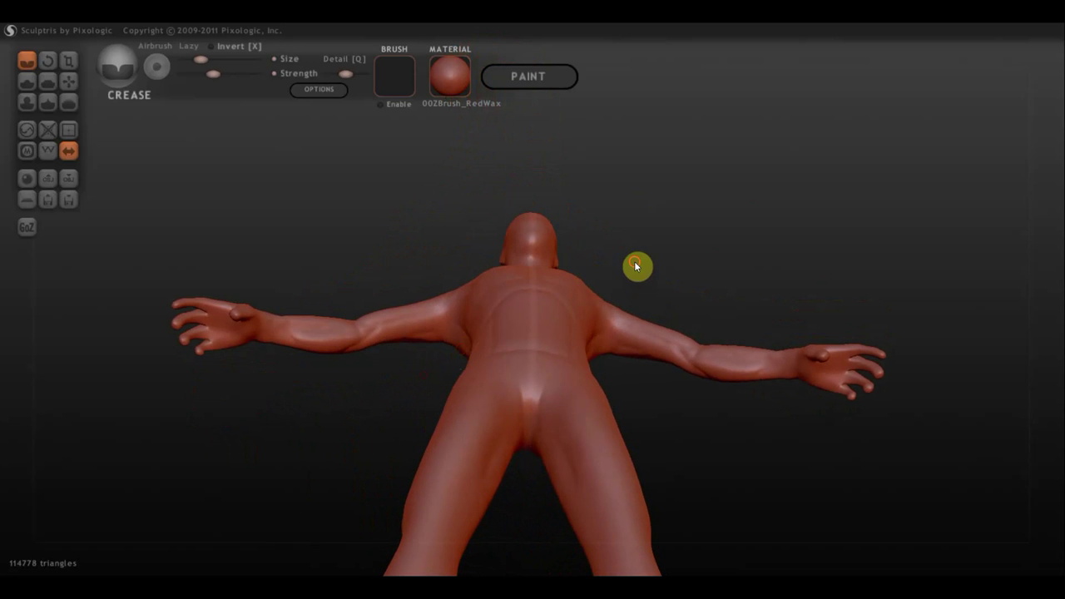
# Carve crease lines on the shoulder, the upper arm and below the armpit.
pyautogui.scroll(5, 645, 332)
pyautogui.moveTo(354, 374); pyautogui.dragTo(354, 318)
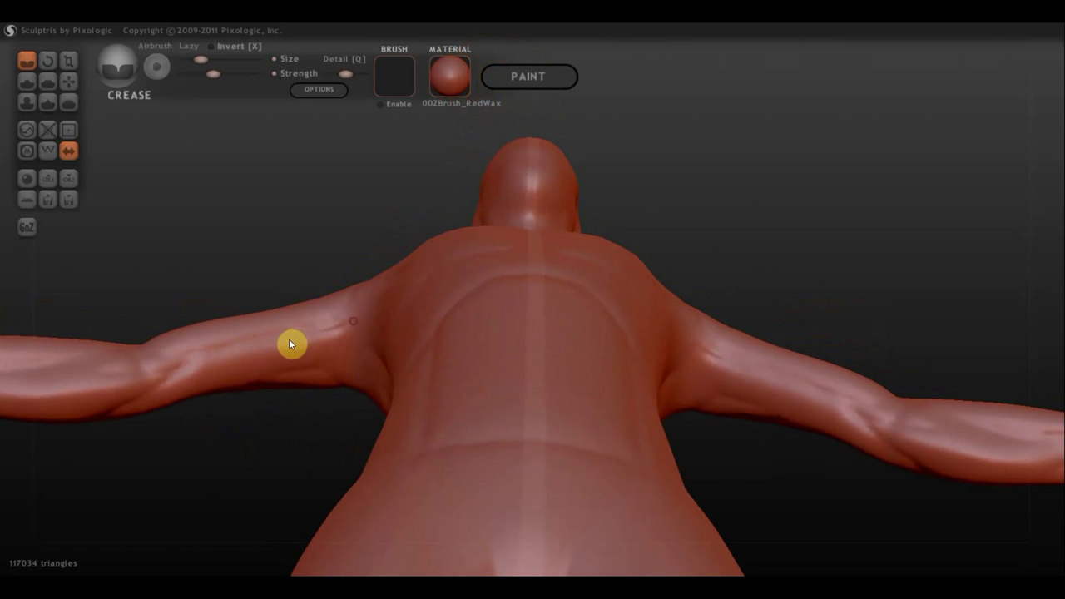
pyautogui.moveTo(290, 344)
pyautogui.mouseDown()
pyautogui.moveTo(311, 362)
pyautogui.moveTo(285, 368)
pyautogui.mouseUp()
pyautogui.moveTo(308, 239)
pyautogui.mouseDown()
pyautogui.moveTo(583, 233)
pyautogui.moveTo(714, 270)
pyautogui.moveTo(557, 306)
pyautogui.mouseUp()
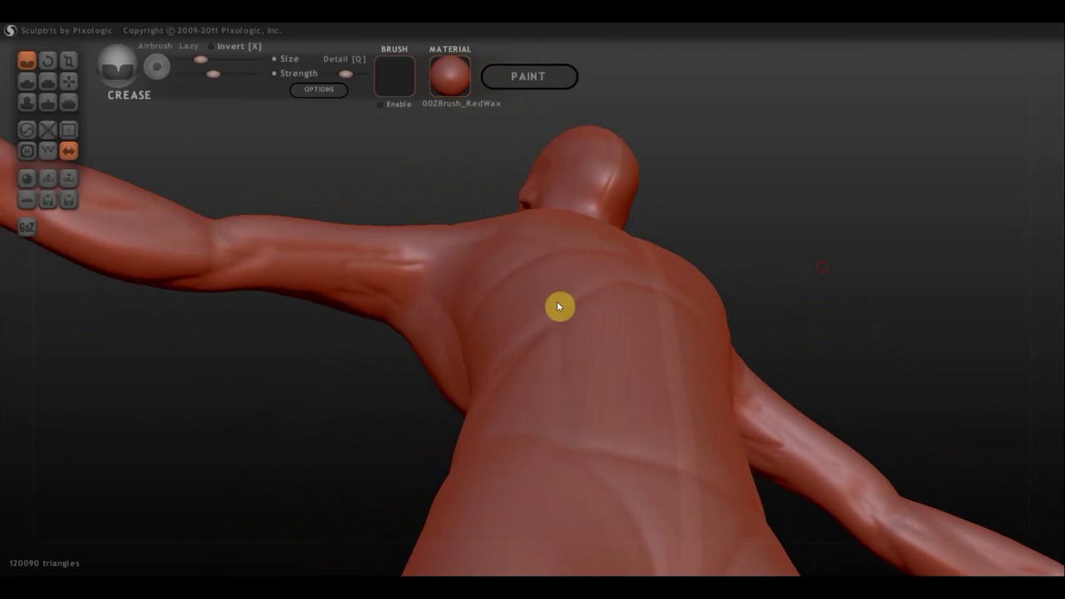
pyautogui.moveTo(402, 188)
pyautogui.mouseDown()
pyautogui.moveTo(473, 214)
pyautogui.moveTo(374, 219)
pyautogui.moveTo(395, 238)
pyautogui.mouseUp()
pyautogui.moveTo(544, 207)
pyautogui.mouseDown()
pyautogui.moveTo(732, 250)
pyautogui.moveTo(719, 194)
pyautogui.moveTo(784, 375)
pyautogui.moveTo(397, 324)
pyautogui.mouseUp()
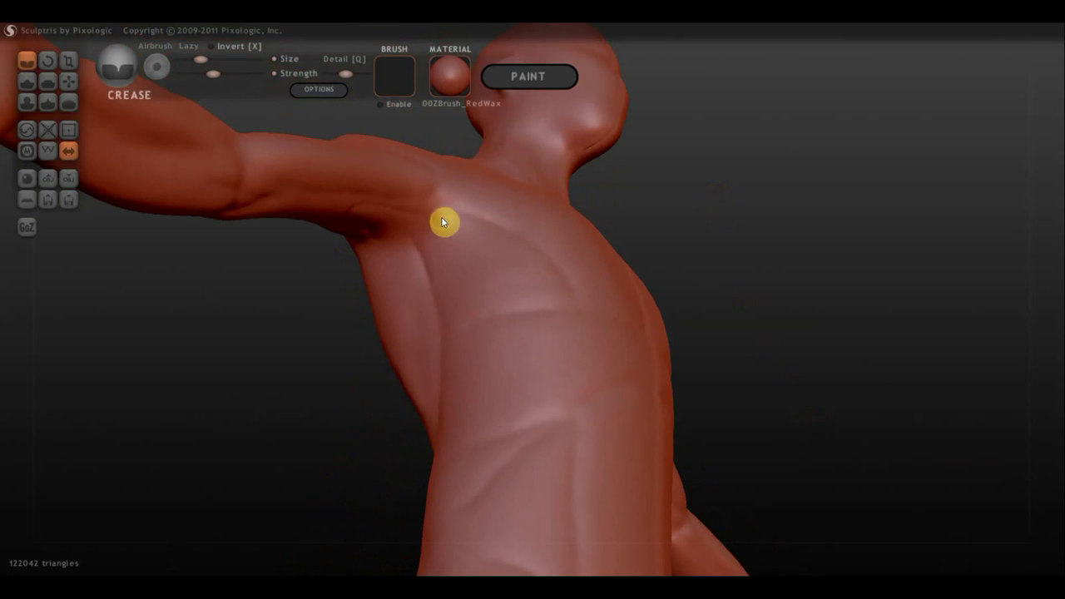
pyautogui.moveTo(443, 214)
pyautogui.mouseDown()
pyautogui.moveTo(452, 252)
pyautogui.moveTo(440, 299)
pyautogui.moveTo(437, 225)
pyautogui.mouseUp()
# From a side view, crease from the armpit down the torso side and over the upper chest.
pyautogui.moveTo(692, 219); pyautogui.dragTo(765, 200)
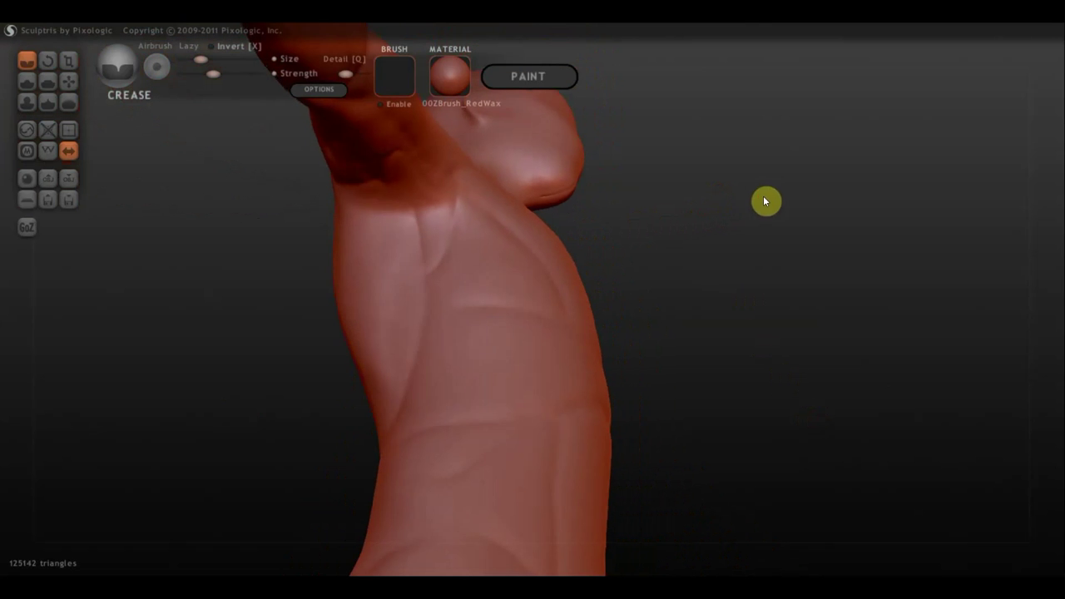
pyautogui.moveTo(340, 192)
pyautogui.mouseDown()
pyautogui.moveTo(408, 277)
pyautogui.moveTo(392, 257)
pyautogui.moveTo(396, 209)
pyautogui.moveTo(411, 272)
pyautogui.mouseUp()
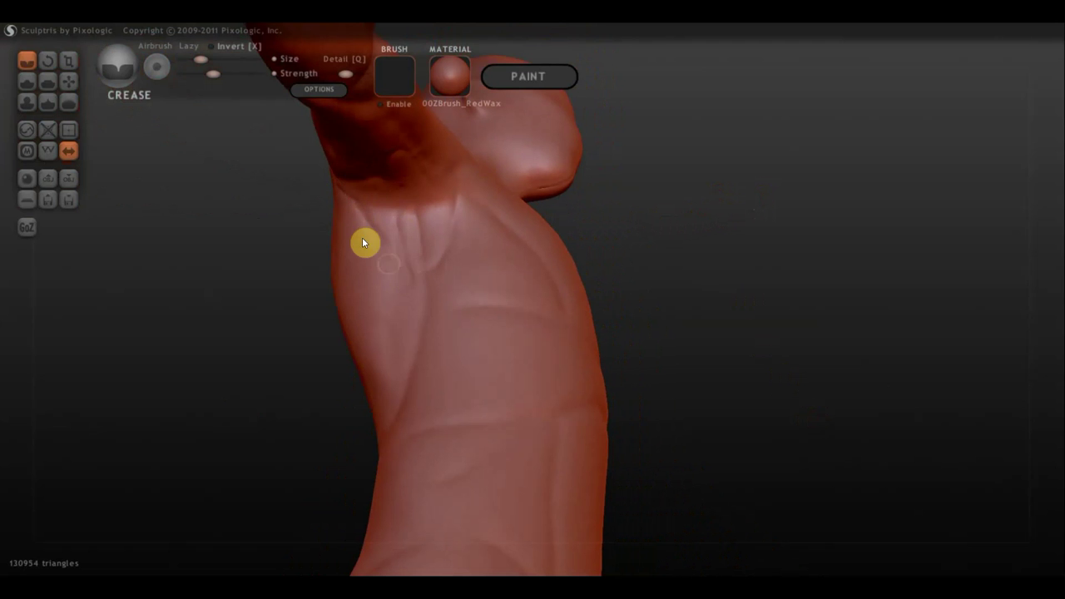
pyautogui.moveTo(362, 241); pyautogui.dragTo(386, 263)
pyautogui.moveTo(400, 180)
pyautogui.mouseDown()
pyautogui.moveTo(430, 242)
pyautogui.moveTo(427, 267)
pyautogui.mouseUp()
pyautogui.moveTo(742, 139)
pyautogui.mouseDown()
pyautogui.moveTo(756, 227)
pyautogui.moveTo(718, 216)
pyautogui.mouseUp()
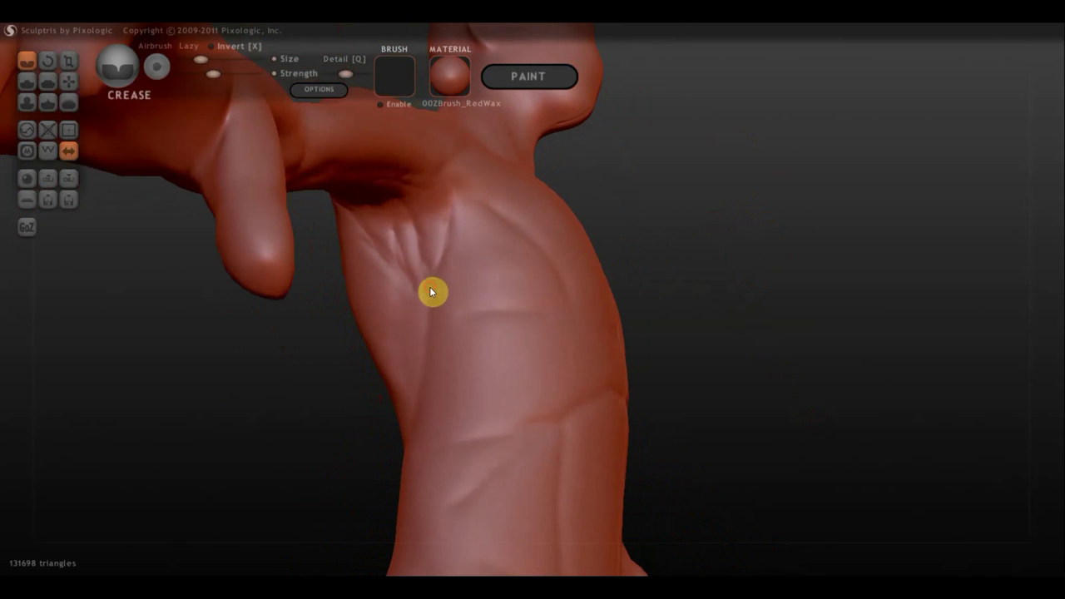
pyautogui.moveTo(430, 291)
pyautogui.mouseDown()
pyautogui.moveTo(459, 356)
pyautogui.moveTo(433, 392)
pyautogui.mouseUp()
pyautogui.click(422, 357)
pyautogui.moveTo(432, 346)
pyautogui.mouseDown()
pyautogui.moveTo(476, 368)
pyautogui.moveTo(440, 401)
pyautogui.moveTo(452, 408)
pyautogui.mouseUp()
# Carve creases over the lower chest and lower ribcage, ending on a frontal torso view.
pyautogui.click(485, 328)
pyautogui.moveTo(485, 331); pyautogui.dragTo(477, 376)
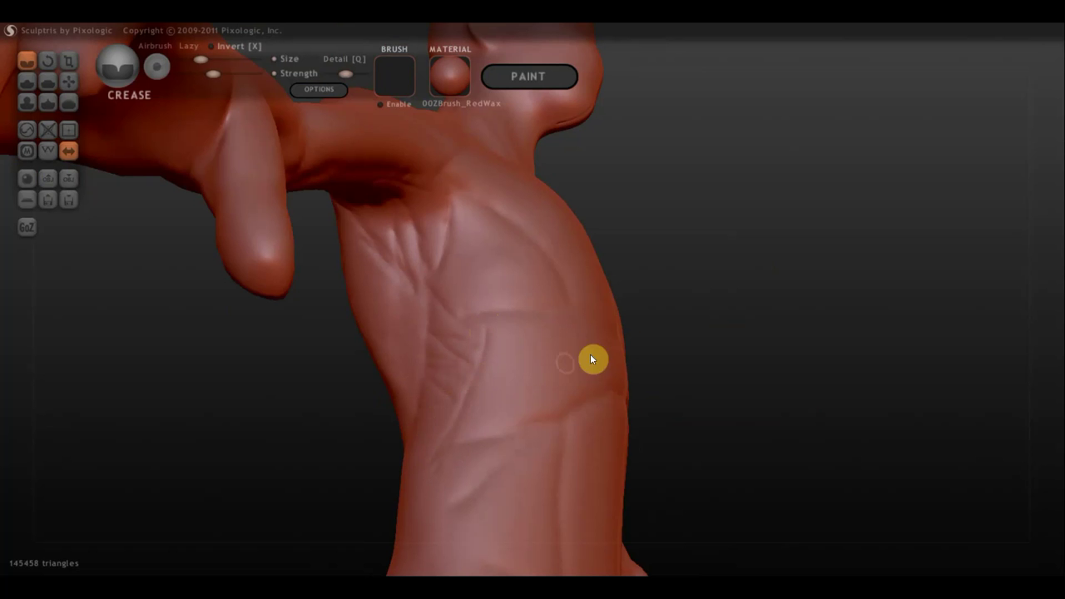
pyautogui.moveTo(637, 345)
pyautogui.mouseDown()
pyautogui.moveTo(736, 320)
pyautogui.moveTo(530, 356)
pyautogui.moveTo(513, 392)
pyautogui.moveTo(559, 423)
pyautogui.moveTo(478, 429)
pyautogui.mouseUp()
pyautogui.click(501, 330)
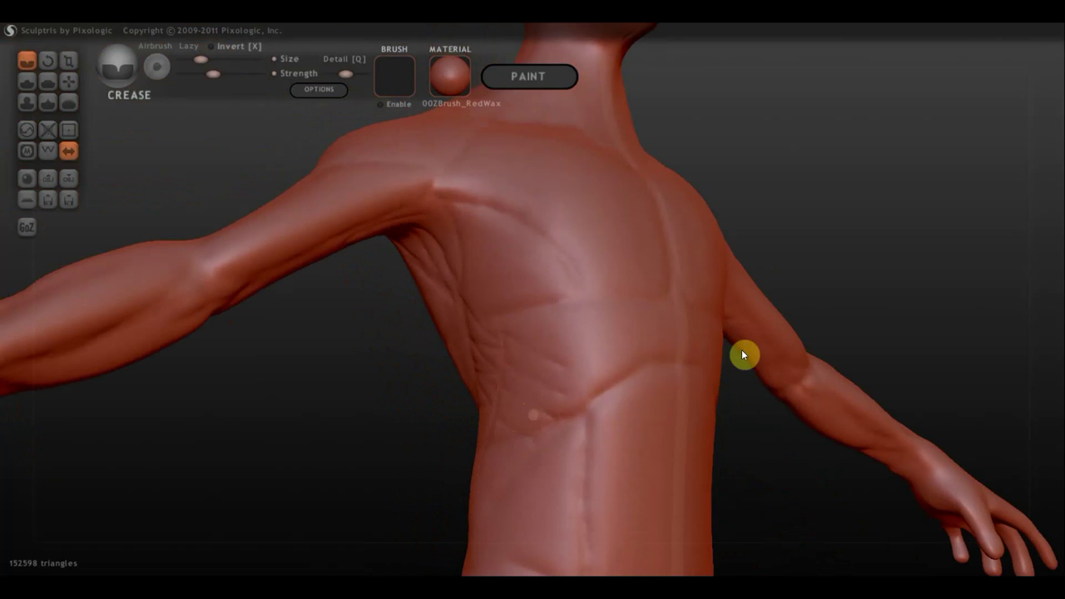
pyautogui.moveTo(741, 350)
pyautogui.mouseDown()
pyautogui.moveTo(824, 282)
pyautogui.moveTo(714, 295)
pyautogui.moveTo(818, 366)
pyautogui.mouseUp()
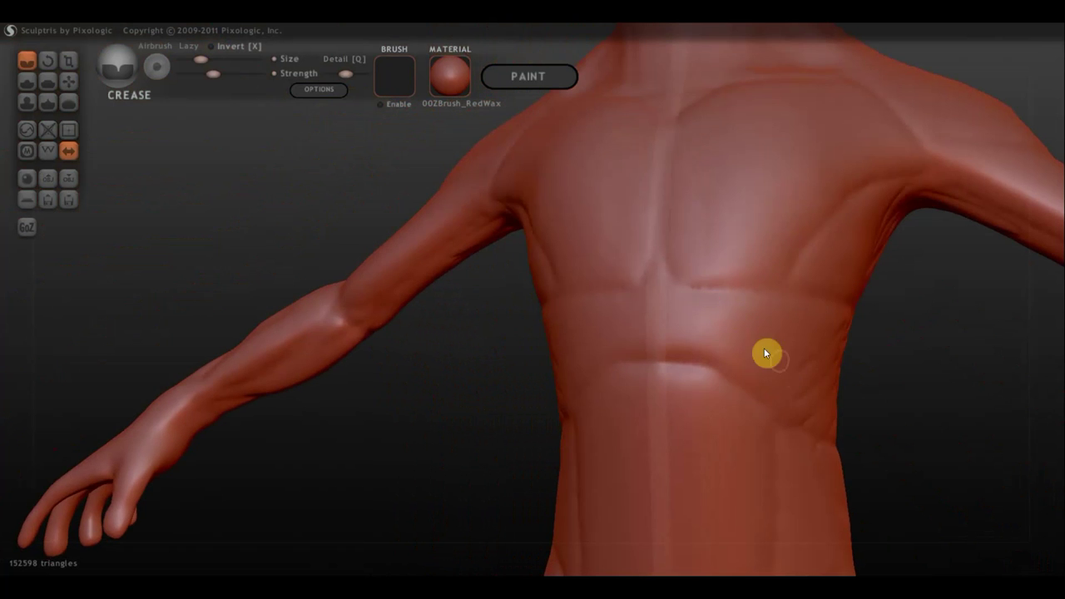
pyautogui.moveTo(928, 366); pyautogui.dragTo(920, 381)
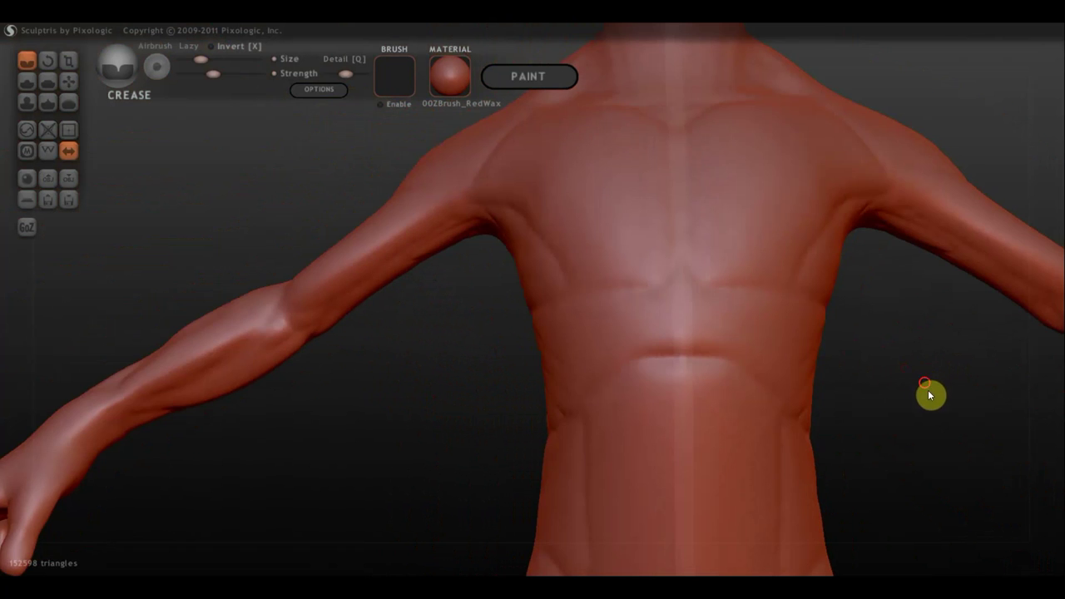
# Turn to the back and carve a mirrored lower-back crease plus small marks near the crotch.
pyautogui.scroll(-3, 928, 389)
pyautogui.scroll(-3, 842, 268)
pyautogui.scroll(-2, 739, 191)
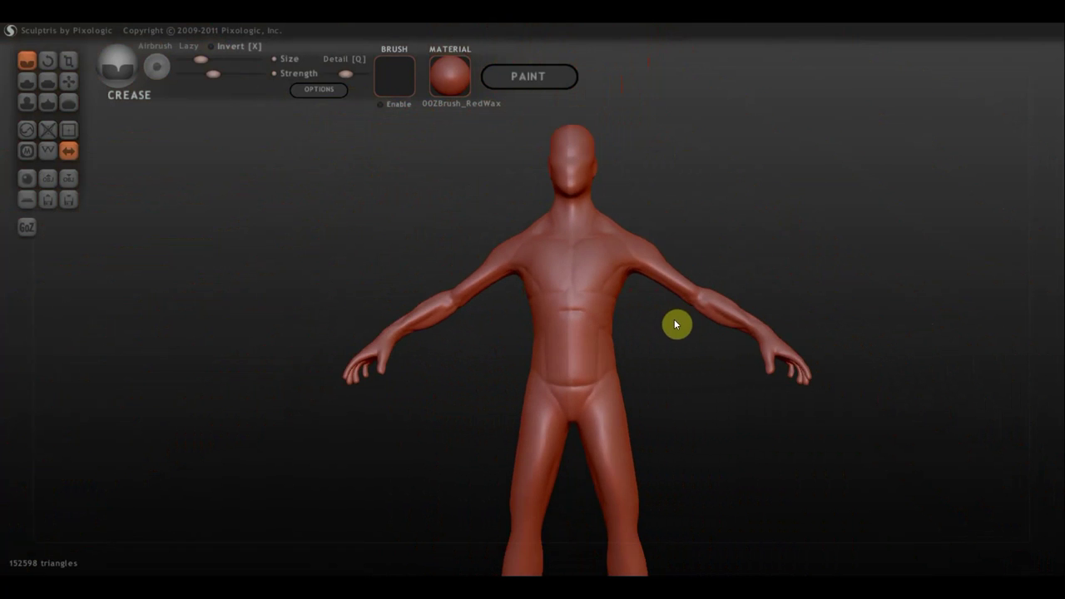
pyautogui.moveTo(675, 324)
pyautogui.mouseDown()
pyautogui.moveTo(484, 354)
pyautogui.moveTo(291, 330)
pyautogui.moveTo(254, 337)
pyautogui.mouseUp()
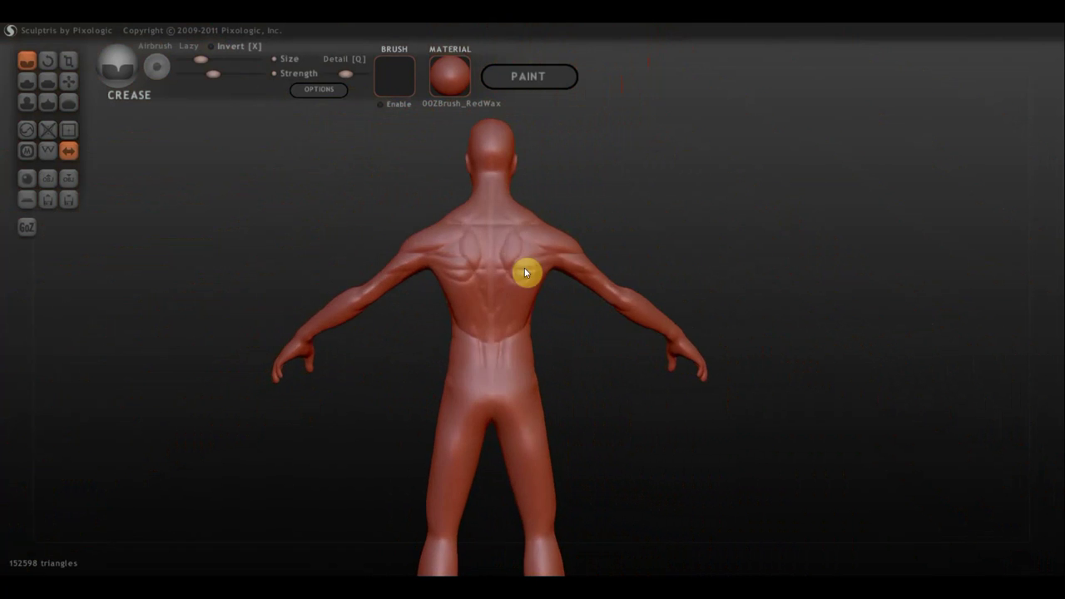
pyautogui.scroll(1, 737, 186)
pyautogui.scroll(3, 773, 292)
pyautogui.scroll(2, 657, 303)
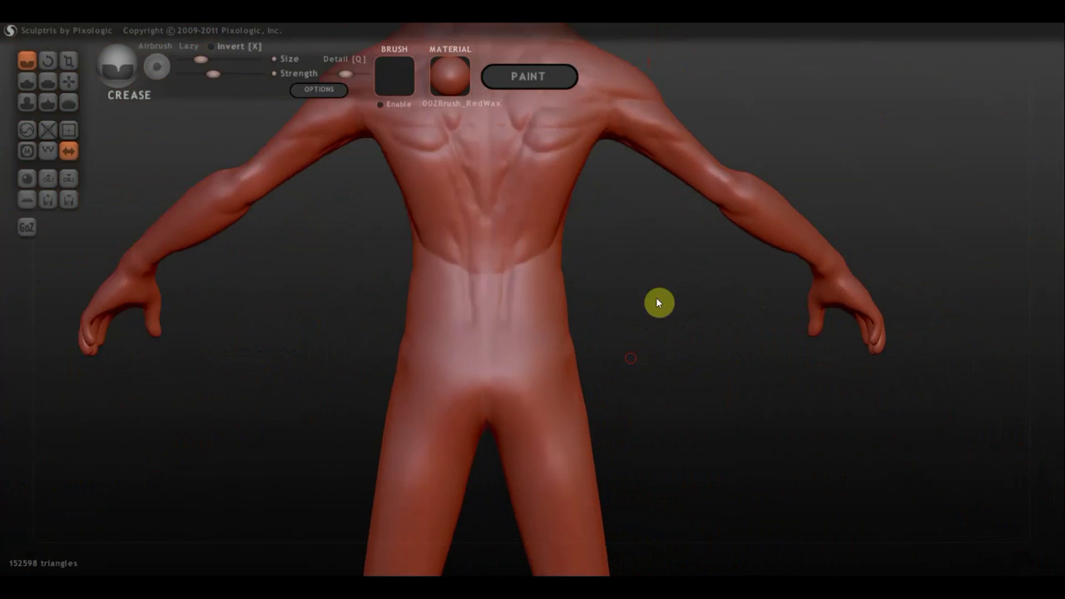
pyautogui.keyDown('alt'); pyautogui.moveTo(656, 302); pyautogui.dragTo(688, 219); pyautogui.keyUp('alt')
pyautogui.moveTo(516, 240); pyautogui.dragTo(458, 247)
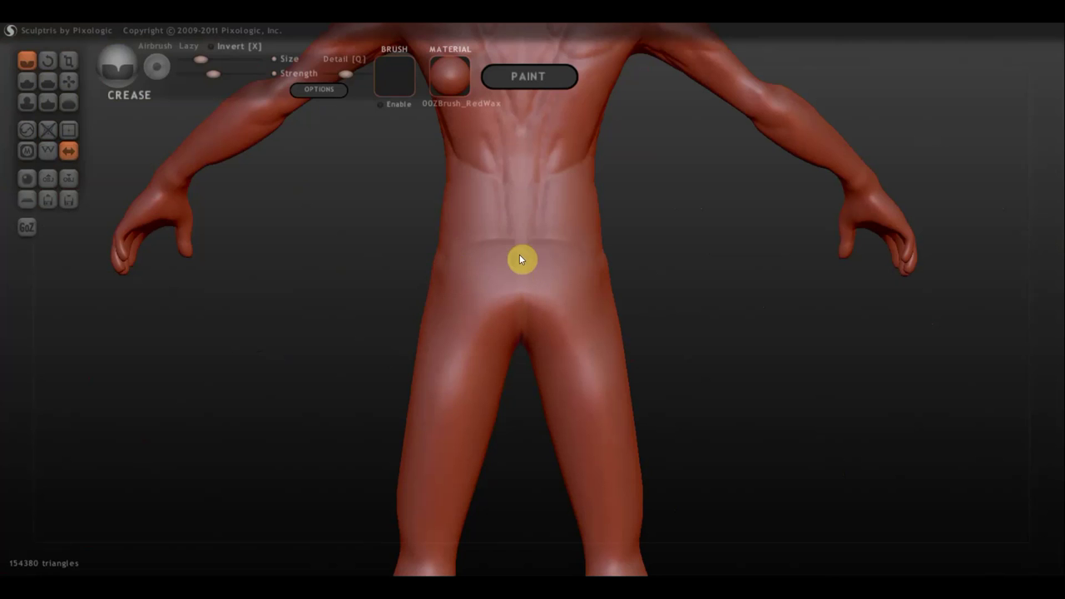
pyautogui.moveTo(513, 302)
pyautogui.mouseDown()
pyautogui.moveTo(506, 344)
pyautogui.moveTo(514, 319)
pyautogui.moveTo(517, 370)
pyautogui.mouseUp()
# Crease a line up the hip toward the thigh and another on the upper back.
pyautogui.moveTo(739, 333); pyautogui.dragTo(785, 335)
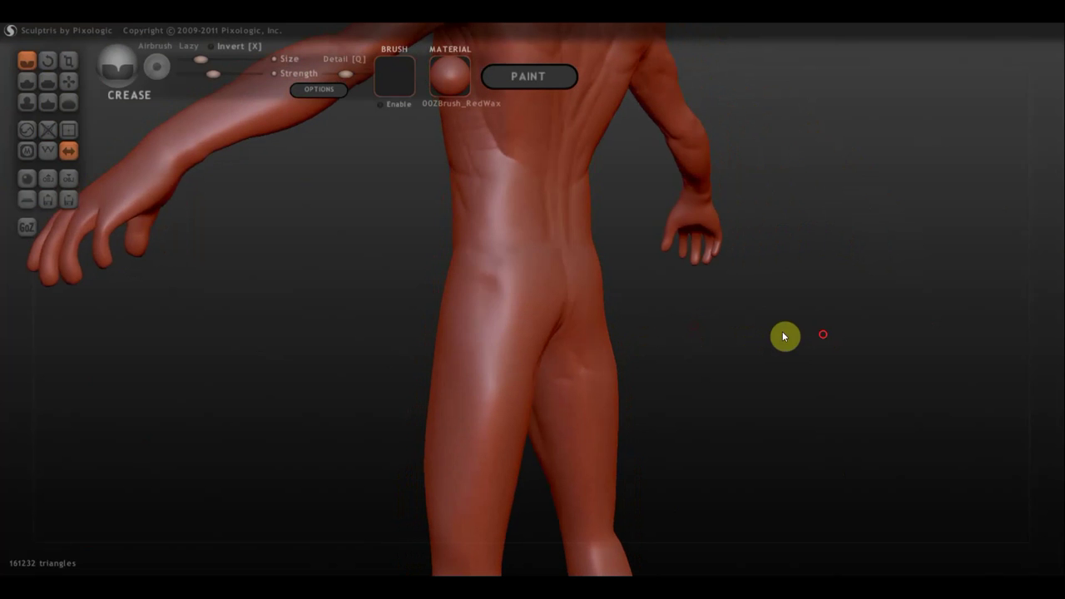
pyautogui.moveTo(504, 321)
pyautogui.mouseDown()
pyautogui.moveTo(483, 267)
pyautogui.moveTo(501, 351)
pyautogui.mouseUp()
pyautogui.moveTo(531, 396)
pyautogui.mouseDown()
pyautogui.moveTo(509, 323)
pyautogui.moveTo(507, 344)
pyautogui.mouseUp()
pyautogui.moveTo(651, 319)
pyautogui.mouseDown()
pyautogui.moveTo(621, 291)
pyautogui.moveTo(509, 278)
pyautogui.mouseUp()
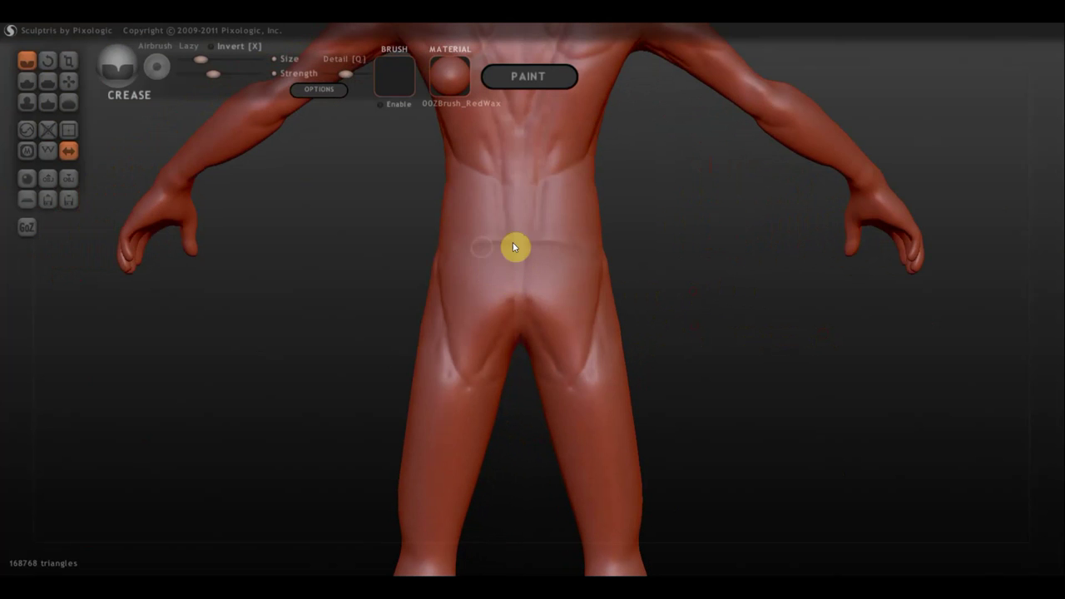
pyautogui.moveTo(350, 243)
pyautogui.mouseDown()
pyautogui.moveTo(490, 252)
pyautogui.moveTo(493, 230)
pyautogui.moveTo(506, 231)
pyautogui.moveTo(480, 240)
pyautogui.moveTo(506, 229)
pyautogui.mouseUp()
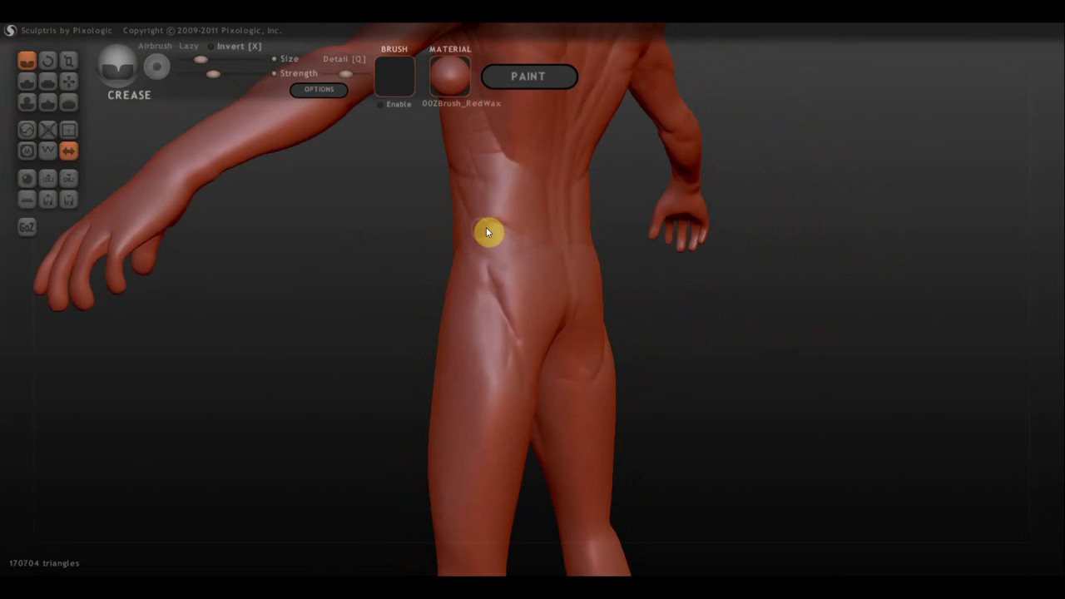
pyautogui.moveTo(504, 143); pyautogui.dragTo(471, 242)
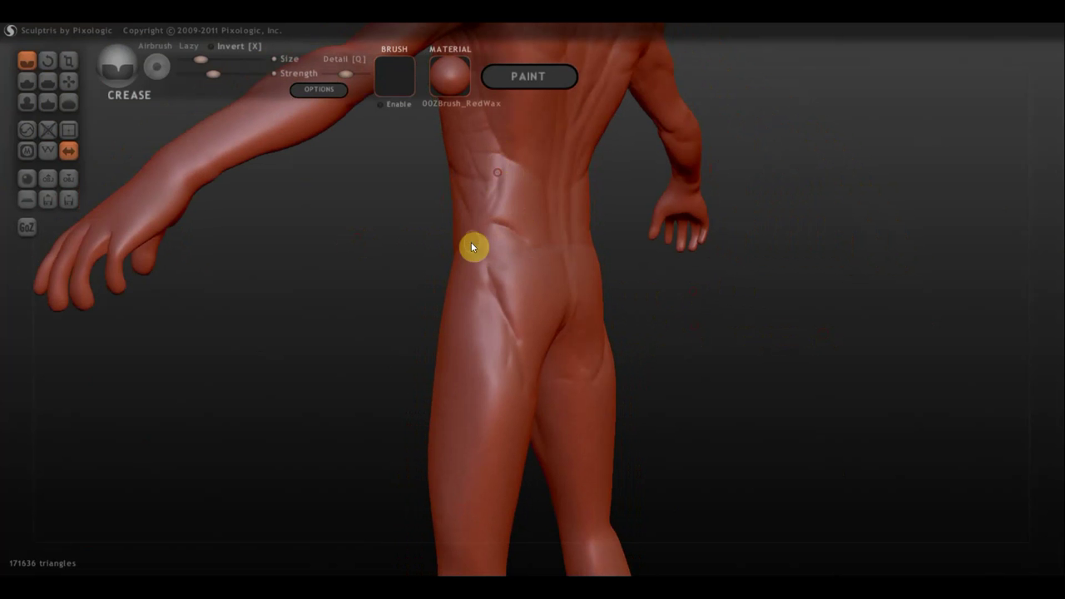
# Add several small crease marks across the lower back.
pyautogui.moveTo(633, 212)
pyautogui.mouseDown()
pyautogui.moveTo(475, 226)
pyautogui.moveTo(557, 182)
pyautogui.mouseUp()
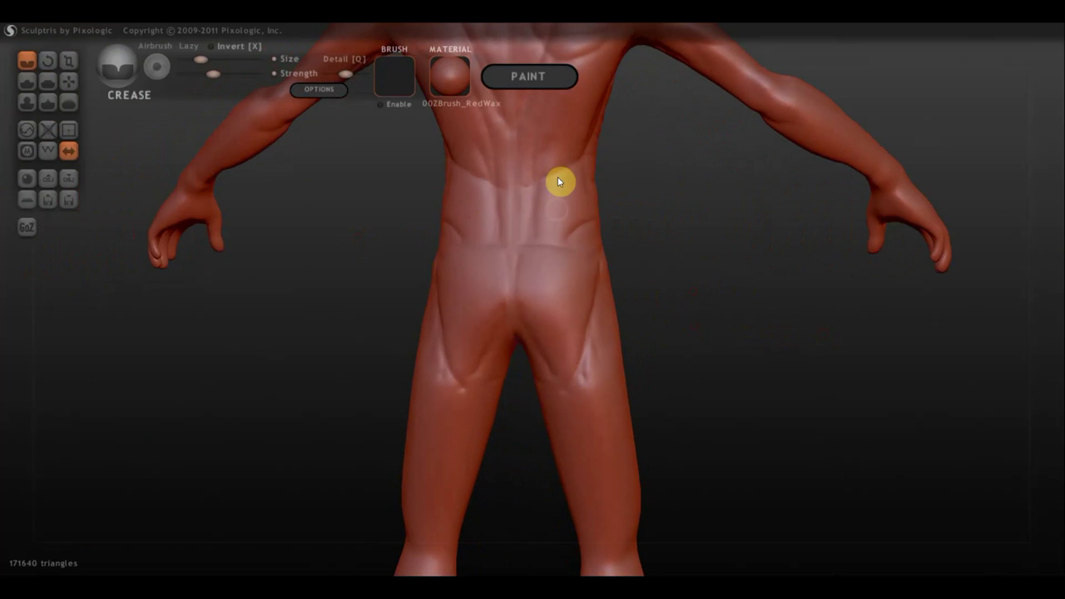
pyautogui.moveTo(635, 191); pyautogui.dragTo(487, 202)
pyautogui.moveTo(554, 230)
pyautogui.mouseDown()
pyautogui.moveTo(558, 238)
pyautogui.moveTo(511, 247)
pyautogui.moveTo(525, 261)
pyautogui.moveTo(514, 271)
pyautogui.mouseUp()
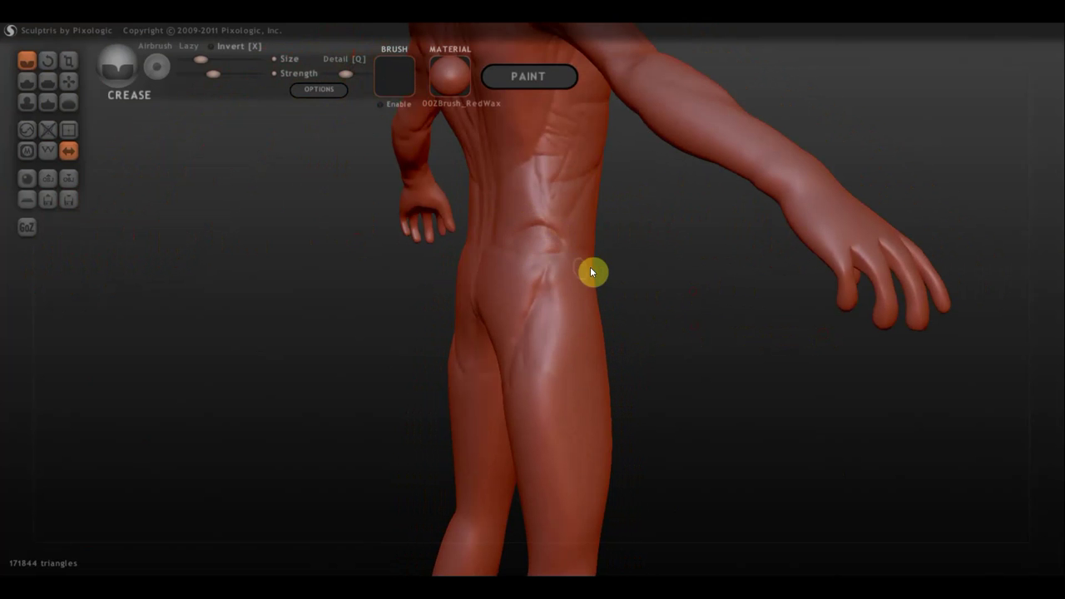
pyautogui.moveTo(641, 271); pyautogui.dragTo(492, 265)
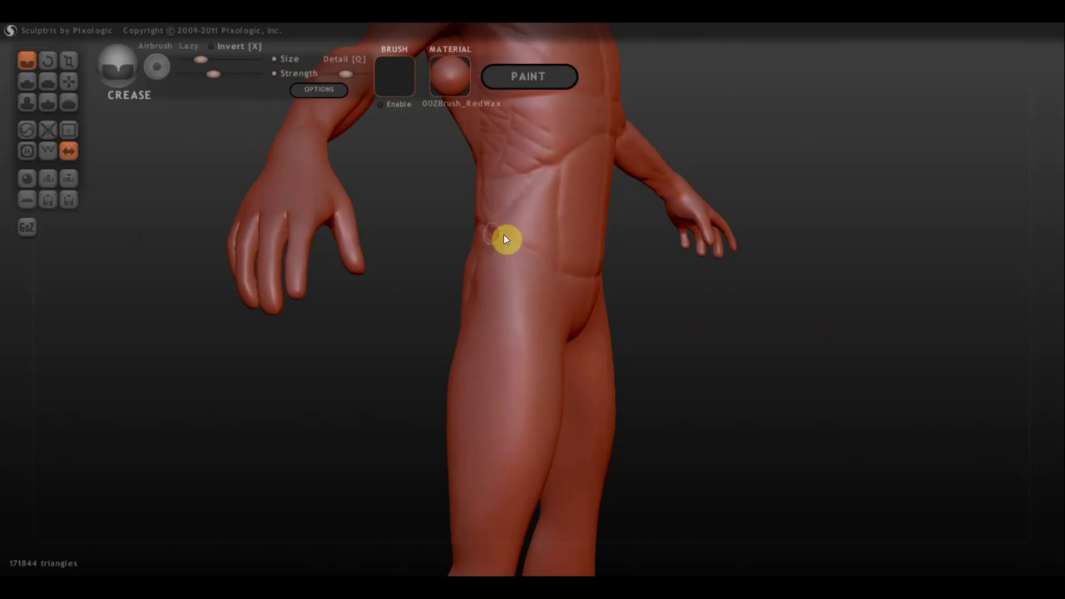
# Carve a crease along the groin and a deepened groove down the front thigh.
pyautogui.moveTo(503, 239)
pyautogui.mouseDown()
pyautogui.moveTo(565, 294)
pyautogui.moveTo(487, 233)
pyautogui.moveTo(517, 420)
pyautogui.mouseUp()
pyautogui.moveTo(488, 250); pyautogui.dragTo(511, 417)
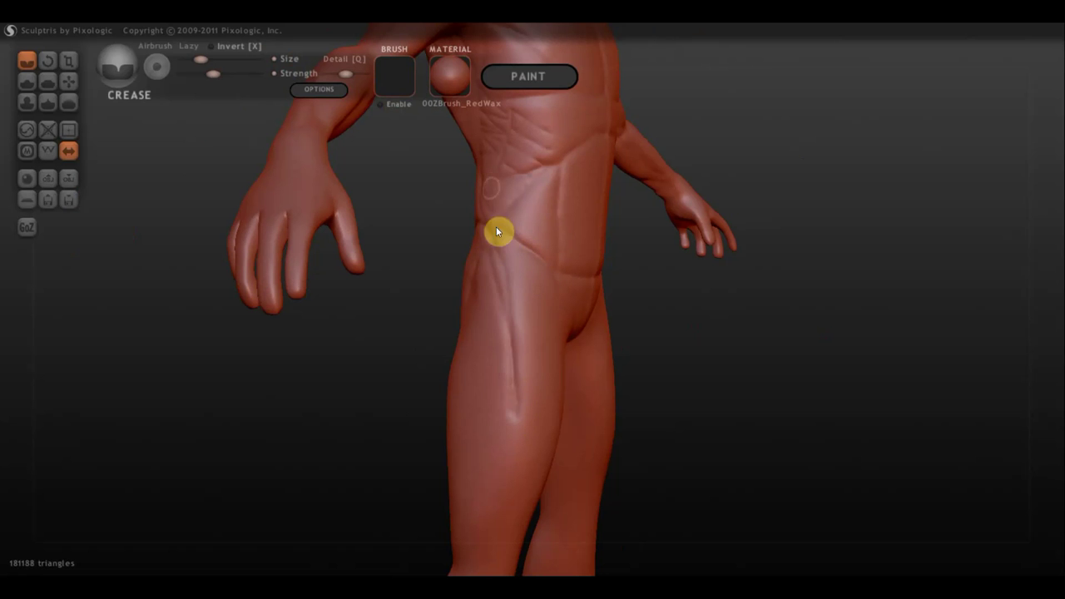
pyautogui.moveTo(505, 278); pyautogui.dragTo(511, 463)
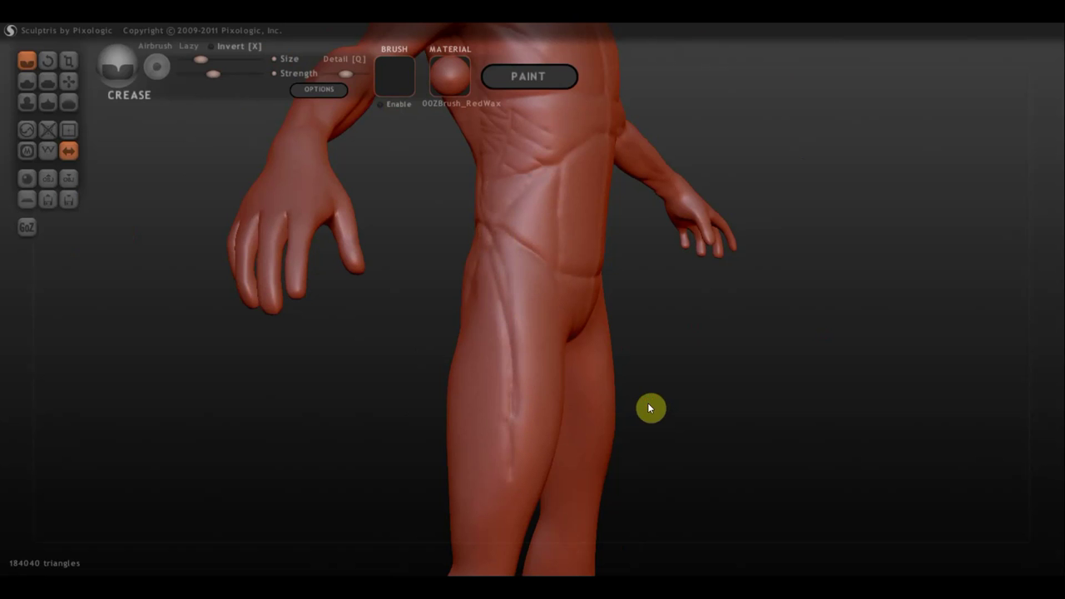
pyautogui.moveTo(651, 407)
pyautogui.mouseDown()
pyautogui.moveTo(561, 388)
pyautogui.moveTo(528, 411)
pyautogui.moveTo(523, 328)
pyautogui.moveTo(442, 325)
pyautogui.moveTo(423, 419)
pyautogui.moveTo(465, 389)
pyautogui.moveTo(416, 416)
pyautogui.moveTo(456, 396)
pyautogui.mouseUp()
# Crease both knees symmetrically, the inner thighs and the crotch.
pyautogui.moveTo(371, 384); pyautogui.dragTo(316, 397)
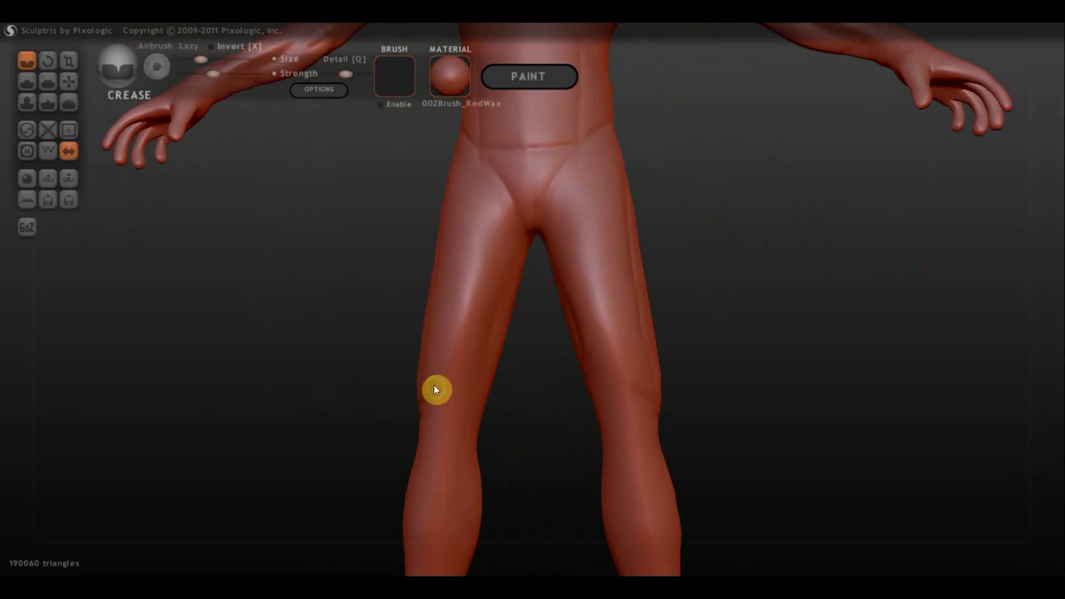
pyautogui.moveTo(434, 388)
pyautogui.mouseDown()
pyautogui.moveTo(457, 409)
pyautogui.moveTo(511, 425)
pyautogui.moveTo(488, 413)
pyautogui.moveTo(504, 336)
pyautogui.mouseUp()
pyautogui.moveTo(515, 247)
pyautogui.mouseDown()
pyautogui.moveTo(468, 371)
pyautogui.moveTo(514, 238)
pyautogui.mouseUp()
pyautogui.moveTo(680, 245); pyautogui.dragTo(749, 247)
pyautogui.moveTo(593, 181); pyautogui.dragTo(558, 230)
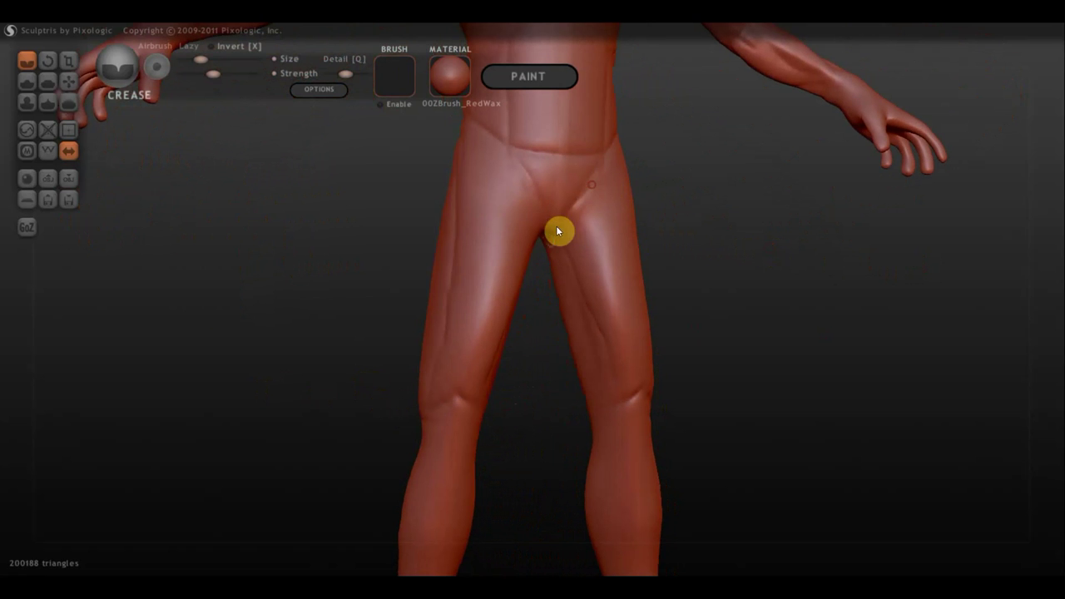
pyautogui.moveTo(754, 255); pyautogui.dragTo(705, 245)
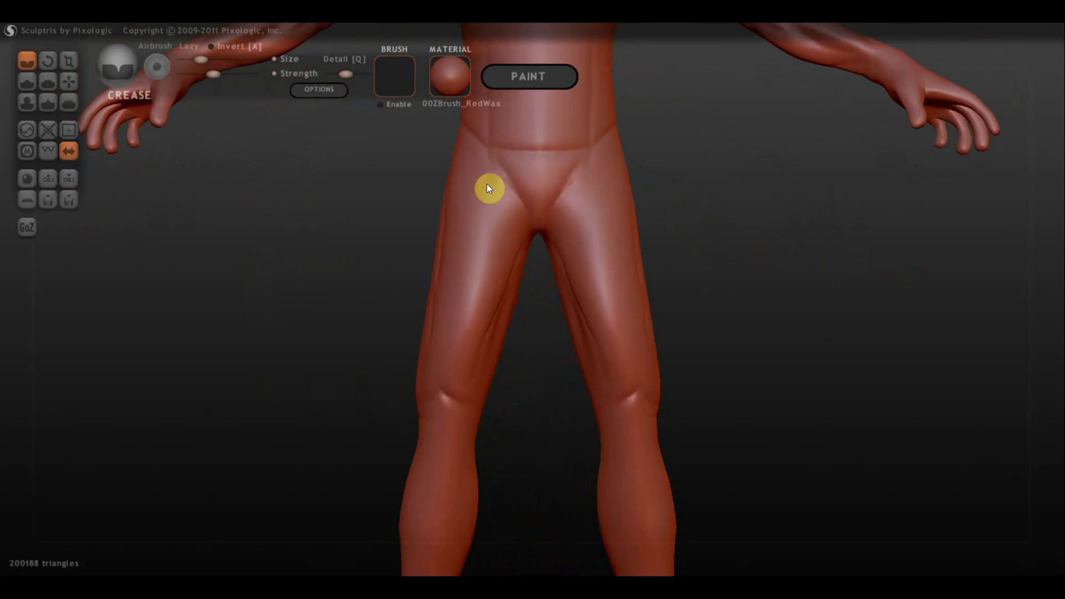
# Carve mirrored crease lines down both thighs toward the knees and near the groin.
pyautogui.moveTo(465, 180); pyautogui.dragTo(445, 342)
pyautogui.moveTo(474, 217); pyautogui.dragTo(454, 375)
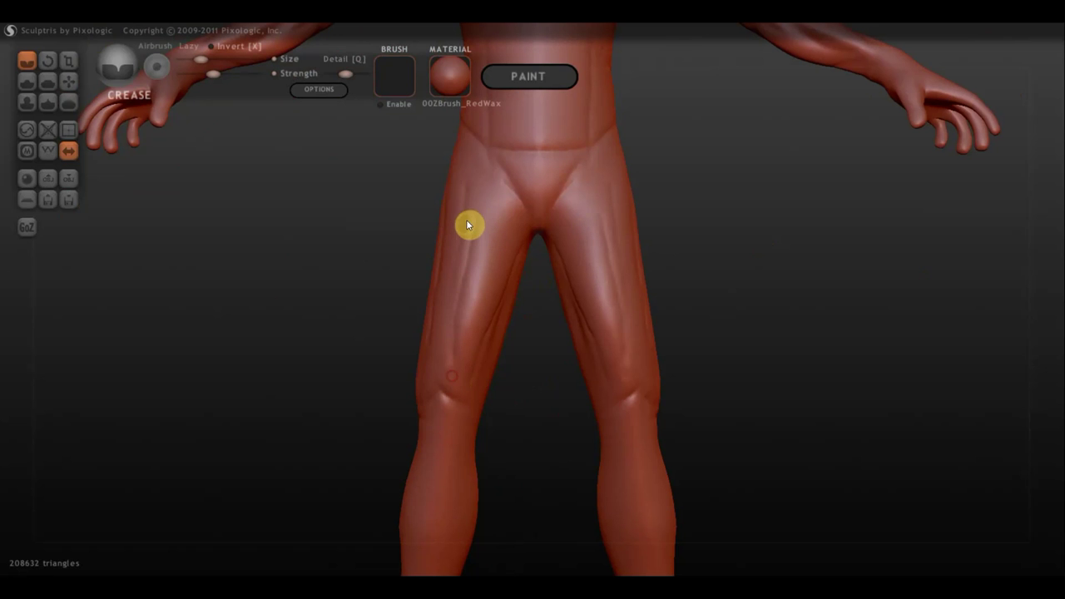
pyautogui.moveTo(468, 224); pyautogui.dragTo(429, 382)
pyautogui.moveTo(467, 230)
pyautogui.mouseDown()
pyautogui.moveTo(455, 342)
pyautogui.moveTo(464, 403)
pyautogui.moveTo(457, 379)
pyautogui.mouseUp()
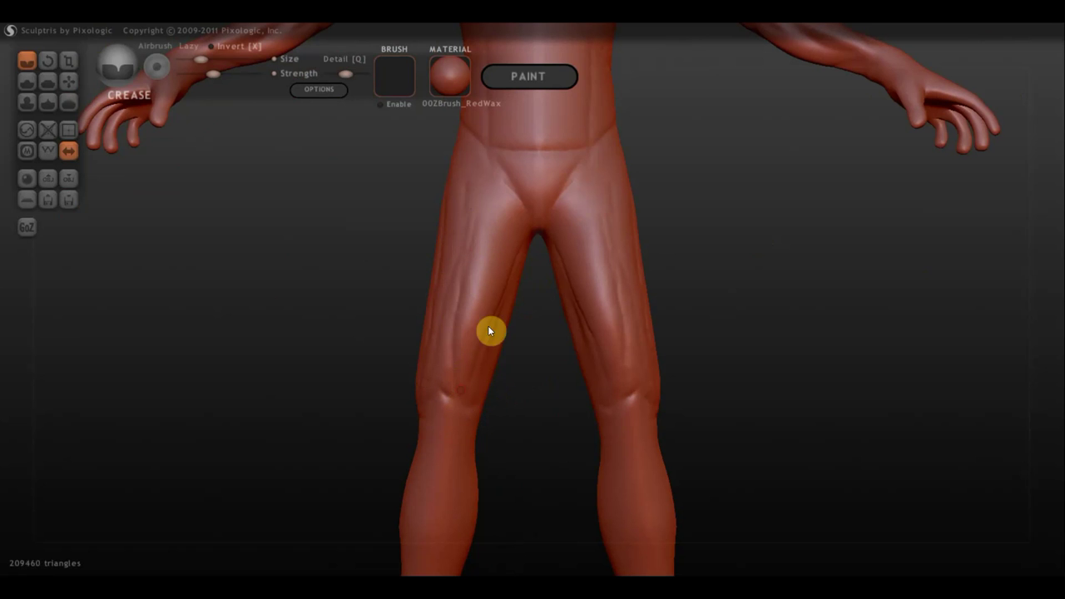
pyautogui.moveTo(481, 152)
pyautogui.mouseDown()
pyautogui.moveTo(507, 191)
pyautogui.moveTo(475, 282)
pyautogui.moveTo(487, 207)
pyautogui.mouseUp()
# Frame the lower legs and feet, then crease down the shins and near the left ankle.
pyautogui.moveTo(706, 316); pyautogui.dragTo(660, 198)
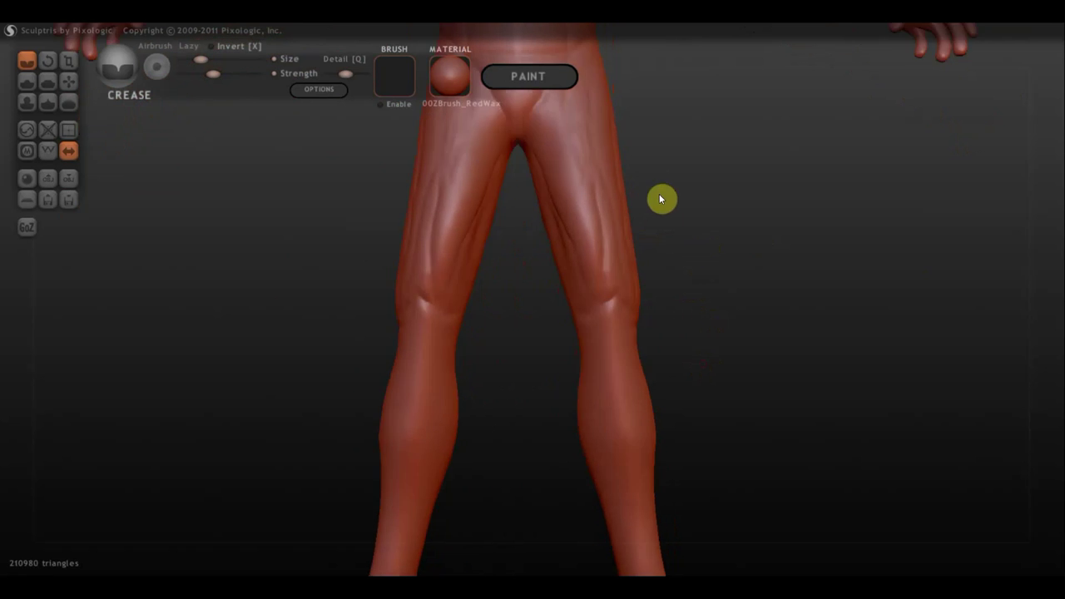
pyautogui.moveTo(574, 277)
pyautogui.mouseDown()
pyautogui.moveTo(582, 305)
pyautogui.moveTo(602, 308)
pyautogui.moveTo(611, 253)
pyautogui.mouseUp()
pyautogui.moveTo(608, 362); pyautogui.dragTo(577, 283)
pyautogui.moveTo(673, 342)
pyautogui.mouseDown()
pyautogui.moveTo(673, 252)
pyautogui.moveTo(575, 220)
pyautogui.mouseUp()
pyautogui.moveTo(626, 174)
pyautogui.mouseDown()
pyautogui.moveTo(627, 195)
pyautogui.moveTo(485, 219)
pyautogui.moveTo(435, 209)
pyautogui.moveTo(470, 194)
pyautogui.moveTo(466, 183)
pyautogui.moveTo(533, 224)
pyautogui.moveTo(471, 213)
pyautogui.moveTo(540, 323)
pyautogui.moveTo(503, 370)
pyautogui.mouseUp()
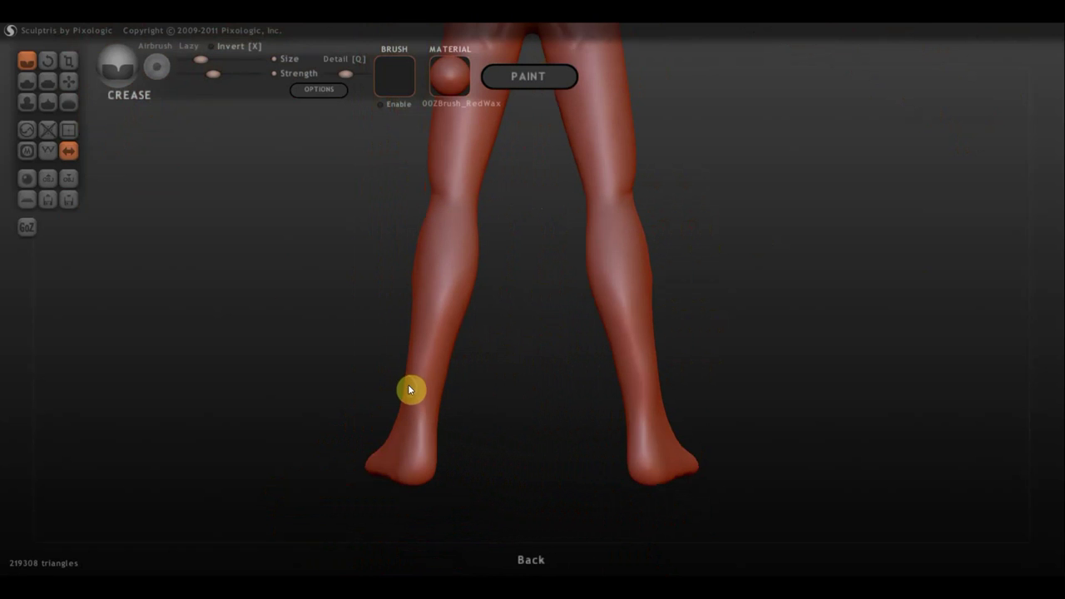
pyautogui.moveTo(408, 386)
pyautogui.mouseDown()
pyautogui.moveTo(577, 392)
pyautogui.moveTo(216, 228)
pyautogui.mouseUp()
# Use the Draw brush to add volume on the lower left leg and heel, then reselect Crease.
pyautogui.click(27, 81)
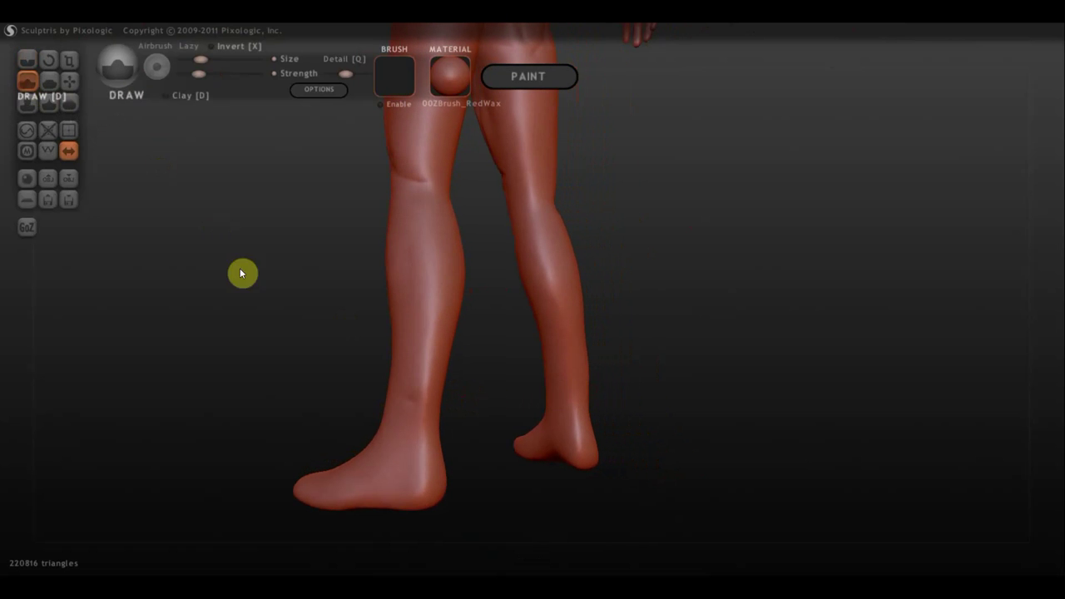
pyautogui.moveTo(415, 401)
pyautogui.mouseDown()
pyautogui.moveTo(416, 413)
pyautogui.moveTo(394, 424)
pyautogui.moveTo(266, 411)
pyautogui.mouseUp()
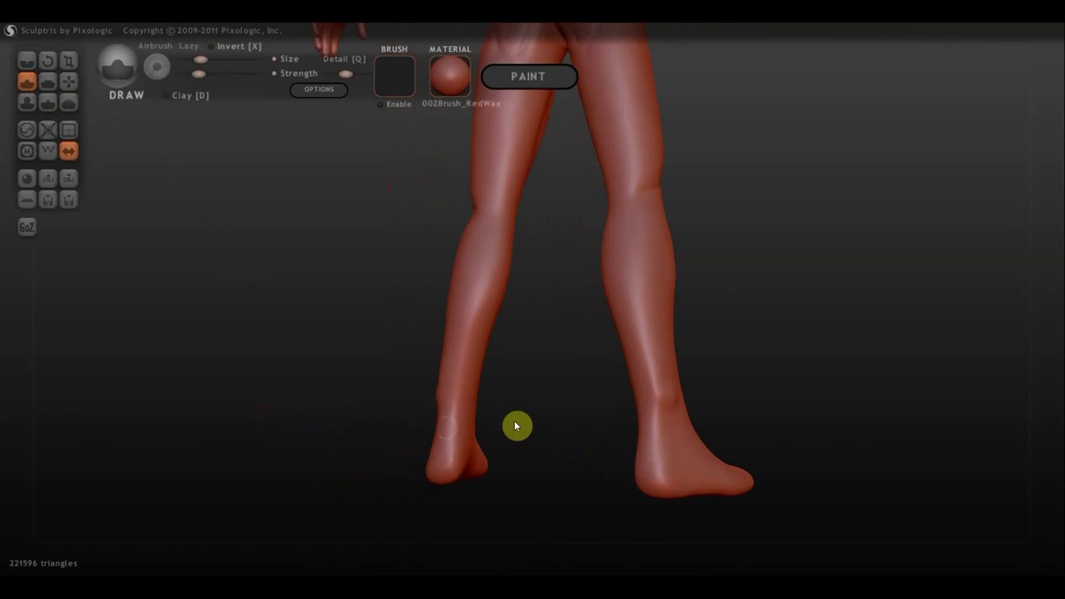
pyautogui.moveTo(515, 425)
pyautogui.mouseDown()
pyautogui.moveTo(505, 408)
pyautogui.moveTo(647, 396)
pyautogui.moveTo(492, 406)
pyautogui.moveTo(551, 416)
pyautogui.moveTo(428, 424)
pyautogui.moveTo(397, 405)
pyautogui.mouseUp()
pyautogui.moveTo(475, 409); pyautogui.dragTo(383, 407)
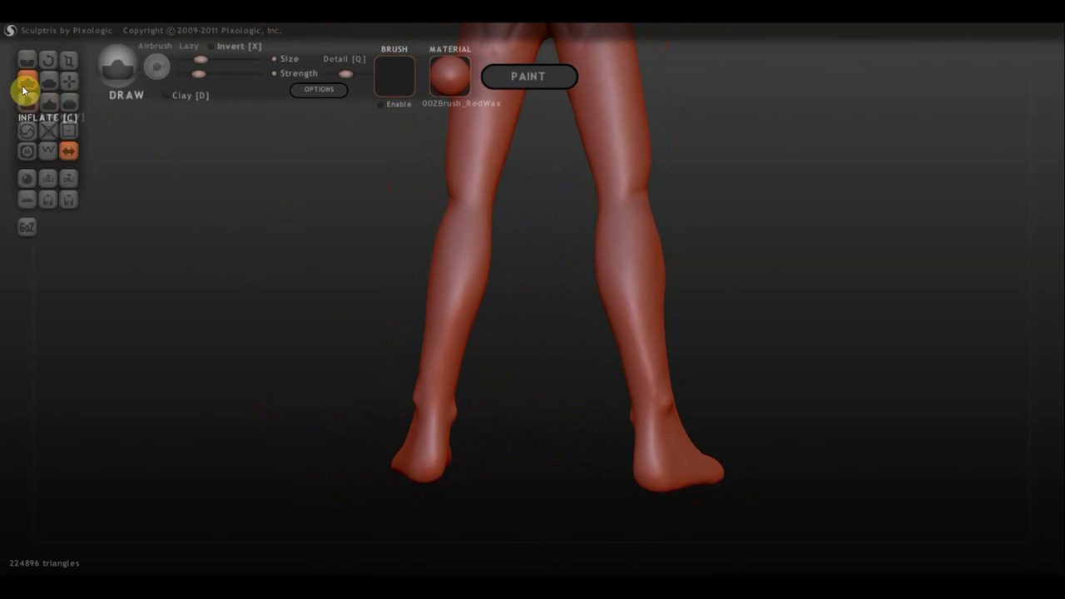
pyautogui.click(27, 59)
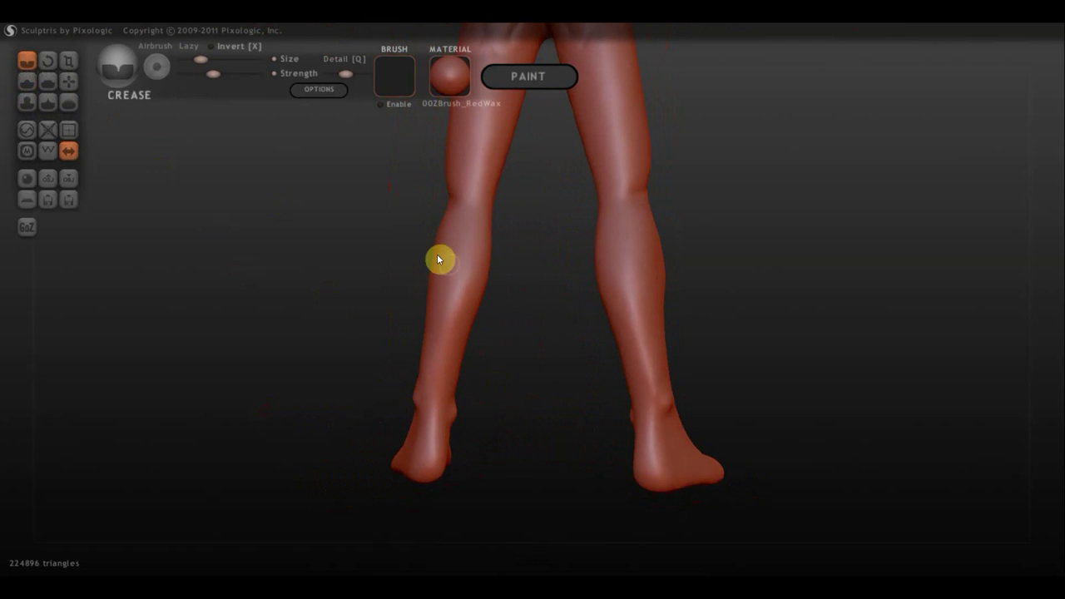
# Carve crease lines into the left calf, mirrored onto both calves.
pyautogui.moveTo(430, 263); pyautogui.dragTo(461, 316)
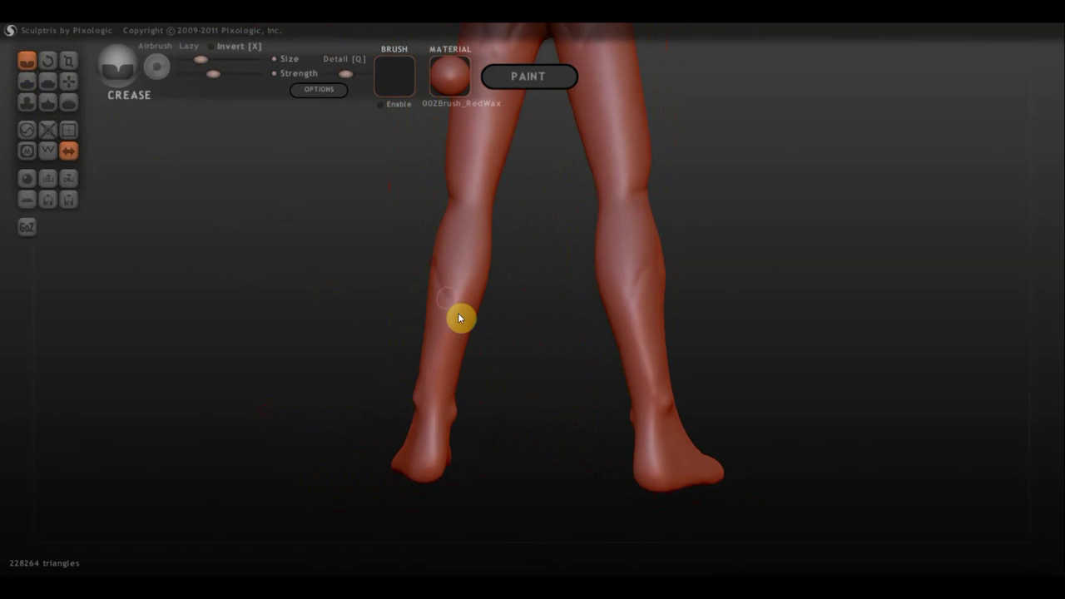
pyautogui.moveTo(430, 278)
pyautogui.mouseDown()
pyautogui.moveTo(471, 346)
pyautogui.moveTo(444, 311)
pyautogui.moveTo(433, 333)
pyautogui.moveTo(449, 308)
pyautogui.moveTo(430, 327)
pyautogui.moveTo(456, 290)
pyautogui.moveTo(440, 313)
pyautogui.mouseUp()
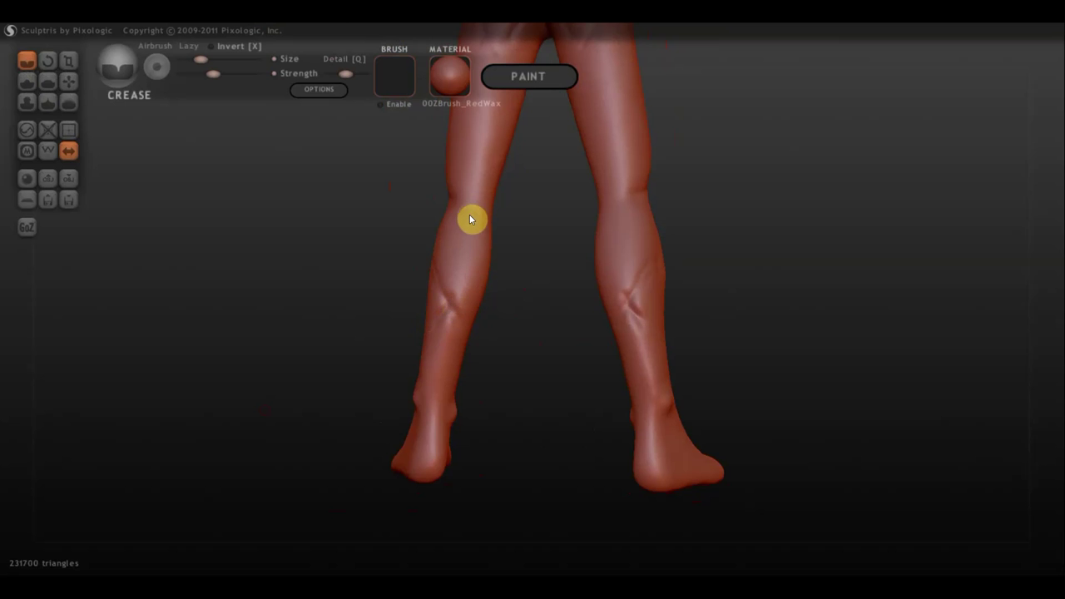
pyautogui.moveTo(471, 219)
pyautogui.mouseDown()
pyautogui.moveTo(459, 283)
pyautogui.moveTo(414, 347)
pyautogui.mouseUp()
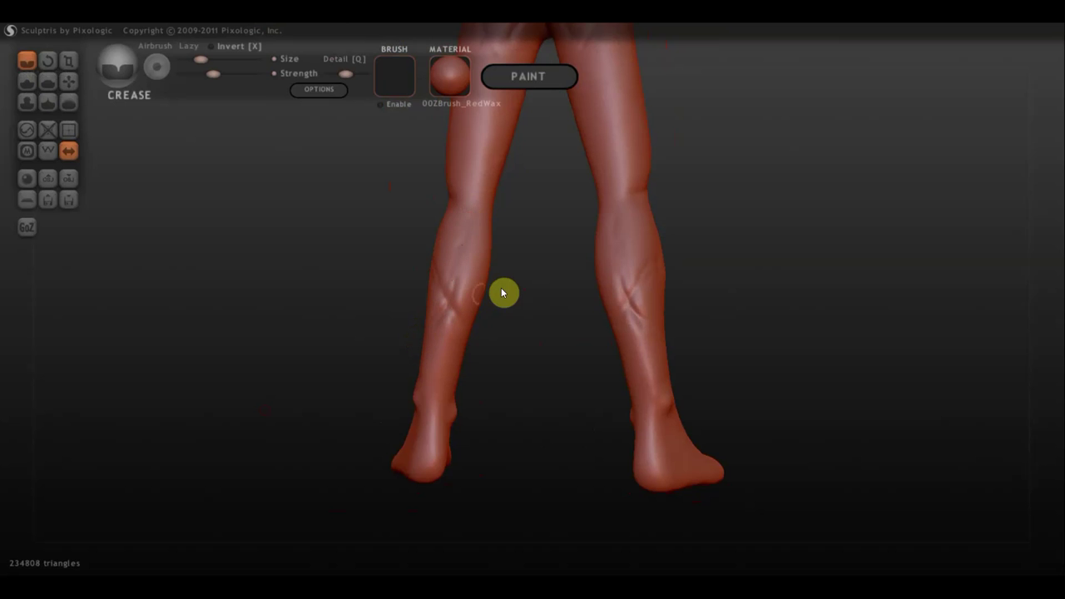
pyautogui.moveTo(501, 292)
pyautogui.mouseDown()
pyautogui.moveTo(479, 259)
pyautogui.moveTo(502, 333)
pyautogui.moveTo(474, 235)
pyautogui.moveTo(440, 213)
pyautogui.moveTo(544, 320)
pyautogui.moveTo(504, 328)
pyautogui.moveTo(541, 361)
pyautogui.moveTo(558, 328)
pyautogui.mouseUp()
pyautogui.moveTo(742, 290)
pyautogui.mouseDown()
pyautogui.moveTo(578, 314)
pyautogui.moveTo(622, 252)
pyautogui.moveTo(630, 286)
pyautogui.moveTo(638, 250)
pyautogui.moveTo(620, 326)
pyautogui.mouseUp()
# Add crease detail along the right calf and leg from several angles.
pyautogui.moveTo(707, 275)
pyautogui.mouseDown()
pyautogui.moveTo(732, 264)
pyautogui.moveTo(618, 203)
pyautogui.moveTo(740, 221)
pyautogui.moveTo(666, 196)
pyautogui.mouseUp()
pyautogui.moveTo(650, 152); pyautogui.dragTo(608, 154)
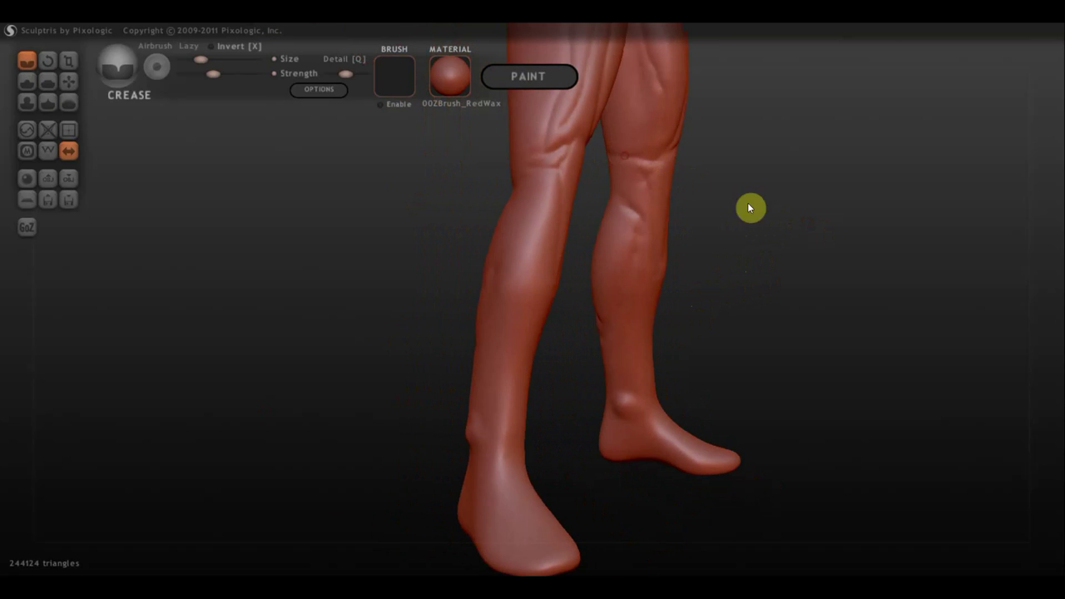
pyautogui.moveTo(751, 207)
pyautogui.mouseDown()
pyautogui.moveTo(591, 212)
pyautogui.moveTo(605, 201)
pyautogui.mouseUp()
pyautogui.moveTo(708, 305)
pyautogui.mouseDown()
pyautogui.moveTo(608, 314)
pyautogui.moveTo(720, 304)
pyautogui.moveTo(741, 330)
pyautogui.mouseUp()
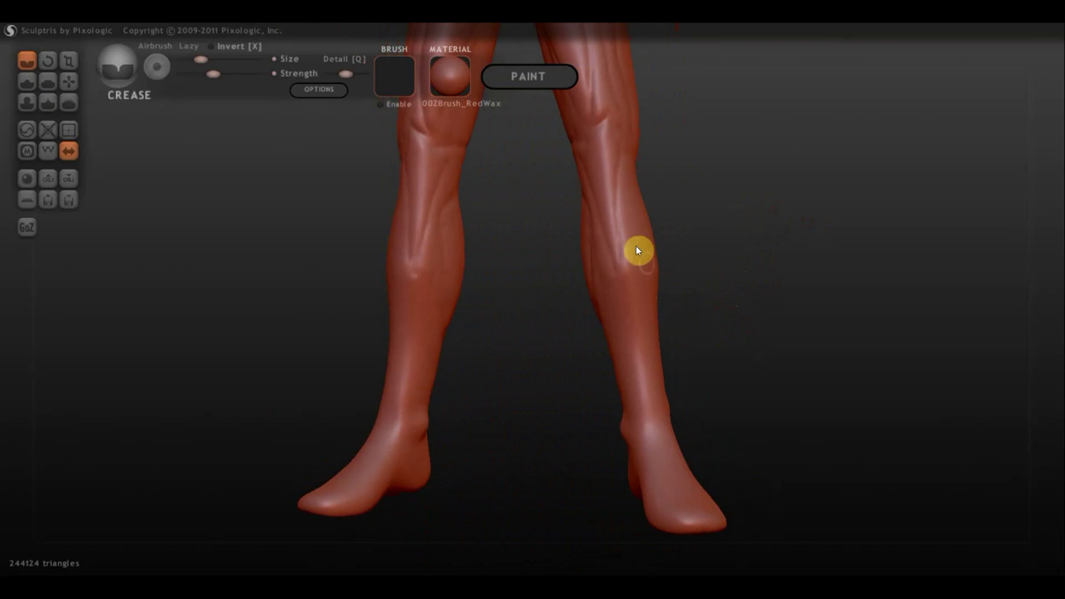
pyautogui.moveTo(638, 250)
pyautogui.mouseDown()
pyautogui.moveTo(624, 222)
pyautogui.moveTo(653, 378)
pyautogui.moveTo(616, 288)
pyautogui.moveTo(639, 438)
pyautogui.mouseUp()
# Add a crease mark at the ankle and crease the lower shin.
pyautogui.moveTo(760, 421); pyautogui.dragTo(827, 419)
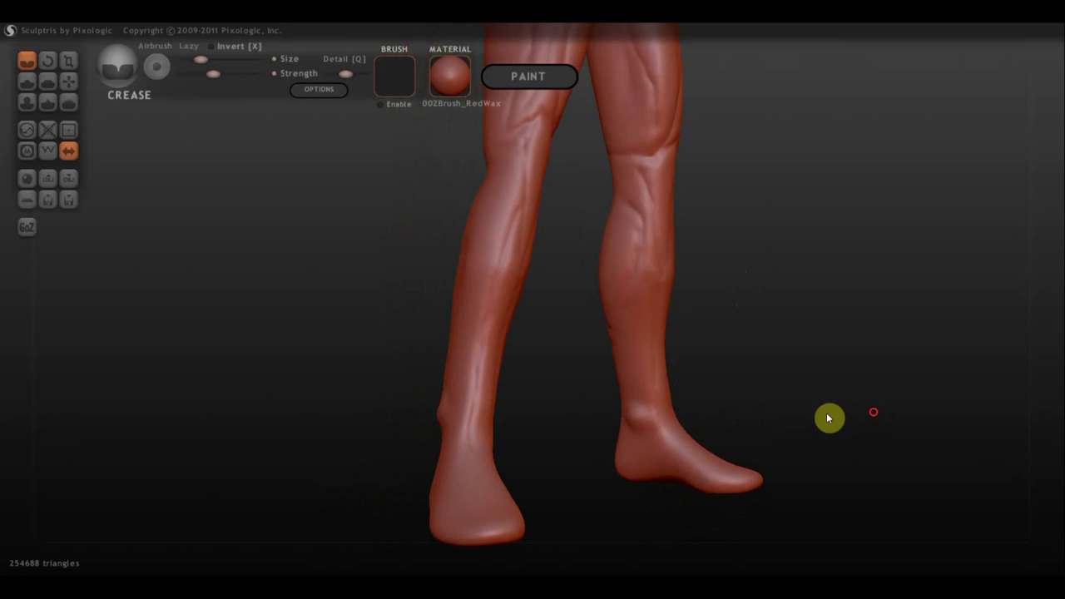
pyautogui.moveTo(642, 409)
pyautogui.mouseDown()
pyautogui.moveTo(628, 423)
pyautogui.moveTo(675, 422)
pyautogui.mouseUp()
pyautogui.moveTo(631, 367)
pyautogui.mouseDown()
pyautogui.moveTo(787, 369)
pyautogui.moveTo(611, 341)
pyautogui.mouseUp()
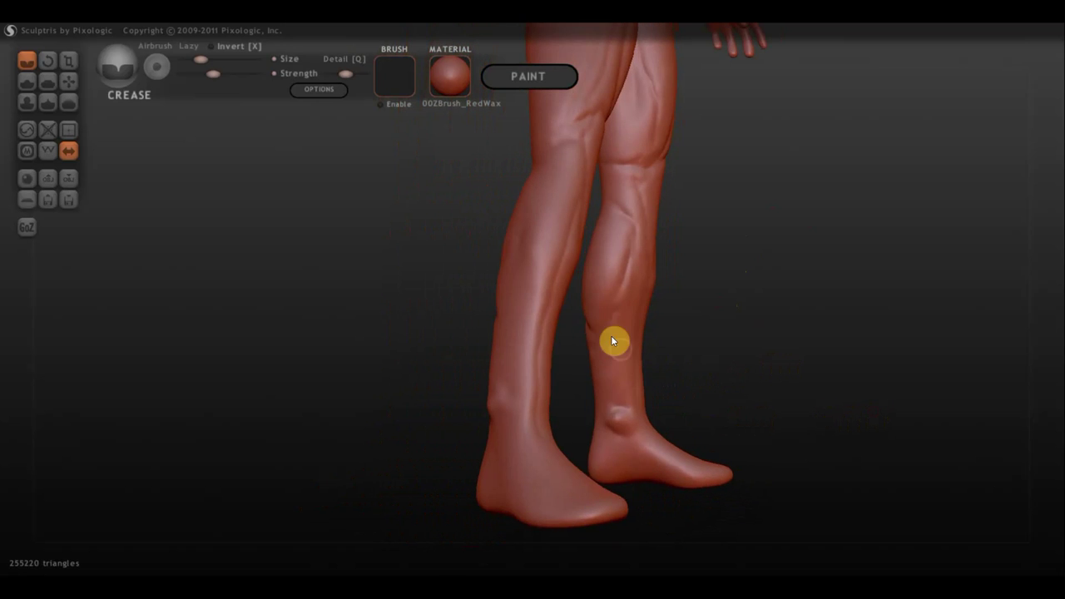
pyautogui.moveTo(603, 389); pyautogui.dragTo(603, 343)
pyautogui.moveTo(663, 400)
pyautogui.mouseDown()
pyautogui.moveTo(563, 396)
pyautogui.moveTo(657, 383)
pyautogui.moveTo(526, 419)
pyautogui.mouseUp()
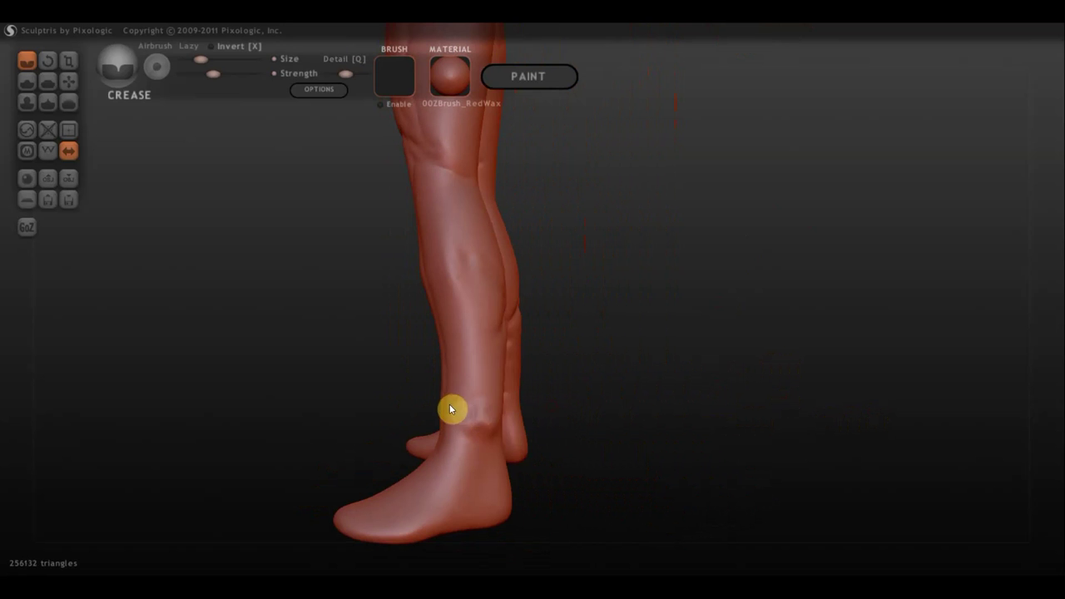
# From the rear, crease near the knee and along the upper left thigh.
pyautogui.moveTo(578, 364); pyautogui.dragTo(472, 319)
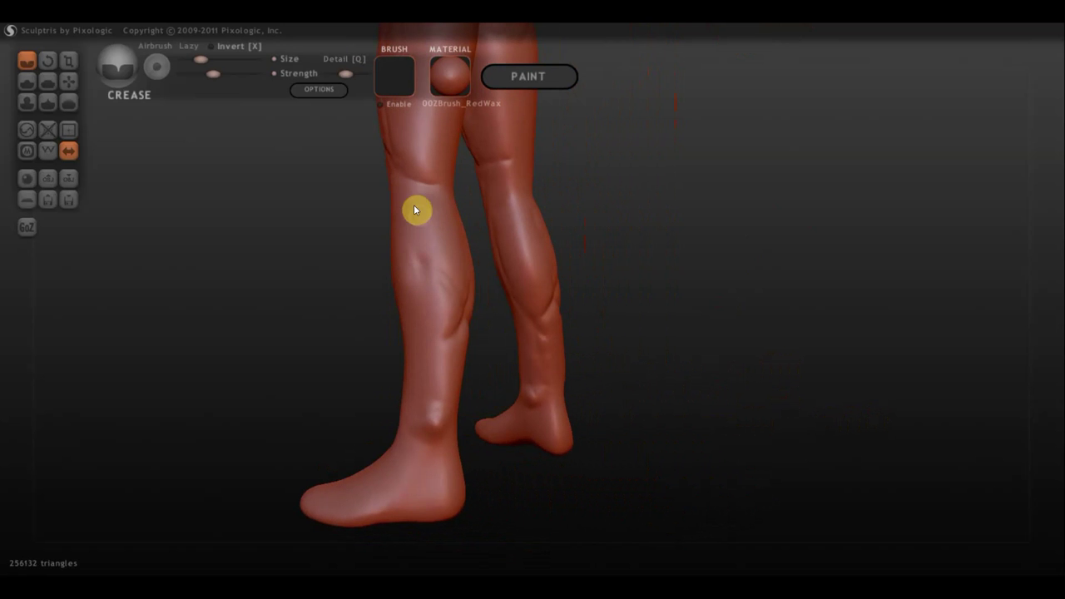
pyautogui.moveTo(413, 204)
pyautogui.mouseDown()
pyautogui.moveTo(406, 215)
pyautogui.moveTo(423, 275)
pyautogui.mouseUp()
pyautogui.moveTo(591, 302)
pyautogui.mouseDown()
pyautogui.moveTo(530, 330)
pyautogui.moveTo(524, 309)
pyautogui.mouseUp()
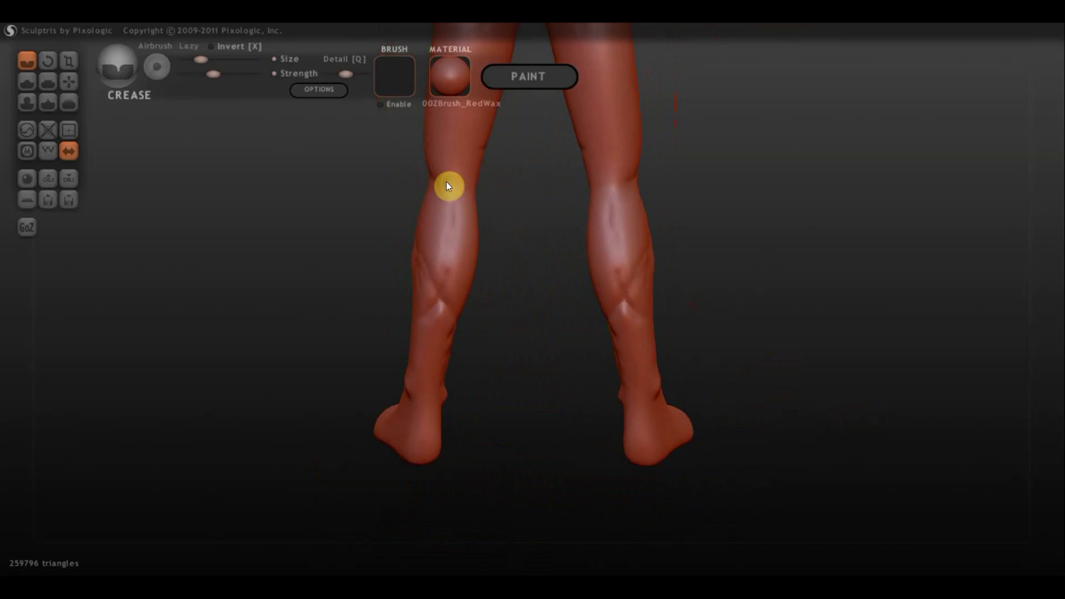
pyautogui.moveTo(455, 153); pyautogui.dragTo(460, 133)
pyautogui.moveTo(536, 181)
pyautogui.mouseDown()
pyautogui.moveTo(538, 348)
pyautogui.moveTo(538, 294)
pyautogui.moveTo(461, 274)
pyautogui.mouseUp()
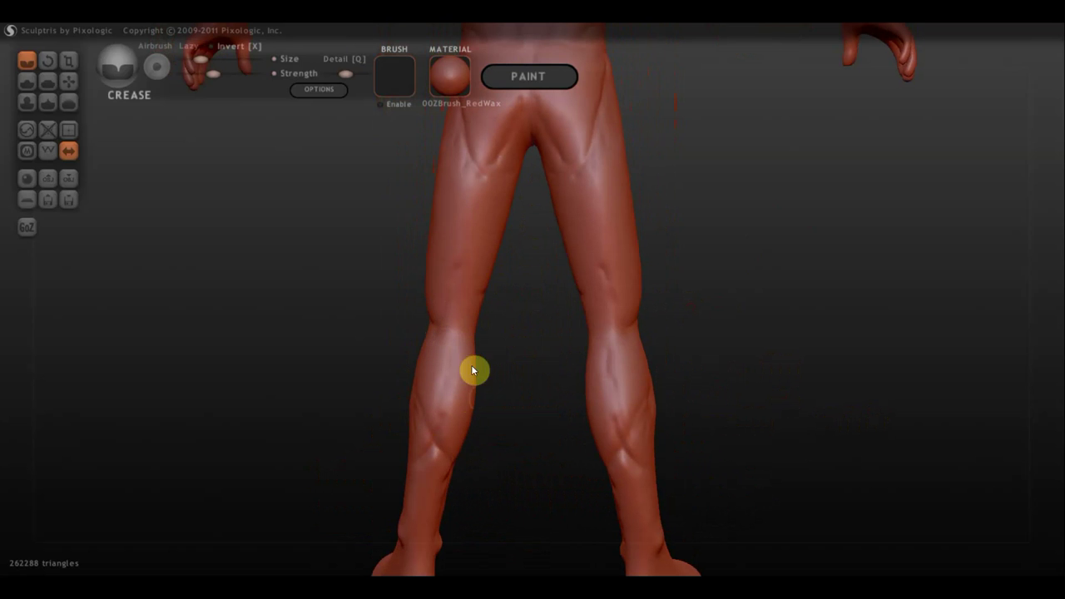
# Crease the left leg from knee to calf, deepen the knee, and line both thighs.
pyautogui.moveTo(455, 273)
pyautogui.mouseDown()
pyautogui.moveTo(438, 331)
pyautogui.moveTo(452, 375)
pyautogui.moveTo(464, 351)
pyautogui.moveTo(461, 286)
pyautogui.moveTo(470, 342)
pyautogui.moveTo(464, 290)
pyautogui.mouseUp()
pyautogui.click(464, 279)
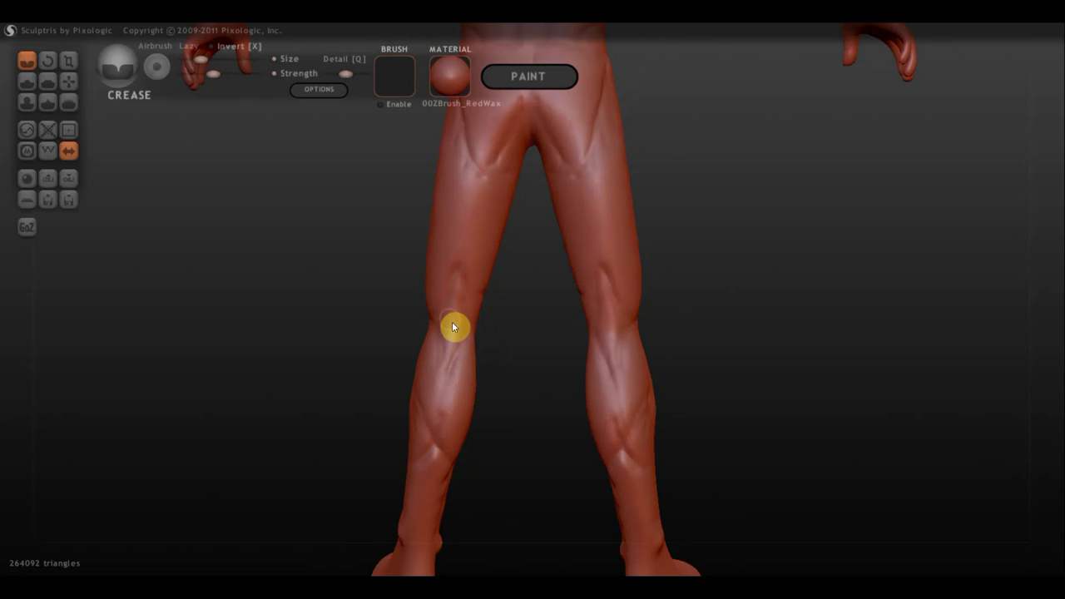
pyautogui.moveTo(474, 304); pyautogui.dragTo(460, 356)
pyautogui.moveTo(350, 340)
pyautogui.mouseDown()
pyautogui.moveTo(407, 354)
pyautogui.moveTo(475, 344)
pyautogui.moveTo(352, 341)
pyautogui.mouseUp()
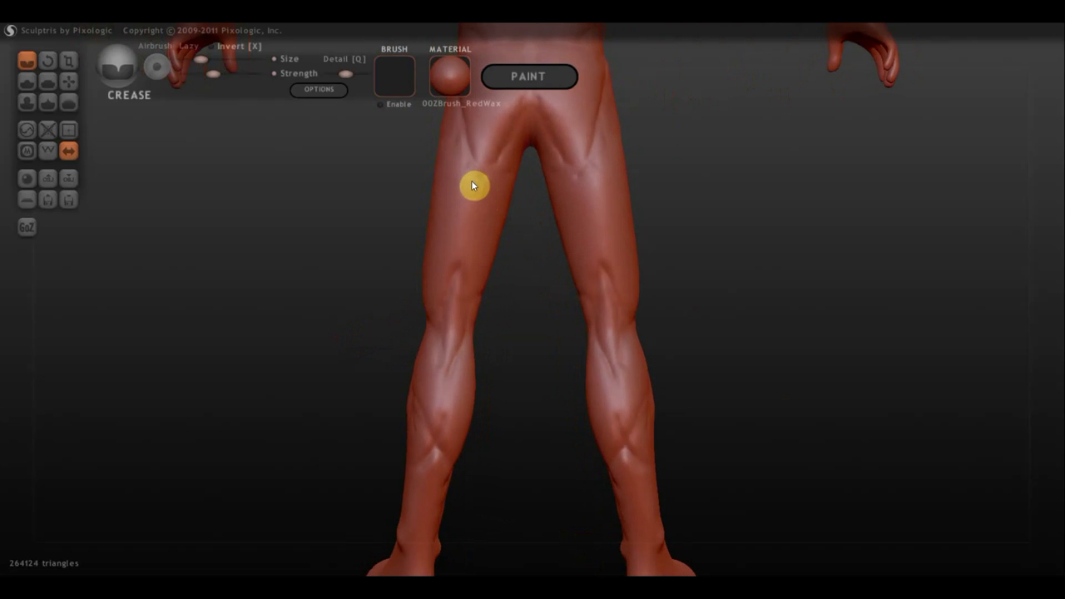
pyautogui.moveTo(475, 183)
pyautogui.mouseDown()
pyautogui.moveTo(442, 300)
pyautogui.moveTo(476, 194)
pyautogui.moveTo(490, 212)
pyautogui.moveTo(485, 335)
pyautogui.moveTo(499, 171)
pyautogui.moveTo(492, 257)
pyautogui.moveTo(477, 152)
pyautogui.moveTo(461, 269)
pyautogui.moveTo(472, 277)
pyautogui.mouseUp()
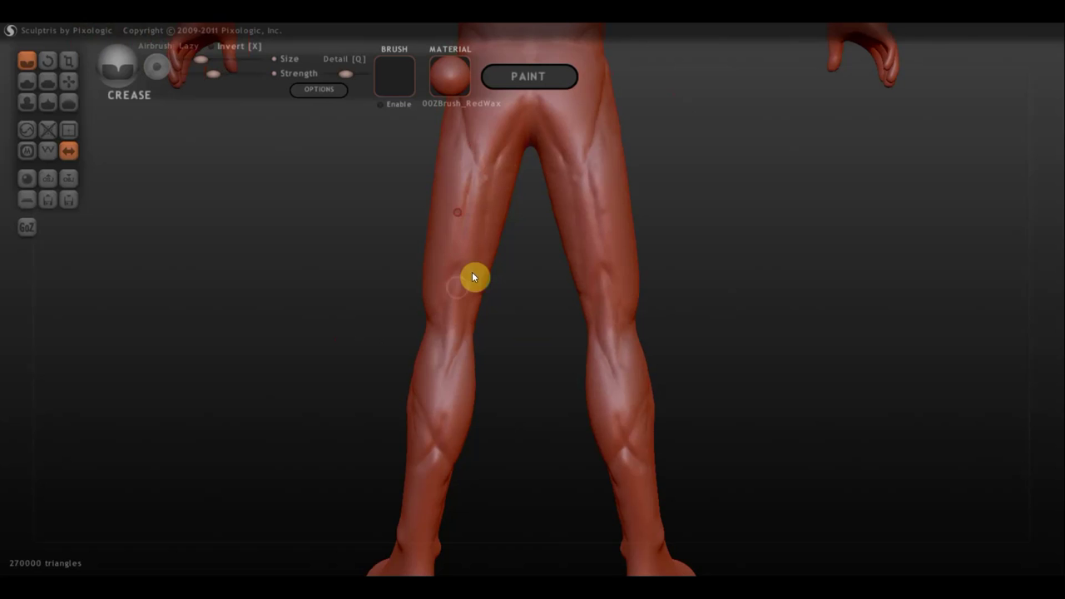
pyautogui.moveTo(728, 269); pyautogui.dragTo(682, 262)
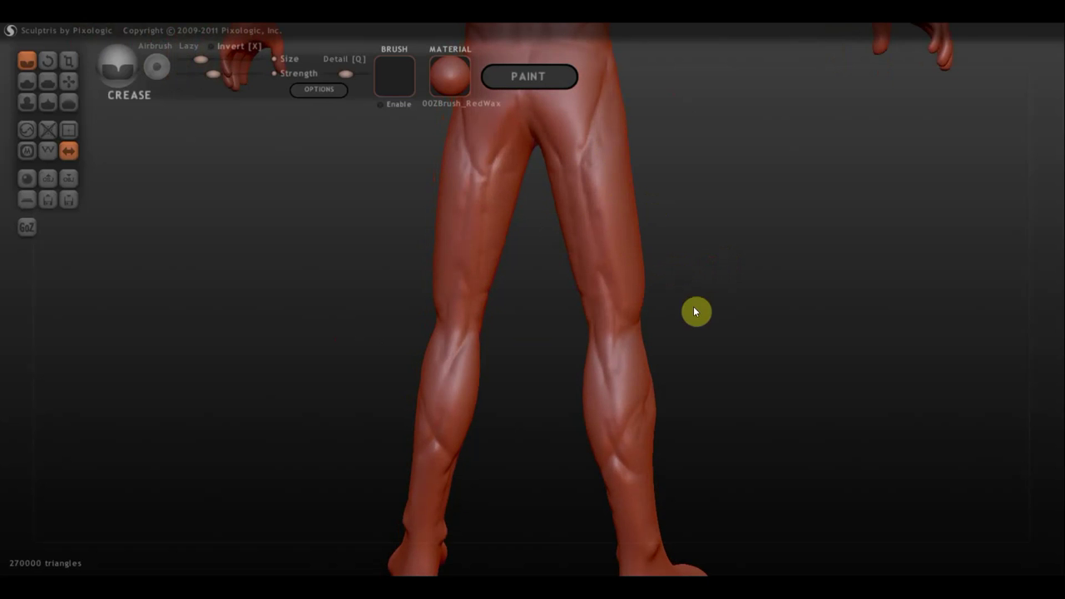
# Orbit to a three-quarter back view and crease a line along the neck.
pyautogui.scroll(-2, 708, 345)
pyautogui.scroll(-3, 614, 275)
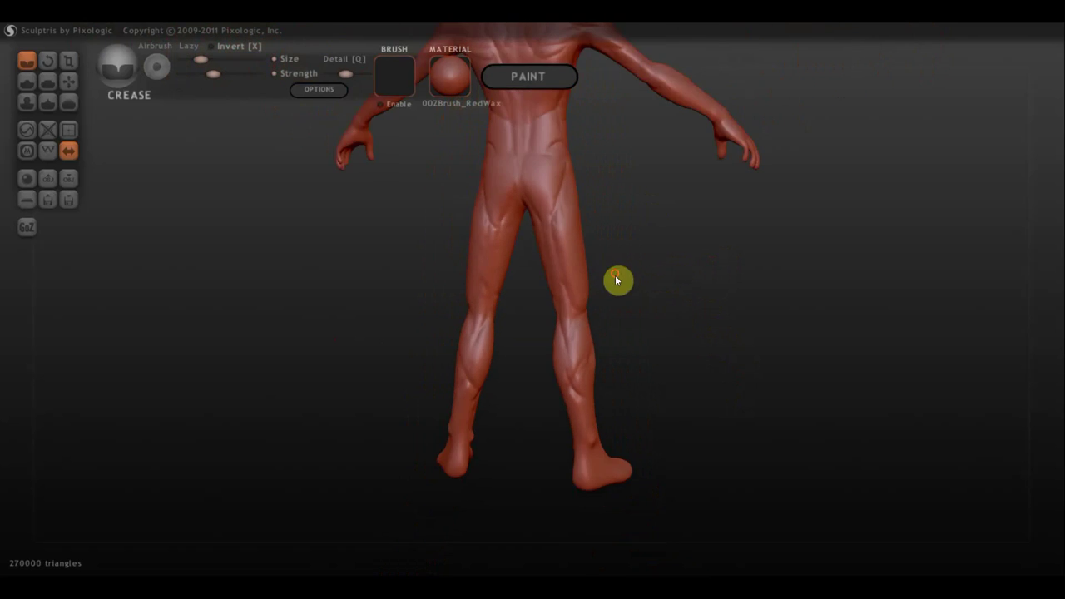
pyautogui.scroll(-2, 640, 413)
pyautogui.moveTo(641, 412); pyautogui.dragTo(261, 397)
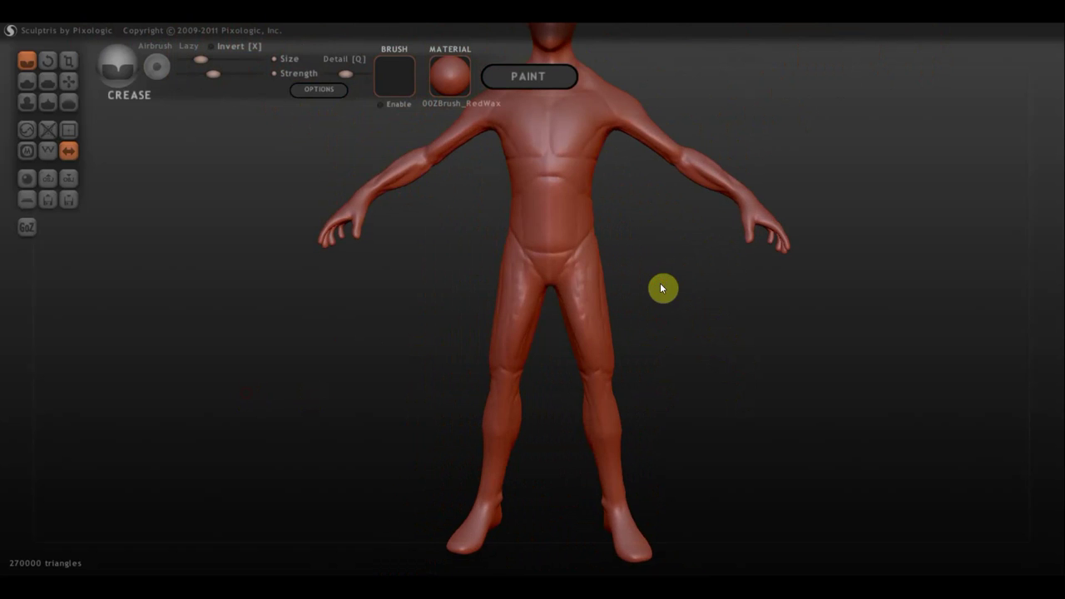
pyautogui.moveTo(663, 287); pyautogui.dragTo(690, 366)
pyautogui.scroll(2, 687, 347)
pyautogui.scroll(2, 735, 383)
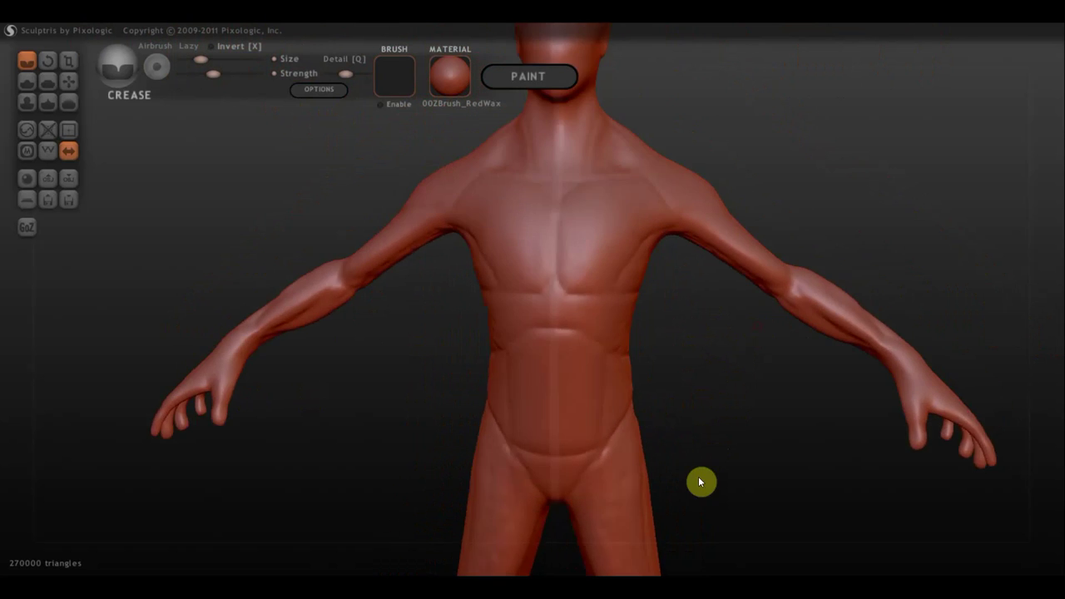
pyautogui.scroll(2, 701, 483)
pyautogui.moveTo(746, 197)
pyautogui.mouseDown()
pyautogui.moveTo(584, 254)
pyautogui.moveTo(385, 233)
pyautogui.mouseUp()
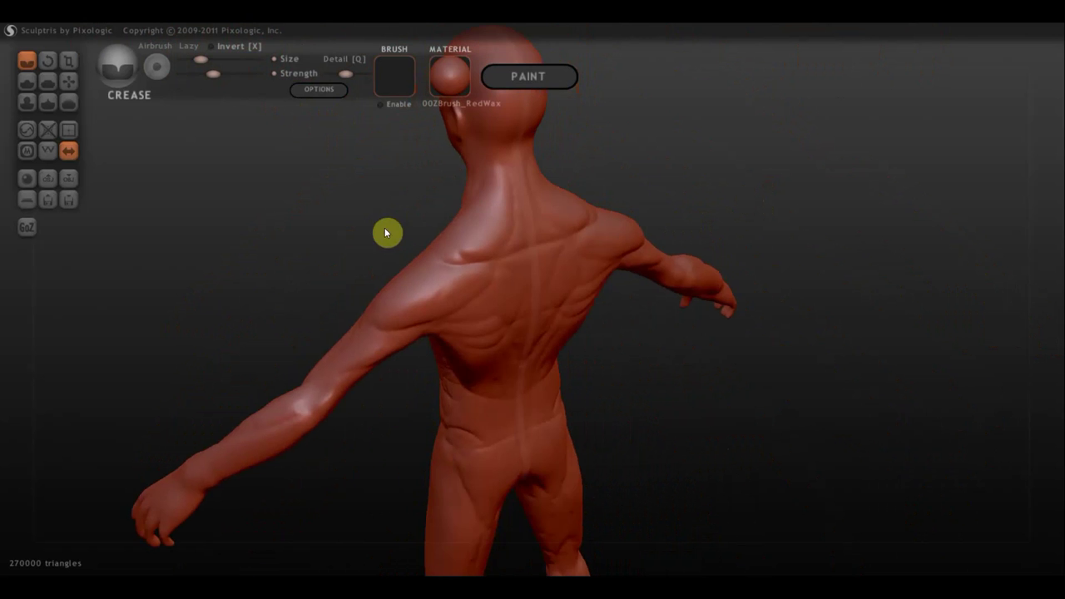
pyautogui.moveTo(494, 172); pyautogui.dragTo(474, 190)
# Crease a line on the upper arm and another across the wrist.
pyautogui.moveTo(574, 149)
pyautogui.mouseDown()
pyautogui.moveTo(615, 117)
pyautogui.moveTo(678, 95)
pyautogui.mouseUp()
pyautogui.moveTo(443, 308); pyautogui.dragTo(446, 340)
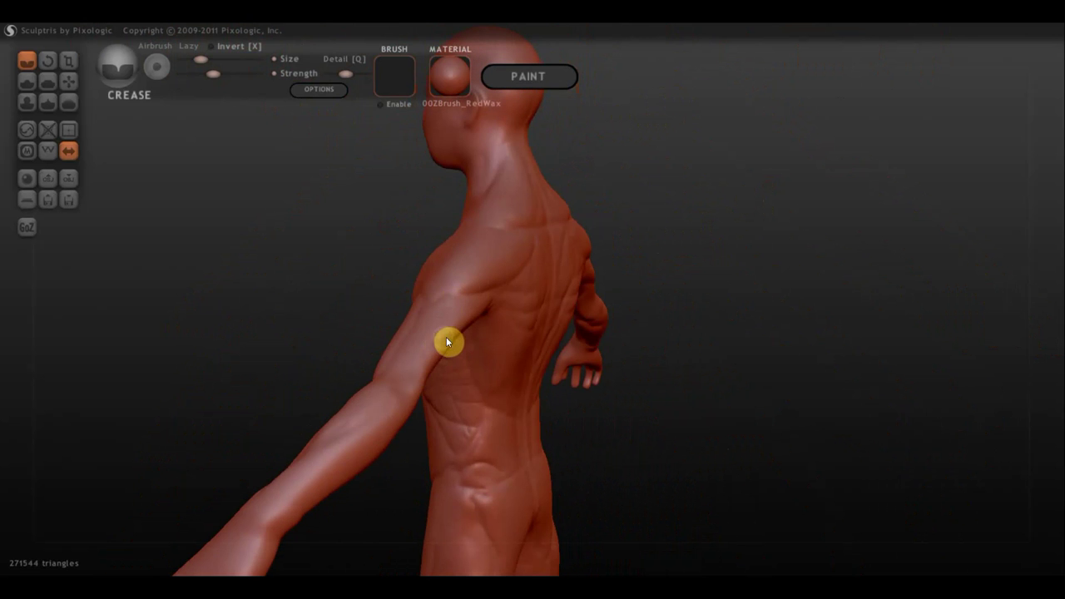
pyautogui.moveTo(618, 366); pyautogui.dragTo(602, 234)
pyautogui.moveTo(342, 314)
pyautogui.mouseDown(button='right')
pyautogui.moveTo(311, 308)
pyautogui.moveTo(384, 376)
pyautogui.mouseUp(button='right')
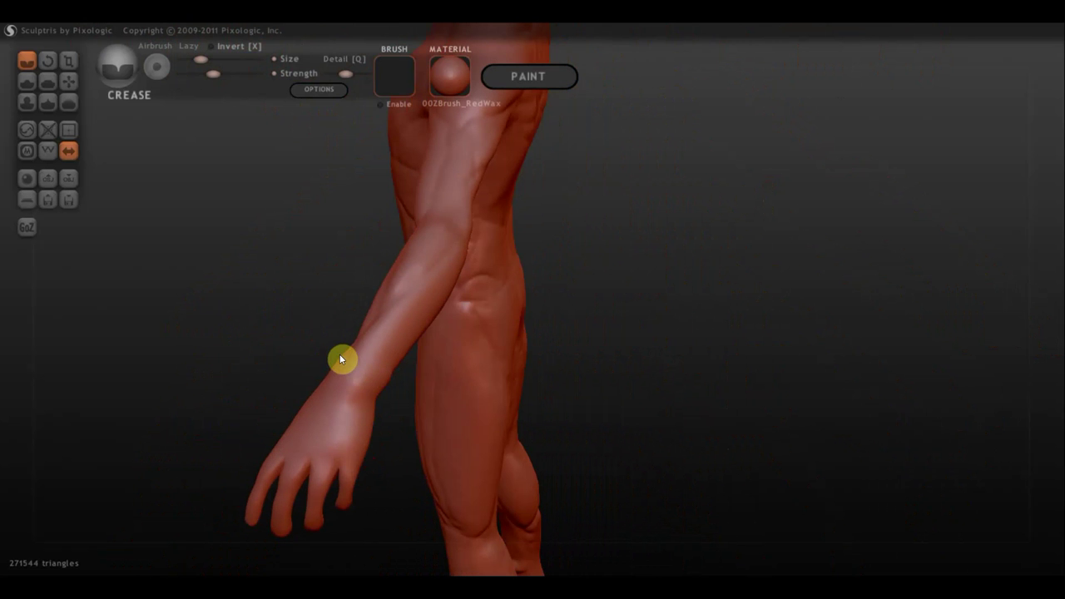
pyautogui.moveTo(341, 362)
pyautogui.mouseDown()
pyautogui.moveTo(388, 393)
pyautogui.moveTo(384, 381)
pyautogui.mouseUp()
# Rotate the figure back to a front close-up of the torso.
pyautogui.moveTo(607, 395)
pyautogui.mouseDown()
pyautogui.moveTo(414, 366)
pyautogui.moveTo(419, 330)
pyautogui.moveTo(684, 352)
pyautogui.moveTo(676, 392)
pyautogui.mouseUp()
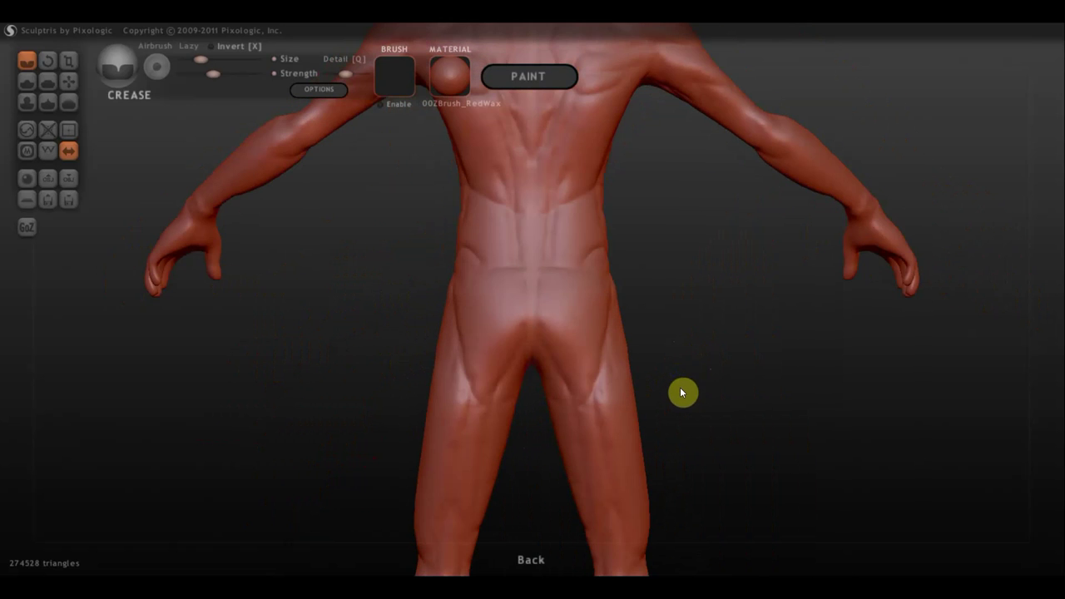
pyautogui.scroll(-3, 610, 280)
pyautogui.scroll(-2, 575, 242)
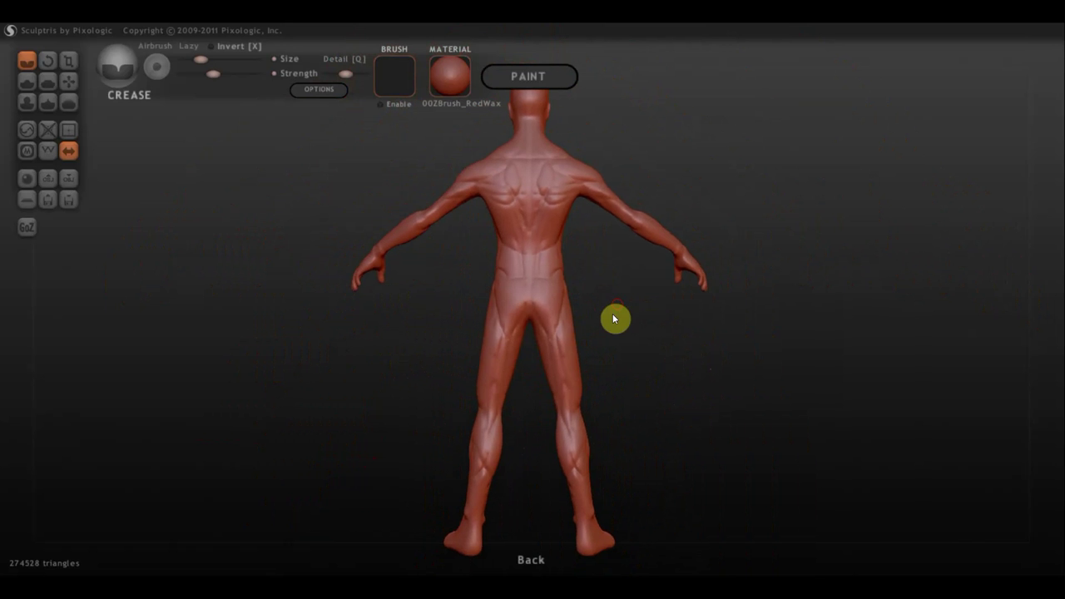
pyautogui.moveTo(586, 373); pyautogui.dragTo(228, 378)
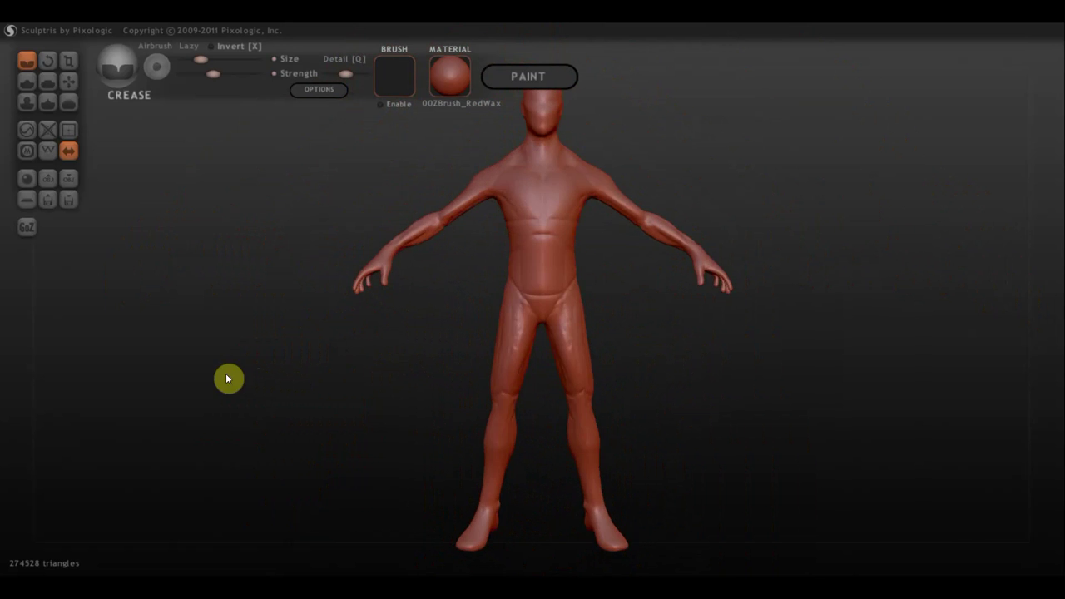
pyautogui.scroll(3, 625, 337)
pyautogui.scroll(2, 655, 500)
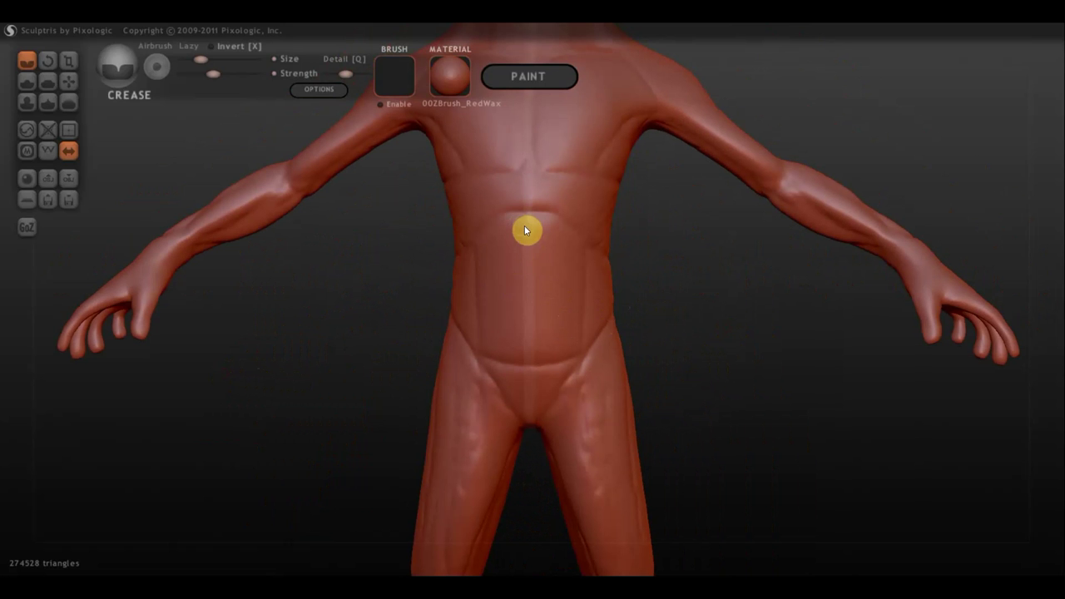
# Carve crease lines across the upper, lower and side abdomen.
pyautogui.moveTo(522, 225)
pyautogui.mouseDown()
pyautogui.moveTo(514, 269)
pyautogui.moveTo(504, 252)
pyautogui.moveTo(512, 307)
pyautogui.moveTo(480, 302)
pyautogui.moveTo(492, 333)
pyautogui.moveTo(517, 343)
pyautogui.moveTo(488, 348)
pyautogui.mouseUp()
pyautogui.moveTo(490, 347)
pyautogui.mouseDown()
pyautogui.moveTo(523, 358)
pyautogui.moveTo(527, 416)
pyautogui.mouseUp()
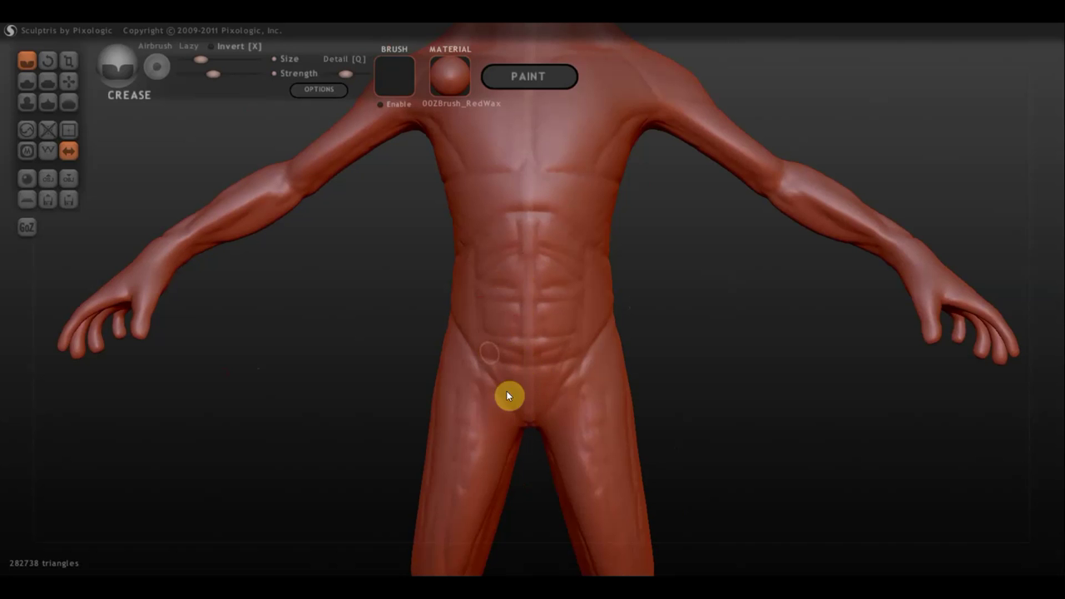
pyautogui.moveTo(710, 401)
pyautogui.mouseDown()
pyautogui.moveTo(625, 400)
pyautogui.moveTo(571, 362)
pyautogui.mouseUp()
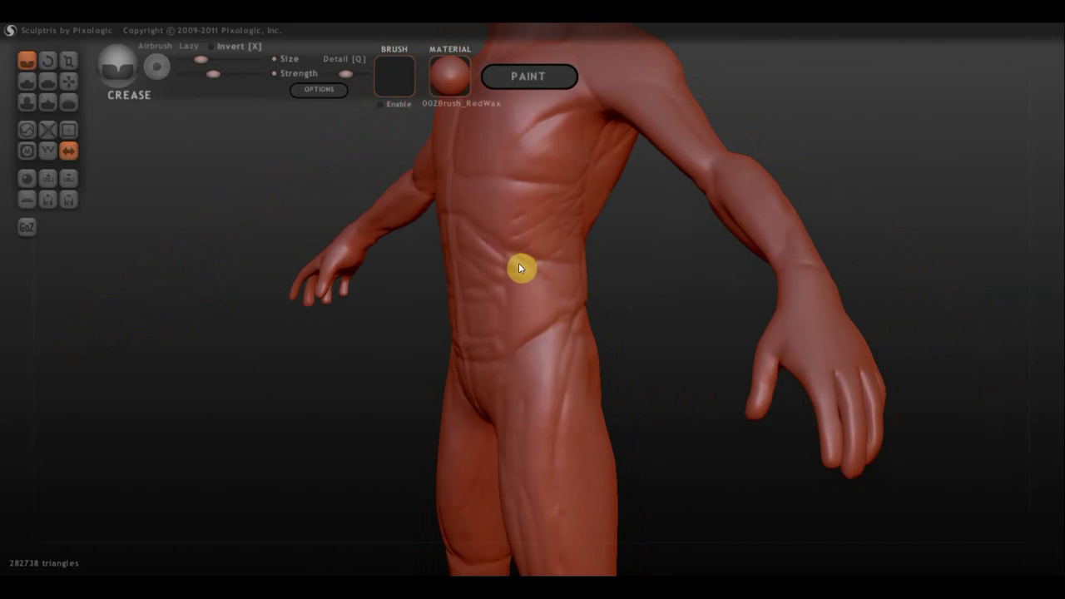
pyautogui.moveTo(514, 262); pyautogui.dragTo(512, 319)
pyautogui.moveTo(506, 365); pyautogui.dragTo(519, 285)
pyautogui.moveTo(522, 313)
pyautogui.mouseDown()
pyautogui.moveTo(558, 290)
pyautogui.moveTo(515, 312)
pyautogui.moveTo(536, 277)
pyautogui.moveTo(568, 300)
pyautogui.mouseUp()
pyautogui.moveTo(522, 260); pyautogui.dragTo(559, 267)
# From the back, crease the lower back, deepen the cleft below it and edge the right hip.
pyautogui.moveTo(877, 321); pyautogui.dragTo(591, 277)
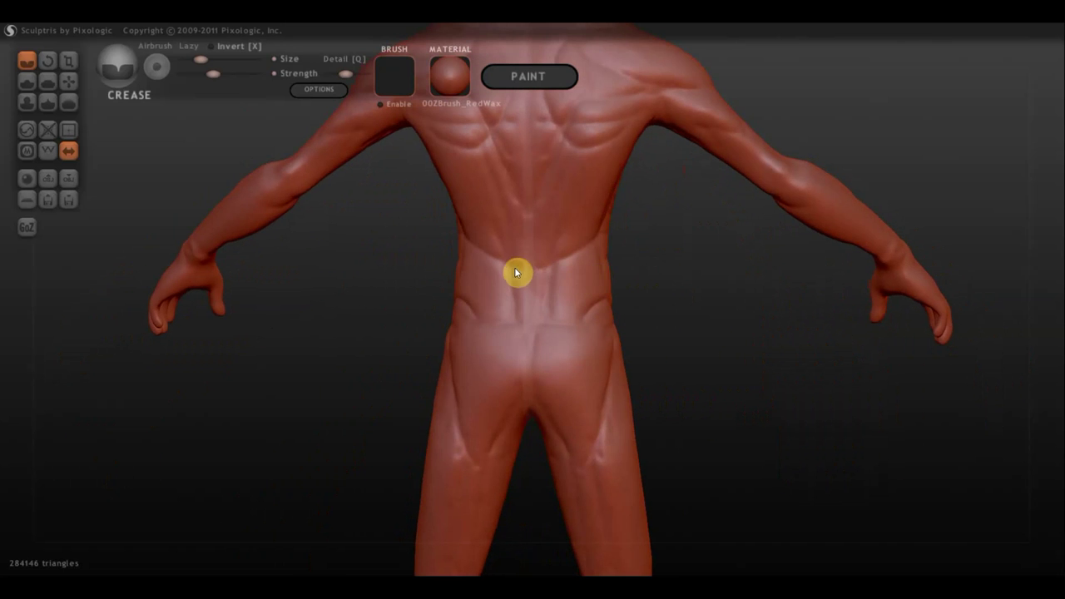
pyautogui.moveTo(516, 273); pyautogui.dragTo(442, 236)
pyautogui.moveTo(511, 207)
pyautogui.mouseDown()
pyautogui.moveTo(515, 338)
pyautogui.moveTo(501, 321)
pyautogui.moveTo(458, 338)
pyautogui.mouseUp()
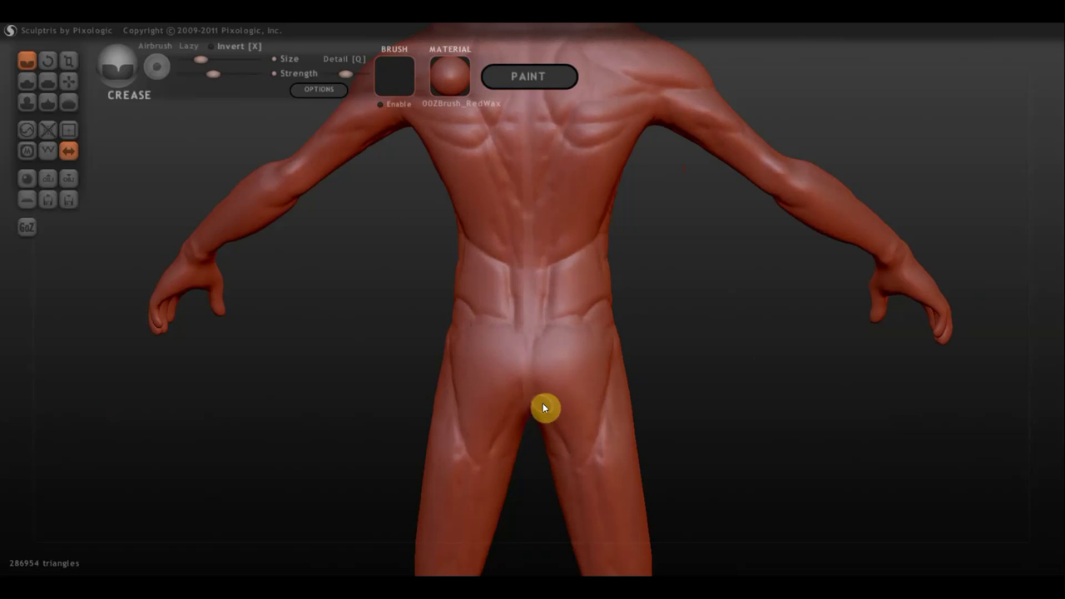
pyautogui.moveTo(537, 380); pyautogui.dragTo(570, 454)
pyautogui.moveTo(584, 313); pyautogui.dragTo(666, 365)
# Zoom out, turn the figure to the front and select the Draw brush.
pyautogui.scroll(-2, 723, 408)
pyautogui.scroll(-3, 690, 318)
pyautogui.scroll(-2, 649, 344)
pyautogui.scroll(-1, 668, 428)
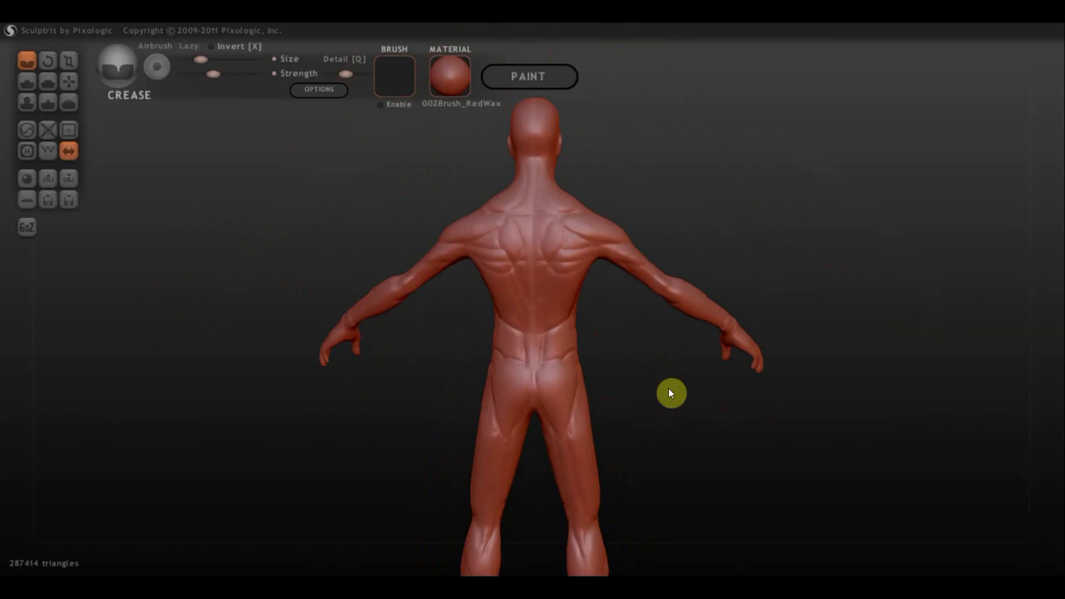
pyautogui.moveTo(671, 421)
pyautogui.mouseDown()
pyautogui.moveTo(654, 378)
pyautogui.moveTo(674, 421)
pyautogui.moveTo(885, 419)
pyautogui.moveTo(822, 448)
pyautogui.mouseUp()
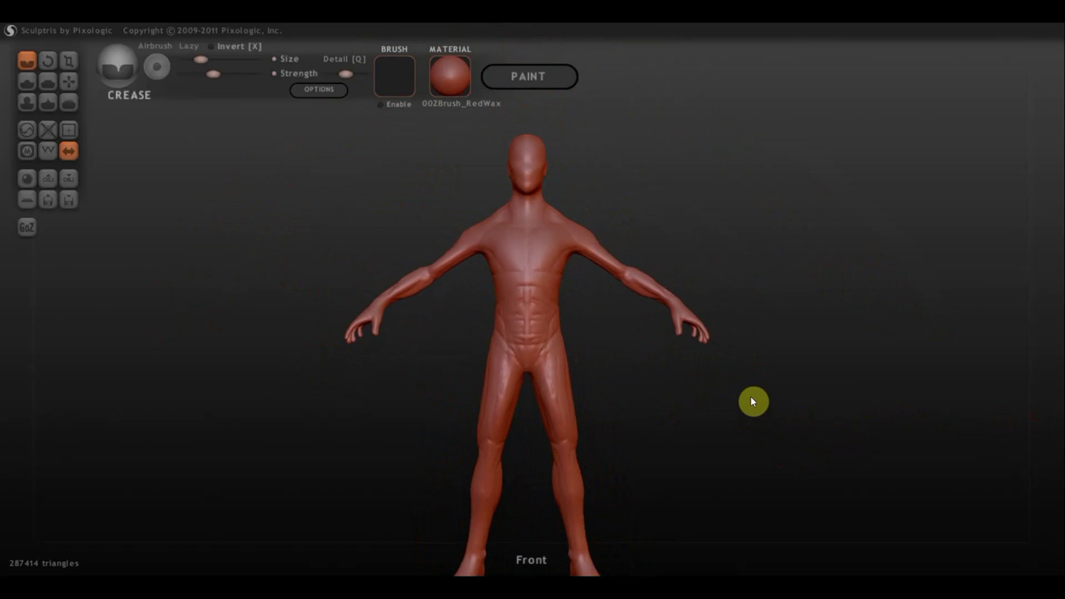
pyautogui.keyDown('alt'); pyautogui.moveTo(753, 402); pyautogui.dragTo(720, 399); pyautogui.keyUp('alt')
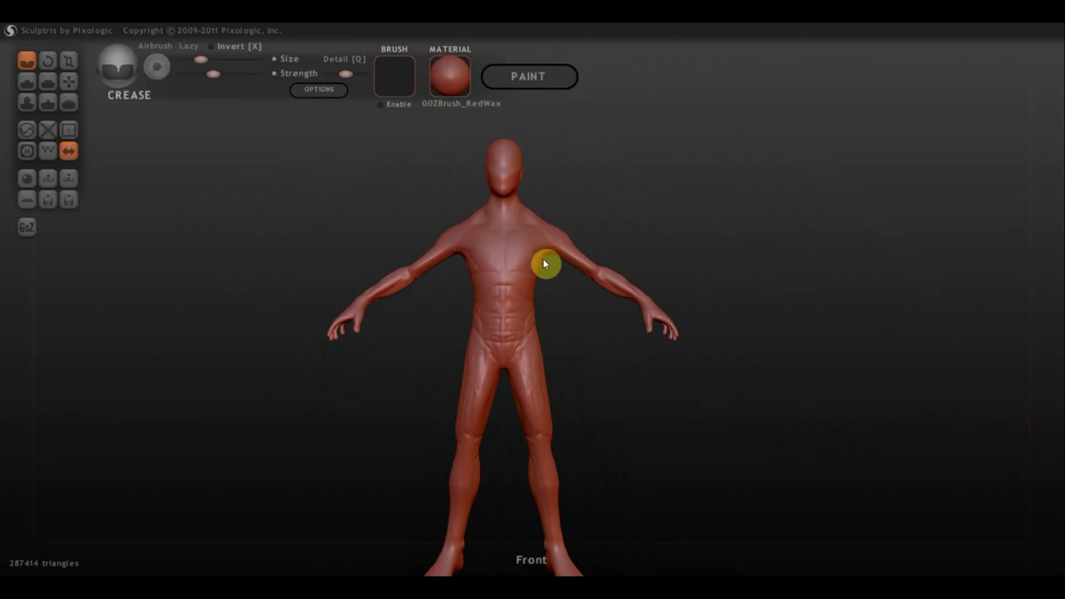
pyautogui.click(28, 83)
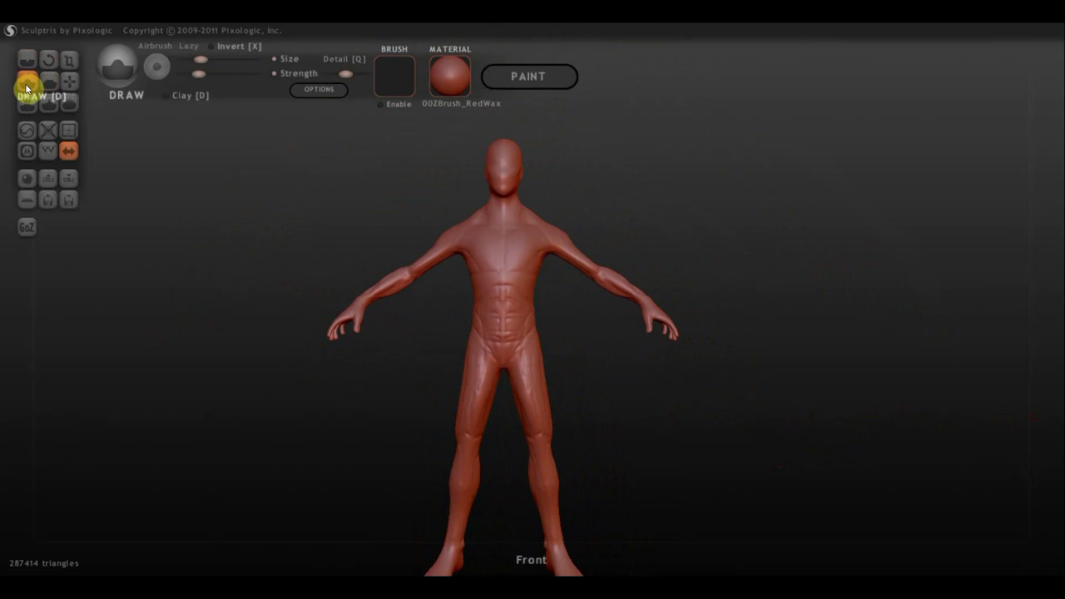
# Turn on Clay for the Draw brush and frame the shoulders and head from behind.
pyautogui.click(167, 96)
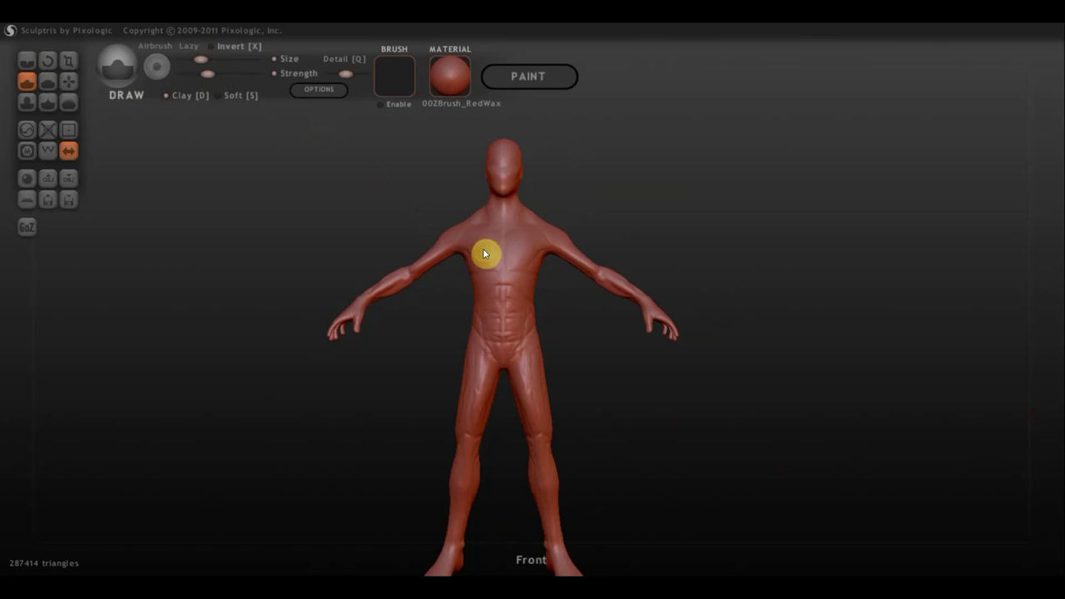
pyautogui.moveTo(608, 231)
pyautogui.mouseDown()
pyautogui.moveTo(298, 252)
pyautogui.moveTo(559, 365)
pyautogui.mouseUp()
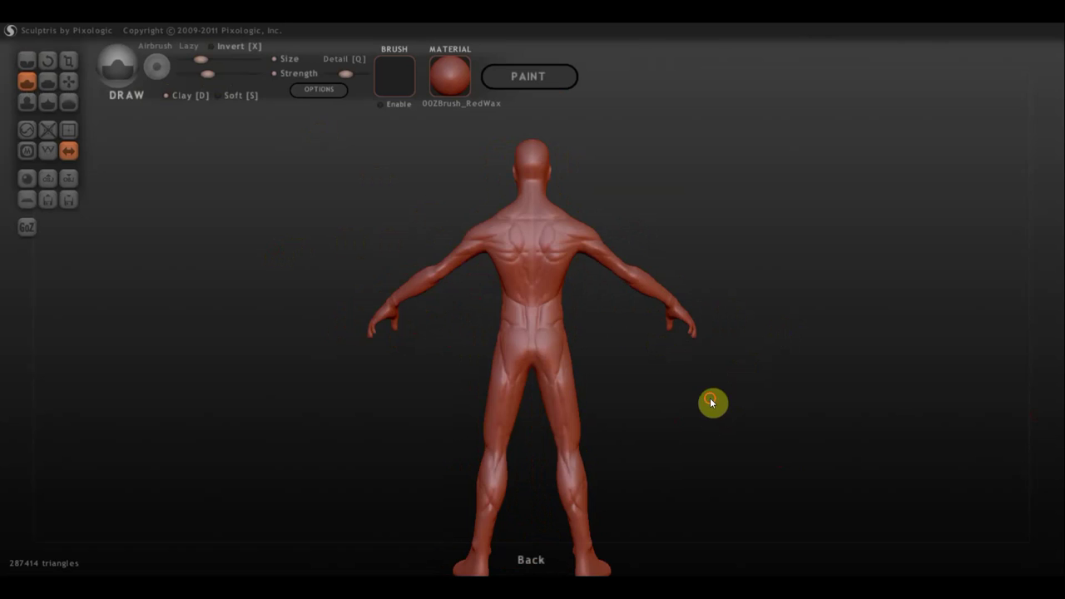
pyautogui.scroll(3, 711, 401)
pyautogui.scroll(2, 752, 554)
pyautogui.keyDown('alt'); pyautogui.moveTo(699, 313); pyautogui.dragTo(656, 461); pyautogui.keyUp('alt')
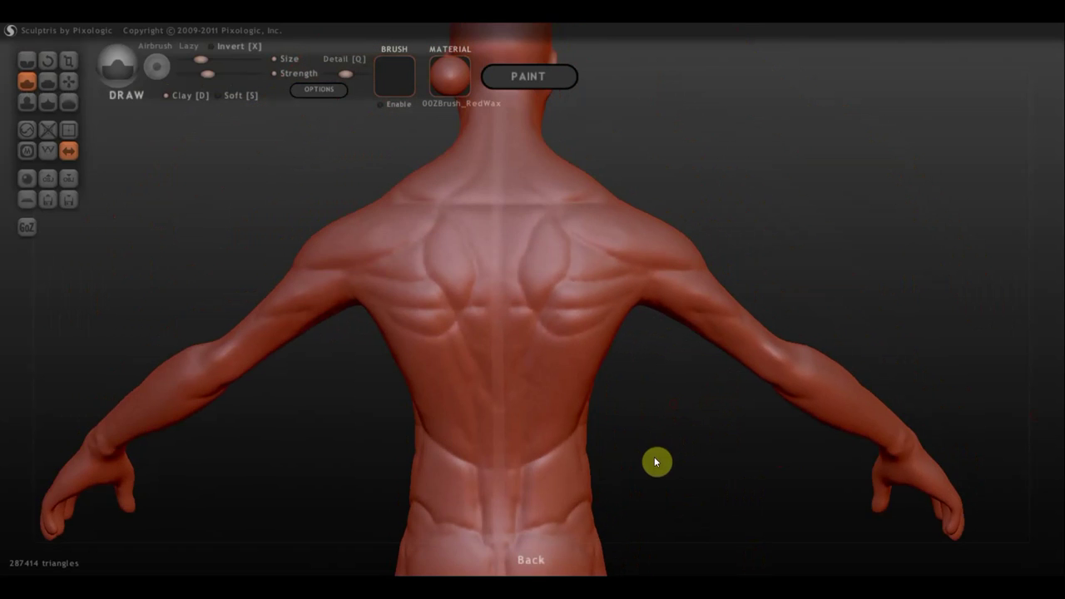
pyautogui.scroll(-2, 646, 414)
# Add volume to the neck, left shoulder and upper-back muscles.
pyautogui.click(489, 185)
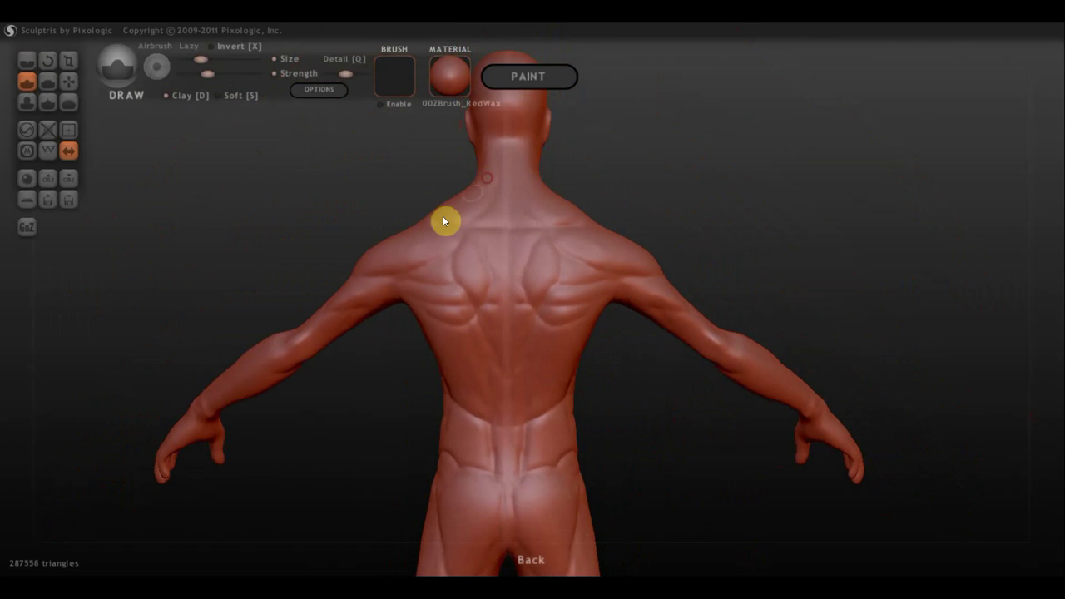
pyautogui.click(442, 237)
pyautogui.click(461, 192)
pyautogui.click(500, 221)
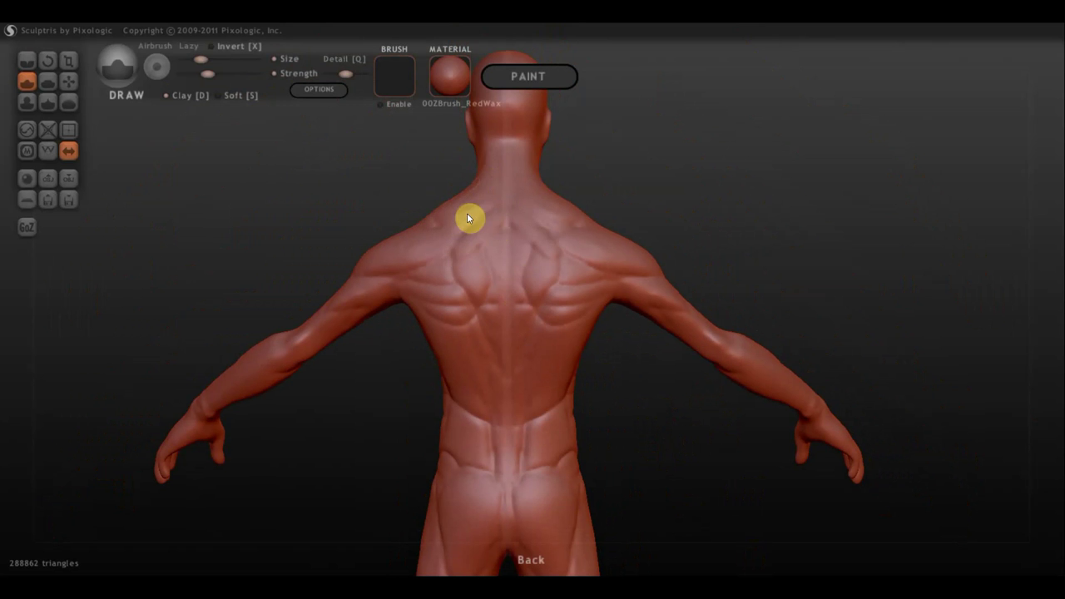
pyautogui.click(467, 213)
pyautogui.moveTo(488, 218)
pyautogui.mouseDown()
pyautogui.moveTo(490, 264)
pyautogui.moveTo(473, 271)
pyautogui.moveTo(504, 352)
pyautogui.moveTo(492, 288)
pyautogui.moveTo(503, 323)
pyautogui.mouseUp()
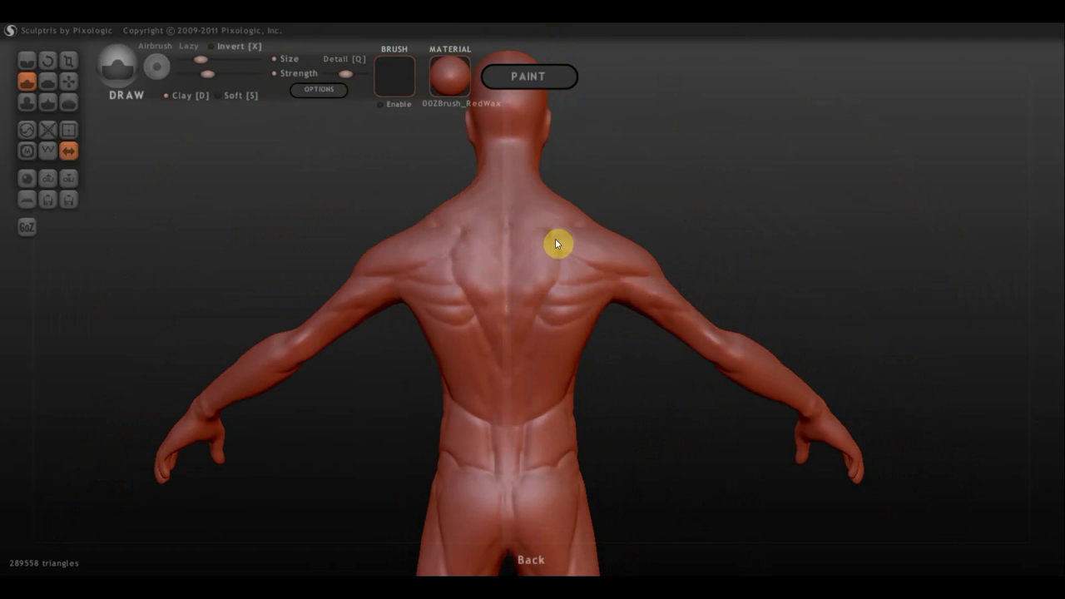
pyautogui.moveTo(549, 252)
pyautogui.mouseDown()
pyautogui.moveTo(556, 265)
pyautogui.moveTo(513, 312)
pyautogui.moveTo(525, 341)
pyautogui.moveTo(539, 336)
pyautogui.mouseUp()
# Build up the shoulder, arm and upper chest from side and front views.
pyautogui.moveTo(750, 203)
pyautogui.mouseDown()
pyautogui.moveTo(597, 263)
pyautogui.moveTo(637, 266)
pyautogui.moveTo(575, 231)
pyautogui.moveTo(621, 247)
pyautogui.moveTo(494, 302)
pyautogui.moveTo(546, 322)
pyautogui.mouseUp()
pyautogui.moveTo(547, 323); pyautogui.dragTo(475, 282, button='right')
pyautogui.moveTo(475, 283)
pyautogui.mouseDown()
pyautogui.moveTo(483, 292)
pyautogui.moveTo(459, 338)
pyautogui.moveTo(451, 310)
pyautogui.moveTo(460, 309)
pyautogui.mouseUp()
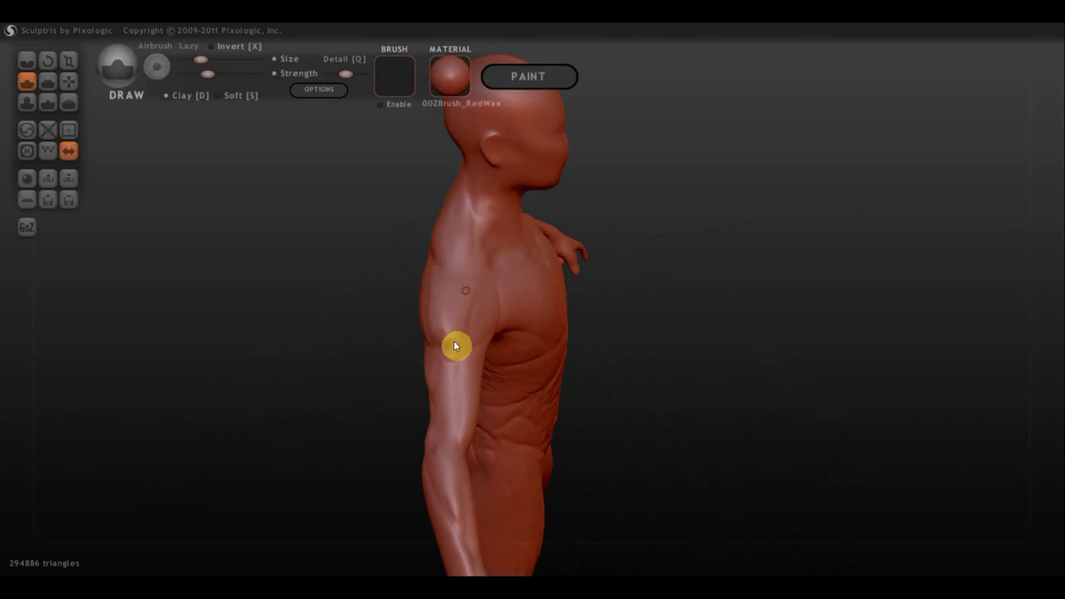
pyautogui.moveTo(454, 353); pyautogui.dragTo(447, 333)
pyautogui.moveTo(608, 294)
pyautogui.mouseDown(button='right')
pyautogui.moveTo(571, 250)
pyautogui.moveTo(465, 270)
pyautogui.mouseUp(button='right')
pyautogui.click(465, 250)
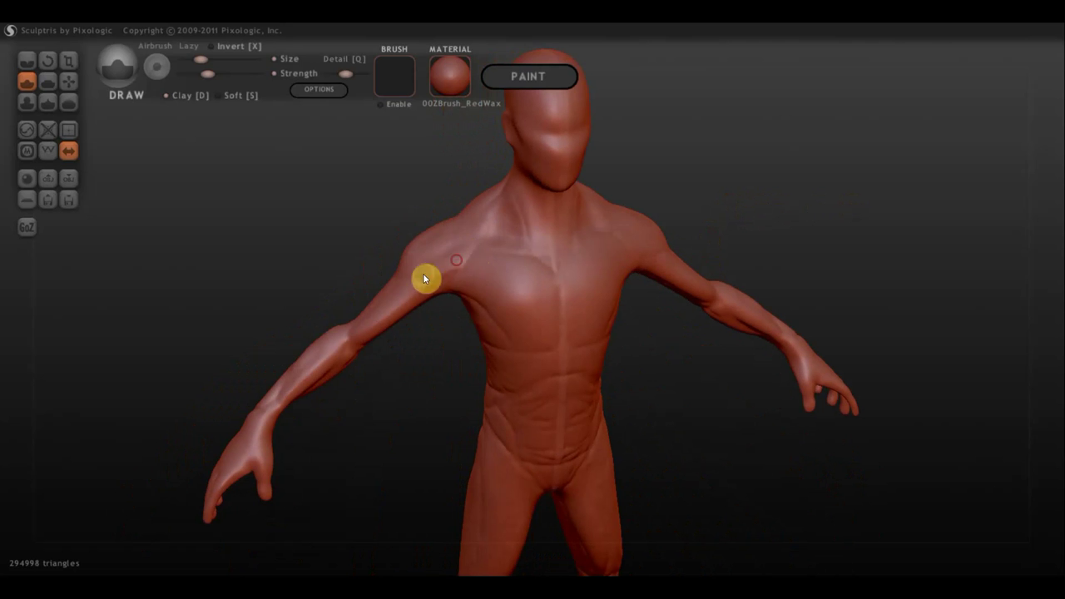
pyautogui.moveTo(444, 276); pyautogui.dragTo(461, 264)
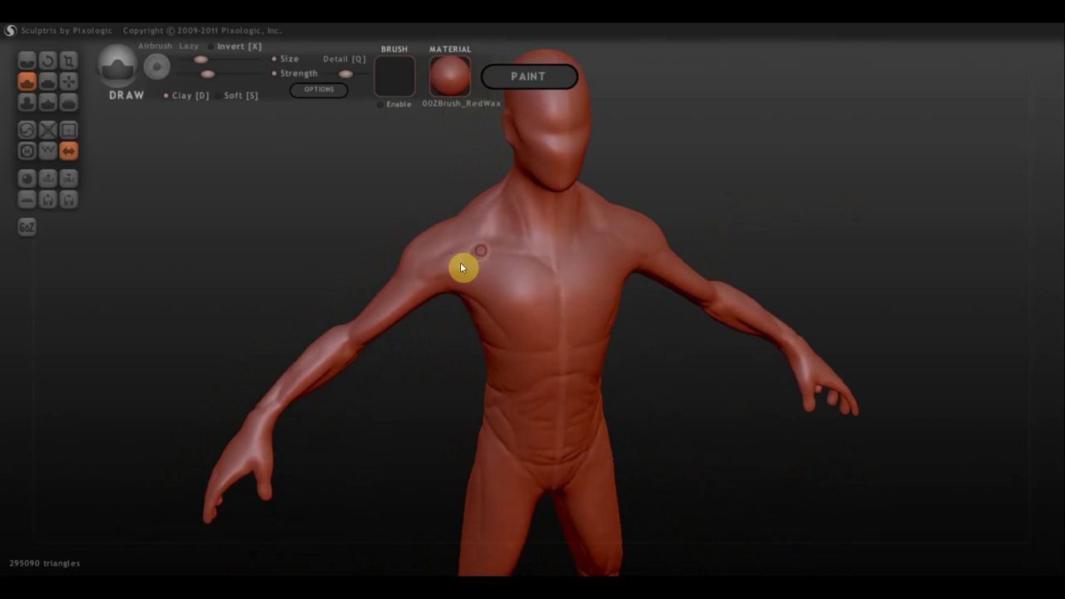
# Build up the pectoral muscles on both sides of the chest from the front.
pyautogui.moveTo(801, 183); pyautogui.dragTo(746, 155, button='right')
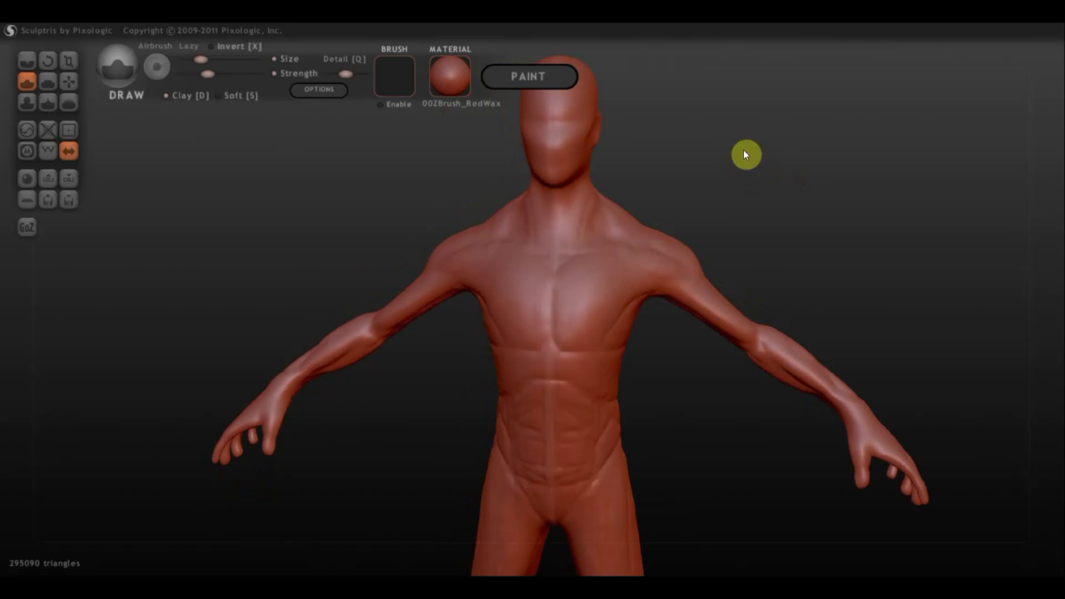
pyautogui.moveTo(644, 371)
pyautogui.mouseDown()
pyautogui.moveTo(587, 337)
pyautogui.moveTo(598, 325)
pyautogui.mouseUp()
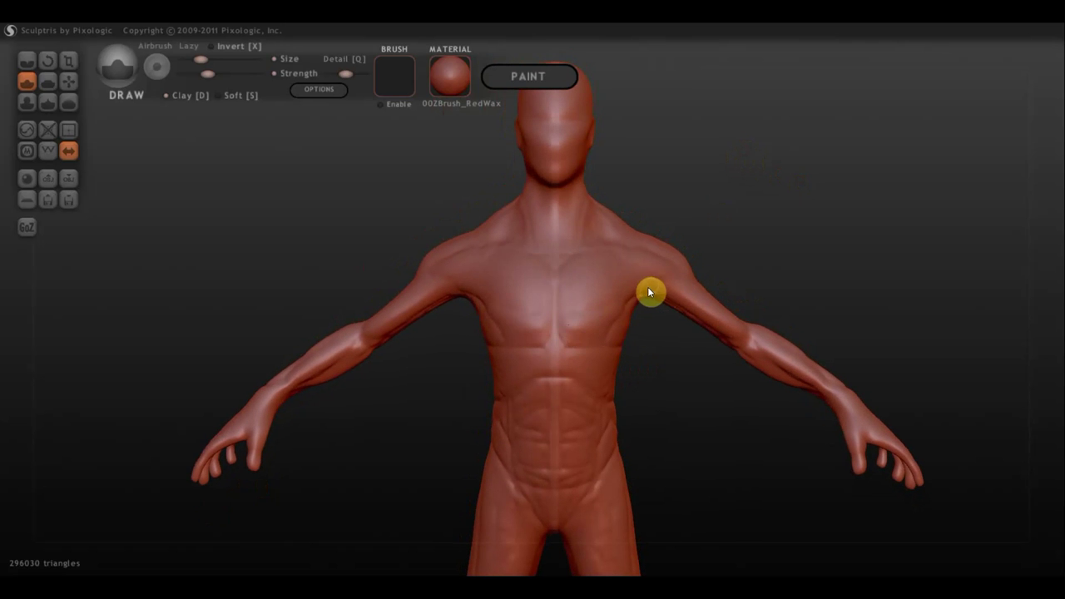
pyautogui.moveTo(649, 292); pyautogui.dragTo(618, 315)
pyautogui.click(27, 85)
pyautogui.moveTo(567, 317)
pyautogui.mouseDown()
pyautogui.moveTo(628, 290)
pyautogui.moveTo(570, 293)
pyautogui.moveTo(594, 251)
pyautogui.moveTo(599, 287)
pyautogui.moveTo(617, 307)
pyautogui.moveTo(593, 331)
pyautogui.moveTo(576, 327)
pyautogui.moveTo(627, 301)
pyautogui.moveTo(591, 296)
pyautogui.moveTo(582, 279)
pyautogui.moveTo(608, 262)
pyautogui.moveTo(571, 278)
pyautogui.moveTo(600, 315)
pyautogui.moveTo(600, 288)
pyautogui.mouseUp()
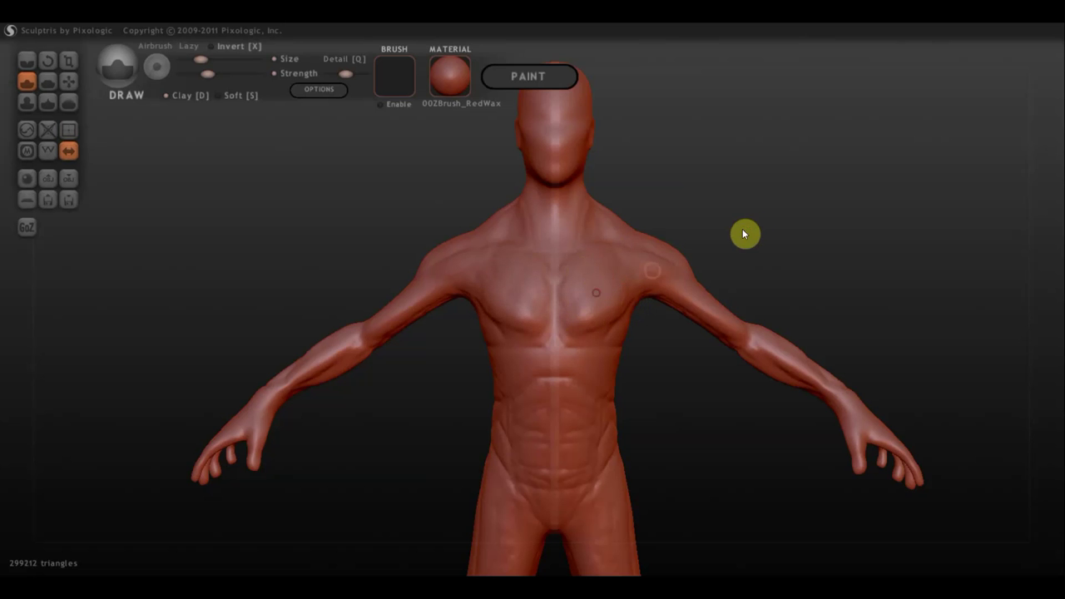
pyautogui.moveTo(742, 229)
pyautogui.mouseDown()
pyautogui.moveTo(579, 232)
pyautogui.moveTo(674, 243)
pyautogui.moveTo(649, 268)
pyautogui.moveTo(677, 301)
pyautogui.moveTo(643, 276)
pyautogui.moveTo(675, 285)
pyautogui.moveTo(858, 242)
pyautogui.moveTo(749, 257)
pyautogui.moveTo(663, 292)
pyautogui.moveTo(648, 285)
pyautogui.moveTo(637, 294)
pyautogui.moveTo(645, 326)
pyautogui.moveTo(672, 289)
pyautogui.moveTo(468, 292)
pyautogui.moveTo(457, 264)
pyautogui.moveTo(506, 207)
pyautogui.moveTo(499, 226)
pyautogui.moveTo(521, 244)
pyautogui.moveTo(490, 292)
pyautogui.moveTo(514, 270)
pyautogui.moveTo(519, 366)
pyautogui.moveTo(466, 280)
pyautogui.moveTo(422, 287)
pyautogui.mouseUp()
# Turn to the back and sculpt muscle along the spine and shoulder blade.
pyautogui.moveTo(724, 252)
pyautogui.mouseDown()
pyautogui.moveTo(696, 217)
pyautogui.moveTo(563, 275)
pyautogui.moveTo(591, 277)
pyautogui.moveTo(568, 261)
pyautogui.moveTo(549, 283)
pyautogui.moveTo(588, 283)
pyautogui.moveTo(561, 259)
pyautogui.moveTo(560, 288)
pyautogui.moveTo(575, 268)
pyautogui.moveTo(595, 288)
pyautogui.moveTo(569, 306)
pyautogui.moveTo(609, 311)
pyautogui.mouseUp()
pyautogui.moveTo(648, 356)
pyautogui.mouseDown()
pyautogui.moveTo(600, 362)
pyautogui.moveTo(624, 334)
pyautogui.mouseUp()
pyautogui.moveTo(598, 296)
pyautogui.mouseDown()
pyautogui.moveTo(537, 336)
pyautogui.moveTo(574, 303)
pyautogui.moveTo(582, 328)
pyautogui.moveTo(541, 357)
pyautogui.moveTo(533, 380)
pyautogui.moveTo(532, 444)
pyautogui.mouseUp()
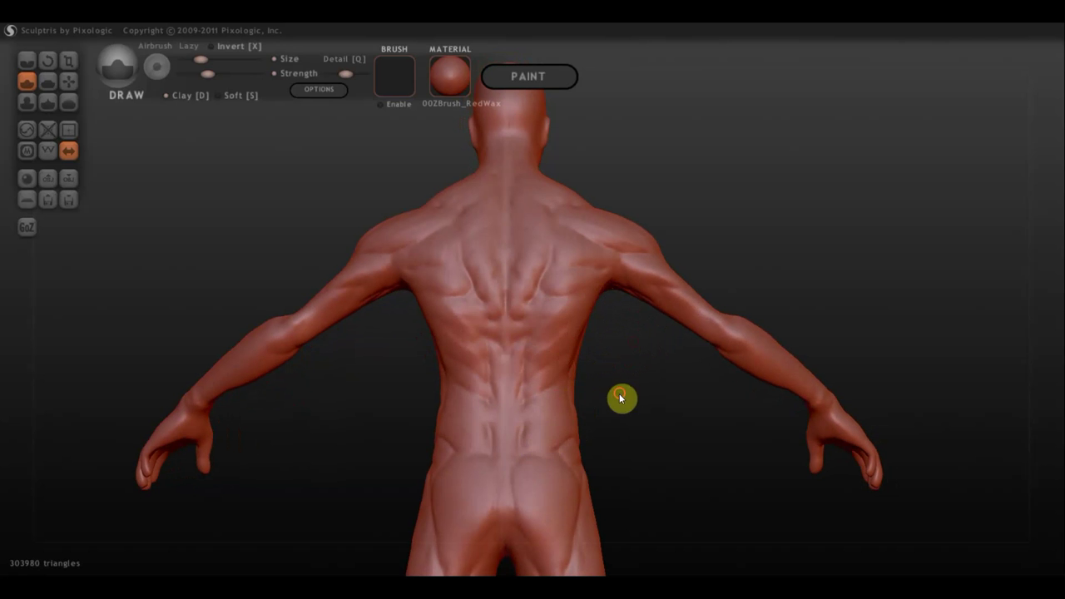
# Stroke muscle over the chest, abdomen and torso side from front and three-quarter views.
pyautogui.moveTo(621, 397); pyautogui.dragTo(188, 441)
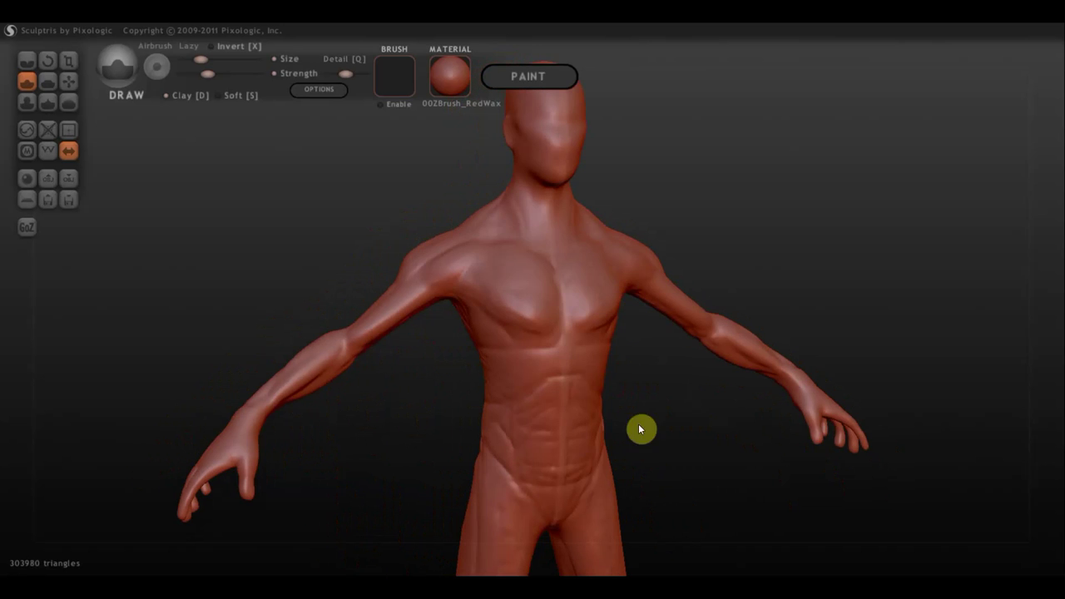
pyautogui.moveTo(638, 426); pyautogui.dragTo(643, 399)
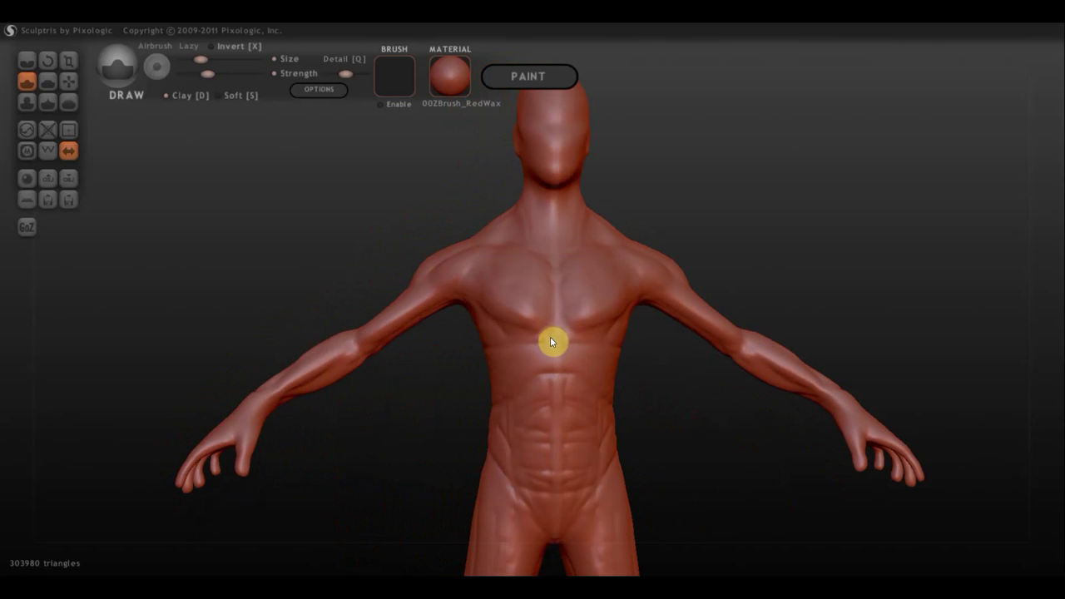
pyautogui.moveTo(550, 341)
pyautogui.mouseDown()
pyautogui.moveTo(492, 375)
pyautogui.moveTo(513, 357)
pyautogui.moveTo(549, 347)
pyautogui.moveTo(494, 369)
pyautogui.moveTo(545, 353)
pyautogui.mouseUp()
pyautogui.moveTo(673, 364)
pyautogui.mouseDown()
pyautogui.moveTo(496, 360)
pyautogui.moveTo(538, 352)
pyautogui.moveTo(577, 363)
pyautogui.moveTo(546, 362)
pyautogui.moveTo(596, 389)
pyautogui.mouseUp()
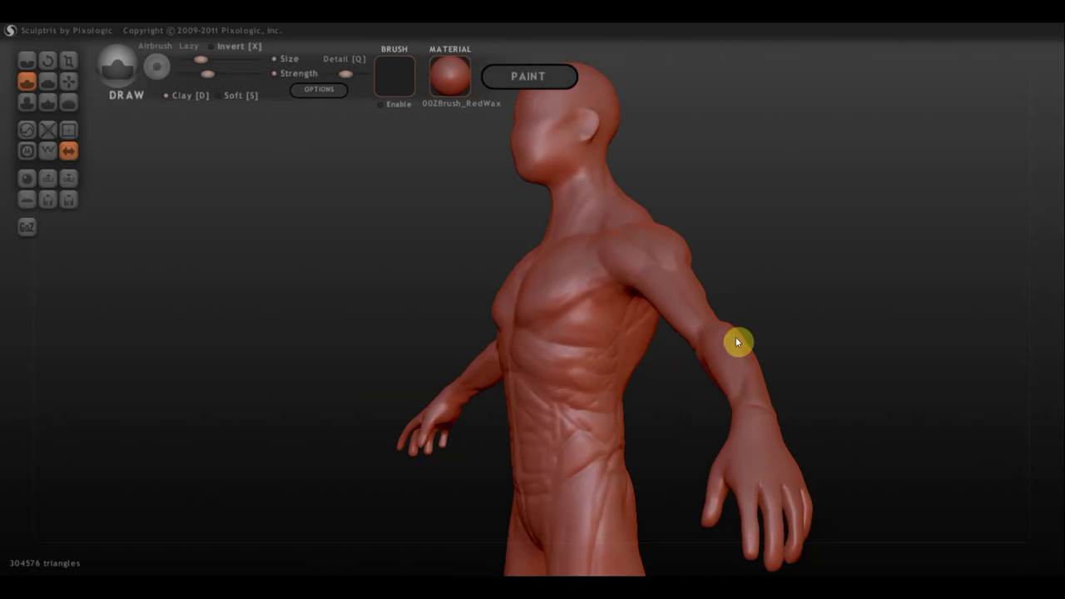
pyautogui.moveTo(622, 348); pyautogui.dragTo(604, 361)
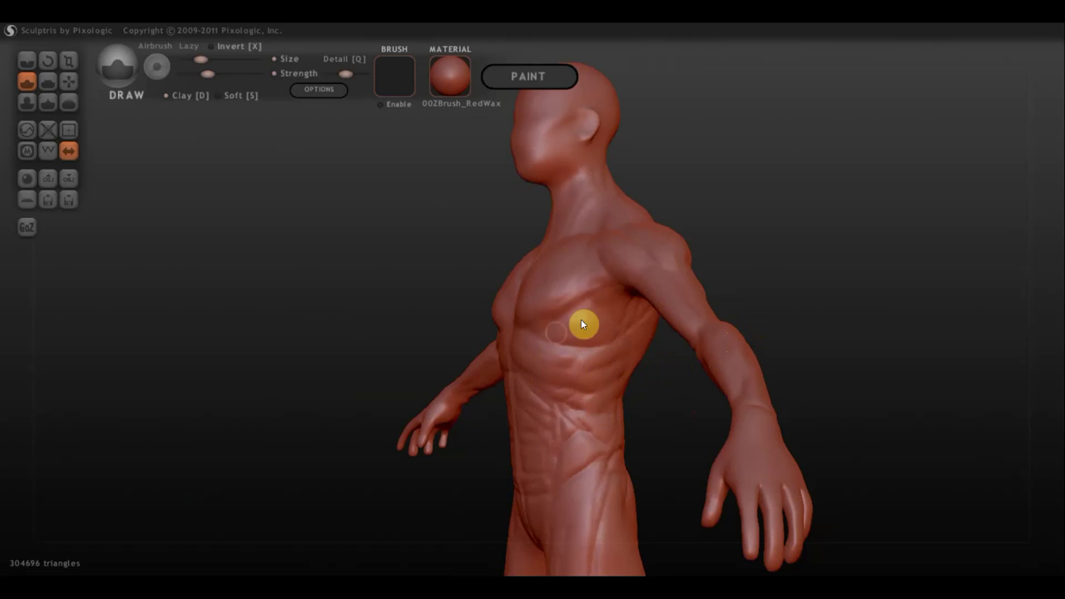
pyautogui.moveTo(779, 266); pyautogui.dragTo(874, 261)
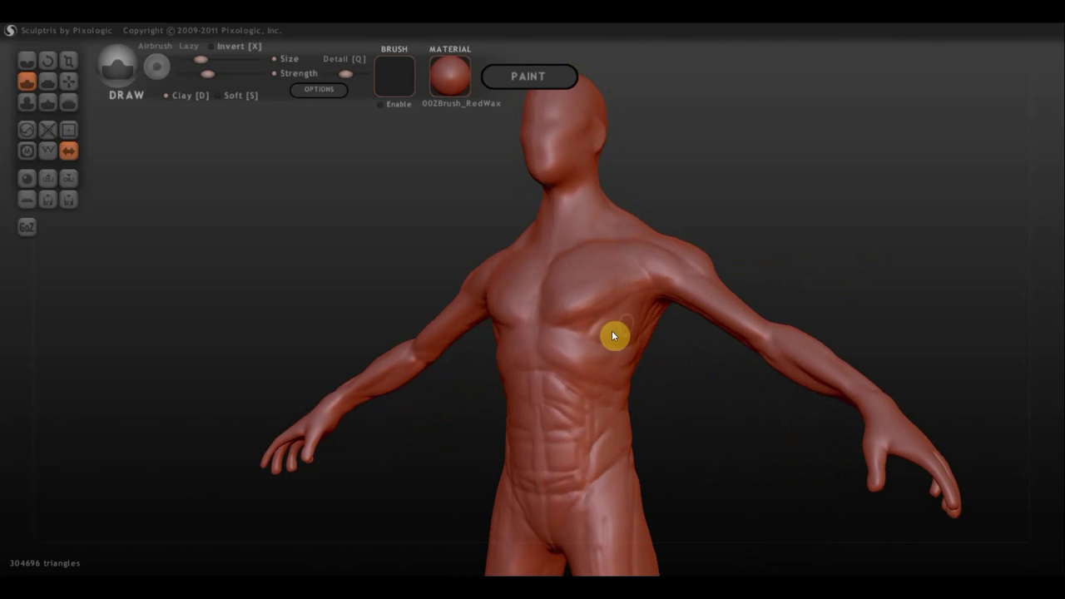
pyautogui.moveTo(699, 333); pyautogui.dragTo(581, 291)
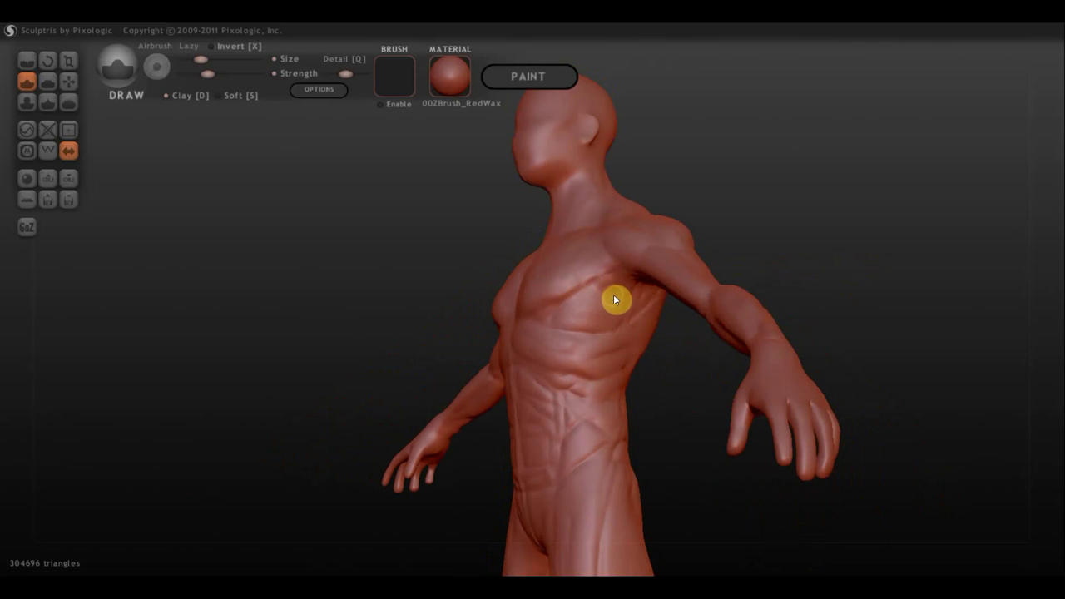
pyautogui.moveTo(621, 285)
pyautogui.mouseDown()
pyautogui.moveTo(582, 304)
pyautogui.moveTo(585, 295)
pyautogui.moveTo(625, 285)
pyautogui.moveTo(589, 308)
pyautogui.moveTo(629, 297)
pyautogui.moveTo(606, 312)
pyautogui.moveTo(574, 304)
pyautogui.moveTo(603, 309)
pyautogui.mouseUp()
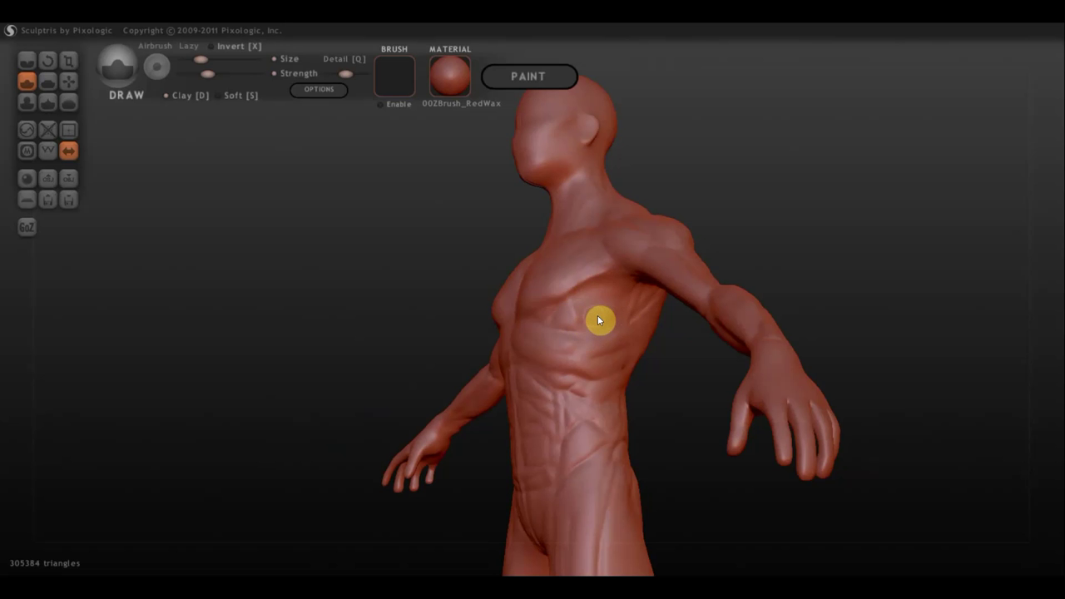
# Zoom onto the upper body from the front and add two strokes down the abdomen.
pyautogui.moveTo(811, 205)
pyautogui.mouseDown()
pyautogui.moveTo(874, 205)
pyautogui.moveTo(909, 228)
pyautogui.moveTo(906, 241)
pyautogui.mouseUp()
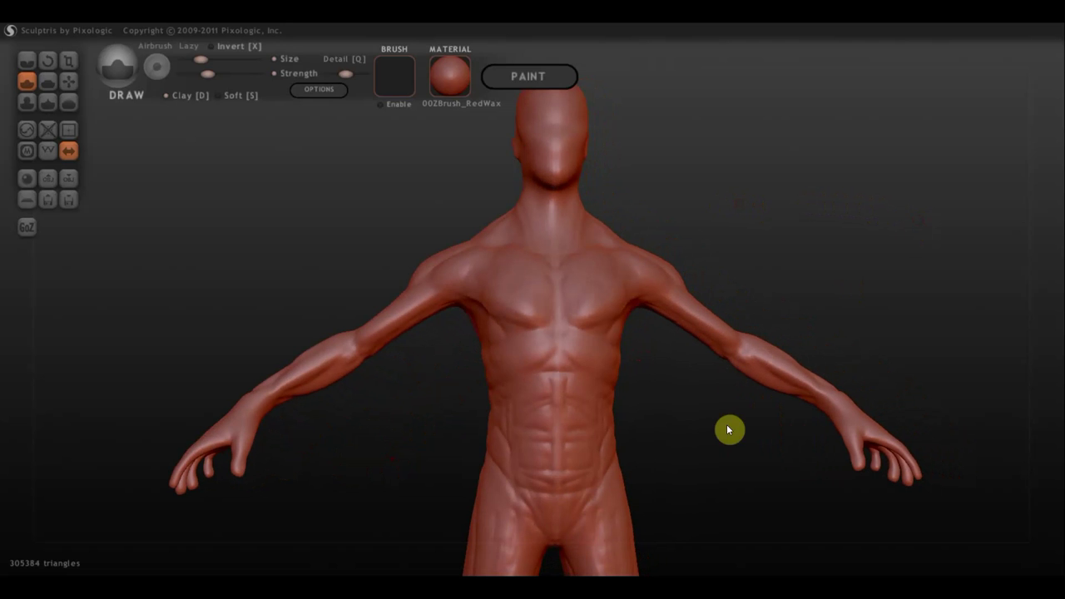
pyautogui.keyDown('shift'); pyautogui.moveTo(699, 426); pyautogui.dragTo(695, 429); pyautogui.keyUp('shift')
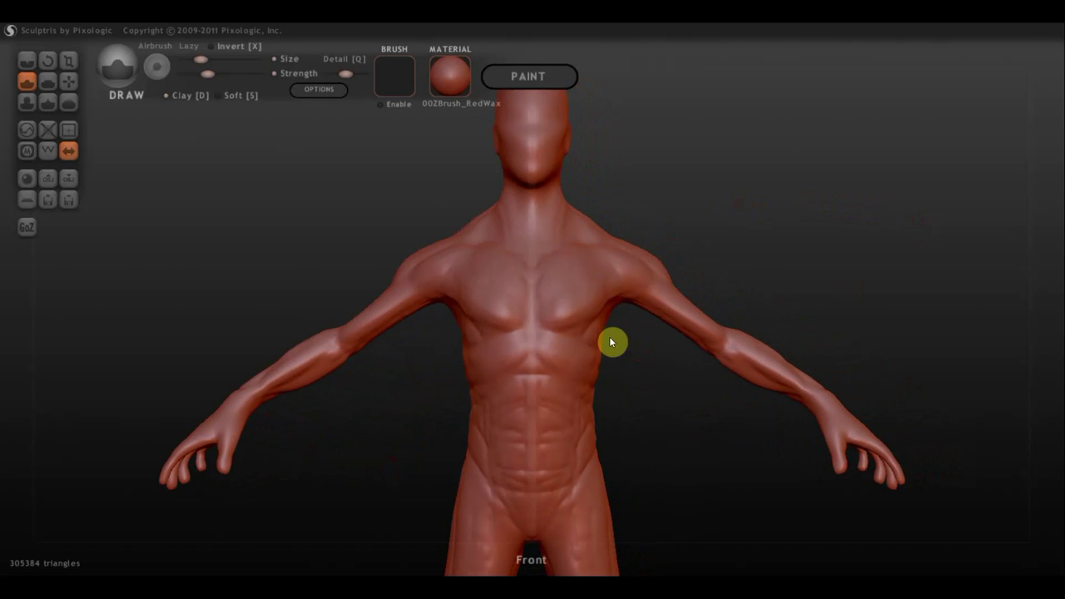
pyautogui.keyDown('alt'); pyautogui.moveTo(652, 388); pyautogui.dragTo(585, 276); pyautogui.keyUp('alt')
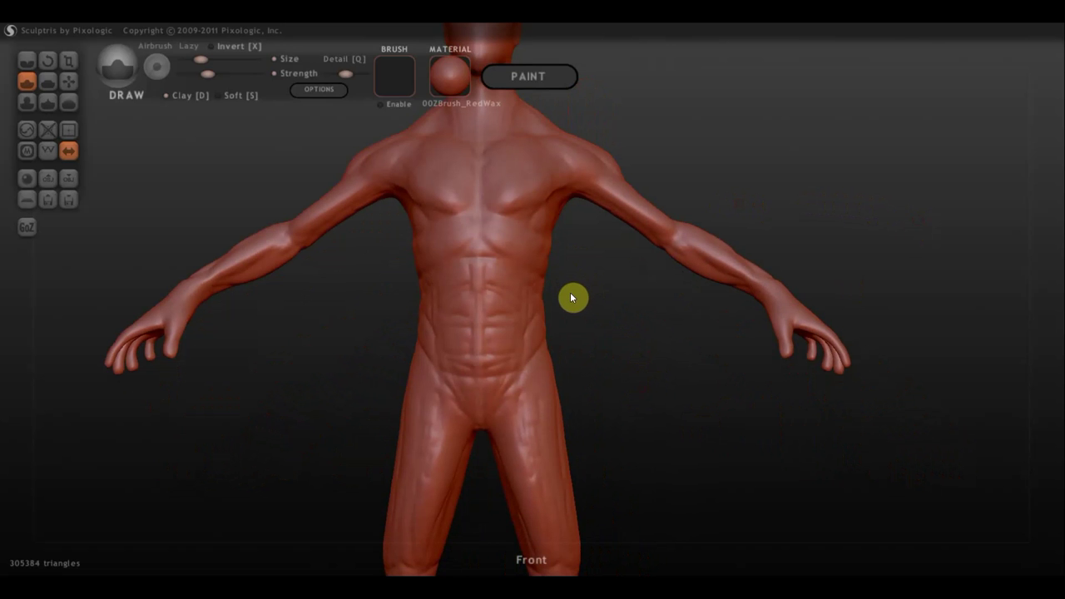
pyautogui.scroll(1, 570, 296)
pyautogui.scroll(1, 563, 285)
pyautogui.scroll(1, 577, 342)
pyautogui.scroll(1, 669, 387)
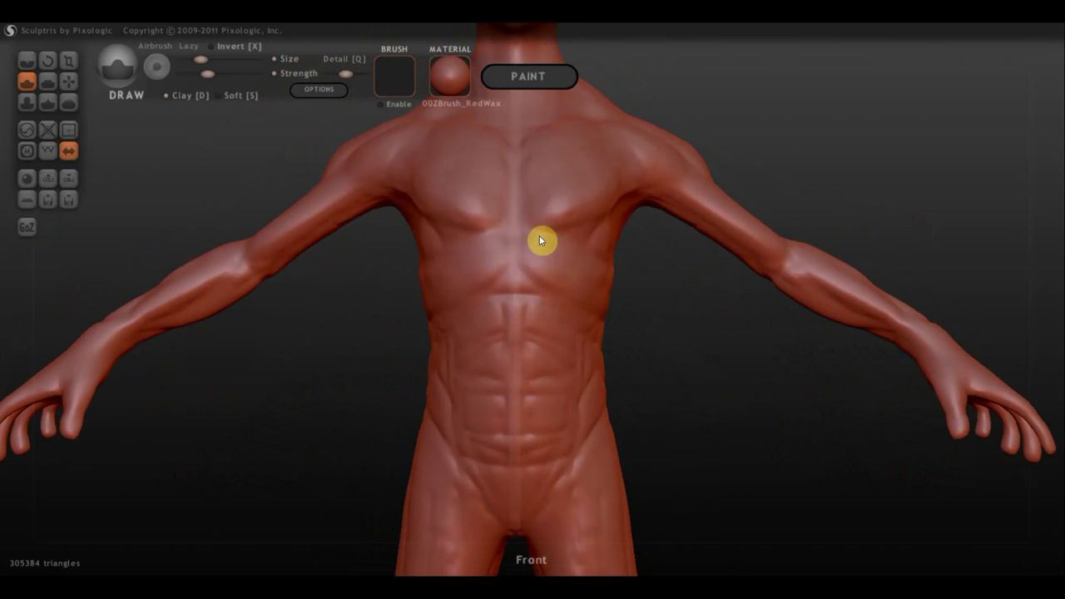
pyautogui.moveTo(526, 301)
pyautogui.mouseDown()
pyautogui.moveTo(527, 320)
pyautogui.moveTo(568, 331)
pyautogui.mouseUp()
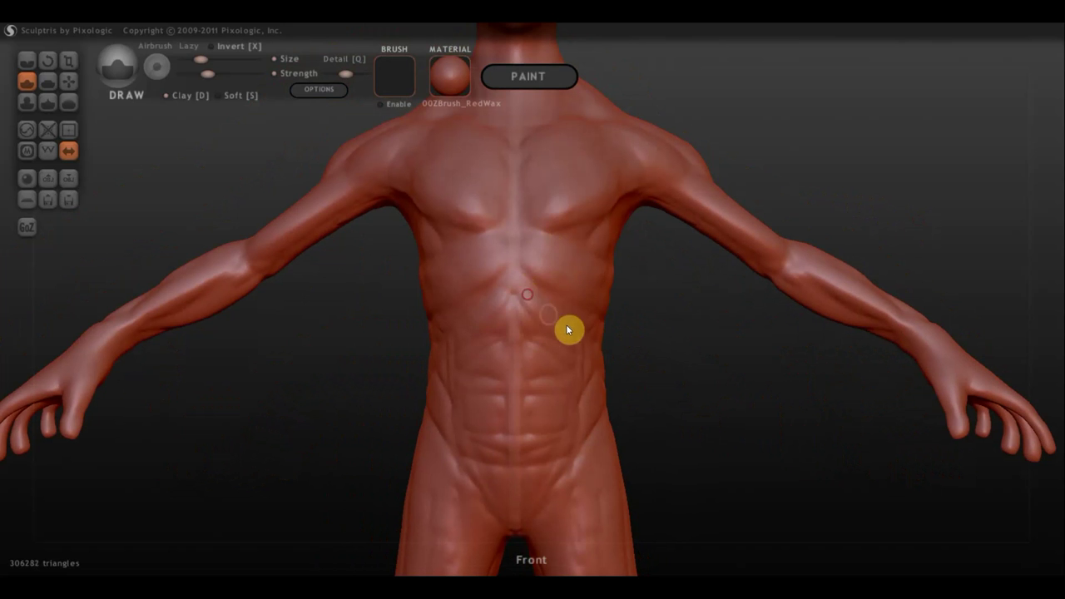
pyautogui.moveTo(526, 301)
pyautogui.mouseDown()
pyautogui.moveTo(555, 346)
pyautogui.moveTo(535, 371)
pyautogui.moveTo(533, 352)
pyautogui.moveTo(528, 367)
pyautogui.moveTo(560, 374)
pyautogui.moveTo(525, 356)
pyautogui.moveTo(546, 365)
pyautogui.moveTo(529, 412)
pyautogui.moveTo(562, 404)
pyautogui.moveTo(544, 400)
pyautogui.moveTo(535, 411)
pyautogui.moveTo(560, 424)
pyautogui.mouseUp()
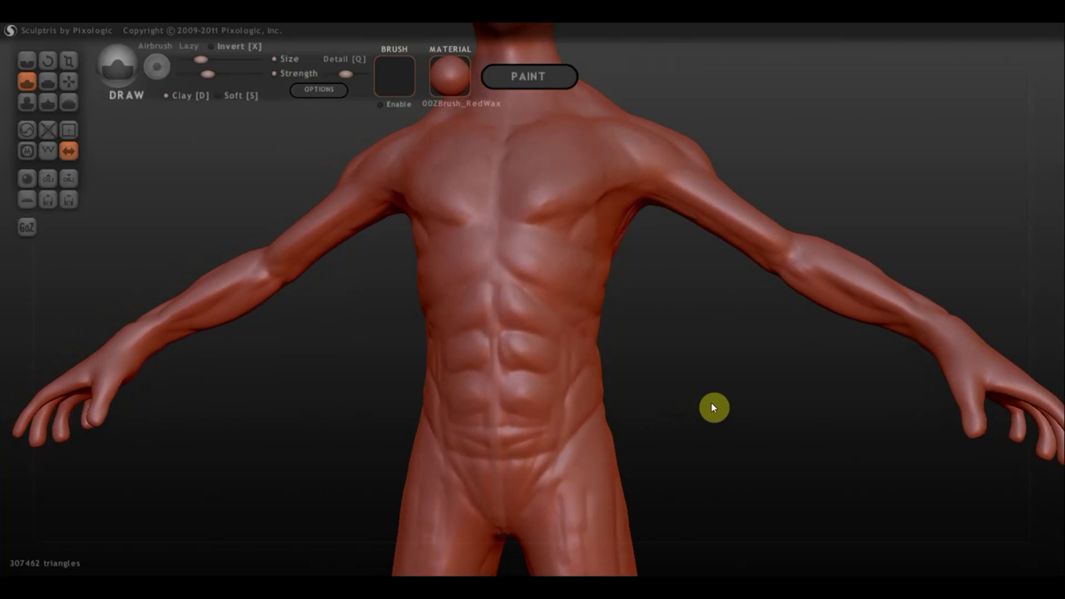
# Sculpt the lower abdomen down toward the groin.
pyautogui.moveTo(703, 421); pyautogui.dragTo(707, 321)
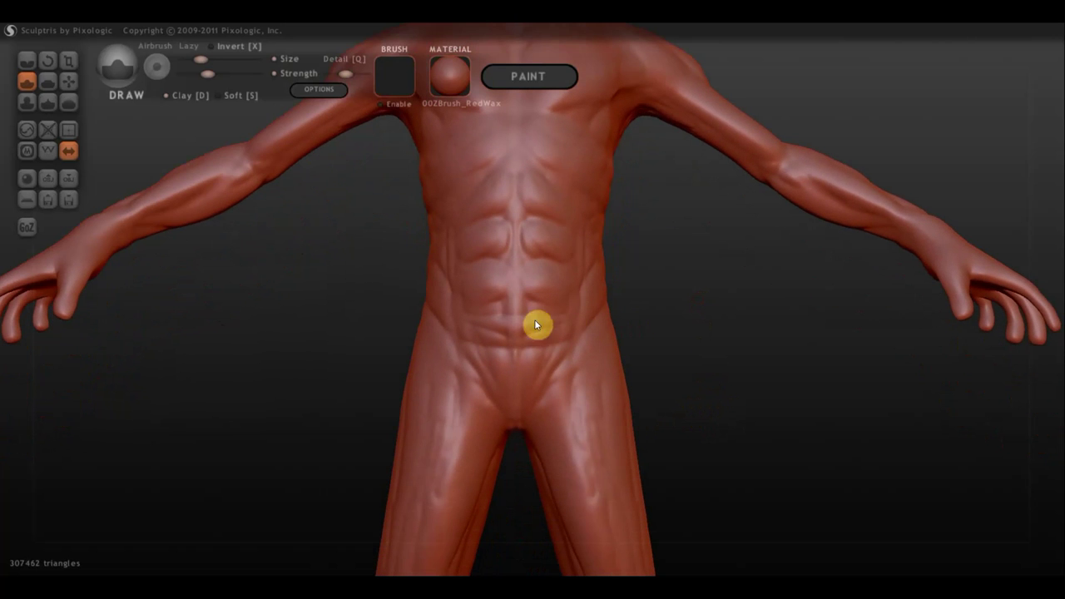
pyautogui.moveTo(535, 324)
pyautogui.mouseDown()
pyautogui.moveTo(561, 335)
pyautogui.moveTo(531, 389)
pyautogui.mouseUp()
pyautogui.moveTo(535, 341)
pyautogui.mouseDown()
pyautogui.moveTo(530, 325)
pyautogui.moveTo(532, 399)
pyautogui.moveTo(533, 329)
pyautogui.moveTo(528, 387)
pyautogui.moveTo(555, 333)
pyautogui.moveTo(561, 364)
pyautogui.moveTo(533, 408)
pyautogui.moveTo(672, 358)
pyautogui.moveTo(661, 302)
pyautogui.moveTo(658, 458)
pyautogui.moveTo(561, 471)
pyautogui.moveTo(535, 460)
pyautogui.moveTo(555, 408)
pyautogui.mouseUp()
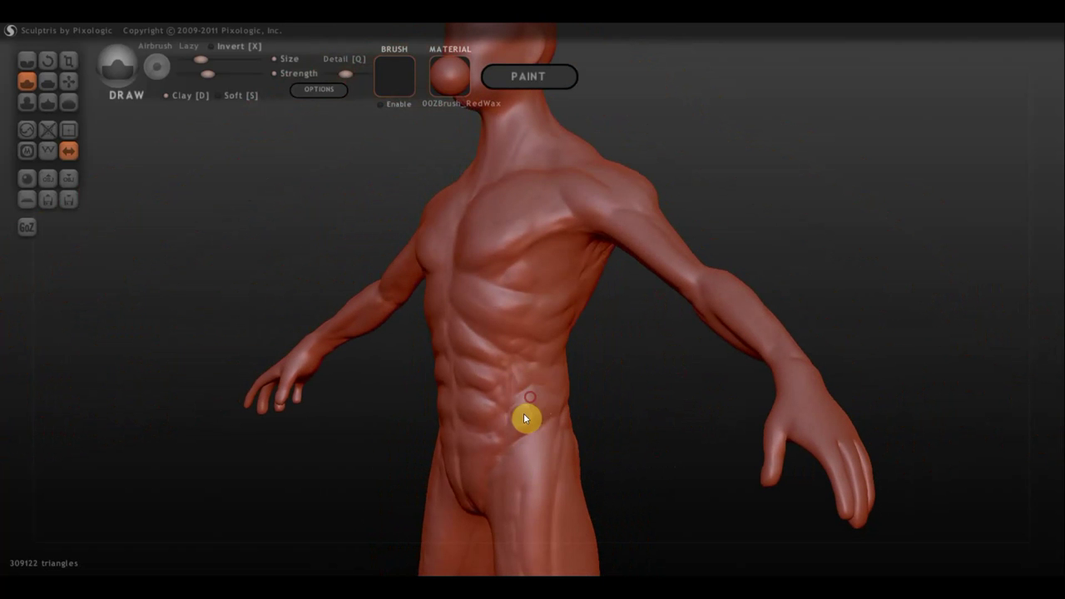
# From the rear, sculpt the lower back and buttock muscles and a groove along the hip.
pyautogui.moveTo(623, 423); pyautogui.dragTo(324, 236)
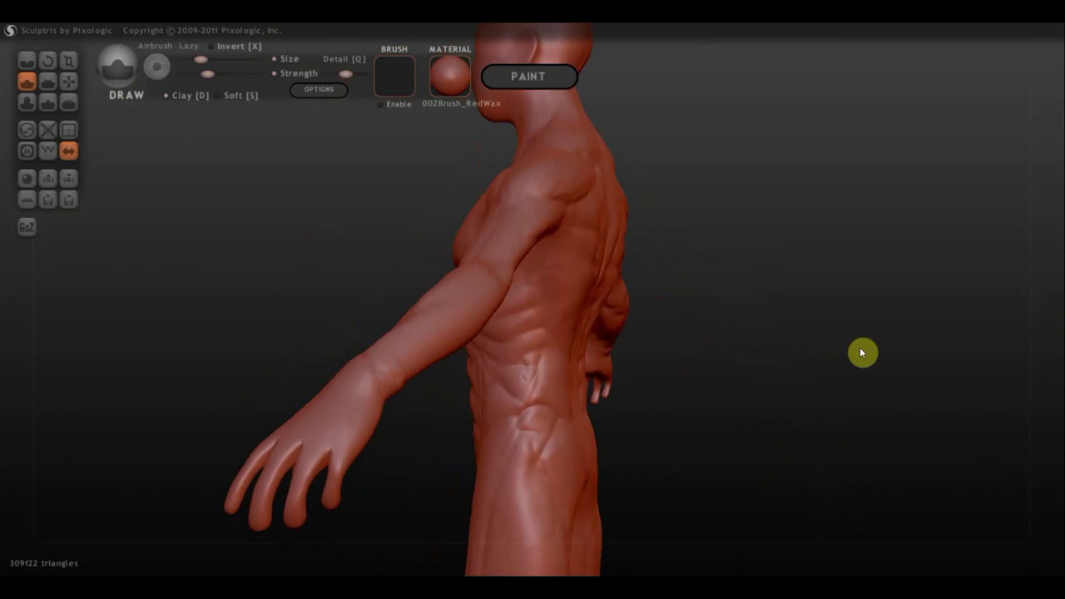
pyautogui.moveTo(861, 352); pyautogui.dragTo(747, 340)
pyautogui.moveTo(520, 389); pyautogui.dragTo(549, 375)
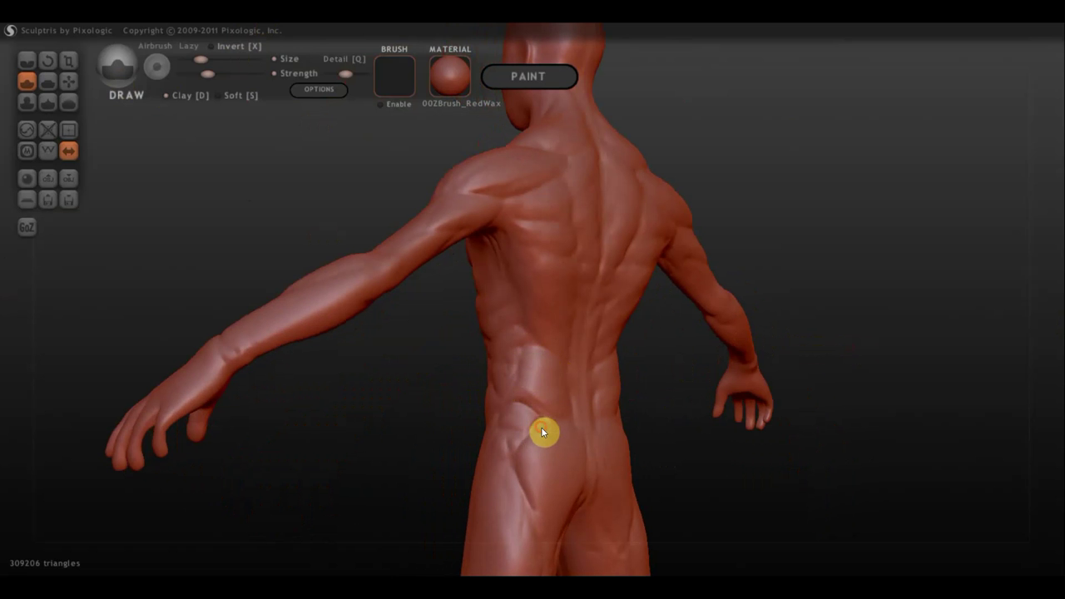
pyautogui.moveTo(541, 426); pyautogui.dragTo(546, 432)
pyautogui.moveTo(687, 461)
pyautogui.mouseDown()
pyautogui.moveTo(673, 360)
pyautogui.moveTo(618, 388)
pyautogui.mouseUp()
pyautogui.click(541, 389)
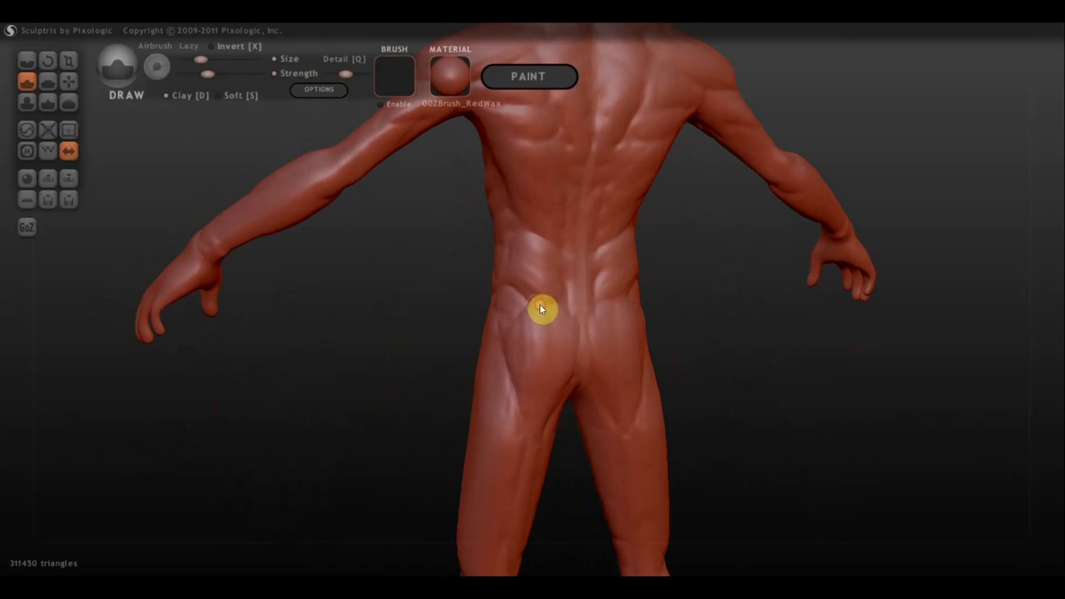
pyautogui.moveTo(539, 308)
pyautogui.mouseDown()
pyautogui.moveTo(554, 324)
pyautogui.moveTo(547, 383)
pyautogui.mouseUp()
pyautogui.moveTo(570, 325)
pyautogui.mouseDown()
pyautogui.moveTo(574, 359)
pyautogui.moveTo(557, 380)
pyautogui.moveTo(556, 345)
pyautogui.moveTo(539, 392)
pyautogui.moveTo(528, 378)
pyautogui.moveTo(527, 316)
pyautogui.mouseUp()
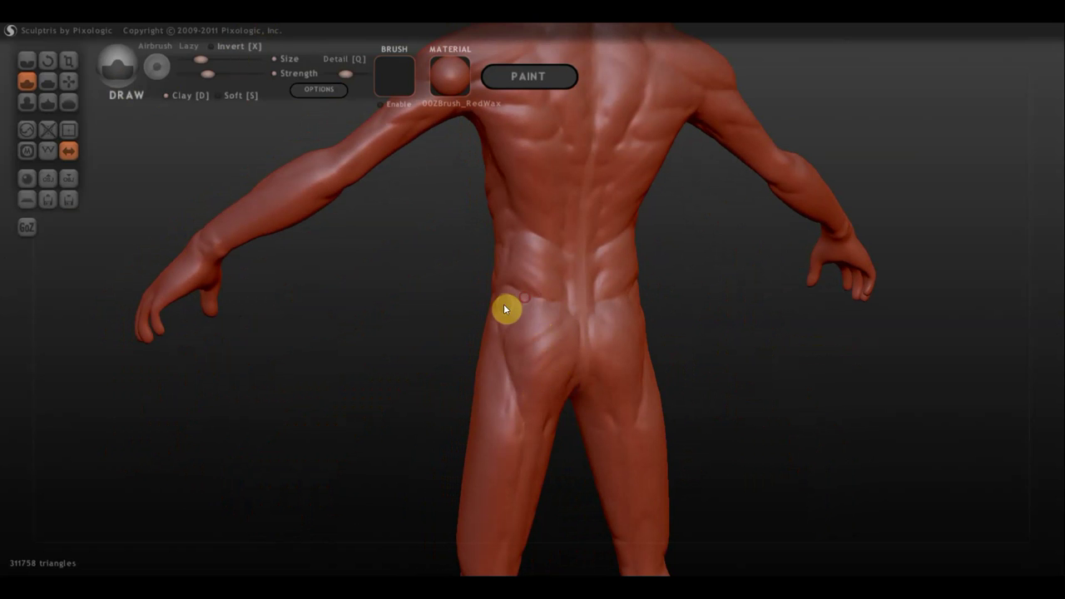
pyautogui.moveTo(507, 301)
pyautogui.mouseDown()
pyautogui.moveTo(557, 311)
pyautogui.moveTo(571, 330)
pyautogui.moveTo(558, 393)
pyautogui.moveTo(537, 411)
pyautogui.mouseUp()
pyautogui.moveTo(660, 430)
pyautogui.mouseDown(button='right')
pyautogui.moveTo(687, 416)
pyautogui.moveTo(566, 414)
pyautogui.moveTo(570, 335)
pyautogui.mouseUp(button='right')
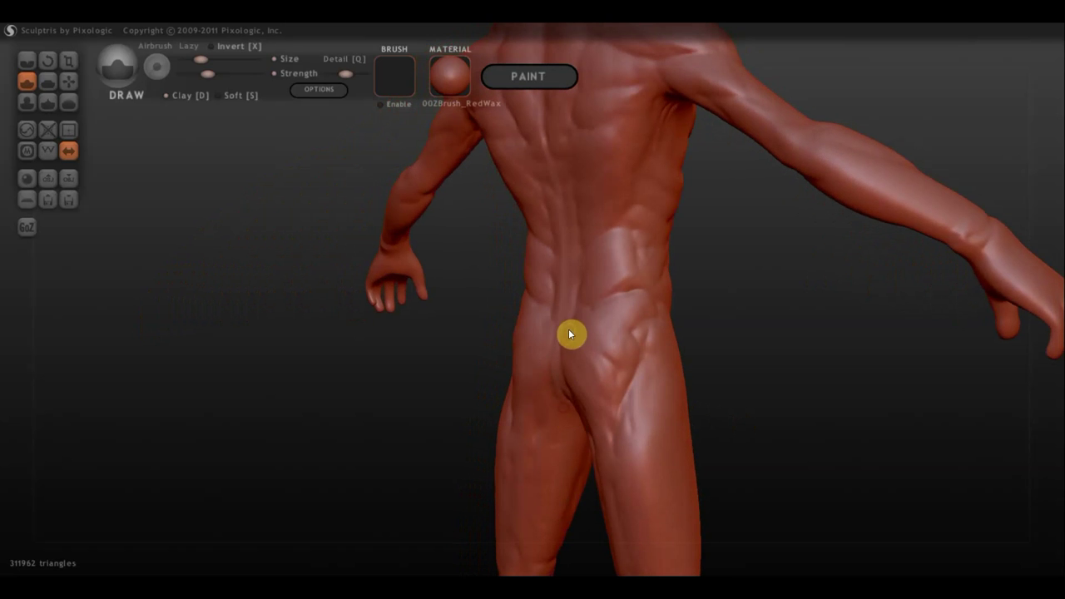
pyautogui.moveTo(570, 334)
pyautogui.mouseDown()
pyautogui.moveTo(591, 387)
pyautogui.moveTo(607, 392)
pyautogui.moveTo(604, 471)
pyautogui.mouseUp()
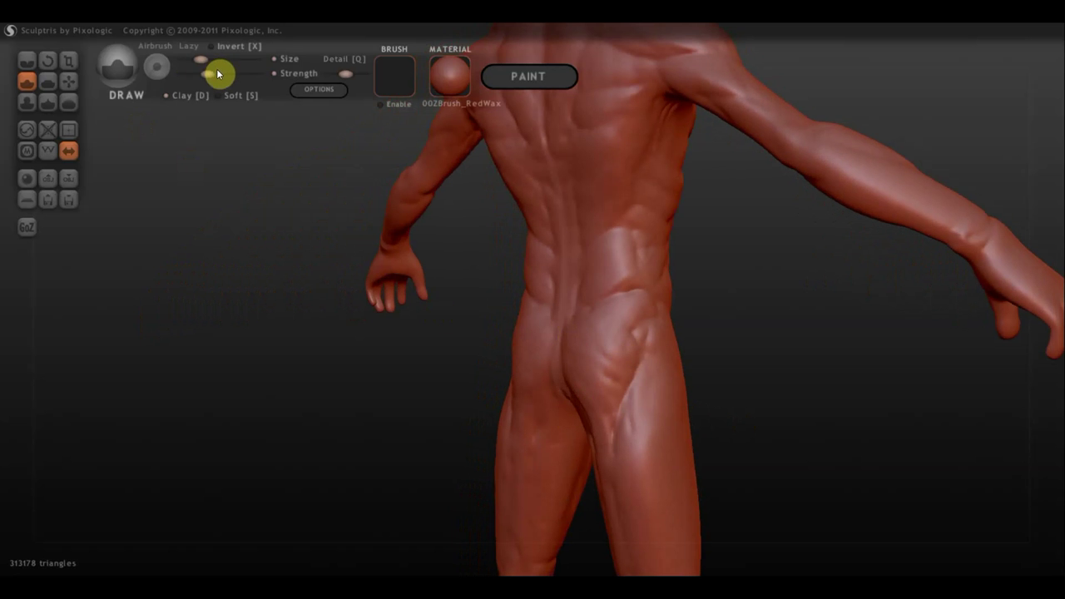
# Enlarge the brush slightly and enable Clay, then turn to a front three-quarter view.
pyautogui.moveTo(198, 74); pyautogui.dragTo(206, 71)
pyautogui.click(168, 96)
pyautogui.moveTo(724, 302)
pyautogui.mouseDown()
pyautogui.moveTo(559, 288)
pyautogui.moveTo(490, 303)
pyautogui.moveTo(506, 326)
pyautogui.moveTo(544, 339)
pyautogui.moveTo(516, 350)
pyautogui.moveTo(515, 373)
pyautogui.moveTo(488, 330)
pyautogui.moveTo(523, 423)
pyautogui.moveTo(696, 308)
pyautogui.moveTo(490, 238)
pyautogui.moveTo(453, 200)
pyautogui.moveTo(473, 232)
pyautogui.moveTo(463, 238)
pyautogui.moveTo(477, 404)
pyautogui.moveTo(475, 452)
pyautogui.moveTo(455, 472)
pyautogui.mouseUp()
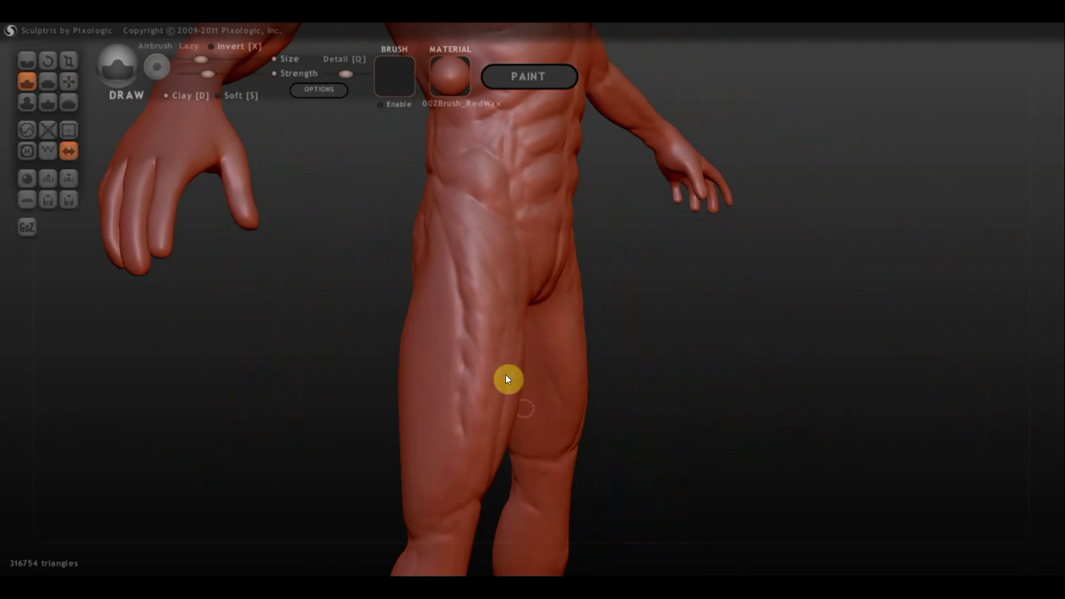
# Add mirrored muscle strokes down the inner thighs.
pyautogui.moveTo(583, 373)
pyautogui.mouseDown()
pyautogui.moveTo(660, 374)
pyautogui.moveTo(476, 382)
pyautogui.mouseUp()
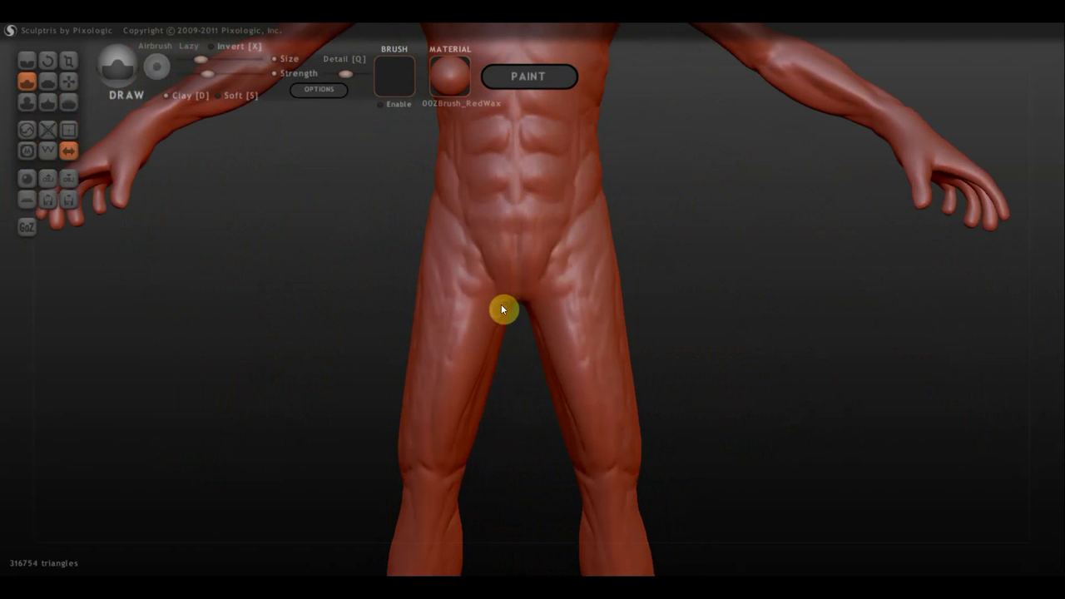
pyautogui.moveTo(501, 310); pyautogui.dragTo(494, 316)
pyautogui.moveTo(468, 279)
pyautogui.mouseDown()
pyautogui.moveTo(470, 386)
pyautogui.moveTo(473, 278)
pyautogui.moveTo(447, 397)
pyautogui.moveTo(478, 380)
pyautogui.moveTo(477, 451)
pyautogui.mouseUp()
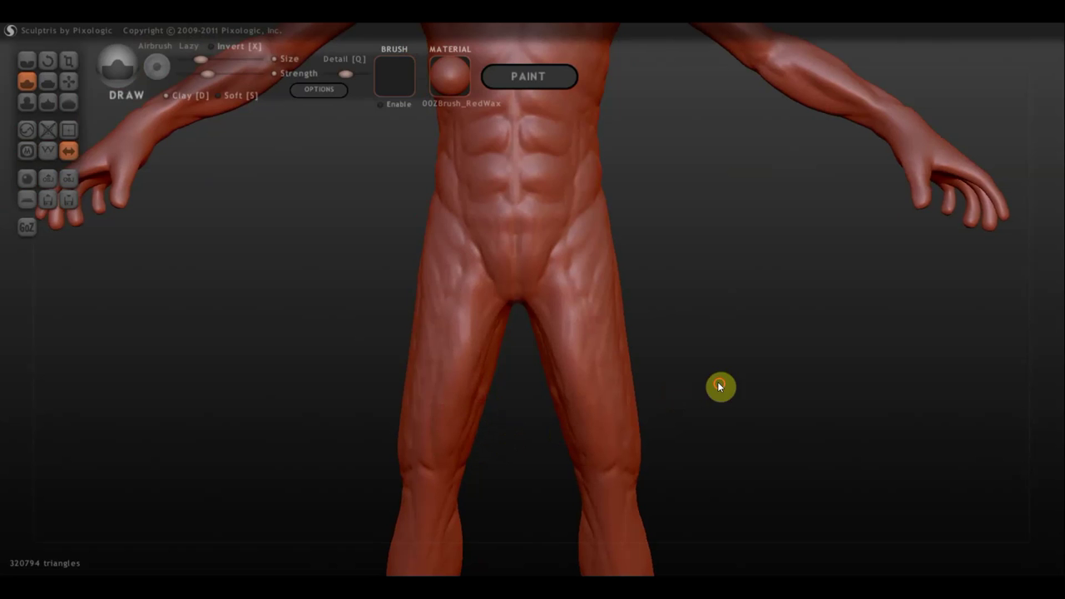
pyautogui.moveTo(720, 386)
pyautogui.mouseDown()
pyautogui.moveTo(727, 297)
pyautogui.moveTo(620, 256)
pyautogui.mouseUp()
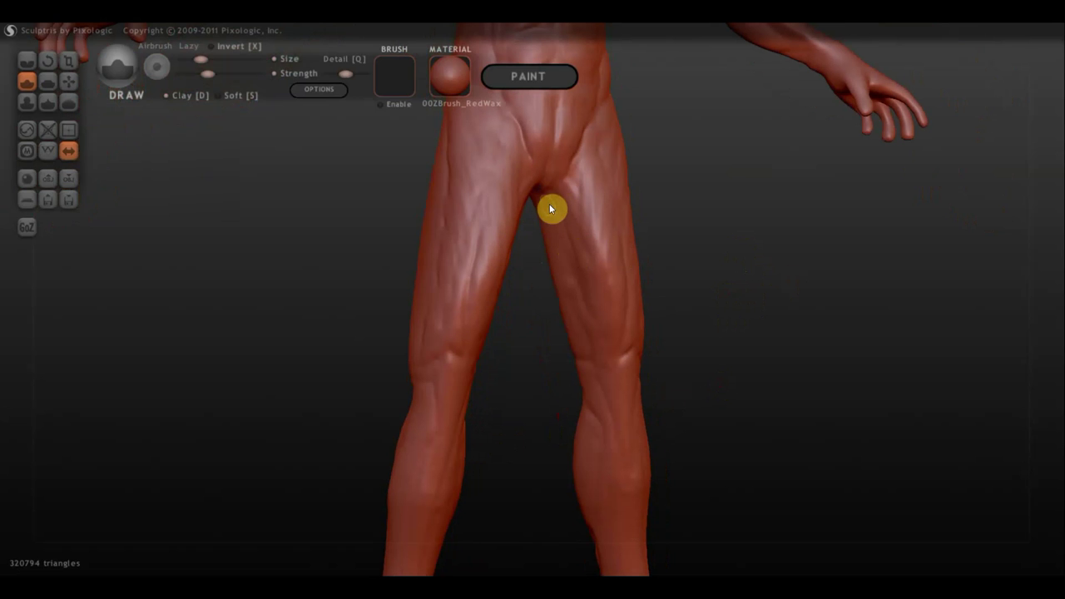
pyautogui.click(573, 218)
pyautogui.moveTo(565, 188)
pyautogui.mouseDown()
pyautogui.moveTo(574, 288)
pyautogui.moveTo(594, 314)
pyautogui.moveTo(582, 347)
pyautogui.mouseUp()
pyautogui.moveTo(765, 371)
pyautogui.mouseDown()
pyautogui.moveTo(730, 318)
pyautogui.moveTo(678, 352)
pyautogui.moveTo(717, 383)
pyautogui.moveTo(701, 333)
pyautogui.moveTo(805, 338)
pyautogui.mouseUp()
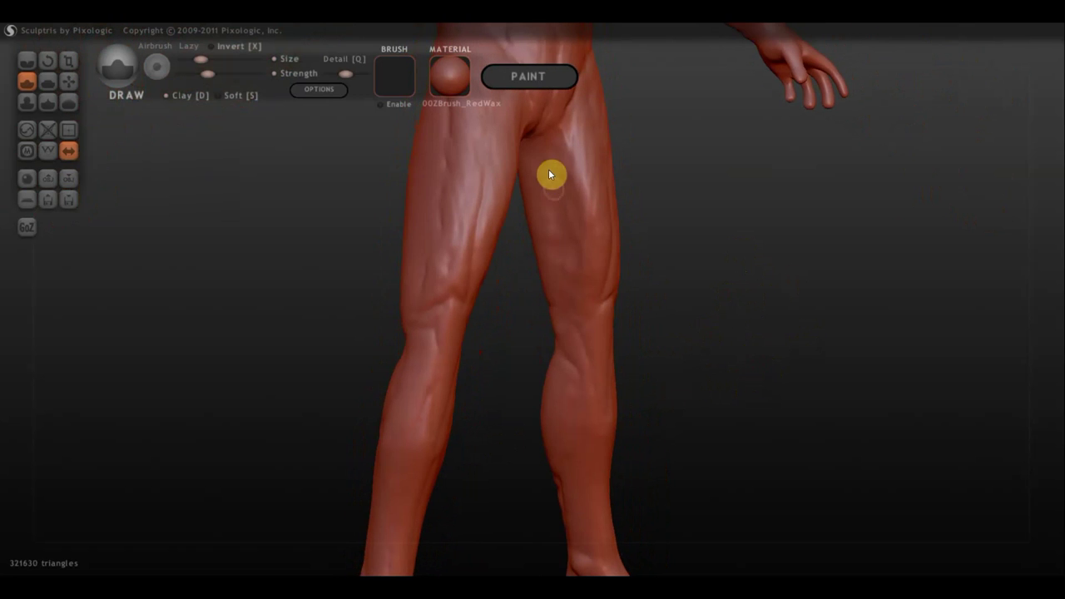
pyautogui.moveTo(536, 147)
pyautogui.mouseDown()
pyautogui.moveTo(557, 195)
pyautogui.moveTo(552, 139)
pyautogui.moveTo(535, 167)
pyautogui.moveTo(560, 166)
pyautogui.moveTo(565, 230)
pyautogui.mouseUp()
# Build volume around the knee, down the upper thigh and along the back of the thigh.
pyautogui.moveTo(588, 249)
pyautogui.mouseDown(button='right')
pyautogui.moveTo(629, 261)
pyautogui.moveTo(591, 263)
pyautogui.mouseUp(button='right')
pyautogui.scroll(-3, 713, 233)
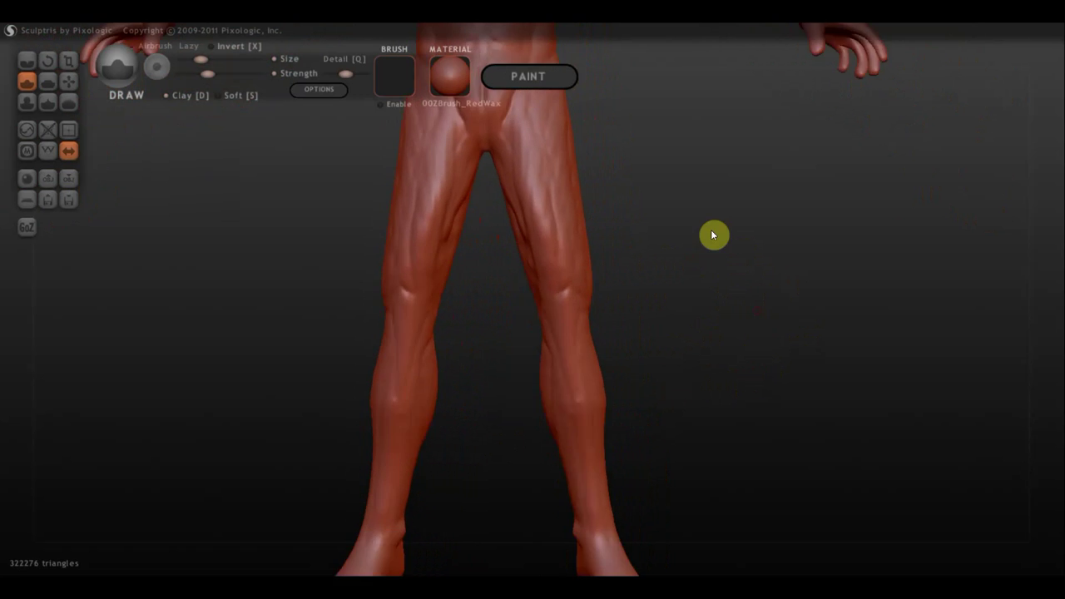
pyautogui.scroll(-3, 693, 275)
pyautogui.moveTo(680, 312)
pyautogui.mouseDown(button='right')
pyautogui.moveTo(584, 323)
pyautogui.moveTo(646, 307)
pyautogui.moveTo(630, 309)
pyautogui.moveTo(649, 348)
pyautogui.moveTo(565, 292)
pyautogui.mouseUp(button='right')
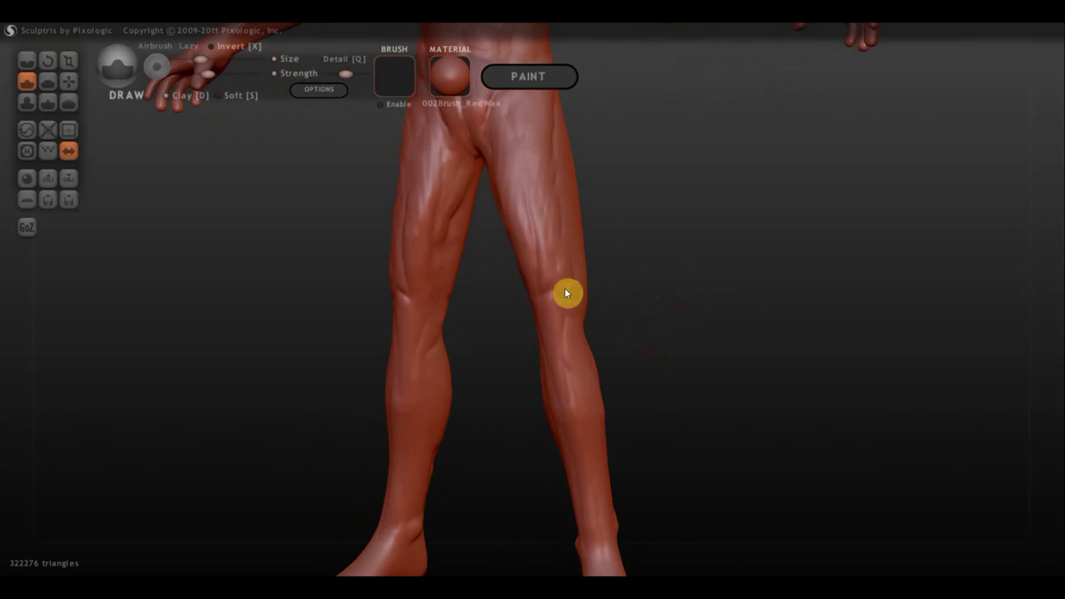
pyautogui.moveTo(565, 292)
pyautogui.mouseDown()
pyautogui.moveTo(580, 304)
pyautogui.moveTo(549, 291)
pyautogui.moveTo(582, 271)
pyautogui.moveTo(571, 280)
pyautogui.moveTo(562, 265)
pyautogui.mouseUp()
pyautogui.moveTo(544, 231)
pyautogui.mouseDown()
pyautogui.moveTo(540, 178)
pyautogui.moveTo(571, 162)
pyautogui.moveTo(565, 134)
pyautogui.moveTo(682, 276)
pyautogui.moveTo(753, 340)
pyautogui.moveTo(646, 358)
pyautogui.moveTo(551, 358)
pyautogui.mouseUp()
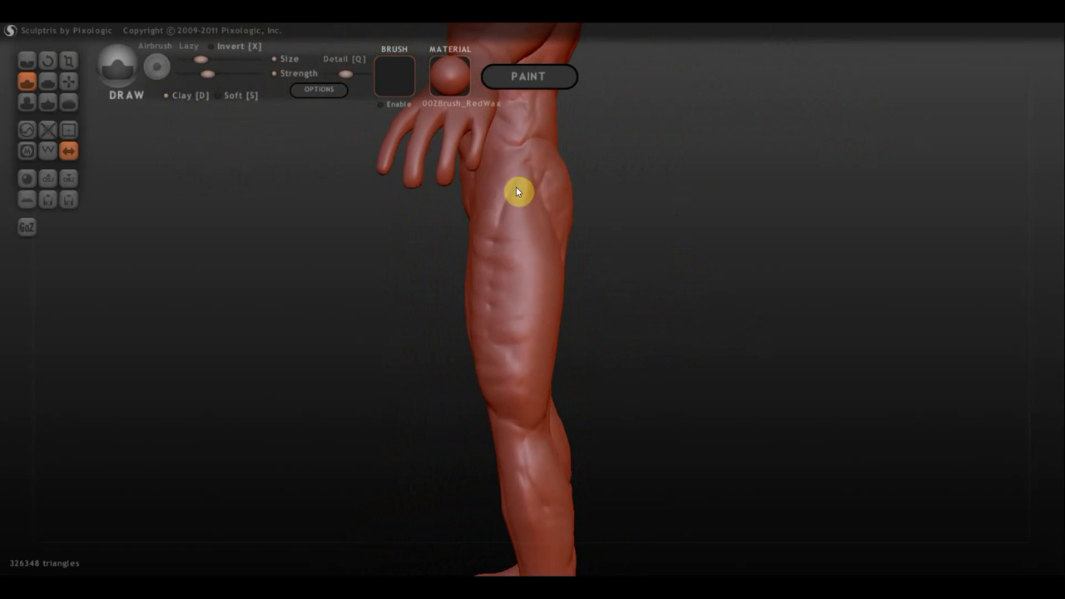
pyautogui.moveTo(516, 188); pyautogui.dragTo(522, 187)
pyautogui.moveTo(491, 267)
pyautogui.mouseDown()
pyautogui.moveTo(487, 330)
pyautogui.moveTo(512, 396)
pyautogui.mouseUp()
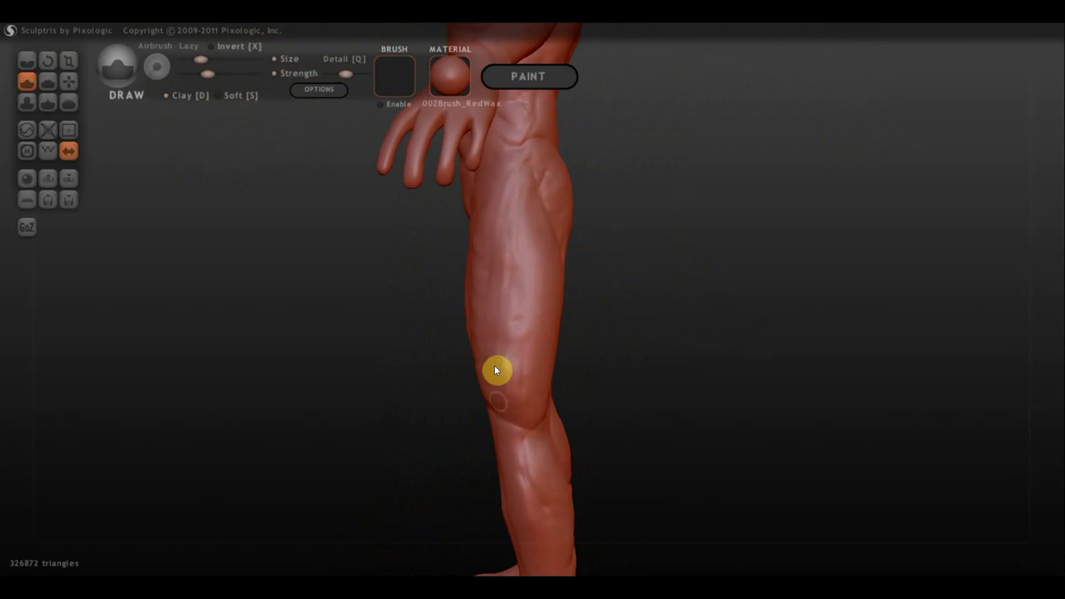
pyautogui.moveTo(506, 301)
pyautogui.mouseDown(button='right')
pyautogui.moveTo(585, 307)
pyautogui.moveTo(511, 223)
pyautogui.mouseUp(button='right')
pyautogui.moveTo(515, 230)
pyautogui.mouseDown()
pyautogui.moveTo(527, 307)
pyautogui.moveTo(492, 393)
pyautogui.mouseUp()
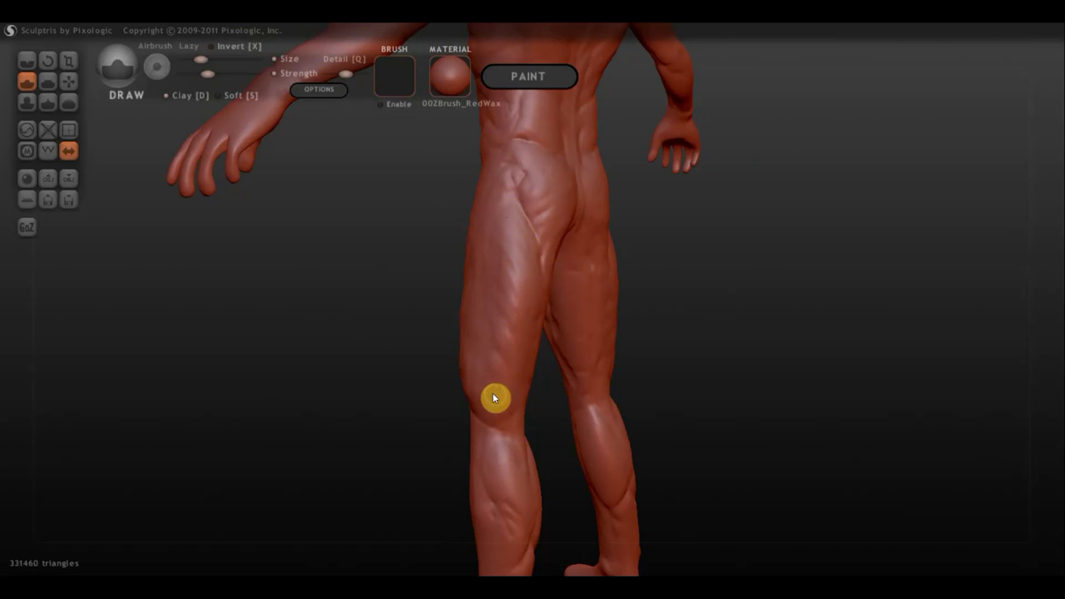
# Round out the bulge above the knee and lightly sculpt the knee surface.
pyautogui.scroll(-3, 722, 407)
pyautogui.moveTo(702, 285)
pyautogui.mouseDown()
pyautogui.moveTo(837, 379)
pyautogui.moveTo(958, 361)
pyautogui.mouseUp()
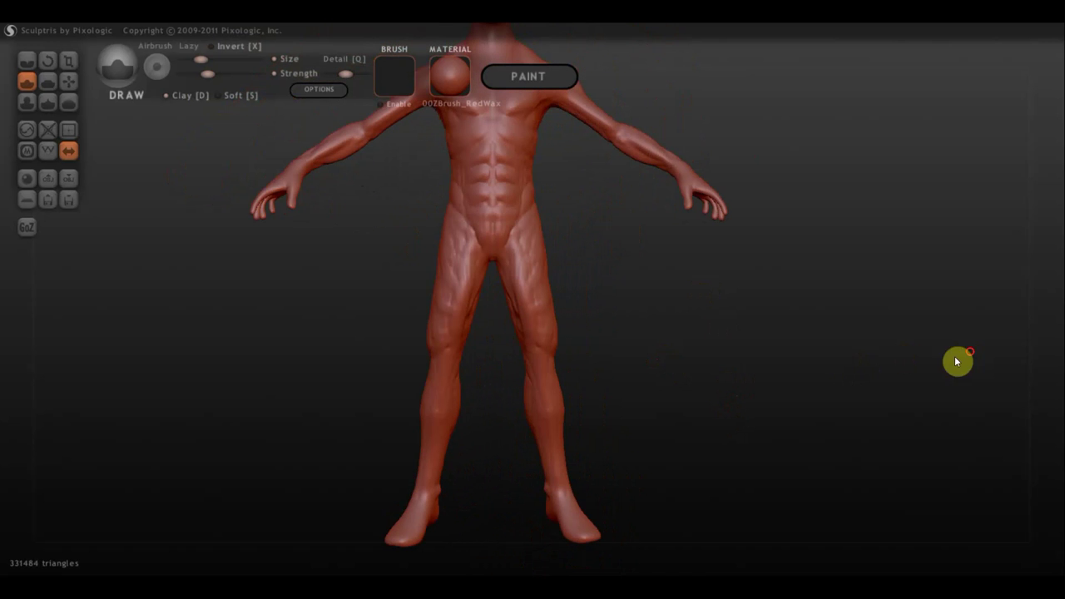
pyautogui.moveTo(760, 471)
pyautogui.mouseDown()
pyautogui.moveTo(708, 457)
pyautogui.moveTo(658, 463)
pyautogui.moveTo(656, 347)
pyautogui.mouseUp()
pyautogui.scroll(5, 633, 416)
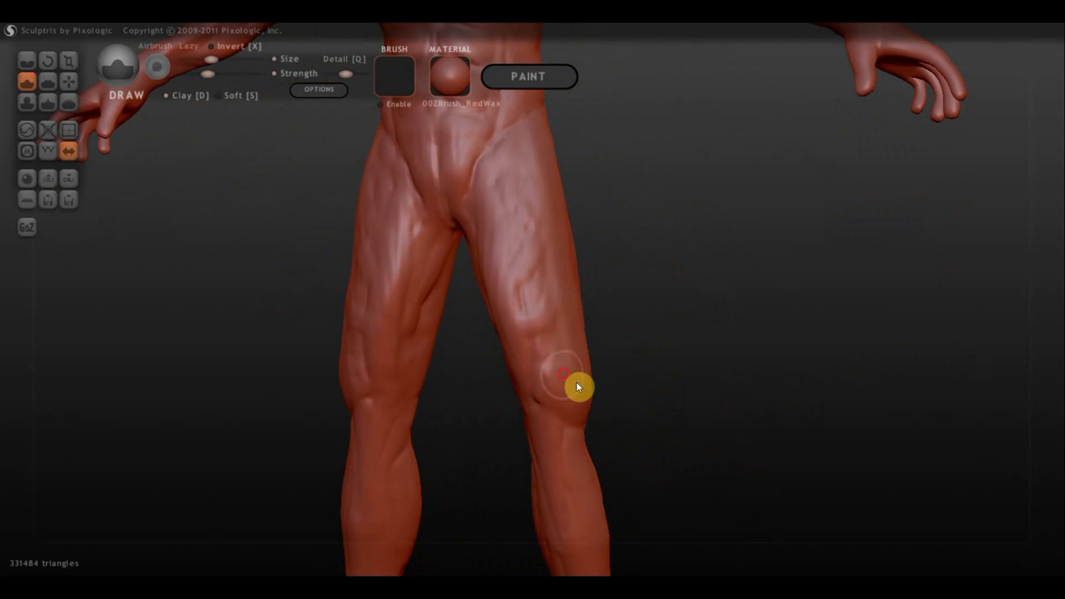
pyautogui.moveTo(577, 385); pyautogui.dragTo(562, 358)
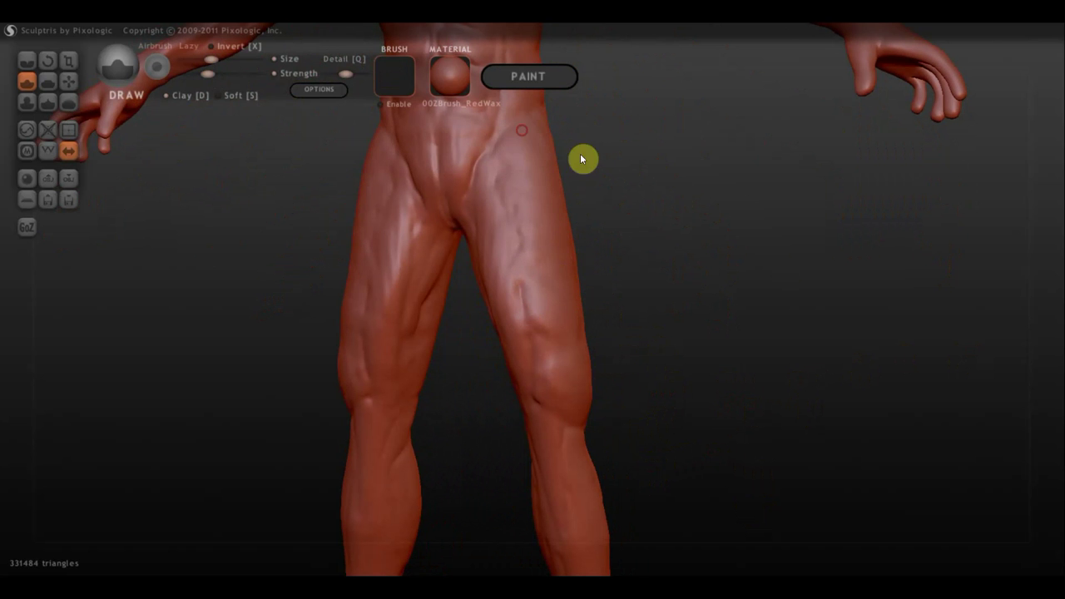
pyautogui.moveTo(726, 514); pyautogui.dragTo(834, 478)
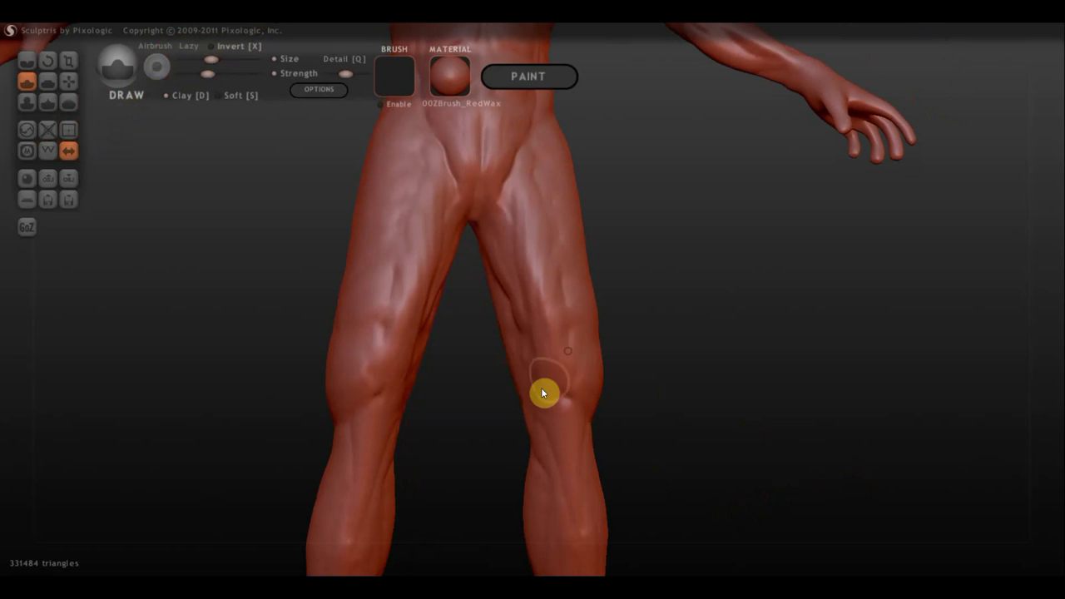
pyautogui.click(517, 399)
pyautogui.moveTo(517, 399); pyautogui.dragTo(548, 366)
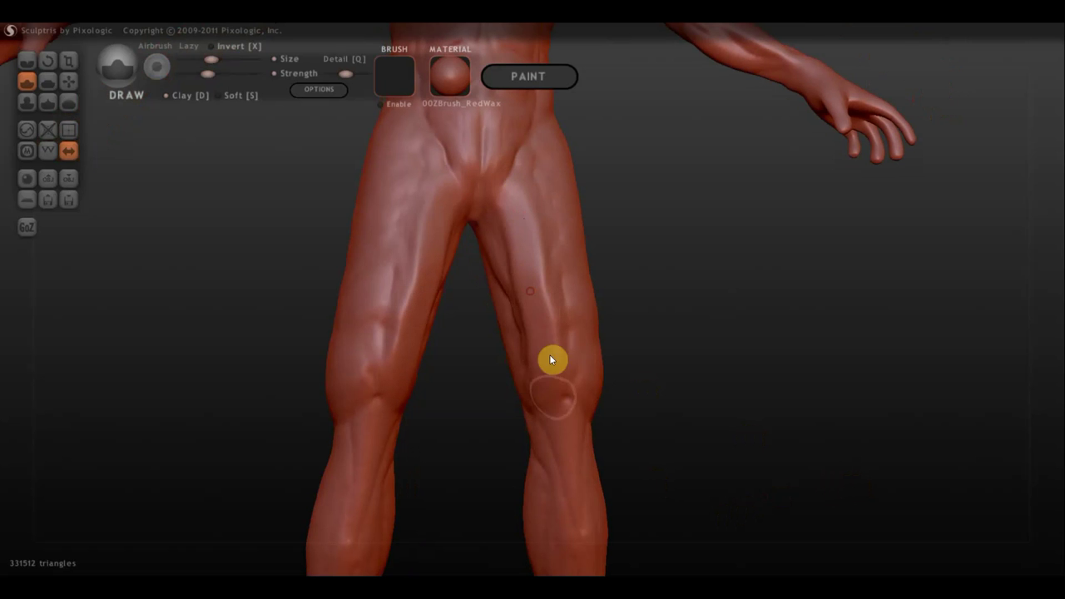
# Reshape the groin into a V-shaped crease.
pyautogui.moveTo(780, 378); pyautogui.dragTo(583, 253)
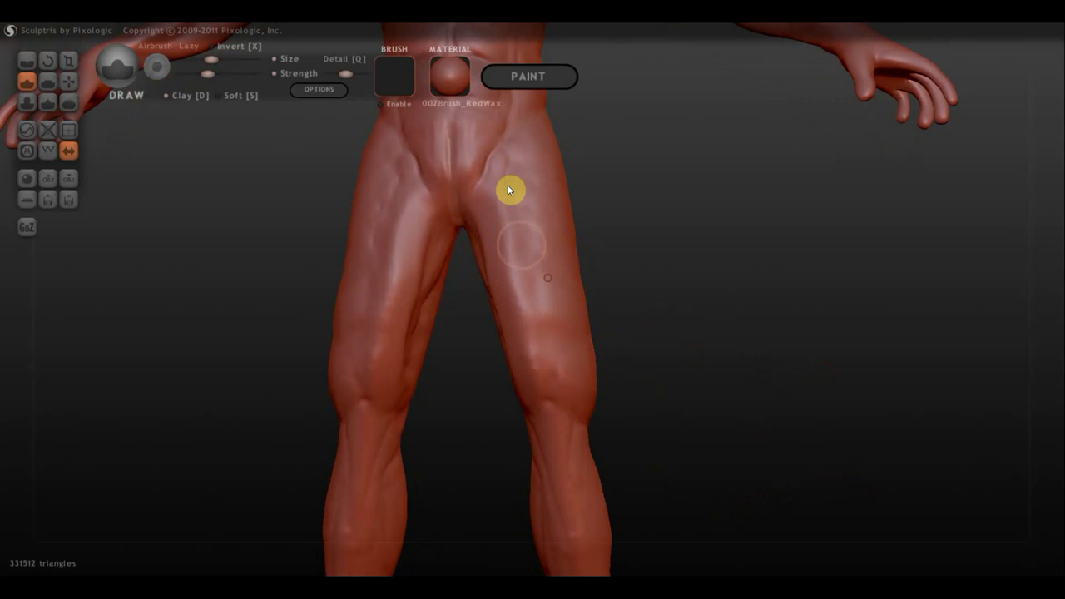
pyautogui.moveTo(497, 178); pyautogui.dragTo(480, 133)
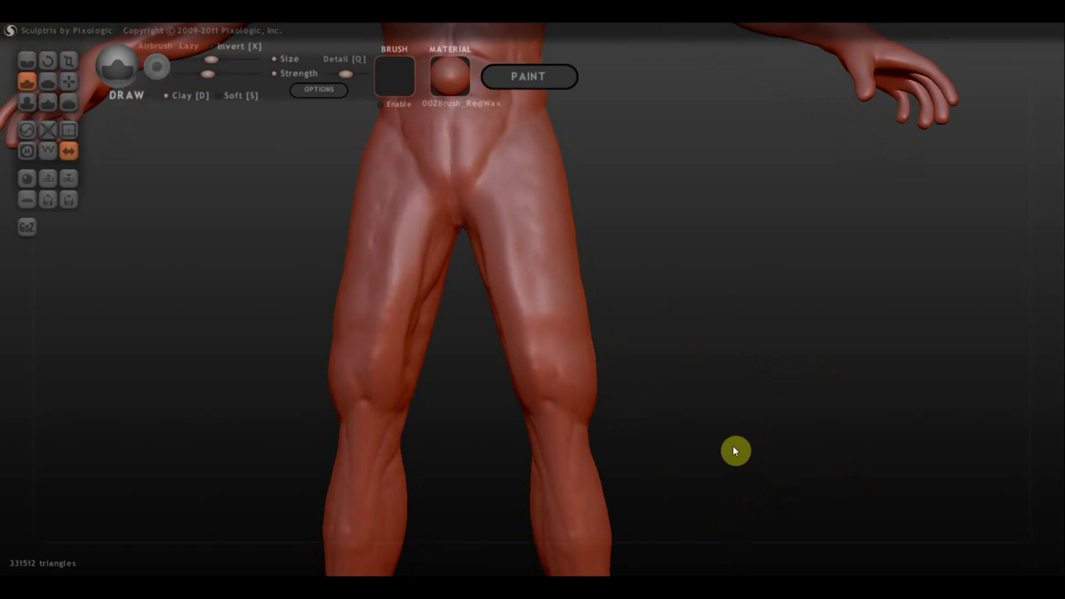
pyautogui.scroll(-4, 723, 468)
pyautogui.scroll(-2, 689, 361)
pyautogui.moveTo(649, 385); pyautogui.dragTo(615, 377)
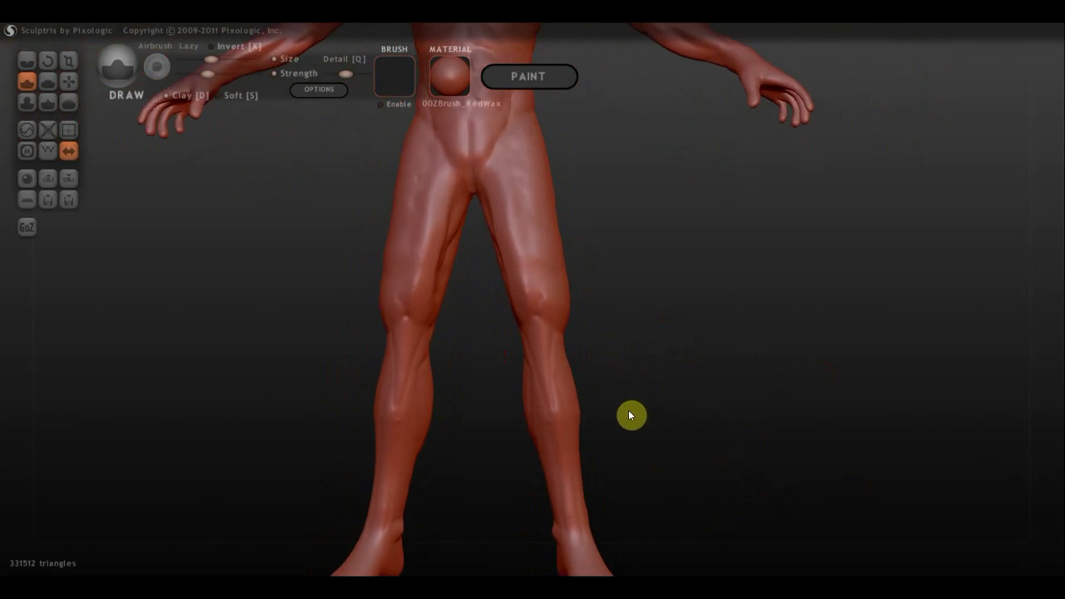
pyautogui.scroll(3, 630, 414)
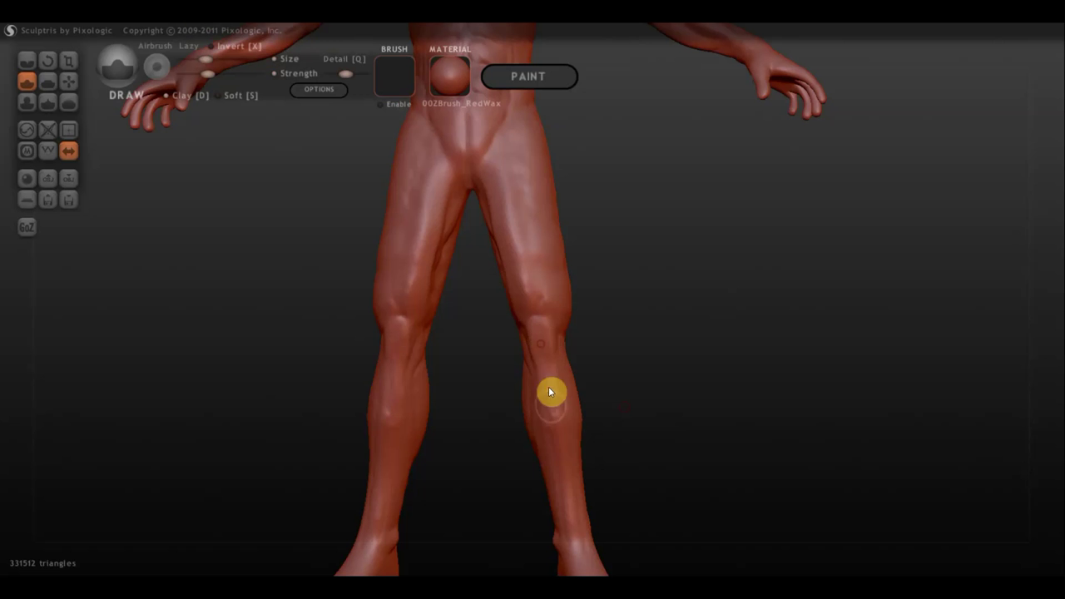
# Add muscle strokes along the right shin, knee and upper thigh and the left thigh.
pyautogui.moveTo(546, 378)
pyautogui.mouseDown()
pyautogui.moveTo(571, 478)
pyautogui.moveTo(606, 480)
pyautogui.moveTo(641, 383)
pyautogui.moveTo(673, 466)
pyautogui.mouseUp()
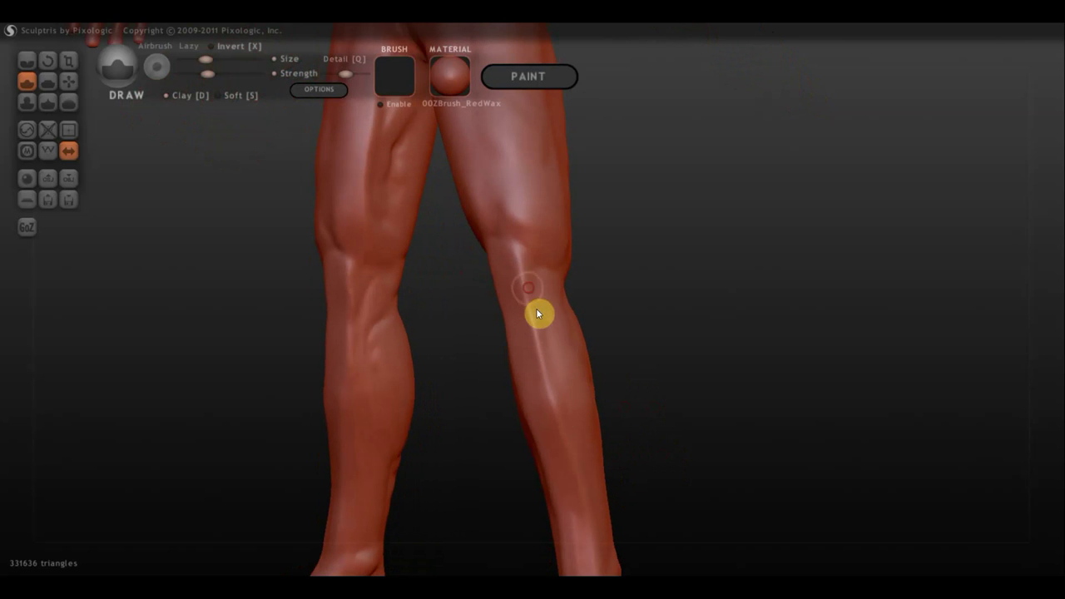
pyautogui.moveTo(536, 313)
pyautogui.mouseDown()
pyautogui.moveTo(542, 278)
pyautogui.moveTo(529, 322)
pyautogui.mouseUp()
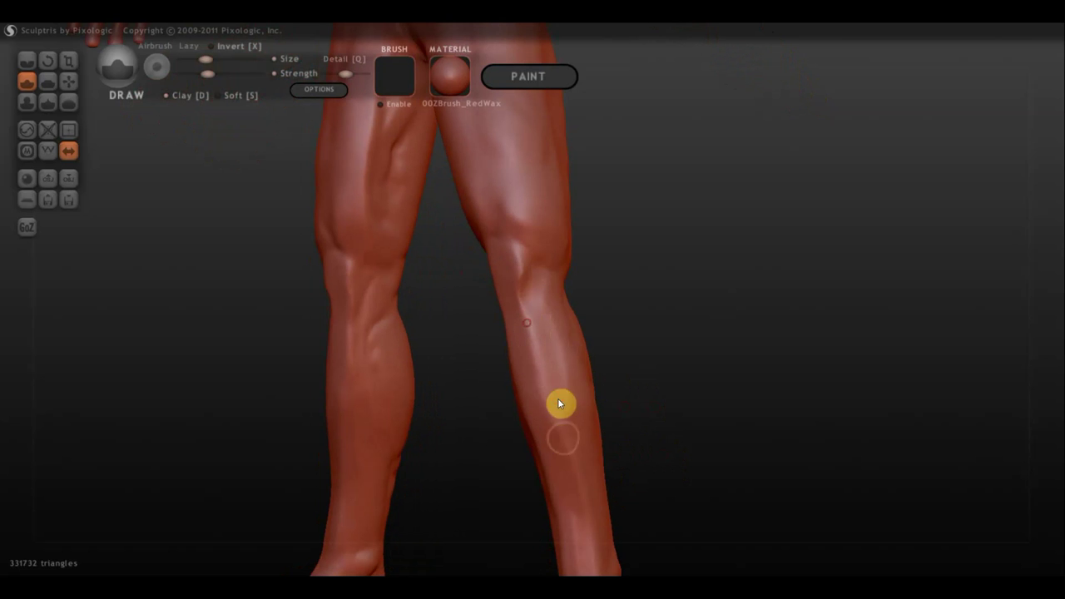
pyautogui.moveTo(516, 220)
pyautogui.mouseDown()
pyautogui.moveTo(528, 244)
pyautogui.moveTo(530, 234)
pyautogui.mouseUp()
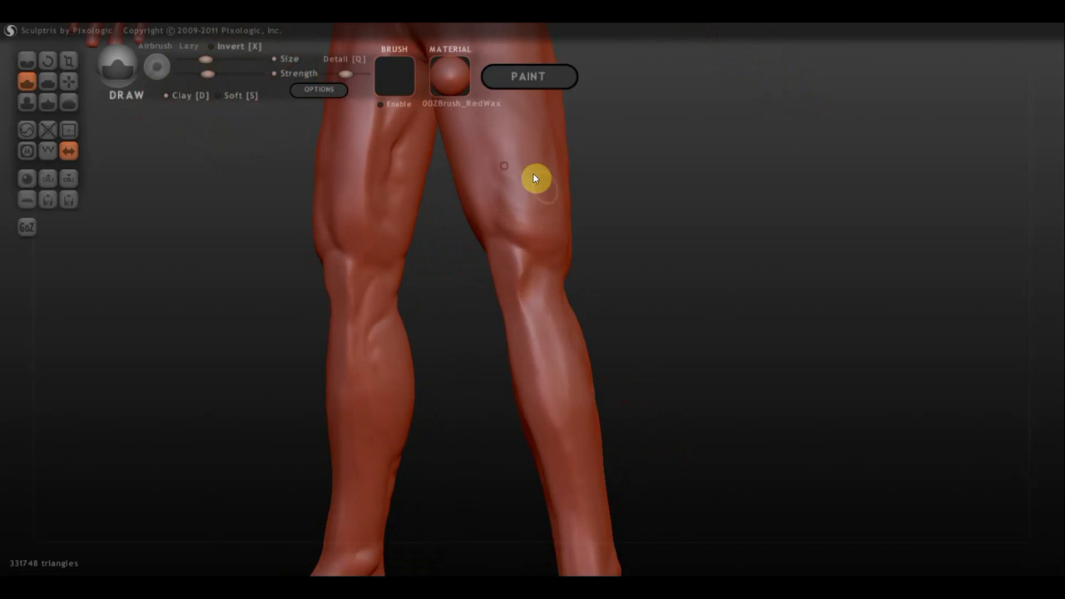
pyautogui.moveTo(489, 142); pyautogui.dragTo(506, 126)
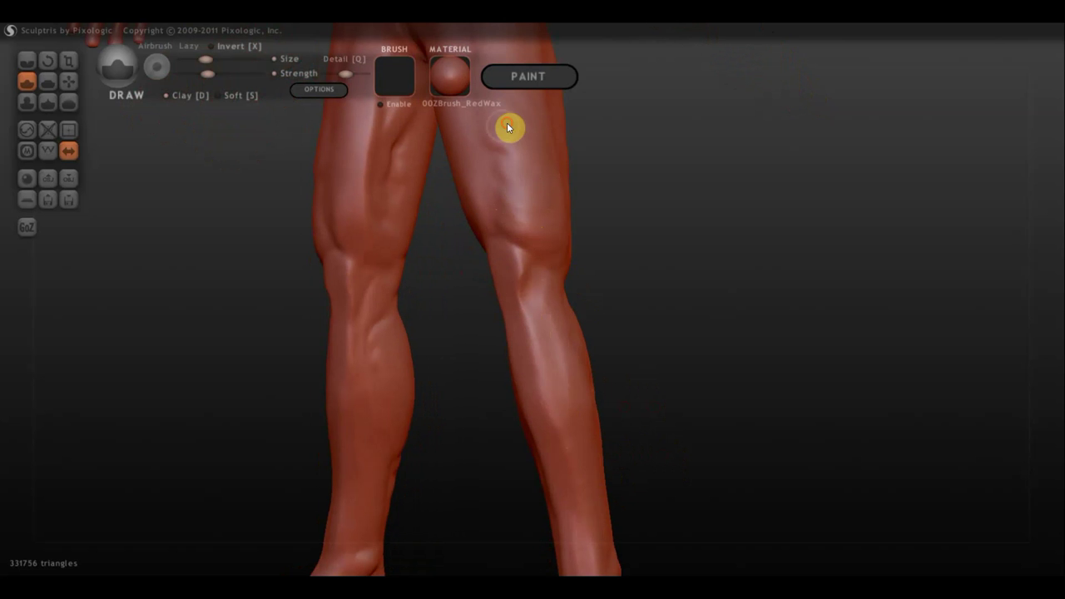
pyautogui.click(518, 211)
pyautogui.moveTo(709, 447)
pyautogui.mouseDown()
pyautogui.moveTo(698, 373)
pyautogui.moveTo(732, 452)
pyautogui.mouseUp()
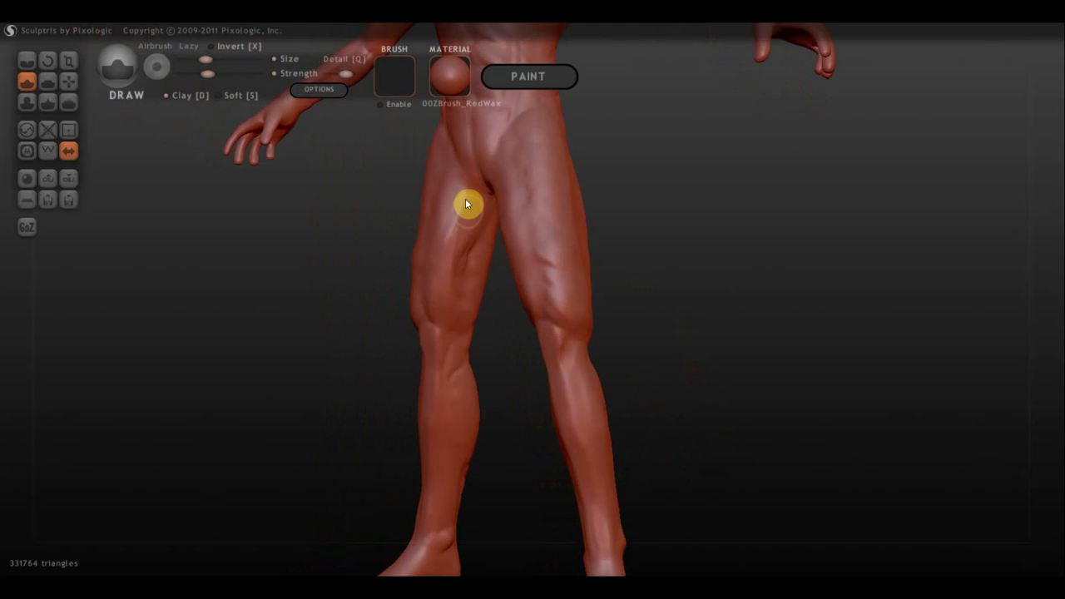
pyautogui.moveTo(475, 260)
pyautogui.mouseDown()
pyautogui.moveTo(463, 280)
pyautogui.moveTo(476, 309)
pyautogui.mouseUp()
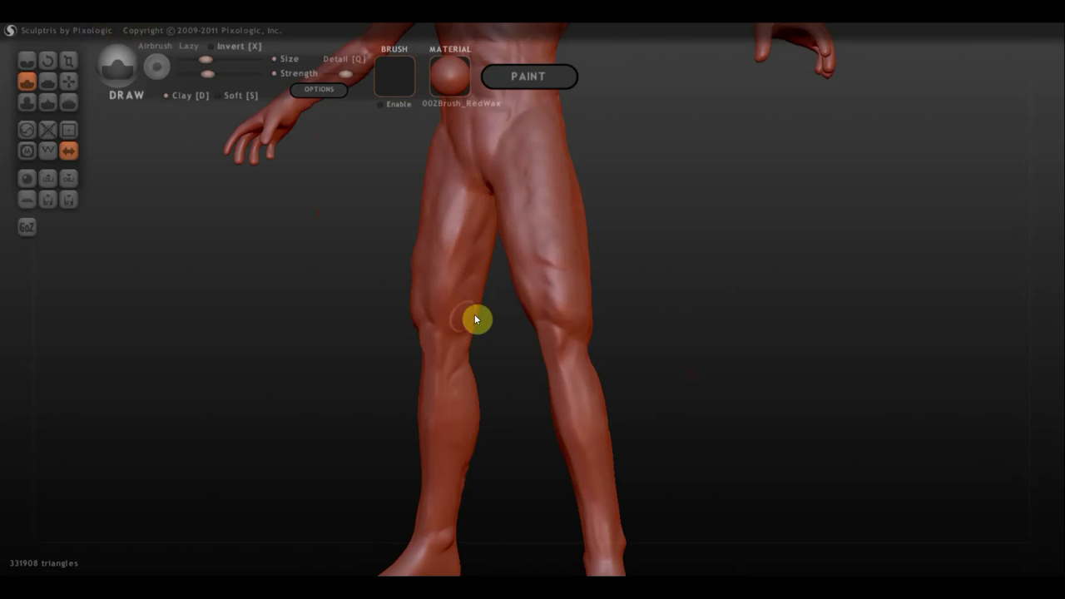
pyautogui.moveTo(482, 327)
pyautogui.mouseDown(button='right')
pyautogui.moveTo(837, 371)
pyautogui.moveTo(803, 392)
pyautogui.mouseUp(button='right')
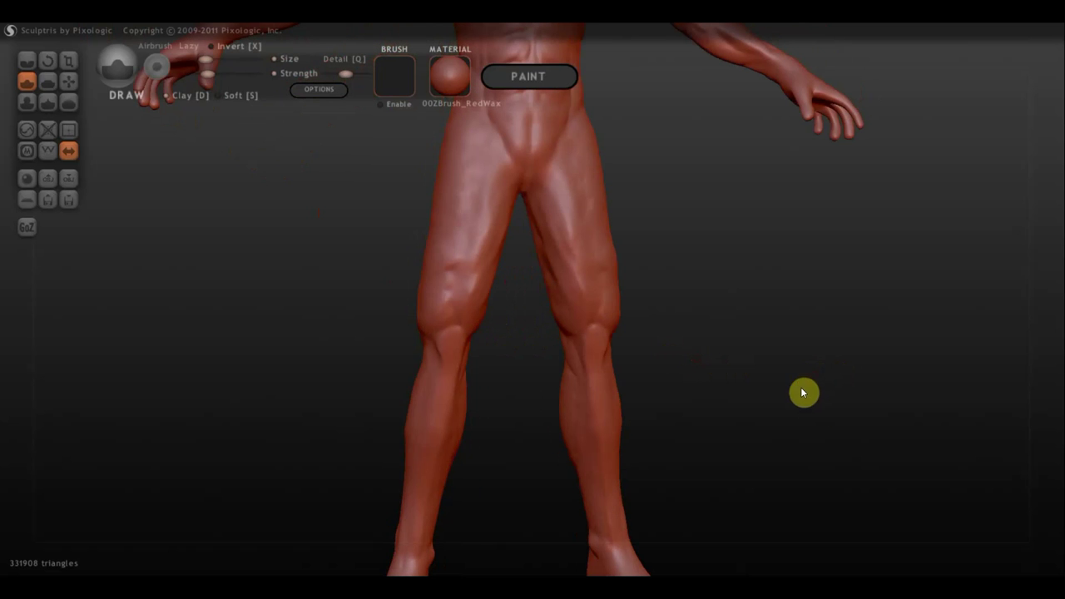
pyautogui.scroll(-2, 802, 452)
pyautogui.scroll(-3, 772, 431)
pyautogui.scroll(-2, 696, 371)
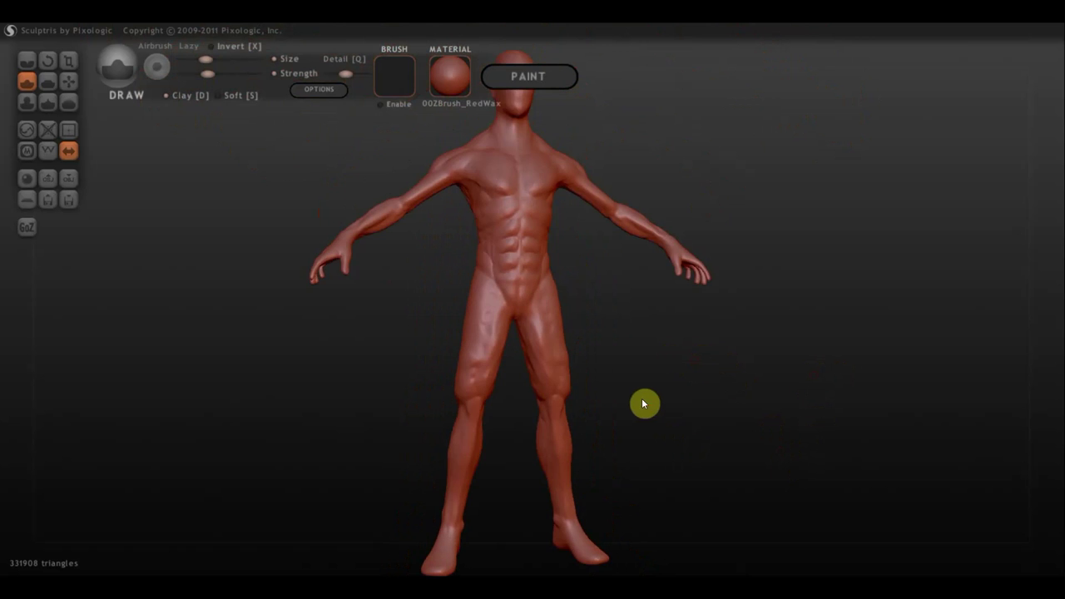
pyautogui.scroll(1, 489, 363)
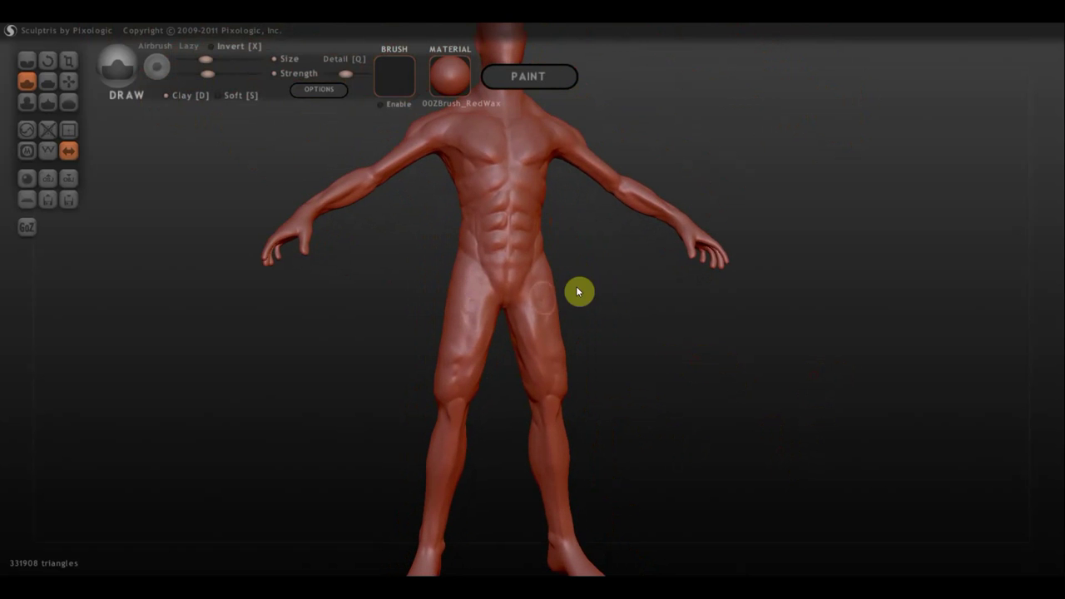
pyautogui.moveTo(577, 292)
pyautogui.mouseDown(button='right')
pyautogui.moveTo(658, 321)
pyautogui.moveTo(687, 402)
pyautogui.mouseUp(button='right')
pyautogui.scroll(2, 687, 401)
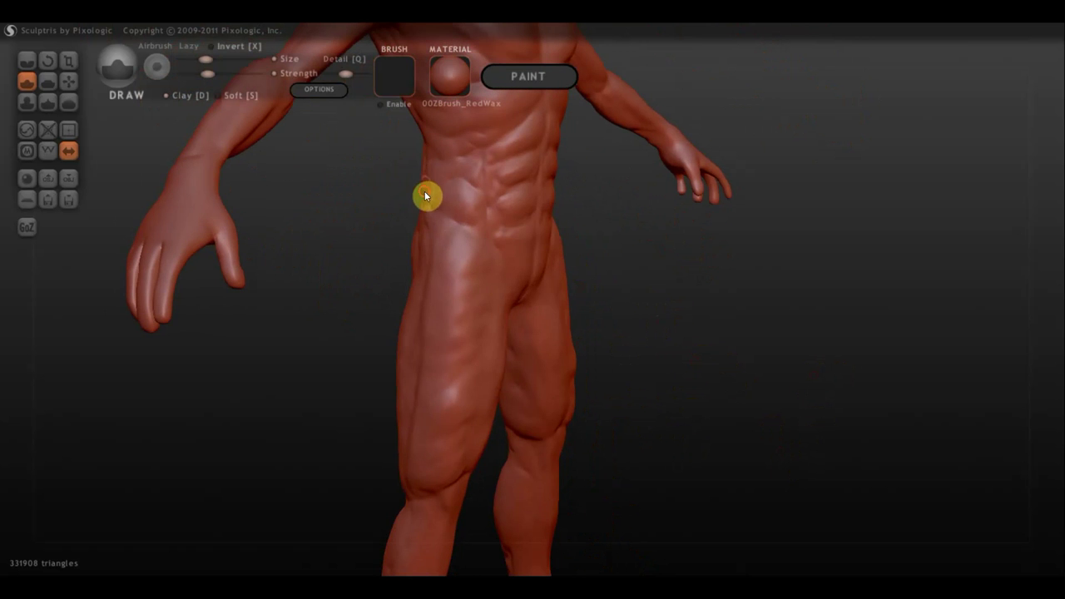
pyautogui.moveTo(420, 195); pyautogui.dragTo(443, 231, button='right')
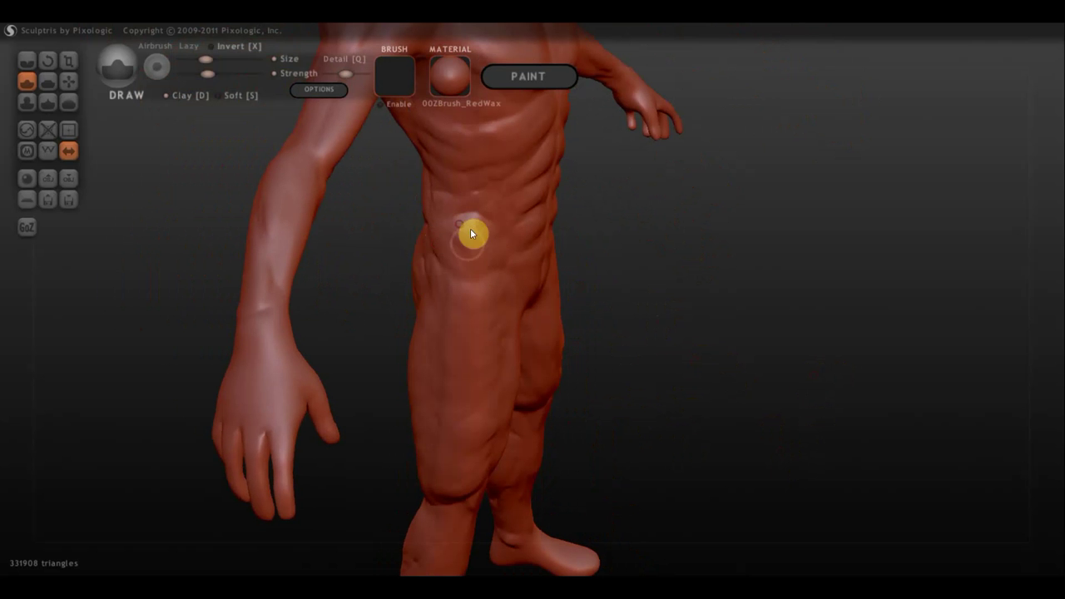
pyautogui.moveTo(704, 336); pyautogui.dragTo(655, 245, button='right')
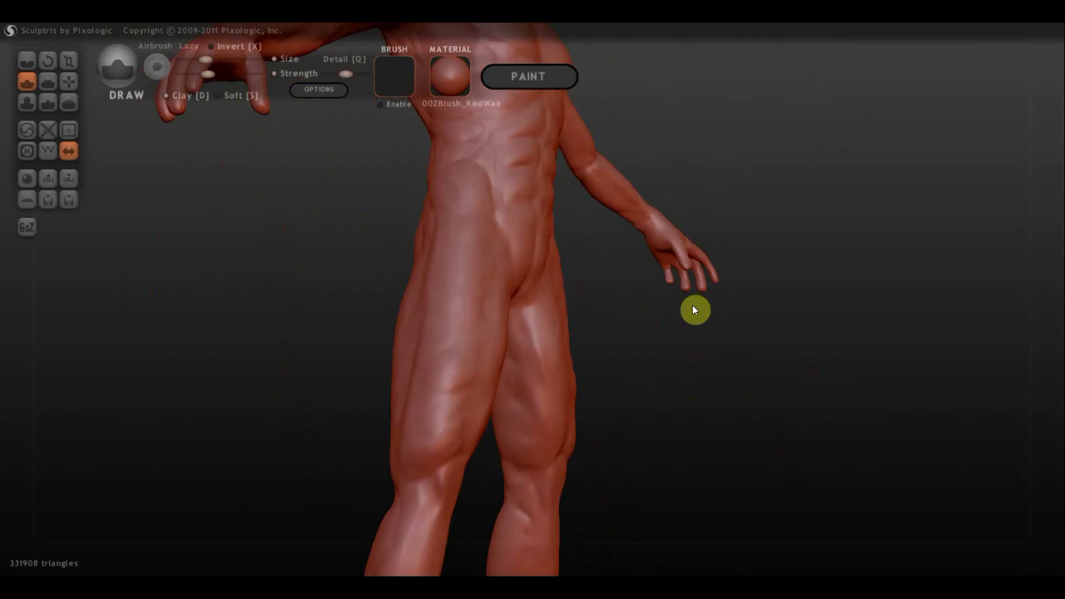
pyautogui.moveTo(695, 310)
pyautogui.mouseDown(button='right')
pyautogui.moveTo(520, 340)
pyautogui.moveTo(504, 316)
pyautogui.moveTo(544, 269)
pyautogui.moveTo(522, 234)
pyautogui.mouseUp(button='right')
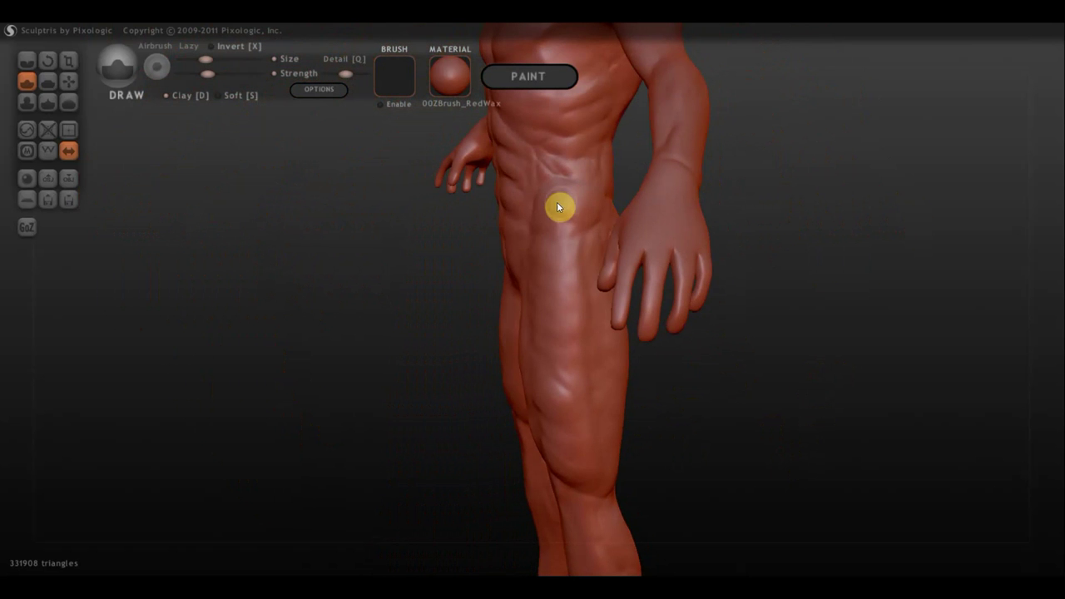
pyautogui.moveTo(828, 299)
pyautogui.mouseDown(button='right')
pyautogui.moveTo(672, 297)
pyautogui.moveTo(545, 195)
pyautogui.mouseUp(button='right')
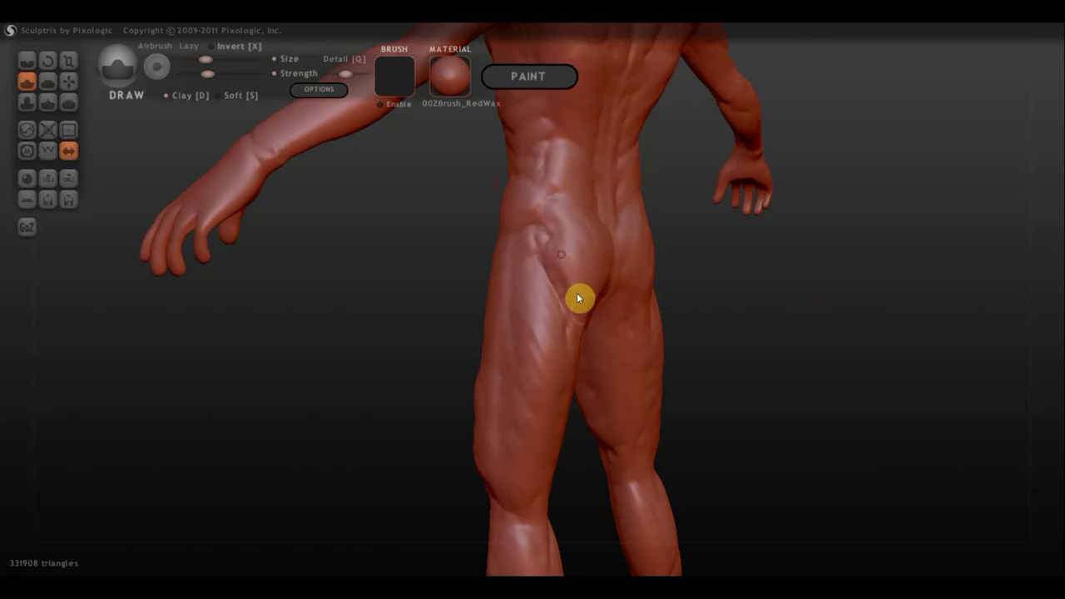
# Sculpt a crease along the buttock and thigh, checking it from side and rear views.
pyautogui.moveTo(577, 297); pyautogui.dragTo(585, 357)
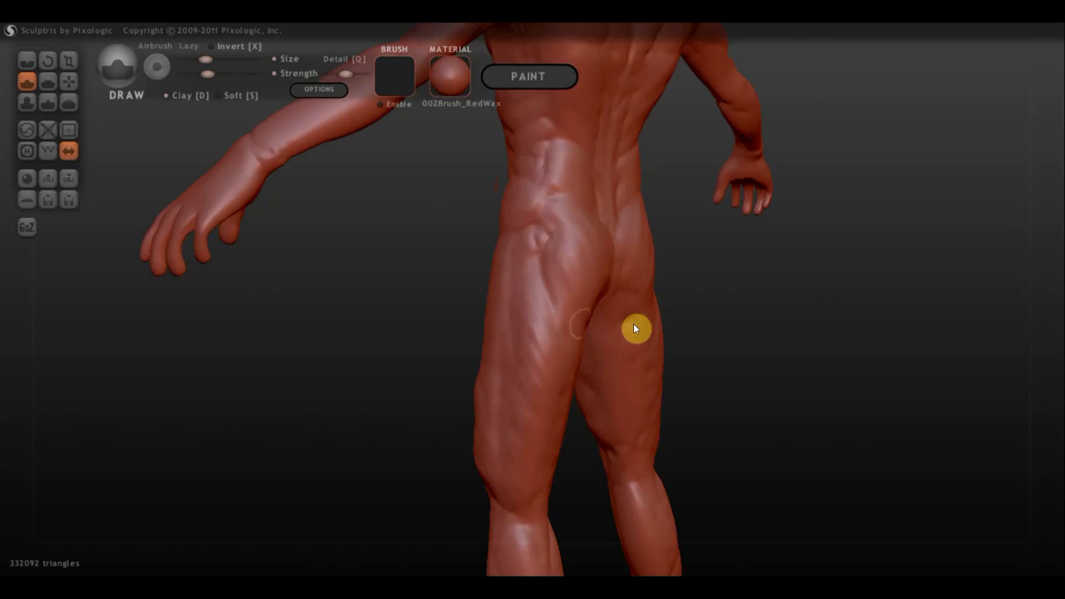
pyautogui.moveTo(666, 341); pyautogui.dragTo(580, 245)
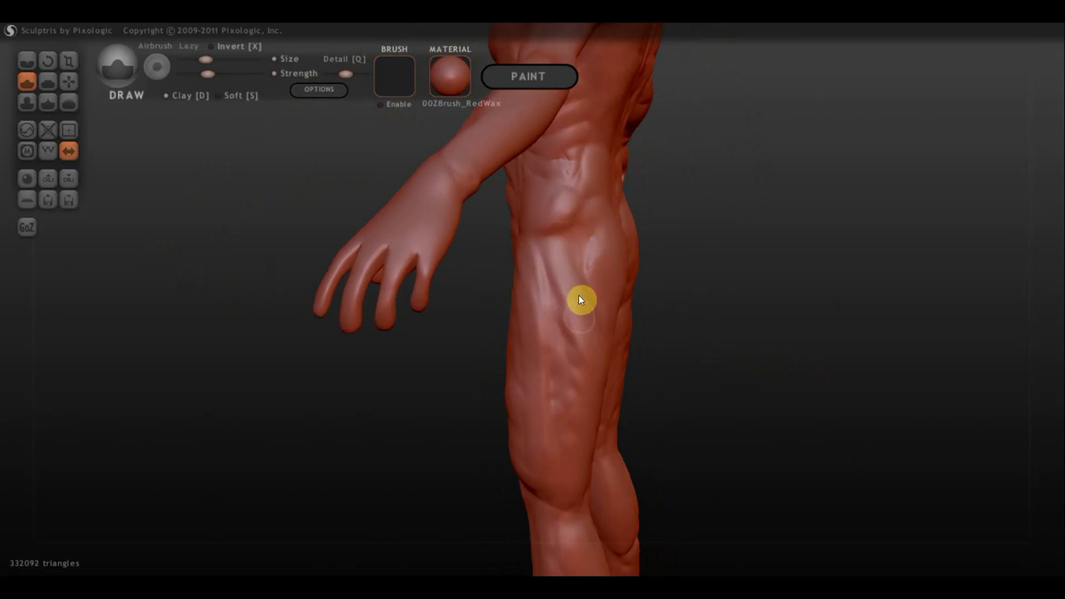
pyautogui.moveTo(749, 411); pyautogui.dragTo(547, 355)
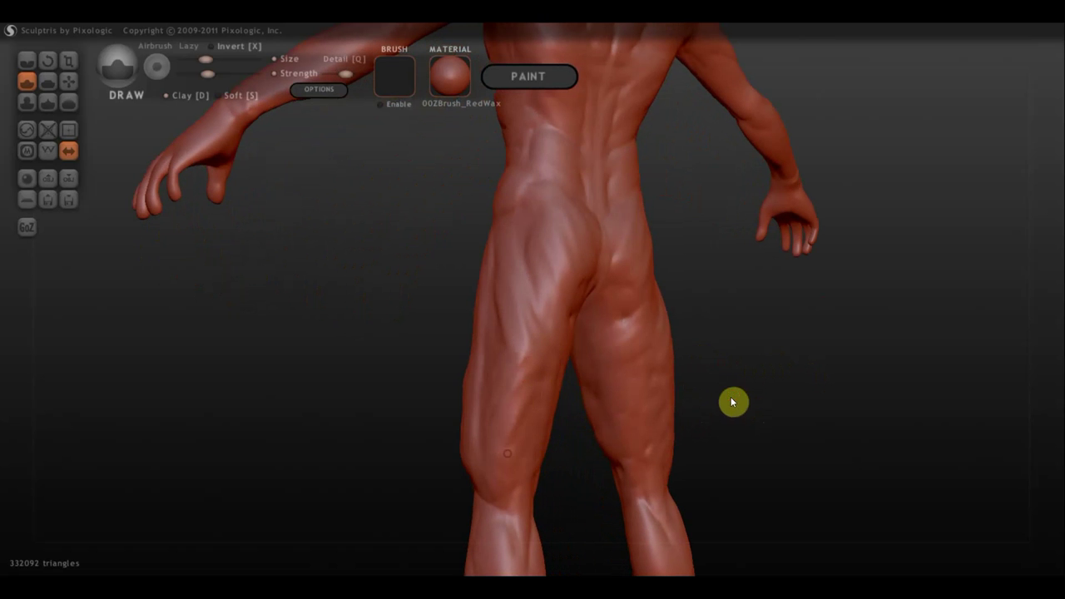
pyautogui.moveTo(732, 401)
pyautogui.mouseDown()
pyautogui.moveTo(647, 402)
pyautogui.moveTo(519, 321)
pyautogui.moveTo(509, 402)
pyautogui.mouseUp()
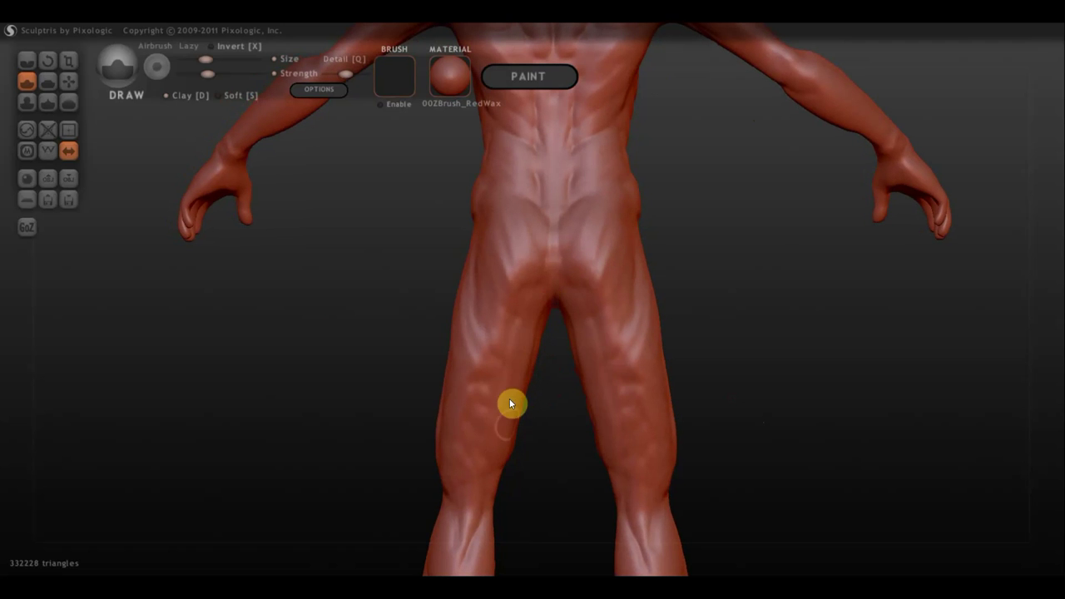
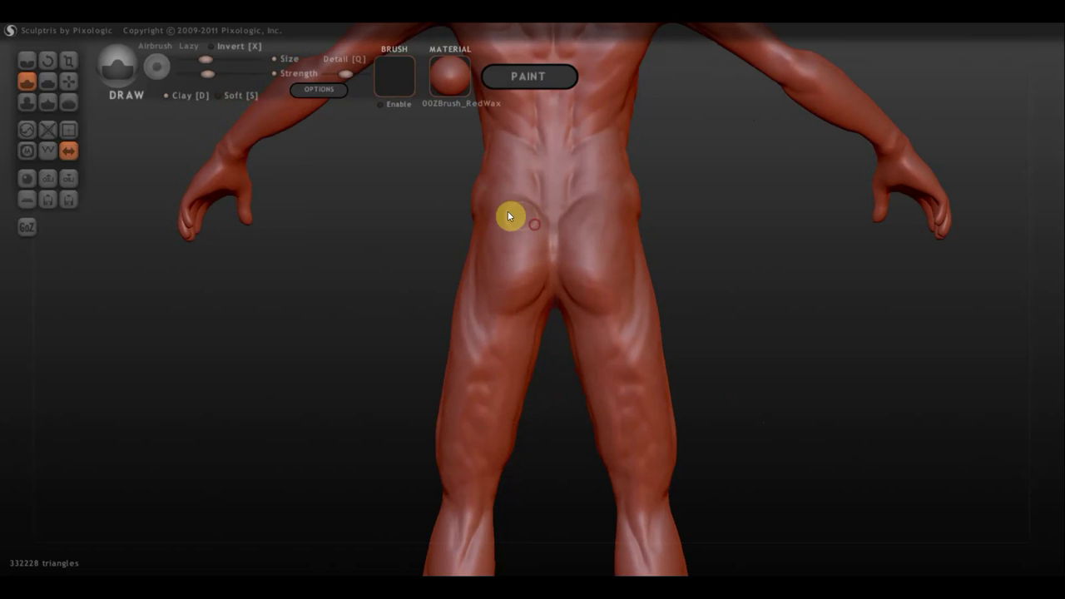
# Sharpen the right calf muscle with several Draw strokes and small dabs.
pyautogui.scroll(-1, 785, 406)
pyautogui.scroll(-3, 791, 435)
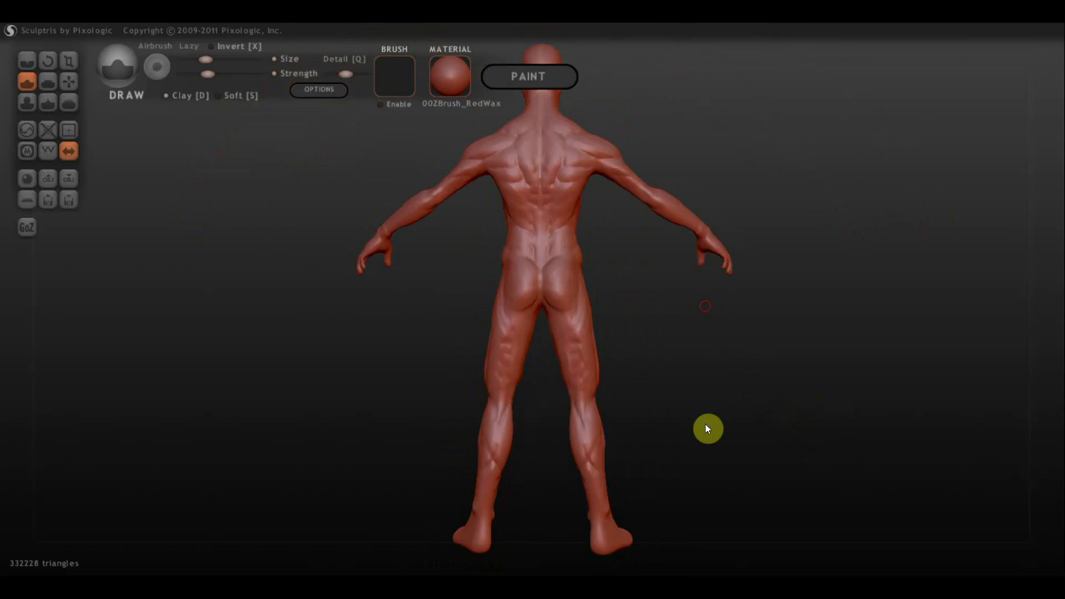
pyautogui.scroll(3, 687, 401)
pyautogui.scroll(2, 626, 423)
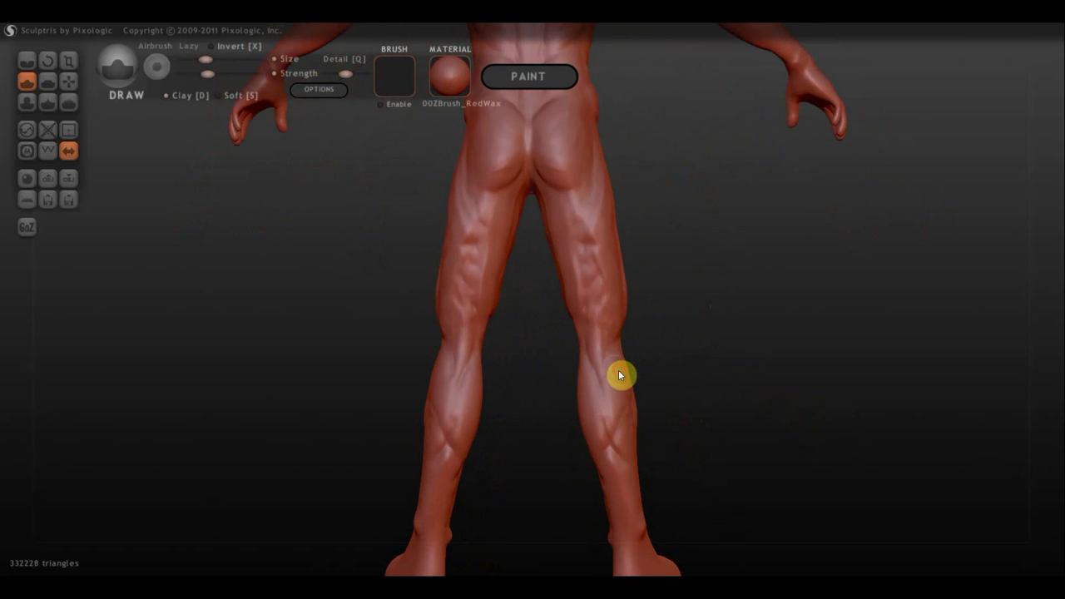
pyautogui.moveTo(622, 371)
pyautogui.mouseDown()
pyautogui.moveTo(627, 388)
pyautogui.moveTo(578, 459)
pyautogui.moveTo(571, 432)
pyautogui.moveTo(579, 468)
pyautogui.moveTo(584, 461)
pyautogui.mouseUp()
pyautogui.moveTo(622, 405); pyautogui.dragTo(627, 388)
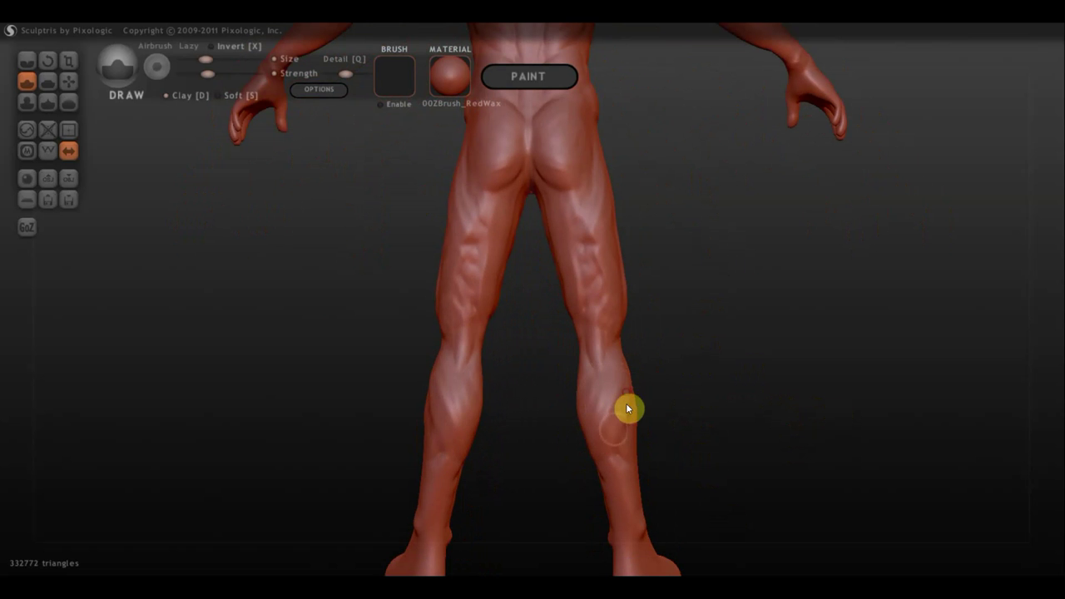
pyautogui.moveTo(628, 409); pyautogui.dragTo(733, 329, button='right')
pyautogui.keyDown('alt'); pyautogui.moveTo(716, 419); pyautogui.dragTo(697, 291, button='right'); pyautogui.keyUp('alt')
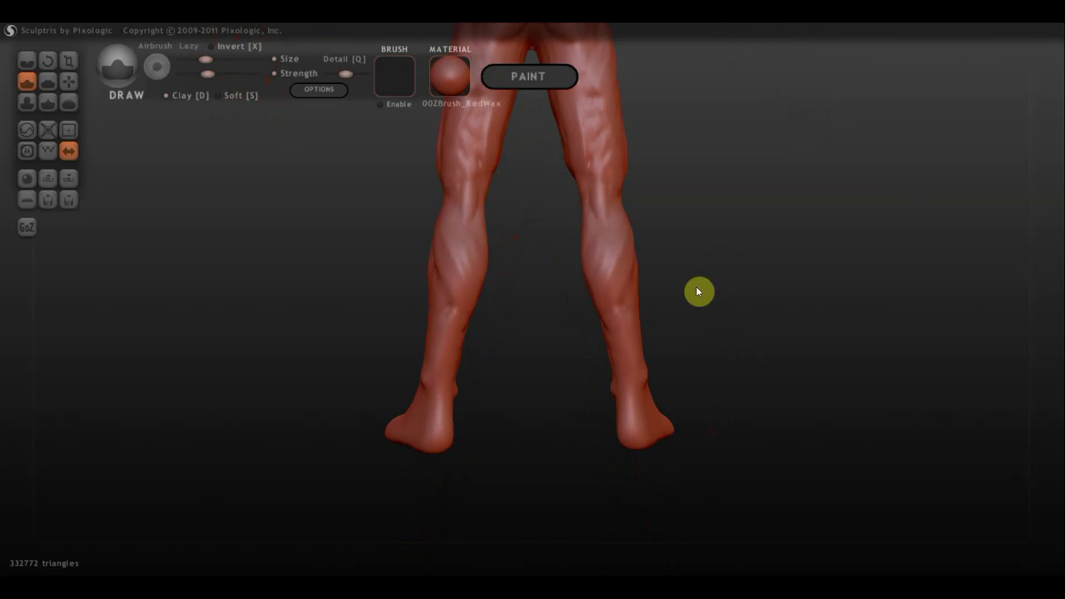
pyautogui.moveTo(627, 236); pyautogui.dragTo(629, 216)
pyautogui.click(582, 258)
pyautogui.moveTo(713, 251); pyautogui.dragTo(595, 271)
pyautogui.click(589, 306)
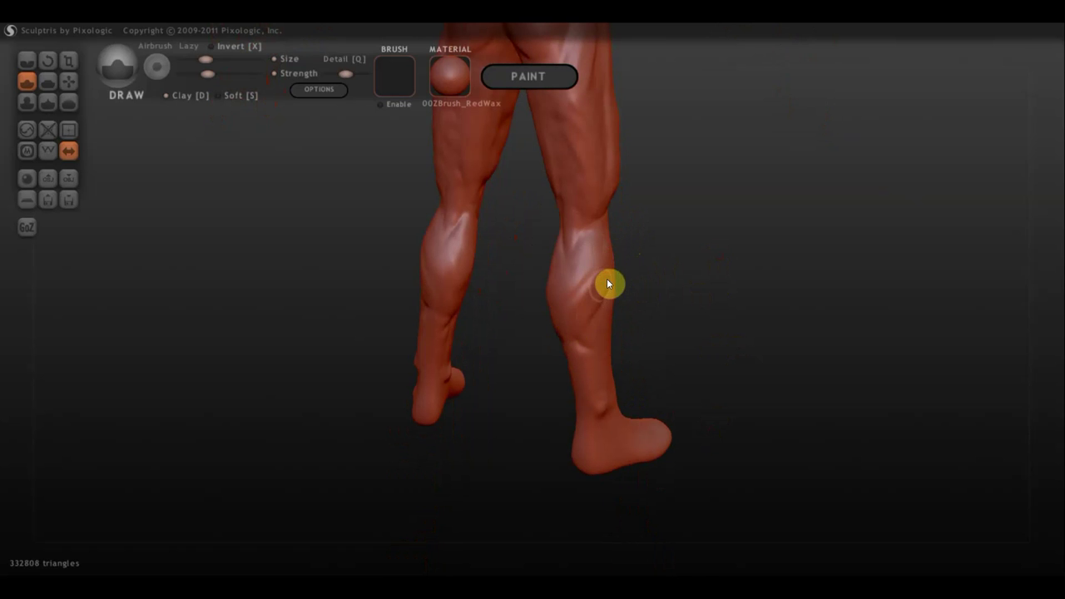
pyautogui.click(571, 305)
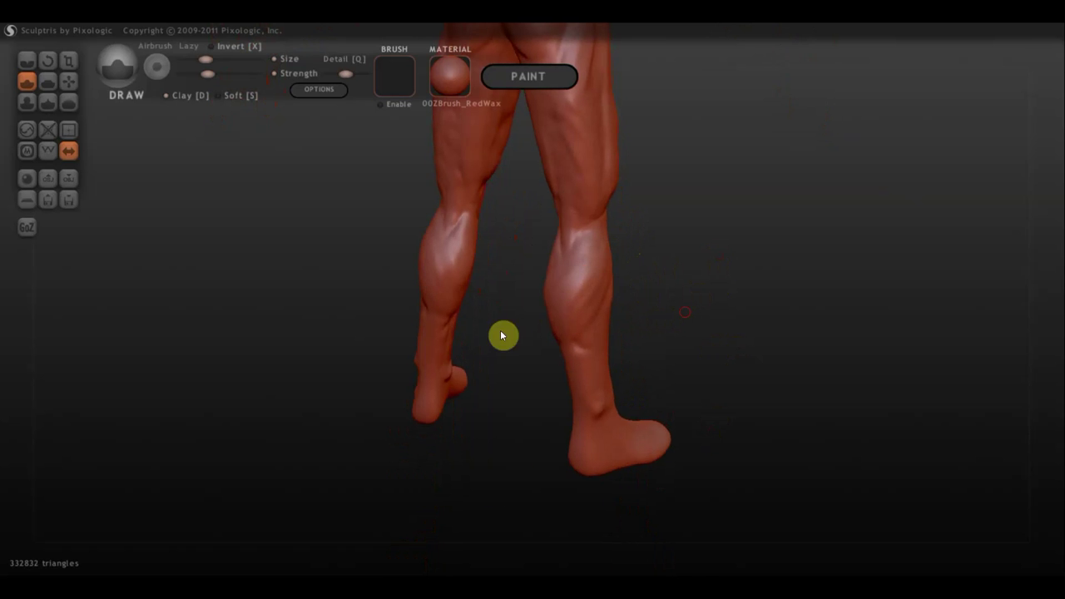
# Raise the left calf muscle, mirrored to the right, checking from rear and side views.
pyautogui.moveTo(504, 335)
pyautogui.mouseDown()
pyautogui.moveTo(354, 318)
pyautogui.moveTo(480, 263)
pyautogui.mouseUp()
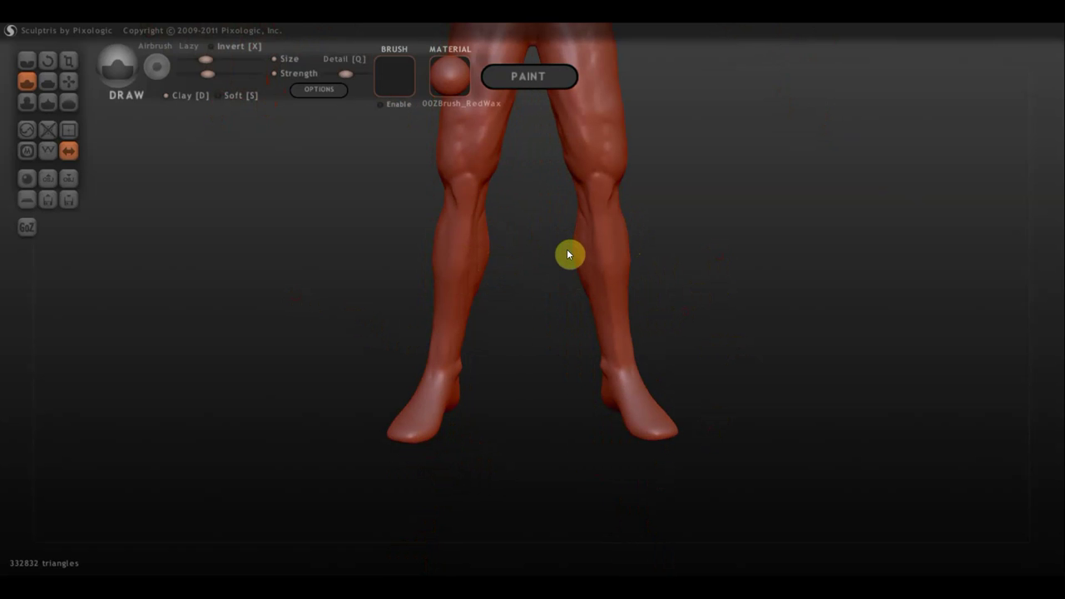
pyautogui.moveTo(707, 248)
pyautogui.mouseDown()
pyautogui.moveTo(549, 257)
pyautogui.moveTo(555, 292)
pyautogui.mouseUp()
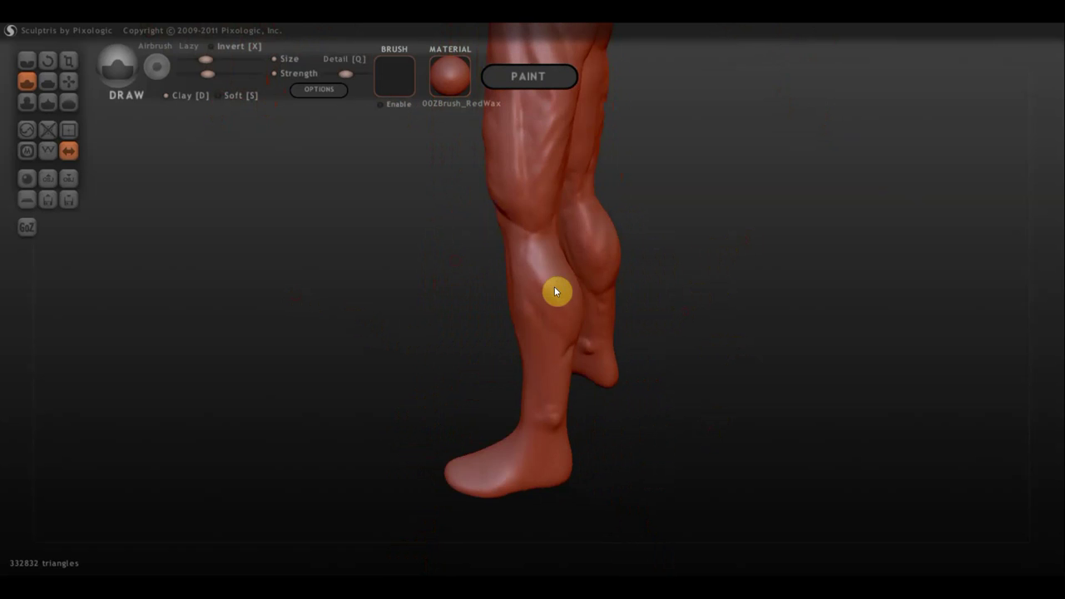
pyautogui.moveTo(756, 258)
pyautogui.mouseDown()
pyautogui.moveTo(606, 242)
pyautogui.moveTo(492, 255)
pyautogui.mouseUp()
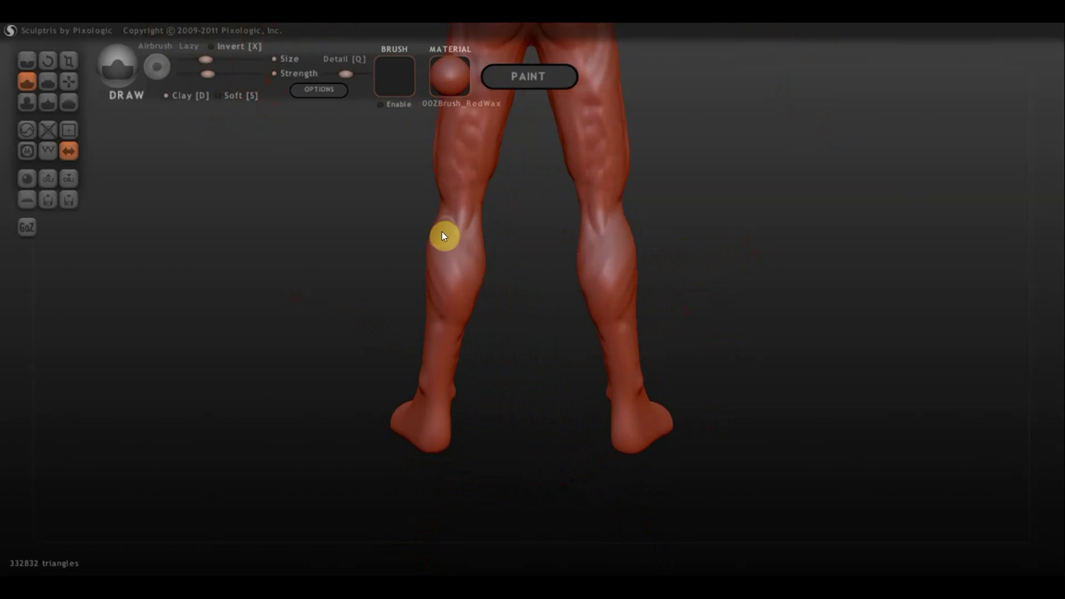
pyautogui.moveTo(434, 273)
pyautogui.mouseDown()
pyautogui.moveTo(457, 313)
pyautogui.moveTo(452, 354)
pyautogui.mouseUp()
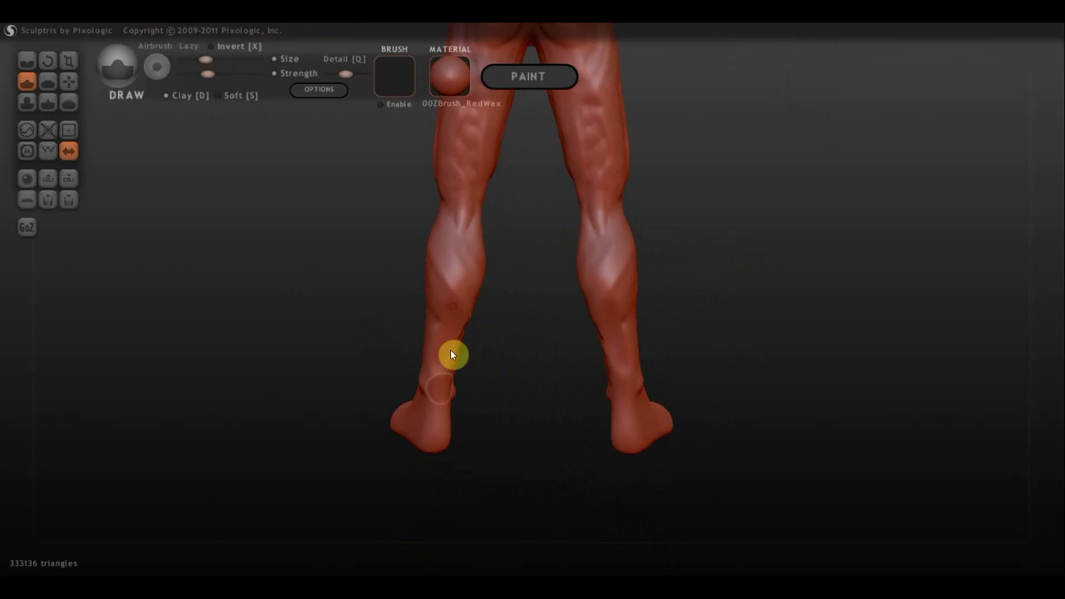
pyautogui.moveTo(441, 297)
pyautogui.mouseDown()
pyautogui.moveTo(437, 340)
pyautogui.moveTo(470, 322)
pyautogui.mouseUp()
pyautogui.moveTo(470, 322); pyautogui.dragTo(448, 302, button='right')
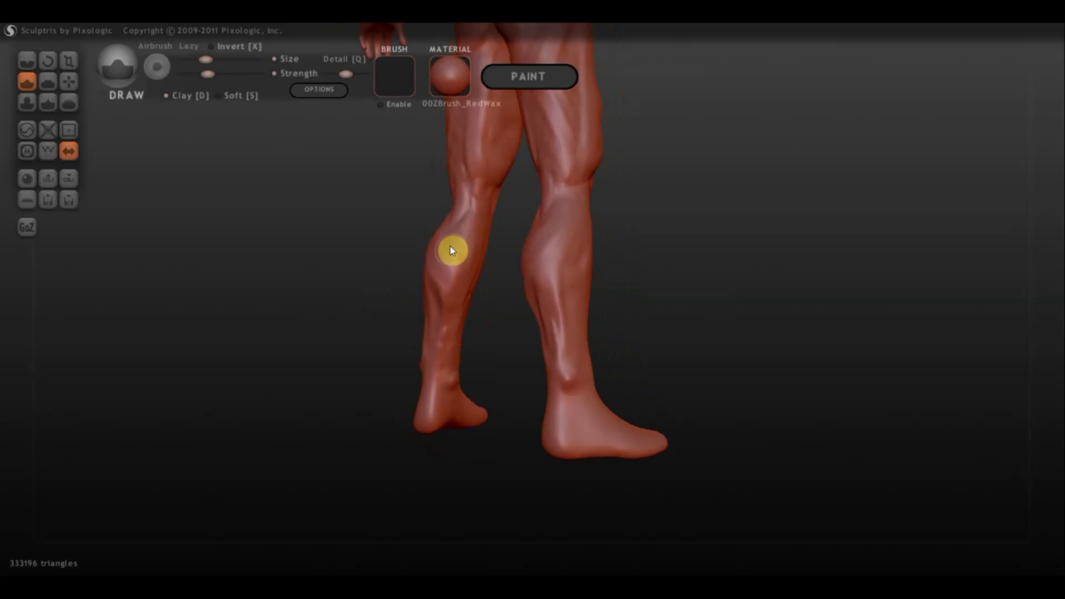
pyautogui.moveTo(458, 244); pyautogui.dragTo(452, 328)
pyautogui.moveTo(442, 258); pyautogui.dragTo(456, 287)
pyautogui.moveTo(545, 303)
pyautogui.mouseDown(button='right')
pyautogui.moveTo(583, 337)
pyautogui.moveTo(508, 411)
pyautogui.moveTo(718, 418)
pyautogui.moveTo(696, 411)
pyautogui.moveTo(687, 334)
pyautogui.mouseUp(button='right')
pyautogui.scroll(-3, 677, 488)
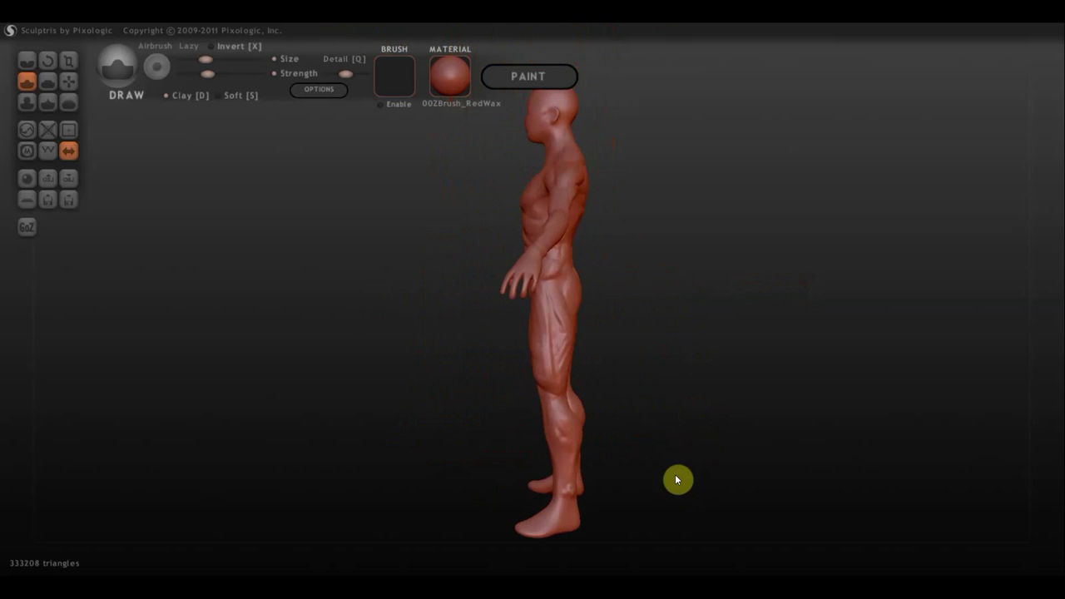
# Sculpt and deepen the upper-arm muscle on both arms from a front three-quarter view.
pyautogui.moveTo(678, 477)
pyautogui.mouseDown(button='right')
pyautogui.moveTo(829, 494)
pyautogui.moveTo(791, 509)
pyautogui.moveTo(699, 463)
pyautogui.mouseUp(button='right')
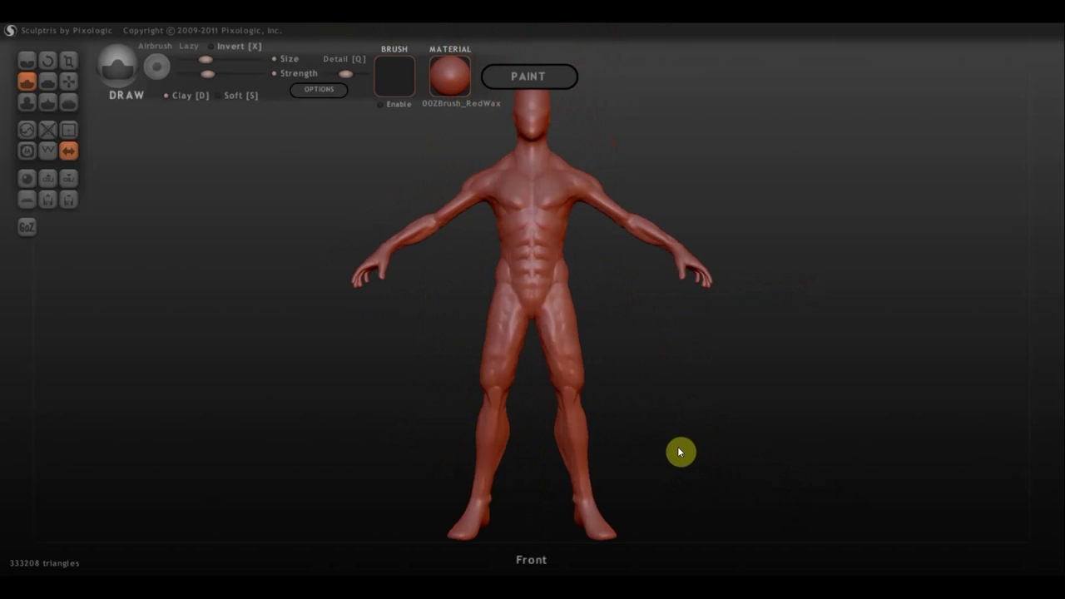
pyautogui.scroll(3, 682, 483)
pyautogui.keyDown('alt'); pyautogui.moveTo(713, 504); pyautogui.dragTo(690, 463, button='right'); pyautogui.keyUp('alt')
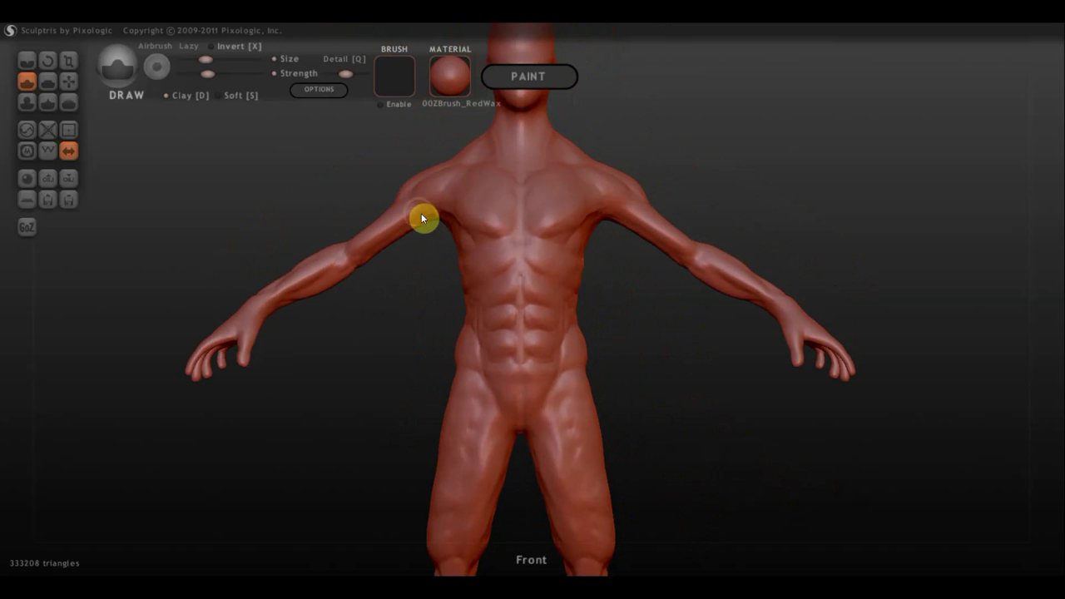
pyautogui.moveTo(400, 208); pyautogui.dragTo(369, 250)
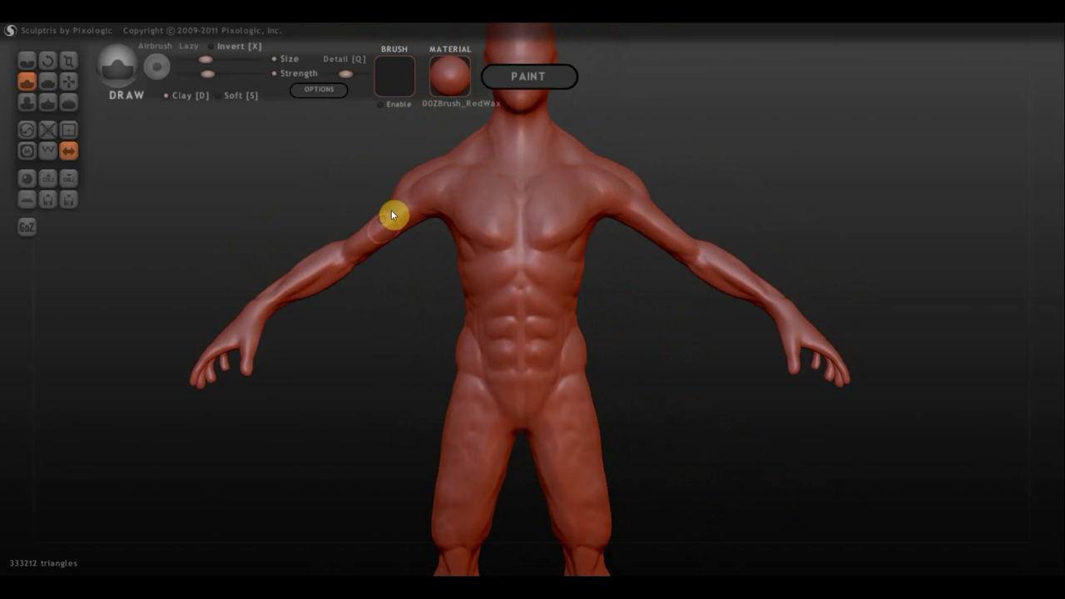
pyautogui.moveTo(393, 214); pyautogui.dragTo(383, 236)
# Frame the arm in a close side view and sculpt a raised ridge along the forearm.
pyautogui.moveTo(655, 270); pyautogui.dragTo(594, 183)
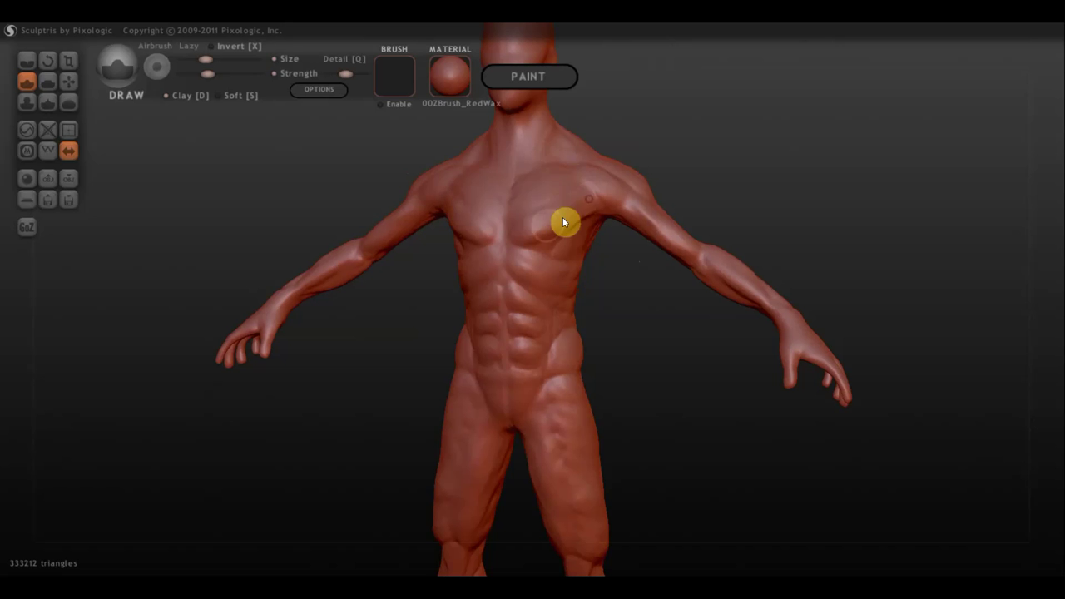
pyautogui.moveTo(598, 202)
pyautogui.mouseDown(button='right')
pyautogui.moveTo(588, 190)
pyautogui.moveTo(499, 192)
pyautogui.mouseUp(button='right')
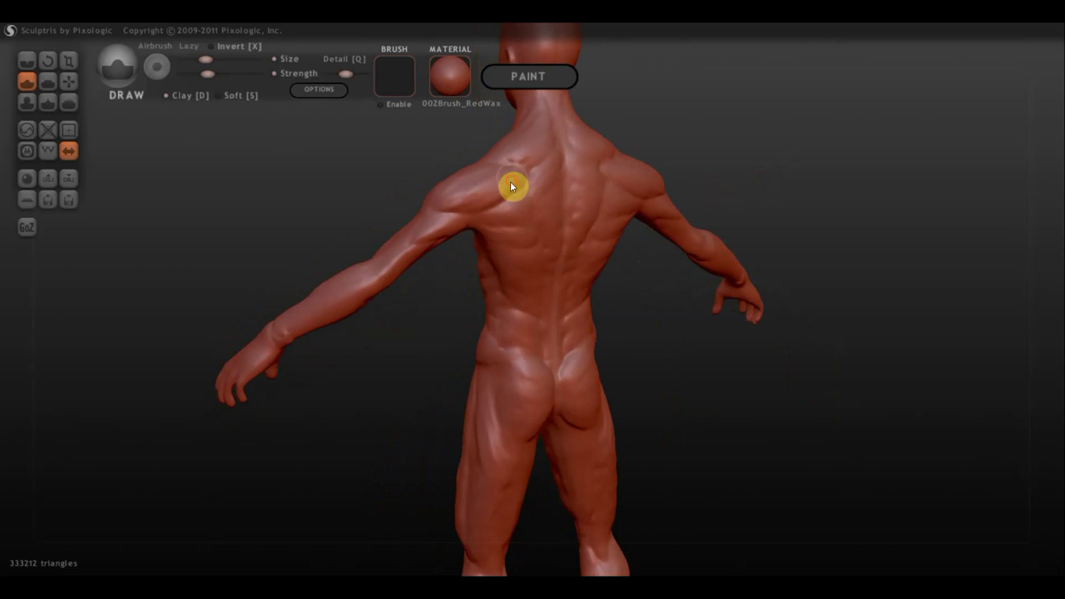
pyautogui.moveTo(702, 138)
pyautogui.mouseDown(button='right')
pyautogui.moveTo(718, 219)
pyautogui.moveTo(690, 263)
pyautogui.moveTo(524, 243)
pyautogui.mouseUp(button='right')
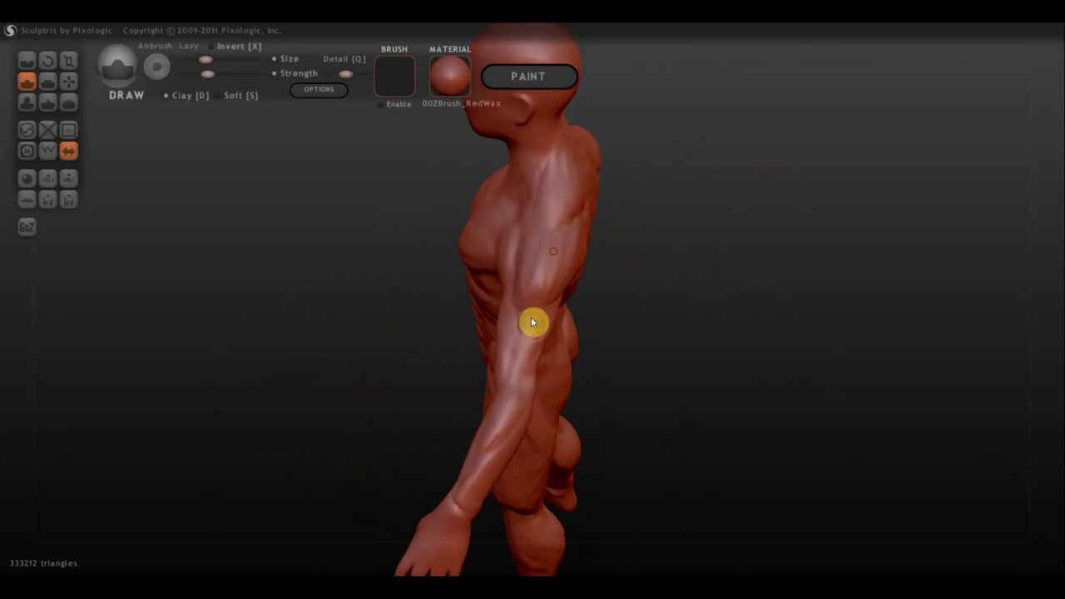
pyautogui.moveTo(533, 327)
pyautogui.mouseDown(button='right')
pyautogui.moveTo(677, 219)
pyautogui.moveTo(707, 369)
pyautogui.moveTo(687, 259)
pyautogui.moveTo(703, 331)
pyautogui.mouseUp(button='right')
pyautogui.scroll(5, 701, 331)
pyautogui.moveTo(765, 231); pyautogui.dragTo(694, 447, button='right')
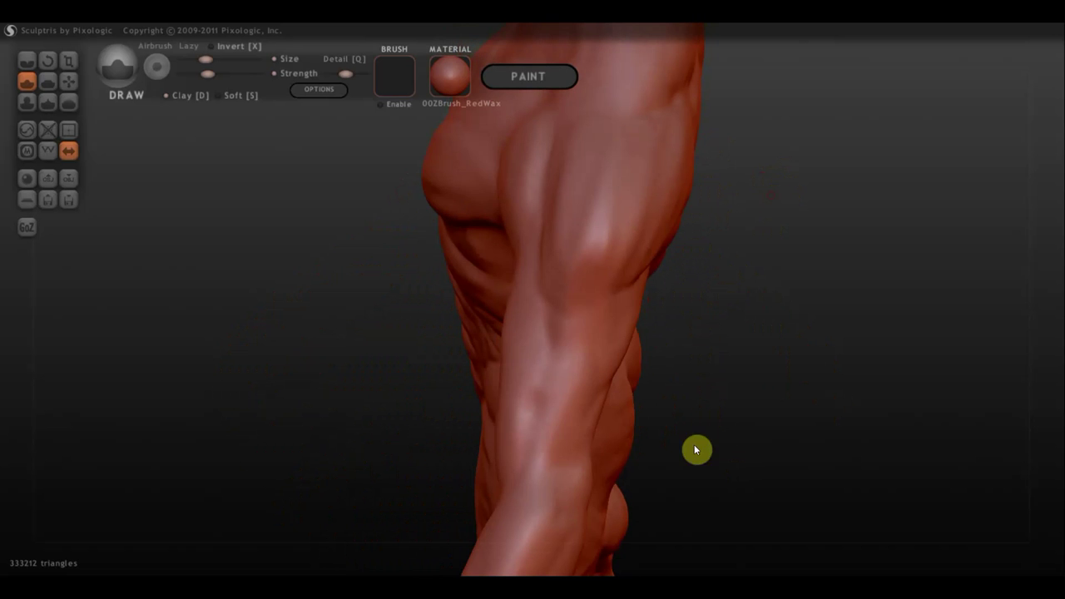
pyautogui.moveTo(587, 326)
pyautogui.mouseDown()
pyautogui.moveTo(608, 318)
pyautogui.moveTo(563, 425)
pyautogui.mouseUp()
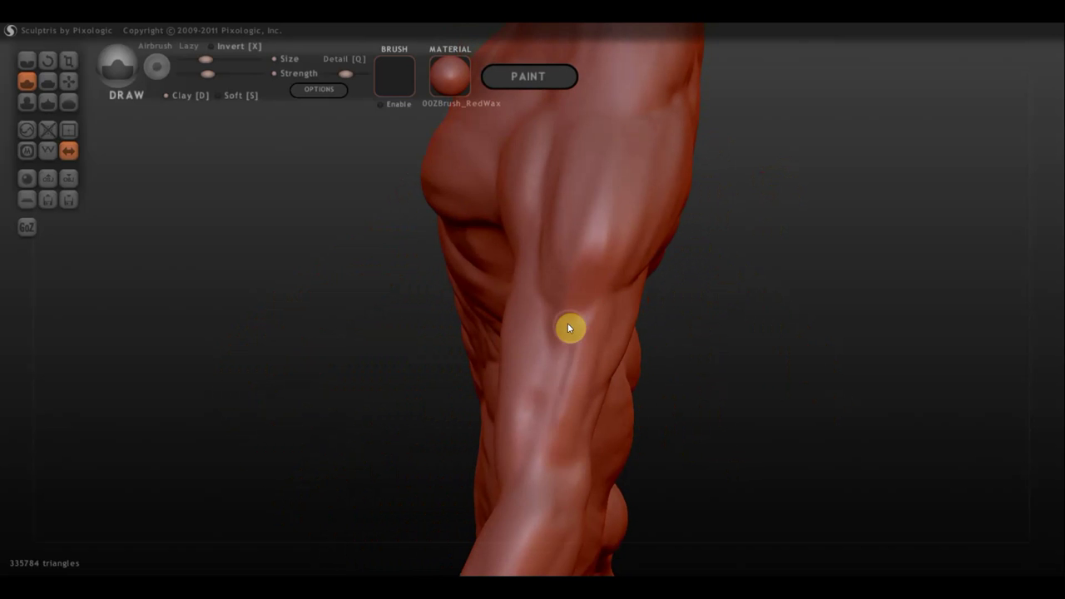
pyautogui.moveTo(571, 325); pyautogui.dragTo(563, 369)
pyautogui.moveTo(587, 316); pyautogui.dragTo(568, 403)
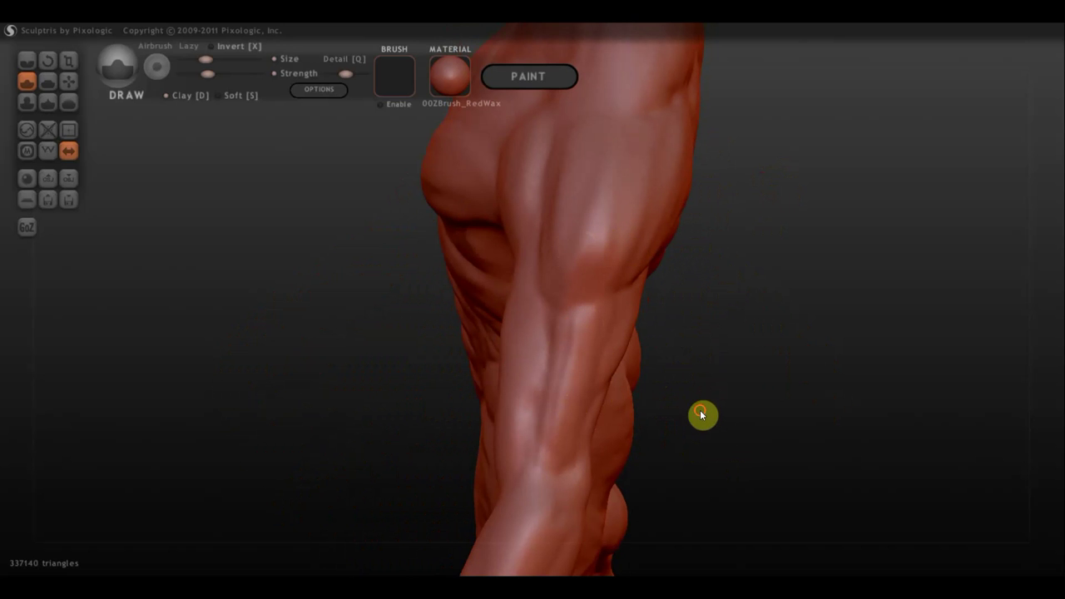
# Add detail to the upper forearm and define the upper arm near the shoulder.
pyautogui.moveTo(702, 413); pyautogui.dragTo(706, 375)
pyautogui.moveTo(613, 277)
pyautogui.mouseDown()
pyautogui.moveTo(610, 295)
pyautogui.moveTo(579, 314)
pyautogui.moveTo(575, 305)
pyautogui.moveTo(569, 347)
pyautogui.mouseUp()
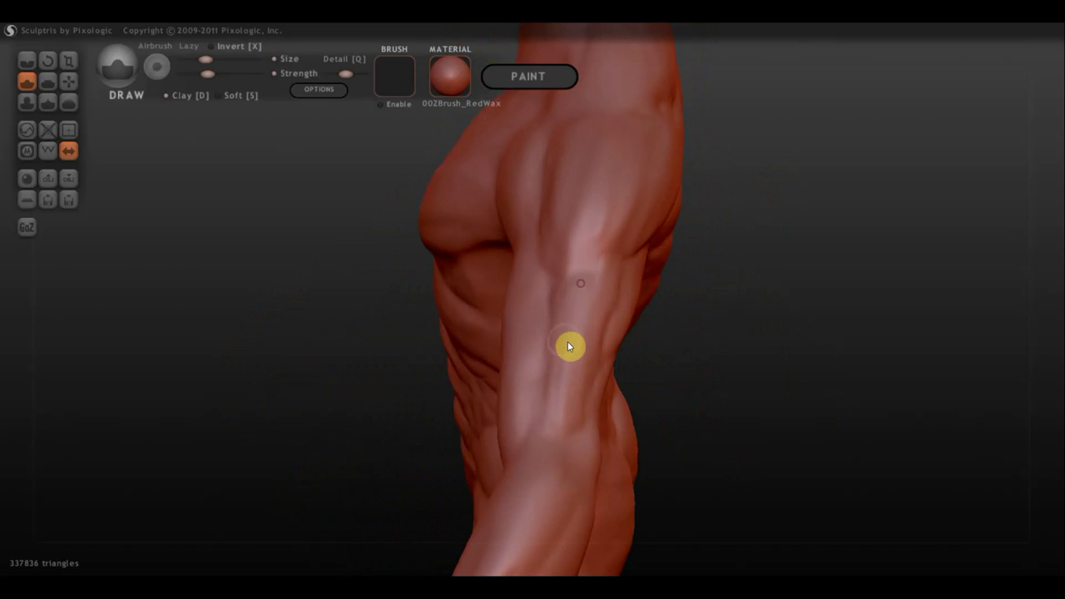
pyautogui.moveTo(760, 335)
pyautogui.mouseDown()
pyautogui.moveTo(642, 333)
pyautogui.moveTo(562, 291)
pyautogui.moveTo(535, 290)
pyautogui.mouseUp()
pyautogui.moveTo(445, 313)
pyautogui.mouseDown()
pyautogui.moveTo(540, 281)
pyautogui.moveTo(510, 287)
pyautogui.moveTo(532, 271)
pyautogui.moveTo(433, 320)
pyautogui.moveTo(468, 316)
pyautogui.moveTo(428, 347)
pyautogui.mouseUp()
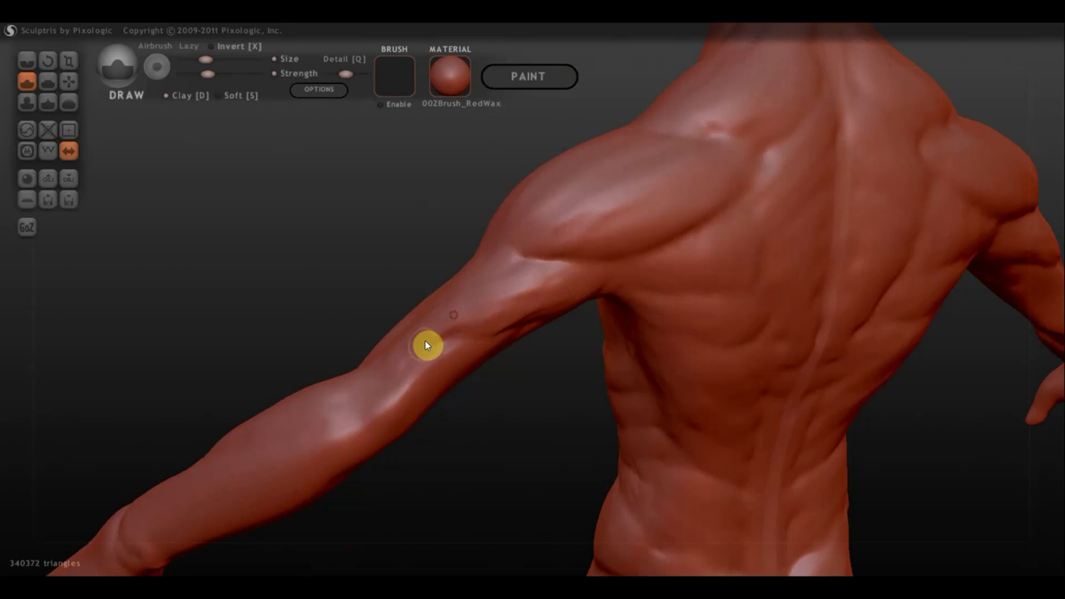
# Refine the armpit junction and sculpt the upper back around and below the shoulder blade.
pyautogui.moveTo(605, 302)
pyautogui.mouseDown()
pyautogui.moveTo(554, 288)
pyautogui.moveTo(616, 290)
pyautogui.mouseUp()
pyautogui.moveTo(694, 304)
pyautogui.mouseDown(button='right')
pyautogui.moveTo(879, 397)
pyautogui.moveTo(624, 281)
pyautogui.mouseUp(button='right')
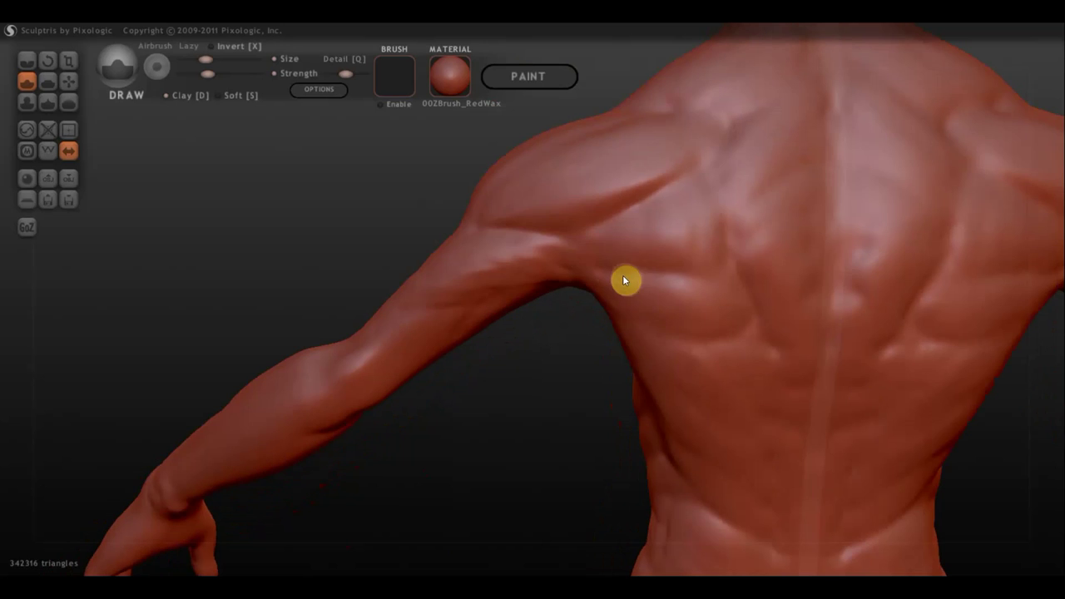
pyautogui.moveTo(584, 248)
pyautogui.mouseDown()
pyautogui.moveTo(718, 266)
pyautogui.moveTo(701, 254)
pyautogui.moveTo(701, 215)
pyautogui.moveTo(715, 208)
pyautogui.moveTo(642, 224)
pyautogui.moveTo(686, 251)
pyautogui.moveTo(628, 282)
pyautogui.moveTo(706, 283)
pyautogui.moveTo(613, 290)
pyautogui.moveTo(684, 311)
pyautogui.moveTo(746, 304)
pyautogui.moveTo(601, 280)
pyautogui.moveTo(653, 329)
pyautogui.moveTo(742, 333)
pyautogui.moveTo(643, 316)
pyautogui.moveTo(713, 336)
pyautogui.mouseUp()
pyautogui.moveTo(624, 296)
pyautogui.mouseDown()
pyautogui.moveTo(732, 330)
pyautogui.moveTo(651, 307)
pyautogui.moveTo(699, 388)
pyautogui.mouseUp()
# Review the back from three-quarter and side views, then dab a small bump on the upper back.
pyautogui.scroll(-5, 1016, 505)
pyautogui.scroll(-1, 900, 325)
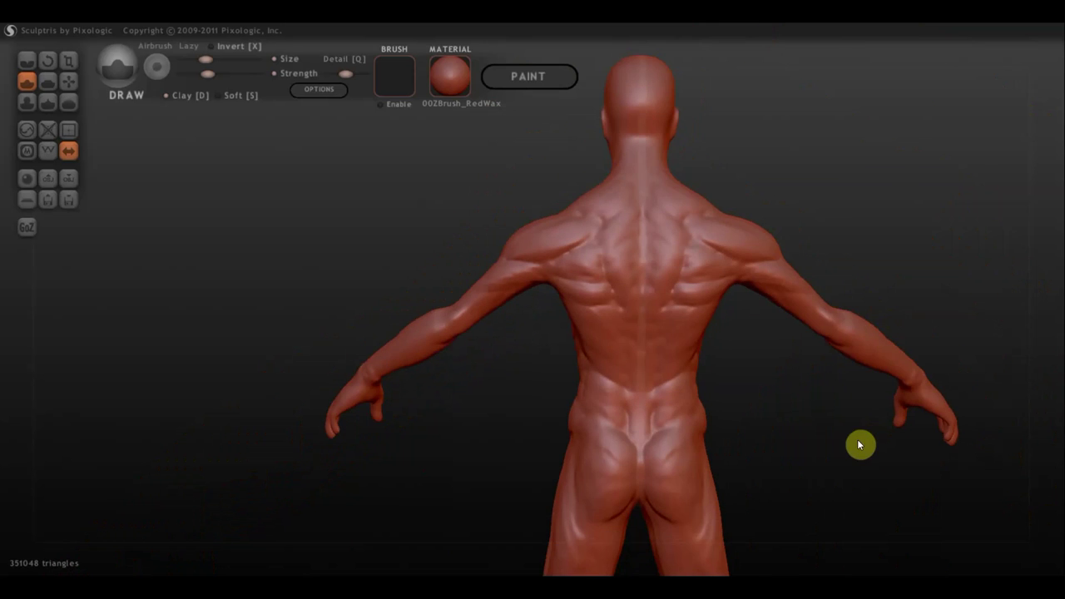
pyautogui.scroll(-1, 857, 439)
pyautogui.scroll(1, 814, 365)
pyautogui.moveTo(817, 391)
pyautogui.mouseDown()
pyautogui.moveTo(770, 366)
pyautogui.moveTo(751, 371)
pyautogui.moveTo(677, 229)
pyautogui.mouseUp()
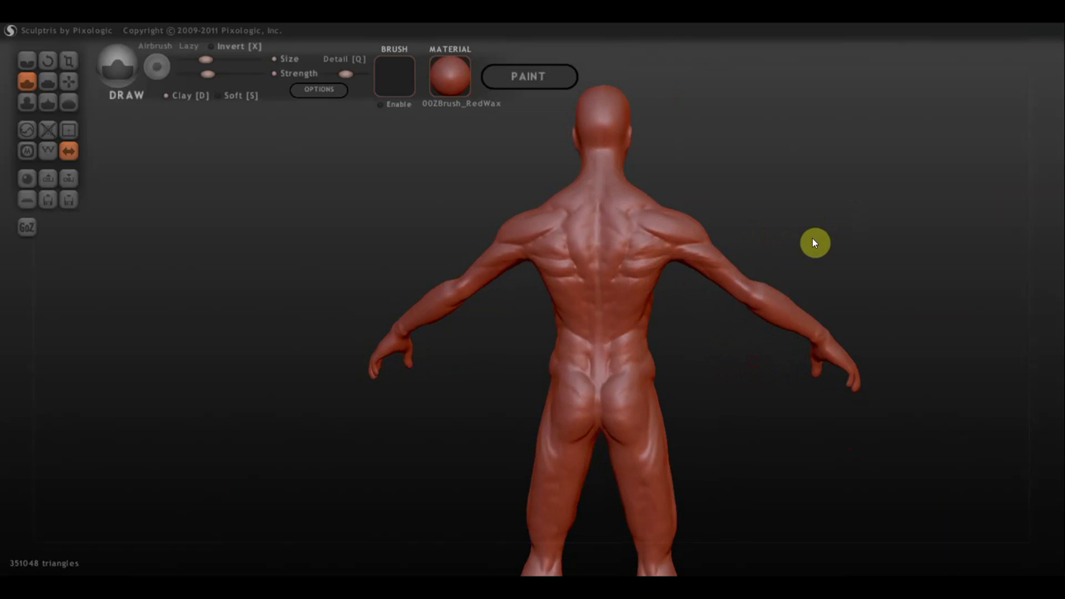
pyautogui.moveTo(814, 242)
pyautogui.mouseDown()
pyautogui.moveTo(774, 224)
pyautogui.moveTo(735, 260)
pyautogui.mouseUp()
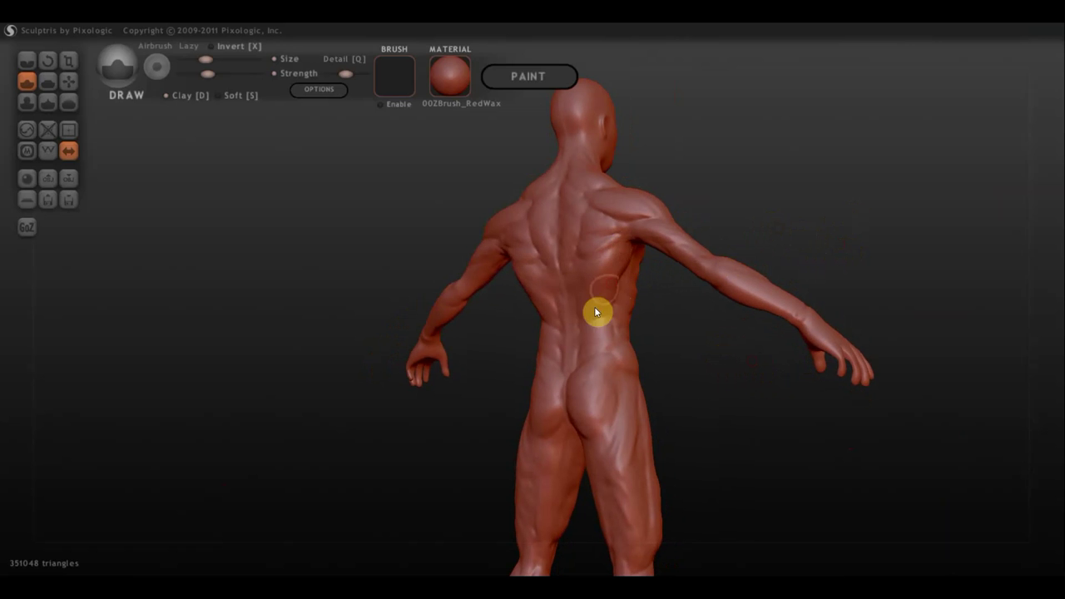
pyautogui.moveTo(687, 311); pyautogui.dragTo(777, 313)
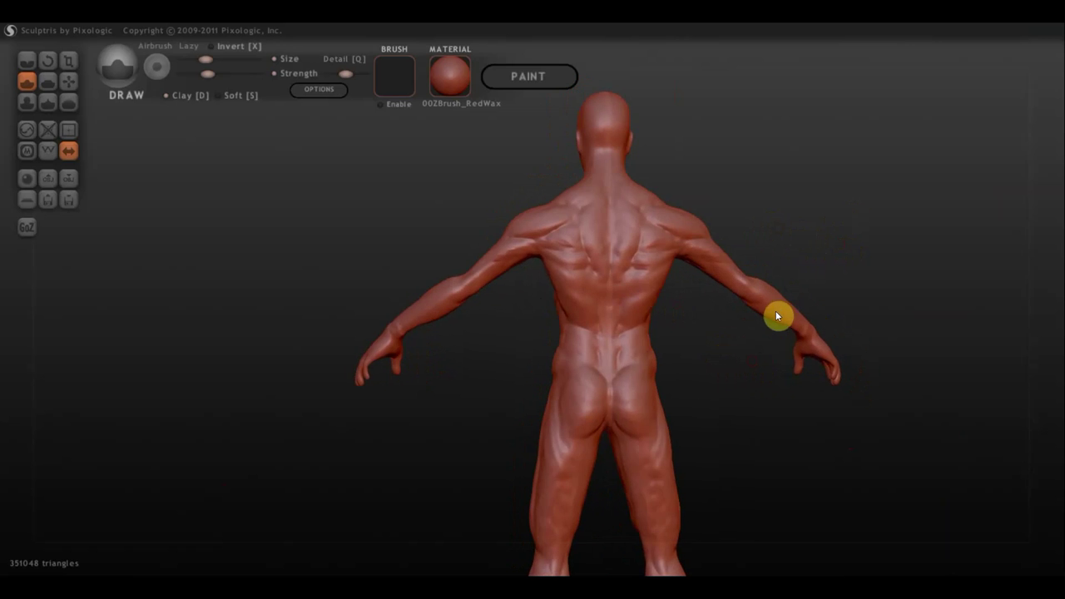
pyautogui.moveTo(654, 324); pyautogui.dragTo(649, 266)
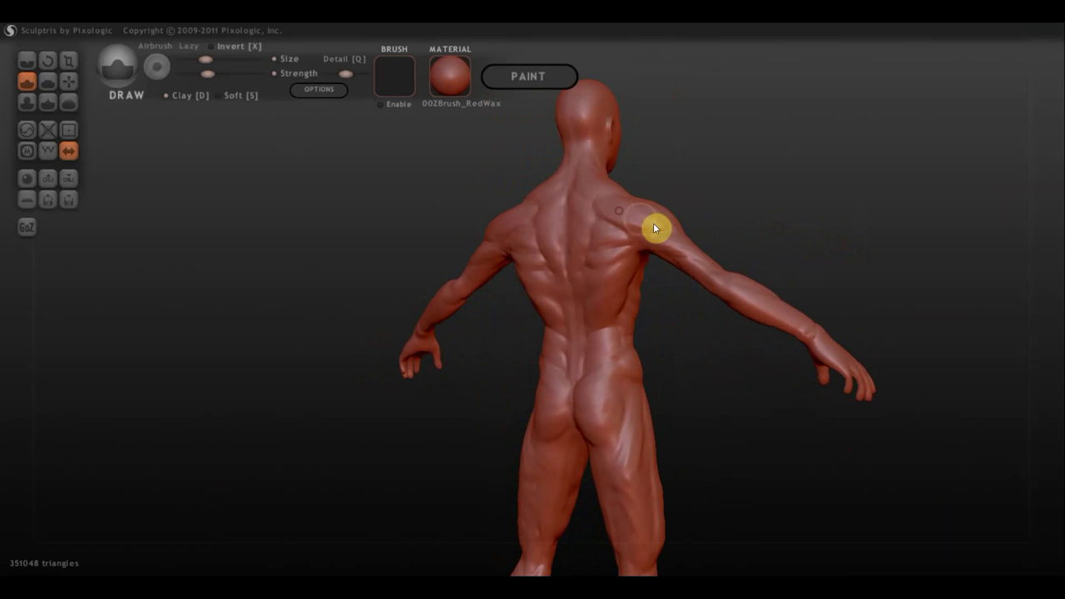
pyautogui.moveTo(721, 202); pyautogui.dragTo(779, 216)
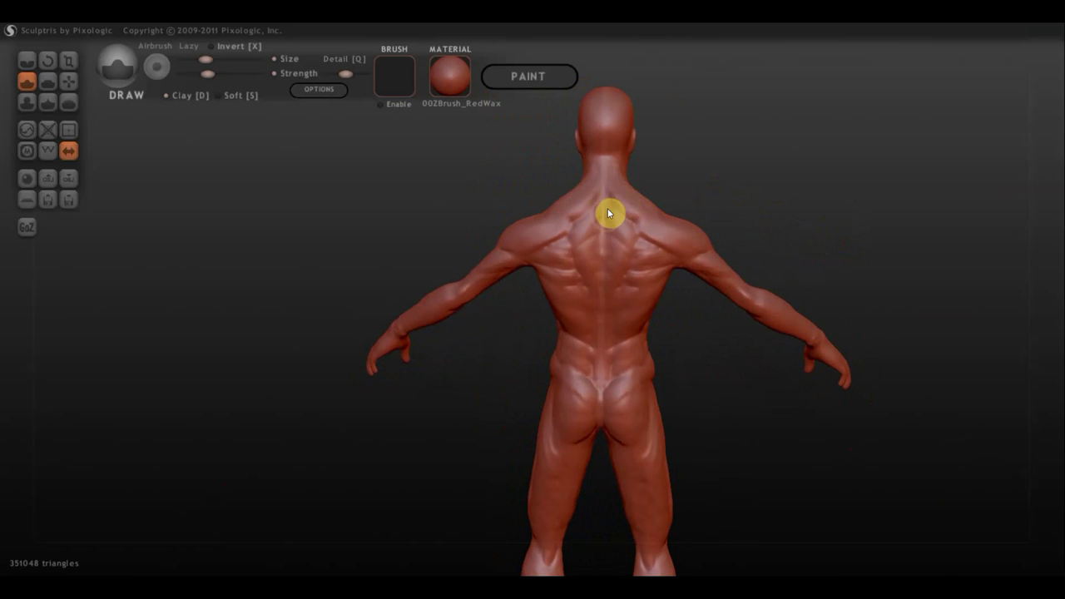
pyautogui.click(608, 252)
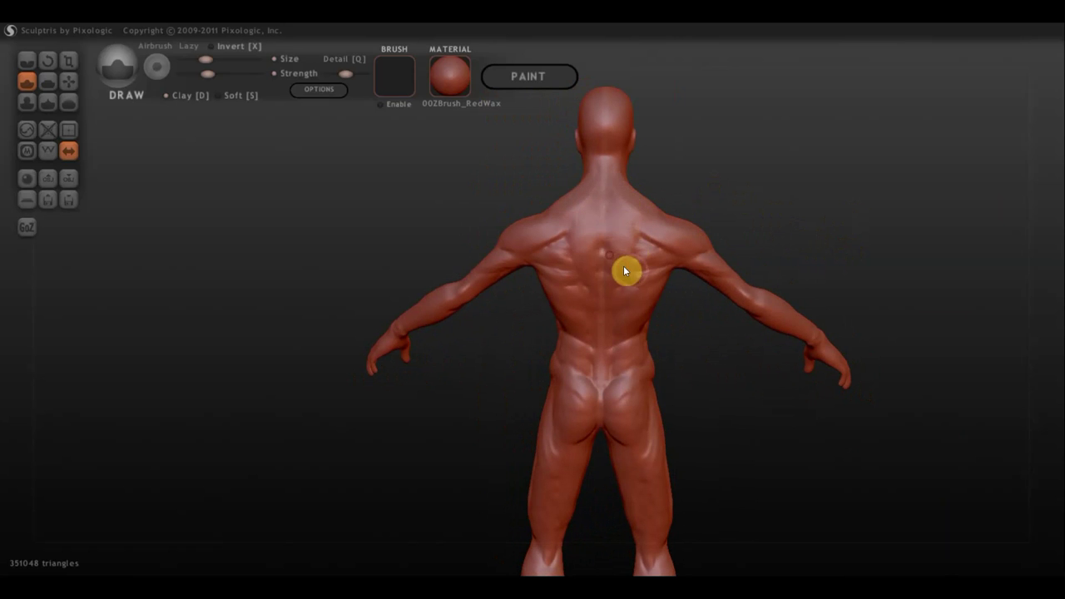
pyautogui.moveTo(717, 206); pyautogui.dragTo(740, 188)
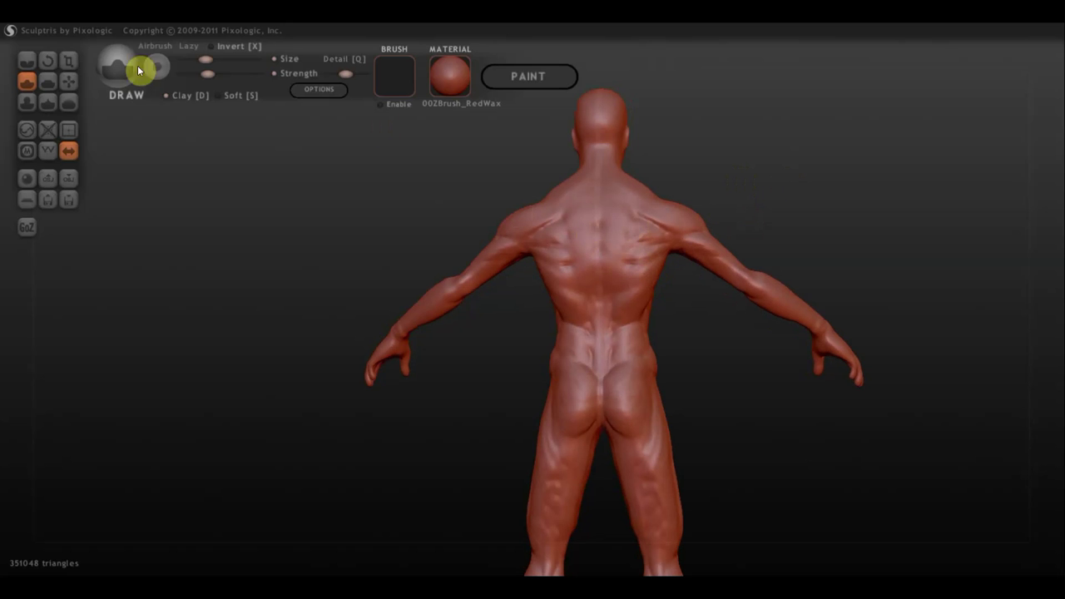
# With the Crease brush, crease the upper back below the shoulder, undoing one stray mark.
pyautogui.click(27, 61)
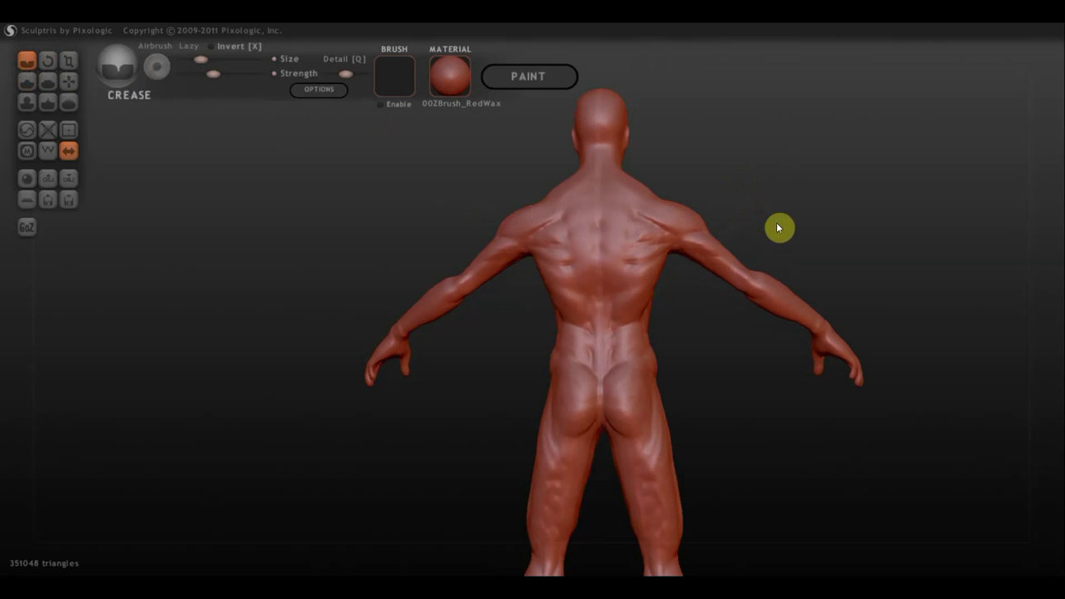
pyautogui.keyDown('alt'); pyautogui.moveTo(778, 227); pyautogui.dragTo(698, 266); pyautogui.keyUp('alt')
pyautogui.scroll(3, 704, 265)
pyautogui.scroll(-2, 699, 250)
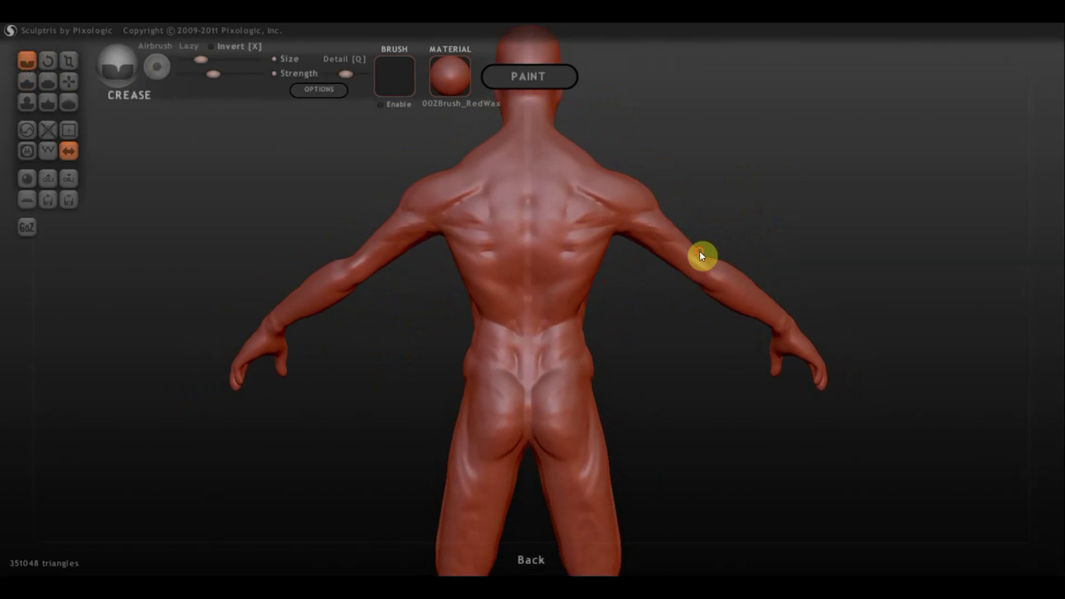
pyautogui.moveTo(580, 180); pyautogui.dragTo(558, 275)
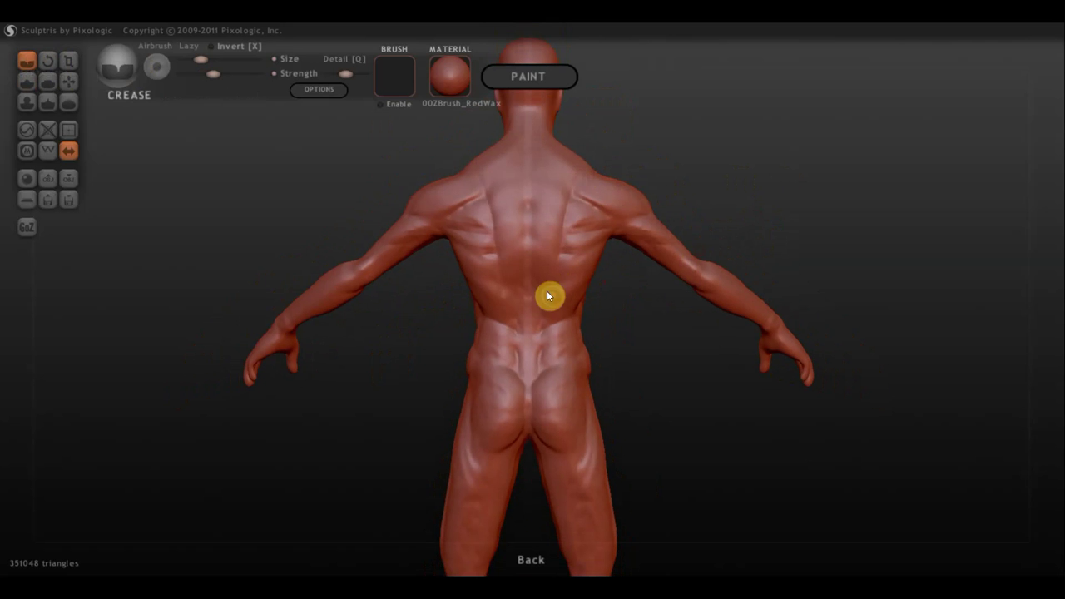
pyautogui.moveTo(499, 235); pyautogui.dragTo(513, 284)
pyautogui.hotkey('ctrl', 'z')
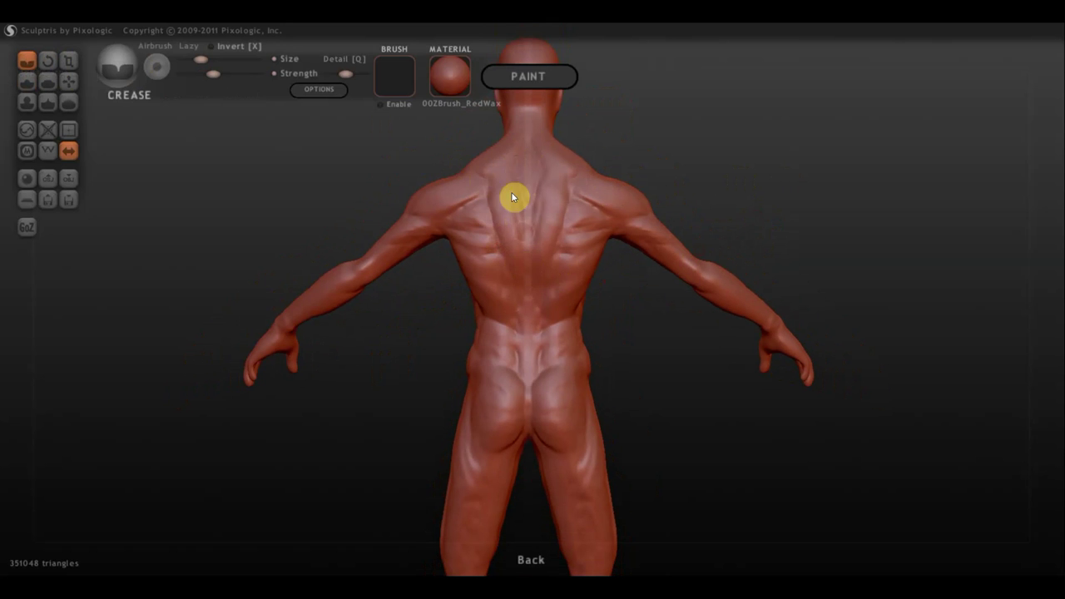
# Carve a crease along the lower back and a short one above the hip.
pyautogui.moveTo(779, 178); pyautogui.dragTo(697, 202)
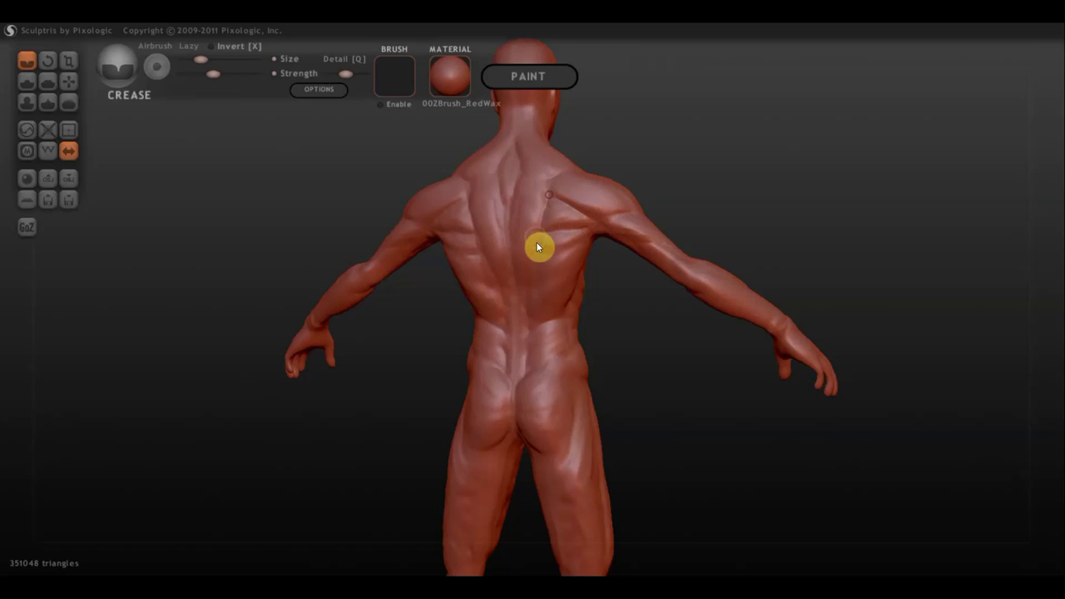
pyautogui.moveTo(616, 275)
pyautogui.mouseDown()
pyautogui.moveTo(640, 281)
pyautogui.moveTo(565, 243)
pyautogui.mouseUp()
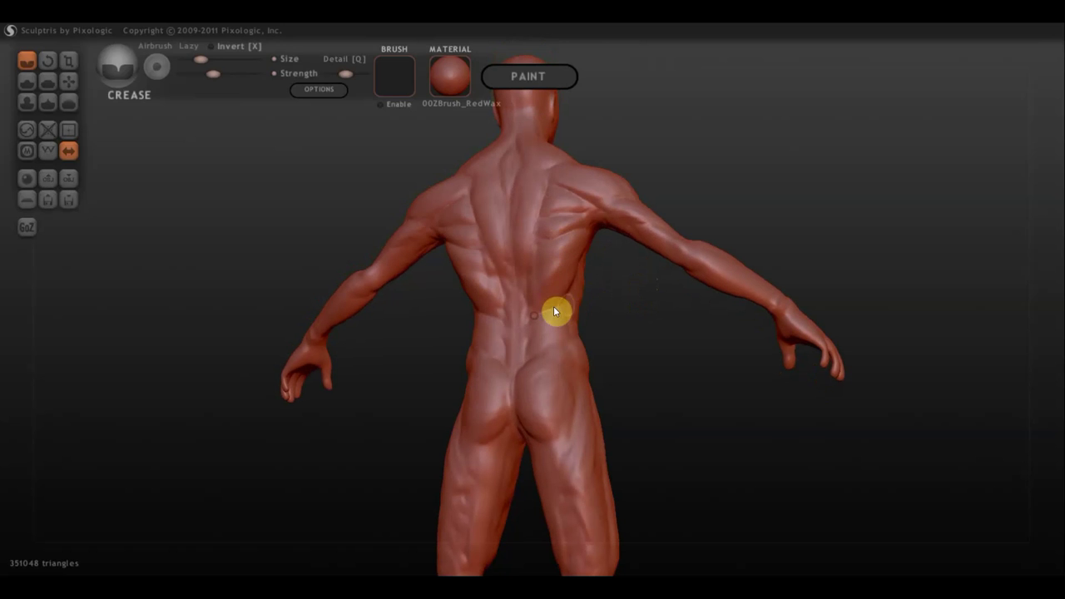
pyautogui.moveTo(618, 330); pyautogui.dragTo(563, 353)
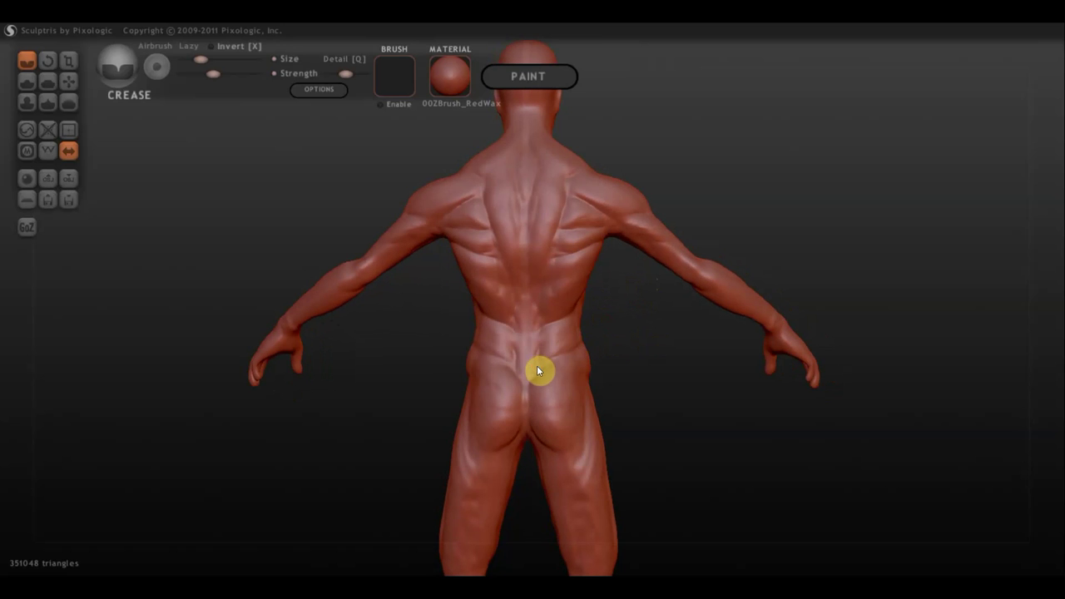
pyautogui.click(537, 327)
pyautogui.moveTo(551, 345)
pyautogui.mouseDown()
pyautogui.moveTo(582, 334)
pyautogui.moveTo(558, 361)
pyautogui.mouseUp()
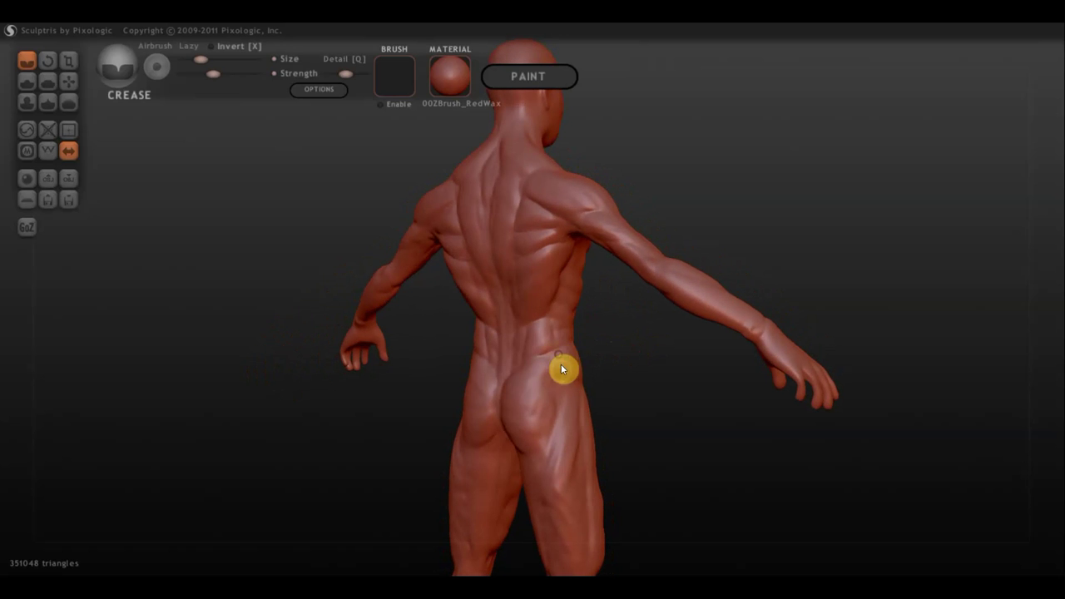
pyautogui.moveTo(554, 433); pyautogui.dragTo(550, 450)
# From the front, add two small crease details on the torso.
pyautogui.moveTo(660, 480)
pyautogui.mouseDown()
pyautogui.moveTo(418, 468)
pyautogui.moveTo(493, 401)
pyautogui.mouseUp()
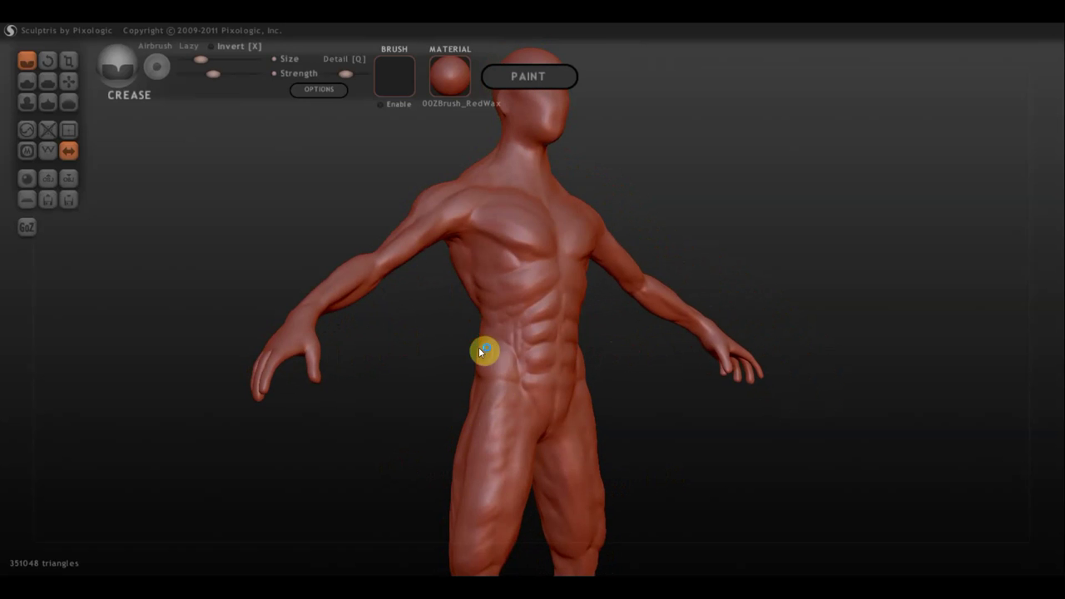
pyautogui.moveTo(654, 411); pyautogui.dragTo(573, 340)
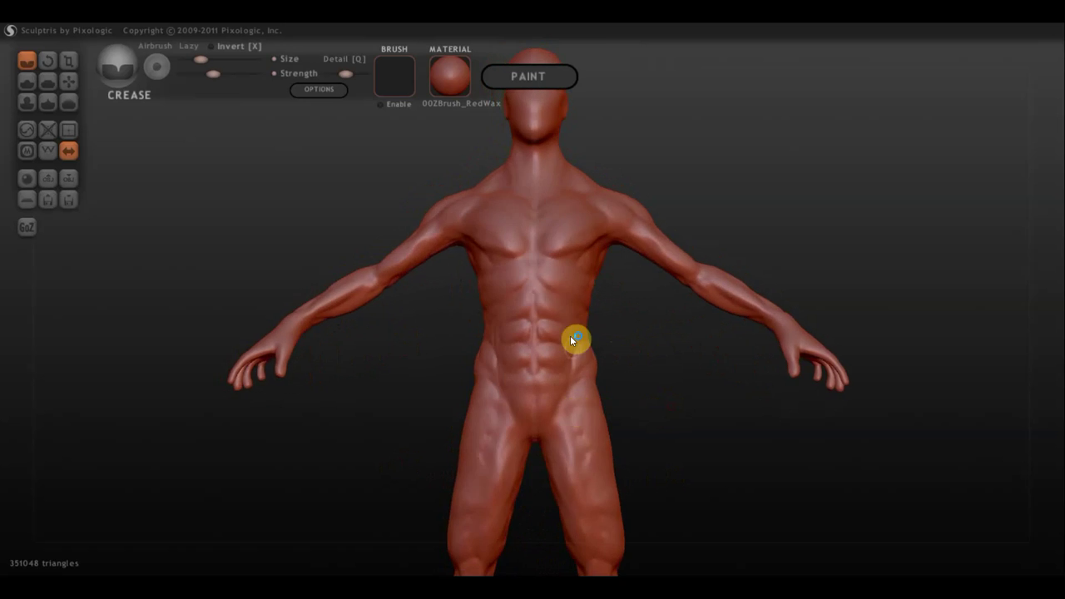
pyautogui.click(554, 254)
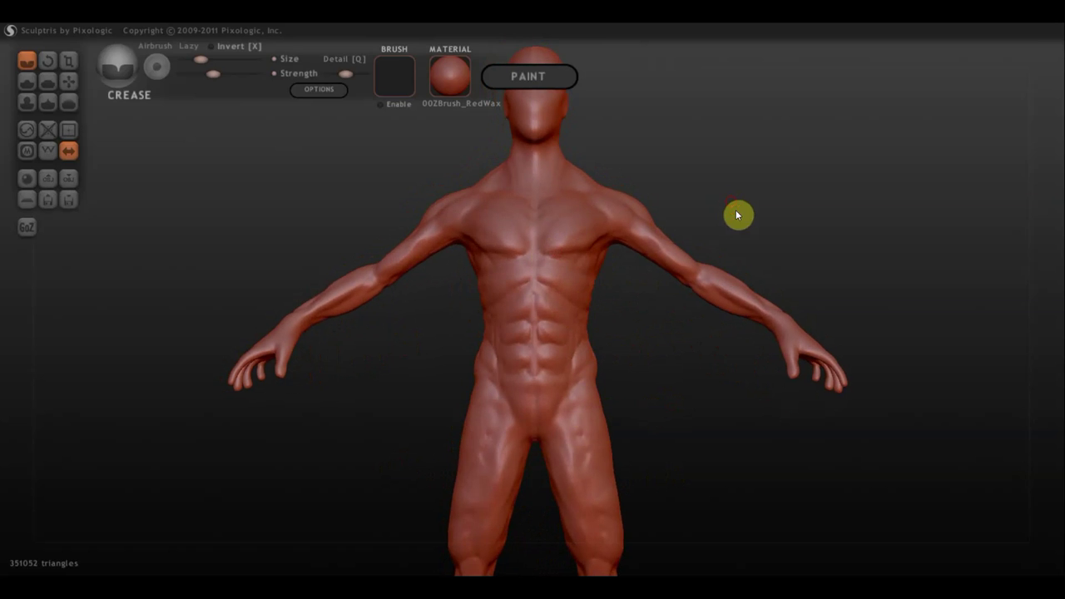
pyautogui.moveTo(737, 213)
pyautogui.mouseDown()
pyautogui.moveTo(720, 278)
pyautogui.moveTo(582, 188)
pyautogui.mouseUp()
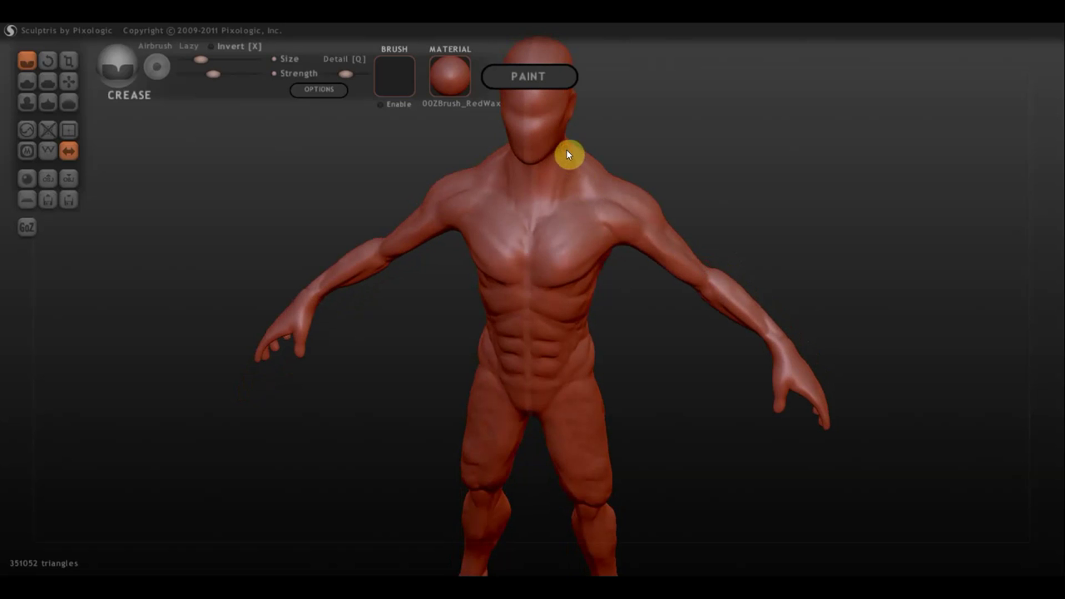
pyautogui.click(568, 156)
# Crease the muscle near the right shoulder, then check from behind and return to front view.
pyautogui.moveTo(625, 170)
pyautogui.mouseDown()
pyautogui.moveTo(563, 178)
pyautogui.moveTo(585, 231)
pyautogui.moveTo(535, 226)
pyautogui.mouseUp()
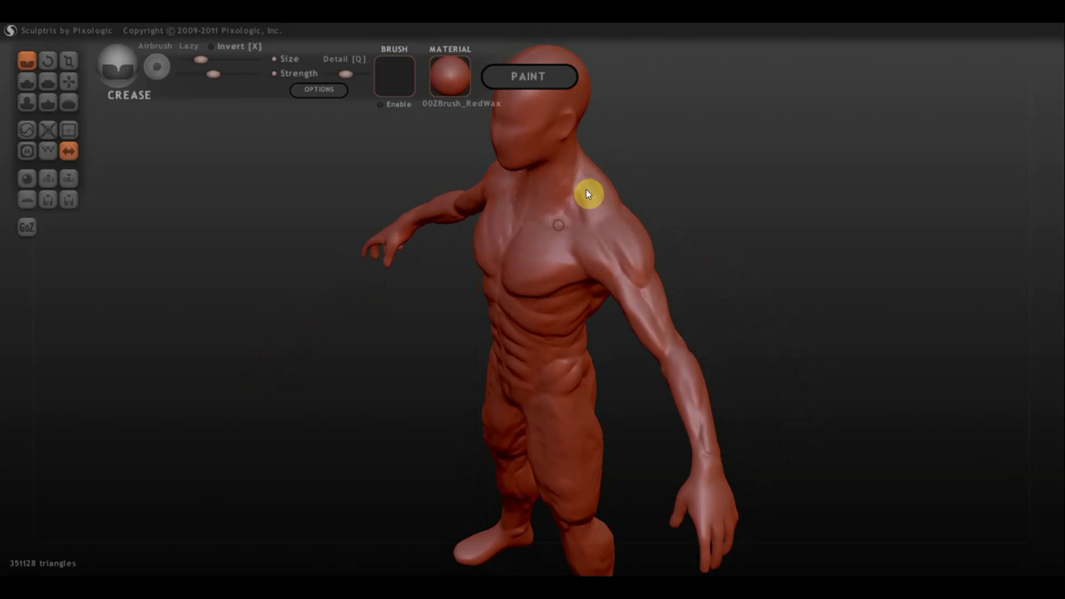
pyautogui.moveTo(598, 224)
pyautogui.mouseDown()
pyautogui.moveTo(598, 206)
pyautogui.moveTo(599, 221)
pyautogui.mouseUp()
pyautogui.moveTo(696, 192)
pyautogui.mouseDown()
pyautogui.moveTo(555, 228)
pyautogui.moveTo(566, 240)
pyautogui.moveTo(551, 271)
pyautogui.moveTo(535, 275)
pyautogui.moveTo(528, 256)
pyautogui.moveTo(534, 270)
pyautogui.moveTo(661, 266)
pyautogui.moveTo(521, 224)
pyautogui.moveTo(585, 167)
pyautogui.moveTo(212, 173)
pyautogui.mouseUp()
pyautogui.moveTo(708, 186)
pyautogui.mouseDown()
pyautogui.moveTo(756, 124)
pyautogui.moveTo(640, 283)
pyautogui.moveTo(600, 290)
pyautogui.mouseUp()
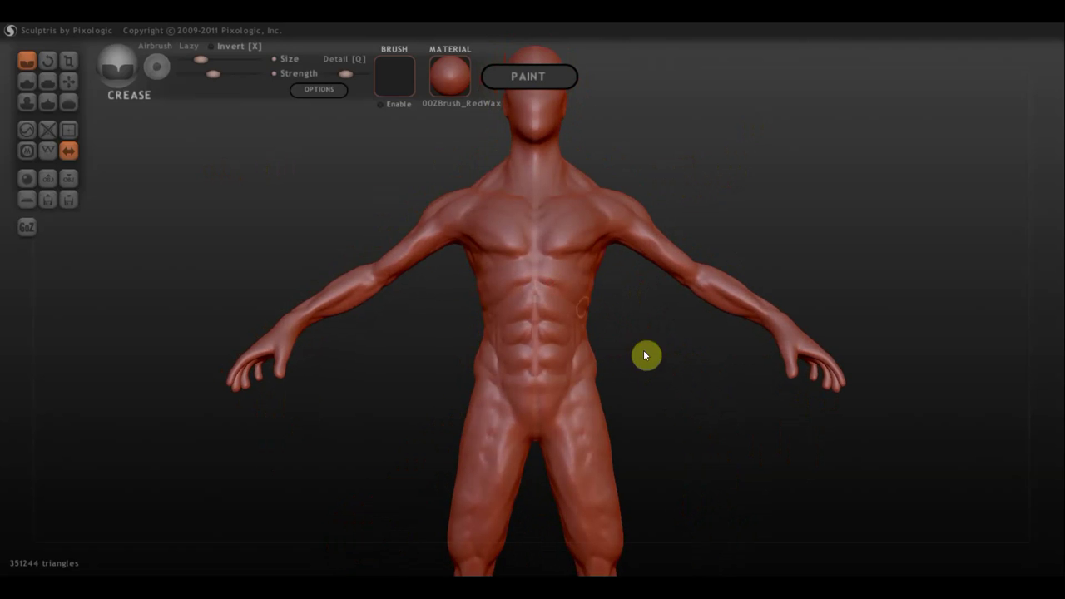
pyautogui.keyDown('shift'); pyautogui.moveTo(663, 388); pyautogui.dragTo(643, 266); pyautogui.keyUp('shift')
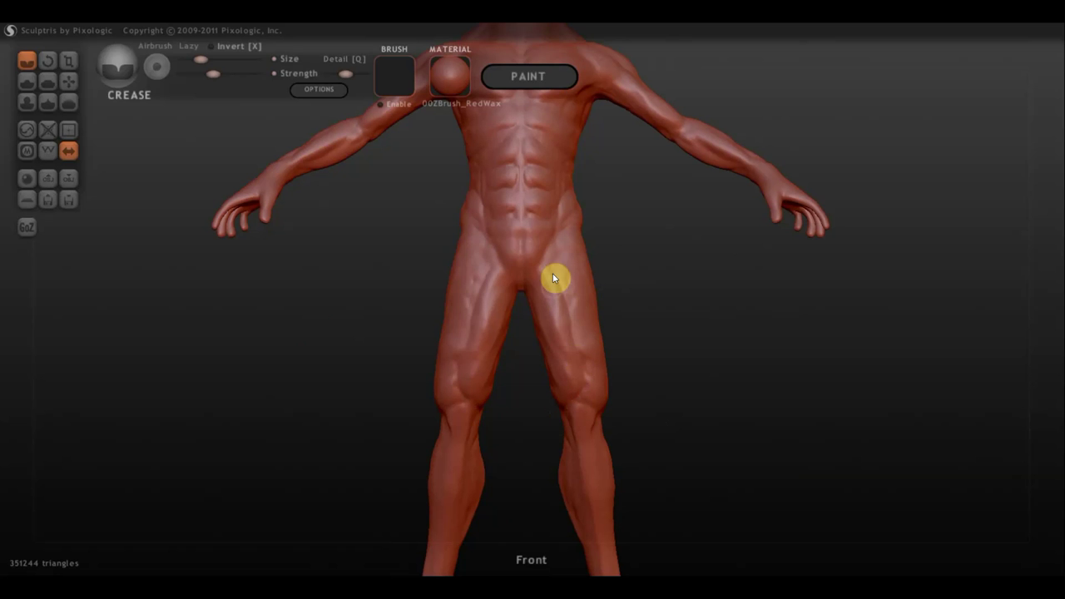
# Crease the left inner thigh and carve a crease down the thigh from the side.
pyautogui.click(536, 338)
pyautogui.moveTo(640, 293); pyautogui.dragTo(628, 304)
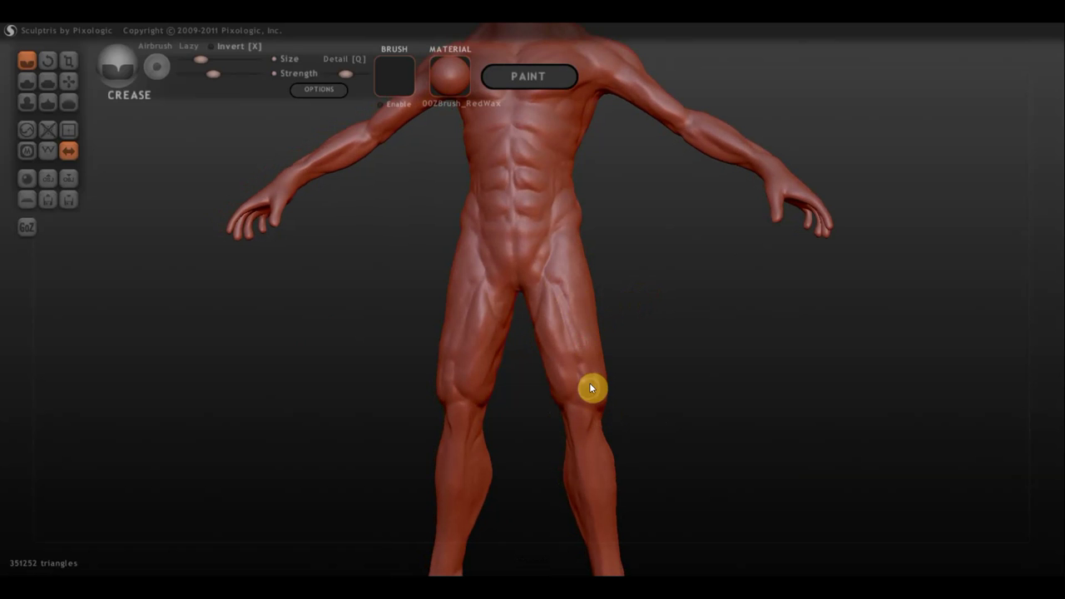
pyautogui.moveTo(648, 308); pyautogui.dragTo(604, 282)
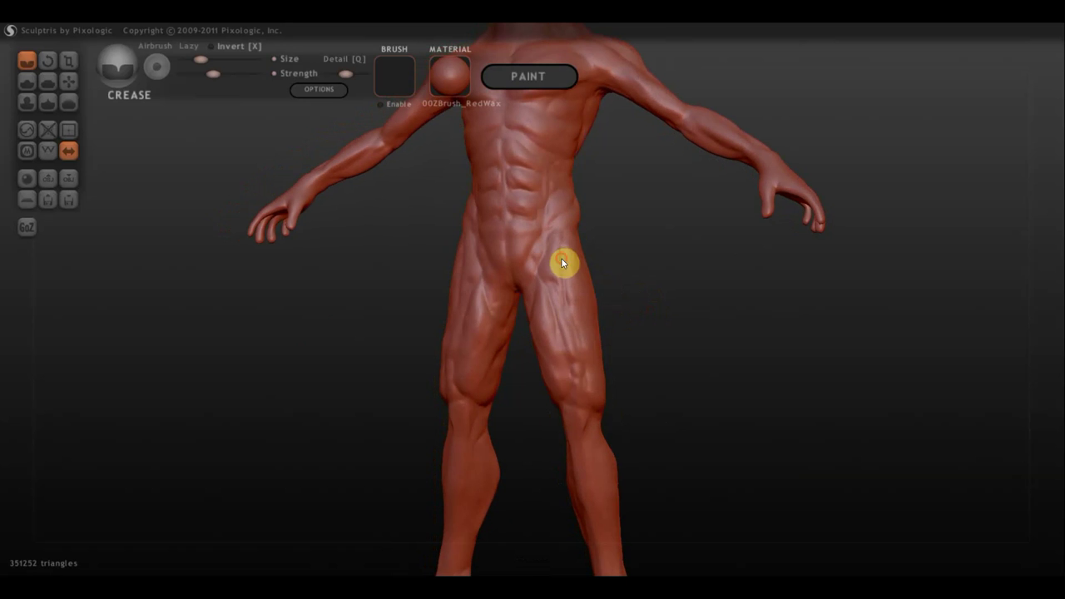
pyautogui.moveTo(718, 385); pyautogui.dragTo(603, 380)
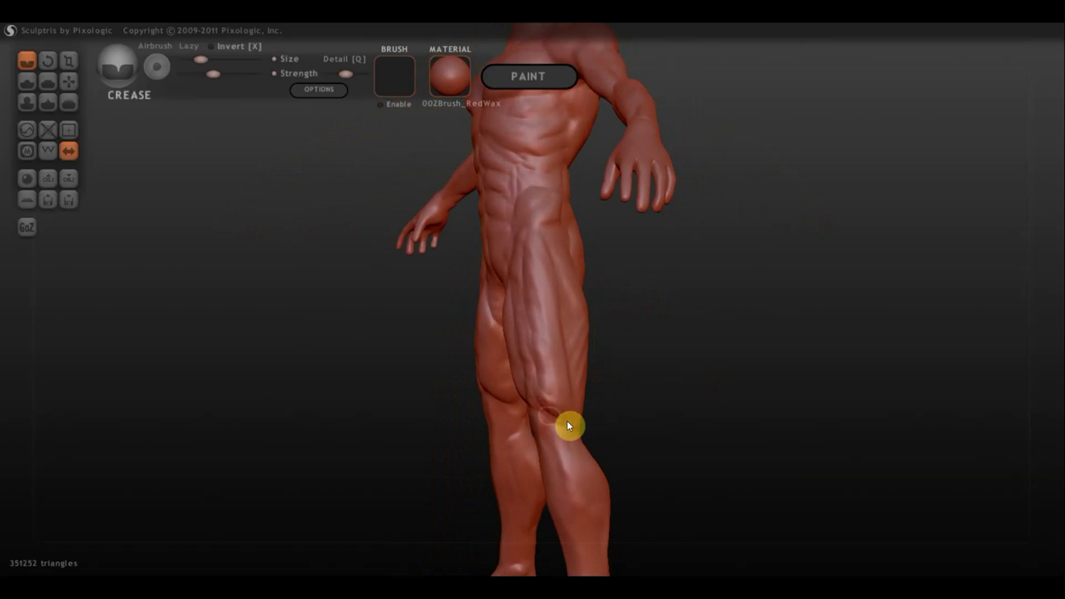
pyautogui.moveTo(694, 431); pyautogui.dragTo(550, 348)
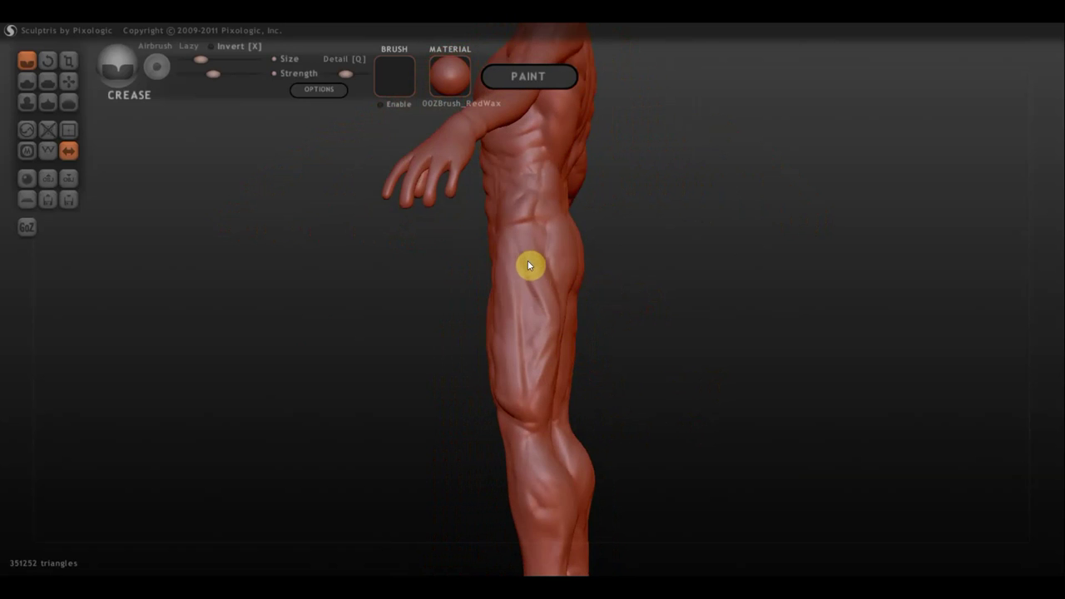
pyautogui.moveTo(522, 257); pyautogui.dragTo(518, 402)
# Dent the back of the left thigh with a small crease, then return to front view.
pyautogui.moveTo(657, 391); pyautogui.dragTo(519, 302)
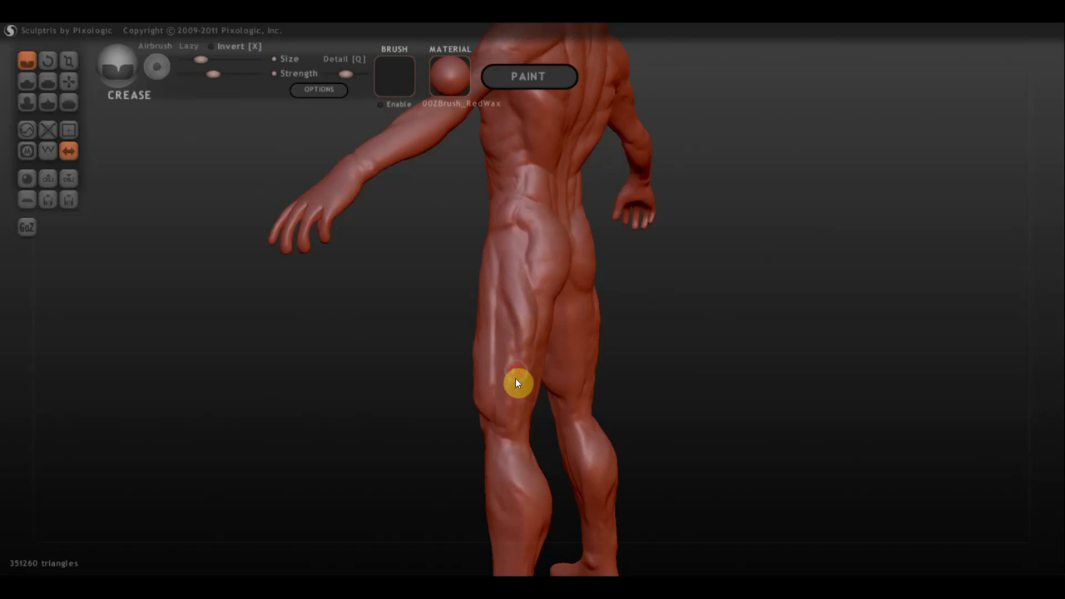
pyautogui.moveTo(715, 349)
pyautogui.mouseDown()
pyautogui.moveTo(577, 344)
pyautogui.moveTo(491, 305)
pyautogui.mouseUp()
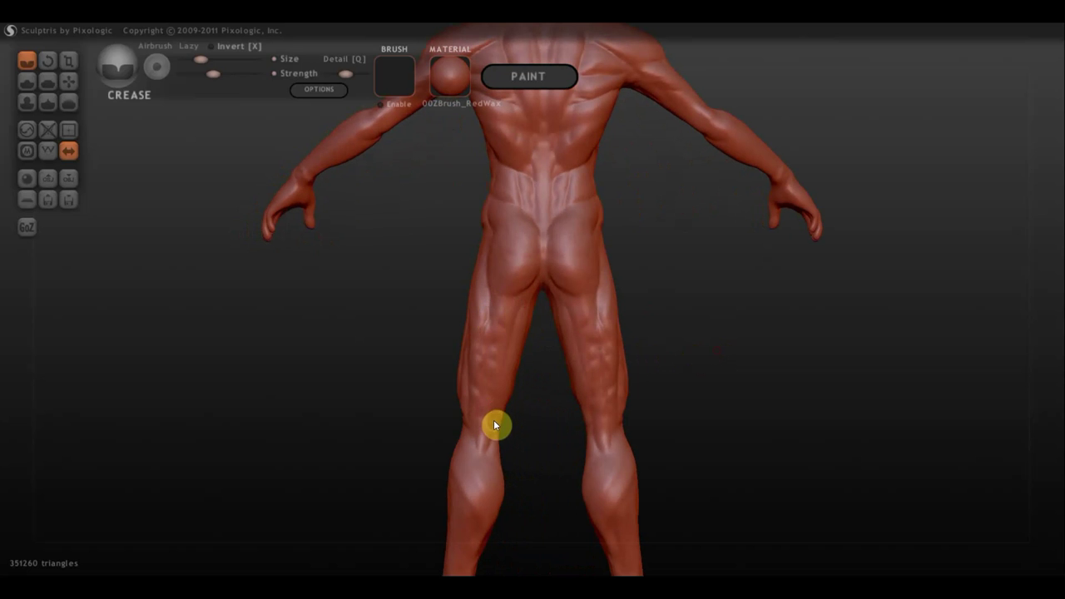
pyautogui.click(519, 308)
pyautogui.moveTo(702, 270); pyautogui.dragTo(464, 327)
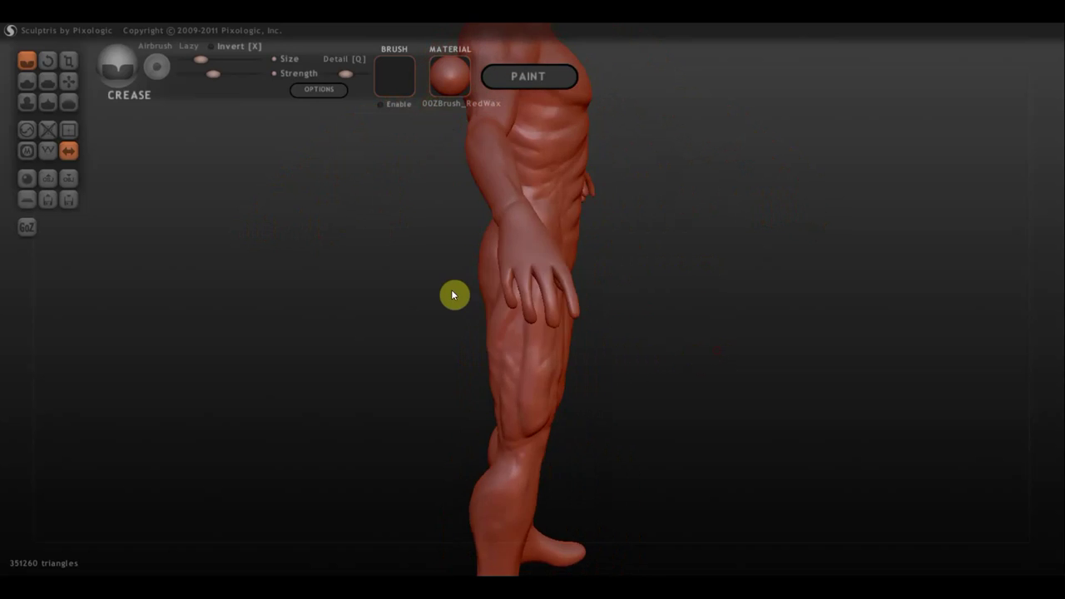
pyautogui.keyDown('shift'); pyautogui.moveTo(722, 424); pyautogui.dragTo(718, 442); pyautogui.keyUp('shift')
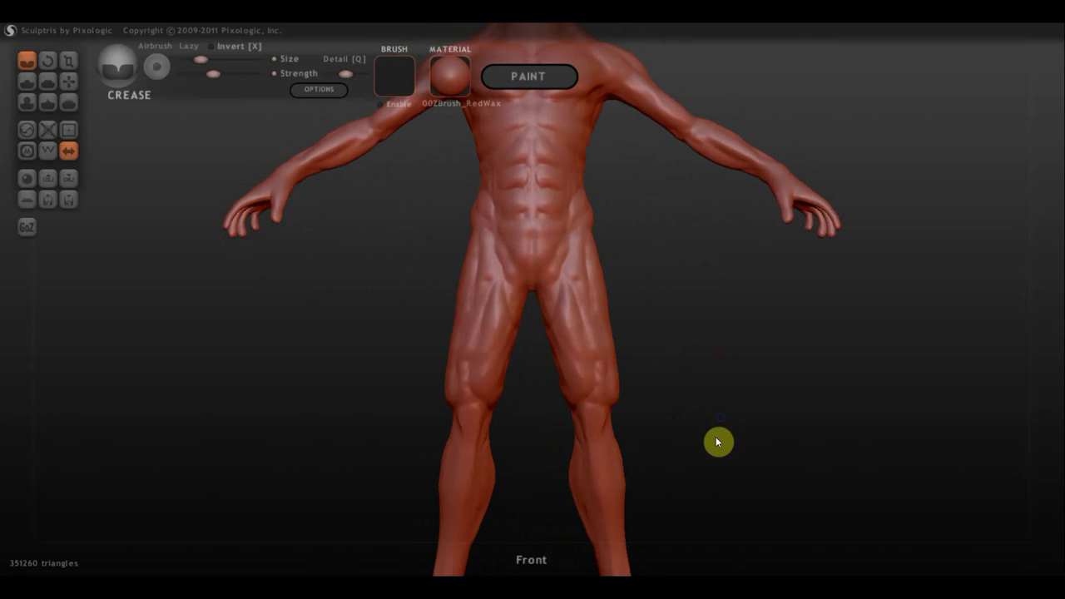
pyautogui.scroll(-3, 718, 464)
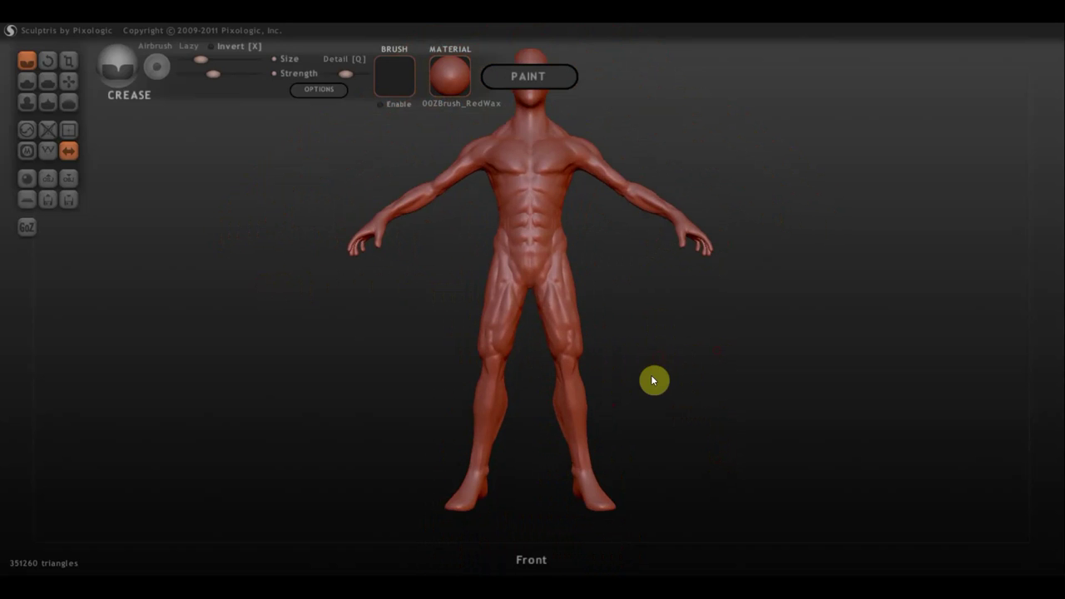
pyautogui.keyDown('alt'); pyautogui.moveTo(637, 402); pyautogui.dragTo(629, 364); pyautogui.keyUp('alt')
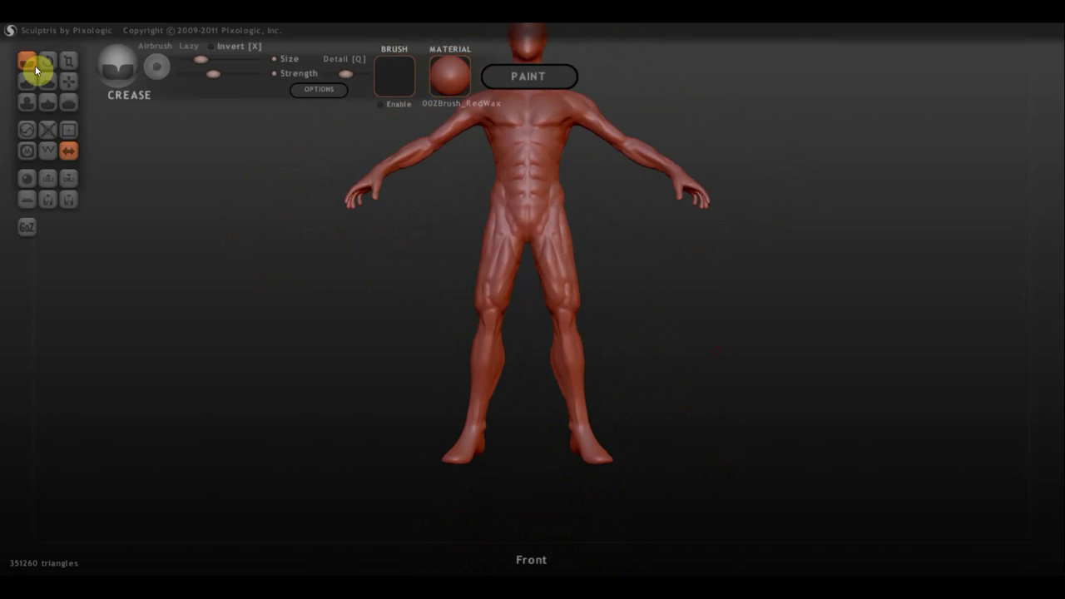
# Pull and reshape the left arm and thigh with the Grab brush, checking side and back.
pyautogui.click(69, 82)
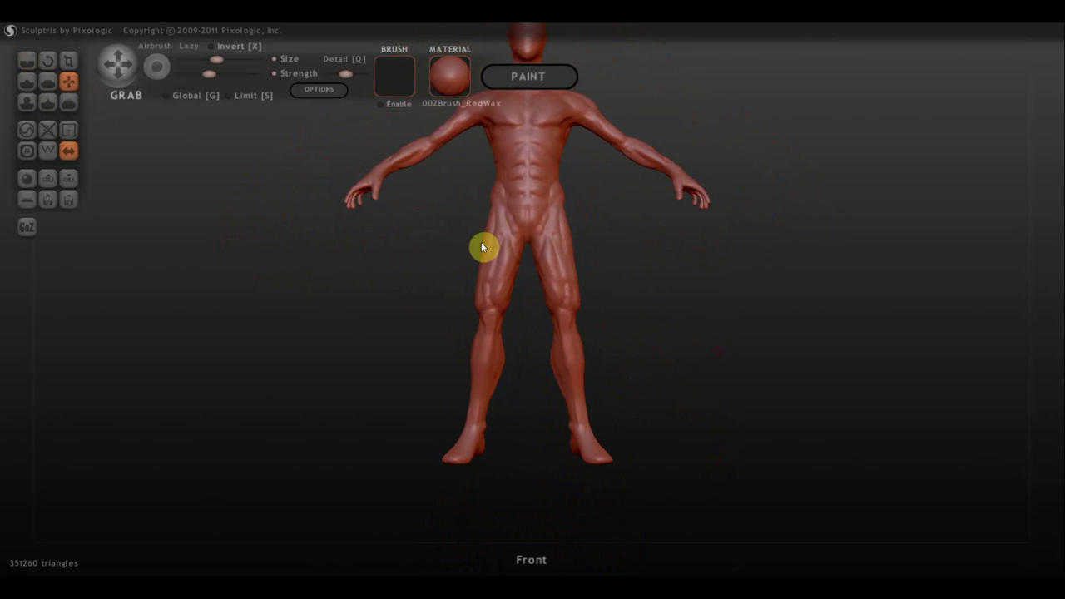
pyautogui.moveTo(482, 246); pyautogui.dragTo(481, 284)
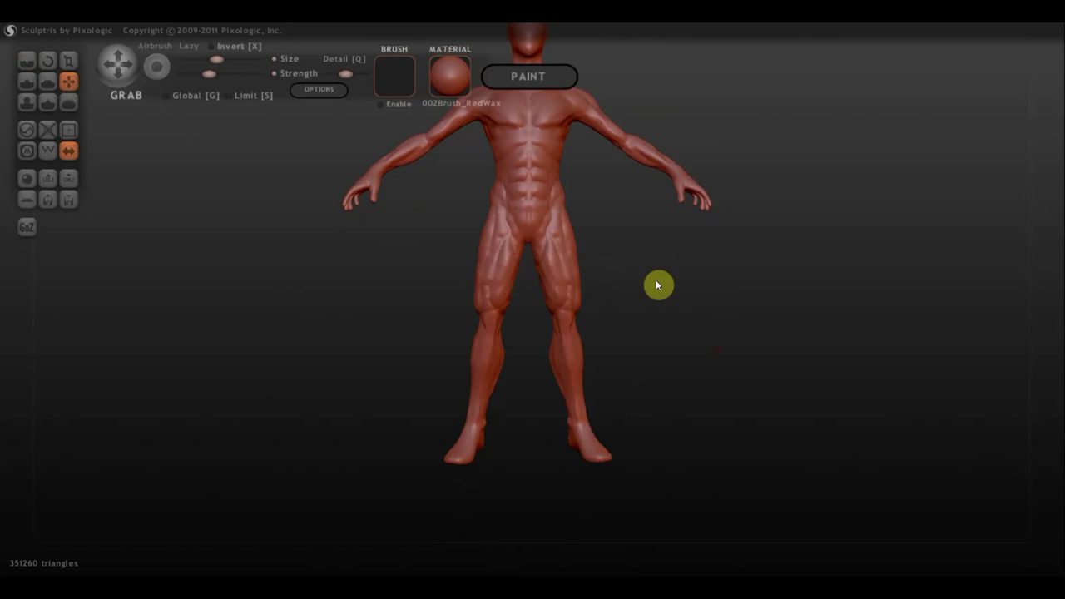
pyautogui.moveTo(658, 285)
pyautogui.mouseDown()
pyautogui.moveTo(585, 302)
pyautogui.moveTo(561, 292)
pyautogui.moveTo(626, 341)
pyautogui.moveTo(544, 312)
pyautogui.moveTo(652, 341)
pyautogui.moveTo(592, 234)
pyautogui.mouseUp()
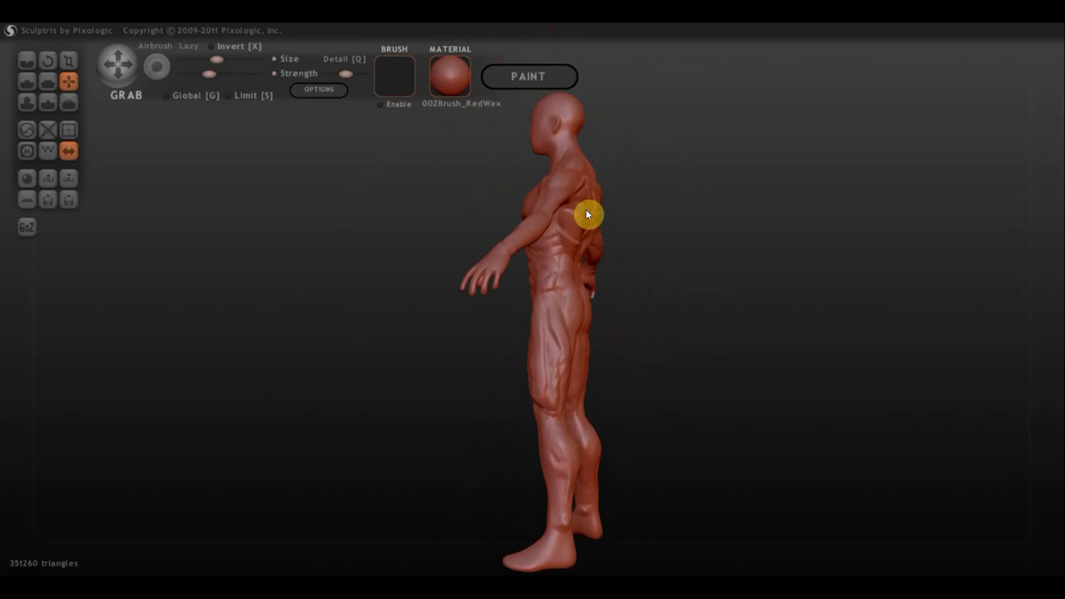
pyautogui.moveTo(733, 208); pyautogui.dragTo(407, 240)
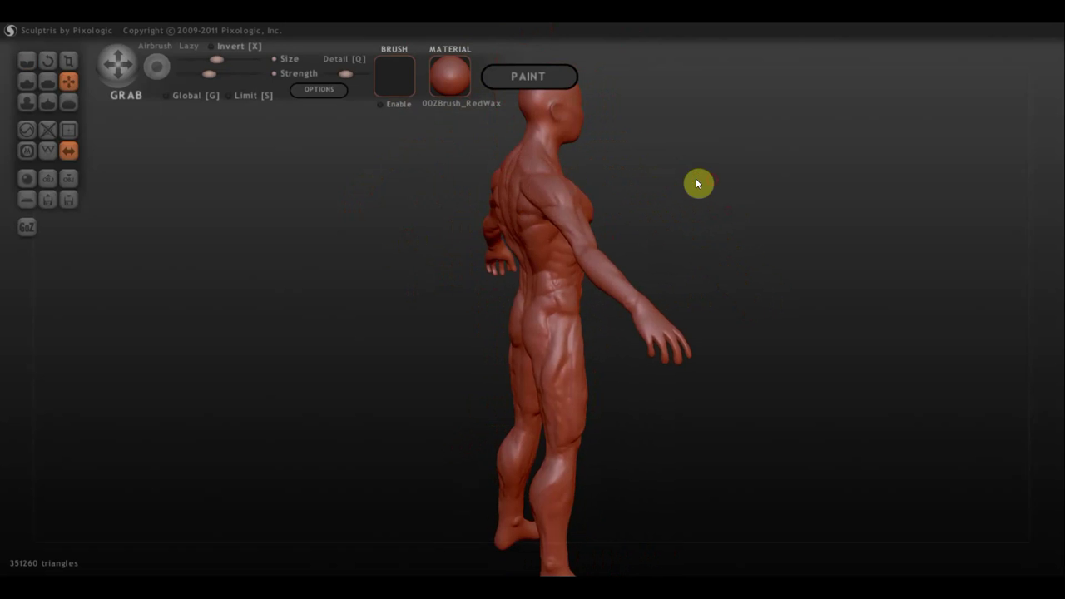
pyautogui.moveTo(696, 178); pyautogui.dragTo(450, 175)
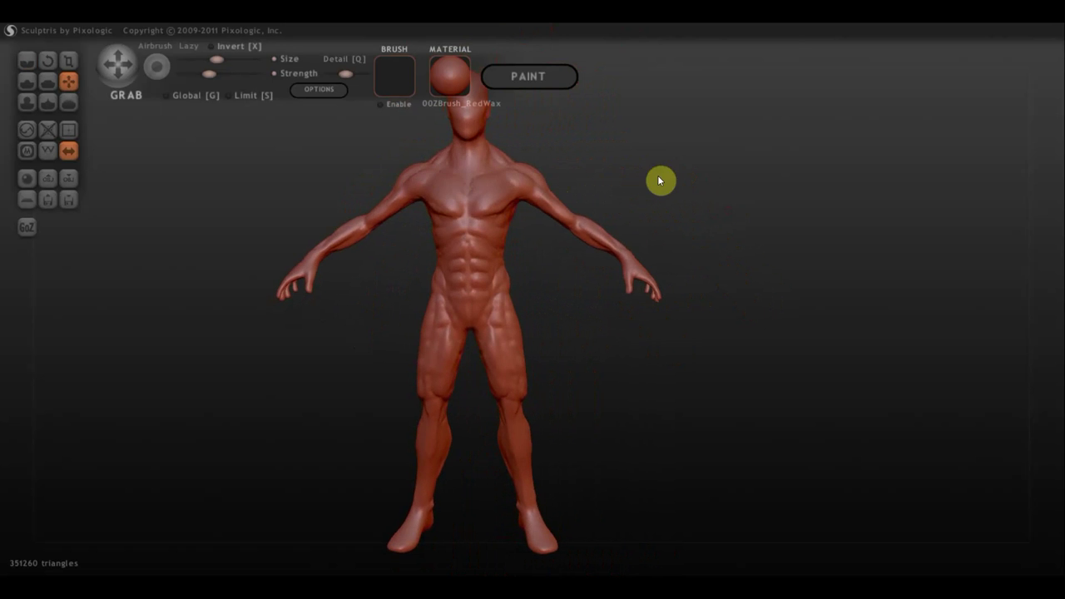
# Orbit through front, back and side profile views, then select the Draw brush.
pyautogui.keyDown('shift'); pyautogui.moveTo(705, 218); pyautogui.dragTo(719, 383); pyautogui.keyUp('shift')
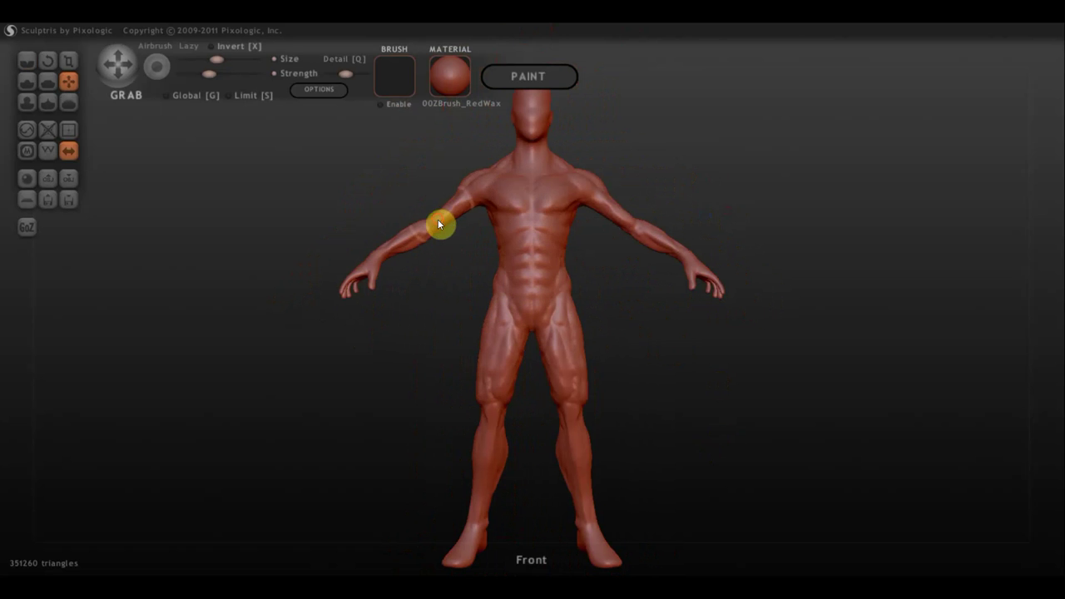
pyautogui.moveTo(724, 341); pyautogui.dragTo(546, 182)
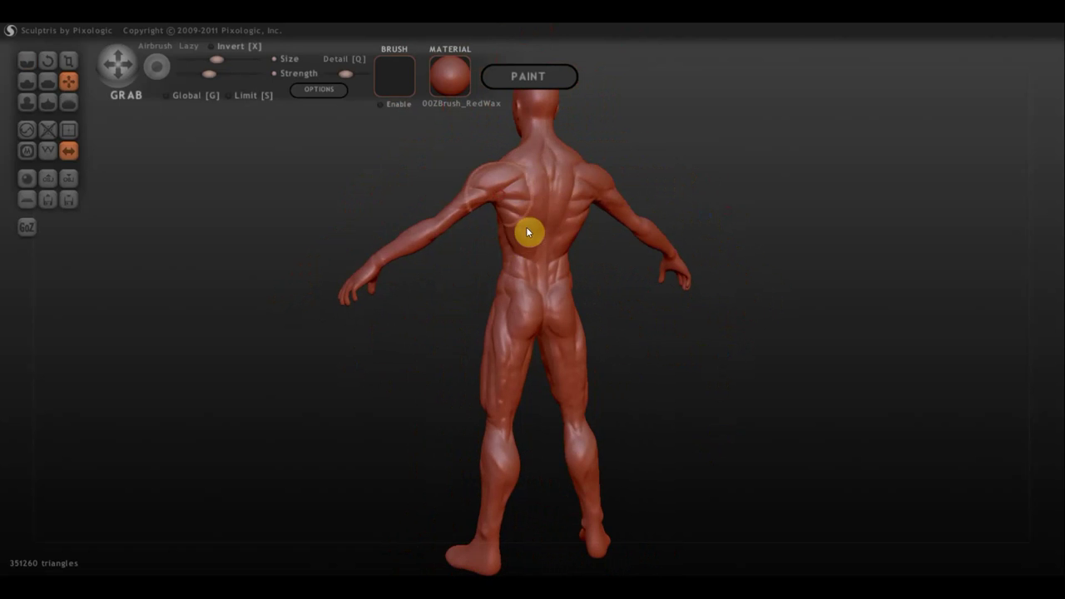
pyautogui.moveTo(829, 287); pyautogui.dragTo(744, 275)
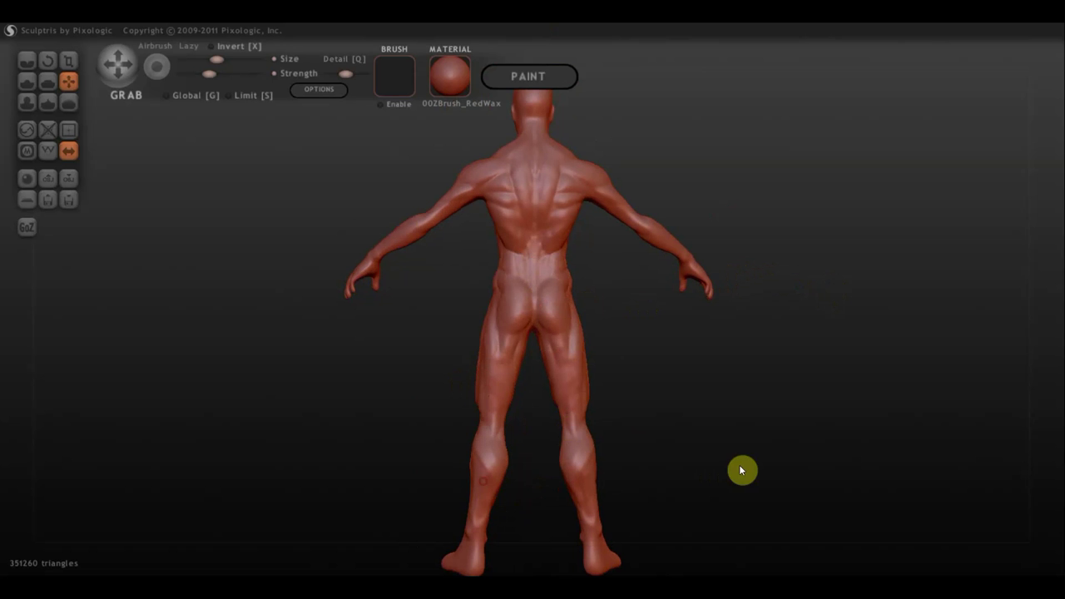
pyautogui.moveTo(738, 464); pyautogui.dragTo(458, 470)
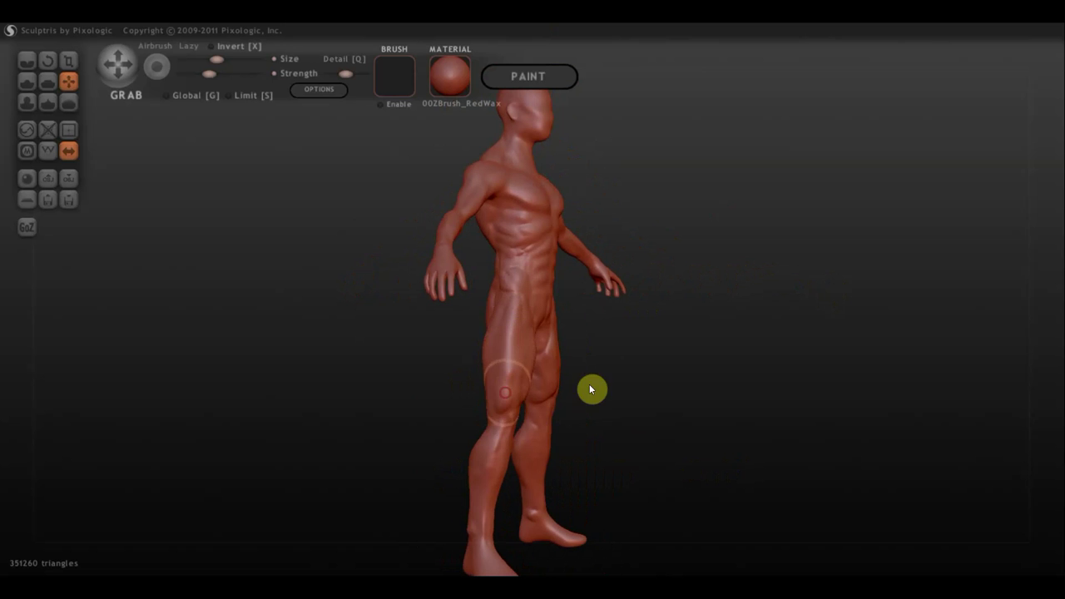
pyautogui.moveTo(707, 378)
pyautogui.mouseDown()
pyautogui.moveTo(587, 380)
pyautogui.moveTo(813, 385)
pyautogui.moveTo(853, 372)
pyautogui.mouseUp()
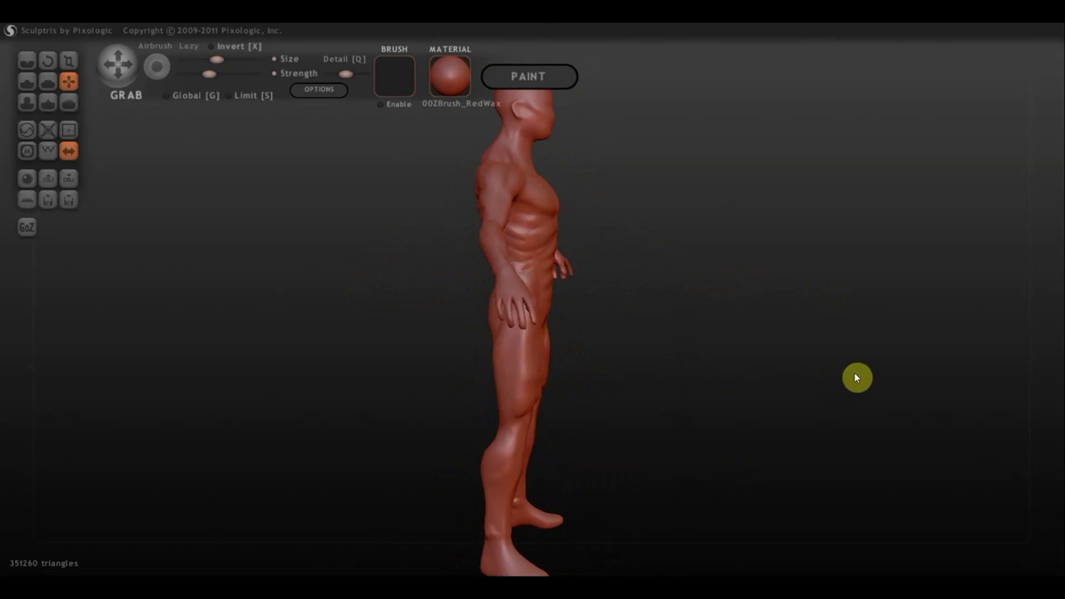
pyautogui.click(26, 80)
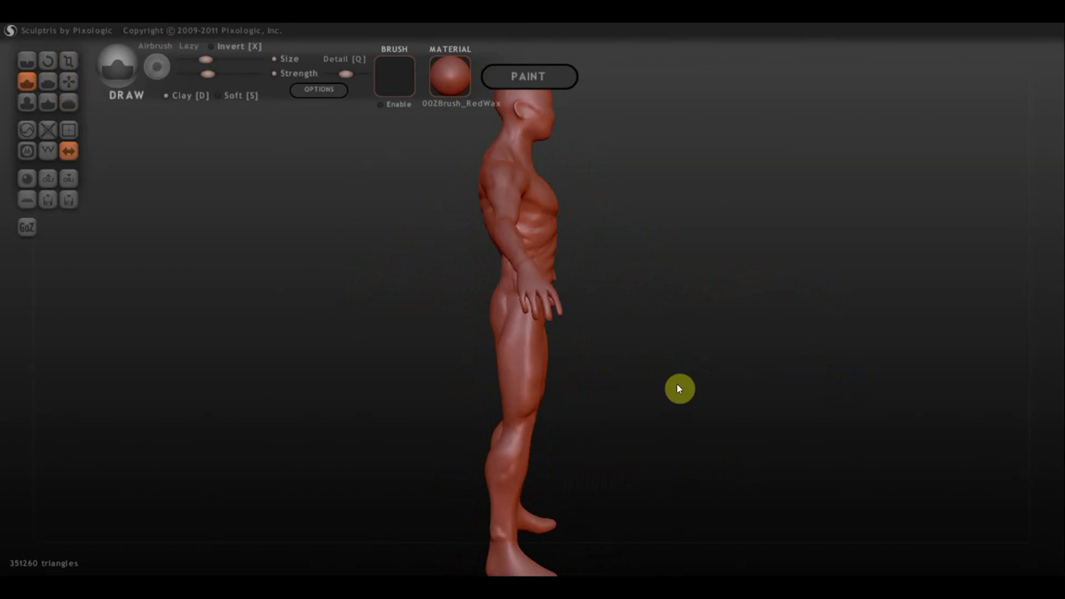
# Build up the thigh, the hip near the groin and the inner-thigh muscle lines.
pyautogui.scroll(3, 646, 339)
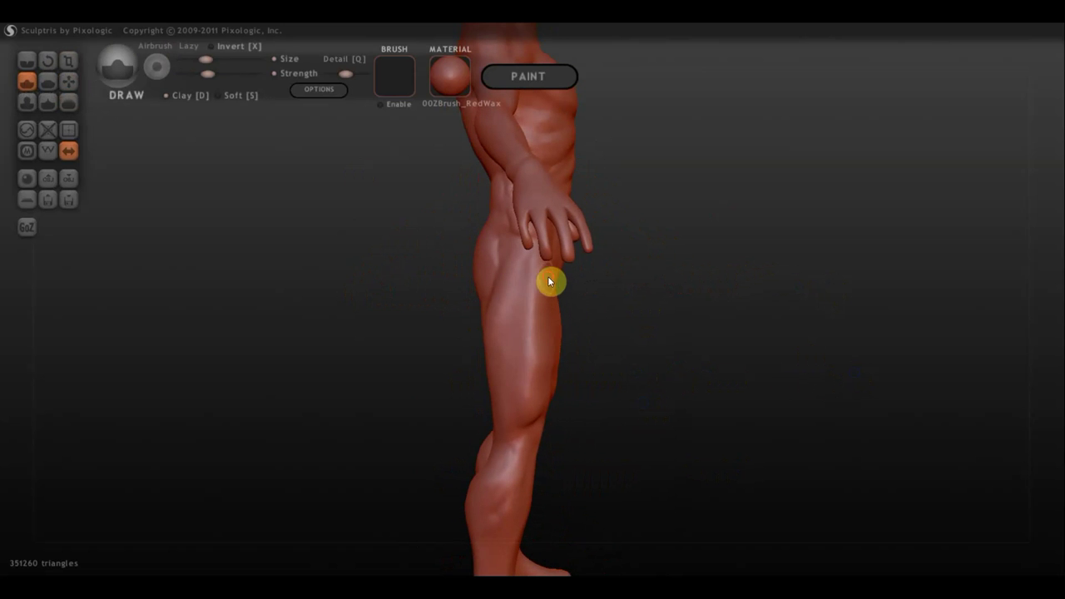
pyautogui.moveTo(547, 273); pyautogui.dragTo(567, 331)
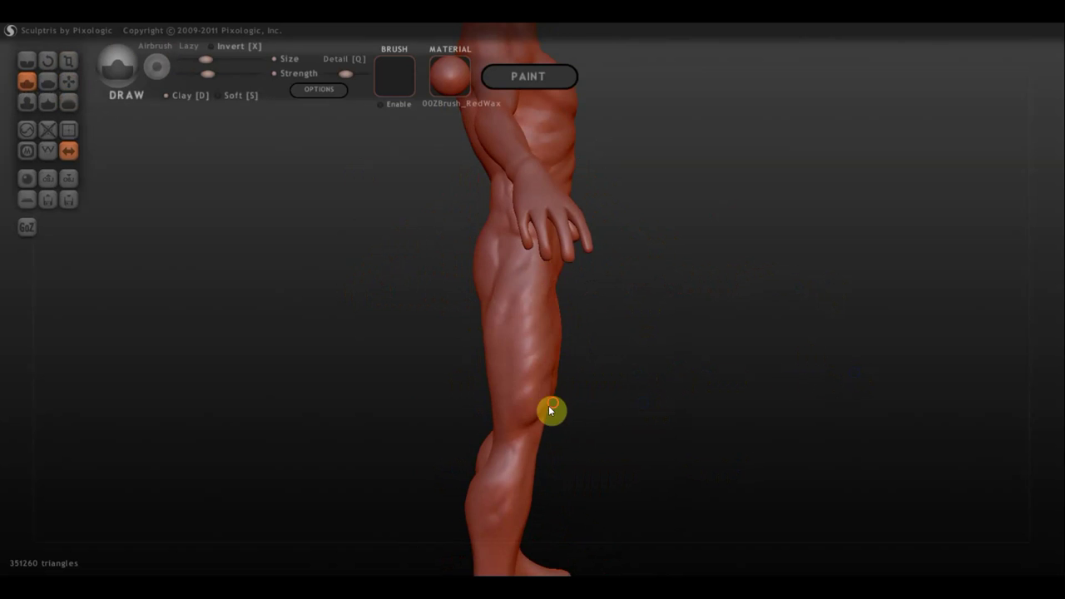
pyautogui.moveTo(548, 409)
pyautogui.mouseDown()
pyautogui.moveTo(654, 394)
pyautogui.moveTo(478, 364)
pyautogui.moveTo(521, 395)
pyautogui.moveTo(302, 355)
pyautogui.mouseUp()
pyautogui.scroll(1, 566, 316)
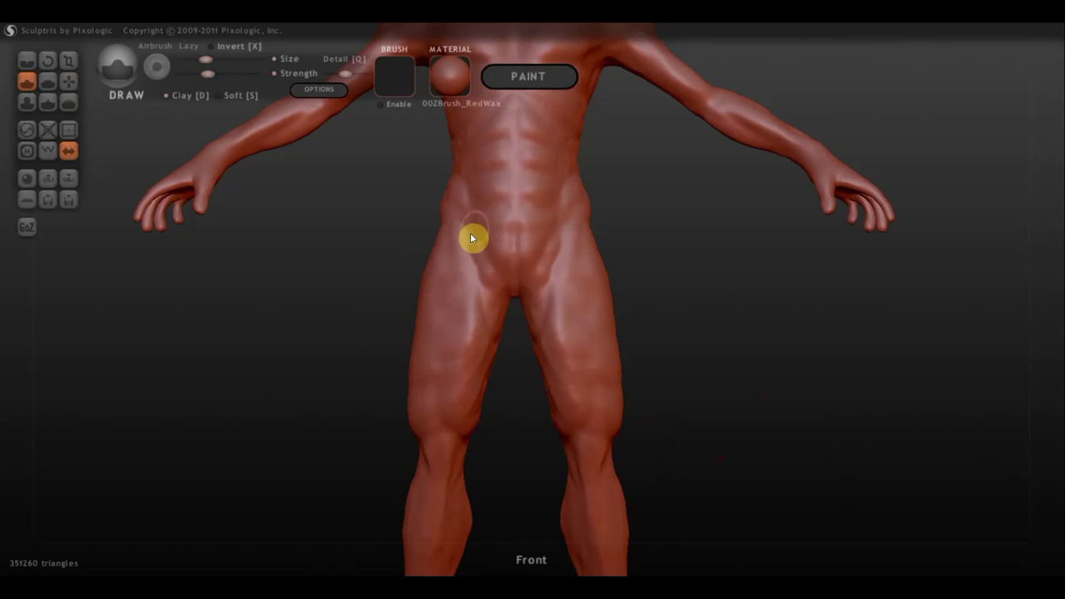
pyautogui.moveTo(454, 230)
pyautogui.mouseDown()
pyautogui.moveTo(476, 250)
pyautogui.moveTo(462, 247)
pyautogui.moveTo(485, 307)
pyautogui.mouseUp()
pyautogui.moveTo(500, 366)
pyautogui.mouseDown()
pyautogui.moveTo(478, 302)
pyautogui.moveTo(483, 421)
pyautogui.moveTo(474, 366)
pyautogui.mouseUp()
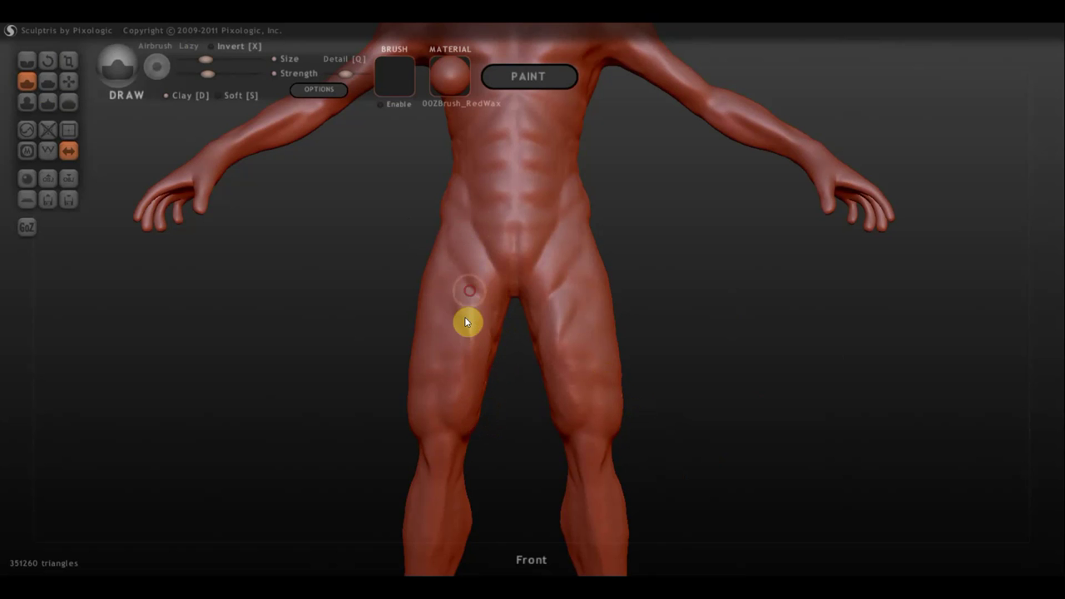
pyautogui.moveTo(466, 319)
pyautogui.mouseDown()
pyautogui.moveTo(460, 289)
pyautogui.moveTo(429, 263)
pyautogui.moveTo(442, 204)
pyautogui.mouseUp()
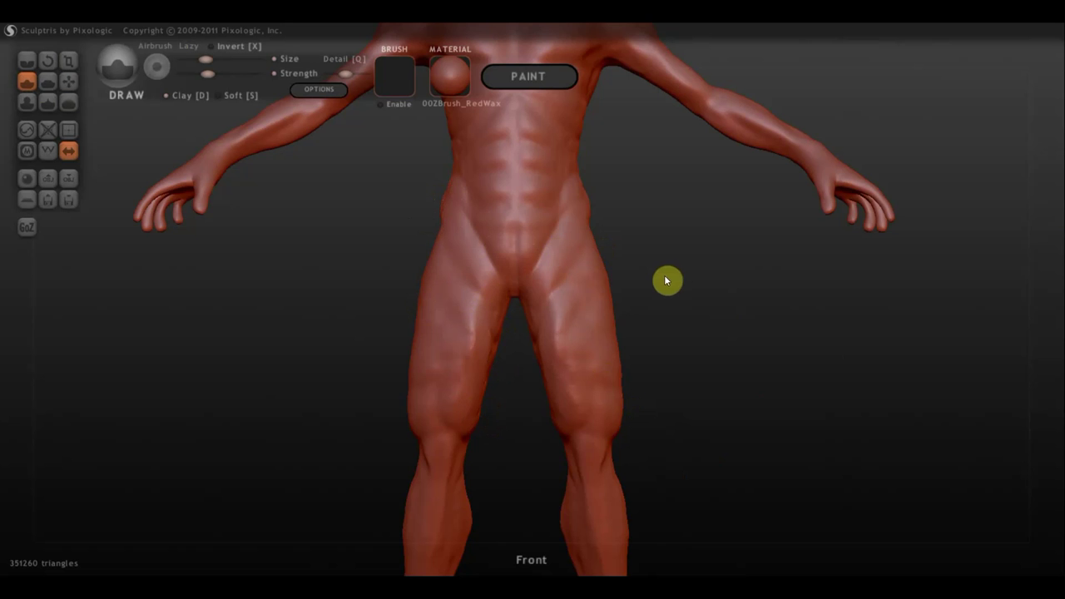
# Zoom in on the torso with the head visible, then select the Crease brush.
pyautogui.scroll(-3, 655, 319)
pyautogui.scroll(-2, 666, 350)
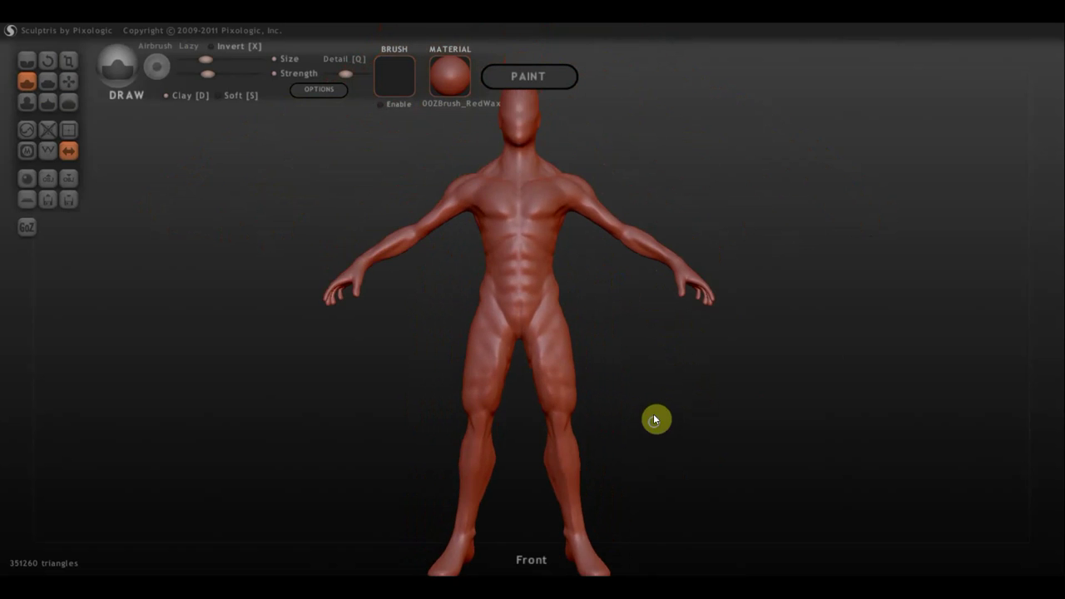
pyautogui.moveTo(656, 444)
pyautogui.mouseDown()
pyautogui.moveTo(657, 335)
pyautogui.moveTo(694, 539)
pyautogui.moveTo(656, 414)
pyautogui.moveTo(765, 435)
pyautogui.mouseUp()
pyautogui.scroll(3, 700, 459)
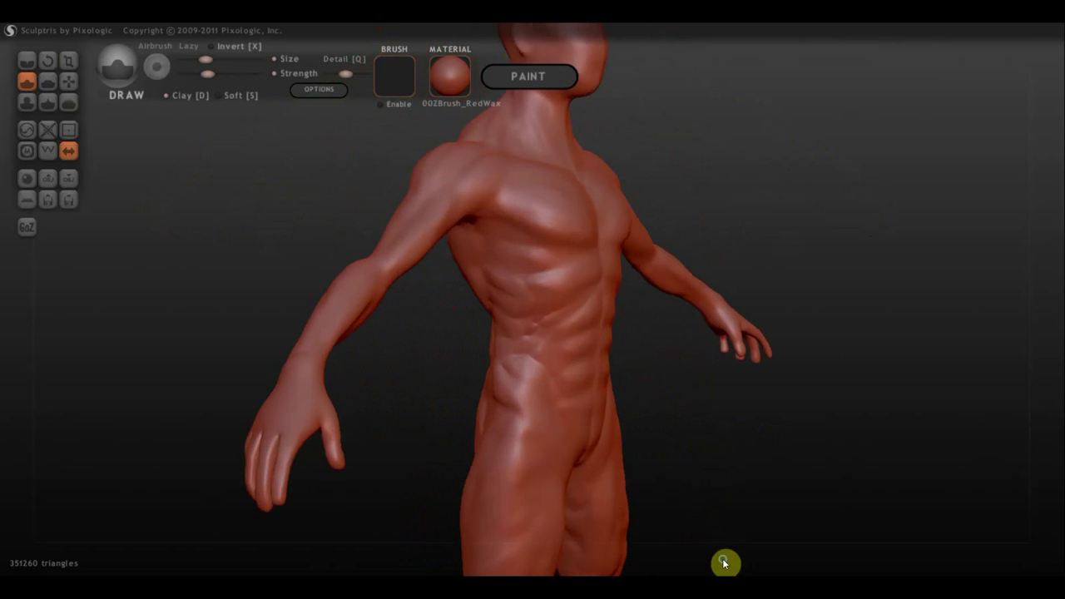
pyautogui.moveTo(711, 464)
pyautogui.mouseDown()
pyautogui.moveTo(565, 421)
pyautogui.moveTo(497, 428)
pyautogui.moveTo(513, 421)
pyautogui.mouseUp()
pyautogui.moveTo(659, 330)
pyautogui.mouseDown()
pyautogui.moveTo(588, 297)
pyautogui.moveTo(616, 304)
pyautogui.moveTo(580, 319)
pyautogui.moveTo(615, 317)
pyautogui.mouseUp()
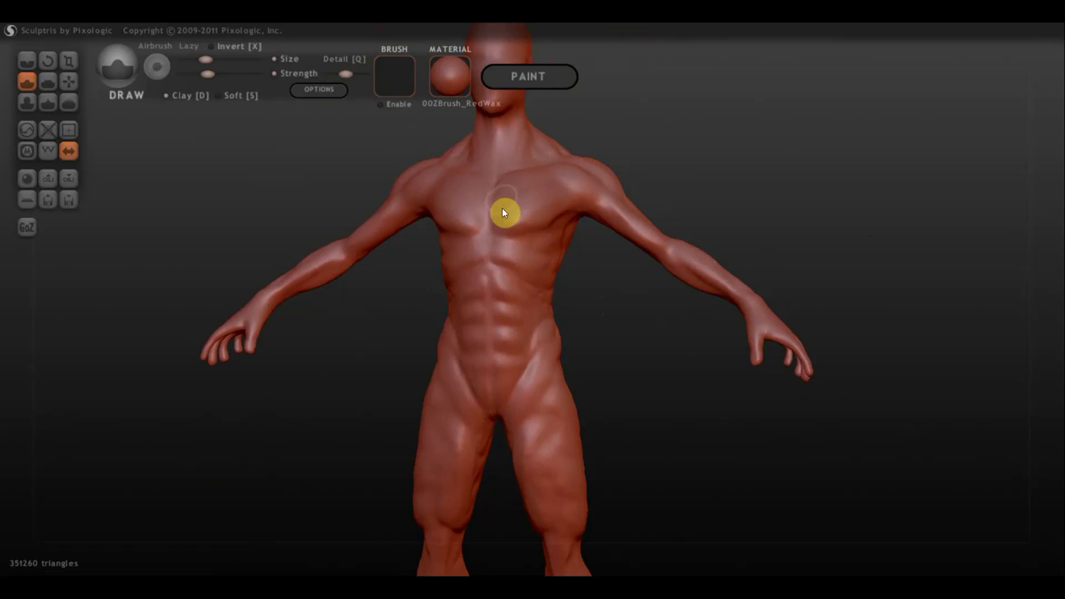
pyautogui.click(27, 62)
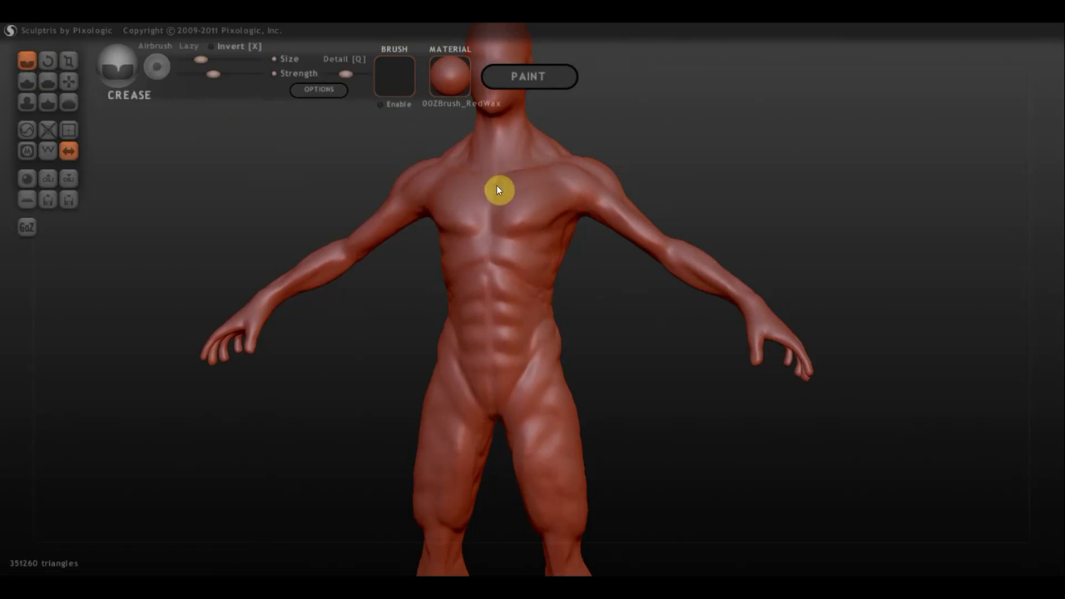
# Carve creases along the sternum and on the right shoulder.
pyautogui.moveTo(496, 233); pyautogui.dragTo(495, 231)
pyautogui.moveTo(737, 158); pyautogui.dragTo(491, 178)
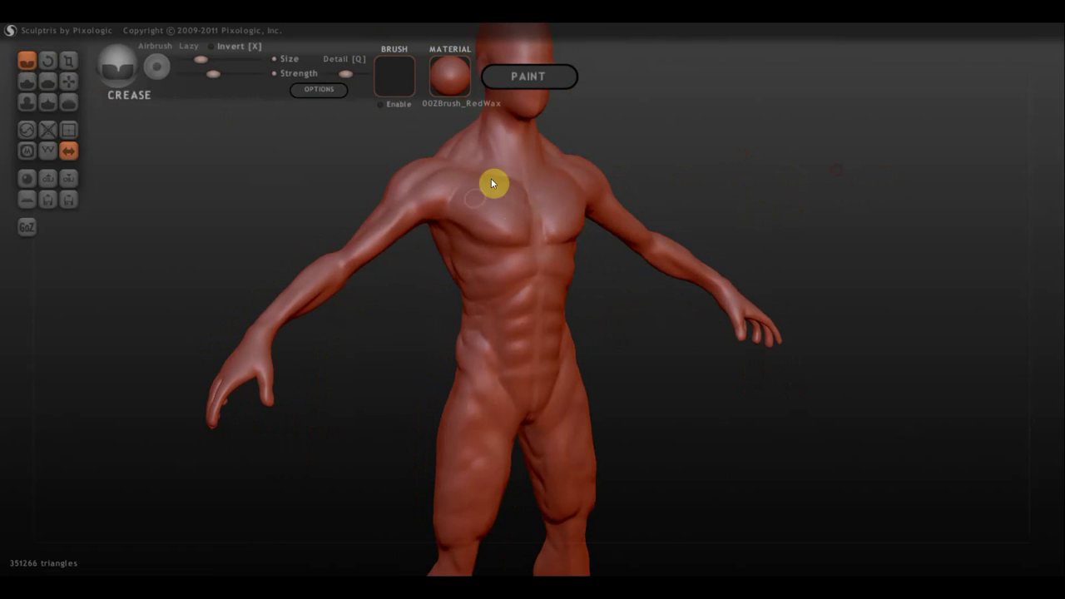
pyautogui.moveTo(453, 200); pyautogui.dragTo(502, 297, button='right')
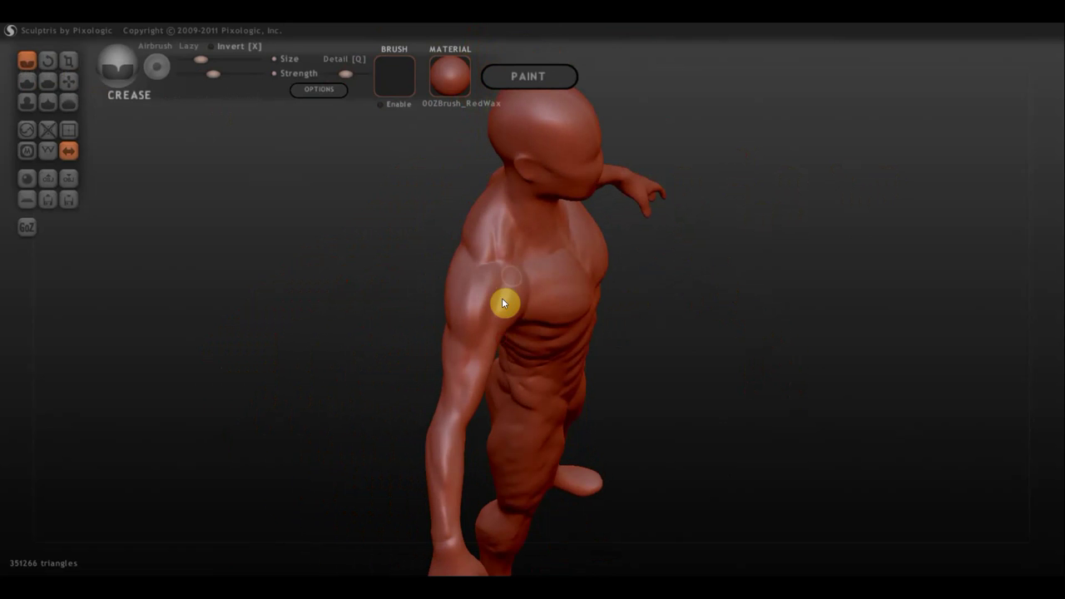
pyautogui.moveTo(485, 361)
pyautogui.mouseDown(button='right')
pyautogui.moveTo(514, 320)
pyautogui.moveTo(536, 322)
pyautogui.moveTo(573, 270)
pyautogui.mouseUp(button='right')
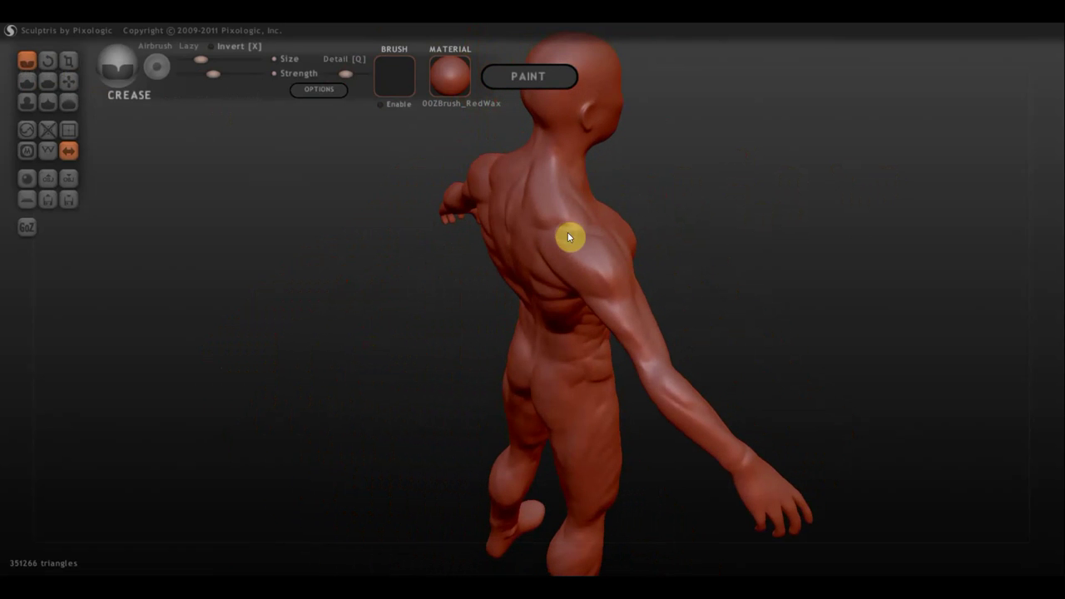
pyautogui.moveTo(568, 237); pyautogui.dragTo(591, 264)
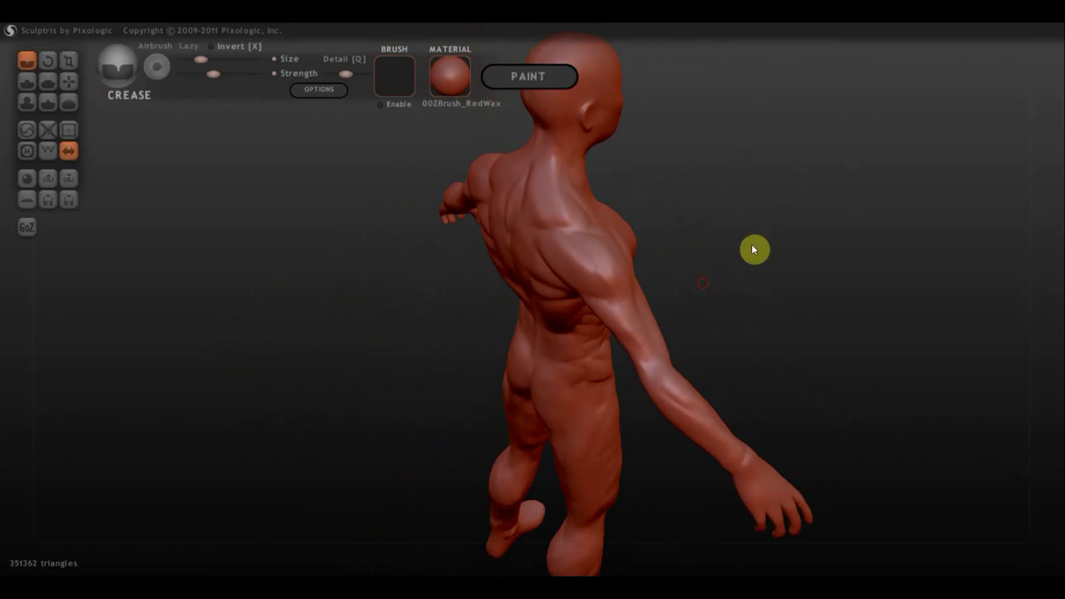
# Carve a small crease on the left upper arm, checking from several rear views.
pyautogui.moveTo(754, 250); pyautogui.dragTo(691, 231, button='right')
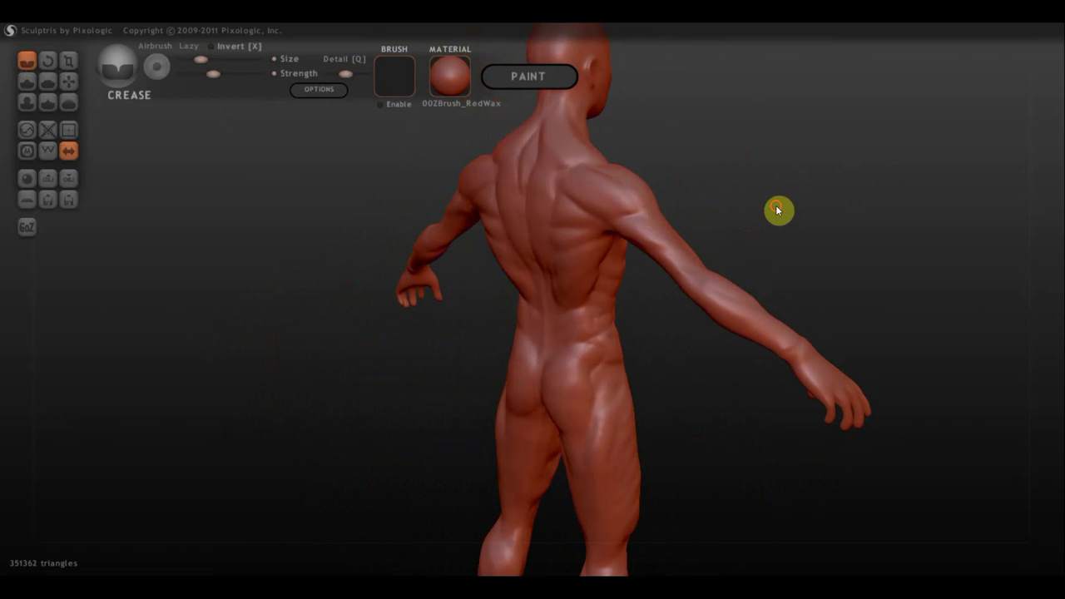
pyautogui.moveTo(777, 209); pyautogui.dragTo(866, 176, button='right')
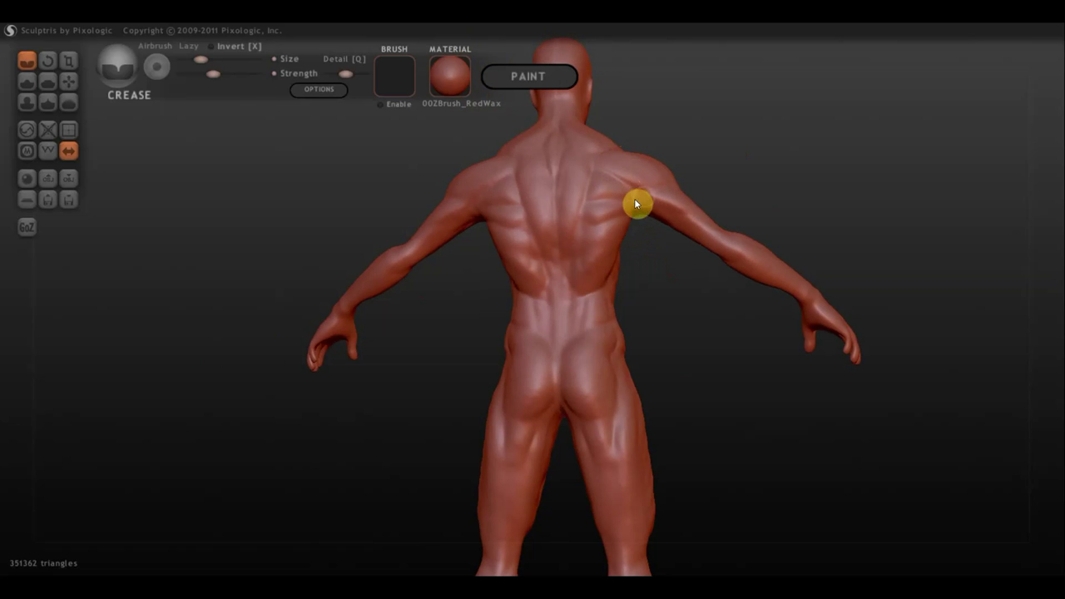
pyautogui.moveTo(649, 285); pyautogui.dragTo(680, 302)
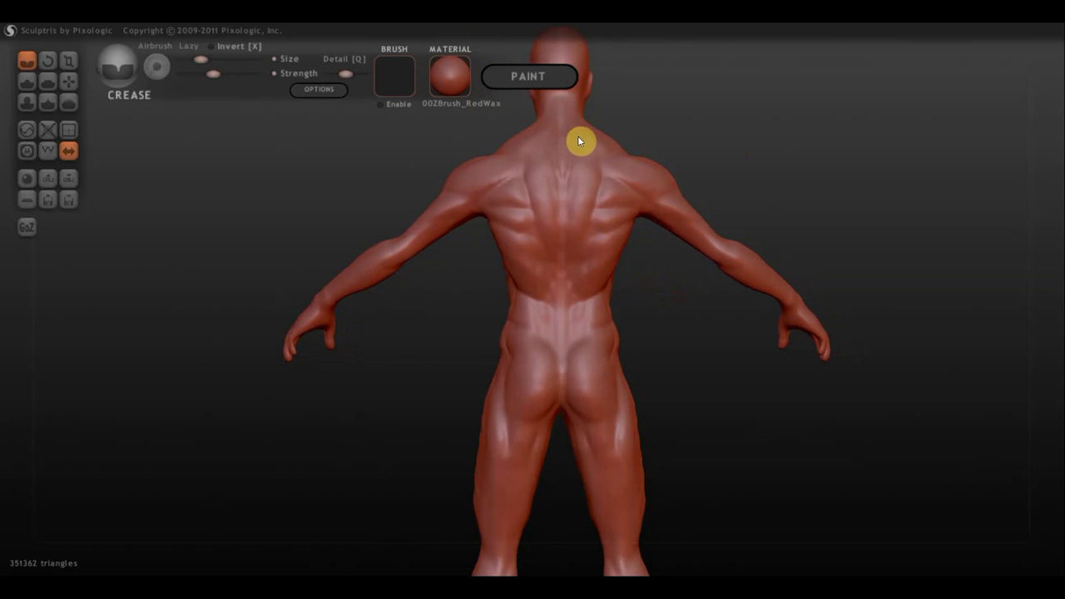
pyautogui.click(566, 233)
pyautogui.moveTo(423, 229)
pyautogui.mouseDown()
pyautogui.moveTo(460, 222)
pyautogui.moveTo(437, 270)
pyautogui.mouseUp()
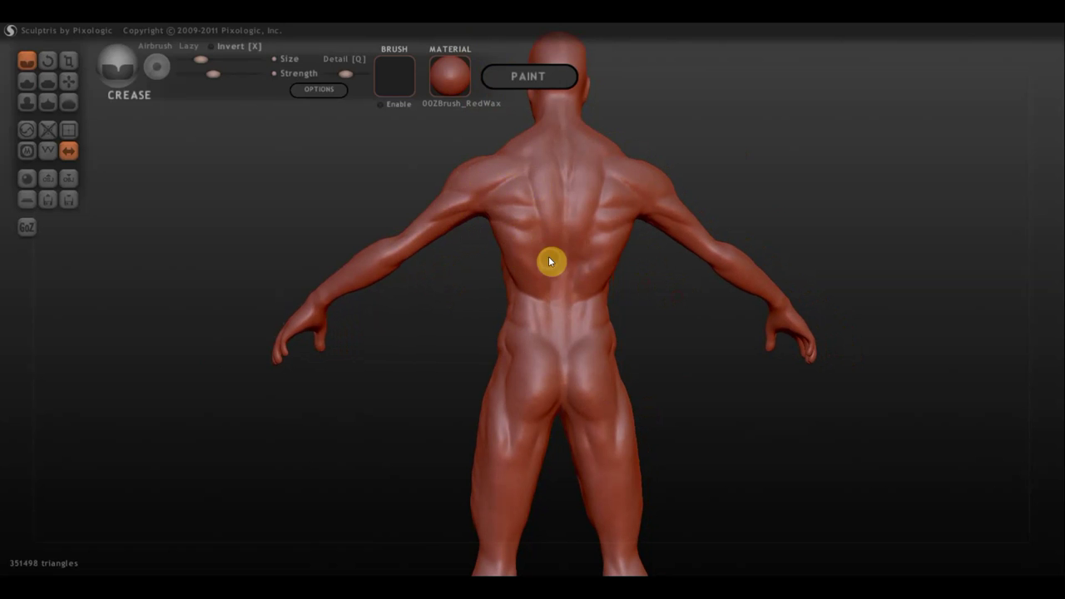
pyautogui.moveTo(433, 305); pyautogui.dragTo(486, 311)
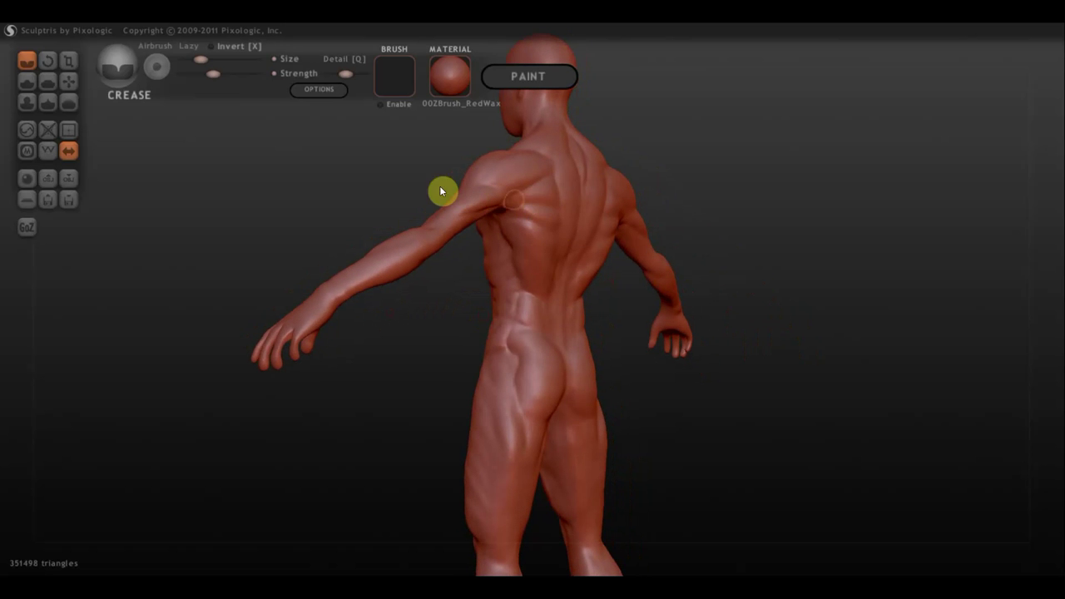
pyautogui.moveTo(441, 191)
pyautogui.mouseDown()
pyautogui.moveTo(290, 186)
pyautogui.moveTo(526, 171)
pyautogui.mouseUp()
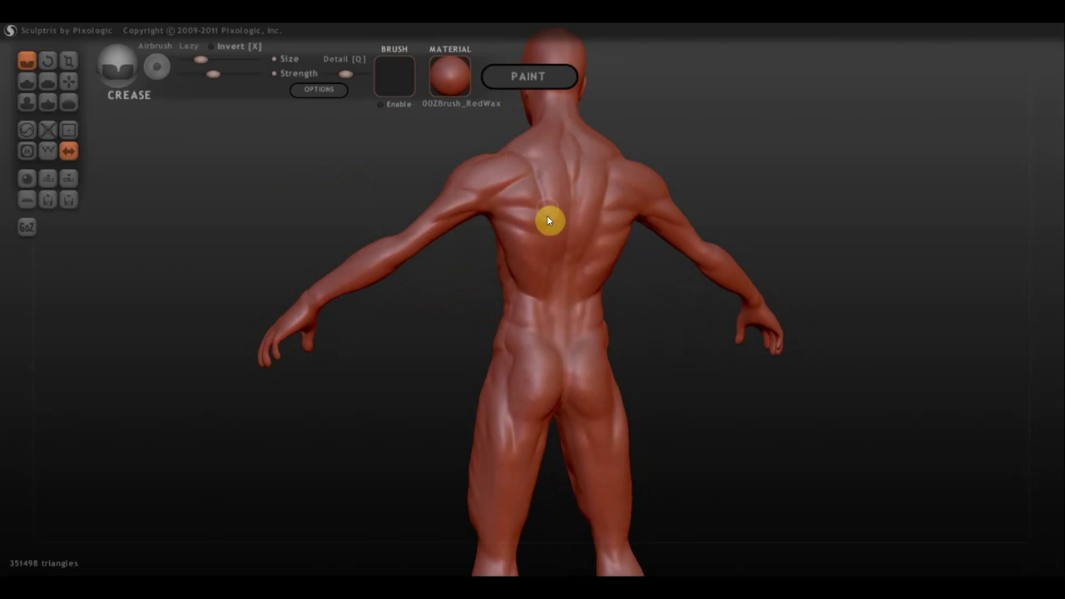
pyautogui.moveTo(690, 222)
pyautogui.mouseDown()
pyautogui.moveTo(663, 159)
pyautogui.moveTo(623, 161)
pyautogui.mouseUp()
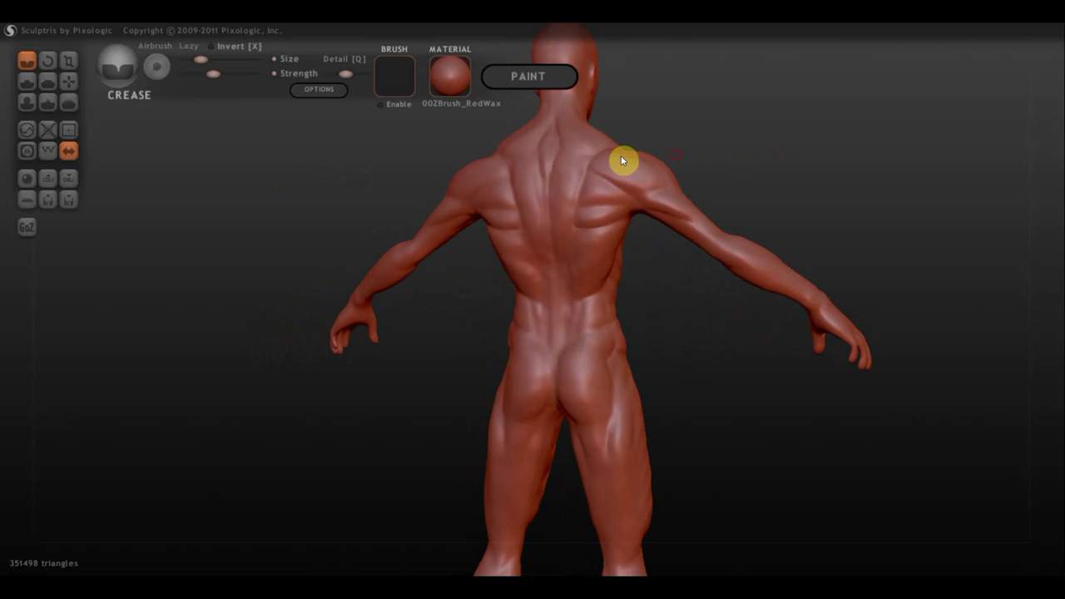
pyautogui.moveTo(628, 276)
pyautogui.mouseDown()
pyautogui.moveTo(651, 259)
pyautogui.moveTo(696, 262)
pyautogui.mouseUp()
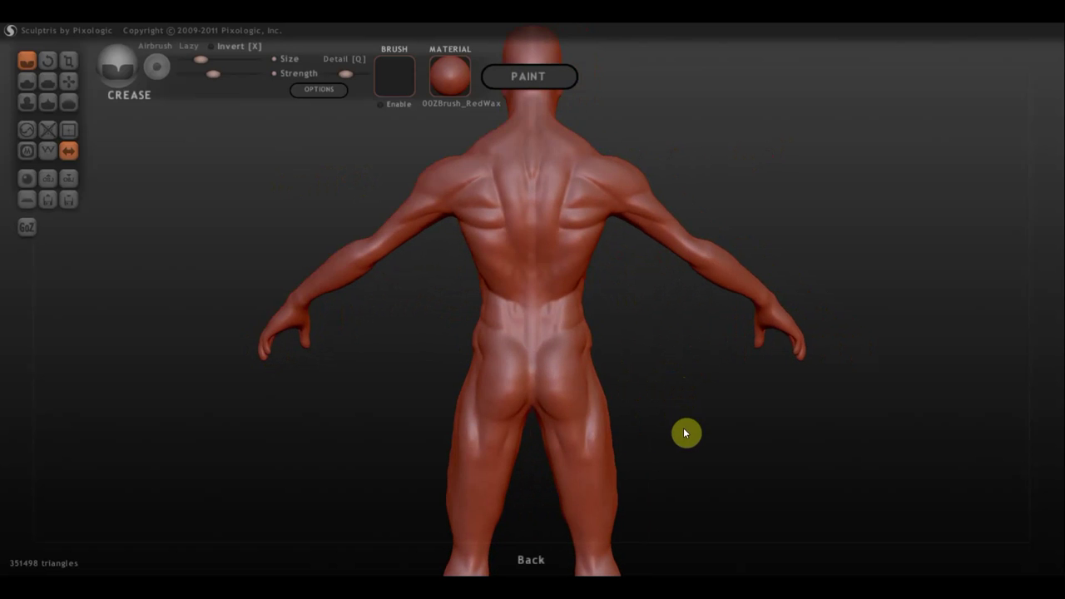
pyautogui.moveTo(683, 428)
pyautogui.keyDown('alt'); pyautogui.mouseDown()
pyautogui.moveTo(663, 297)
pyautogui.moveTo(571, 303)
pyautogui.mouseUp(); pyautogui.keyUp('alt')
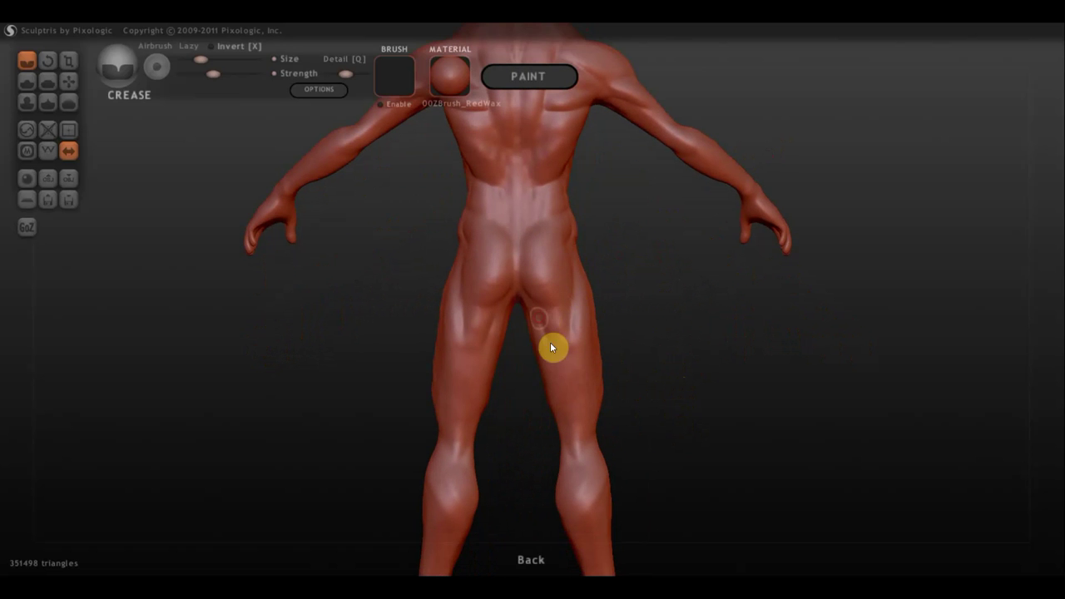
pyautogui.click(564, 399)
pyautogui.moveTo(632, 393)
pyautogui.keyDown('alt'); pyautogui.mouseDown()
pyautogui.moveTo(574, 350)
pyautogui.moveTo(585, 390)
pyautogui.moveTo(515, 440)
pyautogui.moveTo(516, 457)
pyautogui.mouseUp(); pyautogui.keyUp('alt')
pyautogui.moveTo(630, 402); pyautogui.dragTo(567, 400)
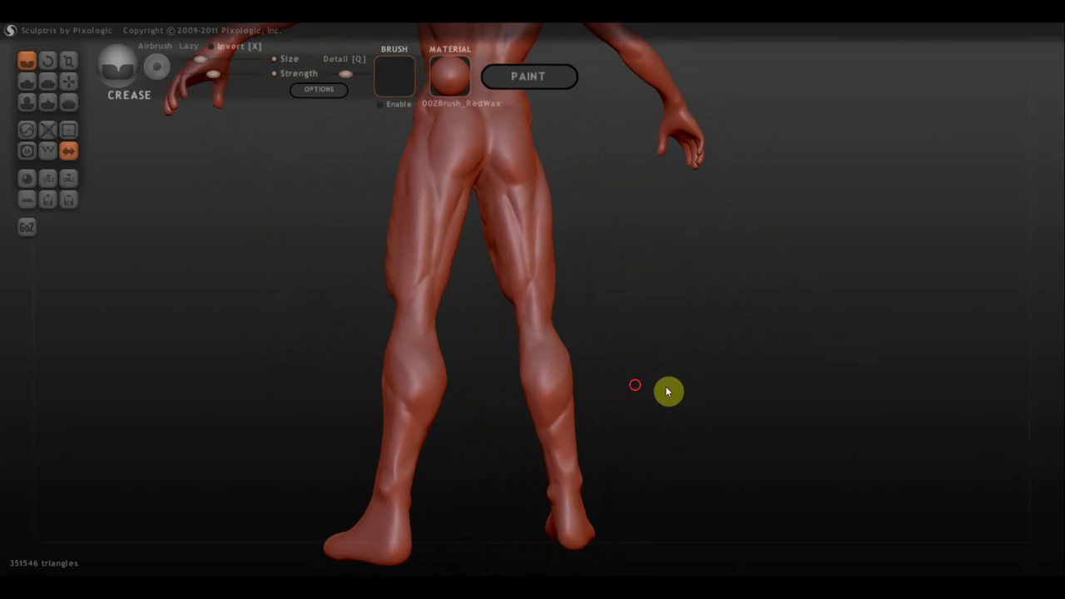
pyautogui.moveTo(668, 390); pyautogui.dragTo(559, 409)
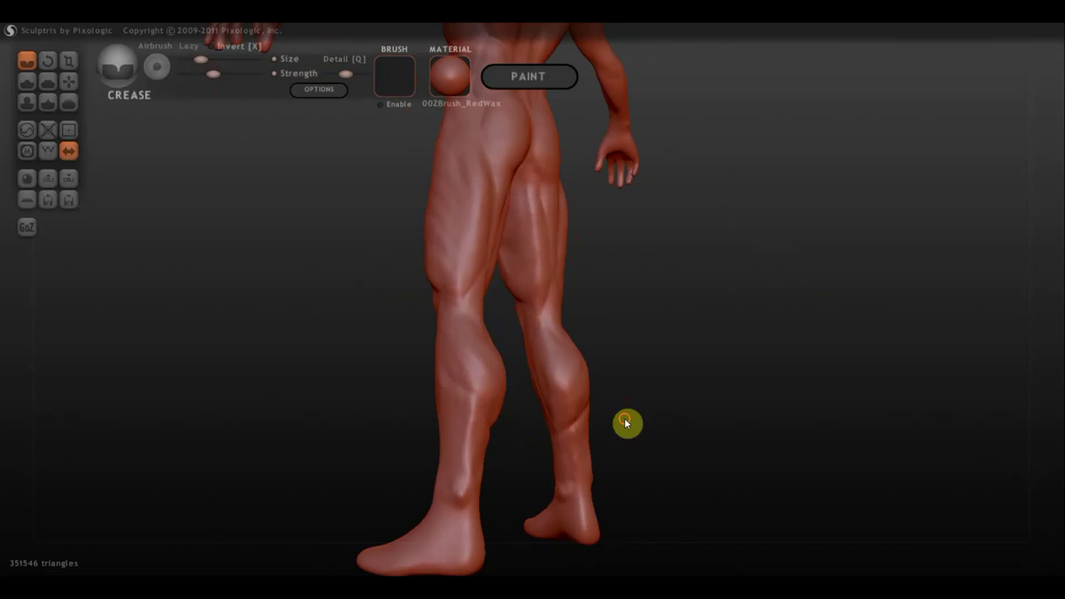
pyautogui.moveTo(627, 423)
pyautogui.mouseDown()
pyautogui.moveTo(521, 435)
pyautogui.moveTo(556, 428)
pyautogui.moveTo(558, 442)
pyautogui.moveTo(541, 441)
pyautogui.moveTo(542, 470)
pyautogui.mouseUp()
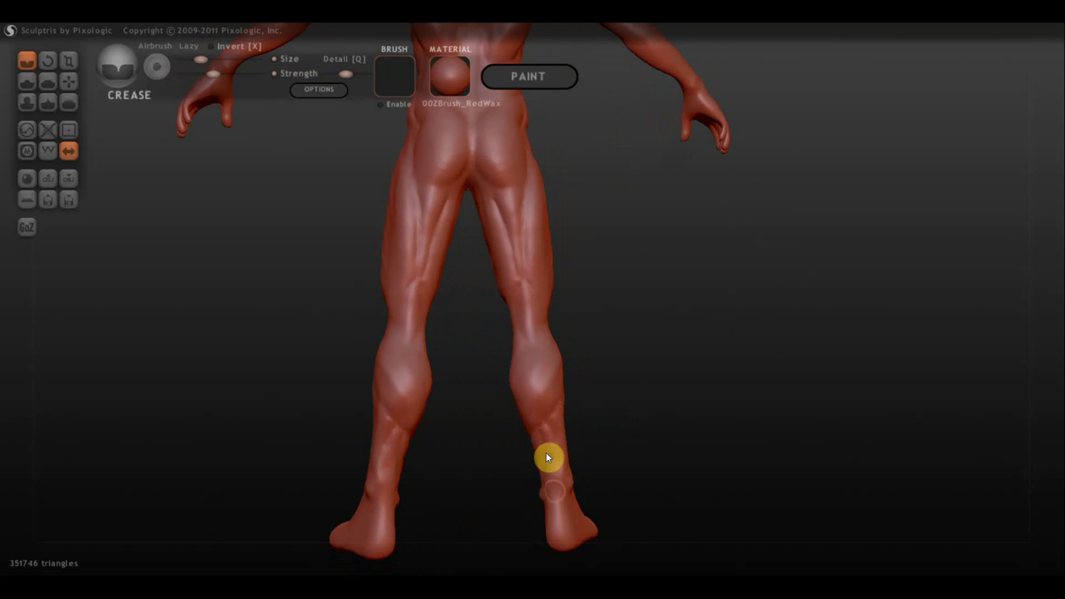
pyautogui.moveTo(599, 464)
pyautogui.mouseDown()
pyautogui.moveTo(486, 473)
pyautogui.moveTo(491, 439)
pyautogui.mouseUp()
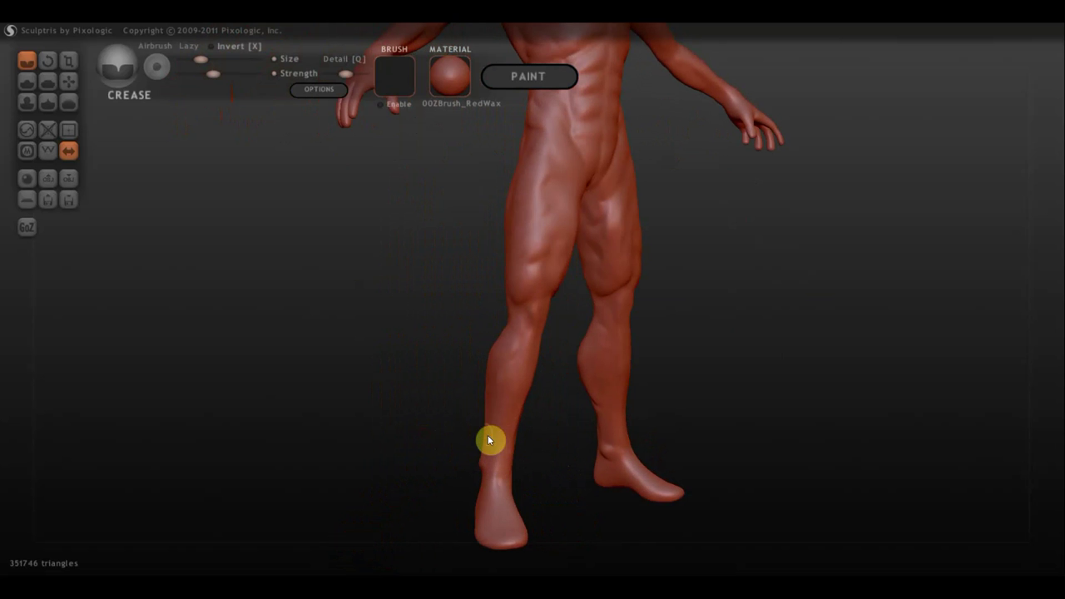
pyautogui.moveTo(572, 490)
pyautogui.mouseDown()
pyautogui.moveTo(452, 527)
pyautogui.moveTo(349, 468)
pyautogui.mouseUp()
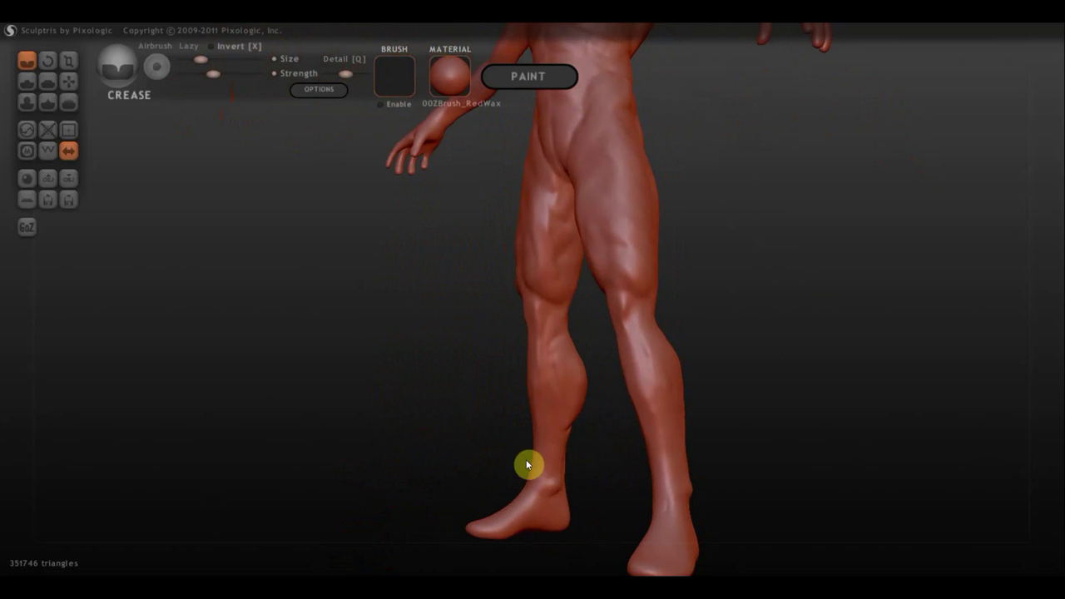
pyautogui.moveTo(481, 455)
pyautogui.mouseDown()
pyautogui.moveTo(590, 441)
pyautogui.moveTo(512, 453)
pyautogui.mouseUp()
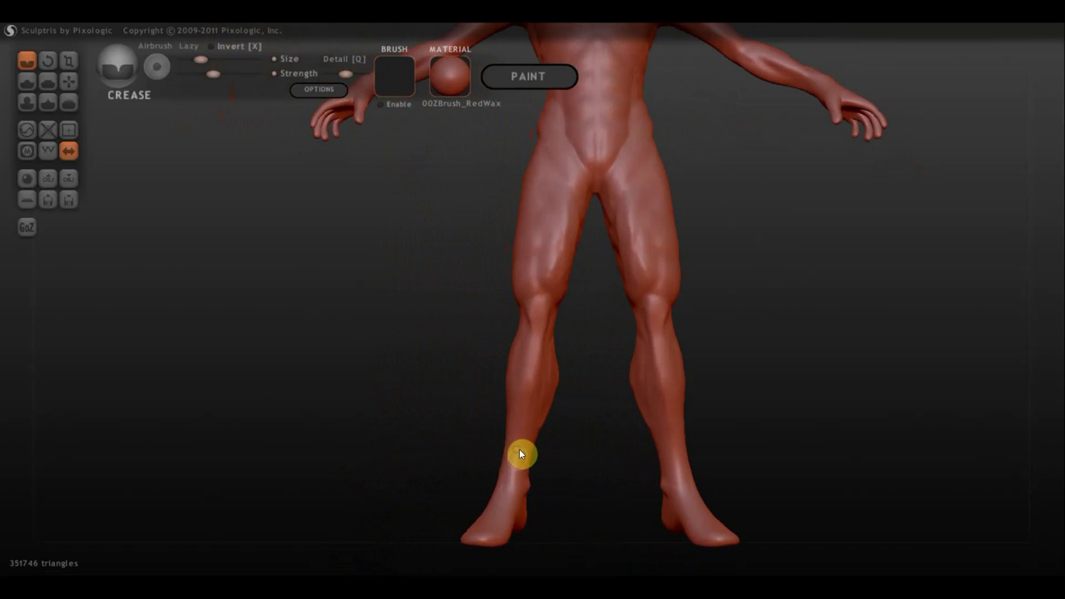
pyautogui.moveTo(603, 448)
pyautogui.mouseDown()
pyautogui.moveTo(530, 539)
pyautogui.moveTo(737, 325)
pyautogui.moveTo(713, 302)
pyautogui.moveTo(683, 392)
pyautogui.moveTo(549, 363)
pyautogui.moveTo(607, 377)
pyautogui.mouseUp()
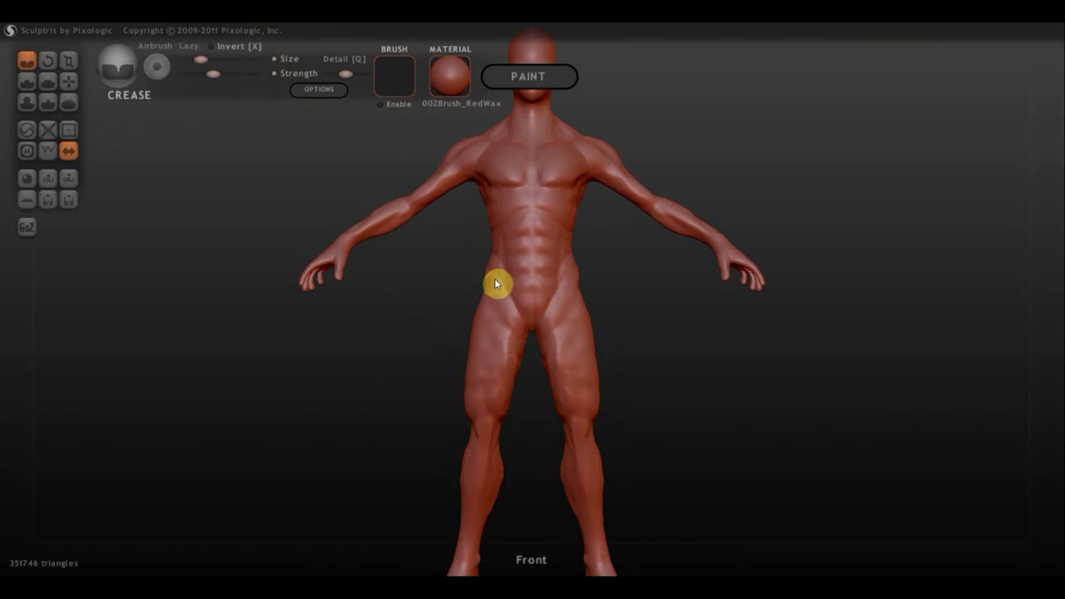
pyautogui.moveTo(416, 334); pyautogui.dragTo(516, 330)
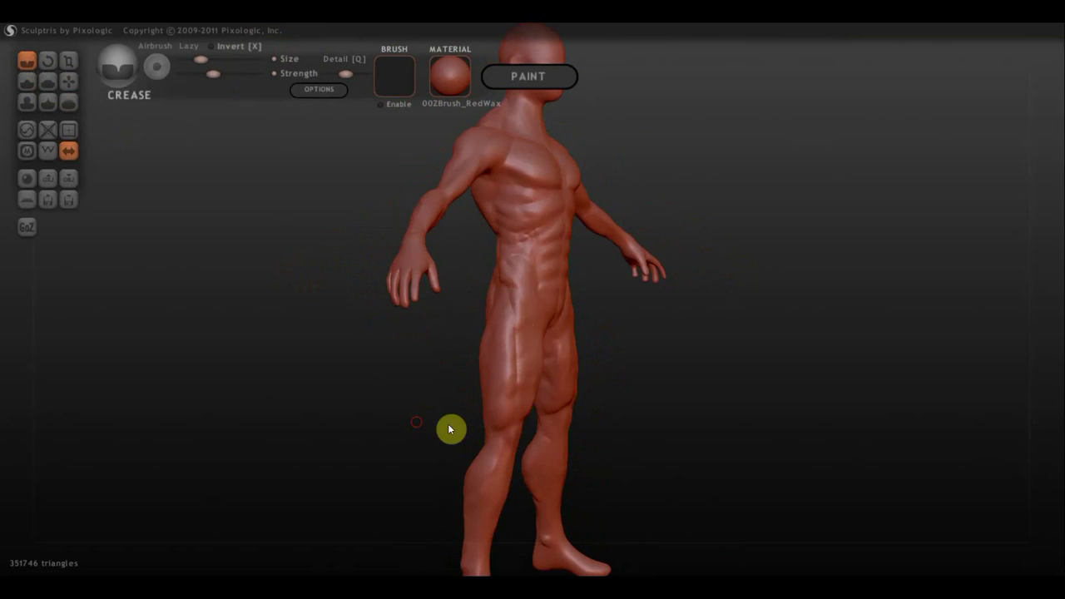
pyautogui.moveTo(448, 424); pyautogui.dragTo(519, 405)
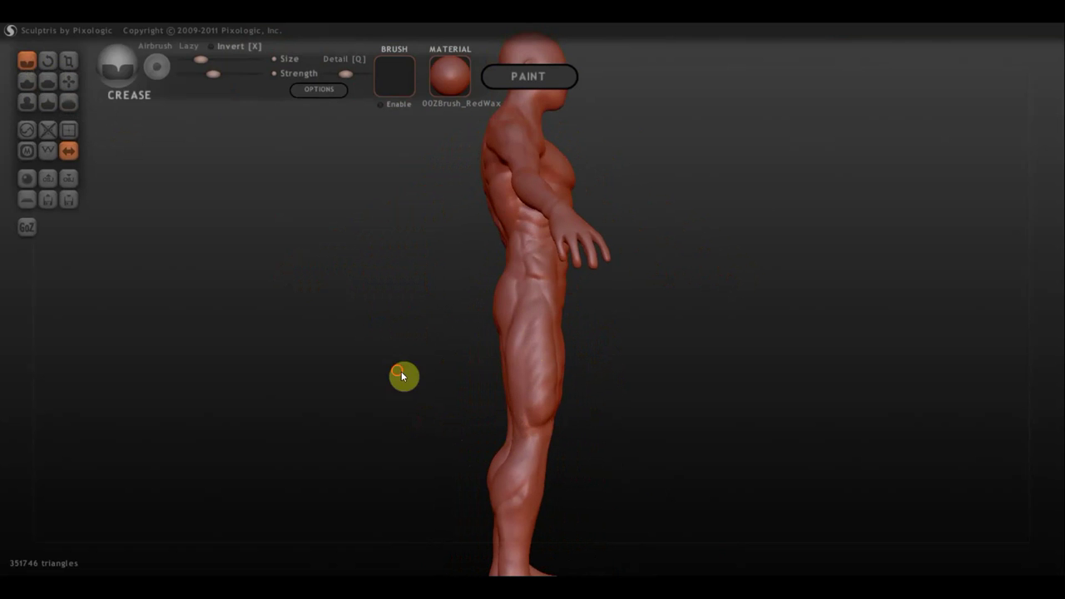
pyautogui.moveTo(402, 375)
pyautogui.mouseDown()
pyautogui.moveTo(490, 373)
pyautogui.moveTo(575, 444)
pyautogui.mouseUp()
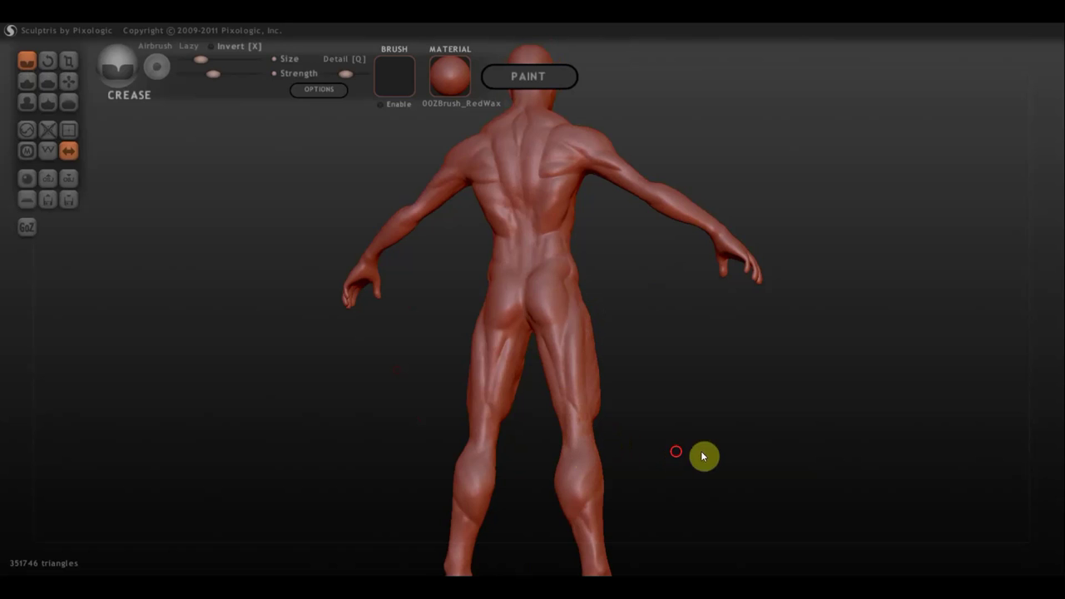
pyautogui.moveTo(700, 451)
pyautogui.mouseDown()
pyautogui.moveTo(709, 416)
pyautogui.moveTo(614, 402)
pyautogui.mouseUp()
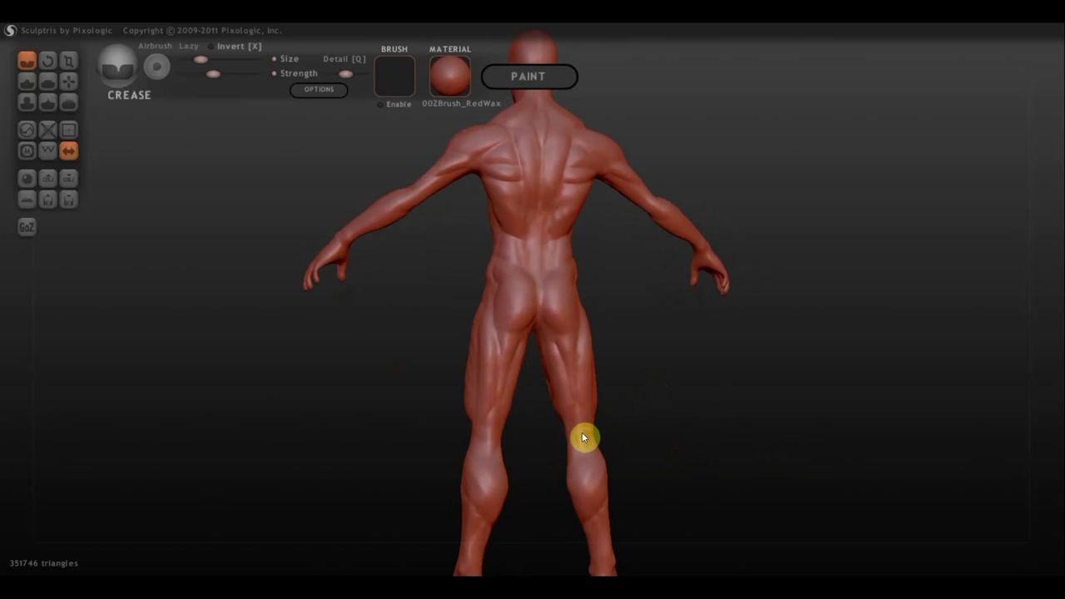
pyautogui.moveTo(684, 428); pyautogui.dragTo(577, 350)
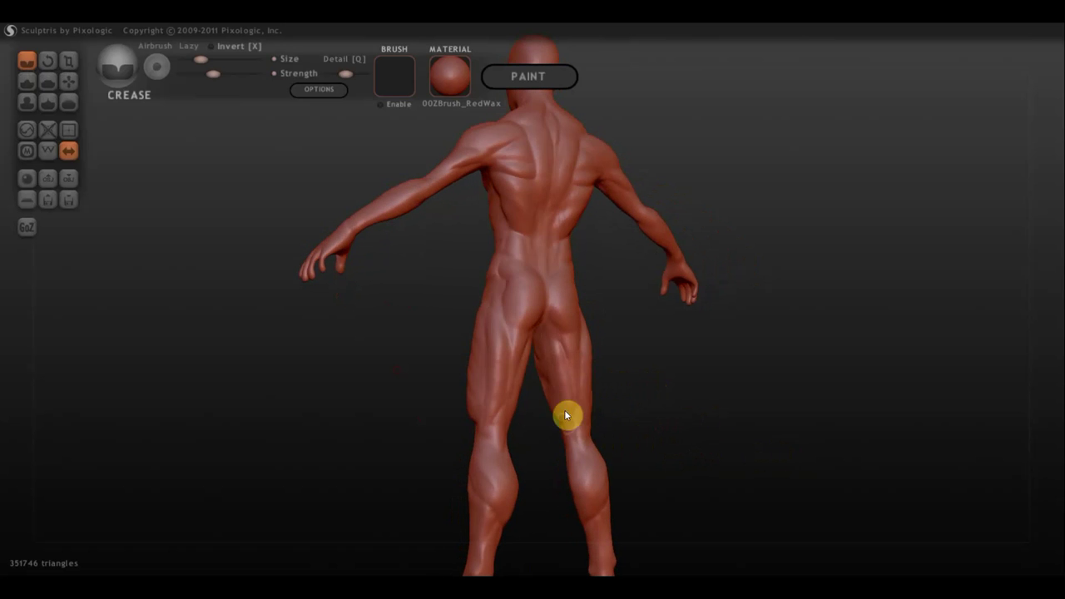
pyautogui.moveTo(576, 390); pyautogui.dragTo(576, 372)
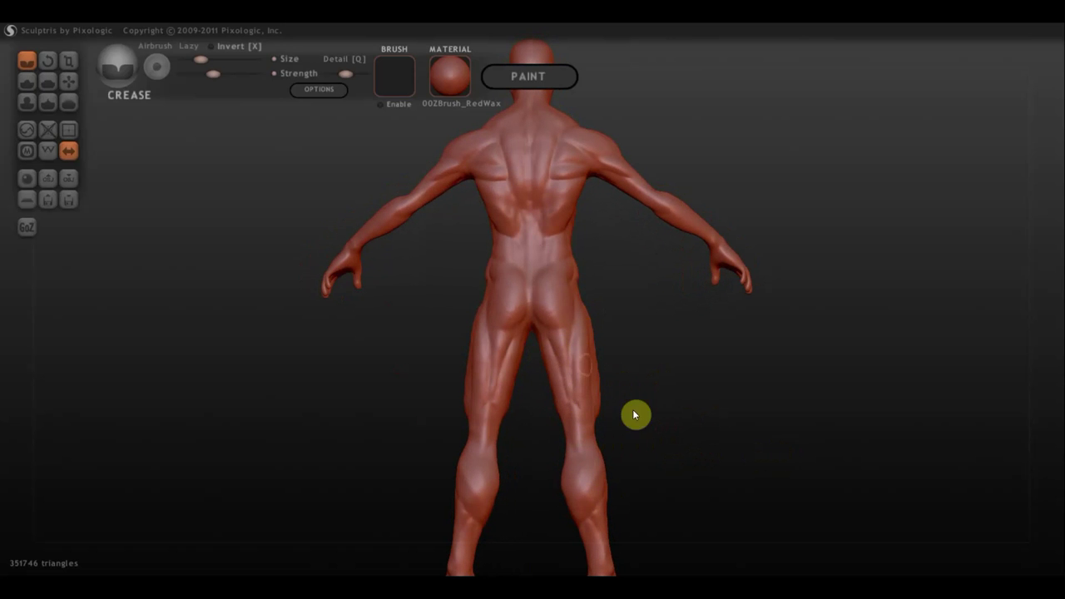
pyautogui.moveTo(632, 412); pyautogui.dragTo(327, 416)
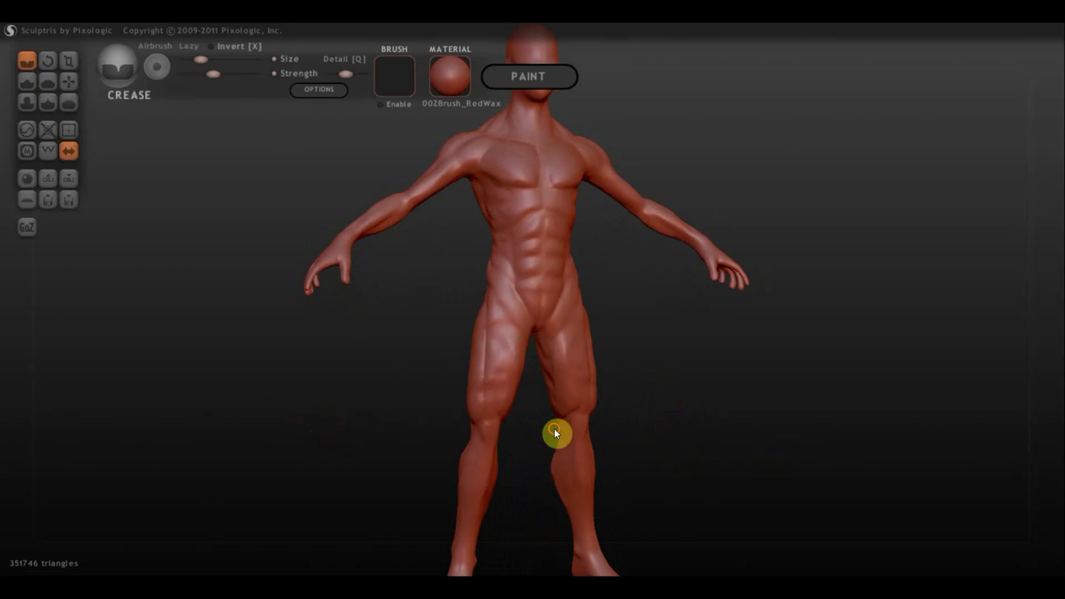
pyautogui.moveTo(556, 433)
pyautogui.mouseDown(button='right')
pyautogui.moveTo(547, 414)
pyautogui.moveTo(516, 433)
pyautogui.mouseUp(button='right')
# Carve mirrored creases over the left knee and up the front of the left thigh.
pyautogui.scroll(2, 524, 423)
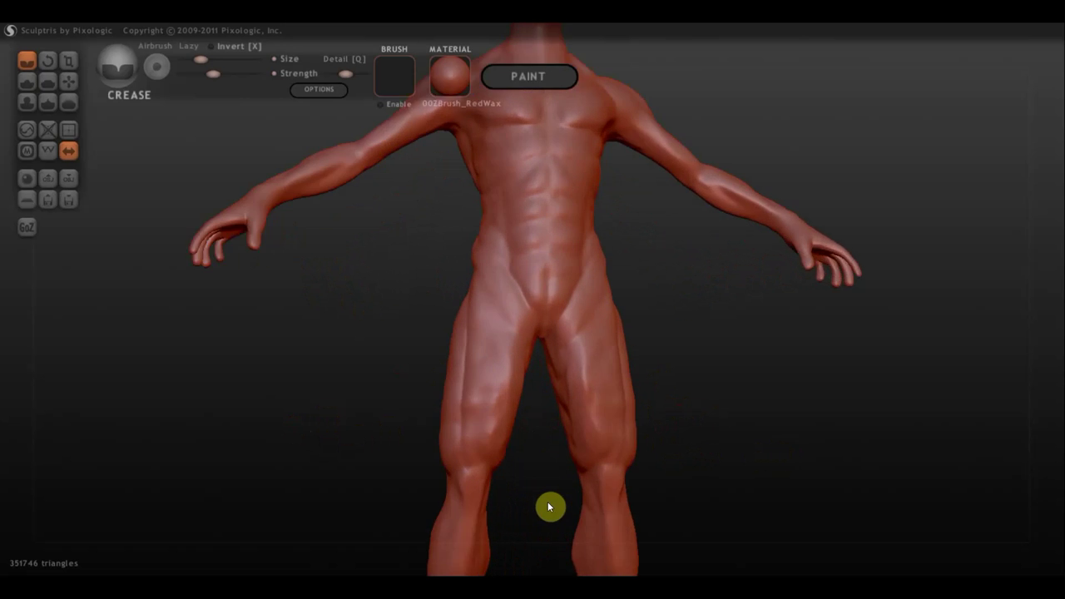
pyautogui.scroll(2, 549, 504)
pyautogui.scroll(2, 547, 428)
pyautogui.moveTo(490, 383)
pyautogui.mouseDown()
pyautogui.moveTo(466, 394)
pyautogui.moveTo(494, 396)
pyautogui.moveTo(468, 374)
pyautogui.mouseUp()
pyautogui.moveTo(491, 284)
pyautogui.mouseDown()
pyautogui.moveTo(475, 344)
pyautogui.moveTo(490, 285)
pyautogui.moveTo(504, 384)
pyautogui.moveTo(521, 411)
pyautogui.mouseUp()
pyautogui.moveTo(520, 411); pyautogui.dragTo(455, 391, button='right')
pyautogui.moveTo(477, 344)
pyautogui.mouseDown()
pyautogui.moveTo(499, 318)
pyautogui.moveTo(503, 215)
pyautogui.mouseUp()
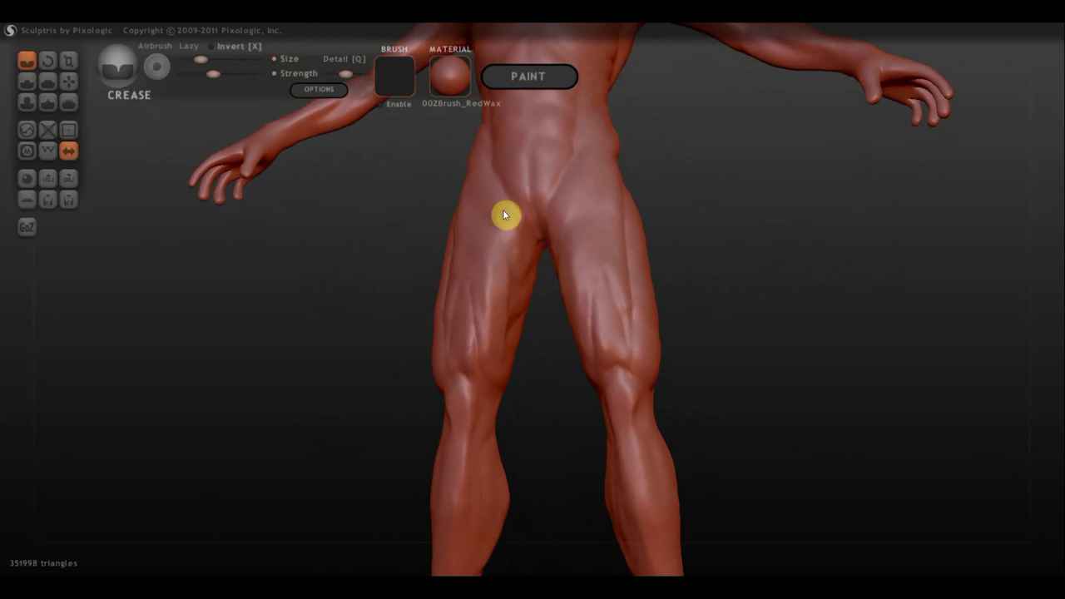
# Add crease lines at the left hip, along the thigh, and around the left knee.
pyautogui.moveTo(469, 178)
pyautogui.mouseDown(button='right')
pyautogui.moveTo(488, 313)
pyautogui.moveTo(494, 219)
pyautogui.moveTo(360, 268)
pyautogui.moveTo(394, 263)
pyautogui.mouseUp(button='right')
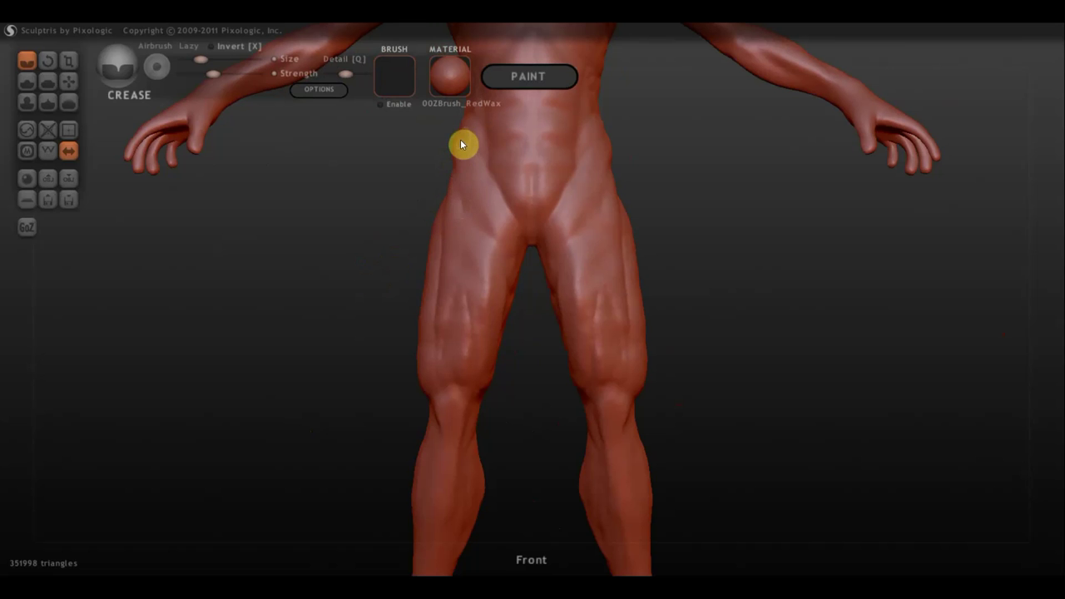
pyautogui.moveTo(480, 199); pyautogui.dragTo(497, 254)
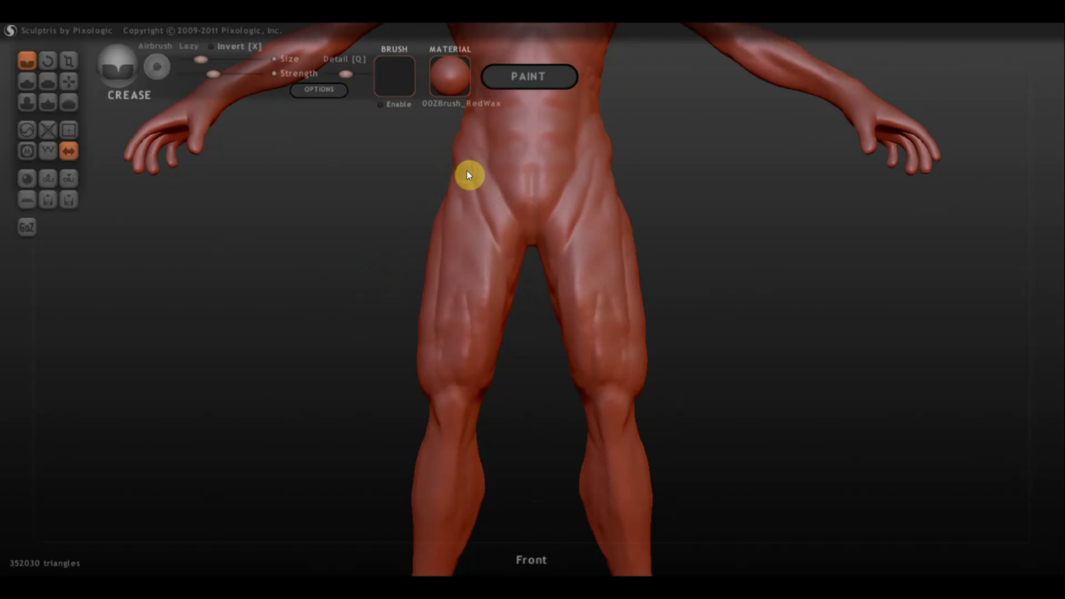
pyautogui.moveTo(466, 173); pyautogui.dragTo(483, 324)
pyautogui.moveTo(468, 233); pyautogui.dragTo(471, 362)
pyautogui.moveTo(397, 378); pyautogui.dragTo(440, 375)
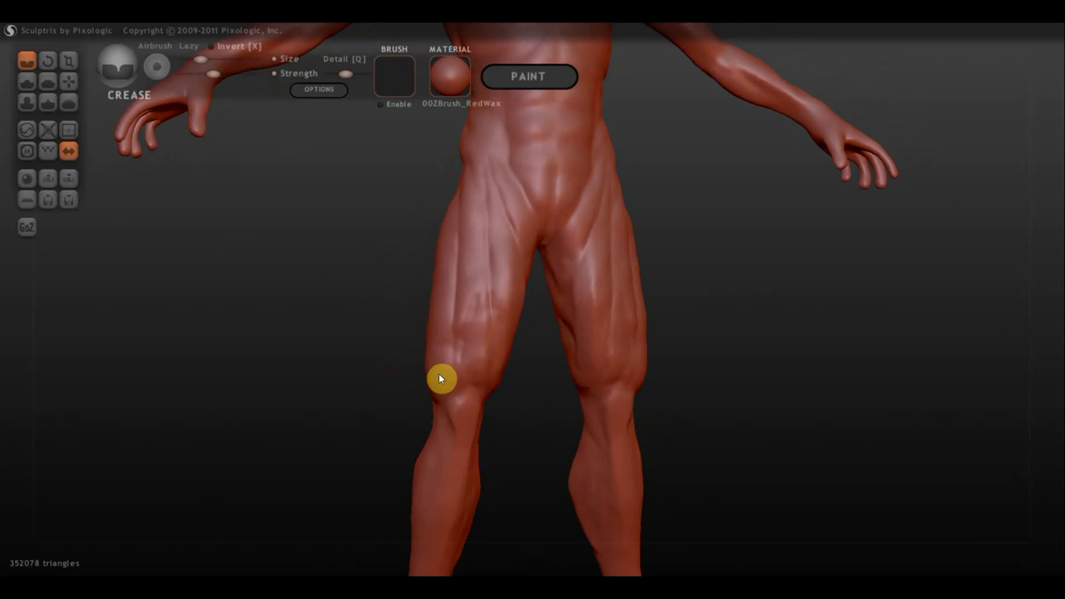
pyautogui.moveTo(503, 356)
pyautogui.mouseDown()
pyautogui.moveTo(438, 337)
pyautogui.moveTo(466, 366)
pyautogui.moveTo(521, 370)
pyautogui.mouseUp()
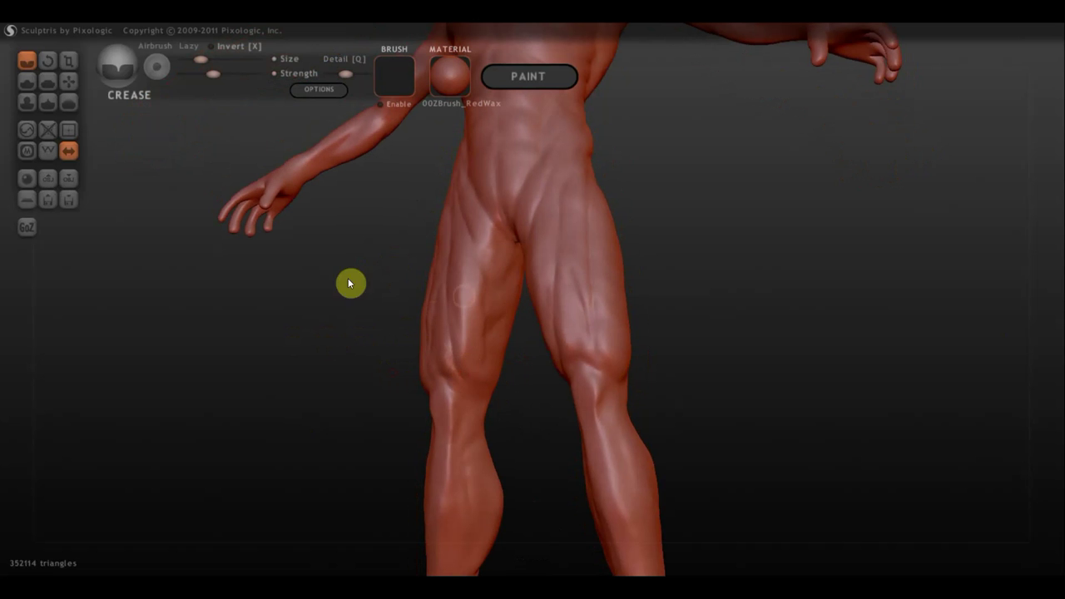
pyautogui.moveTo(266, 306)
pyautogui.mouseDown()
pyautogui.moveTo(408, 323)
pyautogui.moveTo(463, 361)
pyautogui.mouseUp()
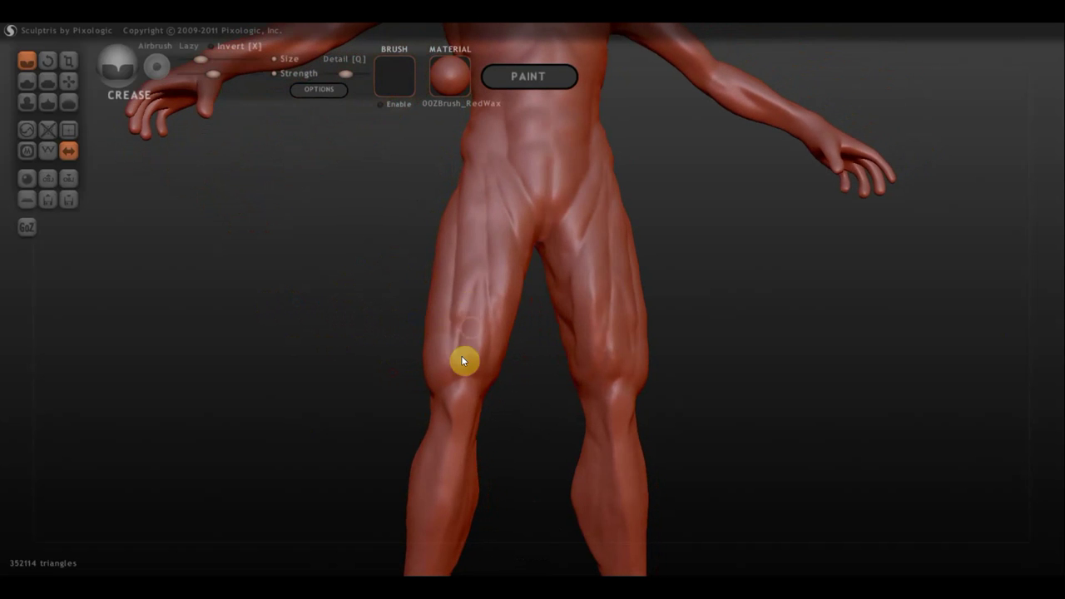
pyautogui.moveTo(274, 305); pyautogui.dragTo(333, 311)
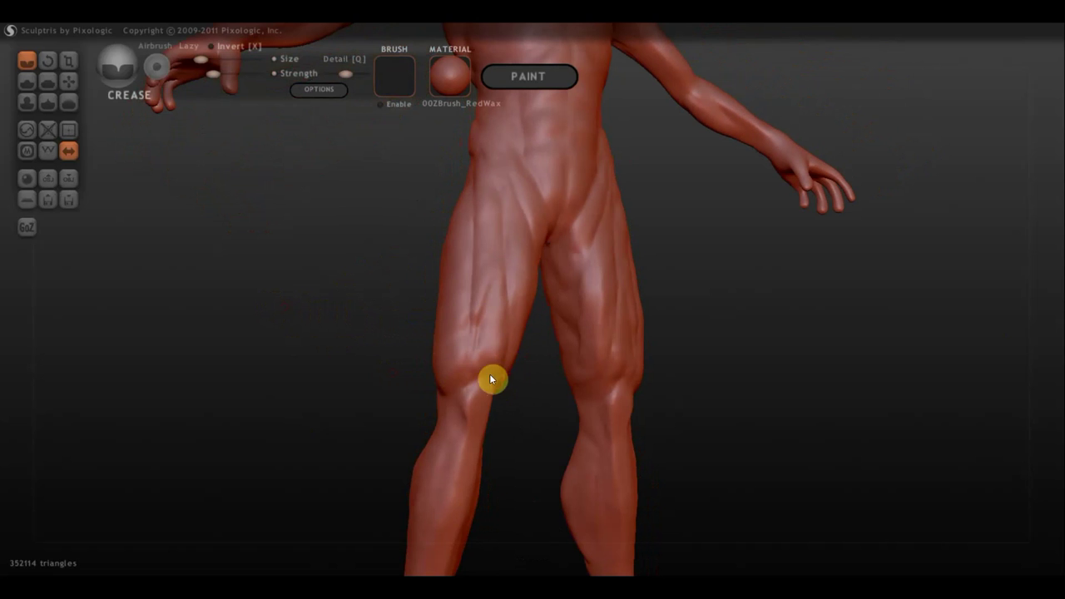
pyautogui.moveTo(491, 378)
pyautogui.mouseDown()
pyautogui.moveTo(443, 398)
pyautogui.moveTo(492, 388)
pyautogui.moveTo(504, 428)
pyautogui.mouseUp()
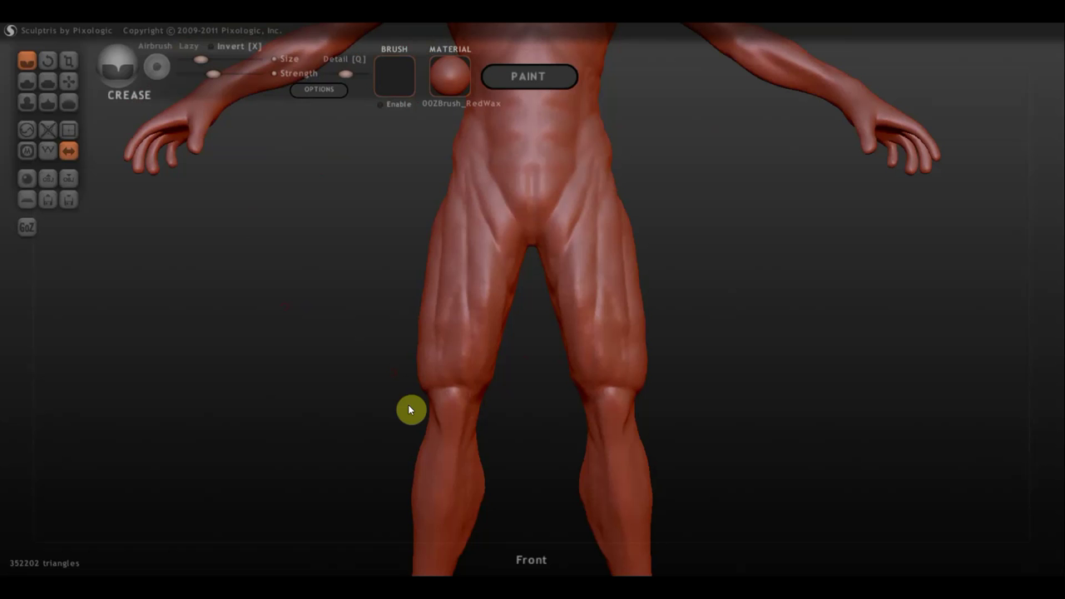
# Smooth the right thigh and knee creases with the Flatten brush, ending in Front view.
pyautogui.click(48, 81)
pyautogui.scroll(-2, 311, 415)
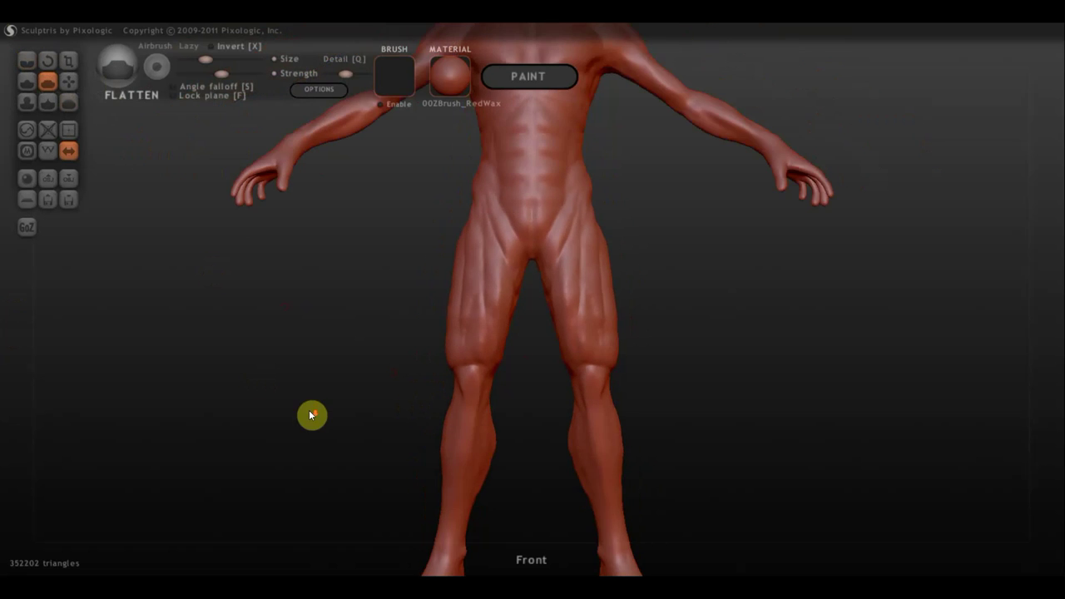
pyautogui.moveTo(311, 415); pyautogui.dragTo(500, 437)
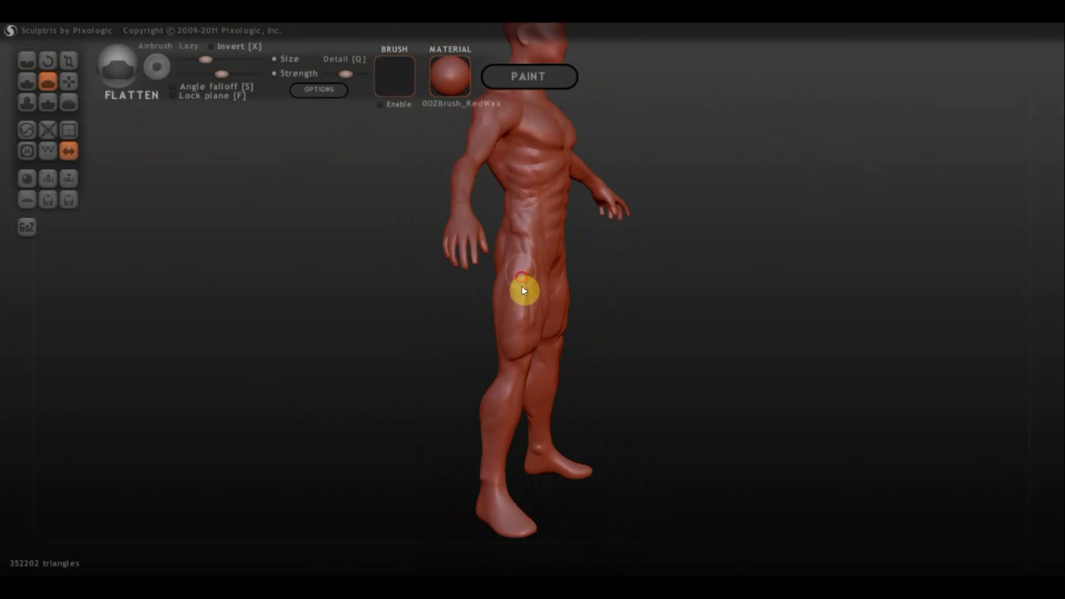
pyautogui.moveTo(516, 280); pyautogui.dragTo(516, 323)
pyautogui.moveTo(594, 250)
pyautogui.mouseDown()
pyautogui.moveTo(585, 294)
pyautogui.moveTo(601, 268)
pyautogui.moveTo(606, 296)
pyautogui.moveTo(602, 280)
pyautogui.moveTo(594, 330)
pyautogui.moveTo(581, 339)
pyautogui.mouseUp()
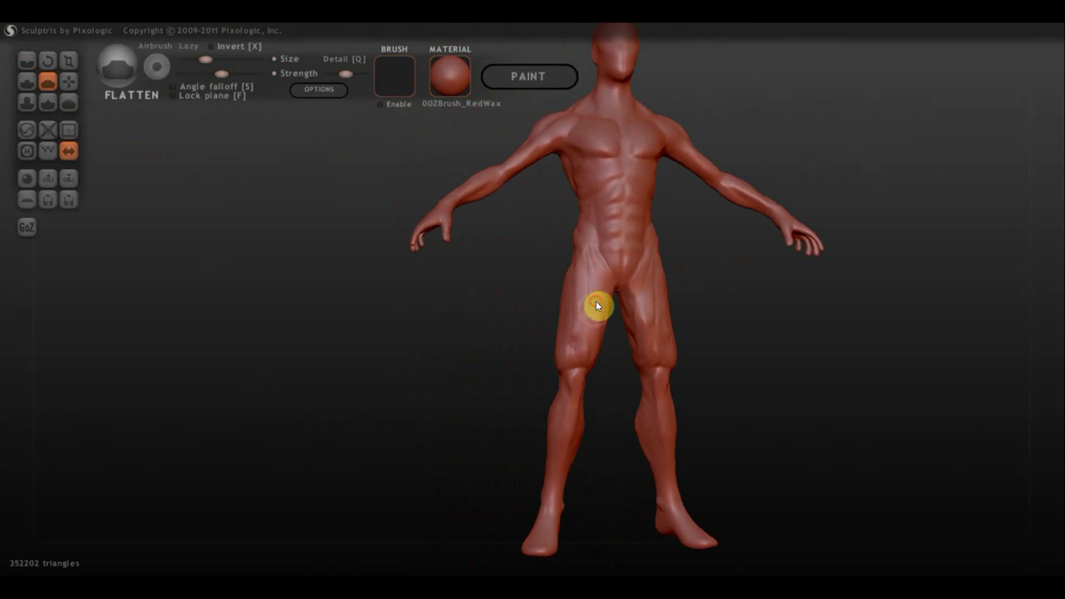
pyautogui.moveTo(584, 337)
pyautogui.mouseDown()
pyautogui.moveTo(591, 357)
pyautogui.moveTo(579, 349)
pyautogui.moveTo(592, 347)
pyautogui.moveTo(549, 457)
pyautogui.mouseUp()
pyautogui.moveTo(807, 435)
pyautogui.keyDown('shift'); pyautogui.mouseDown()
pyautogui.moveTo(632, 480)
pyautogui.moveTo(585, 447)
pyautogui.mouseUp(); pyautogui.keyUp('shift')
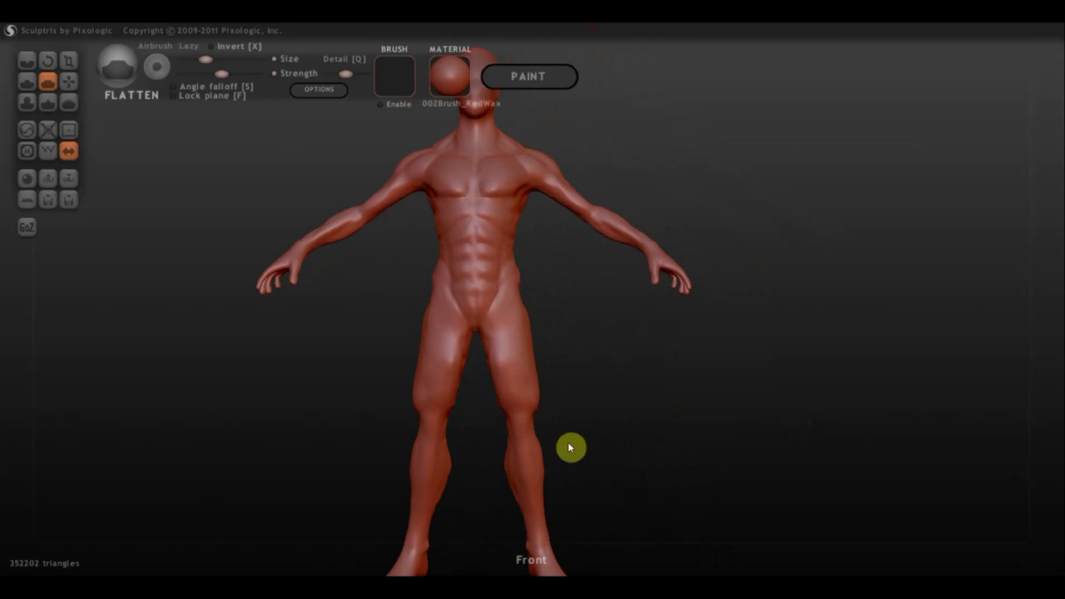
# Switch back to Crease (C) and carve grooves along both inner thighs and the left shin.
pyautogui.keyDown('alt'); pyautogui.moveTo(654, 414); pyautogui.dragTo(704, 392); pyautogui.keyUp('alt')
pyautogui.press('c')
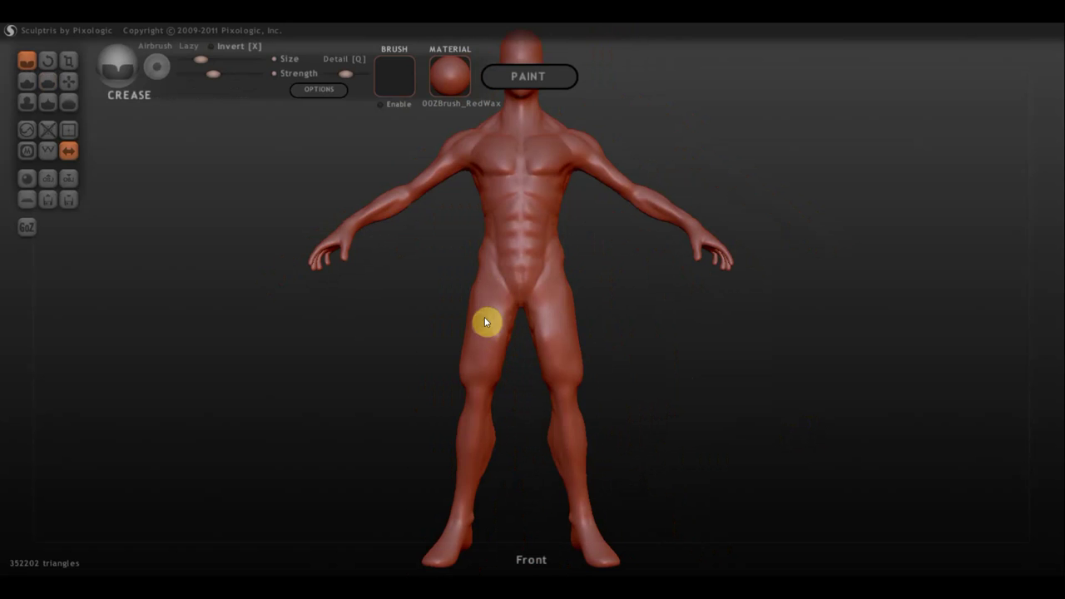
pyautogui.scroll(3, 711, 424)
pyautogui.scroll(2, 721, 466)
pyautogui.keyDown('alt'); pyautogui.moveTo(717, 392); pyautogui.dragTo(704, 350); pyautogui.keyUp('alt')
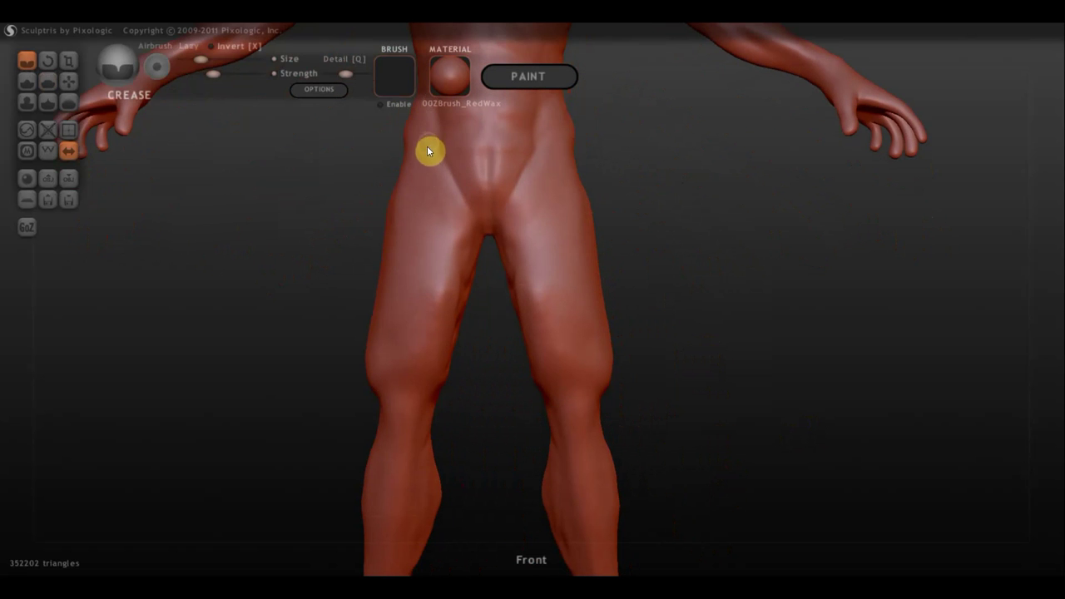
pyautogui.moveTo(426, 147)
pyautogui.mouseDown()
pyautogui.moveTo(447, 252)
pyautogui.moveTo(417, 360)
pyautogui.mouseUp()
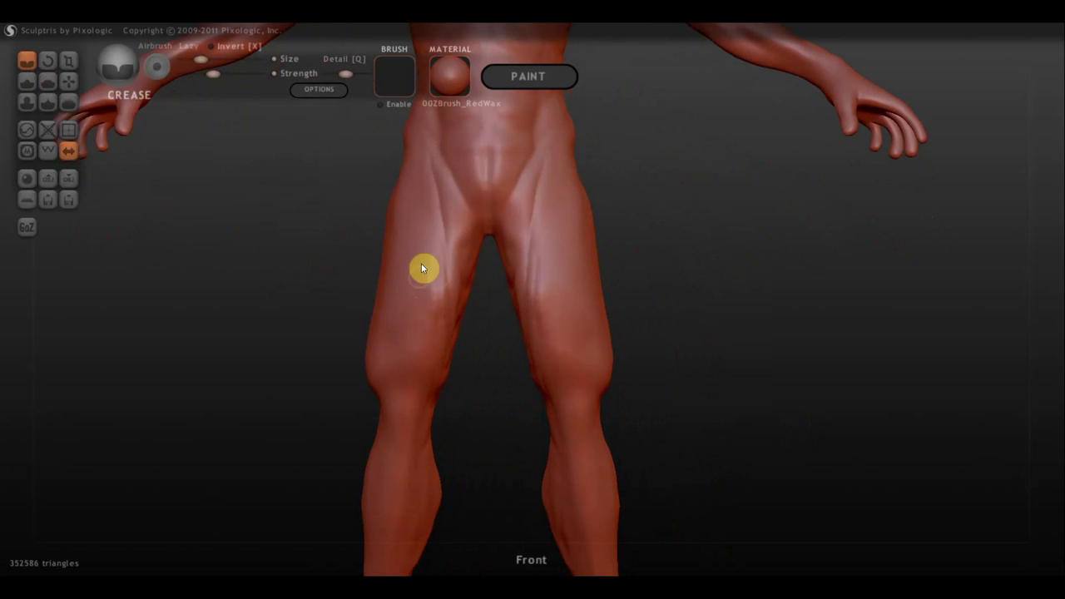
pyautogui.moveTo(435, 228); pyautogui.dragTo(433, 249)
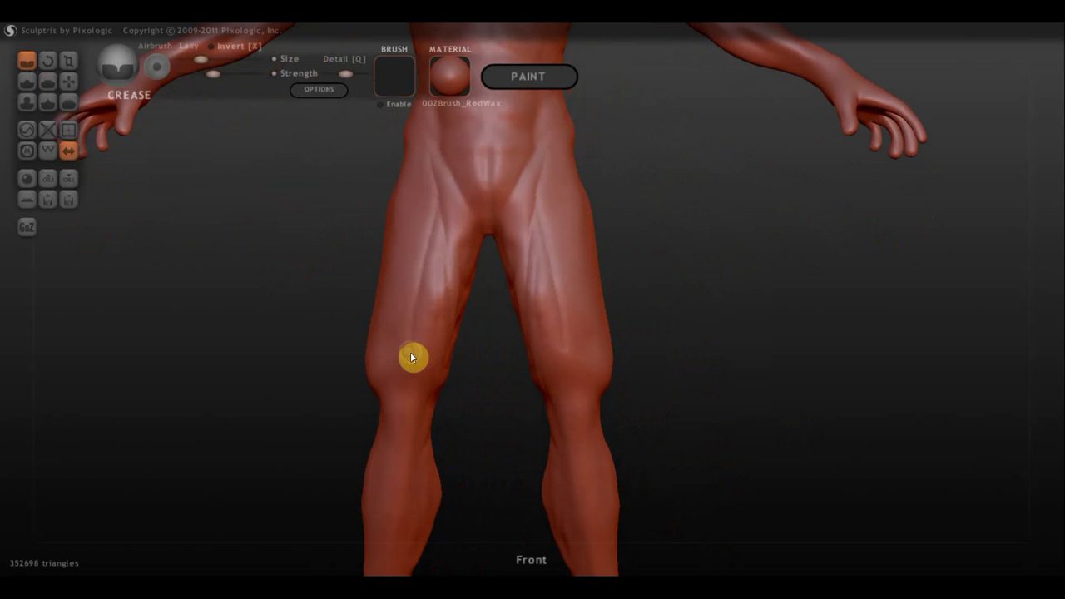
pyautogui.moveTo(421, 375); pyautogui.dragTo(420, 474)
# Add crease detail along the lower left leg, inner thighs and groin area.
pyautogui.moveTo(420, 474)
pyautogui.mouseDown(button='right')
pyautogui.moveTo(421, 430)
pyautogui.moveTo(457, 393)
pyautogui.mouseUp(button='right')
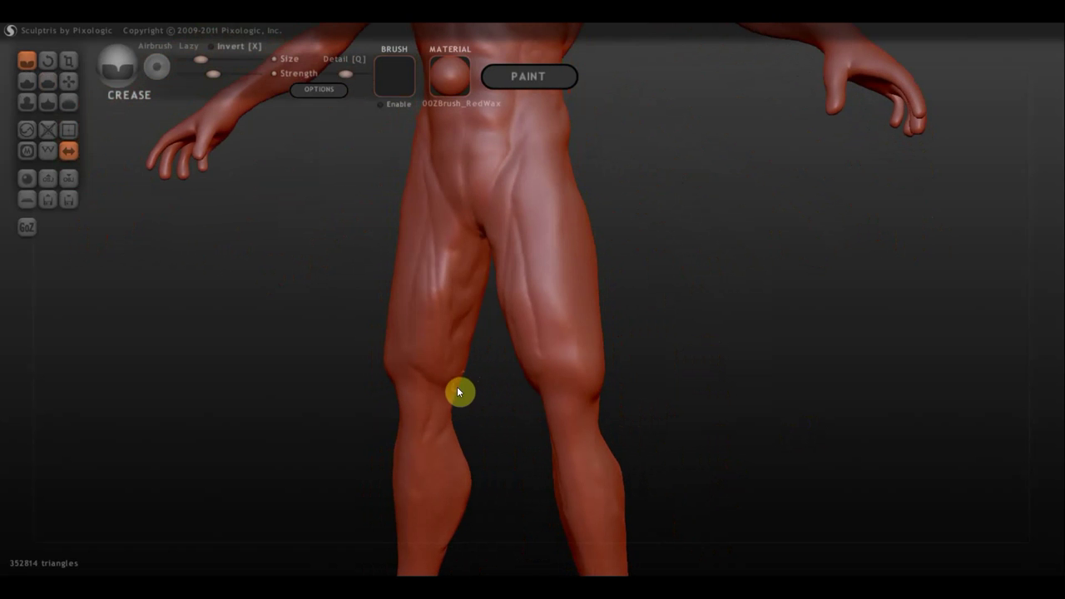
pyautogui.moveTo(458, 393); pyautogui.dragTo(438, 459)
pyautogui.moveTo(457, 435); pyautogui.dragTo(473, 262, button='right')
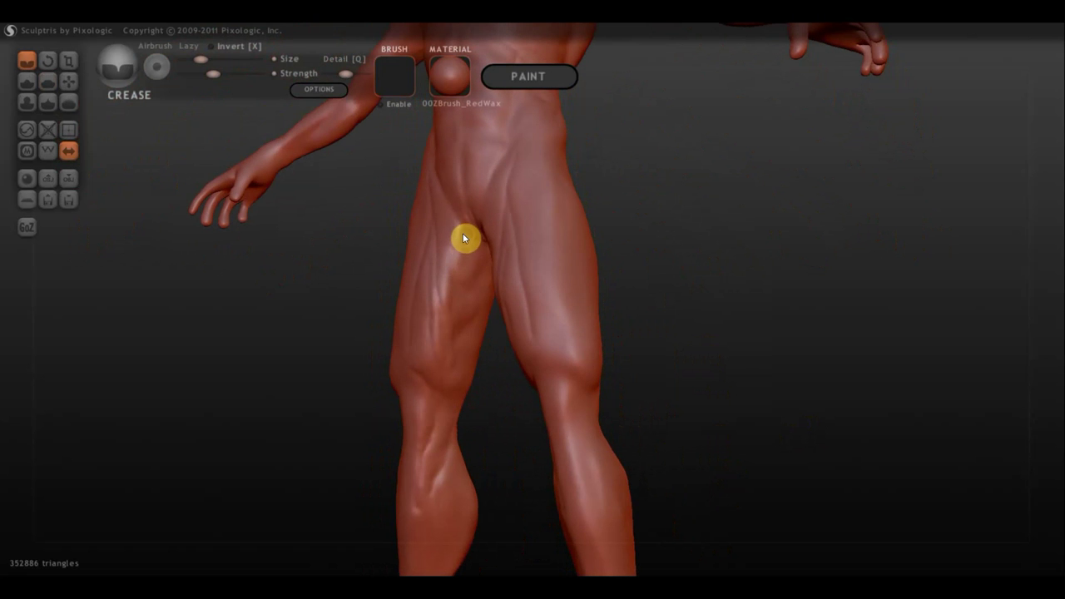
pyautogui.moveTo(459, 241); pyautogui.dragTo(463, 238)
pyautogui.moveTo(356, 281); pyautogui.dragTo(441, 275)
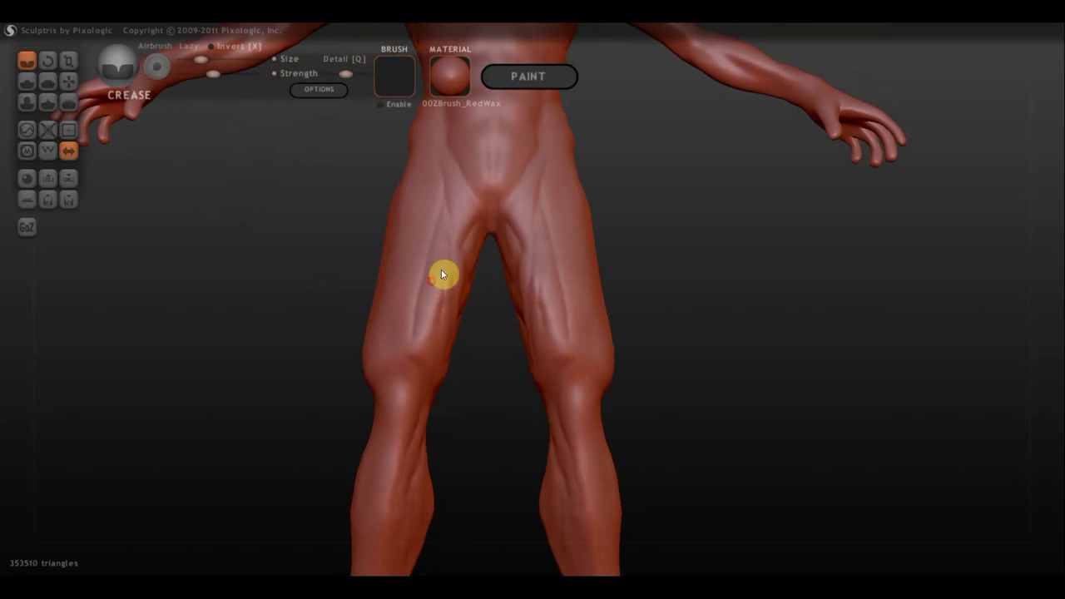
pyautogui.click(481, 213)
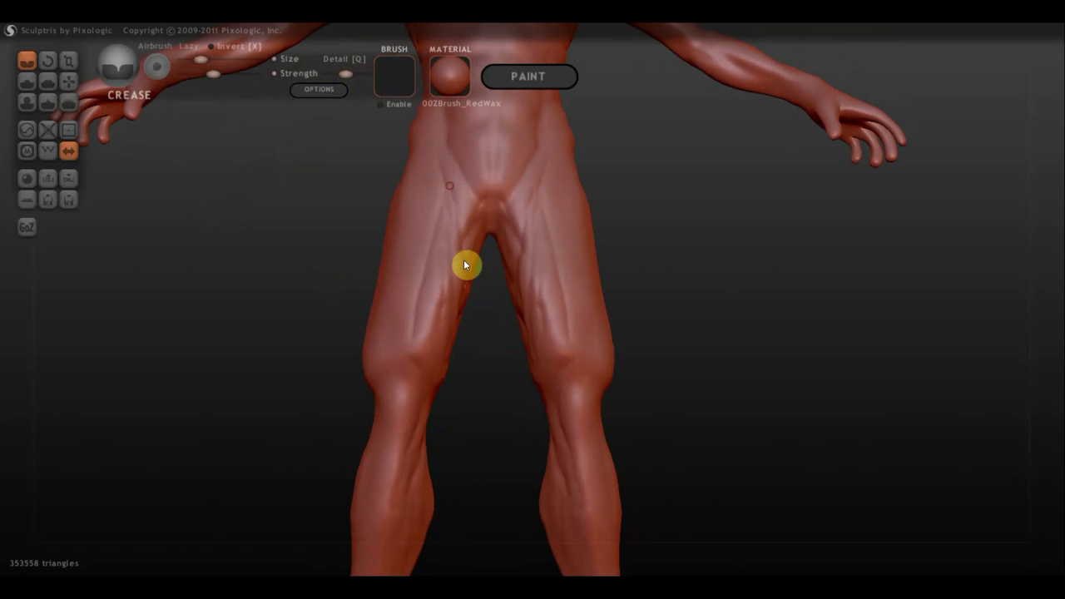
pyautogui.moveTo(466, 264)
pyautogui.mouseDown()
pyautogui.moveTo(475, 287)
pyautogui.moveTo(506, 252)
pyautogui.mouseUp()
pyautogui.moveTo(666, 269); pyautogui.dragTo(627, 262)
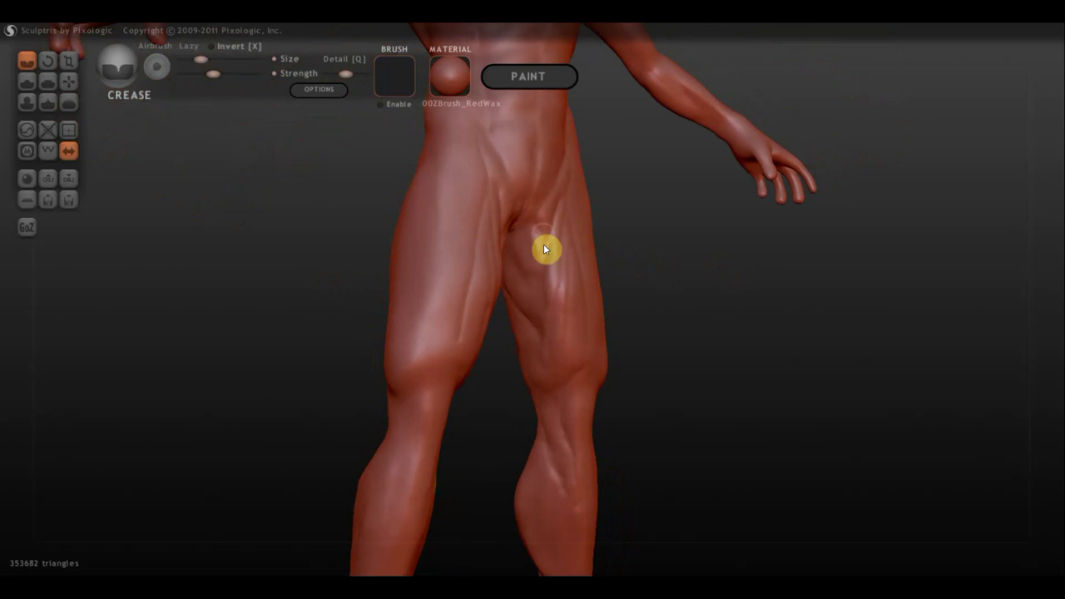
pyautogui.moveTo(538, 247)
pyautogui.mouseDown()
pyautogui.moveTo(629, 259)
pyautogui.moveTo(512, 239)
pyautogui.mouseUp()
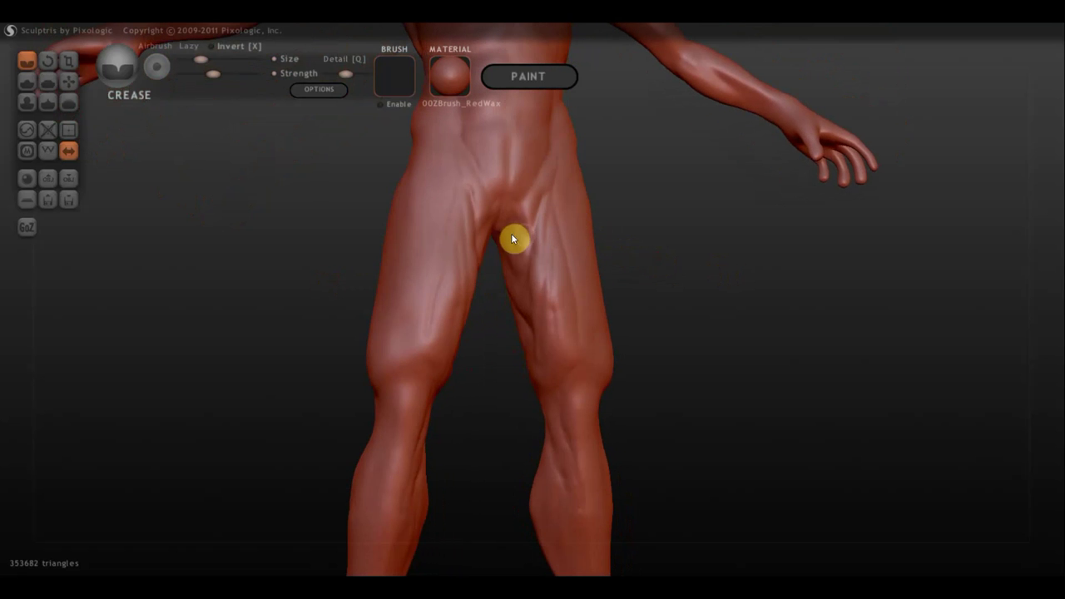
pyautogui.moveTo(516, 301)
pyautogui.mouseDown()
pyautogui.moveTo(594, 278)
pyautogui.moveTo(568, 283)
pyautogui.moveTo(574, 308)
pyautogui.moveTo(619, 294)
pyautogui.moveTo(465, 180)
pyautogui.mouseUp()
pyautogui.moveTo(418, 124)
pyautogui.mouseDown()
pyautogui.moveTo(475, 225)
pyautogui.moveTo(449, 169)
pyautogui.mouseUp()
# Zoom out and view the whole figure from the shoulder and back.
pyautogui.moveTo(665, 237)
pyautogui.mouseDown()
pyautogui.moveTo(682, 477)
pyautogui.moveTo(577, 463)
pyautogui.moveTo(590, 517)
pyautogui.moveTo(623, 458)
pyautogui.moveTo(704, 463)
pyautogui.mouseUp()
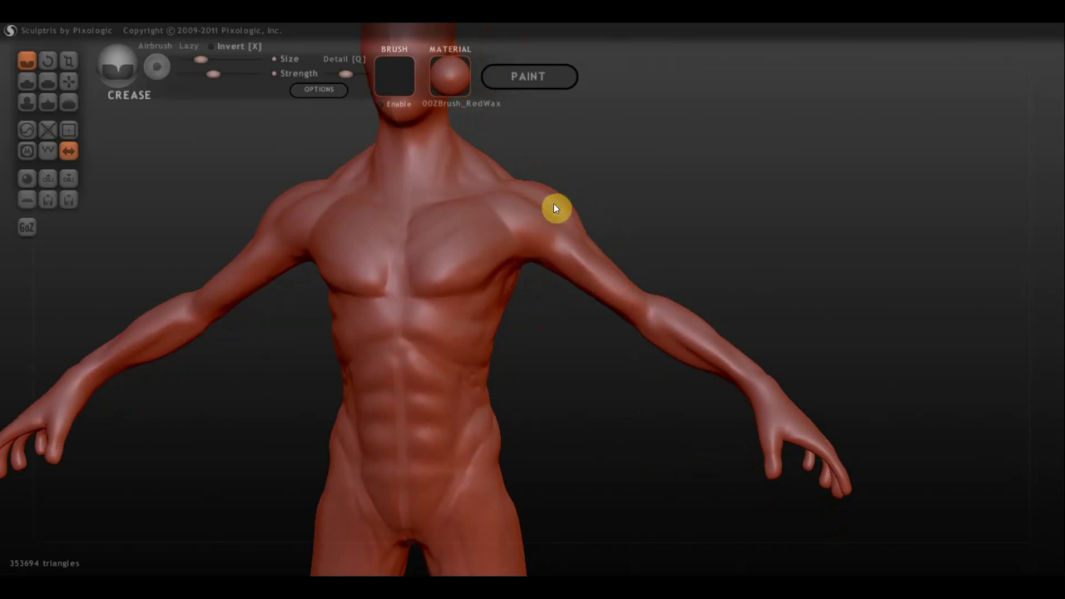
pyautogui.moveTo(574, 338)
pyautogui.mouseDown()
pyautogui.moveTo(573, 266)
pyautogui.moveTo(463, 283)
pyautogui.moveTo(751, 202)
pyautogui.moveTo(694, 282)
pyautogui.moveTo(424, 258)
pyautogui.moveTo(541, 236)
pyautogui.moveTo(481, 275)
pyautogui.moveTo(804, 386)
pyautogui.mouseUp()
pyautogui.scroll(-5, 782, 325)
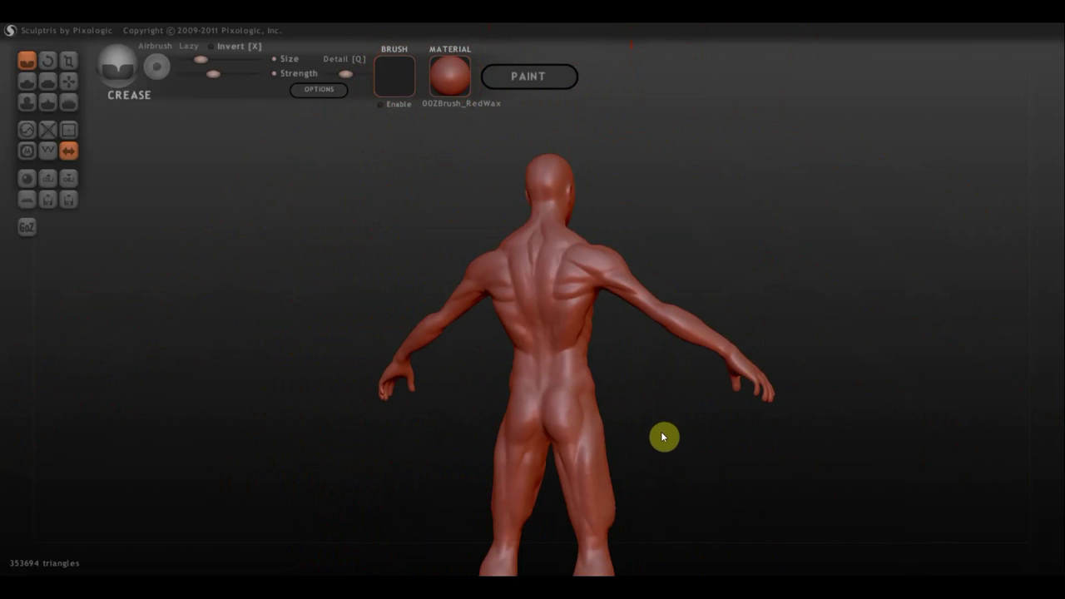
pyautogui.moveTo(663, 435)
pyautogui.keyDown('shift'); pyautogui.mouseDown()
pyautogui.moveTo(678, 430)
pyautogui.moveTo(643, 340)
pyautogui.moveTo(302, 358)
pyautogui.moveTo(619, 365)
pyautogui.moveTo(664, 399)
pyautogui.mouseUp(); pyautogui.keyUp('shift')
pyautogui.scroll(-3, 632, 341)
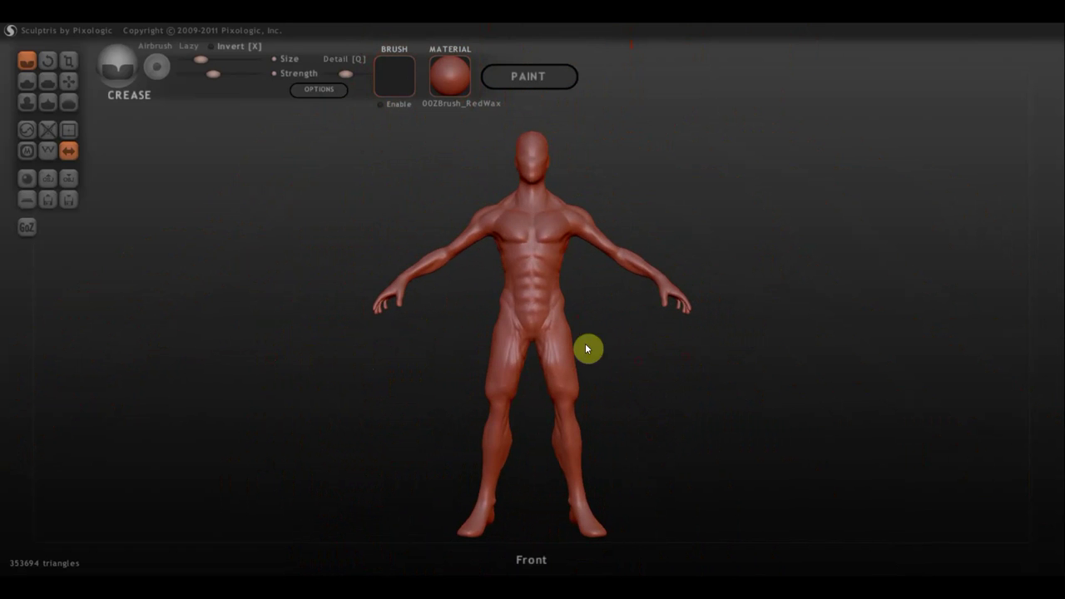
# Use the Grab brush to pull the upper back muscles into shape.
pyautogui.click(69, 81)
pyautogui.moveTo(193, 200)
pyautogui.mouseDown()
pyautogui.moveTo(574, 216)
pyautogui.moveTo(668, 204)
pyautogui.moveTo(744, 241)
pyautogui.mouseUp()
pyautogui.scroll(3, 615, 449)
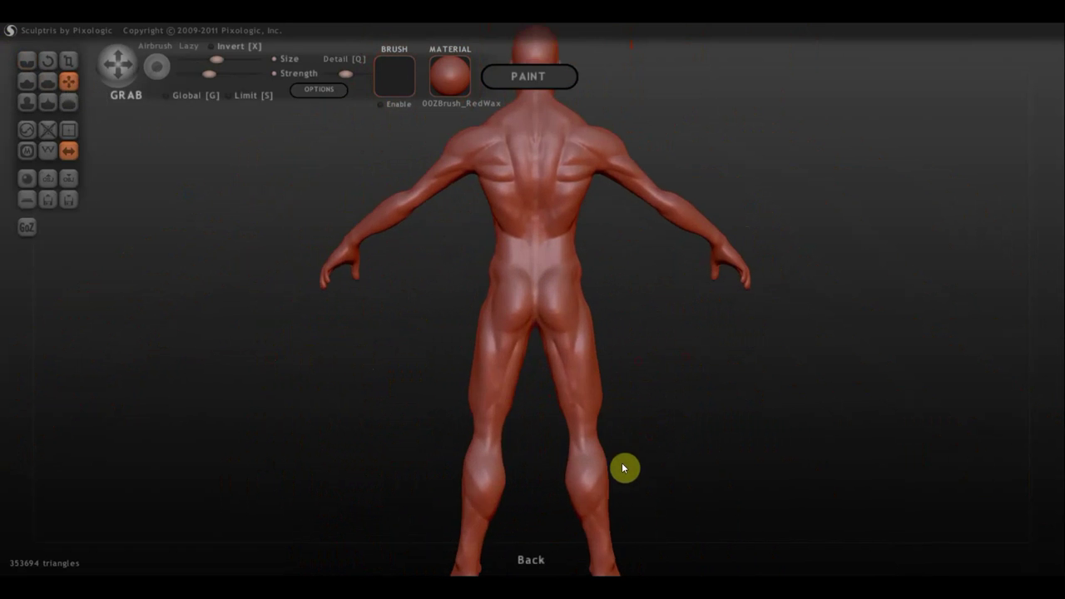
pyautogui.scroll(-3, 665, 374)
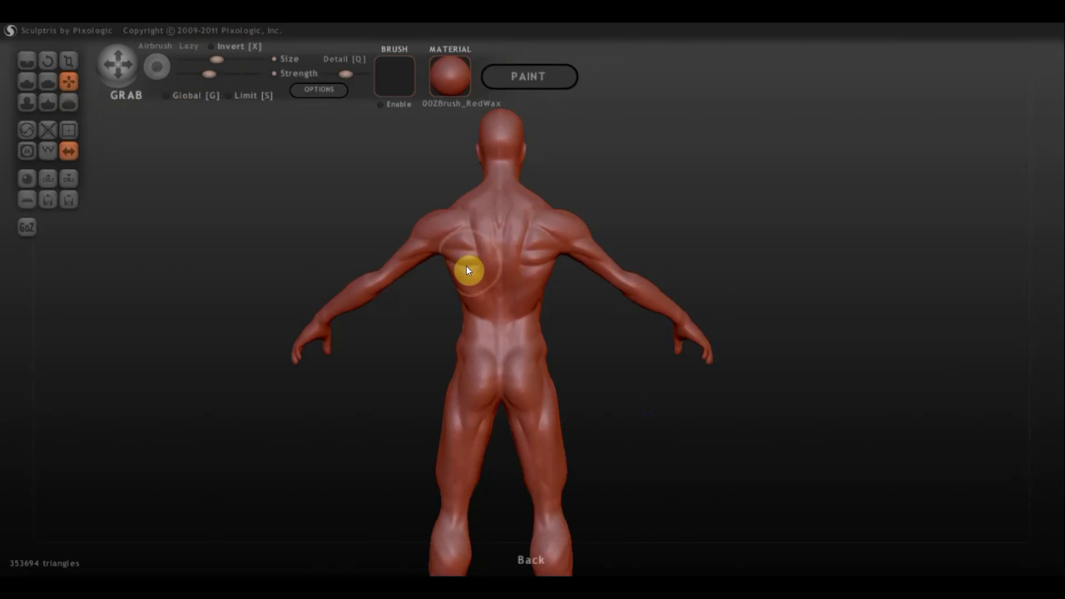
pyautogui.moveTo(466, 267)
pyautogui.mouseDown()
pyautogui.moveTo(441, 275)
pyautogui.moveTo(453, 280)
pyautogui.moveTo(466, 247)
pyautogui.moveTo(426, 203)
pyautogui.mouseUp()
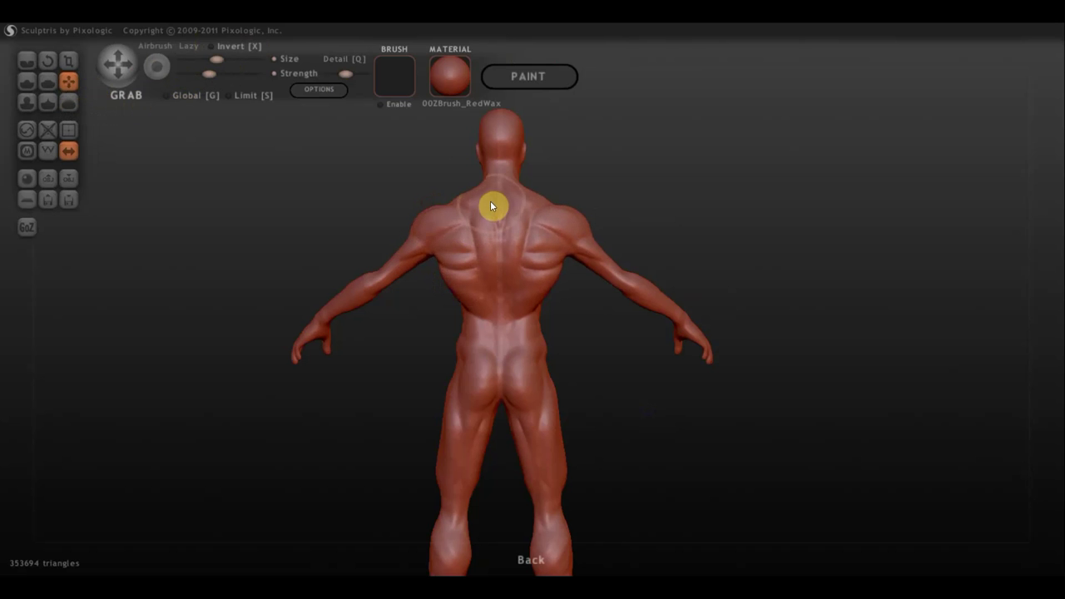
# Push the buttock outline slightly further out from the back view.
pyautogui.moveTo(704, 205); pyautogui.dragTo(295, 220)
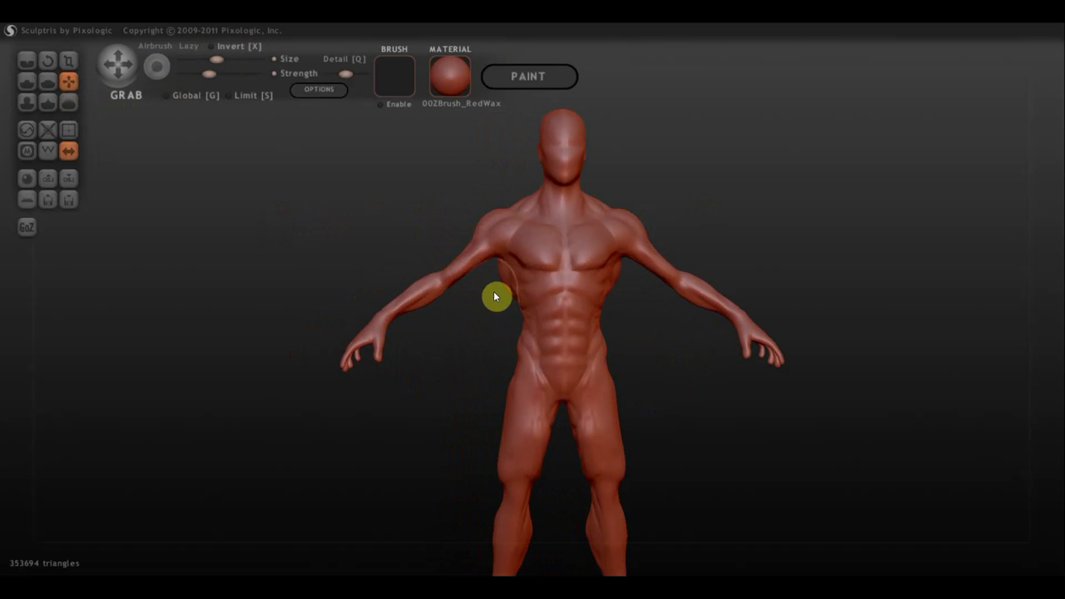
pyautogui.moveTo(676, 380)
pyautogui.keyDown('shift'); pyautogui.mouseDown()
pyautogui.moveTo(678, 392)
pyautogui.moveTo(606, 317)
pyautogui.moveTo(577, 330)
pyautogui.moveTo(581, 371)
pyautogui.mouseUp(); pyautogui.keyUp('shift')
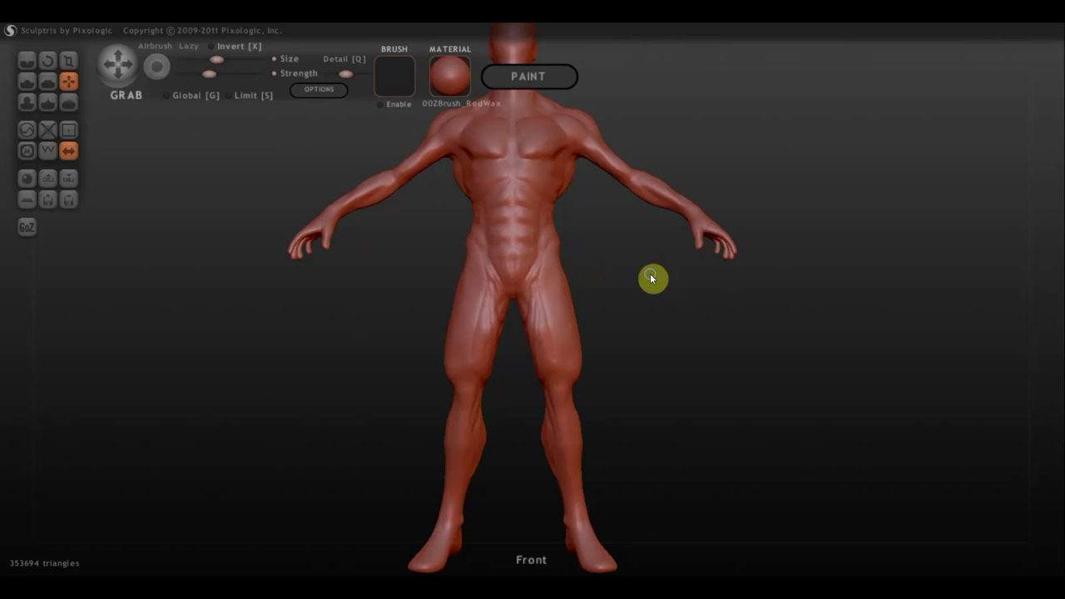
pyautogui.moveTo(654, 278)
pyautogui.mouseDown()
pyautogui.moveTo(357, 281)
pyautogui.moveTo(894, 297)
pyautogui.mouseUp()
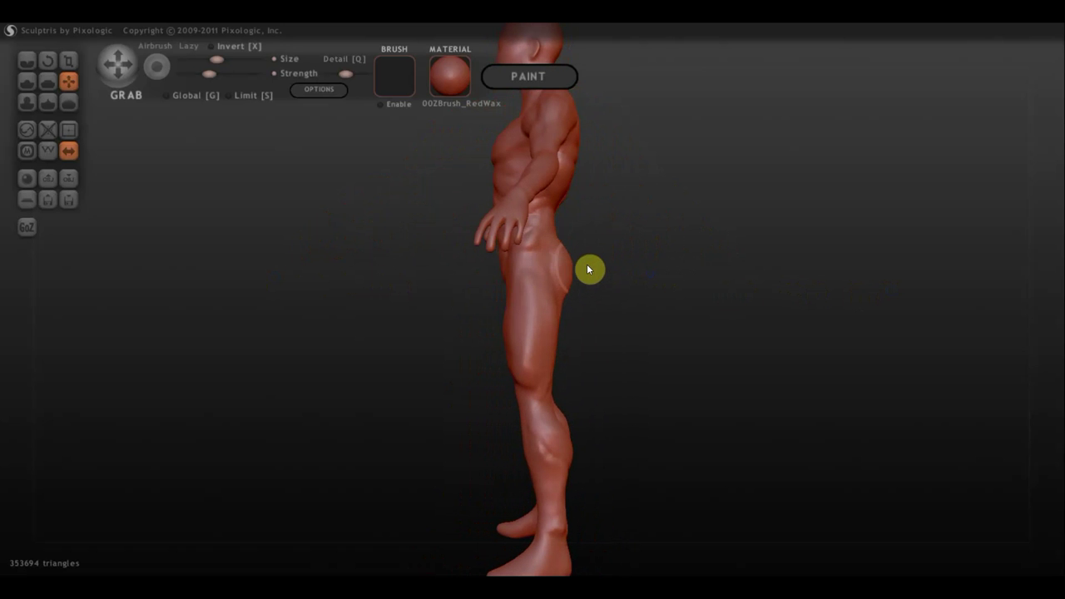
pyautogui.moveTo(575, 255); pyautogui.dragTo(563, 297)
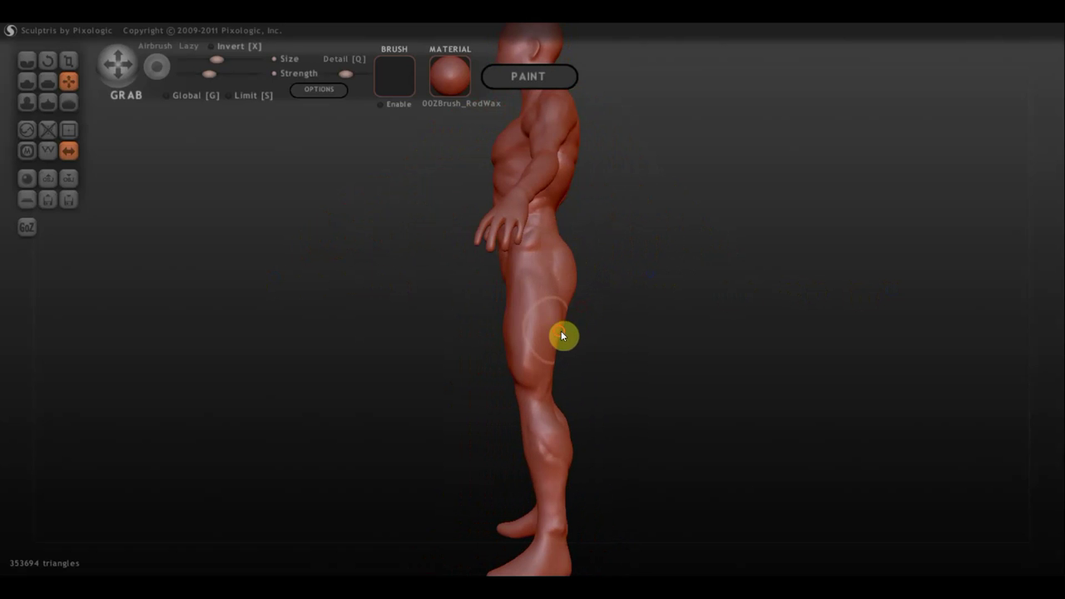
# Review the figure from side and back angles, ending on a zoomed-out front view.
pyautogui.moveTo(656, 308)
pyautogui.mouseDown()
pyautogui.moveTo(480, 308)
pyautogui.moveTo(499, 288)
pyautogui.mouseUp()
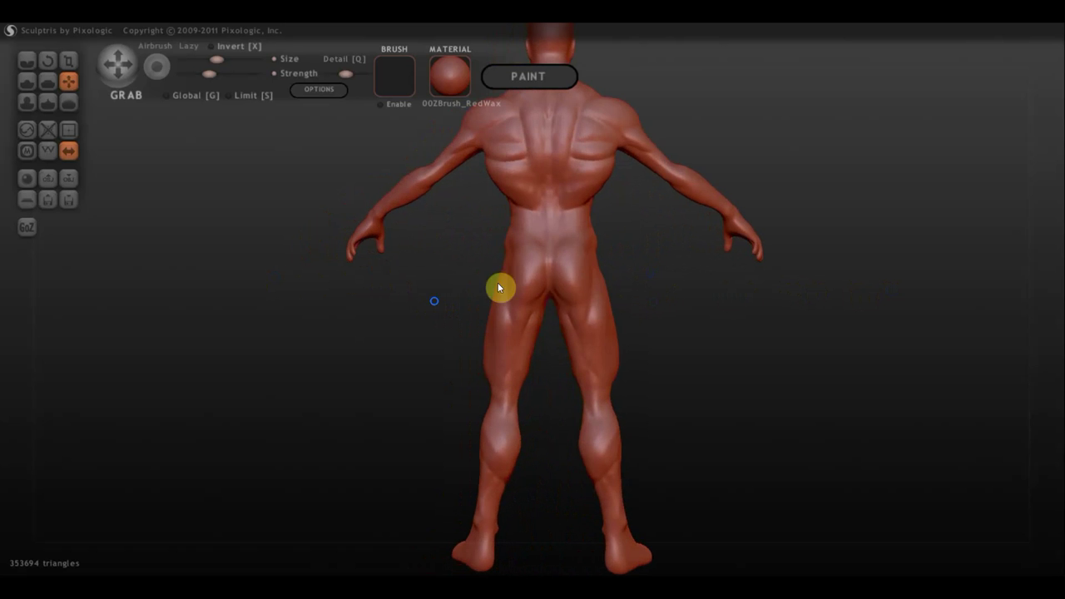
pyautogui.moveTo(660, 439)
pyautogui.mouseDown()
pyautogui.moveTo(724, 444)
pyautogui.moveTo(610, 449)
pyautogui.moveTo(747, 425)
pyautogui.mouseUp()
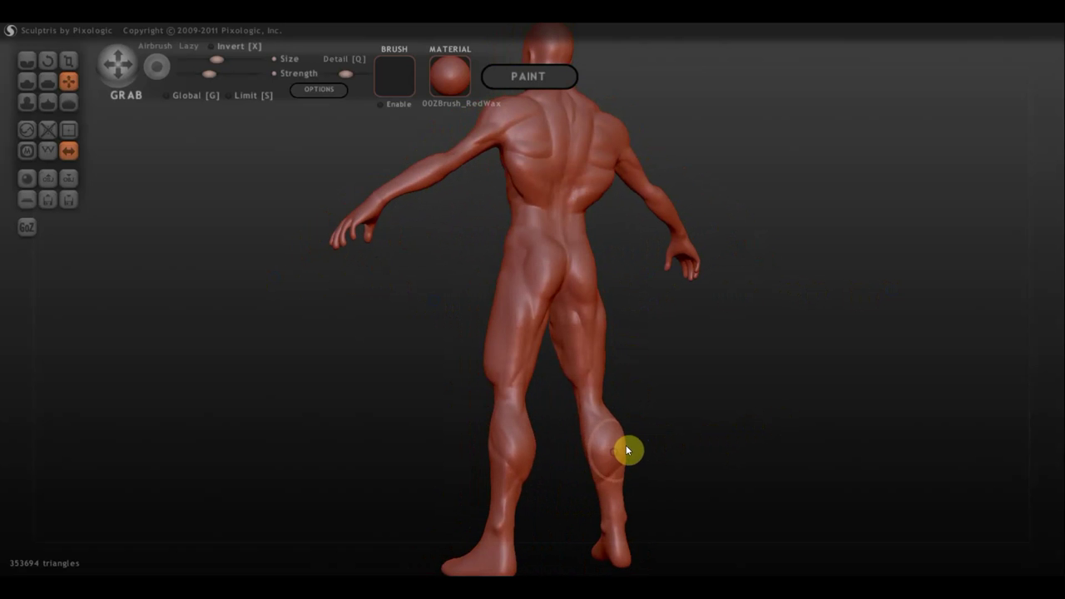
pyautogui.moveTo(634, 440)
pyautogui.mouseDown()
pyautogui.moveTo(464, 434)
pyautogui.moveTo(466, 452)
pyautogui.mouseUp()
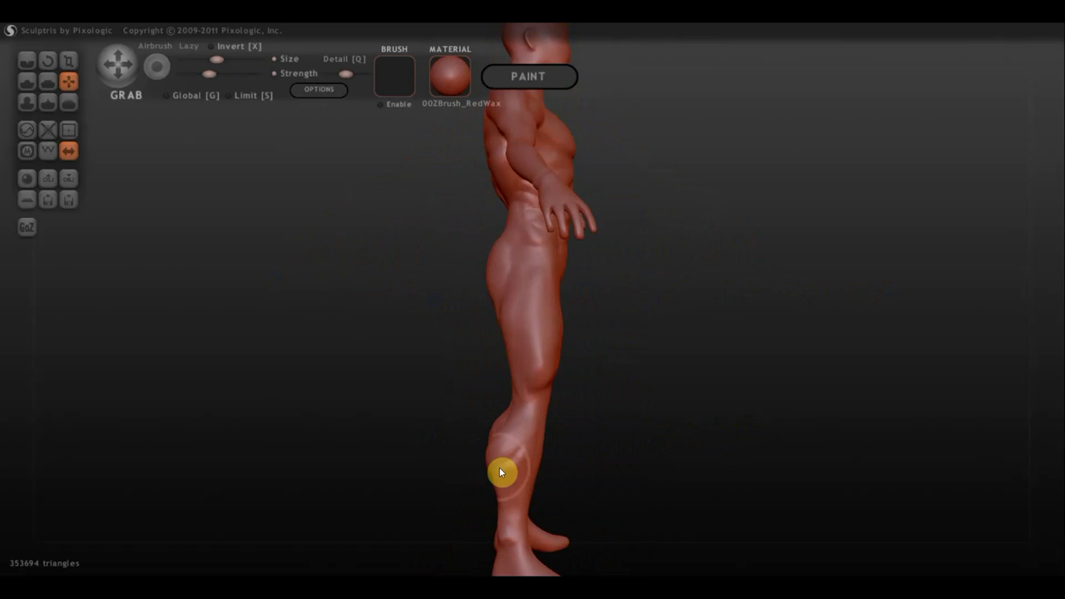
pyautogui.moveTo(587, 441); pyautogui.dragTo(493, 277)
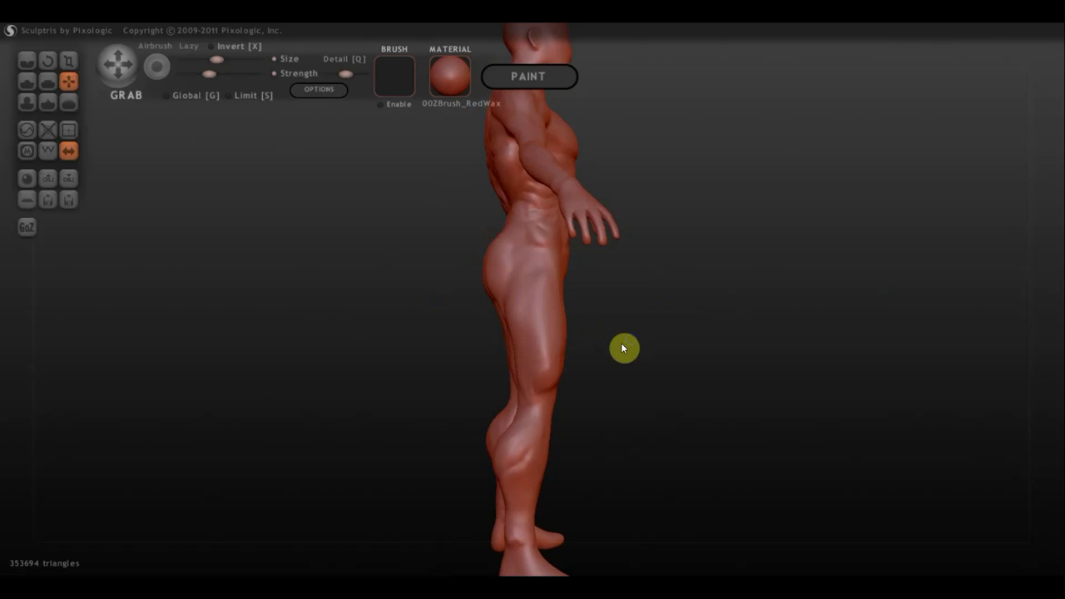
pyautogui.moveTo(623, 347); pyautogui.dragTo(555, 298)
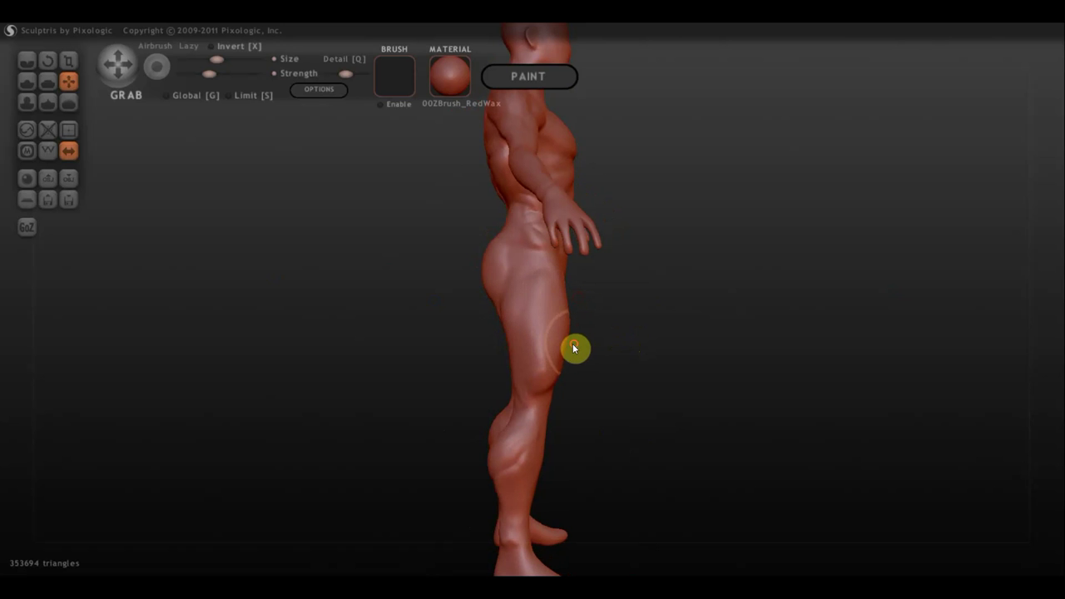
pyautogui.moveTo(569, 363); pyautogui.dragTo(458, 349)
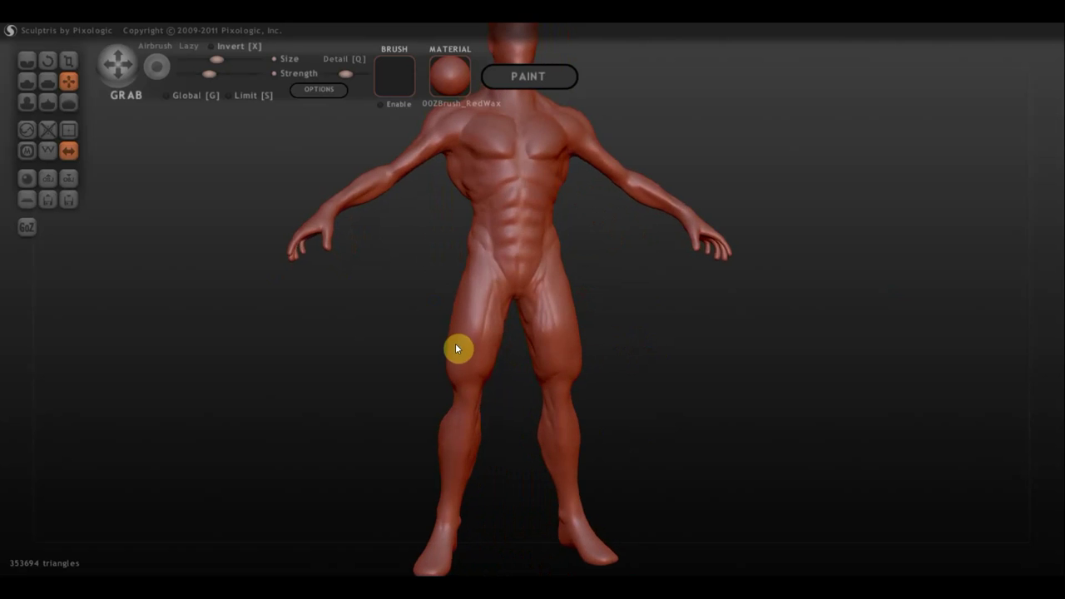
pyautogui.keyDown('shift'); pyautogui.moveTo(654, 333); pyautogui.dragTo(644, 342); pyautogui.keyUp('shift')
pyautogui.scroll(-3, 582, 413)
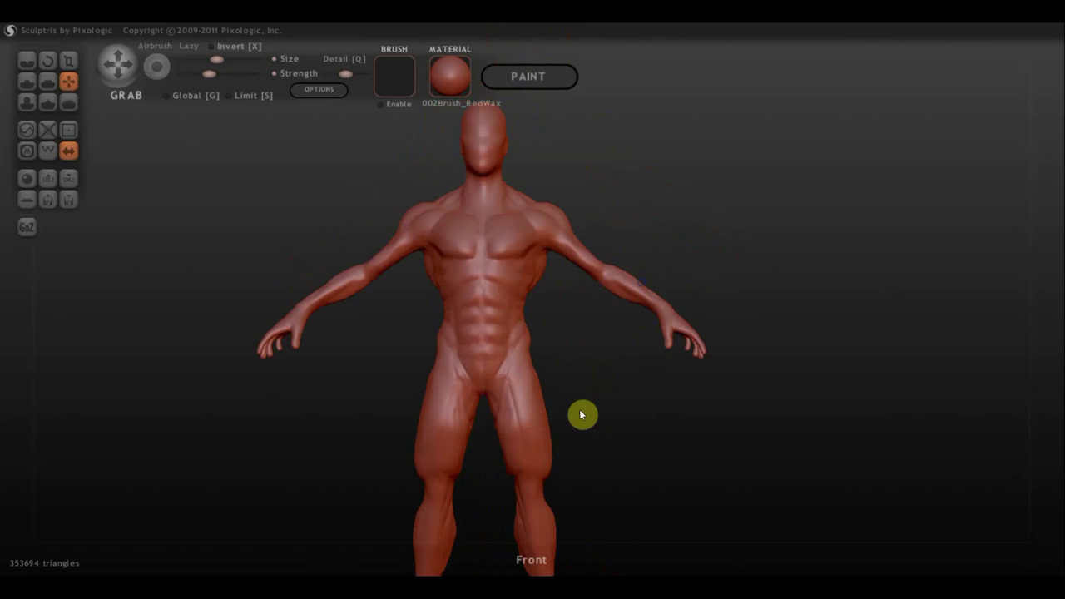
pyautogui.scroll(-1, 583, 411)
pyautogui.scroll(-2, 587, 369)
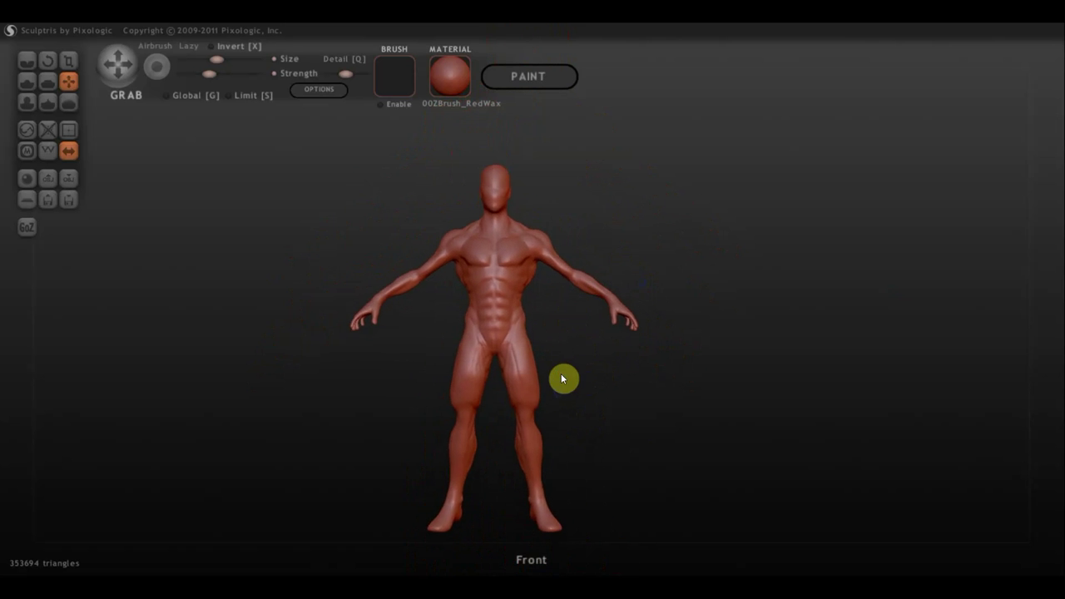
pyautogui.scroll(-2, 564, 375)
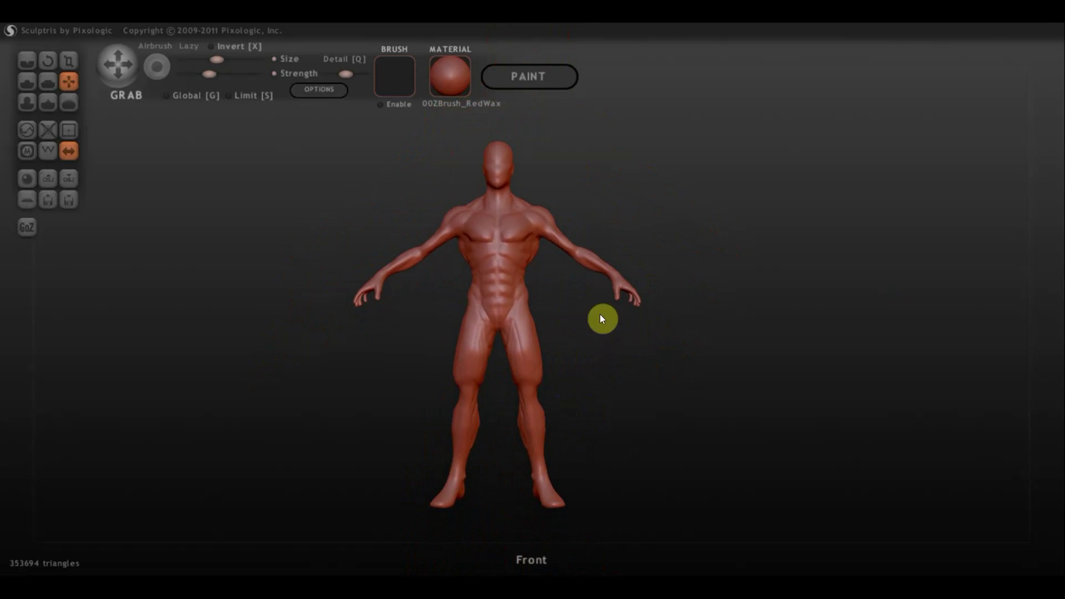
# With the Draw brush, dab material onto the figure and stroke along the forearm.
pyautogui.click(28, 81)
pyautogui.scroll(3, 611, 208)
pyautogui.moveTo(623, 252)
pyautogui.mouseDown()
pyautogui.moveTo(643, 257)
pyautogui.moveTo(638, 240)
pyautogui.moveTo(650, 275)
pyautogui.moveTo(713, 213)
pyautogui.moveTo(432, 221)
pyautogui.moveTo(369, 211)
pyautogui.mouseUp()
pyautogui.click(652, 266)
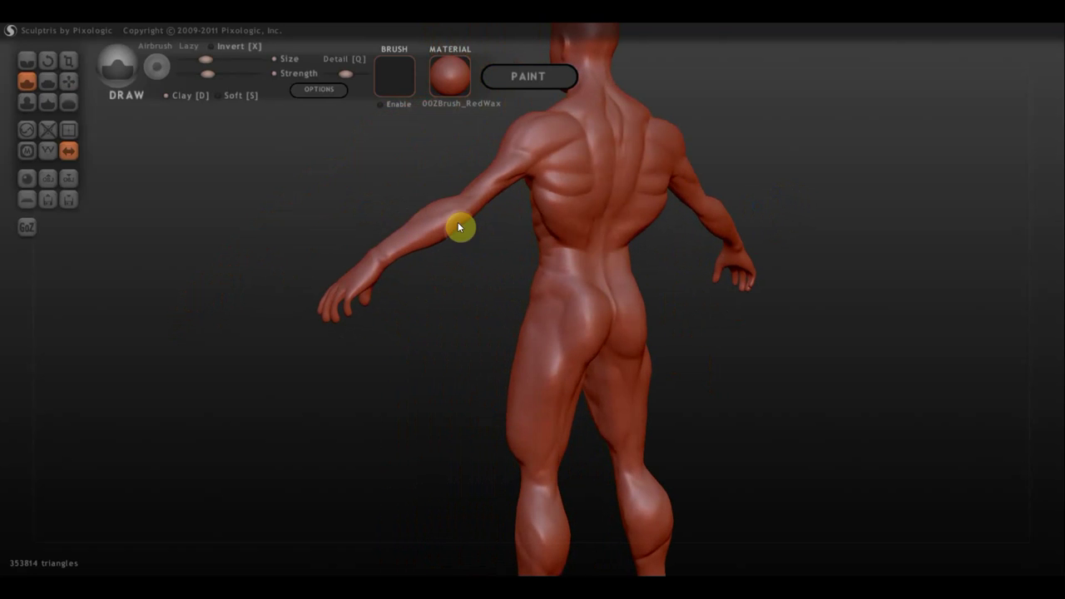
pyautogui.moveTo(449, 222); pyautogui.dragTo(532, 273, button='right')
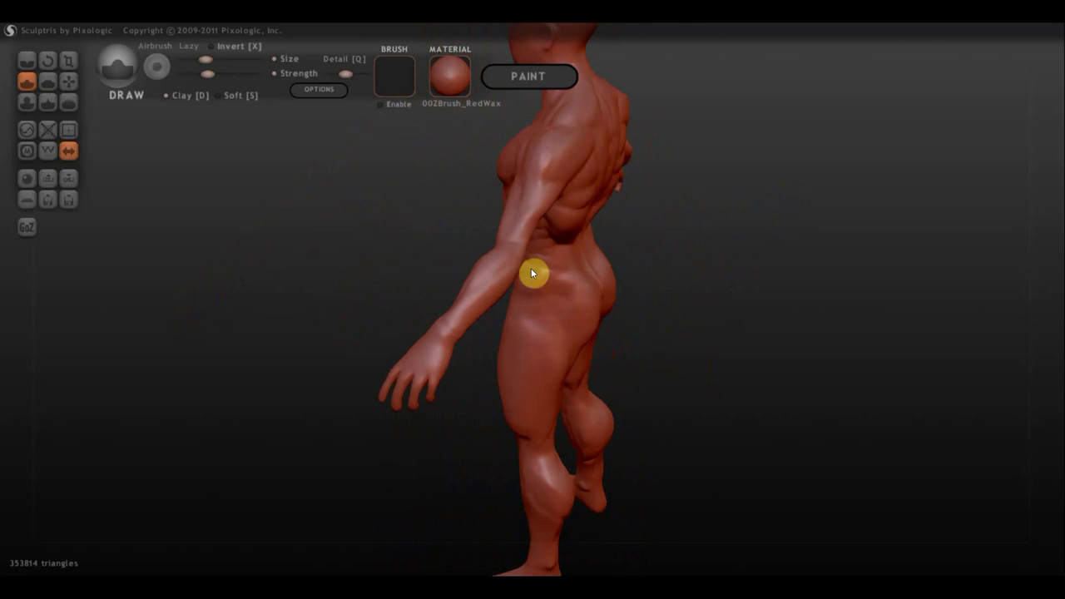
pyautogui.moveTo(498, 262); pyautogui.dragTo(451, 281)
# Build up forearm muscle, add upper-arm detail, and press a small dent into the upper arm.
pyautogui.moveTo(449, 276)
pyautogui.mouseDown(button='right')
pyautogui.moveTo(597, 266)
pyautogui.moveTo(675, 212)
pyautogui.moveTo(631, 240)
pyautogui.moveTo(668, 171)
pyautogui.moveTo(667, 240)
pyautogui.mouseUp(button='right')
pyautogui.scroll(3, 678, 225)
pyautogui.moveTo(657, 219)
pyautogui.mouseDown()
pyautogui.moveTo(680, 223)
pyautogui.moveTo(671, 236)
pyautogui.moveTo(682, 228)
pyautogui.moveTo(674, 220)
pyautogui.mouseUp()
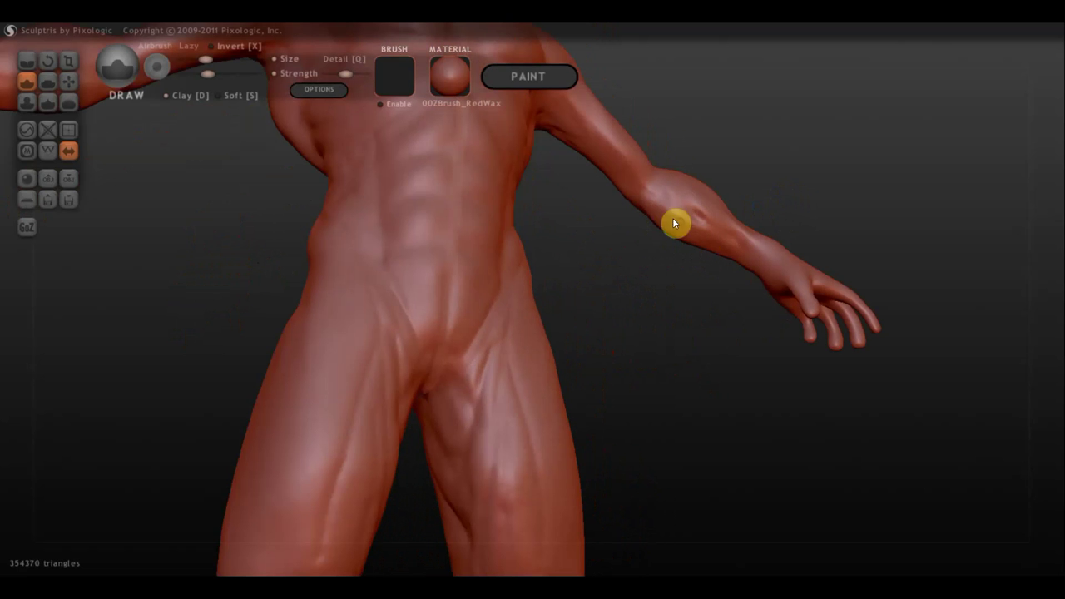
pyautogui.moveTo(729, 163); pyautogui.dragTo(676, 141)
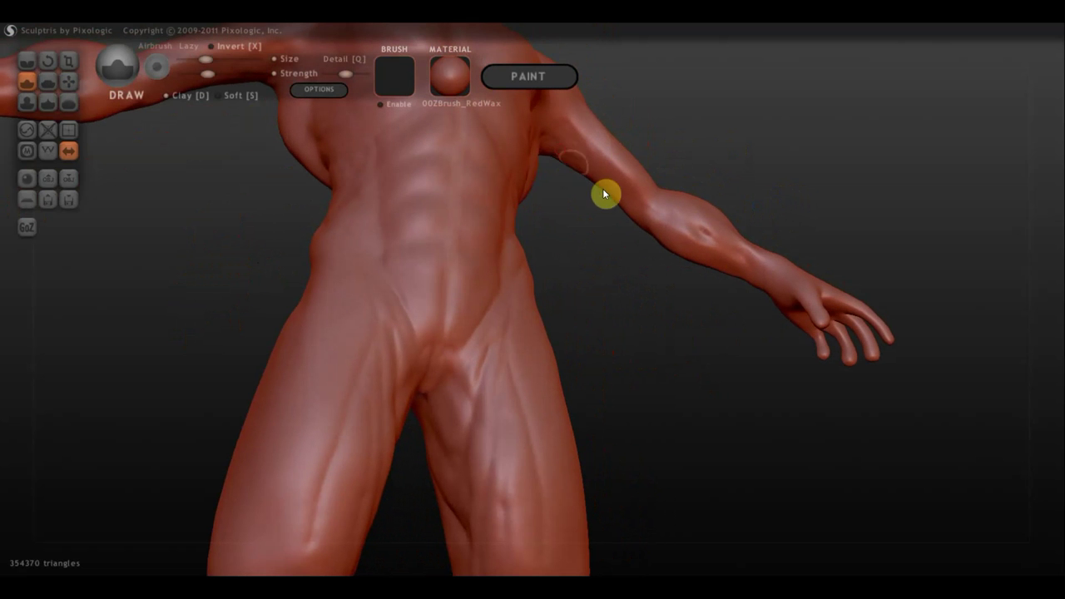
pyautogui.moveTo(604, 186); pyautogui.dragTo(557, 148)
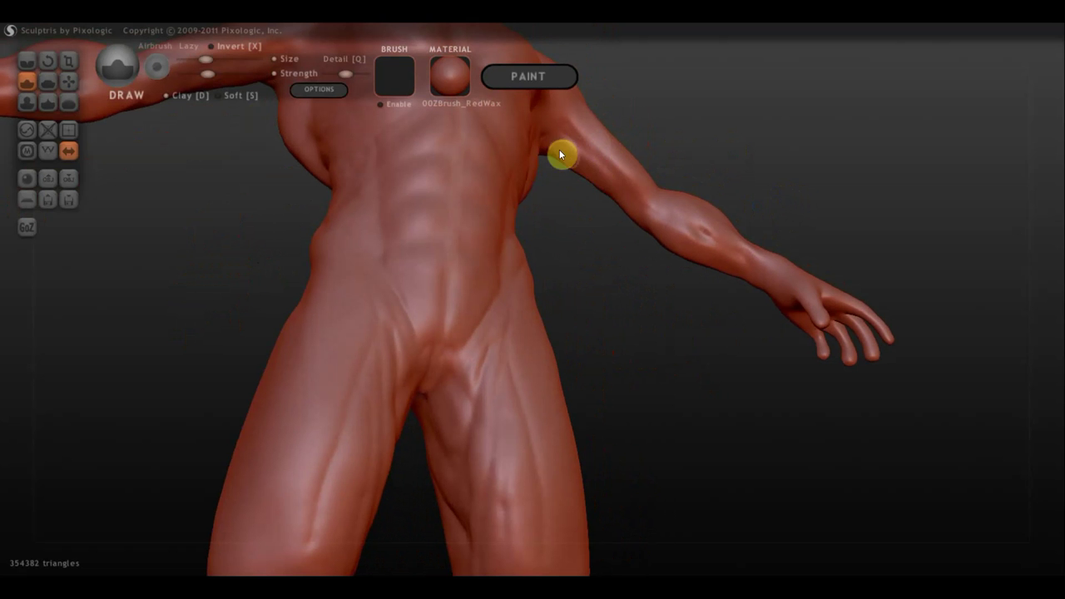
pyautogui.moveTo(715, 137)
pyautogui.mouseDown()
pyautogui.moveTo(439, 211)
pyautogui.moveTo(437, 200)
pyautogui.moveTo(534, 116)
pyautogui.moveTo(519, 105)
pyautogui.moveTo(540, 166)
pyautogui.mouseUp()
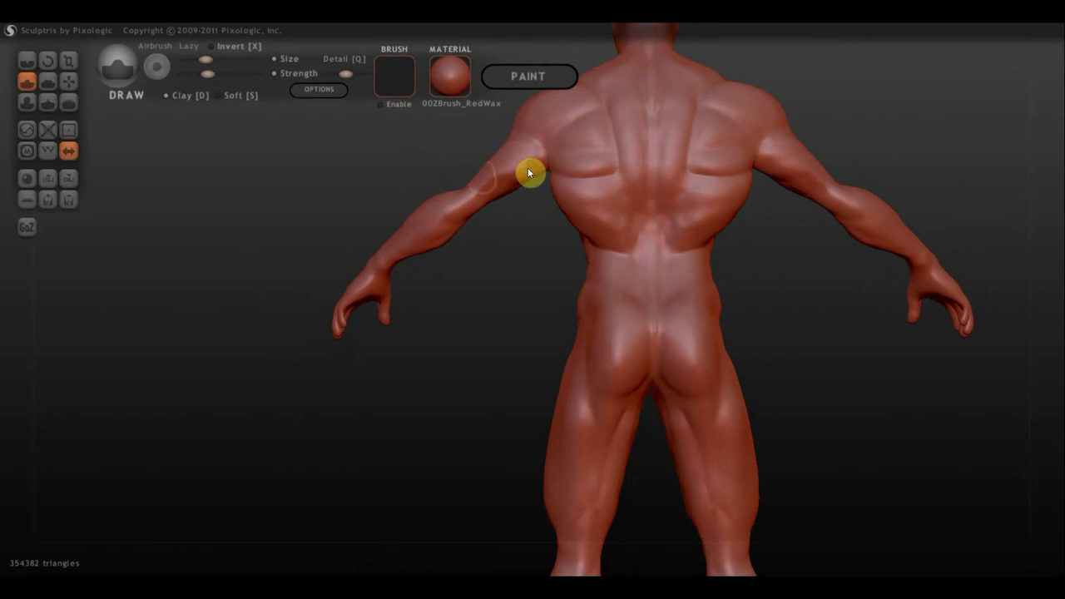
pyautogui.moveTo(535, 179)
pyautogui.mouseDown()
pyautogui.moveTo(524, 183)
pyautogui.moveTo(533, 163)
pyautogui.moveTo(659, 232)
pyautogui.mouseUp()
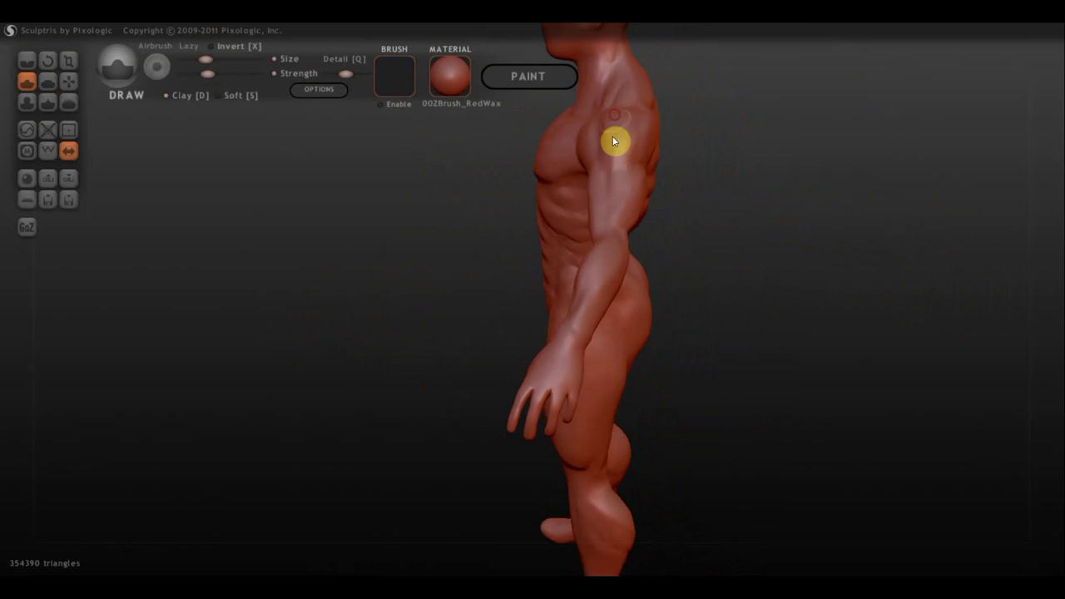
pyautogui.moveTo(655, 144)
pyautogui.mouseDown()
pyautogui.moveTo(830, 94)
pyautogui.moveTo(451, 173)
pyautogui.mouseUp()
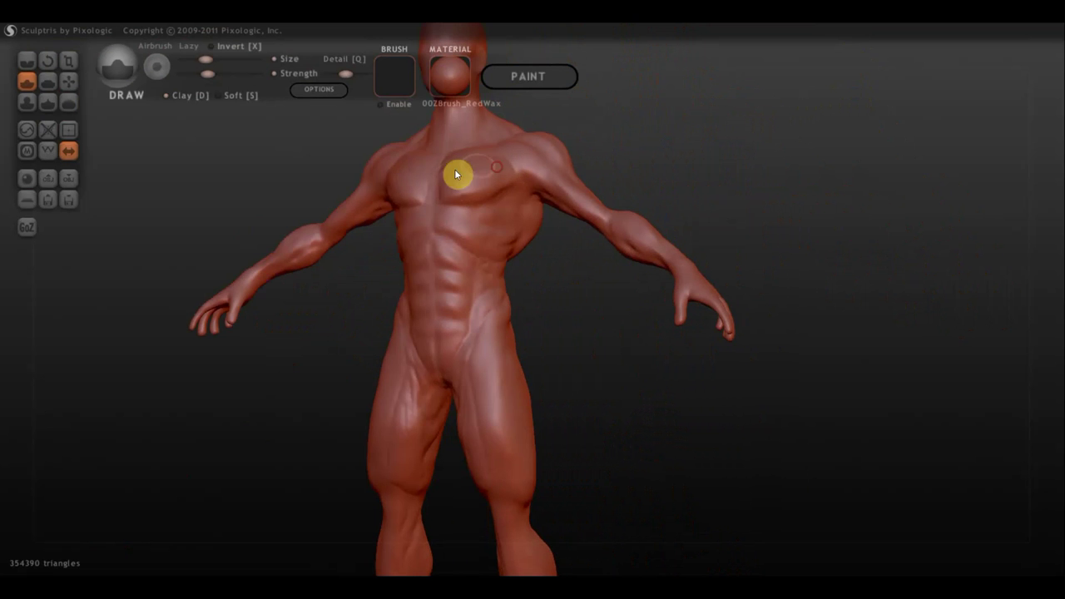
pyautogui.moveTo(571, 148)
pyautogui.mouseDown()
pyautogui.moveTo(649, 183)
pyautogui.moveTo(628, 183)
pyautogui.moveTo(678, 329)
pyautogui.moveTo(527, 396)
pyautogui.moveTo(443, 354)
pyautogui.mouseUp()
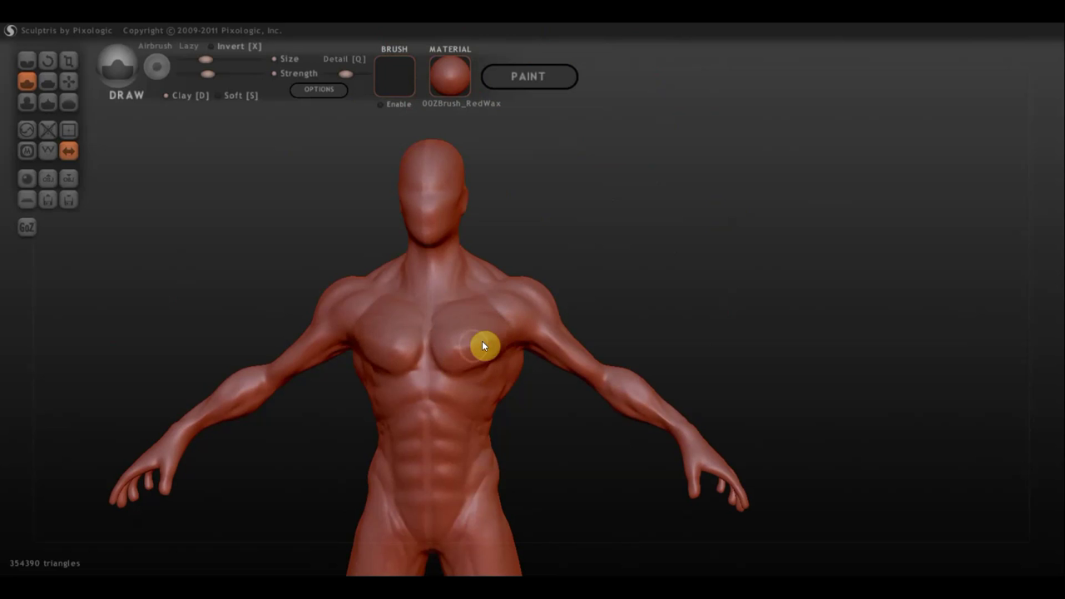
pyautogui.moveTo(529, 326)
pyautogui.mouseDown(button='right')
pyautogui.moveTo(414, 311)
pyautogui.moveTo(608, 338)
pyautogui.moveTo(542, 323)
pyautogui.mouseUp(button='right')
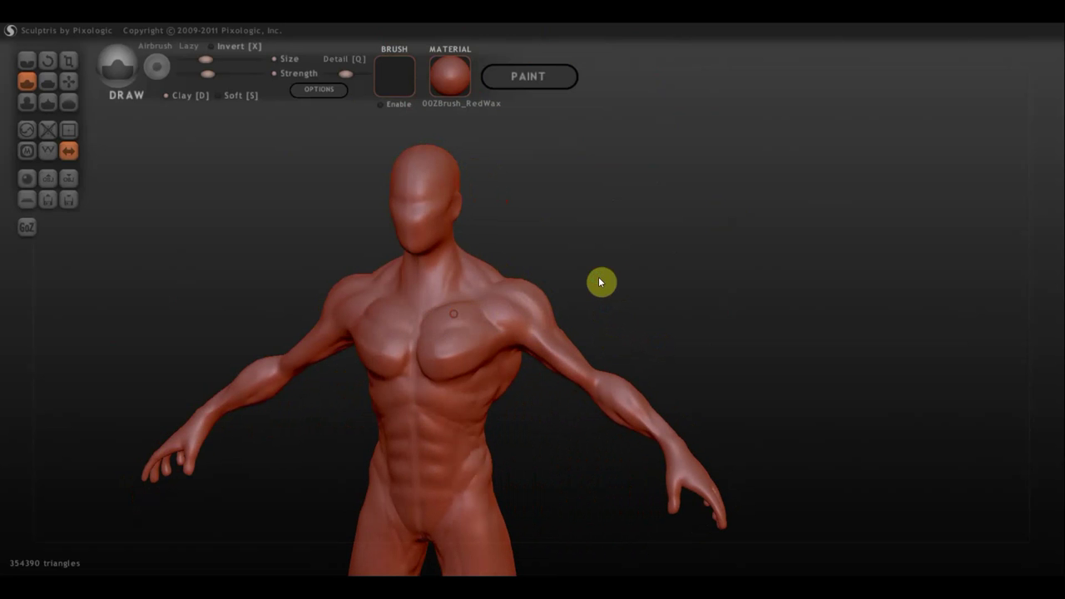
pyautogui.moveTo(599, 278)
pyautogui.mouseDown(button='right')
pyautogui.moveTo(677, 247)
pyautogui.moveTo(621, 259)
pyautogui.mouseUp(button='right')
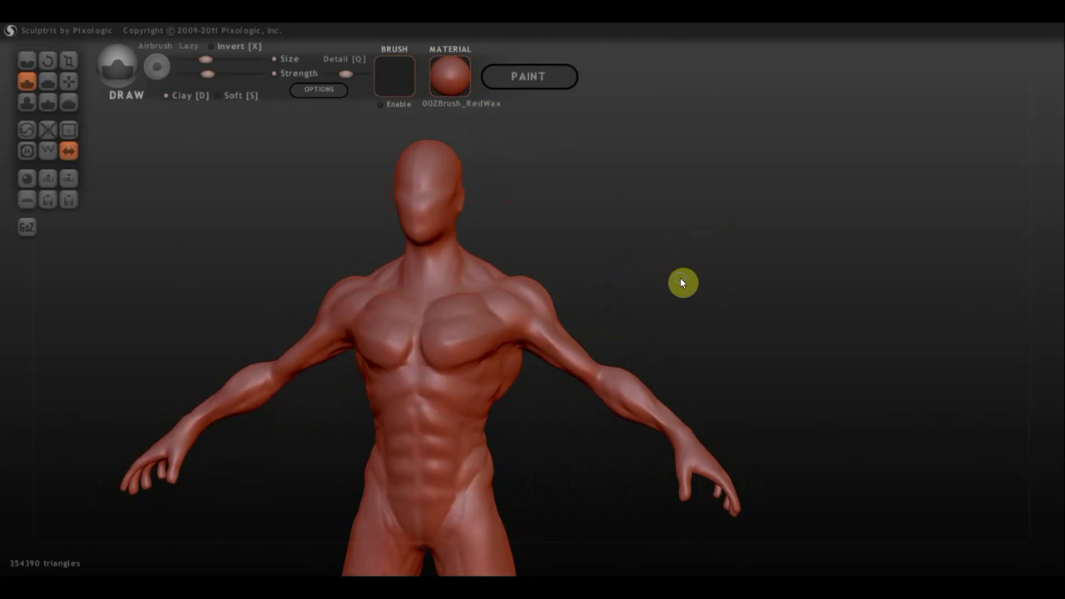
pyautogui.scroll(-2, 680, 283)
pyautogui.scroll(-2, 673, 226)
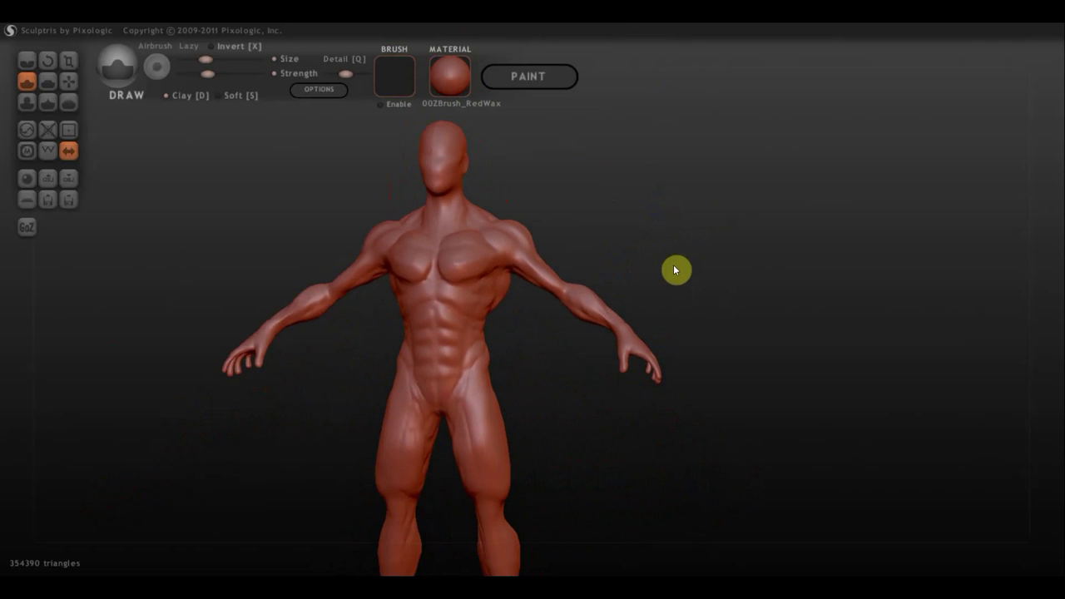
pyautogui.moveTo(676, 270)
pyautogui.mouseDown(button='right')
pyautogui.moveTo(491, 305)
pyautogui.moveTo(295, 288)
pyautogui.moveTo(533, 283)
pyautogui.mouseUp(button='right')
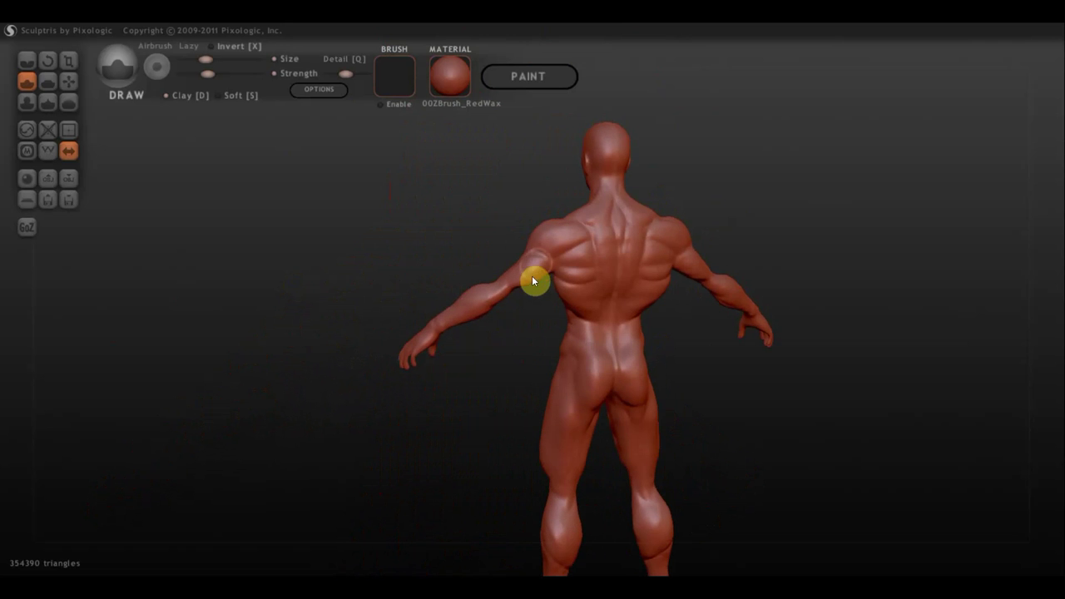
# Build up the forearm muscle with Draw strokes from side and back views.
pyautogui.scroll(2, 488, 309)
pyautogui.moveTo(488, 308); pyautogui.dragTo(618, 332, button='right')
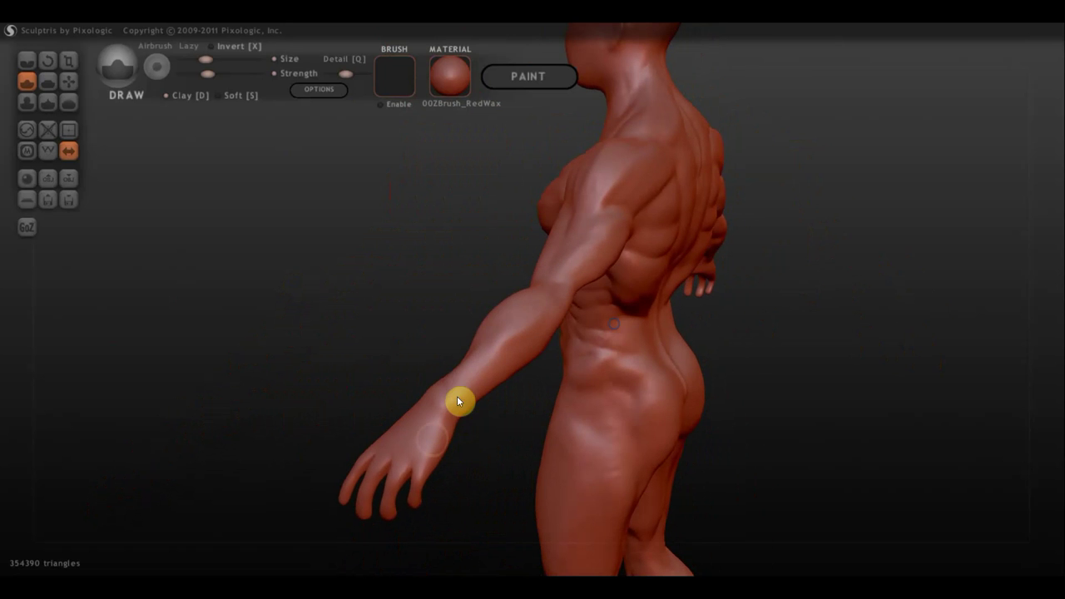
pyautogui.moveTo(485, 324)
pyautogui.mouseDown()
pyautogui.moveTo(535, 302)
pyautogui.moveTo(492, 340)
pyautogui.mouseUp()
pyautogui.moveTo(506, 330)
pyautogui.mouseDown(button='right')
pyautogui.moveTo(447, 358)
pyautogui.moveTo(358, 285)
pyautogui.mouseUp(button='right')
pyautogui.moveTo(431, 244); pyautogui.dragTo(442, 252)
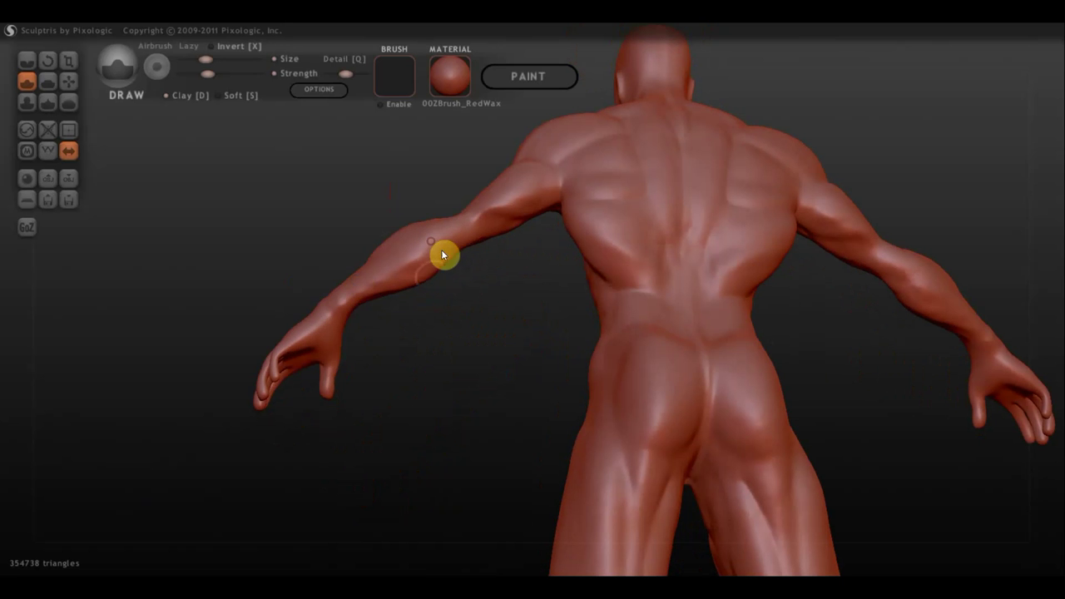
pyautogui.moveTo(475, 216)
pyautogui.mouseDown()
pyautogui.moveTo(454, 230)
pyautogui.moveTo(466, 229)
pyautogui.mouseUp()
pyautogui.moveTo(380, 213); pyautogui.dragTo(566, 364)
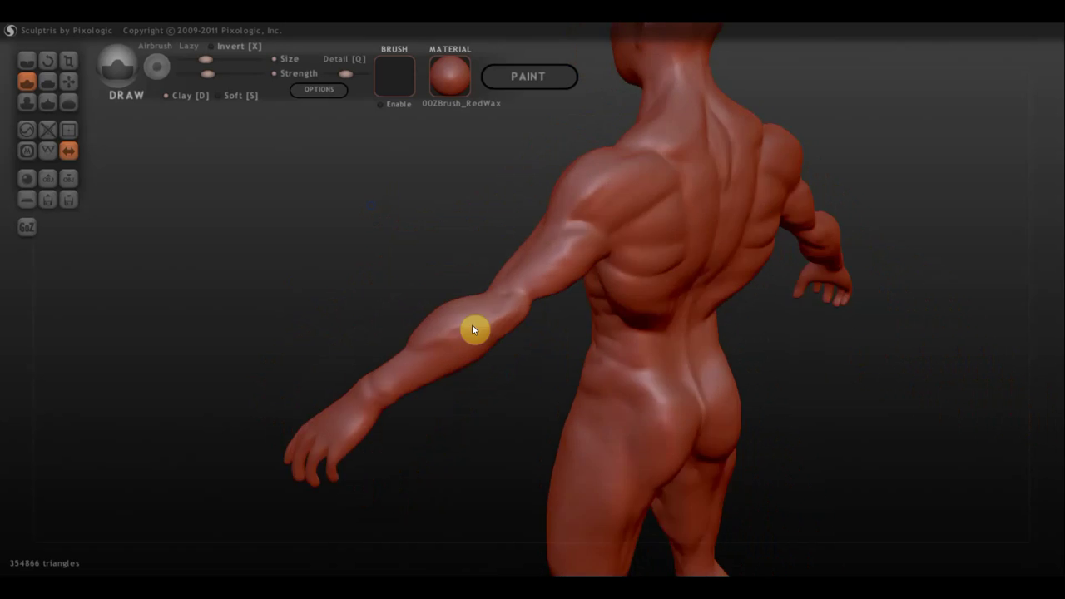
# Add mass and refine the upper-arm muscle from front and side views.
pyautogui.moveTo(565, 363); pyautogui.dragTo(621, 254, button='right')
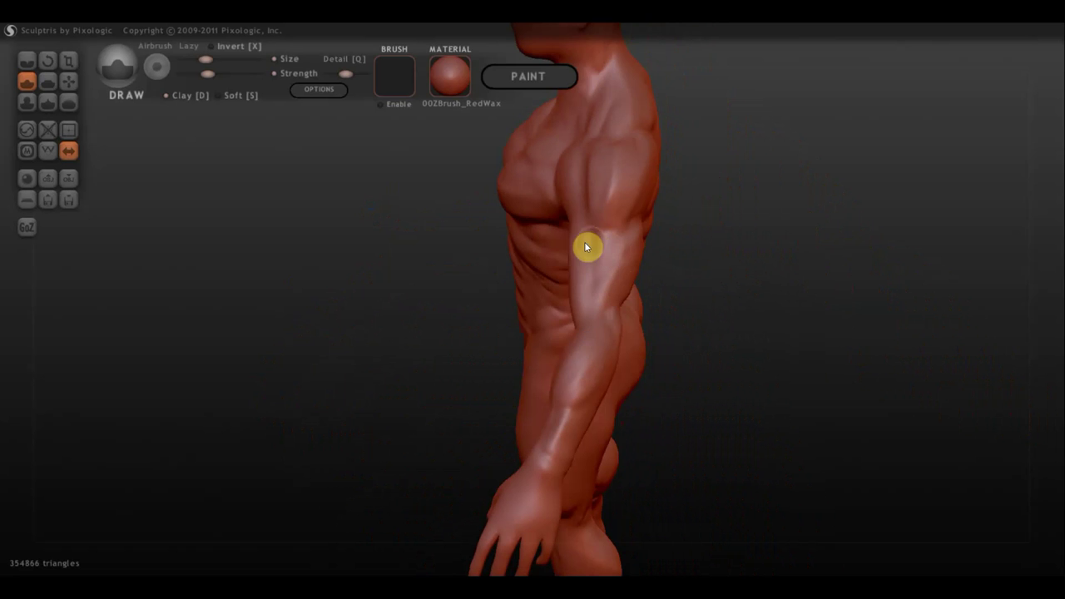
pyautogui.moveTo(584, 241); pyautogui.dragTo(571, 269)
pyautogui.moveTo(600, 265); pyautogui.dragTo(898, 217, button='right')
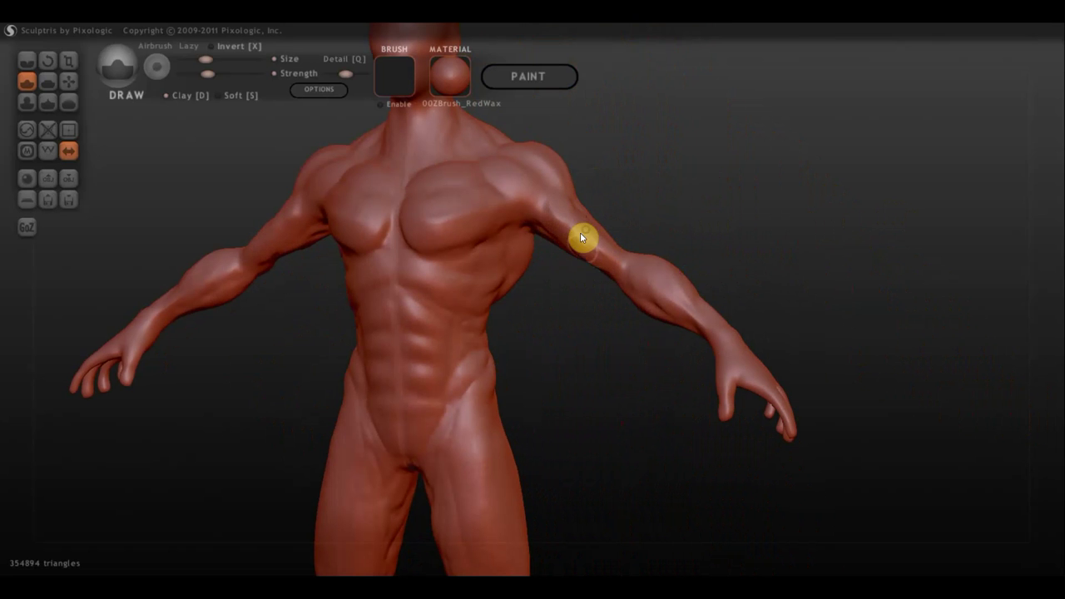
pyautogui.moveTo(582, 238)
pyautogui.mouseDown()
pyautogui.moveTo(551, 221)
pyautogui.moveTo(584, 254)
pyautogui.moveTo(560, 225)
pyautogui.moveTo(597, 249)
pyautogui.mouseUp()
pyautogui.moveTo(654, 213)
pyautogui.mouseDown()
pyautogui.moveTo(525, 235)
pyautogui.moveTo(495, 267)
pyautogui.mouseUp()
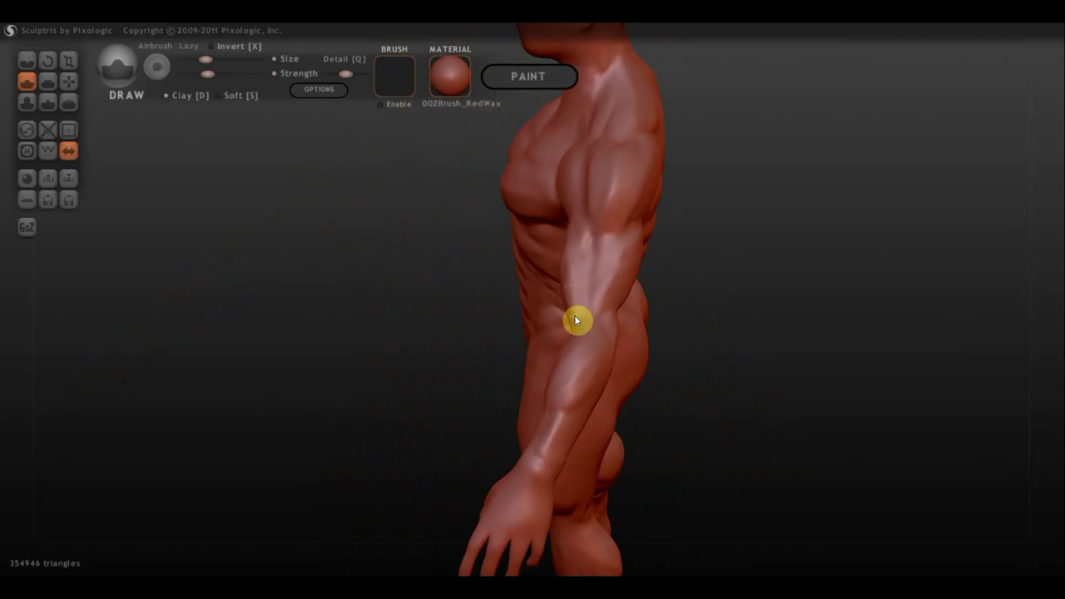
pyautogui.moveTo(588, 244); pyautogui.dragTo(578, 287)
pyautogui.moveTo(641, 275); pyautogui.dragTo(873, 176)
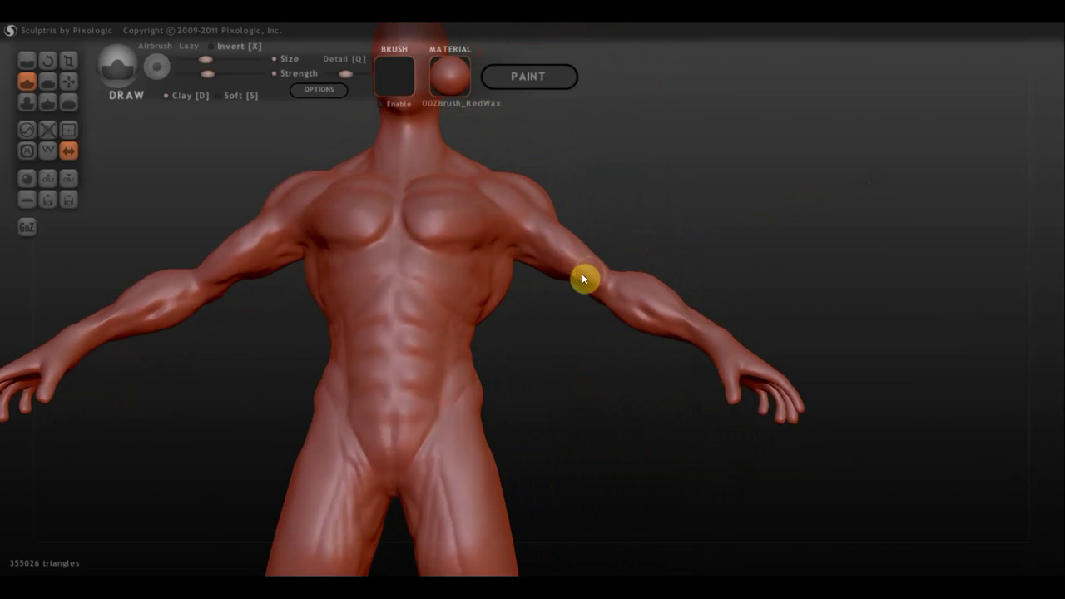
# Touch up the arm near the elbow and add forearm muscle detail.
pyautogui.moveTo(582, 279); pyautogui.dragTo(582, 283)
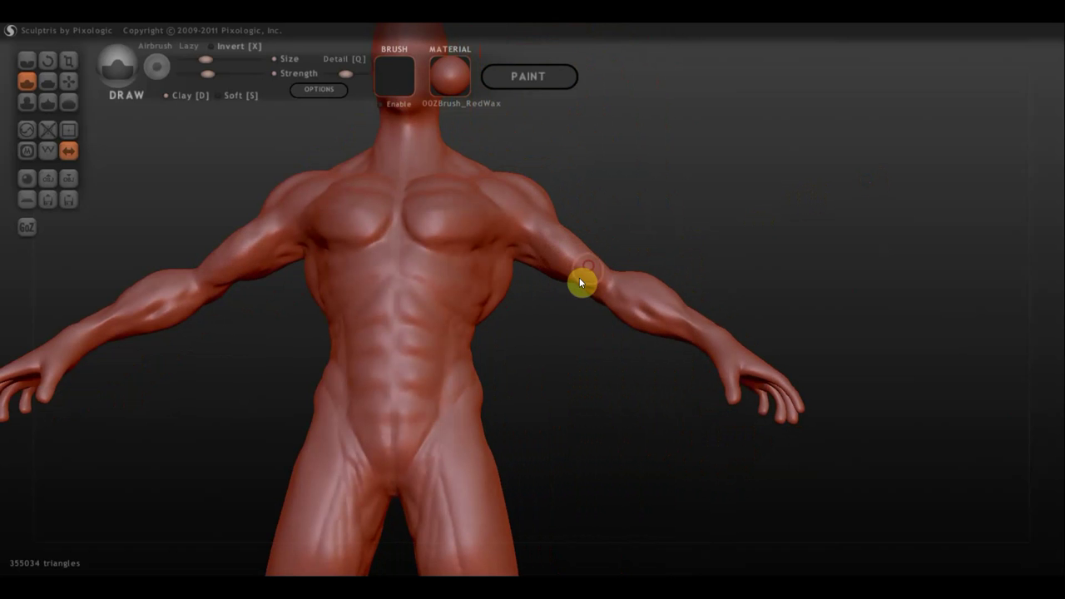
pyautogui.moveTo(581, 283); pyautogui.dragTo(568, 292)
pyautogui.moveTo(569, 292)
pyautogui.mouseDown(button='right')
pyautogui.moveTo(405, 297)
pyautogui.moveTo(408, 331)
pyautogui.mouseUp(button='right')
pyautogui.moveTo(537, 315)
pyautogui.mouseDown(button='right')
pyautogui.moveTo(721, 335)
pyautogui.moveTo(656, 283)
pyautogui.mouseUp(button='right')
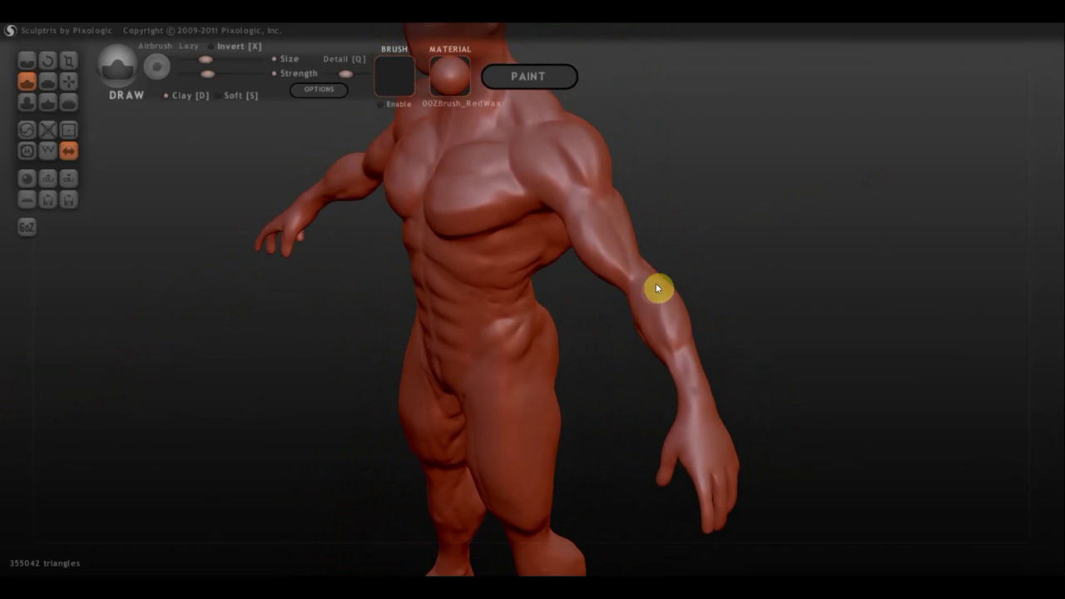
pyautogui.moveTo(656, 283); pyautogui.dragTo(654, 281)
pyautogui.moveTo(654, 281); pyautogui.dragTo(658, 290, button='right')
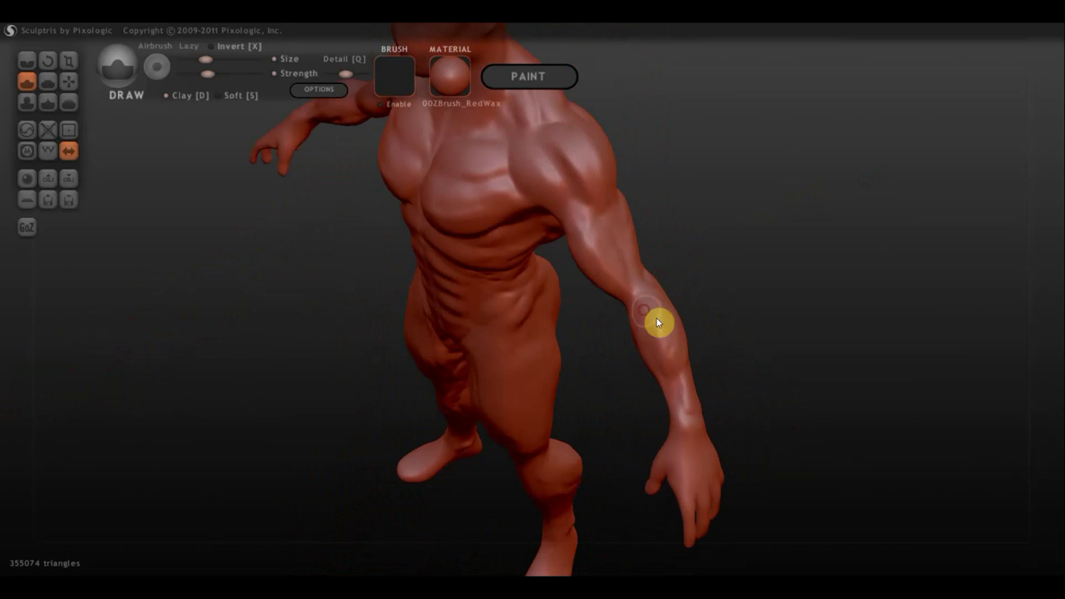
pyautogui.moveTo(656, 317)
pyautogui.mouseDown()
pyautogui.moveTo(644, 310)
pyautogui.moveTo(661, 363)
pyautogui.moveTo(650, 312)
pyautogui.mouseUp()
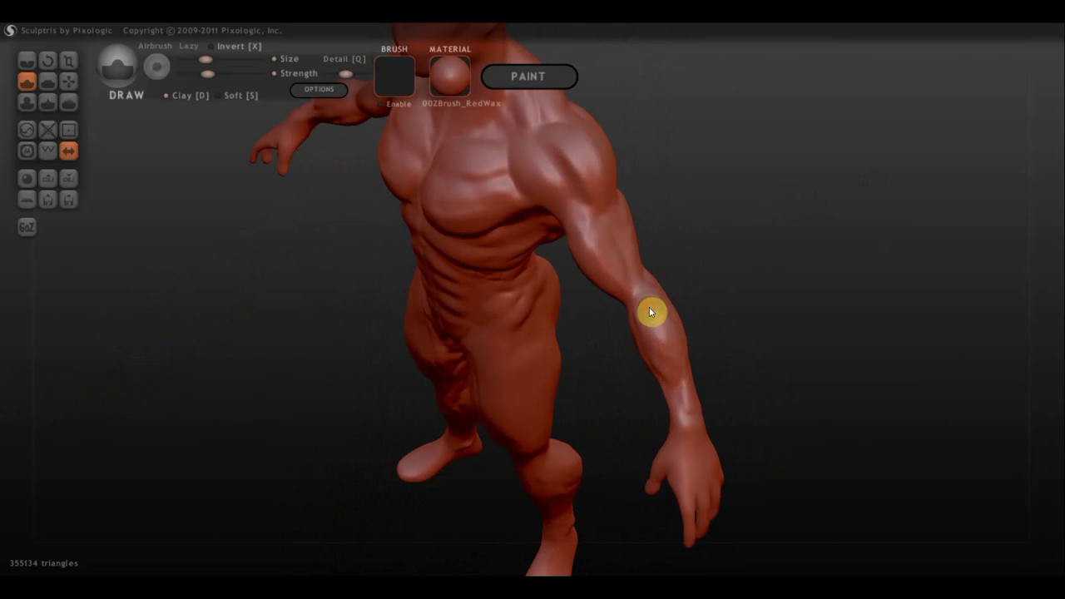
pyautogui.moveTo(667, 362)
pyautogui.mouseDown()
pyautogui.moveTo(674, 386)
pyautogui.moveTo(649, 338)
pyautogui.moveTo(658, 299)
pyautogui.moveTo(844, 193)
pyautogui.mouseUp()
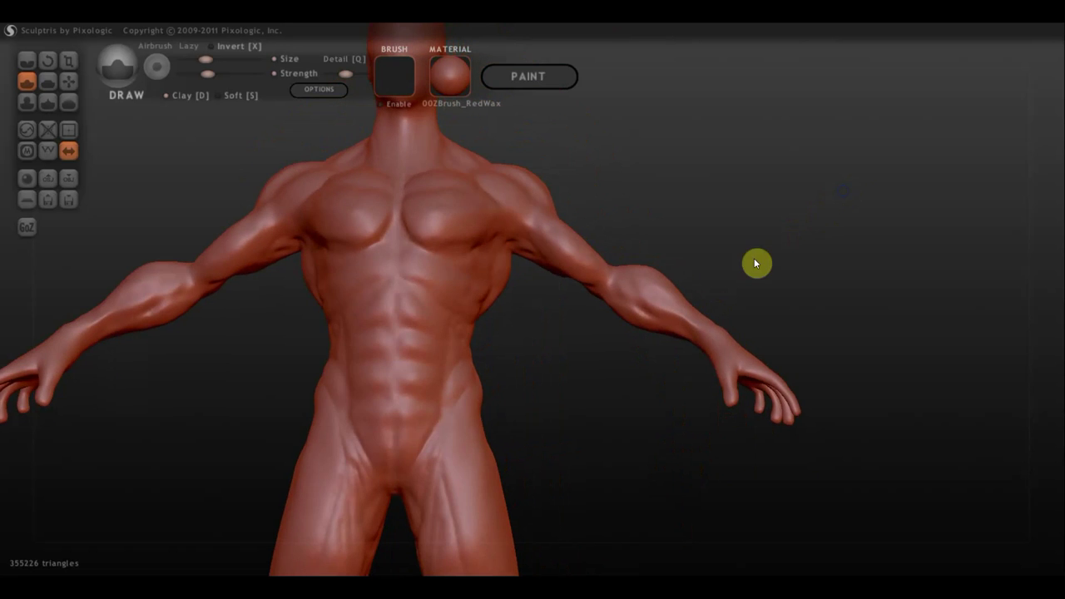
pyautogui.moveTo(755, 261)
pyautogui.mouseDown()
pyautogui.moveTo(772, 283)
pyautogui.moveTo(743, 305)
pyautogui.moveTo(580, 353)
pyautogui.moveTo(616, 229)
pyautogui.moveTo(623, 253)
pyautogui.moveTo(619, 232)
pyautogui.moveTo(622, 243)
pyautogui.mouseUp()
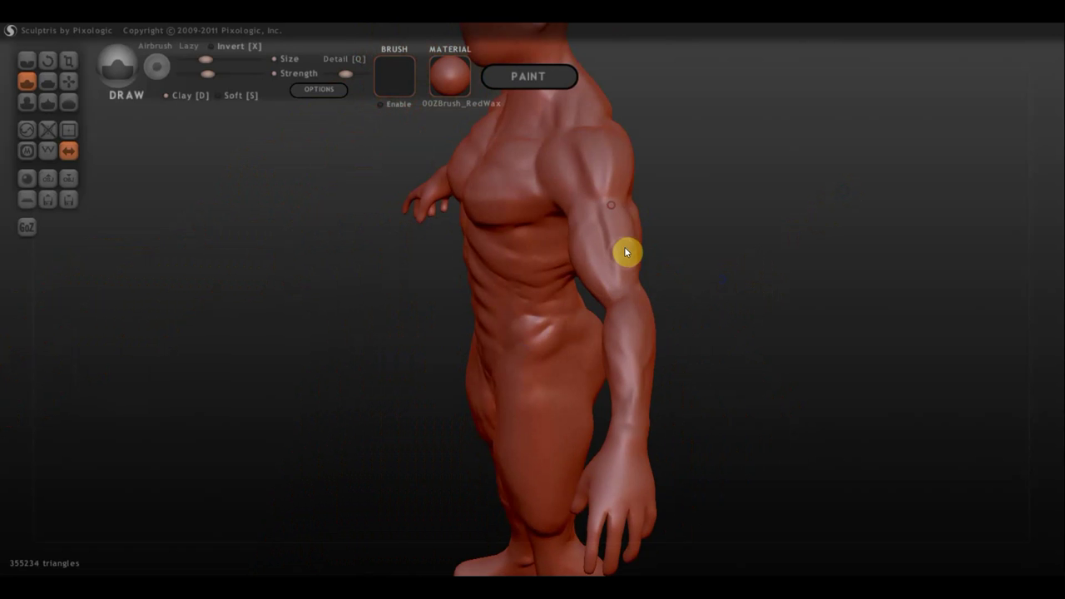
pyautogui.moveTo(623, 246)
pyautogui.mouseDown(button='right')
pyautogui.moveTo(614, 237)
pyautogui.moveTo(600, 253)
pyautogui.mouseUp(button='right')
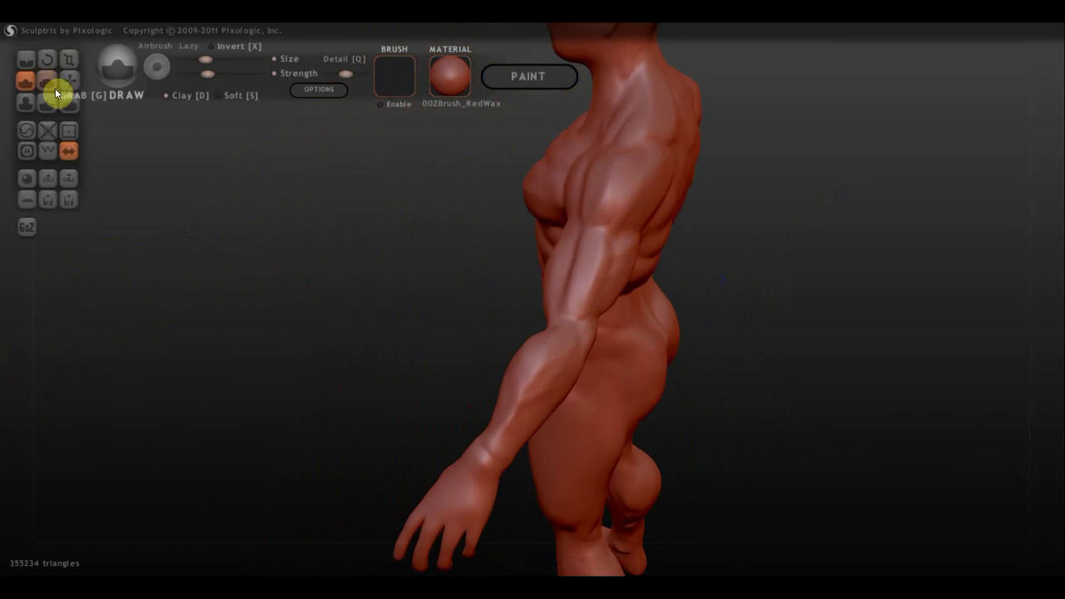
# Crease the separations between the upper-arm and forearm muscles.
pyautogui.click(27, 59)
pyautogui.moveTo(617, 254); pyautogui.dragTo(575, 320)
pyautogui.moveTo(579, 264)
pyautogui.mouseDown()
pyautogui.moveTo(574, 255)
pyautogui.moveTo(567, 294)
pyautogui.moveTo(587, 308)
pyautogui.mouseUp()
pyautogui.moveTo(703, 295)
pyautogui.mouseDown()
pyautogui.moveTo(888, 267)
pyautogui.moveTo(616, 209)
pyautogui.moveTo(744, 202)
pyautogui.moveTo(820, 124)
pyautogui.moveTo(539, 267)
pyautogui.moveTo(546, 309)
pyautogui.moveTo(488, 285)
pyautogui.moveTo(503, 269)
pyautogui.moveTo(533, 304)
pyautogui.moveTo(507, 268)
pyautogui.mouseUp()
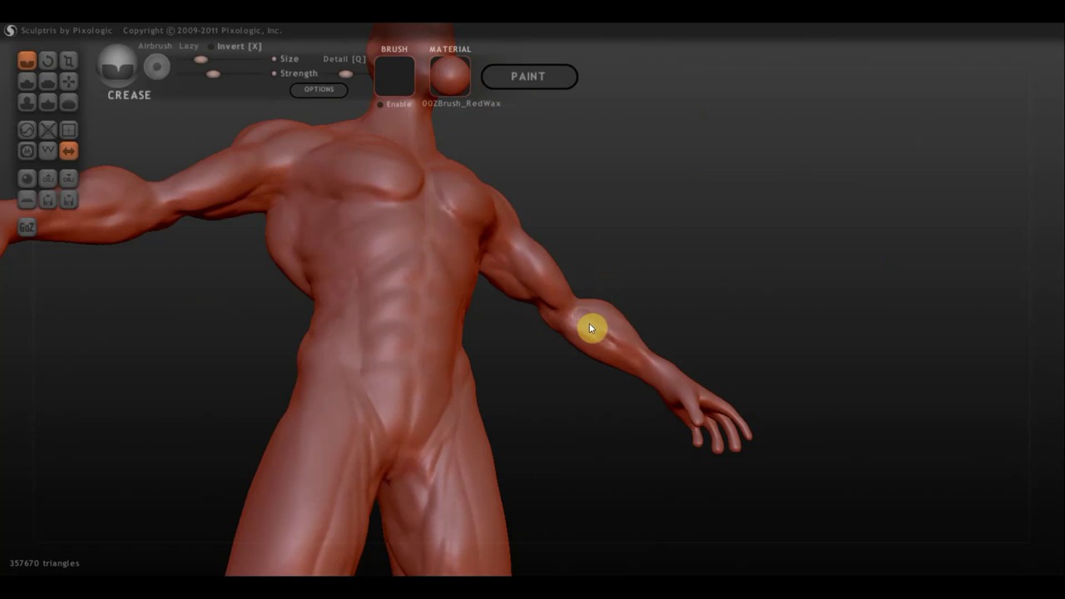
pyautogui.moveTo(589, 327)
pyautogui.mouseDown()
pyautogui.moveTo(571, 326)
pyautogui.moveTo(602, 331)
pyautogui.moveTo(564, 335)
pyautogui.moveTo(619, 349)
pyautogui.moveTo(595, 327)
pyautogui.mouseUp()
pyautogui.moveTo(670, 299)
pyautogui.mouseDown()
pyautogui.moveTo(638, 331)
pyautogui.moveTo(612, 260)
pyautogui.mouseUp()
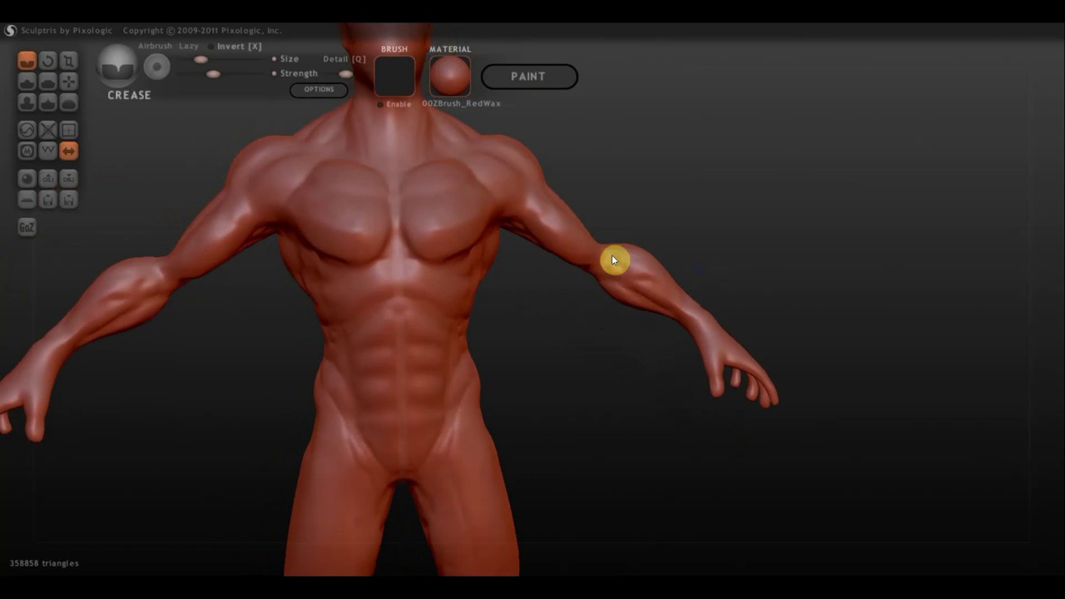
pyautogui.moveTo(650, 299)
pyautogui.mouseDown()
pyautogui.moveTo(594, 266)
pyautogui.moveTo(642, 236)
pyautogui.moveTo(623, 243)
pyautogui.moveTo(598, 226)
pyautogui.moveTo(619, 251)
pyautogui.moveTo(603, 260)
pyautogui.moveTo(623, 271)
pyautogui.moveTo(608, 240)
pyautogui.moveTo(511, 321)
pyautogui.mouseUp()
# Crease a short chest line and a vertical groove down the centre of the abdomen.
pyautogui.moveTo(656, 305)
pyautogui.mouseDown()
pyautogui.moveTo(549, 274)
pyautogui.moveTo(573, 350)
pyautogui.moveTo(755, 302)
pyautogui.moveTo(797, 323)
pyautogui.mouseUp()
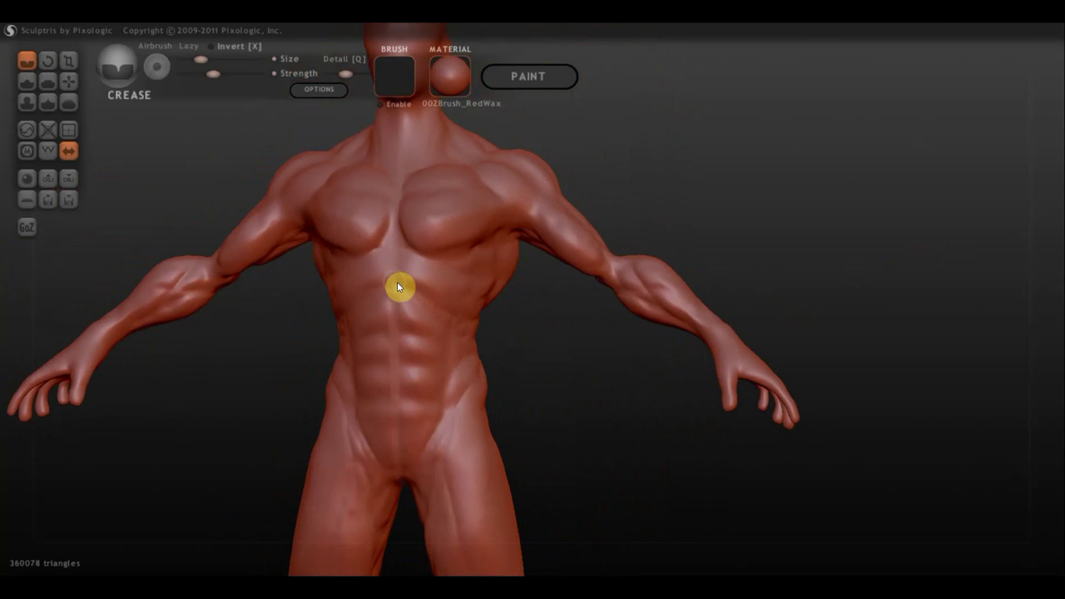
pyautogui.moveTo(396, 285)
pyautogui.mouseDown()
pyautogui.moveTo(385, 281)
pyautogui.moveTo(394, 283)
pyautogui.mouseUp()
pyautogui.moveTo(428, 295)
pyautogui.mouseDown()
pyautogui.moveTo(461, 316)
pyautogui.moveTo(435, 303)
pyautogui.mouseUp()
pyautogui.moveTo(439, 315)
pyautogui.mouseDown(button='right')
pyautogui.moveTo(517, 314)
pyautogui.moveTo(385, 293)
pyautogui.mouseUp(button='right')
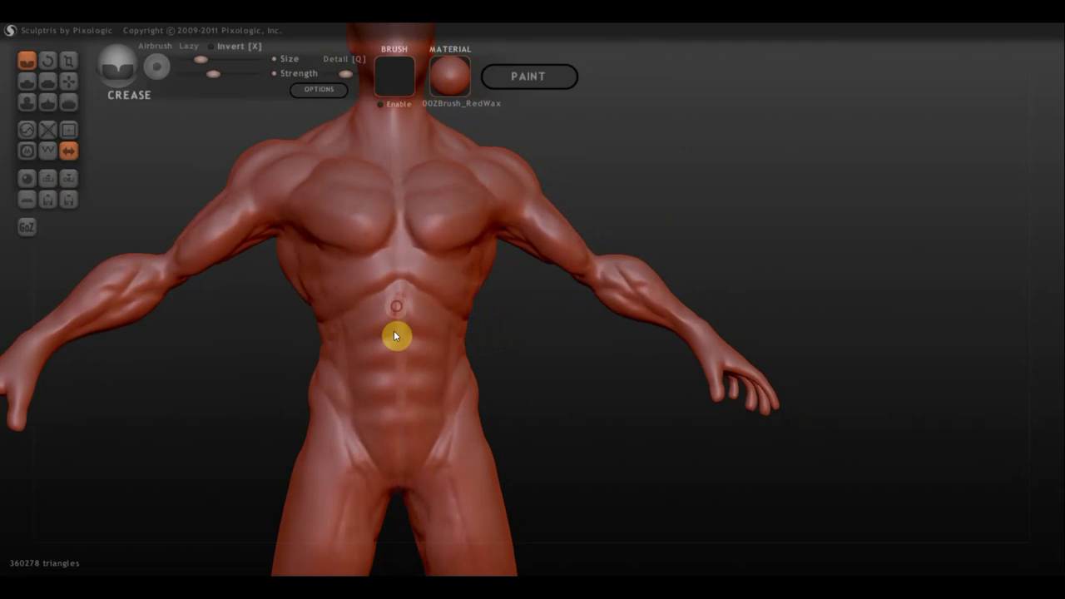
pyautogui.moveTo(395, 335)
pyautogui.mouseDown()
pyautogui.moveTo(402, 259)
pyautogui.moveTo(380, 252)
pyautogui.mouseUp()
pyautogui.moveTo(517, 333)
pyautogui.keyDown('shift'); pyautogui.mouseDown(button='right')
pyautogui.moveTo(516, 355)
pyautogui.moveTo(574, 320)
pyautogui.mouseUp(button='right'); pyautogui.keyUp('shift')
pyautogui.scroll(-3, 568, 413)
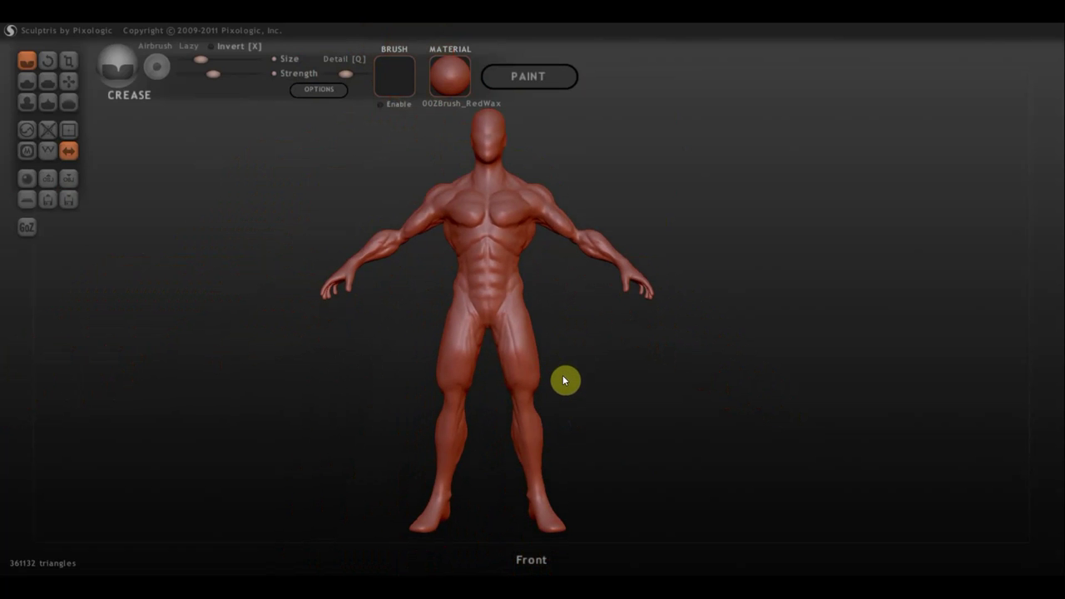
pyautogui.moveTo(565, 378)
pyautogui.mouseDown(button='right')
pyautogui.moveTo(561, 391)
pyautogui.moveTo(447, 397)
pyautogui.moveTo(138, 383)
pyautogui.moveTo(468, 411)
pyautogui.moveTo(606, 396)
pyautogui.moveTo(618, 380)
pyautogui.moveTo(605, 319)
pyautogui.mouseUp(button='right')
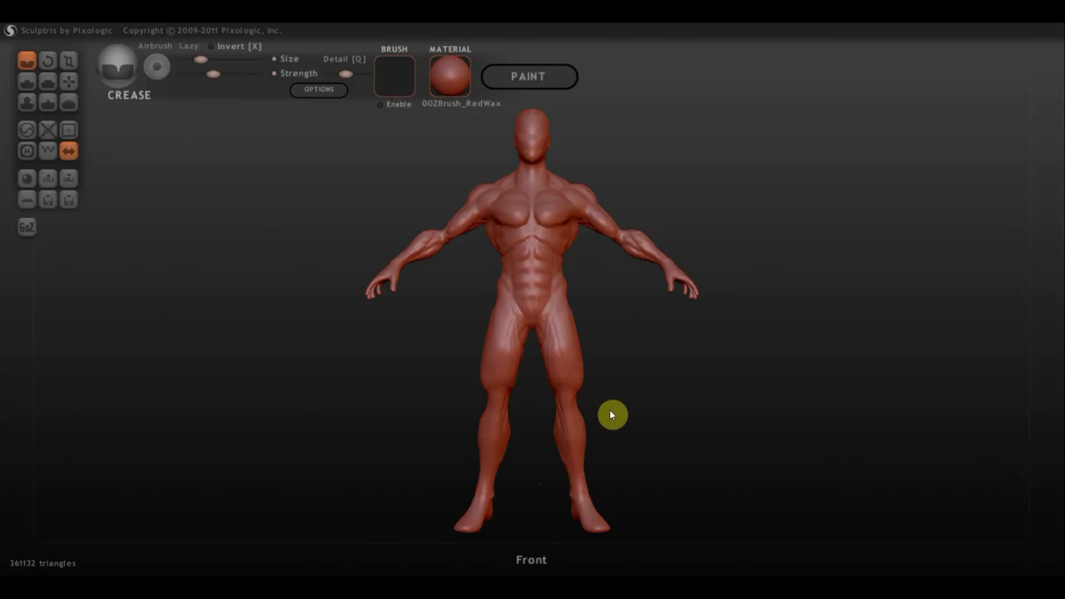
pyautogui.moveTo(609, 409); pyautogui.dragTo(599, 486)
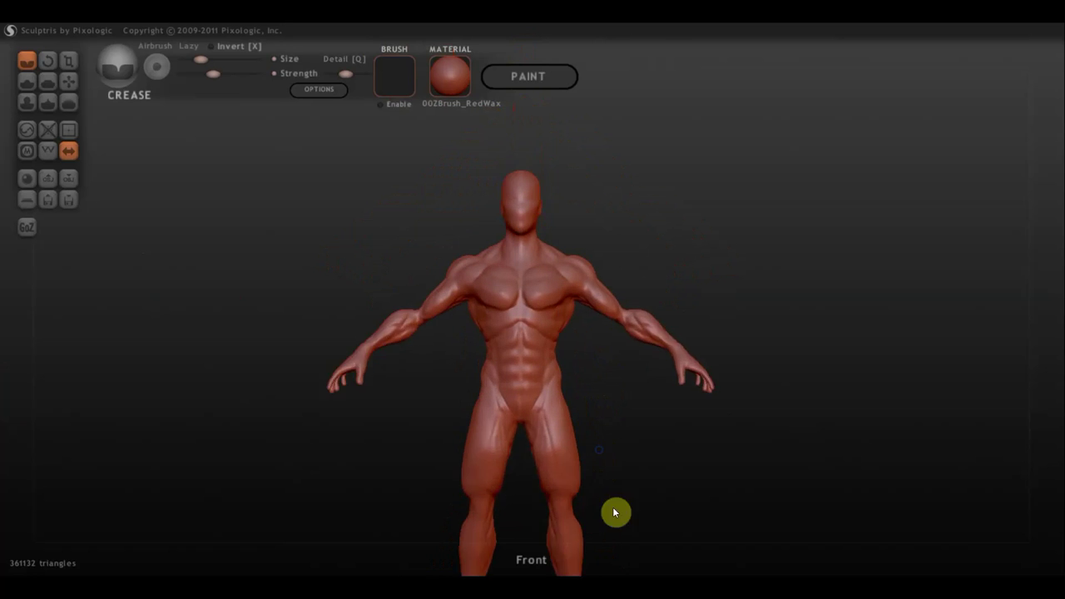
pyautogui.scroll(5, 612, 506)
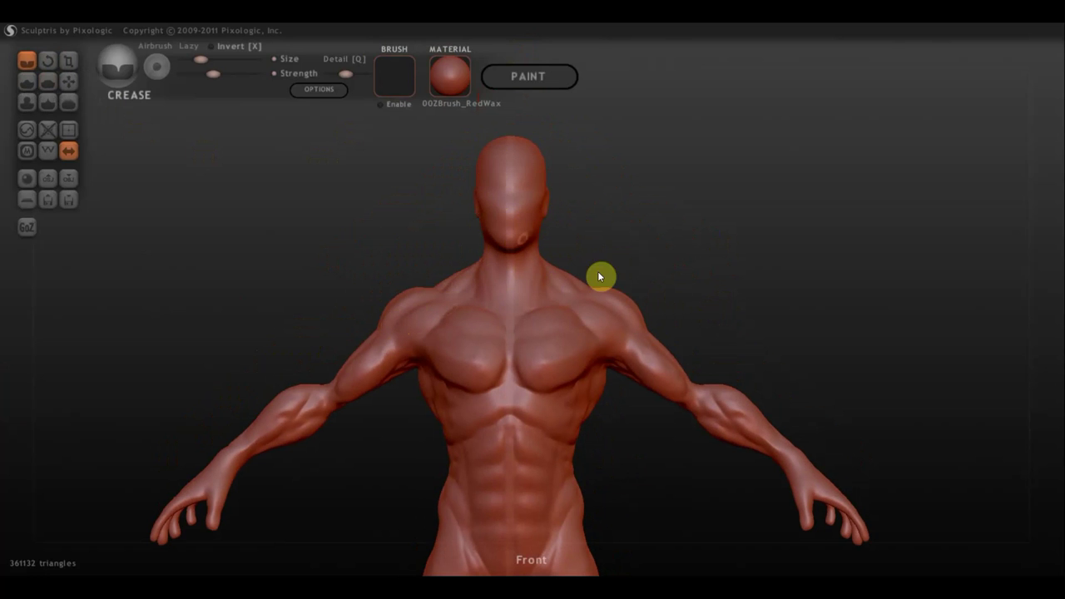
pyautogui.keyDown('alt'); pyautogui.moveTo(669, 259); pyautogui.dragTo(668, 273); pyautogui.keyUp('alt')
pyautogui.scroll(-3, 675, 273)
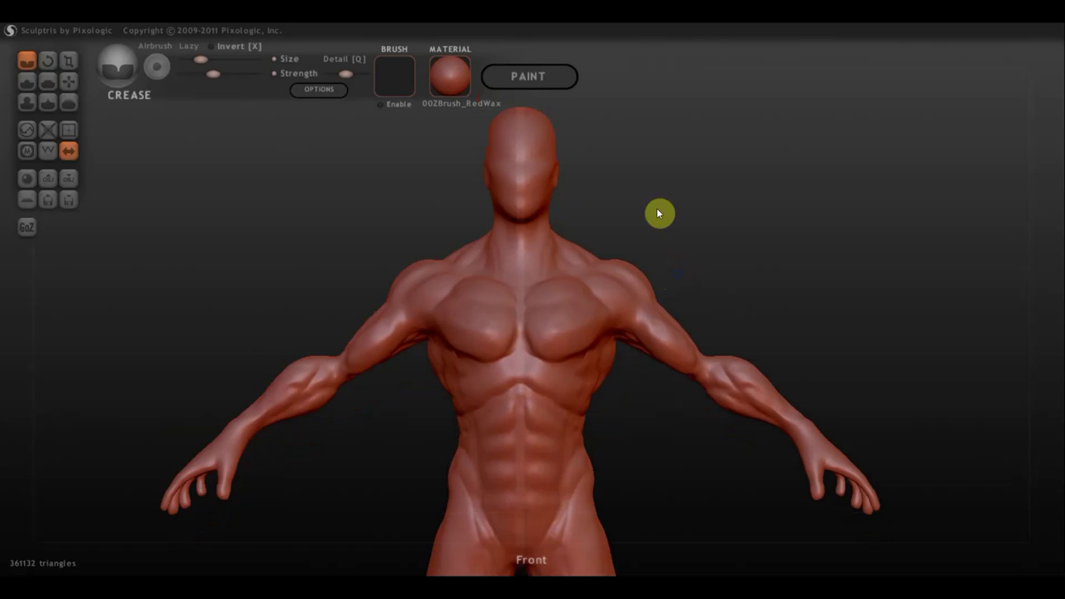
pyautogui.scroll(-3, 658, 211)
pyautogui.scroll(-2, 618, 258)
pyautogui.scroll(-1, 604, 226)
pyautogui.keyDown('alt'); pyautogui.moveTo(599, 238); pyautogui.dragTo(594, 181); pyautogui.keyUp('alt')
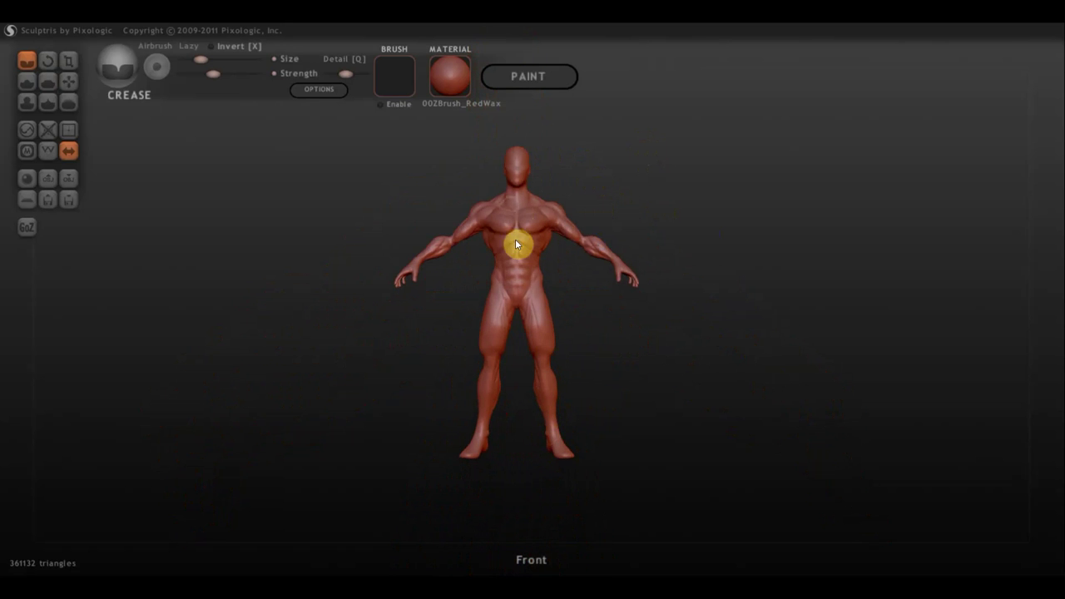
pyautogui.moveTo(554, 444)
pyautogui.mouseDown()
pyautogui.moveTo(660, 433)
pyautogui.moveTo(534, 458)
pyautogui.moveTo(642, 334)
pyautogui.moveTo(600, 368)
pyautogui.moveTo(621, 366)
pyautogui.mouseUp()
pyautogui.moveTo(660, 271)
pyautogui.mouseDown(button='right')
pyautogui.moveTo(663, 414)
pyautogui.moveTo(629, 451)
pyautogui.mouseUp(button='right')
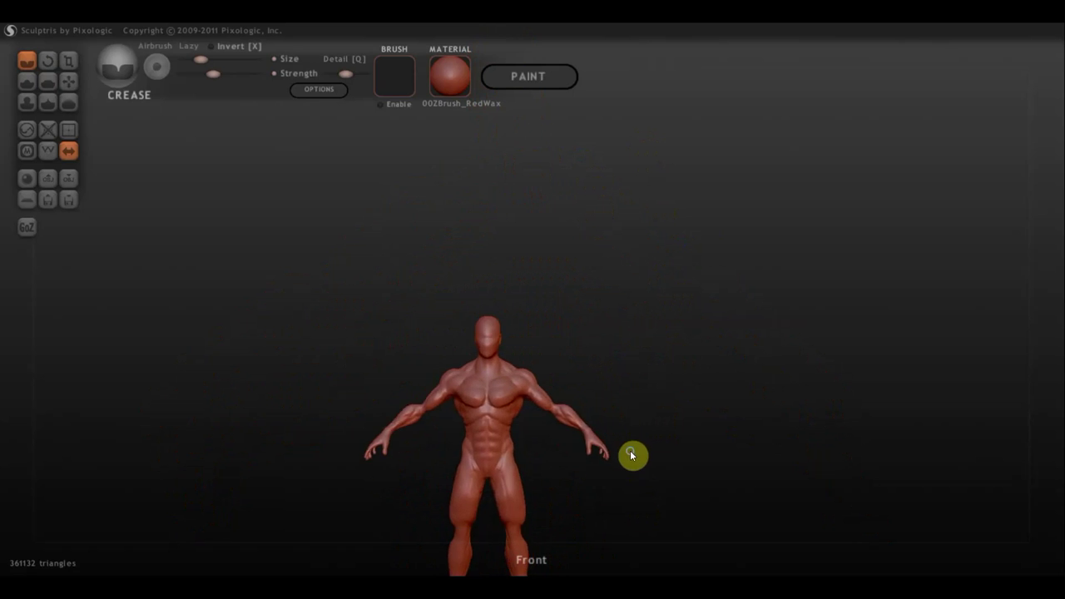
pyautogui.scroll(3, 657, 515)
pyautogui.moveTo(649, 554)
pyautogui.mouseDown(button='right')
pyautogui.moveTo(726, 269)
pyautogui.moveTo(571, 192)
pyautogui.mouseUp(button='right')
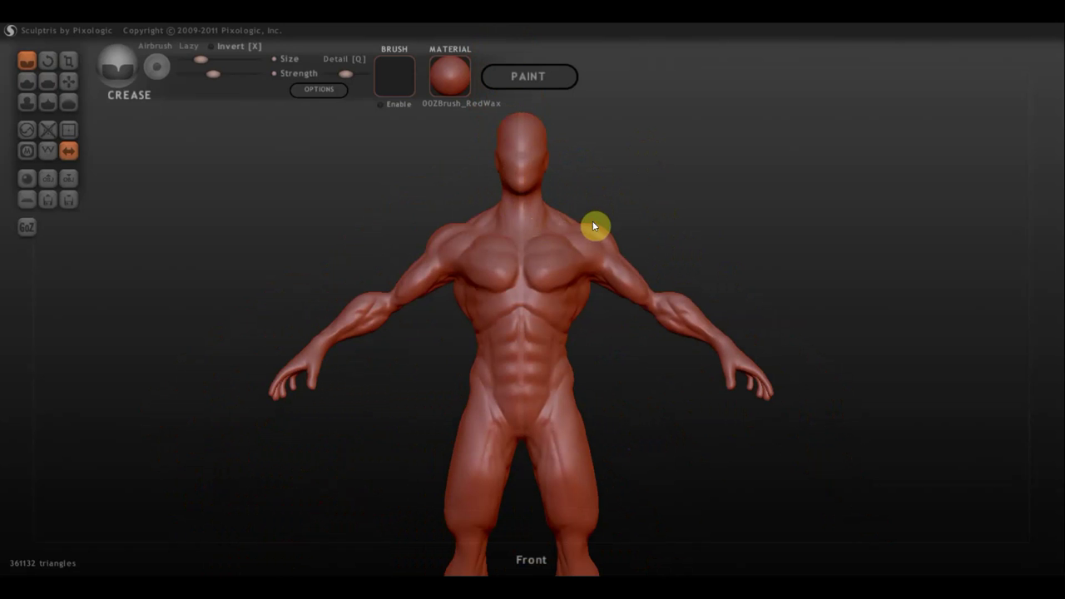
pyautogui.hotkey('ctrl', 'z')
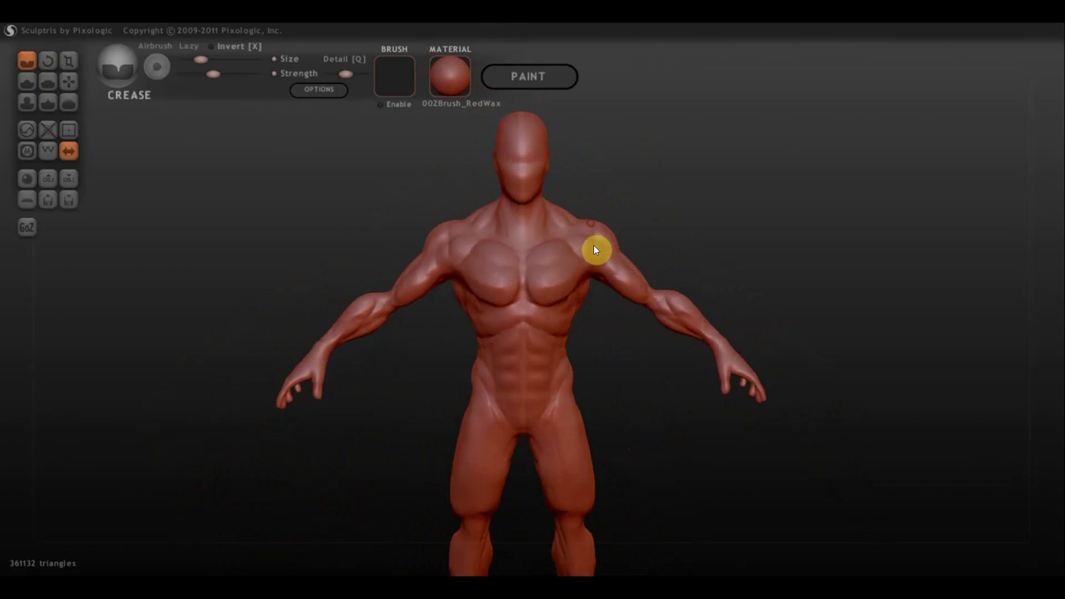
pyautogui.moveTo(665, 244)
pyautogui.mouseDown()
pyautogui.moveTo(619, 241)
pyautogui.moveTo(611, 267)
pyautogui.mouseUp()
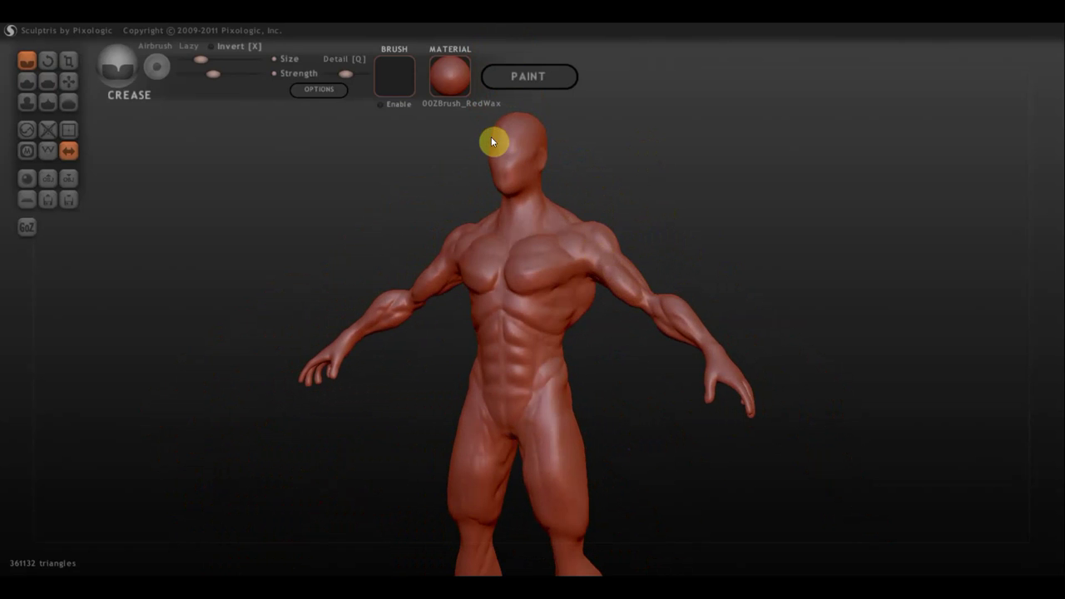
pyautogui.moveTo(565, 138)
pyautogui.mouseDown()
pyautogui.moveTo(629, 138)
pyautogui.moveTo(586, 137)
pyautogui.mouseUp()
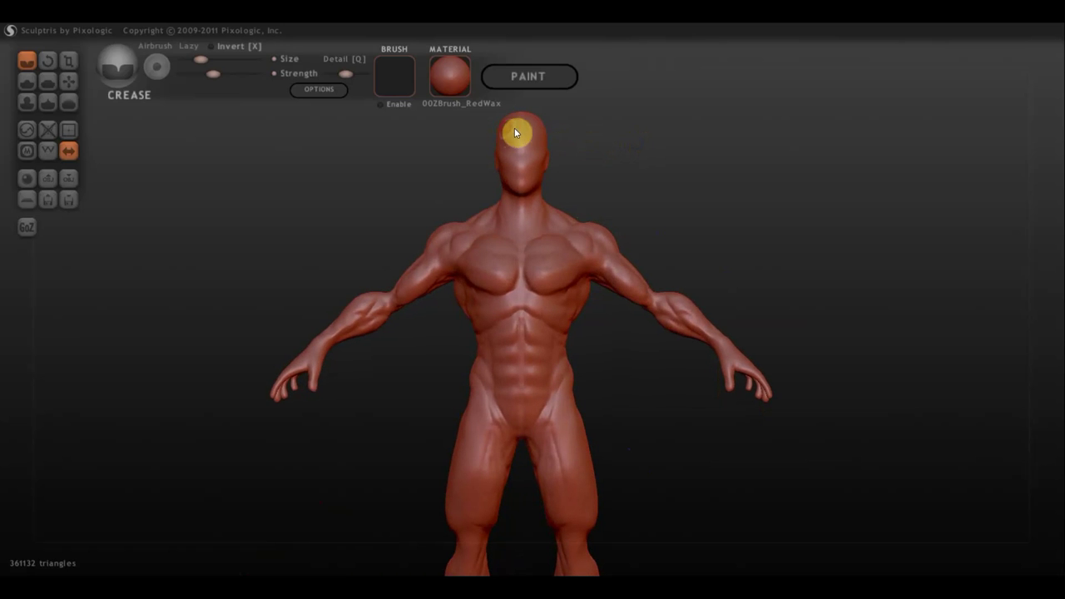
pyautogui.moveTo(514, 129); pyautogui.dragTo(542, 130)
pyautogui.moveTo(722, 336)
pyautogui.mouseDown()
pyautogui.moveTo(713, 347)
pyautogui.moveTo(729, 344)
pyautogui.moveTo(722, 337)
pyautogui.mouseUp()
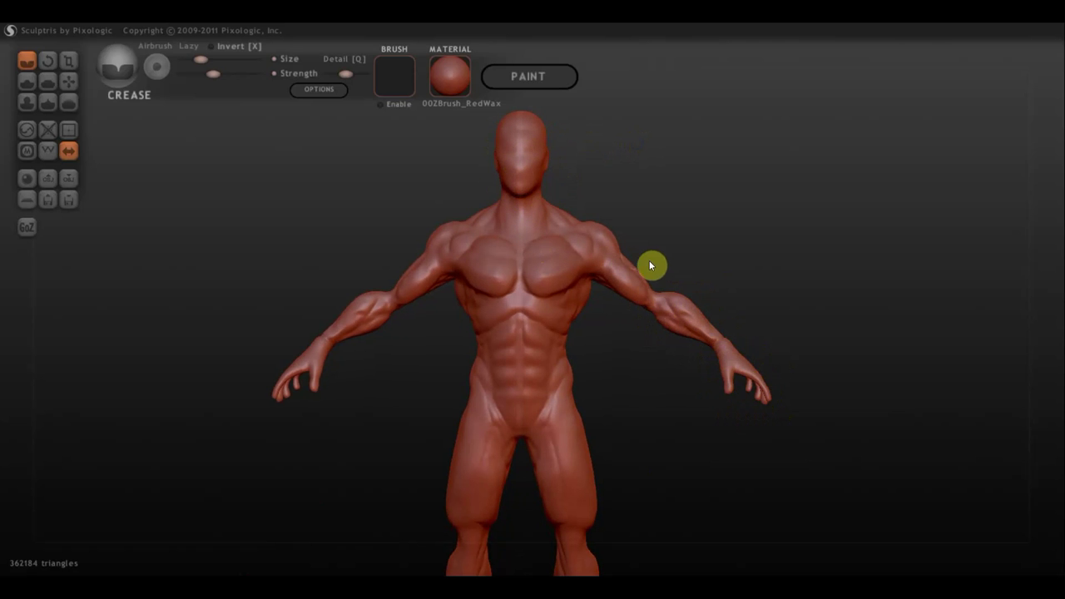
pyautogui.moveTo(602, 321)
pyautogui.mouseDown()
pyautogui.moveTo(622, 319)
pyautogui.moveTo(531, 209)
pyautogui.mouseUp()
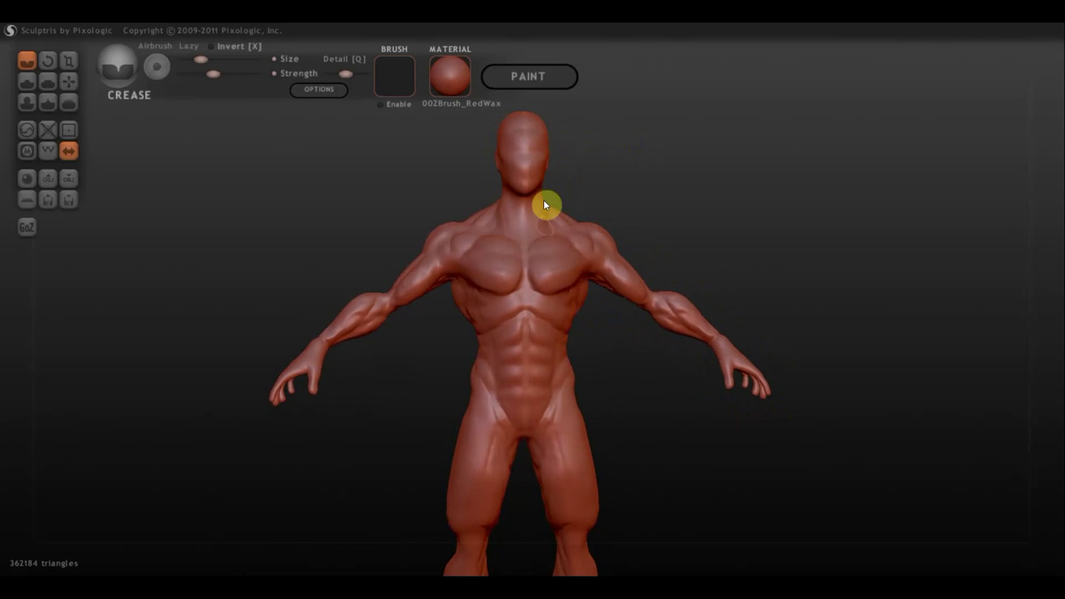
pyautogui.moveTo(526, 249); pyautogui.dragTo(488, 231)
pyautogui.moveTo(629, 402)
pyautogui.keyDown('shift'); pyautogui.mouseDown()
pyautogui.moveTo(629, 416)
pyautogui.moveTo(641, 226)
pyautogui.mouseUp(); pyautogui.keyUp('shift')
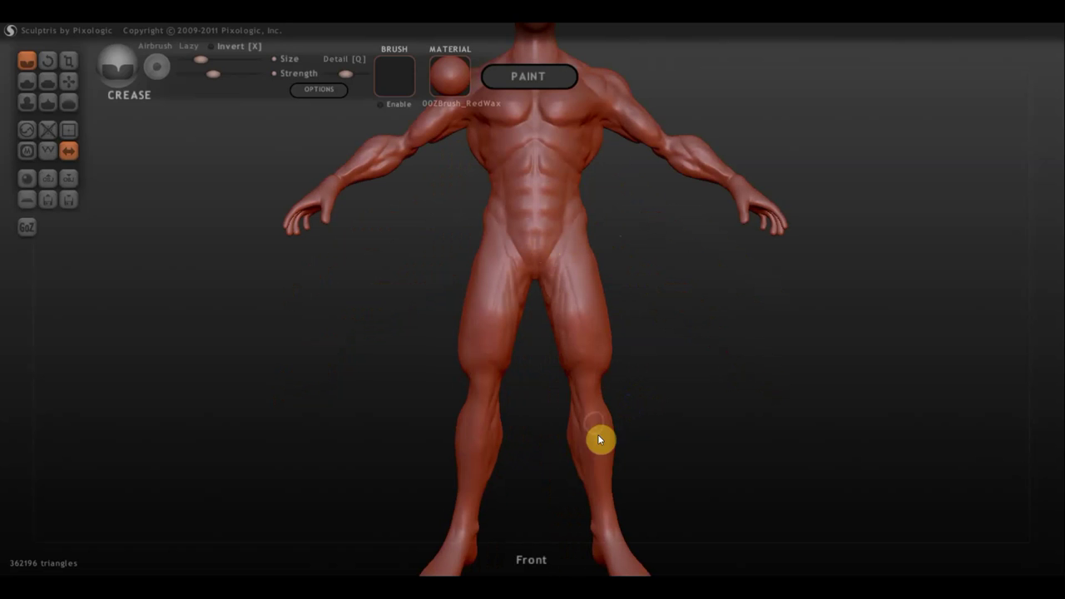
pyautogui.moveTo(593, 453)
pyautogui.keyDown('alt'); pyautogui.mouseDown()
pyautogui.moveTo(642, 411)
pyautogui.moveTo(599, 406)
pyautogui.mouseUp(); pyautogui.keyUp('alt')
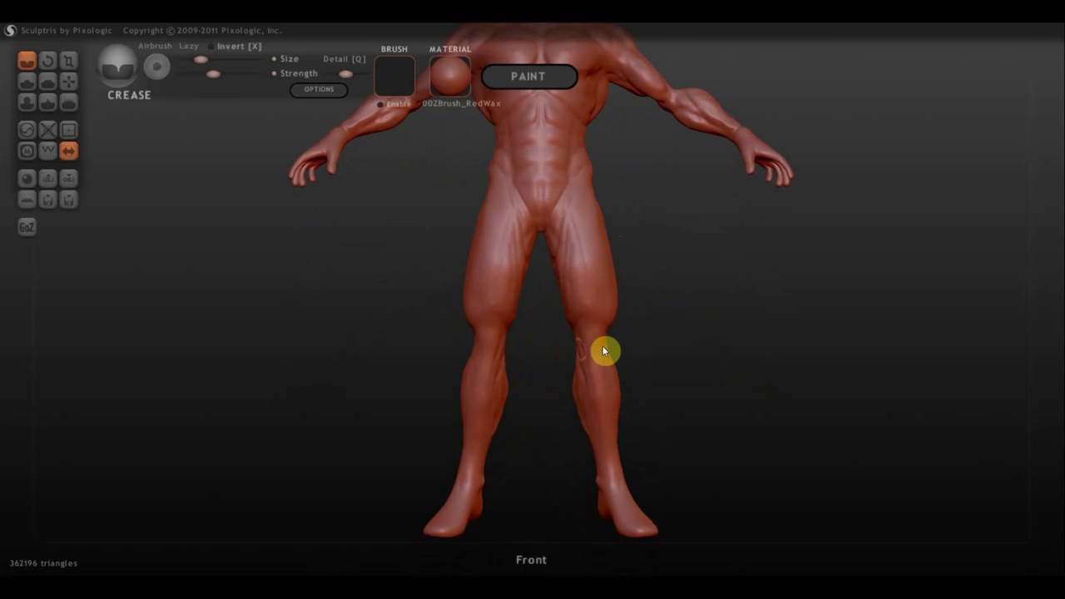
pyautogui.moveTo(651, 365)
pyautogui.keyDown('alt'); pyautogui.mouseDown()
pyautogui.moveTo(654, 395)
pyautogui.moveTo(642, 402)
pyautogui.mouseUp(); pyautogui.keyUp('alt')
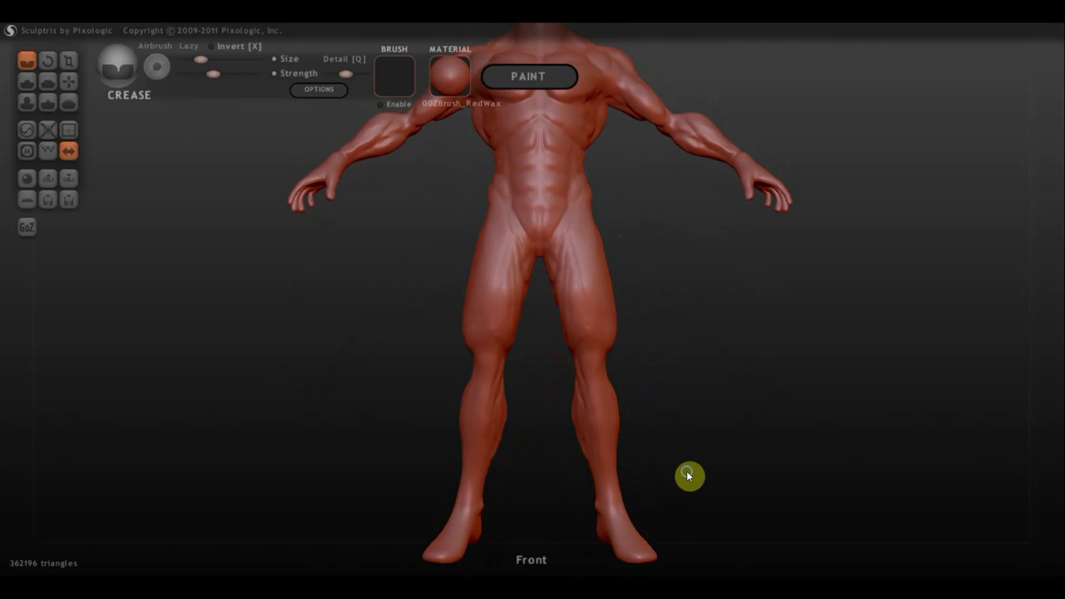
# Orbit and zoom to review the figure from the side, three-quarter and front views.
pyautogui.moveTo(690, 475); pyautogui.dragTo(492, 463)
pyautogui.scroll(-5, 624, 457)
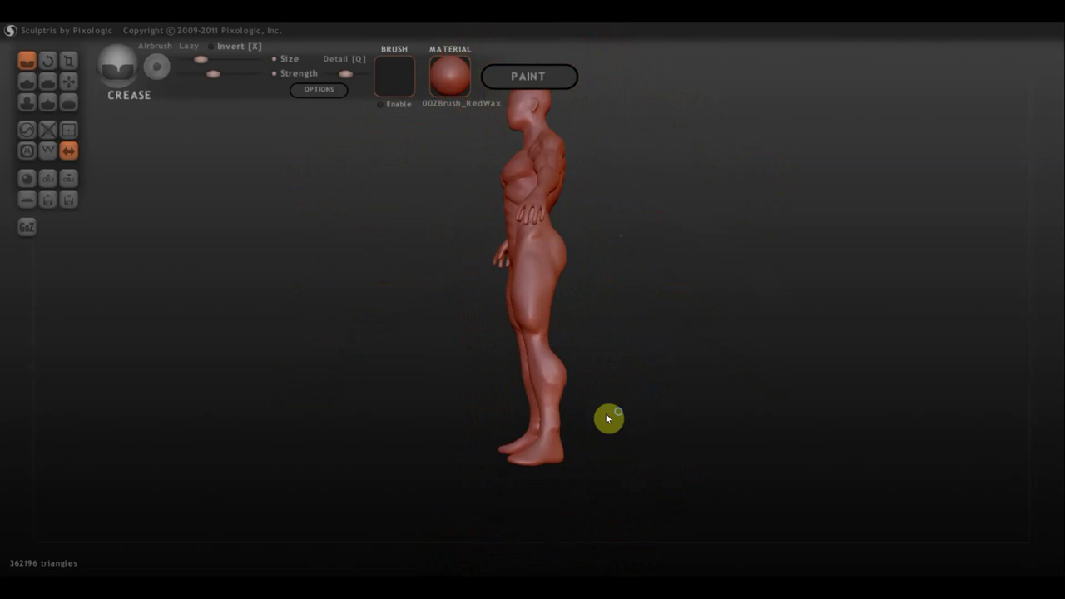
pyautogui.moveTo(608, 418)
pyautogui.mouseDown()
pyautogui.moveTo(654, 463)
pyautogui.moveTo(604, 521)
pyautogui.moveTo(756, 485)
pyautogui.moveTo(754, 470)
pyautogui.mouseUp()
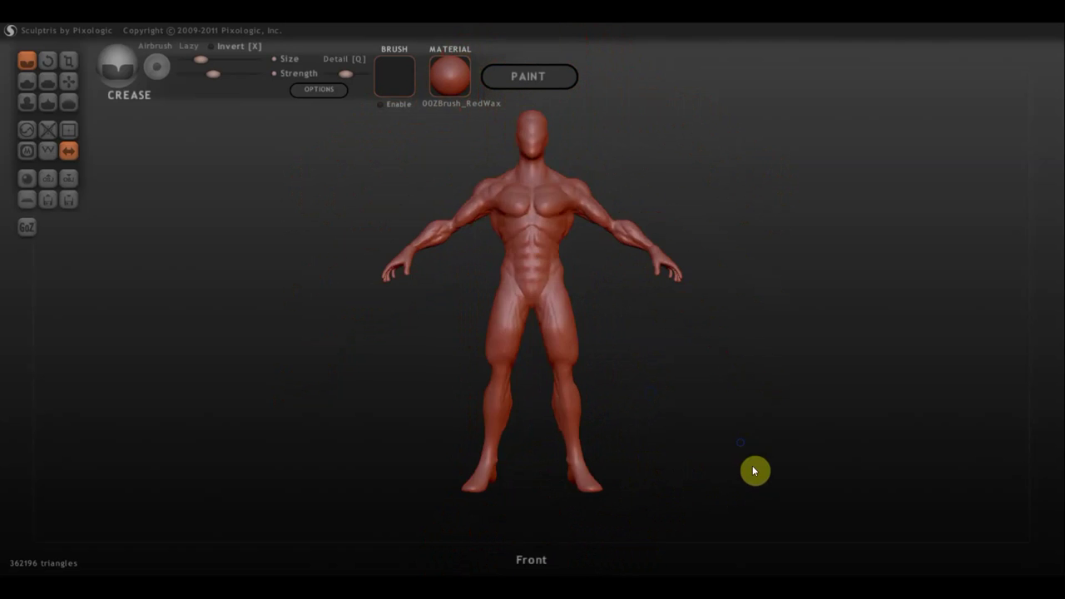
pyautogui.moveTo(560, 473)
pyautogui.mouseDown()
pyautogui.moveTo(668, 477)
pyautogui.moveTo(572, 485)
pyautogui.mouseUp()
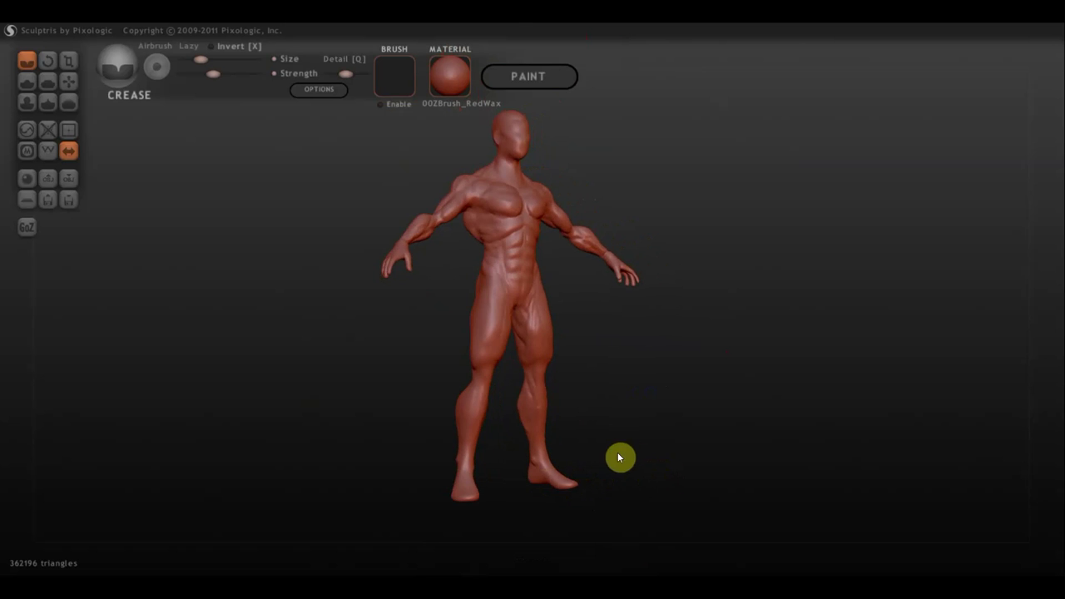
pyautogui.moveTo(617, 457)
pyautogui.mouseDown()
pyautogui.moveTo(611, 319)
pyautogui.moveTo(599, 402)
pyautogui.moveTo(646, 494)
pyautogui.moveTo(613, 428)
pyautogui.mouseUp()
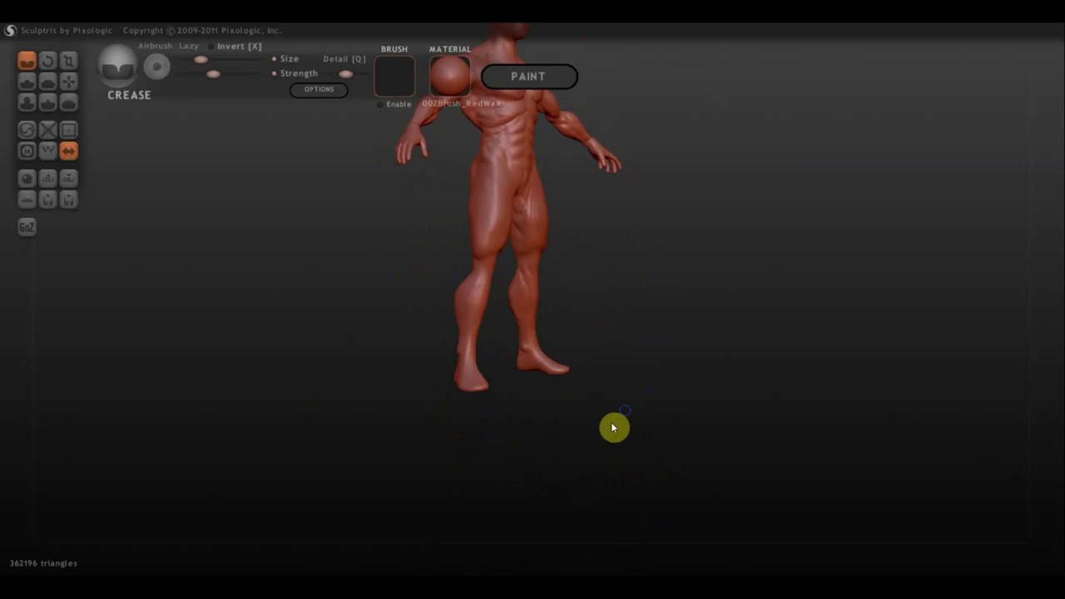
pyautogui.scroll(4, 632, 482)
pyautogui.scroll(2, 654, 533)
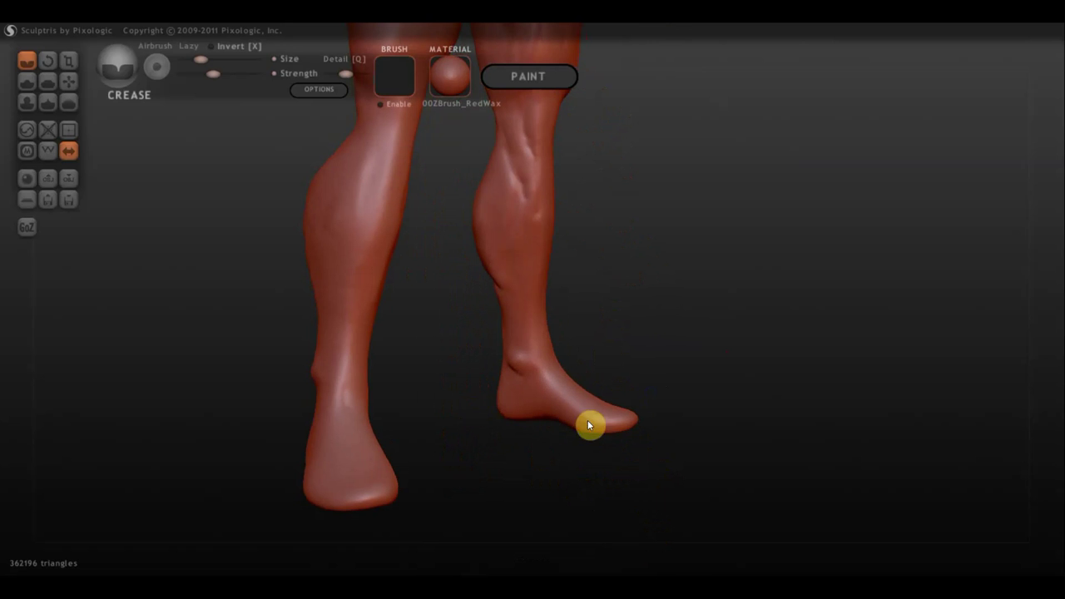
pyautogui.moveTo(651, 433); pyautogui.dragTo(673, 465)
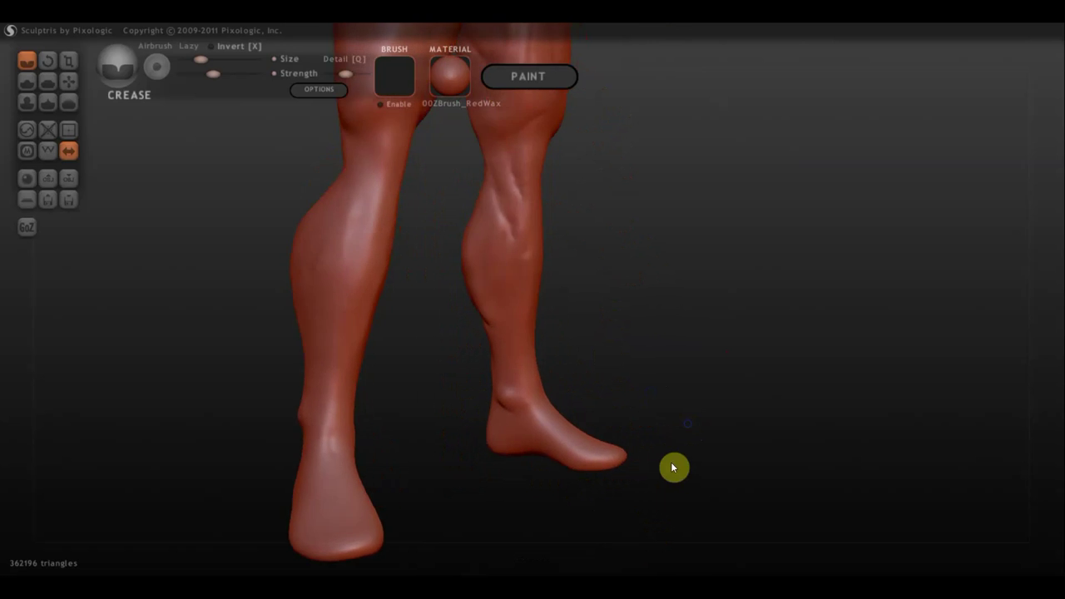
pyautogui.scroll(-5, 629, 275)
pyautogui.moveTo(644, 252)
pyautogui.mouseDown()
pyautogui.moveTo(618, 407)
pyautogui.moveTo(619, 333)
pyautogui.moveTo(585, 352)
pyautogui.moveTo(660, 409)
pyautogui.mouseUp()
pyautogui.scroll(2, 651, 449)
pyautogui.scroll(3, 650, 449)
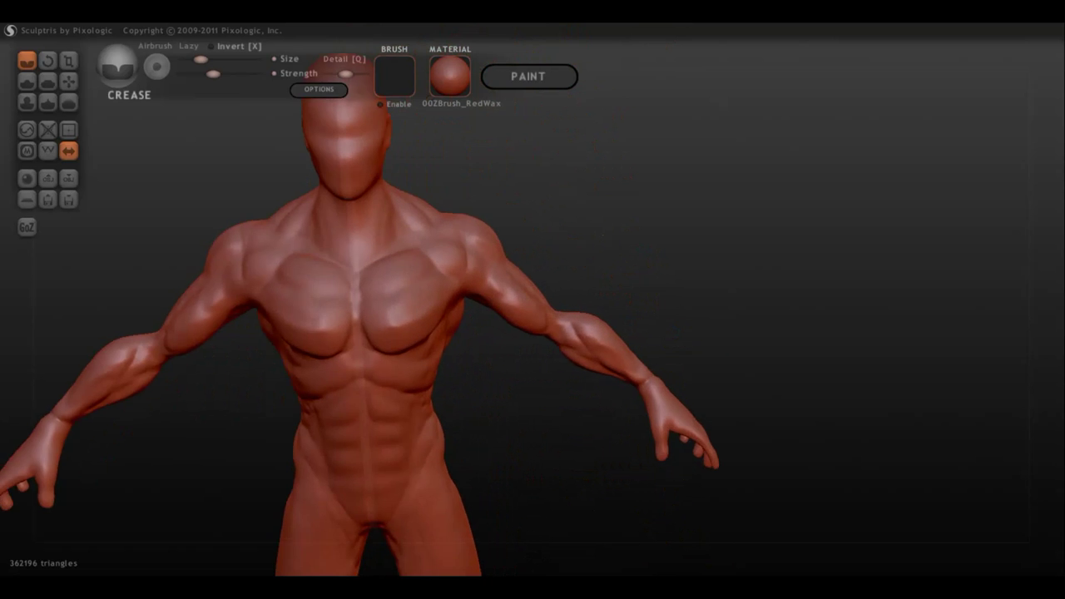
pyautogui.moveTo(737, 404); pyautogui.dragTo(701, 268)
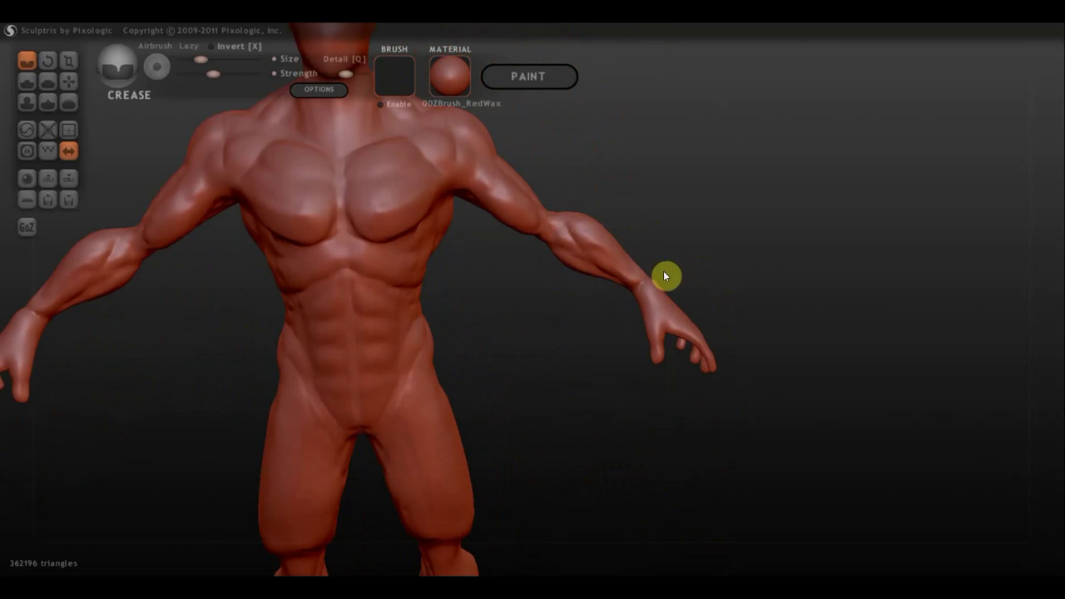
pyautogui.moveTo(665, 275)
pyautogui.mouseDown()
pyautogui.moveTo(578, 273)
pyautogui.moveTo(613, 311)
pyautogui.mouseUp()
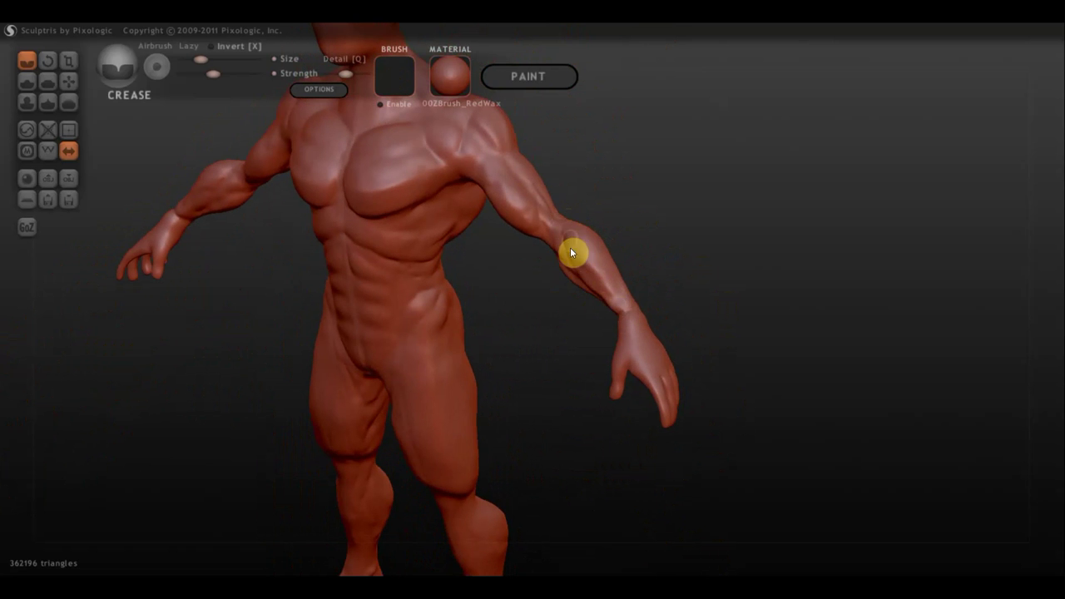
pyautogui.moveTo(678, 322)
pyautogui.mouseDown()
pyautogui.moveTo(720, 181)
pyautogui.moveTo(652, 387)
pyautogui.moveTo(693, 364)
pyautogui.moveTo(666, 395)
pyautogui.mouseUp()
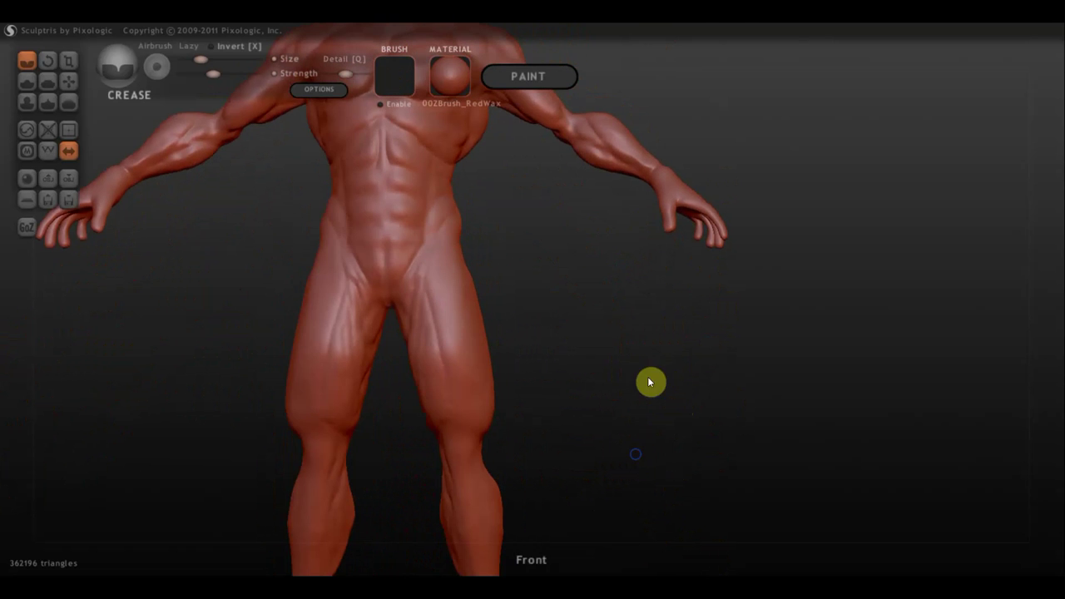
pyautogui.moveTo(649, 380); pyautogui.dragTo(690, 344, button='right')
pyautogui.scroll(-3, 689, 344)
pyautogui.moveTo(617, 310)
pyautogui.mouseDown()
pyautogui.moveTo(701, 316)
pyautogui.moveTo(673, 269)
pyautogui.moveTo(634, 390)
pyautogui.moveTo(507, 209)
pyautogui.mouseUp()
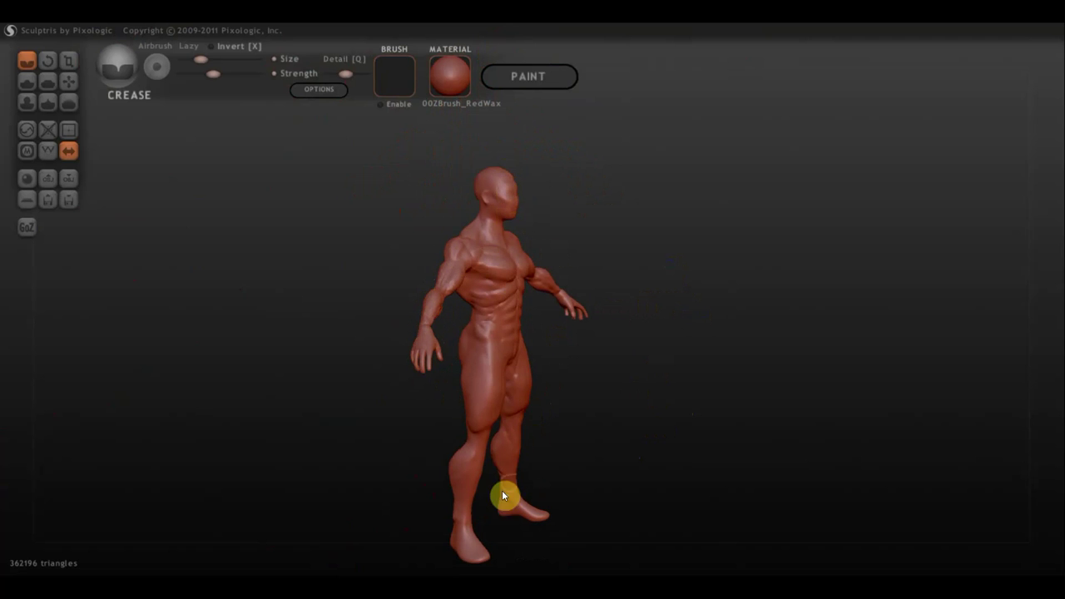
# Turn the figure to its back and crease a small detail into the rear deltoid.
pyautogui.moveTo(596, 432)
pyautogui.mouseDown()
pyautogui.moveTo(810, 397)
pyautogui.moveTo(738, 409)
pyautogui.moveTo(720, 426)
pyautogui.moveTo(660, 340)
pyautogui.moveTo(663, 382)
pyautogui.moveTo(571, 352)
pyautogui.moveTo(467, 338)
pyautogui.moveTo(654, 280)
pyautogui.moveTo(647, 290)
pyautogui.moveTo(667, 256)
pyautogui.moveTo(621, 305)
pyautogui.moveTo(469, 299)
pyautogui.moveTo(727, 373)
pyautogui.mouseUp()
pyautogui.scroll(1, 722, 371)
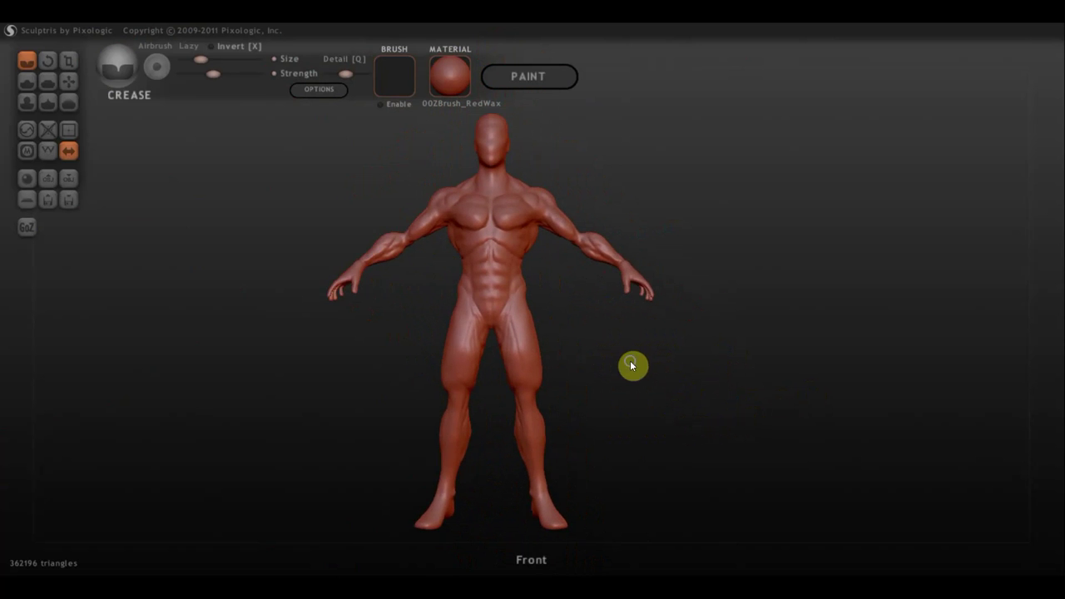
pyautogui.scroll(2, 721, 391)
pyautogui.scroll(-1, 620, 351)
pyautogui.scroll(-2, 605, 343)
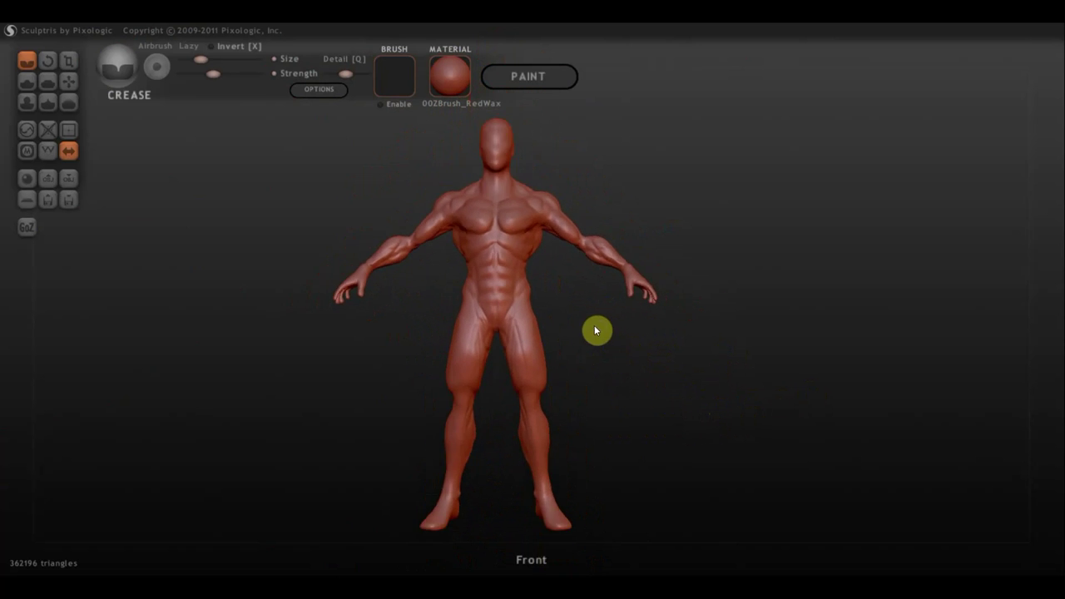
pyautogui.moveTo(596, 330); pyautogui.dragTo(710, 353)
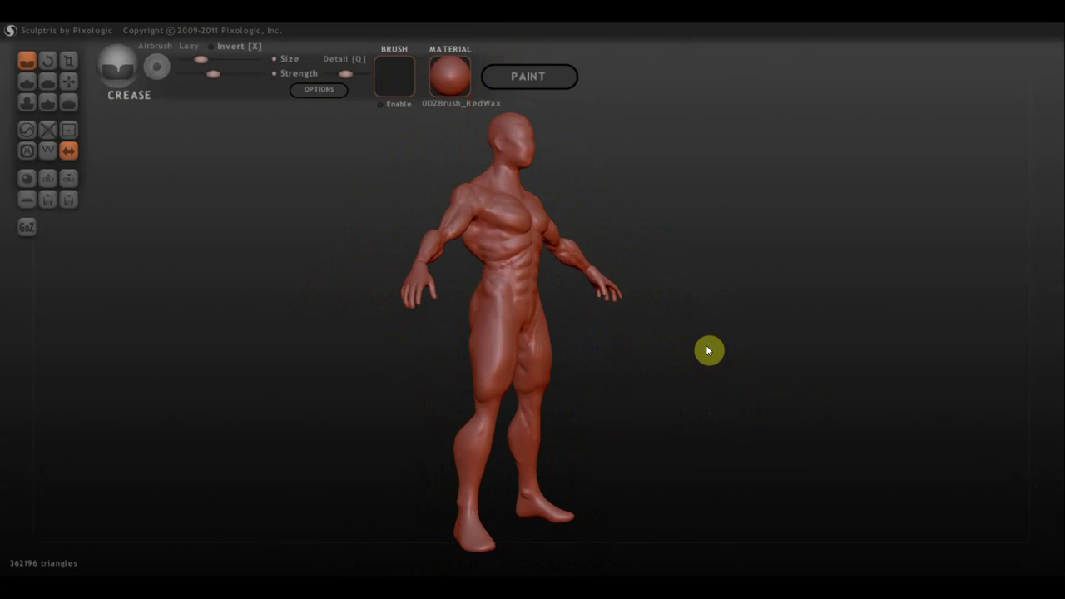
pyautogui.moveTo(637, 373); pyautogui.dragTo(919, 368)
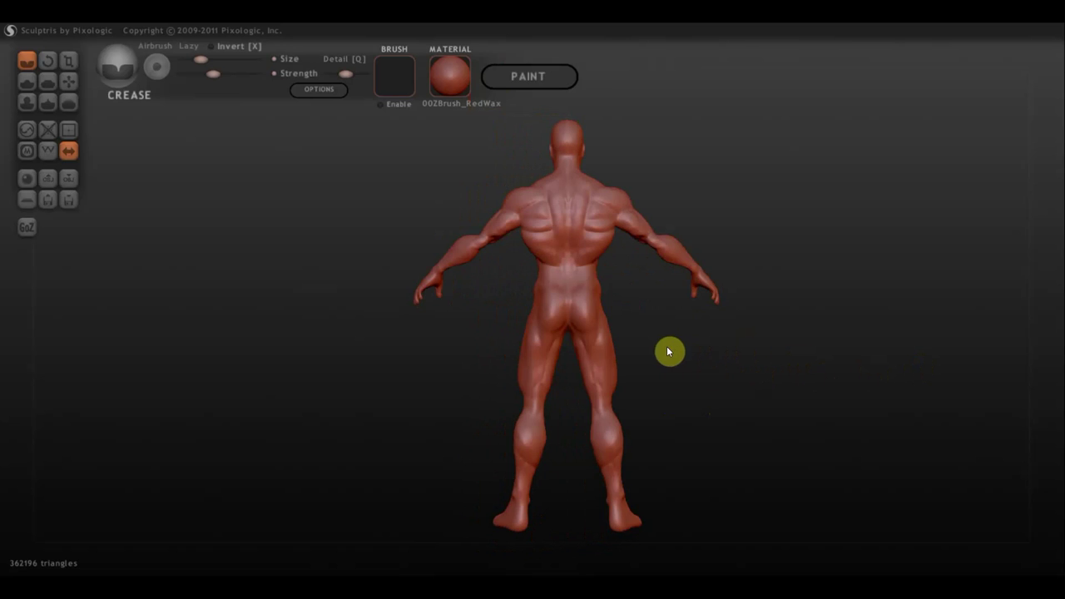
pyautogui.scroll(5, 666, 346)
pyautogui.scroll(2, 651, 369)
pyautogui.scroll(2, 606, 471)
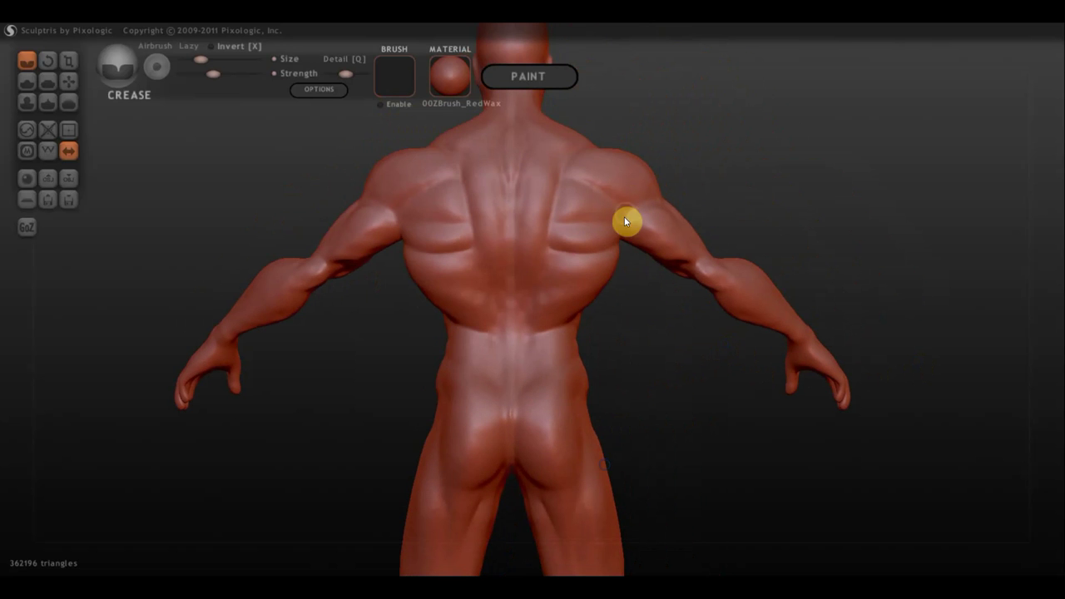
pyautogui.moveTo(618, 231); pyautogui.dragTo(627, 232)
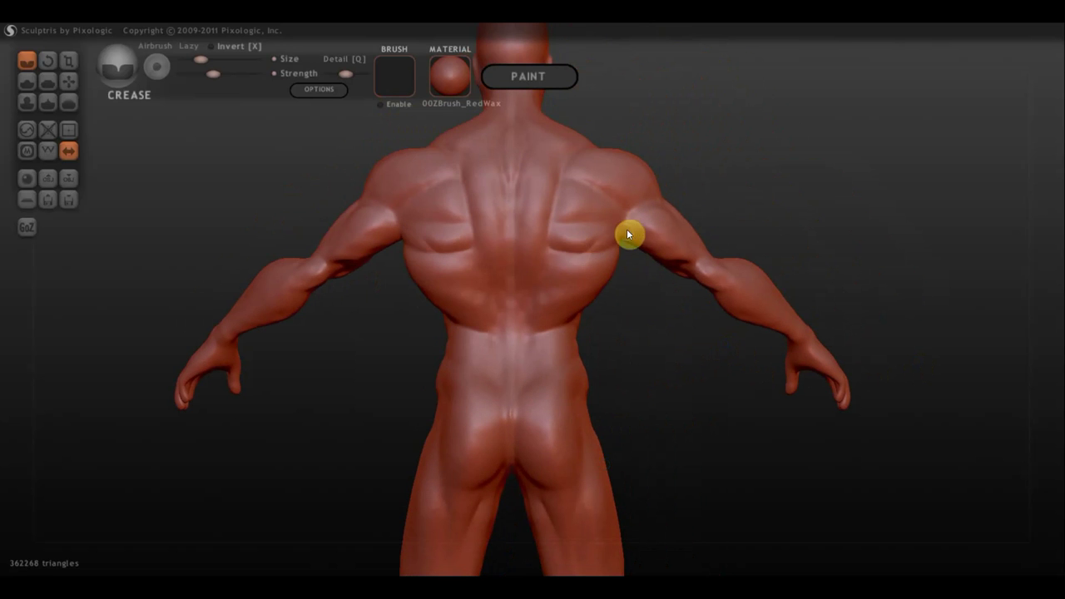
# Switch to the Grab brush and reshape the upper-back muscle on both sides.
pyautogui.click(67, 80)
pyautogui.scroll(-3, 412, 233)
pyautogui.scroll(-2, 457, 261)
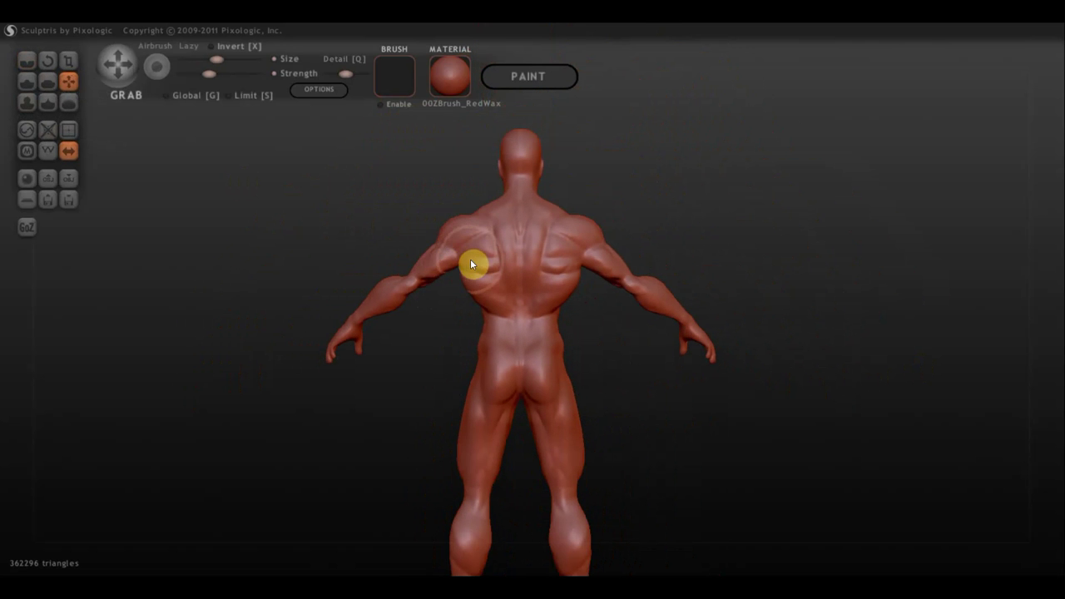
pyautogui.moveTo(470, 259)
pyautogui.mouseDown()
pyautogui.moveTo(474, 243)
pyautogui.moveTo(480, 276)
pyautogui.moveTo(481, 264)
pyautogui.mouseUp()
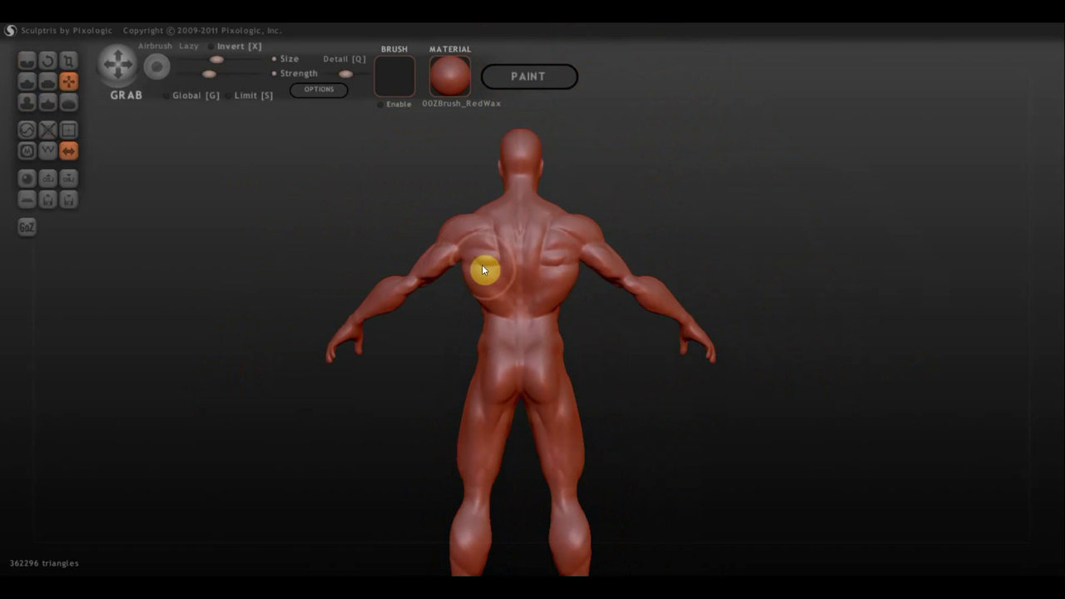
pyautogui.scroll(4, 507, 250)
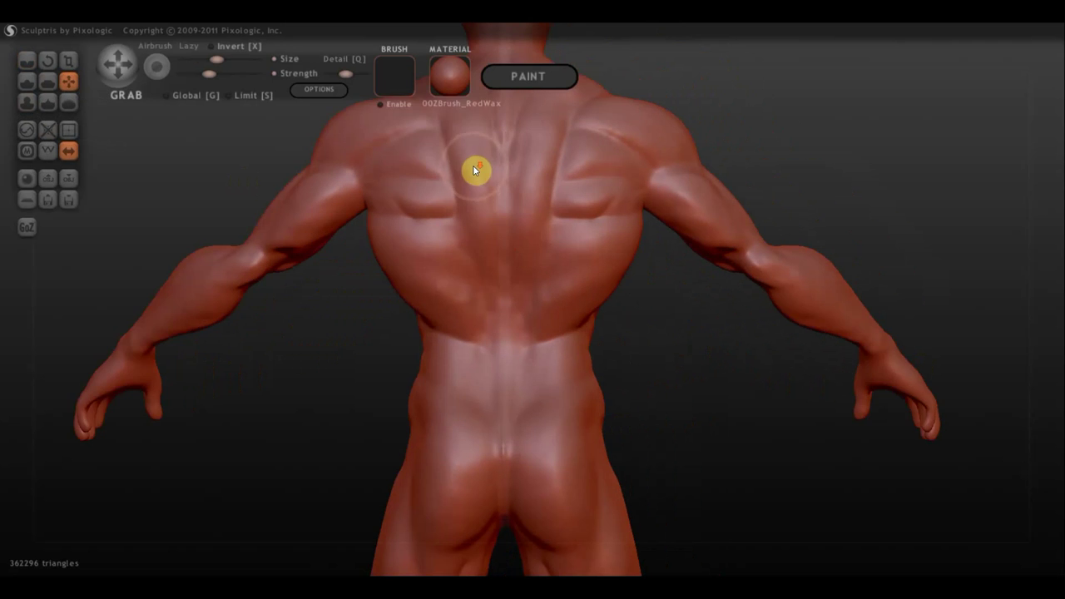
pyautogui.scroll(-1, 475, 170)
pyautogui.moveTo(473, 169)
pyautogui.mouseDown()
pyautogui.moveTo(447, 176)
pyautogui.moveTo(466, 161)
pyautogui.moveTo(457, 194)
pyautogui.moveTo(475, 214)
pyautogui.mouseUp()
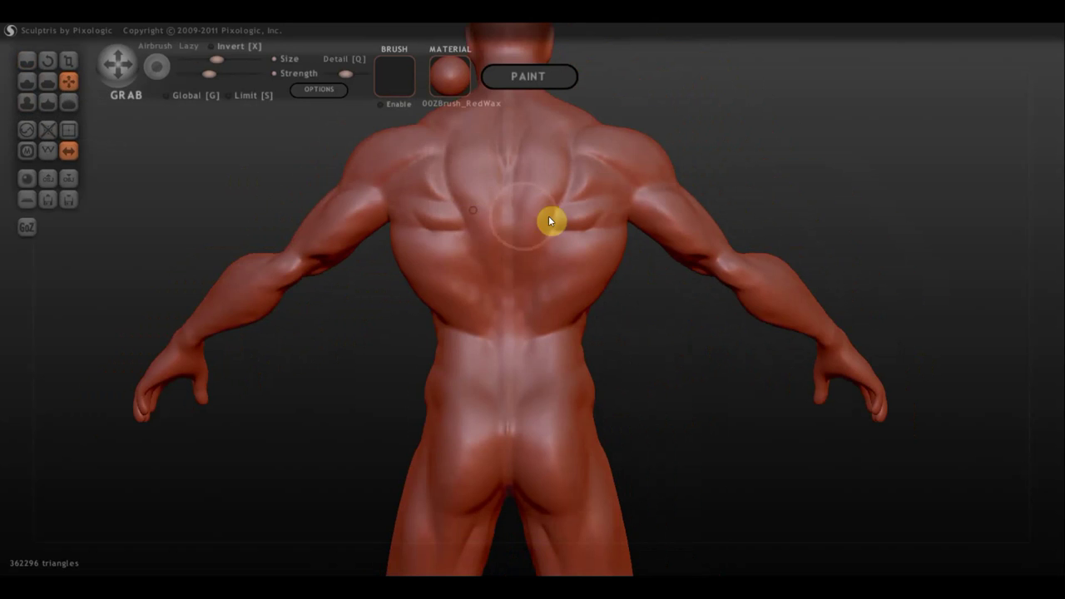
# From the front, pull the elbow area upward on both arms.
pyautogui.scroll(-2, 583, 217)
pyautogui.scroll(-1, 624, 210)
pyautogui.moveTo(637, 199)
pyautogui.mouseDown()
pyautogui.moveTo(571, 219)
pyautogui.moveTo(575, 188)
pyautogui.moveTo(594, 235)
pyautogui.moveTo(652, 284)
pyautogui.moveTo(652, 266)
pyautogui.mouseUp()
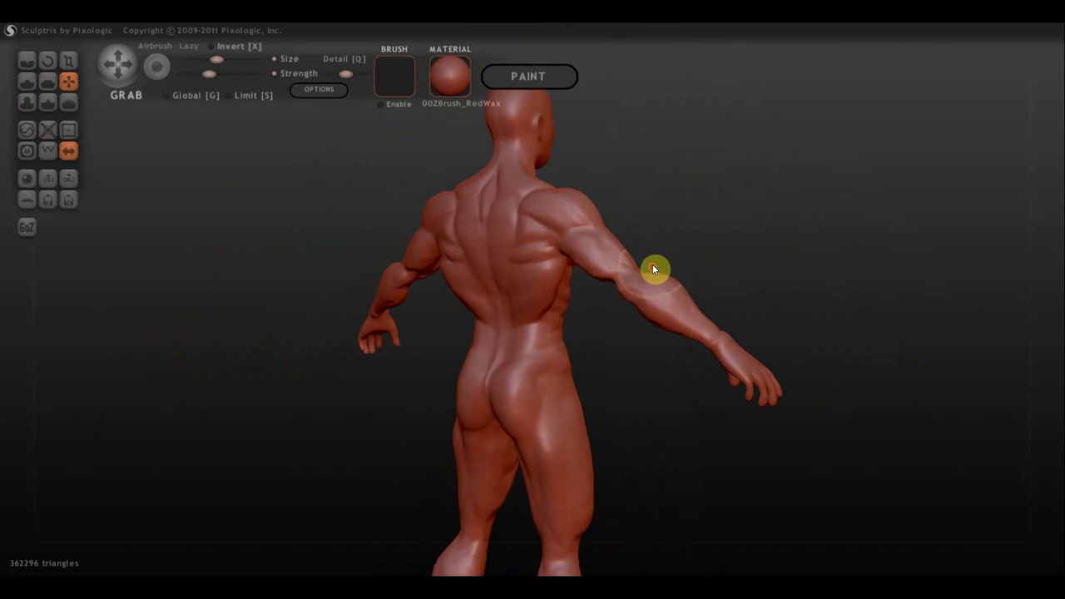
pyautogui.moveTo(653, 263); pyautogui.dragTo(347, 252, button='right')
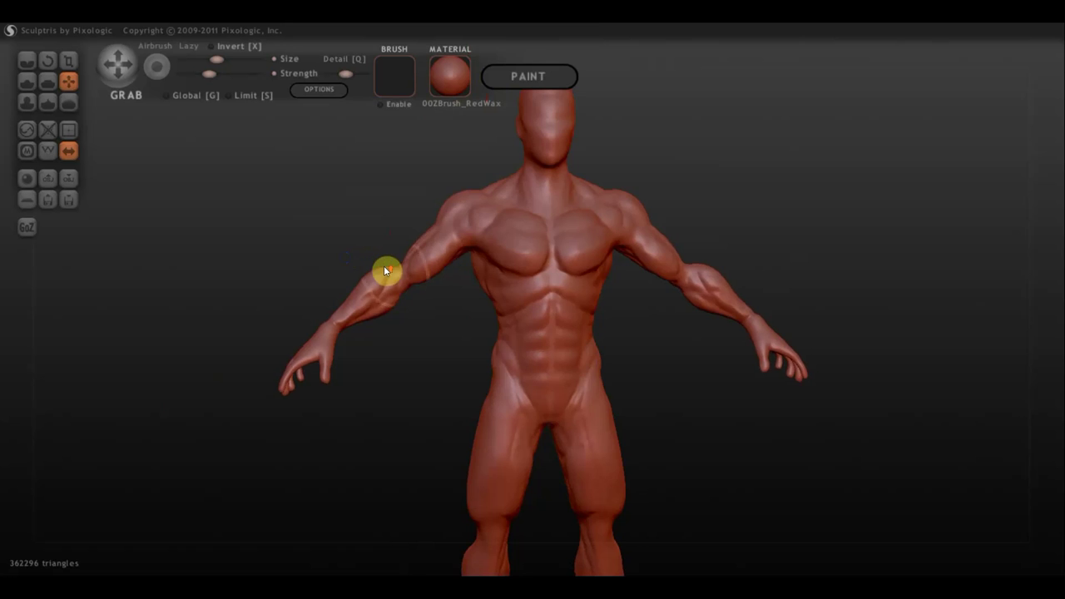
pyautogui.scroll(3, 383, 263)
pyautogui.moveTo(268, 239); pyautogui.dragTo(264, 202)
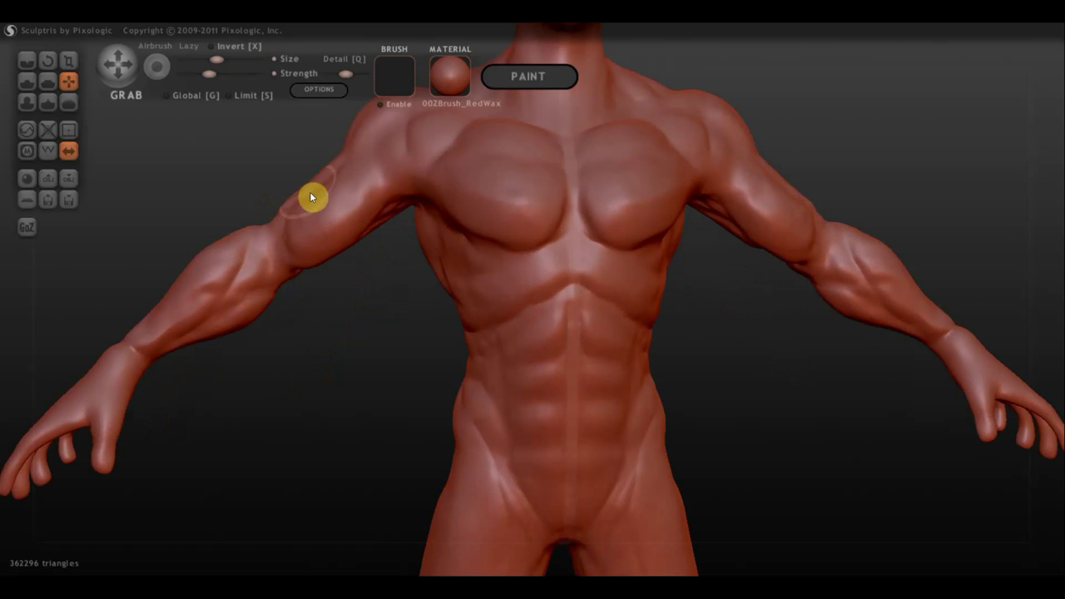
# From the left side, reshape the inner-thigh crease and pull it downward.
pyautogui.scroll(-3, 389, 297)
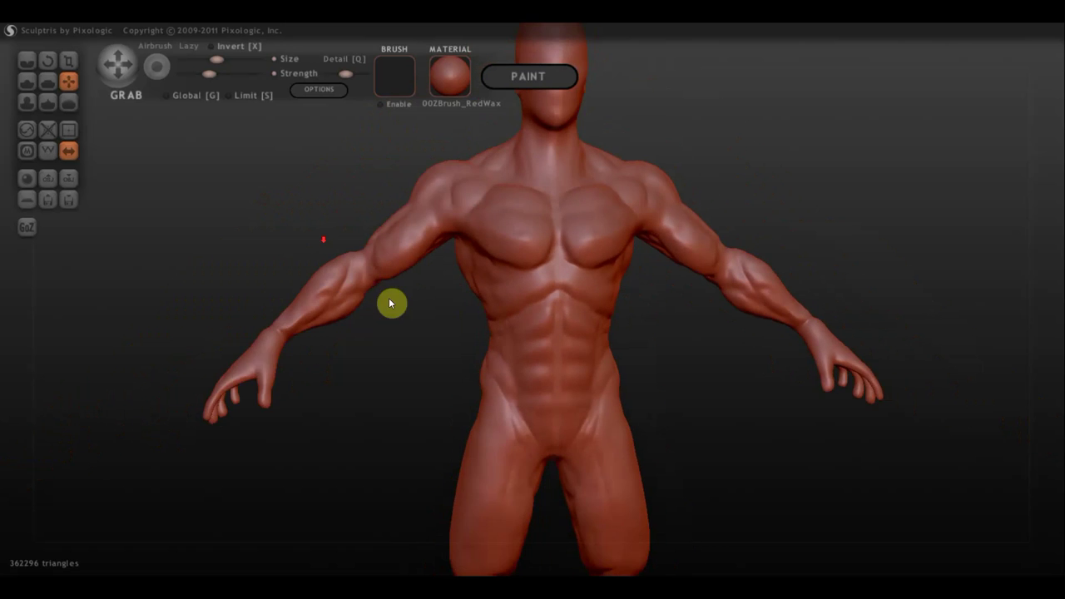
pyautogui.scroll(-1, 610, 325)
pyautogui.scroll(-2, 609, 326)
pyautogui.scroll(2, 605, 264)
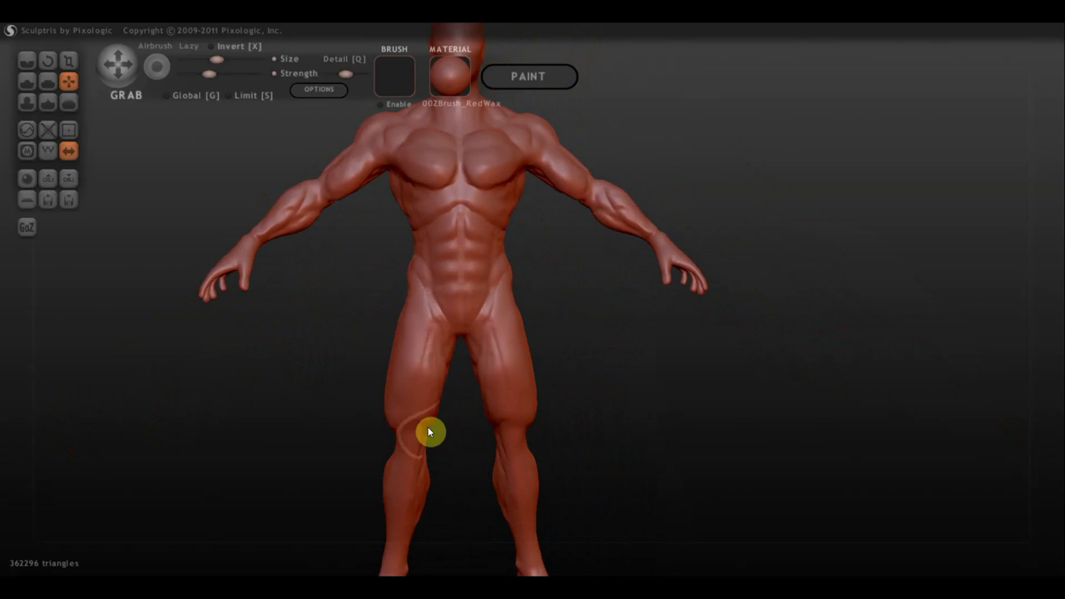
pyautogui.scroll(1, 444, 388)
pyautogui.scroll(2, 406, 419)
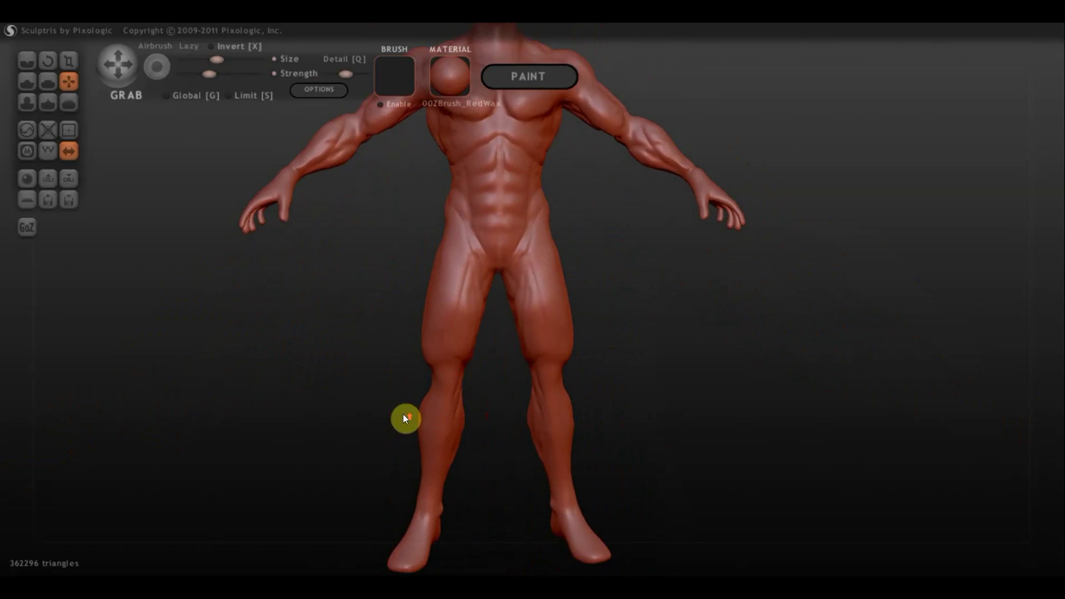
pyautogui.scroll(2, 369, 455)
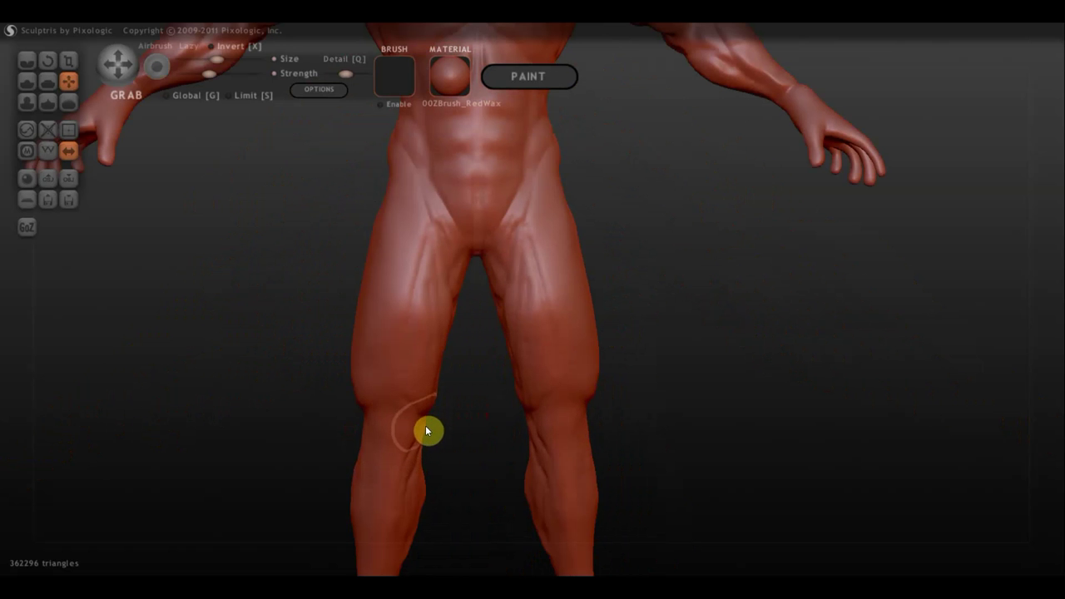
pyautogui.moveTo(626, 299); pyautogui.dragTo(497, 263)
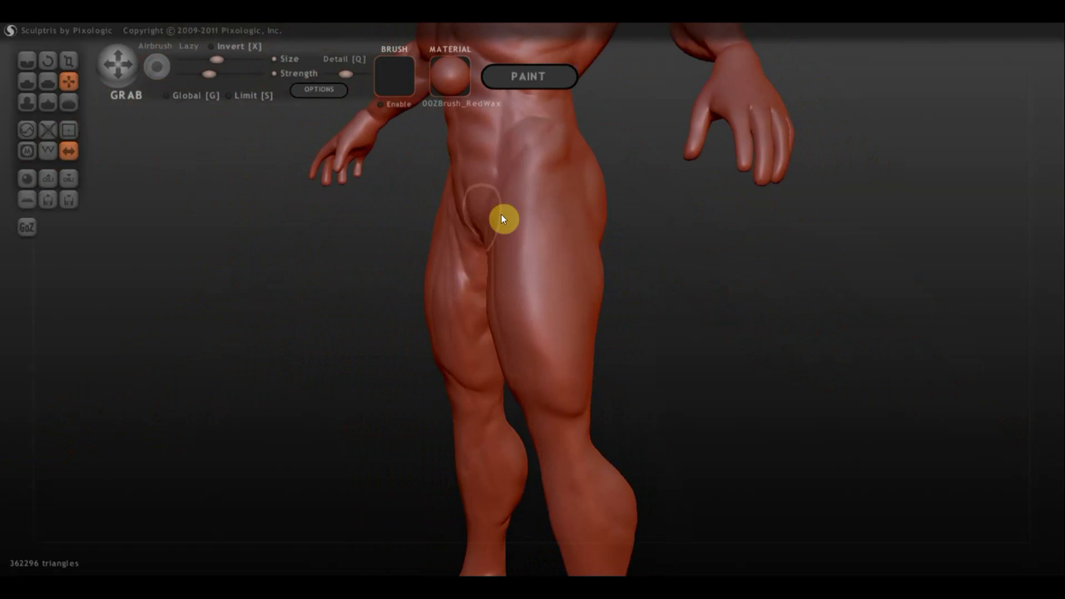
pyautogui.moveTo(501, 214); pyautogui.dragTo(504, 211)
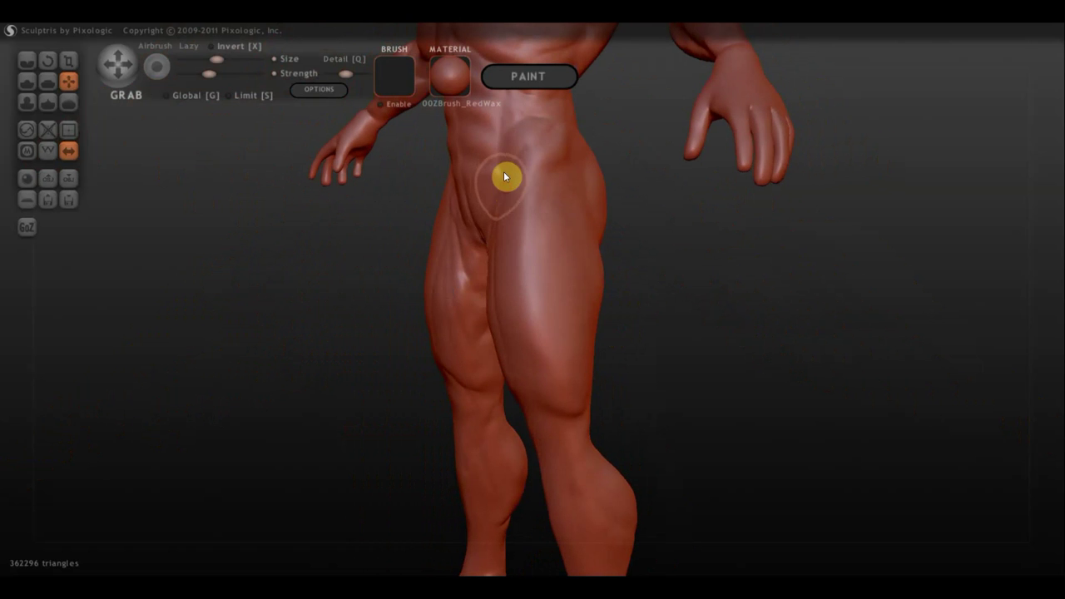
pyautogui.moveTo(506, 184); pyautogui.dragTo(489, 226)
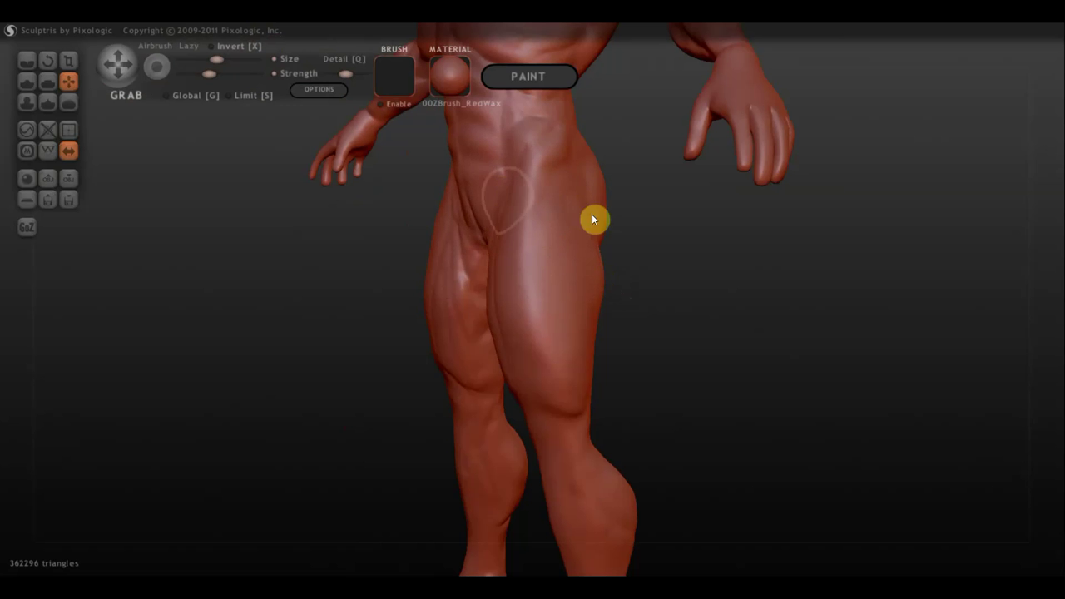
# Nudge the side-hip outline slightly, then return to a zoomed-out front view.
pyautogui.moveTo(594, 220); pyautogui.dragTo(323, 241, button='right')
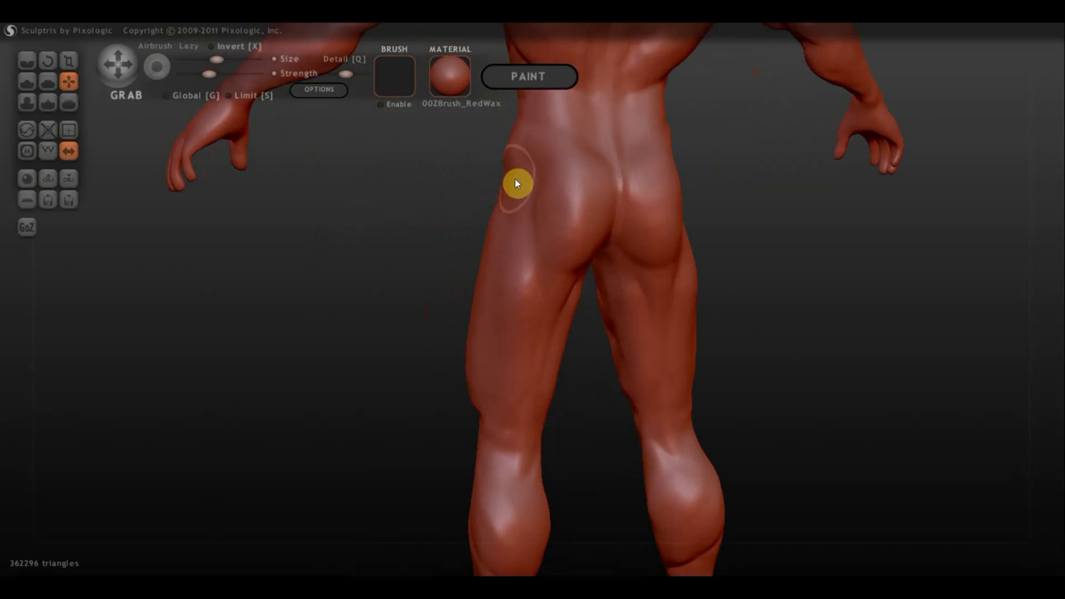
pyautogui.moveTo(514, 178)
pyautogui.mouseDown()
pyautogui.moveTo(530, 183)
pyautogui.moveTo(518, 188)
pyautogui.mouseUp()
pyautogui.moveTo(533, 167)
pyautogui.mouseDown(button='right')
pyautogui.moveTo(679, 223)
pyautogui.moveTo(879, 200)
pyautogui.moveTo(615, 229)
pyautogui.moveTo(634, 226)
pyautogui.moveTo(618, 316)
pyautogui.mouseUp(button='right')
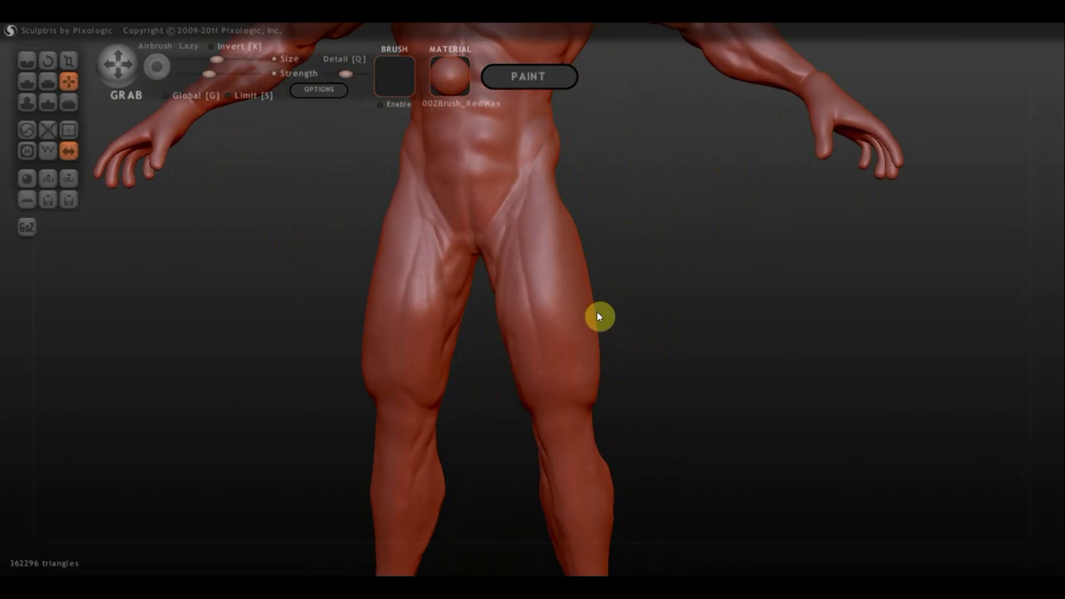
pyautogui.scroll(-3, 611, 355)
pyautogui.scroll(-3, 594, 225)
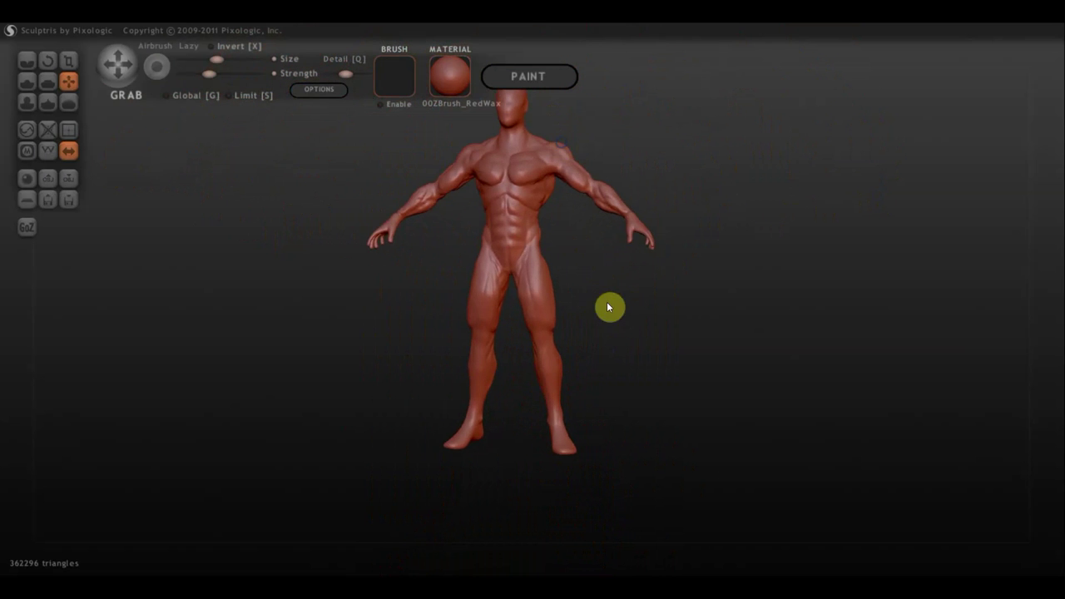
pyautogui.keyDown('shift'); pyautogui.moveTo(608, 307); pyautogui.dragTo(642, 324, button='right'); pyautogui.keyUp('shift')
pyautogui.scroll(2, 601, 361)
pyautogui.scroll(2, 611, 381)
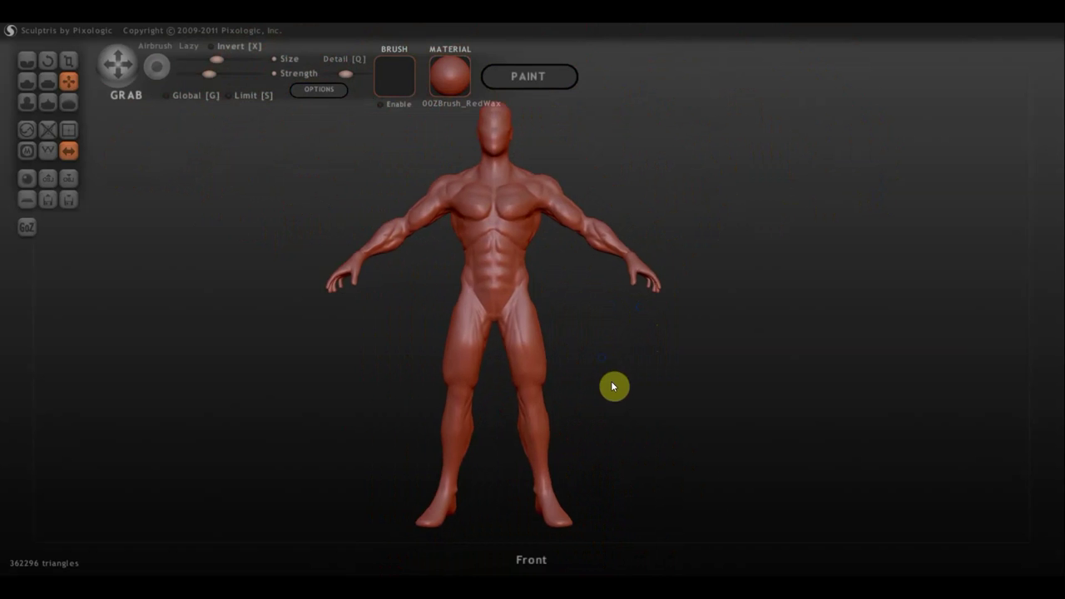
pyautogui.scroll(2, 616, 387)
pyautogui.scroll(1, 622, 354)
pyautogui.scroll(2, 583, 266)
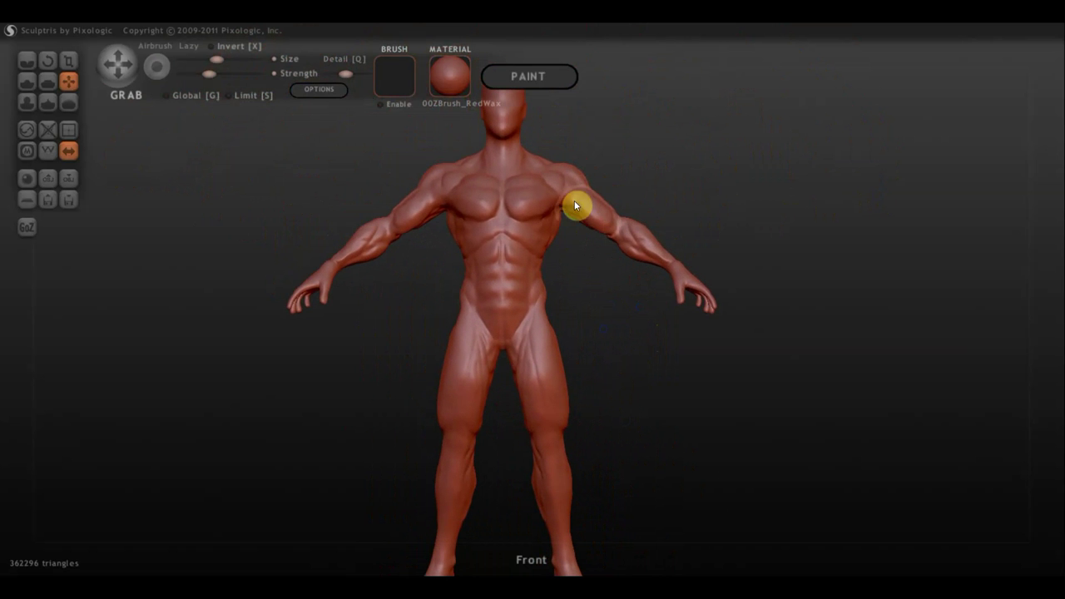
pyautogui.moveTo(557, 289)
pyautogui.mouseDown()
pyautogui.moveTo(425, 310)
pyautogui.moveTo(644, 307)
pyautogui.moveTo(480, 307)
pyautogui.moveTo(519, 309)
pyautogui.mouseUp()
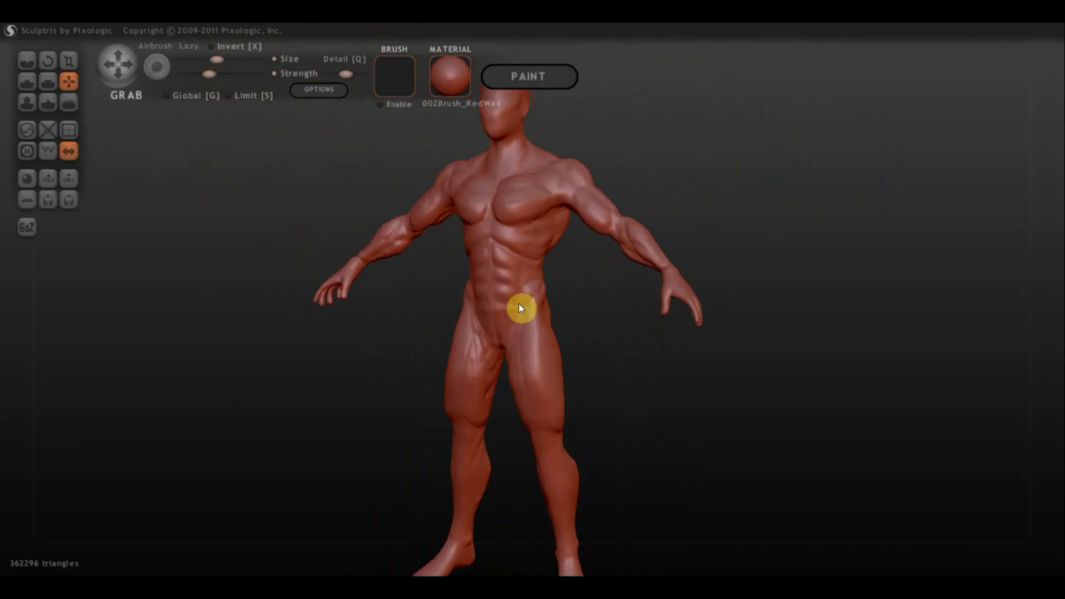
pyautogui.moveTo(519, 309); pyautogui.dragTo(557, 310, button='right')
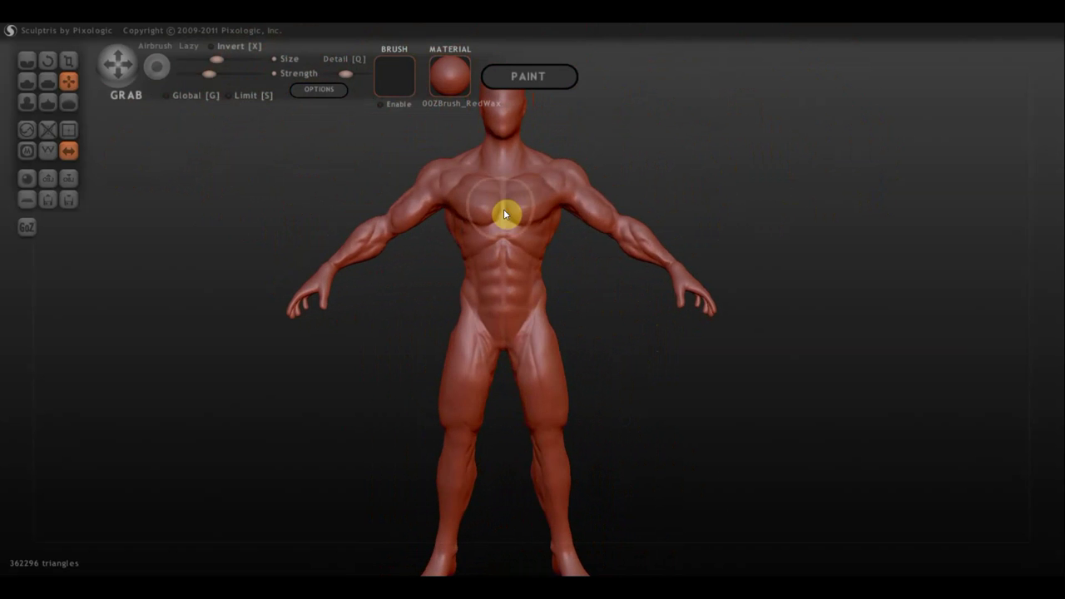
pyautogui.moveTo(504, 214)
pyautogui.mouseDown(button='right')
pyautogui.moveTo(613, 254)
pyautogui.moveTo(798, 218)
pyautogui.moveTo(923, 231)
pyautogui.moveTo(841, 247)
pyautogui.mouseUp(button='right')
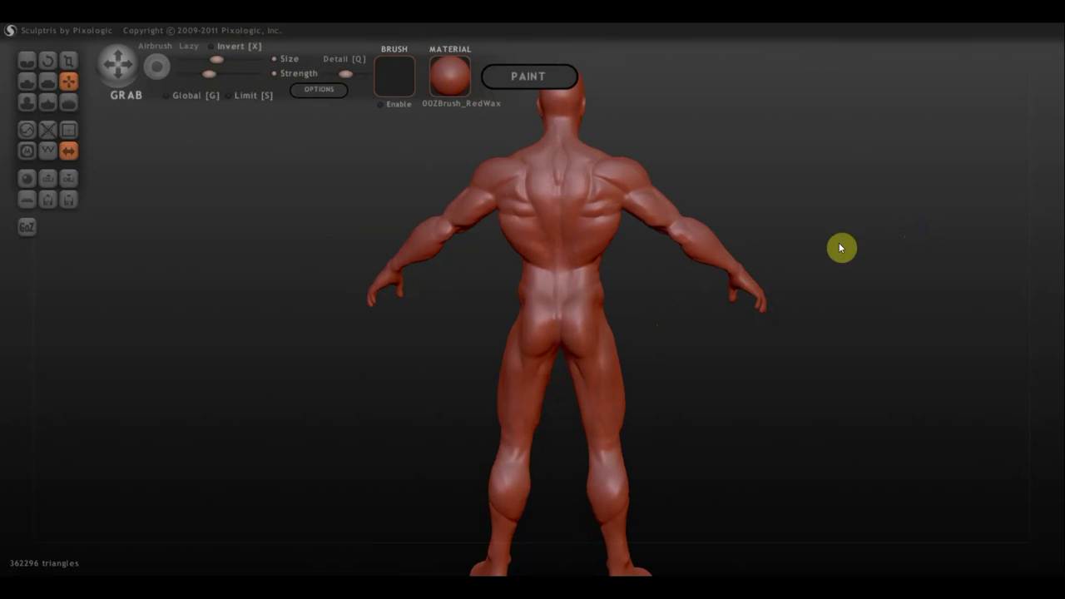
pyautogui.moveTo(615, 297); pyautogui.dragTo(205, 298, button='right')
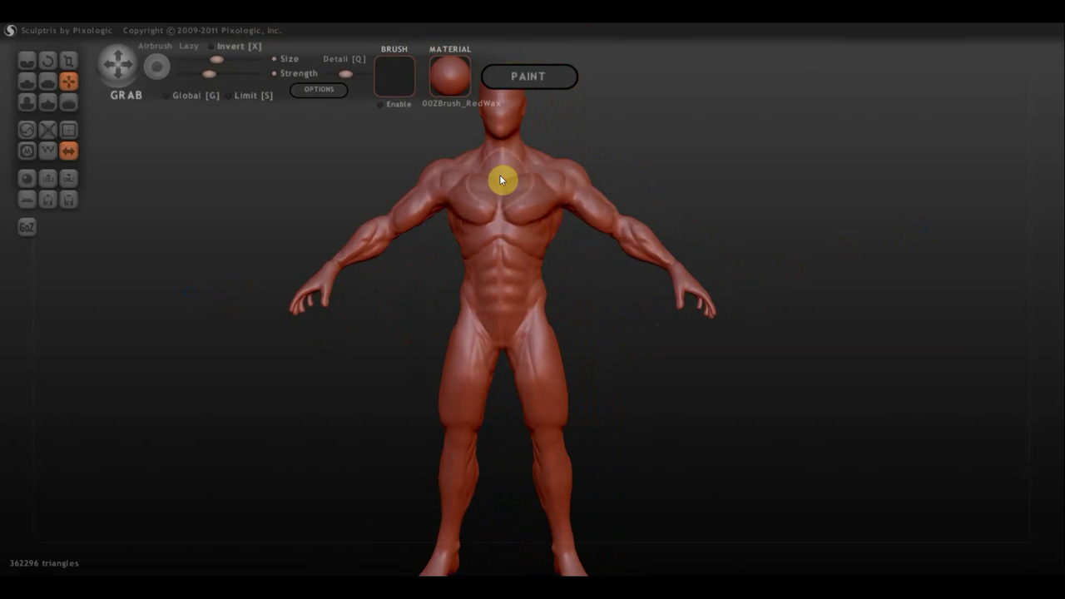
pyautogui.scroll(3, 500, 176)
pyautogui.scroll(3, 502, 179)
pyautogui.scroll(-2, 532, 208)
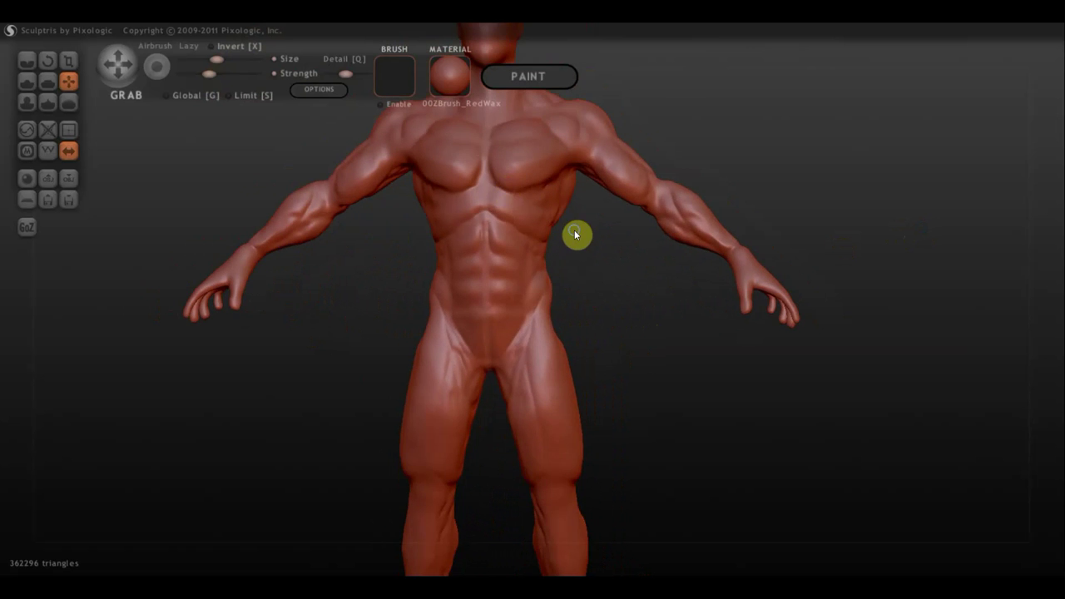
pyautogui.keyDown('alt'); pyautogui.moveTo(575, 233); pyautogui.dragTo(613, 404, button='right'); pyautogui.keyUp('alt')
pyautogui.scroll(2, 566, 333)
pyautogui.scroll(2, 545, 284)
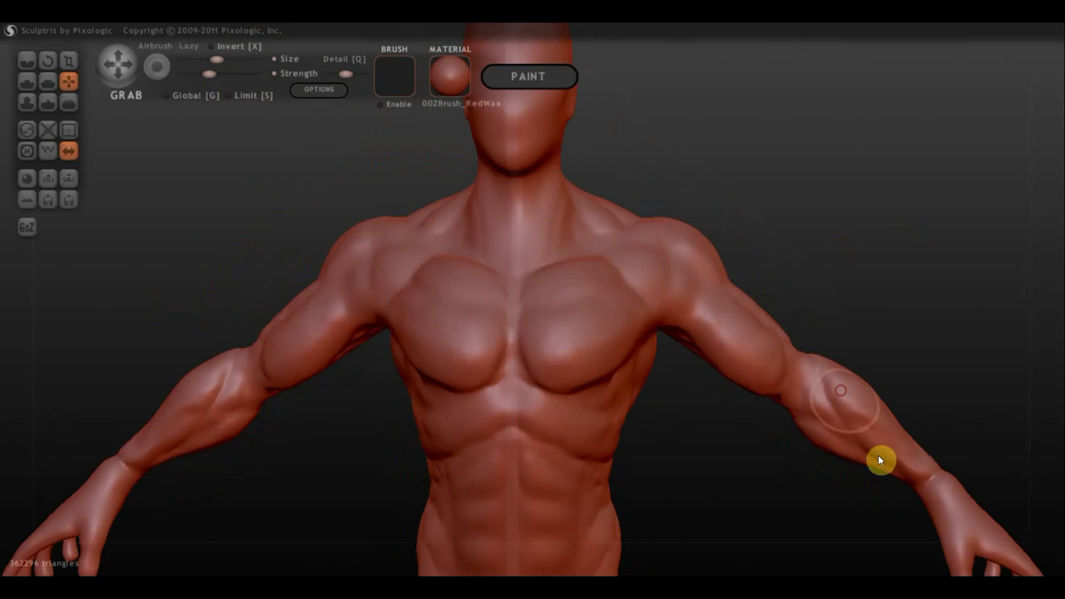
pyautogui.moveTo(524, 229)
pyautogui.mouseDown(button='right')
pyautogui.moveTo(746, 230)
pyautogui.moveTo(756, 324)
pyautogui.moveTo(704, 338)
pyautogui.mouseUp(button='right')
# With the Crease brush, carve strokes down the neck and under the chin.
pyautogui.click(28, 62)
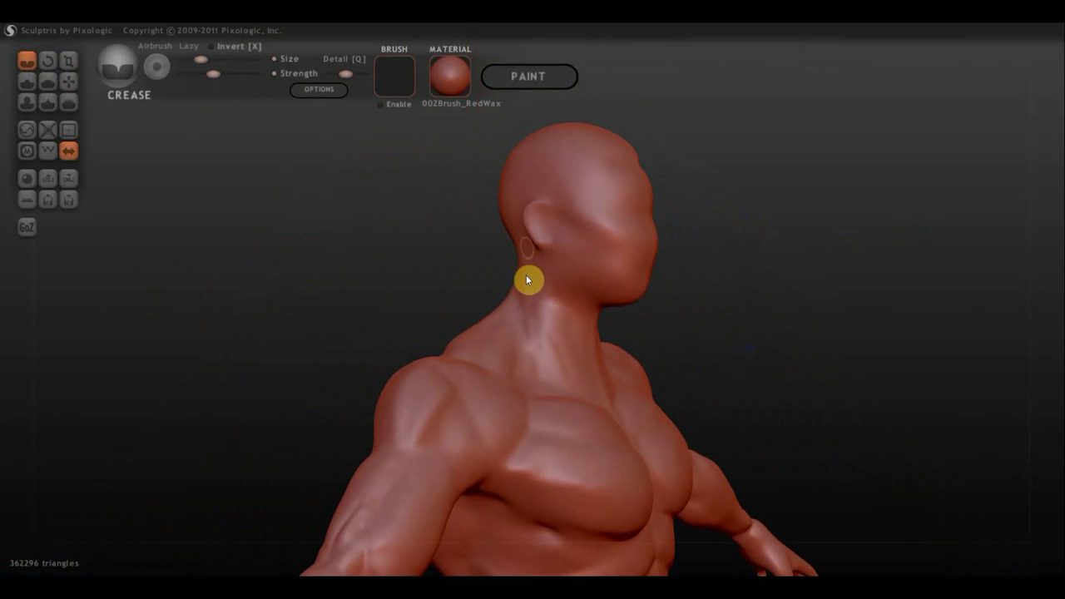
pyautogui.moveTo(535, 280)
pyautogui.mouseDown()
pyautogui.moveTo(568, 354)
pyautogui.moveTo(552, 333)
pyautogui.moveTo(577, 349)
pyautogui.mouseUp()
pyautogui.moveTo(577, 349)
pyautogui.mouseDown(button='right')
pyautogui.moveTo(559, 381)
pyautogui.moveTo(546, 352)
pyautogui.mouseUp(button='right')
pyautogui.moveTo(547, 352)
pyautogui.mouseDown()
pyautogui.moveTo(527, 388)
pyautogui.moveTo(530, 376)
pyautogui.moveTo(561, 388)
pyautogui.moveTo(543, 366)
pyautogui.moveTo(555, 341)
pyautogui.moveTo(608, 387)
pyautogui.mouseUp()
pyautogui.moveTo(608, 388)
pyautogui.mouseDown(button='right')
pyautogui.moveTo(447, 340)
pyautogui.moveTo(508, 363)
pyautogui.mouseUp(button='right')
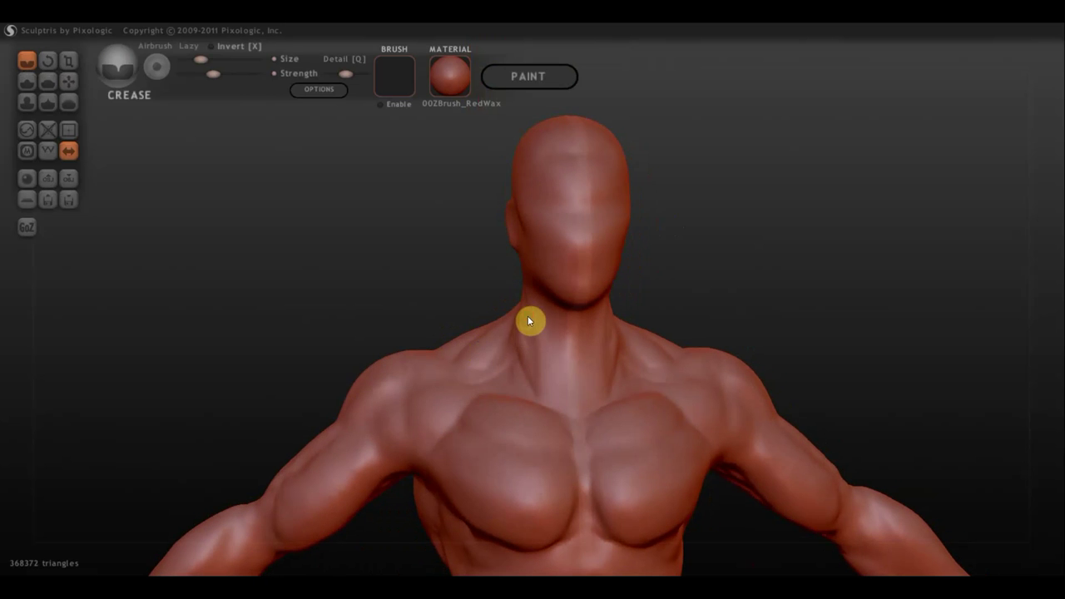
pyautogui.moveTo(527, 318)
pyautogui.mouseDown()
pyautogui.moveTo(551, 419)
pyautogui.moveTo(548, 399)
pyautogui.moveTo(561, 413)
pyautogui.moveTo(532, 340)
pyautogui.moveTo(555, 406)
pyautogui.moveTo(527, 377)
pyautogui.mouseUp()
# Add small creases near the neck base and one down the side of the neck.
pyautogui.moveTo(544, 402)
pyautogui.mouseDown(button='right')
pyautogui.moveTo(627, 394)
pyautogui.moveTo(592, 370)
pyautogui.mouseUp(button='right')
pyautogui.moveTo(532, 361)
pyautogui.mouseDown()
pyautogui.moveTo(542, 363)
pyautogui.moveTo(523, 344)
pyautogui.moveTo(497, 374)
pyautogui.mouseUp()
pyautogui.moveTo(497, 374)
pyautogui.mouseDown(button='right')
pyautogui.moveTo(511, 447)
pyautogui.moveTo(512, 374)
pyautogui.mouseUp(button='right')
pyautogui.moveTo(518, 318); pyautogui.dragTo(570, 283, button='right')
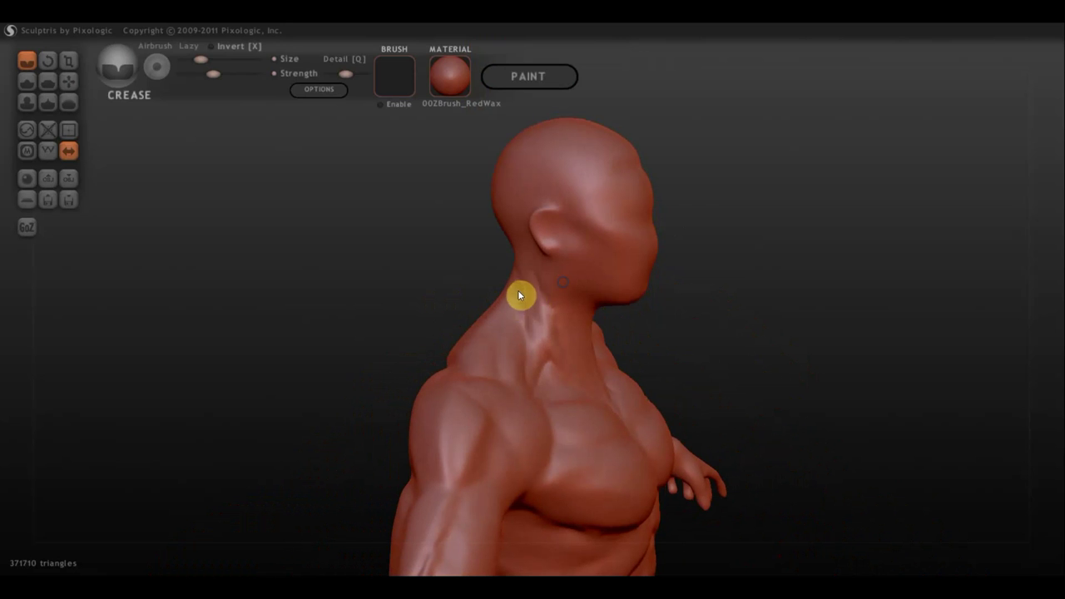
pyautogui.moveTo(519, 294)
pyautogui.mouseDown()
pyautogui.moveTo(525, 375)
pyautogui.moveTo(535, 288)
pyautogui.moveTo(544, 318)
pyautogui.mouseUp()
pyautogui.moveTo(545, 318)
pyautogui.mouseDown(button='right')
pyautogui.moveTo(531, 262)
pyautogui.moveTo(529, 275)
pyautogui.mouseUp(button='right')
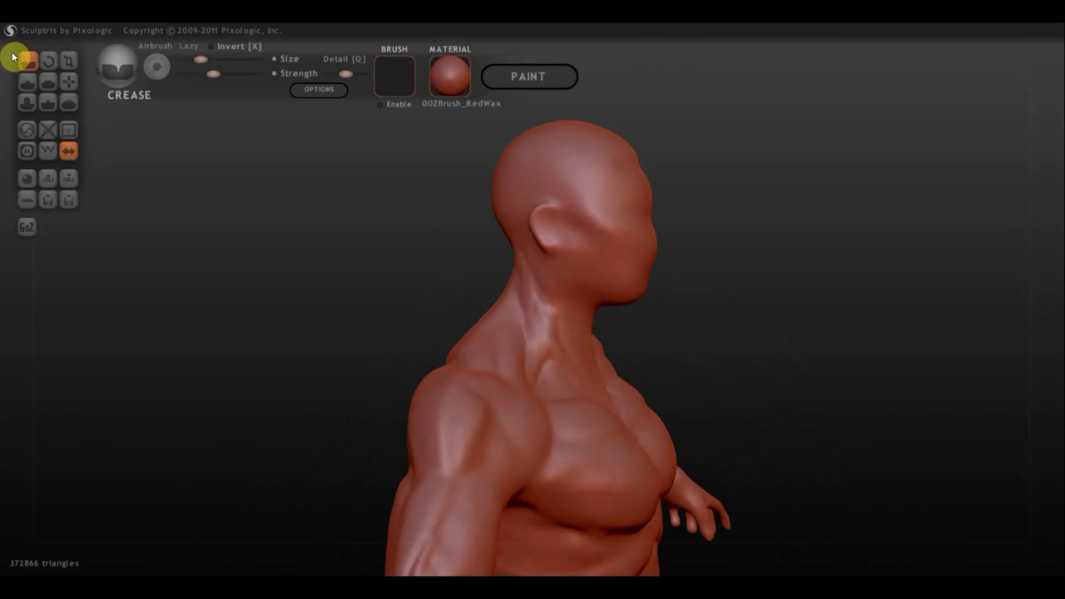
# Build a raised ridge along the neck with an enlarged Draw brush.
pyautogui.click(28, 82)
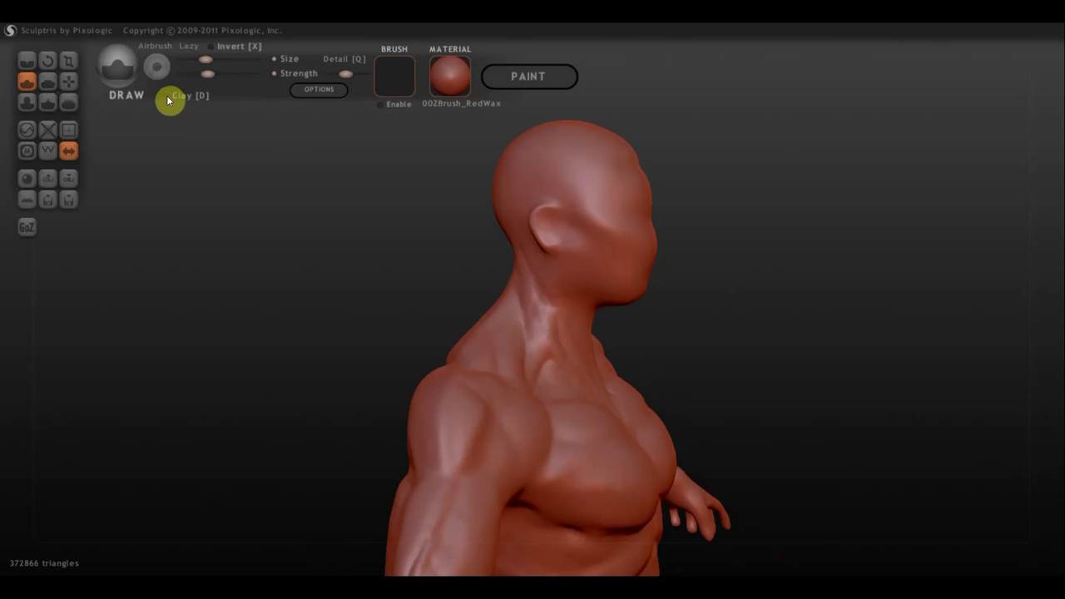
pyautogui.click(217, 61)
pyautogui.moveTo(521, 289)
pyautogui.mouseDown()
pyautogui.moveTo(540, 358)
pyautogui.moveTo(504, 276)
pyautogui.moveTo(553, 348)
pyautogui.moveTo(525, 287)
pyautogui.moveTo(521, 305)
pyautogui.moveTo(340, 283)
pyautogui.moveTo(331, 292)
pyautogui.moveTo(591, 294)
pyautogui.mouseUp()
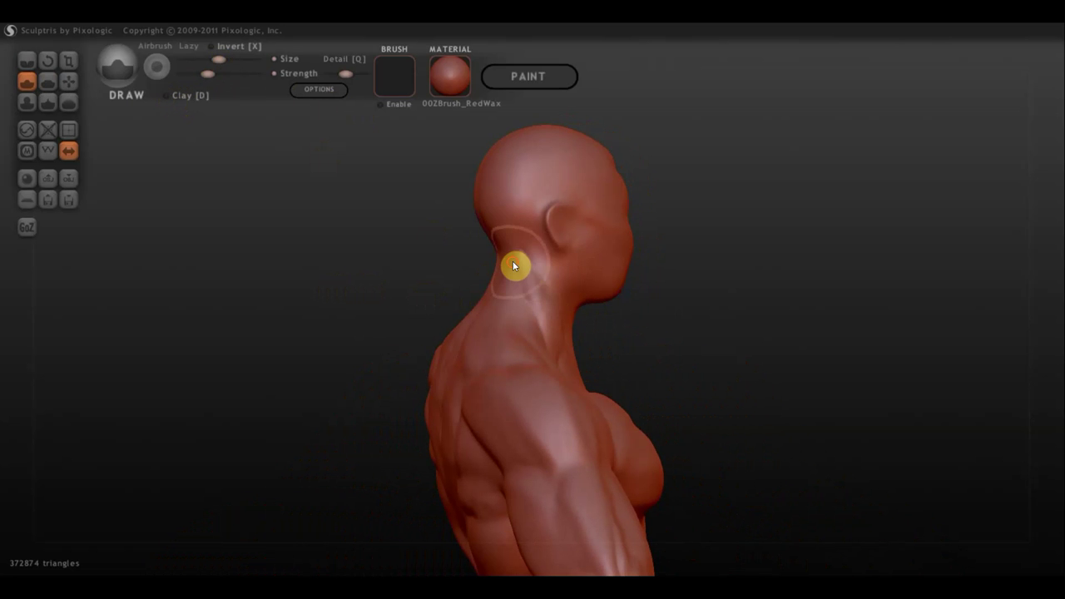
pyautogui.moveTo(513, 261)
pyautogui.mouseDown()
pyautogui.moveTo(482, 273)
pyautogui.moveTo(296, 266)
pyautogui.moveTo(559, 327)
pyautogui.moveTo(524, 327)
pyautogui.mouseUp()
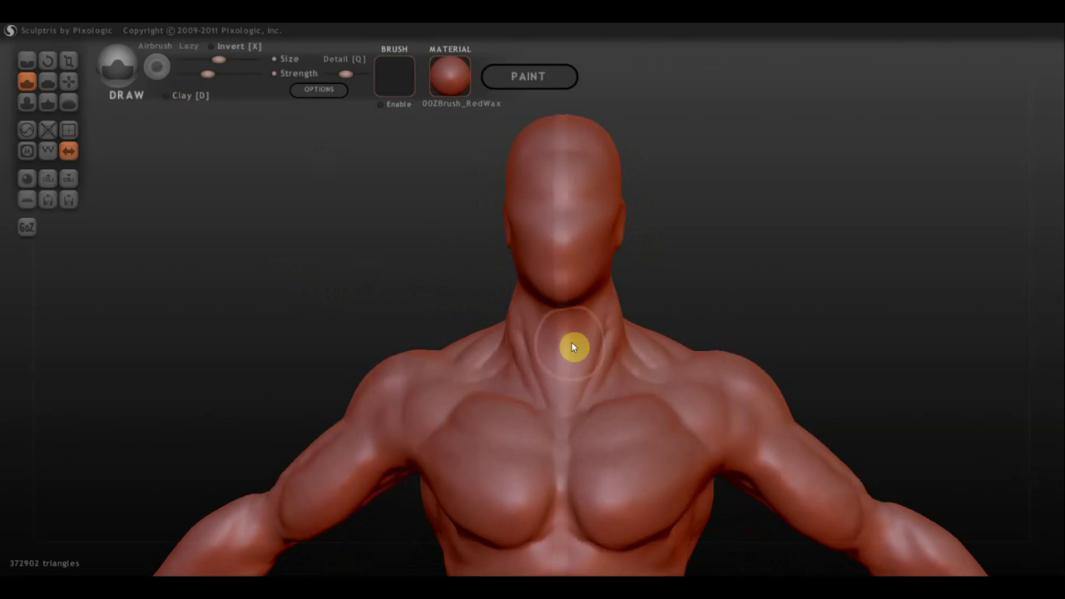
pyautogui.moveTo(575, 344); pyautogui.dragTo(564, 394, button='right')
pyautogui.scroll(-3, 565, 394)
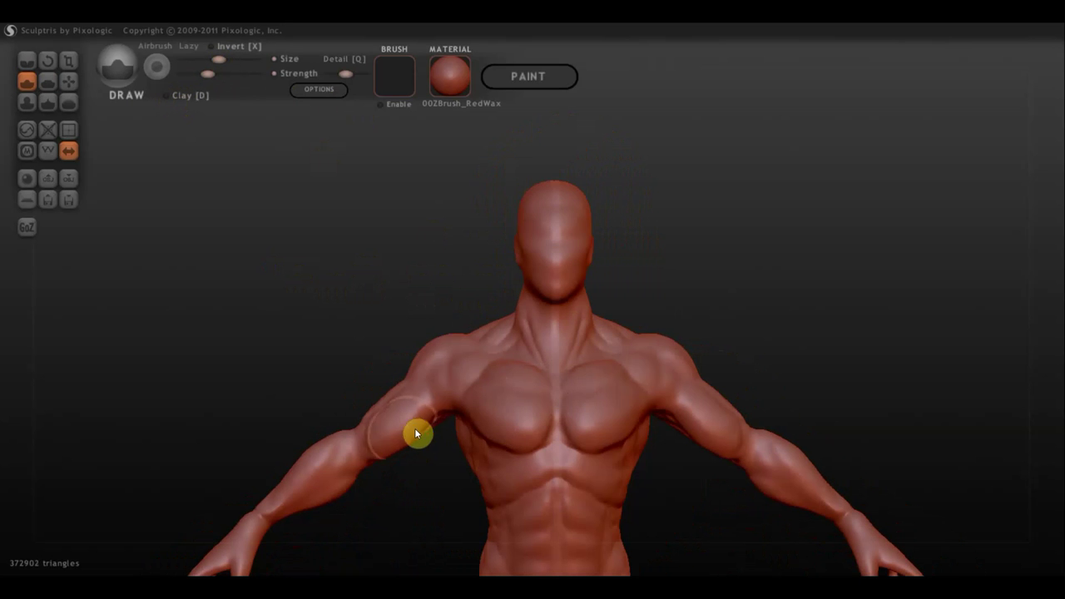
pyautogui.scroll(1, 542, 368)
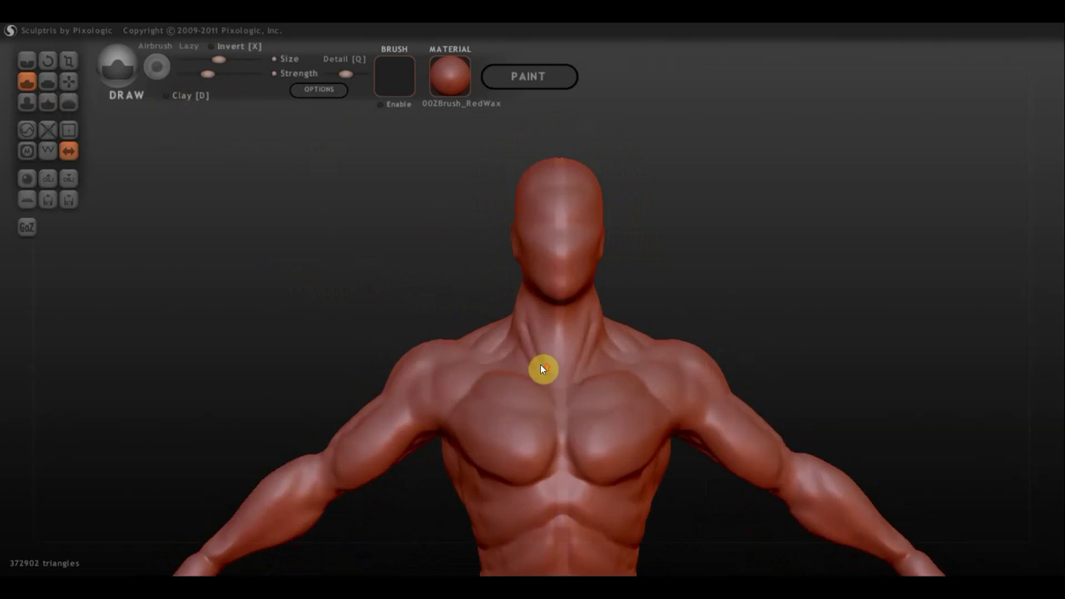
pyautogui.scroll(3, 544, 374)
pyautogui.moveTo(547, 380)
pyautogui.mouseDown(button='right')
pyautogui.moveTo(690, 387)
pyautogui.moveTo(543, 371)
pyautogui.mouseUp(button='right')
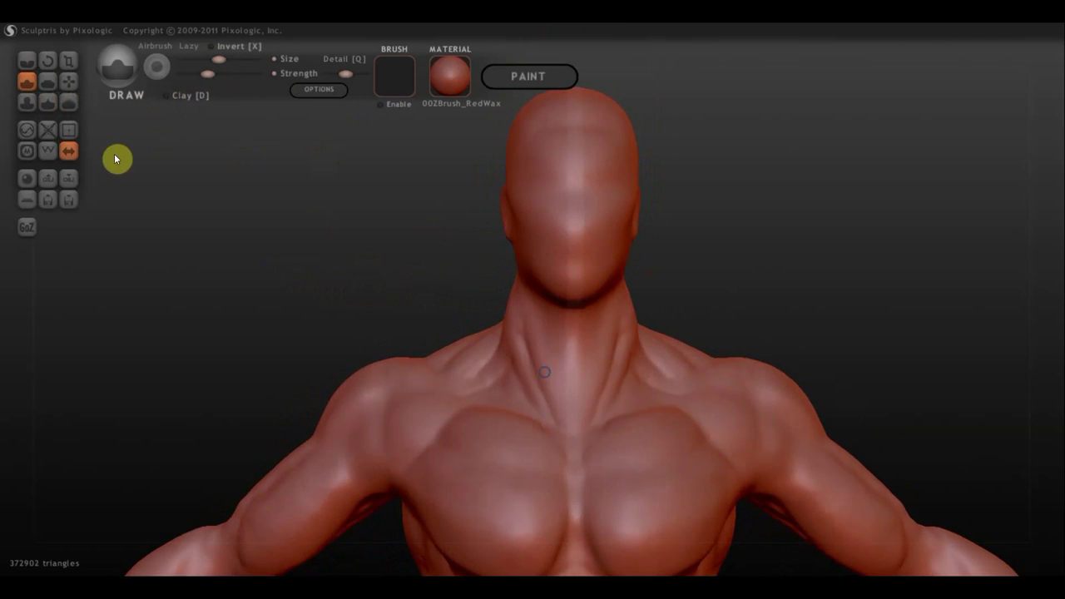
# With the Grab brush, pull the neck outline slightly wider.
pyautogui.click(68, 80)
pyautogui.scroll(-1, 504, 321)
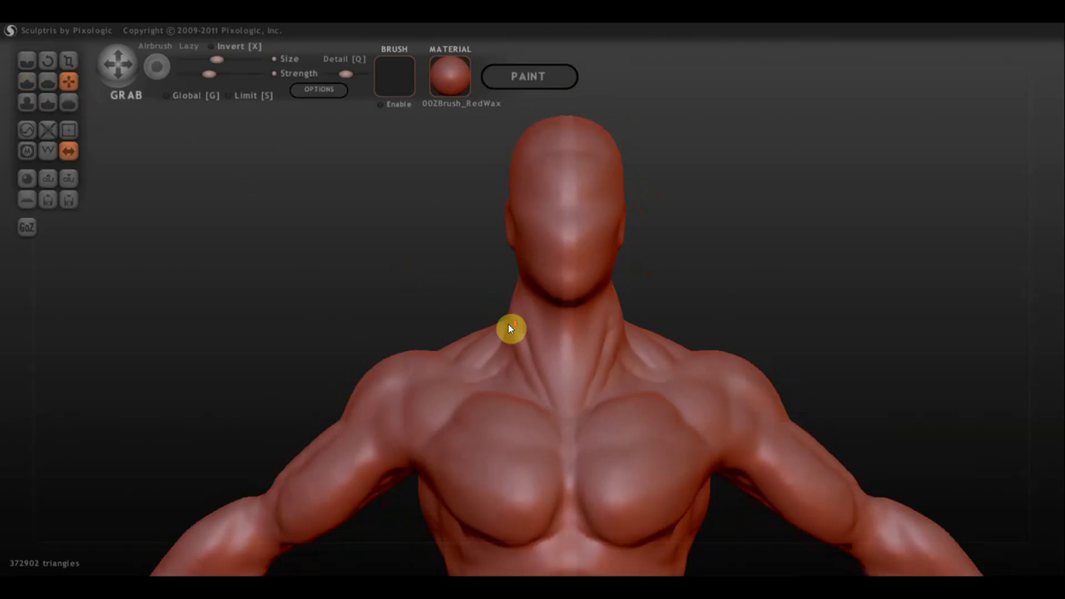
pyautogui.moveTo(510, 332); pyautogui.dragTo(519, 323)
pyautogui.moveTo(539, 333); pyautogui.dragTo(689, 334, button='right')
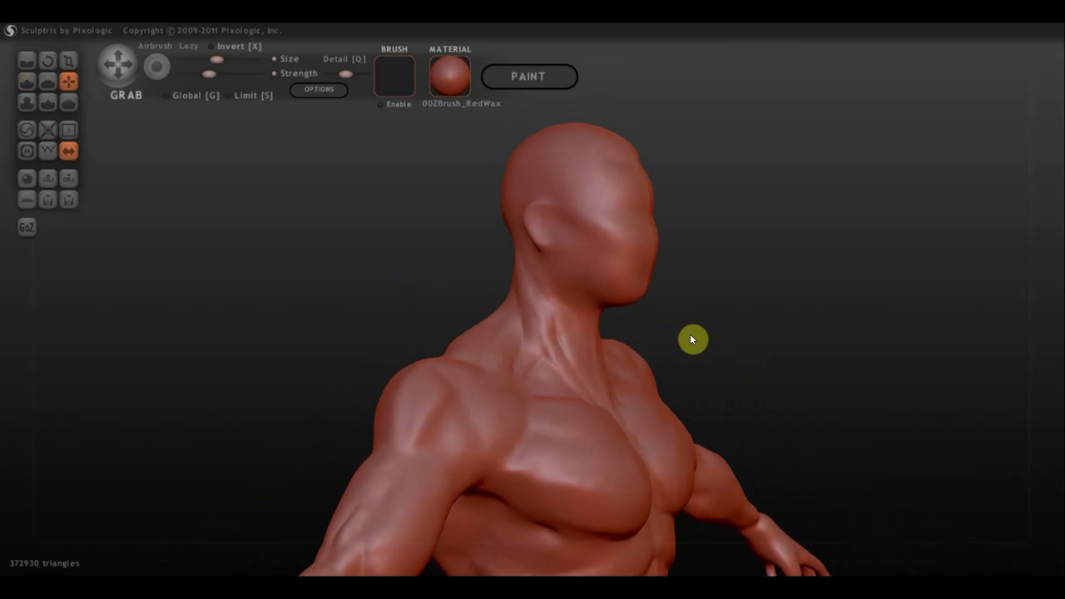
# With Crease, groove the neck under the chin, below the ear and below the jaw.
pyautogui.click(28, 61)
pyautogui.scroll(2, 568, 299)
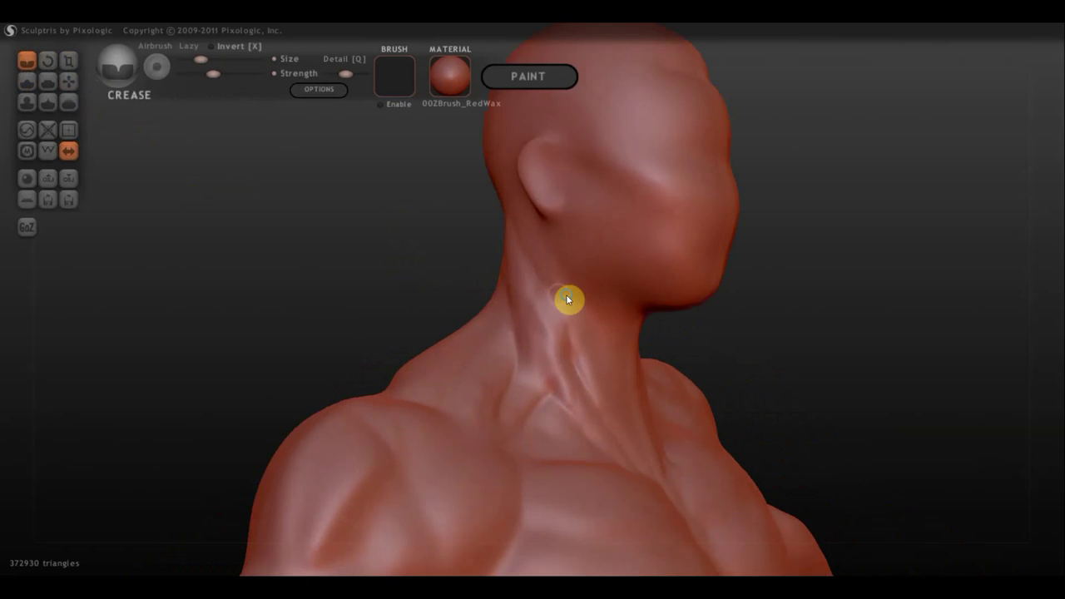
pyautogui.scroll(1, 626, 306)
pyautogui.moveTo(607, 301); pyautogui.dragTo(642, 313)
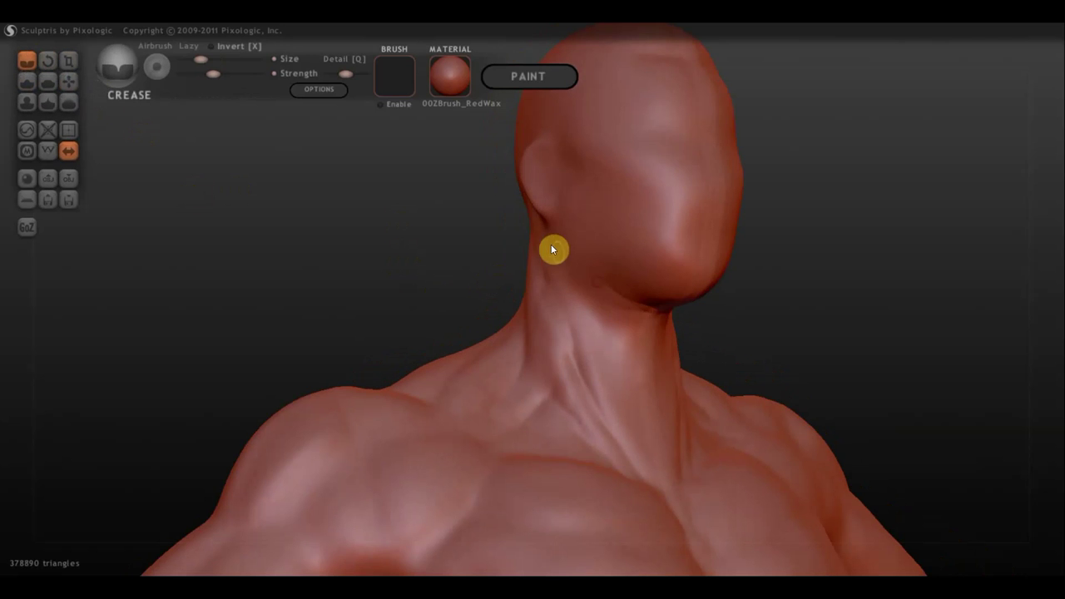
pyautogui.moveTo(551, 247)
pyautogui.mouseDown()
pyautogui.moveTo(594, 304)
pyautogui.moveTo(649, 306)
pyautogui.moveTo(626, 301)
pyautogui.mouseUp()
pyautogui.moveTo(629, 295); pyautogui.dragTo(622, 268, button='right')
pyautogui.moveTo(562, 224)
pyautogui.mouseDown()
pyautogui.moveTo(578, 302)
pyautogui.moveTo(577, 286)
pyautogui.mouseUp()
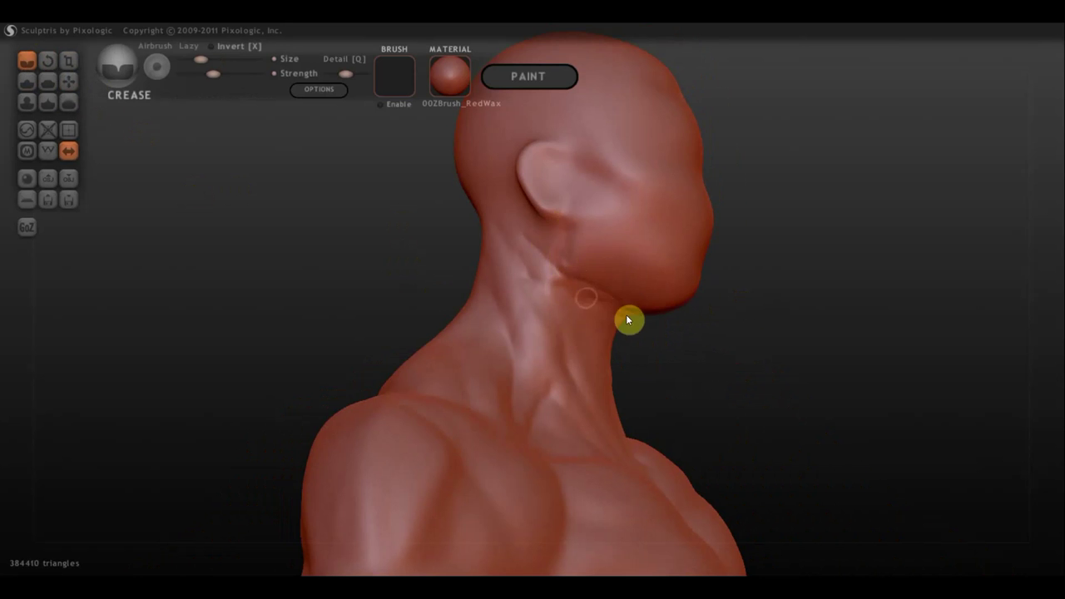
pyautogui.moveTo(615, 311)
pyautogui.mouseDown(button='right')
pyautogui.moveTo(607, 358)
pyautogui.moveTo(608, 347)
pyautogui.moveTo(663, 328)
pyautogui.mouseUp(button='right')
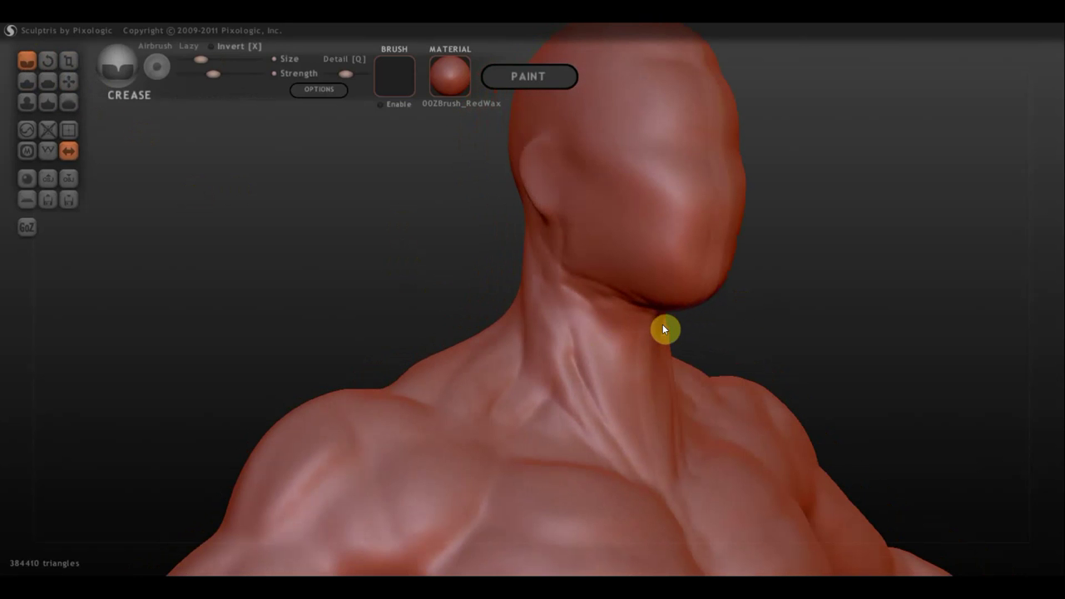
pyautogui.moveTo(658, 330)
pyautogui.mouseDown()
pyautogui.moveTo(608, 334)
pyautogui.moveTo(635, 414)
pyautogui.moveTo(618, 333)
pyautogui.moveTo(613, 346)
pyautogui.moveTo(581, 277)
pyautogui.moveTo(582, 290)
pyautogui.moveTo(554, 264)
pyautogui.moveTo(583, 306)
pyautogui.mouseUp()
# In left profile, crease down the side and back of the neck and near the ear.
pyautogui.moveTo(590, 326)
pyautogui.mouseDown(button='right')
pyautogui.moveTo(482, 321)
pyautogui.moveTo(604, 385)
pyautogui.moveTo(647, 391)
pyautogui.moveTo(324, 413)
pyautogui.moveTo(433, 352)
pyautogui.mouseUp(button='right')
pyautogui.moveTo(478, 290)
pyautogui.mouseDown(button='right')
pyautogui.moveTo(618, 284)
pyautogui.moveTo(553, 275)
pyautogui.mouseUp(button='right')
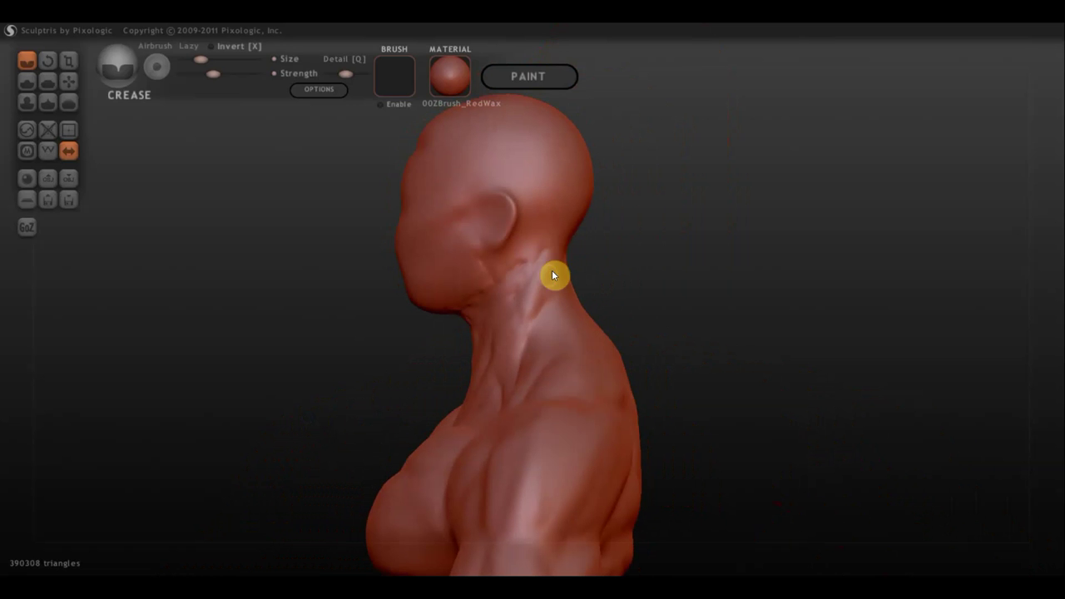
pyautogui.moveTo(547, 248)
pyautogui.mouseDown()
pyautogui.moveTo(544, 319)
pyautogui.moveTo(538, 230)
pyautogui.moveTo(530, 341)
pyautogui.mouseUp()
pyautogui.moveTo(529, 342)
pyautogui.mouseDown(button='right')
pyautogui.moveTo(534, 318)
pyautogui.moveTo(424, 305)
pyautogui.moveTo(470, 240)
pyautogui.mouseUp(button='right')
pyautogui.moveTo(487, 236); pyautogui.dragTo(504, 250)
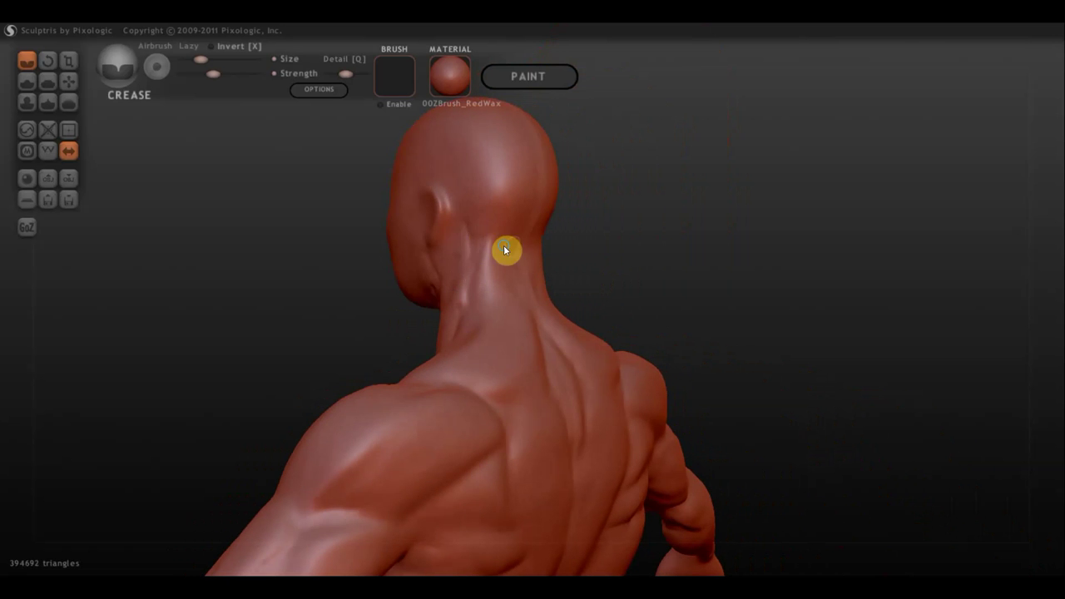
pyautogui.moveTo(504, 250); pyautogui.dragTo(471, 233, button='right')
pyautogui.moveTo(471, 233)
pyautogui.mouseDown()
pyautogui.moveTo(489, 273)
pyautogui.moveTo(480, 239)
pyautogui.moveTo(448, 236)
pyautogui.moveTo(458, 228)
pyautogui.mouseUp()
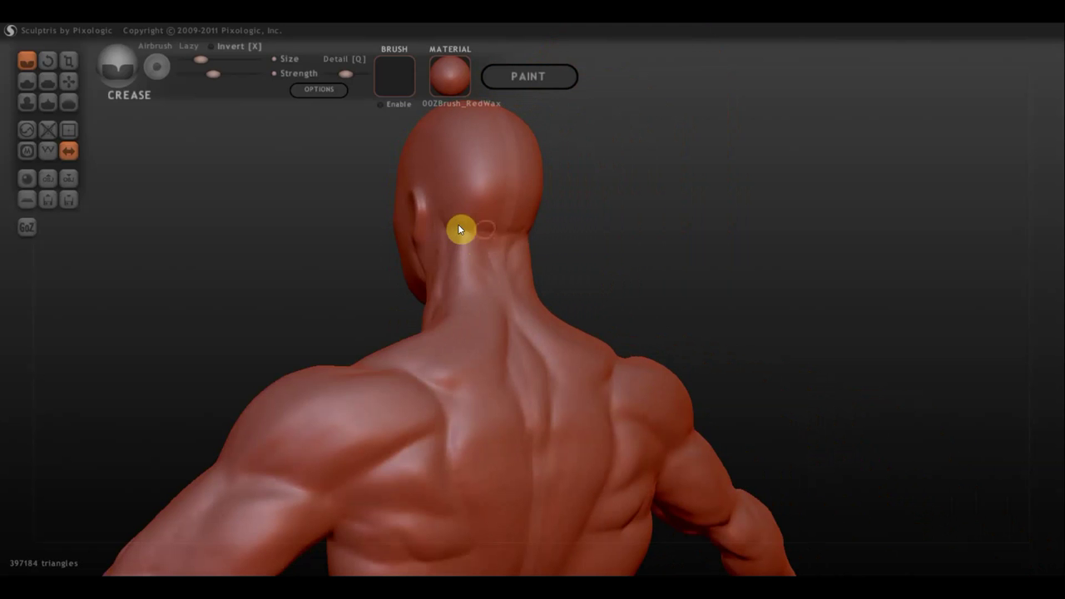
pyautogui.moveTo(458, 228)
pyautogui.mouseDown(button='right')
pyautogui.moveTo(288, 252)
pyautogui.moveTo(508, 235)
pyautogui.mouseUp(button='right')
pyautogui.moveTo(509, 236)
pyautogui.mouseDown()
pyautogui.moveTo(492, 240)
pyautogui.moveTo(480, 229)
pyautogui.mouseUp()
pyautogui.moveTo(481, 236); pyautogui.dragTo(446, 235, button='right')
pyautogui.moveTo(575, 214)
pyautogui.mouseDown()
pyautogui.moveTo(568, 286)
pyautogui.moveTo(569, 259)
pyautogui.mouseUp()
pyautogui.moveTo(570, 259)
pyautogui.mouseDown(button='right')
pyautogui.moveTo(494, 224)
pyautogui.moveTo(407, 231)
pyautogui.moveTo(343, 217)
pyautogui.mouseUp(button='right')
pyautogui.moveTo(411, 226)
pyautogui.mouseDown(button='right')
pyautogui.moveTo(566, 242)
pyautogui.moveTo(590, 270)
pyautogui.mouseUp(button='right')
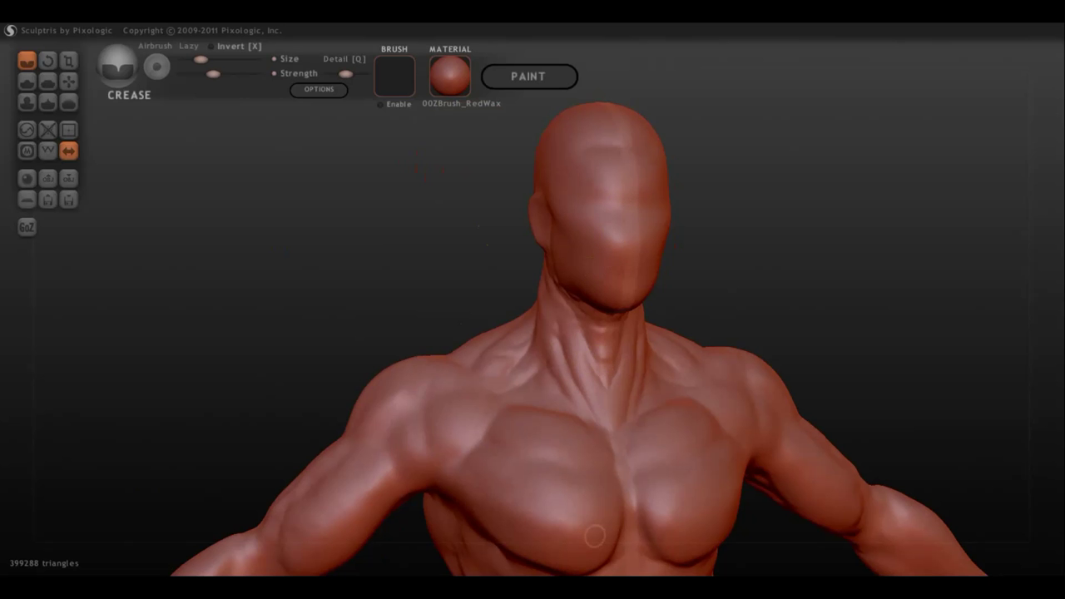
# With the Draw tool and inverted symmetry, indent both eye sockets on the featureless head.
pyautogui.moveTo(787, 272)
pyautogui.mouseDown()
pyautogui.moveTo(727, 257)
pyautogui.moveTo(773, 223)
pyautogui.moveTo(849, 224)
pyautogui.moveTo(658, 226)
pyautogui.mouseUp()
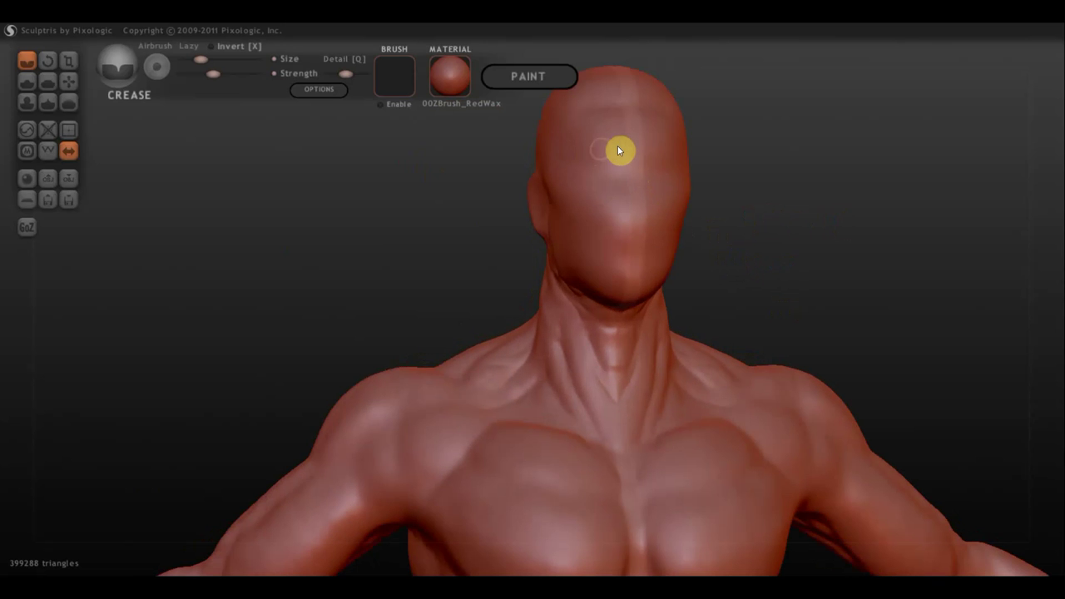
pyautogui.click(26, 80)
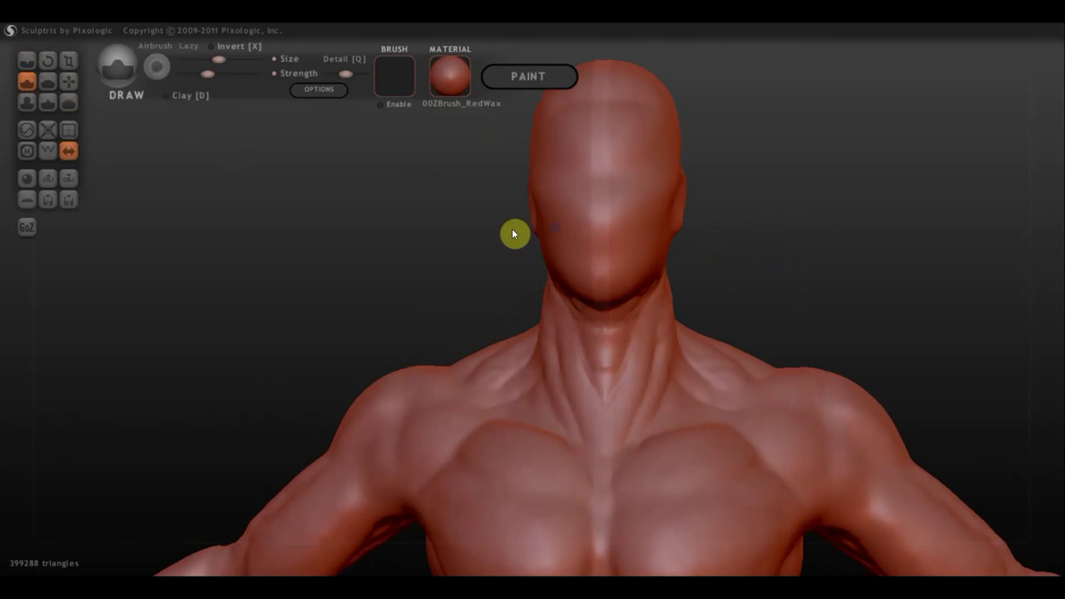
pyautogui.moveTo(766, 173)
pyautogui.mouseDown()
pyautogui.moveTo(702, 291)
pyautogui.moveTo(582, 295)
pyautogui.moveTo(639, 284)
pyautogui.moveTo(596, 285)
pyautogui.moveTo(573, 269)
pyautogui.mouseUp()
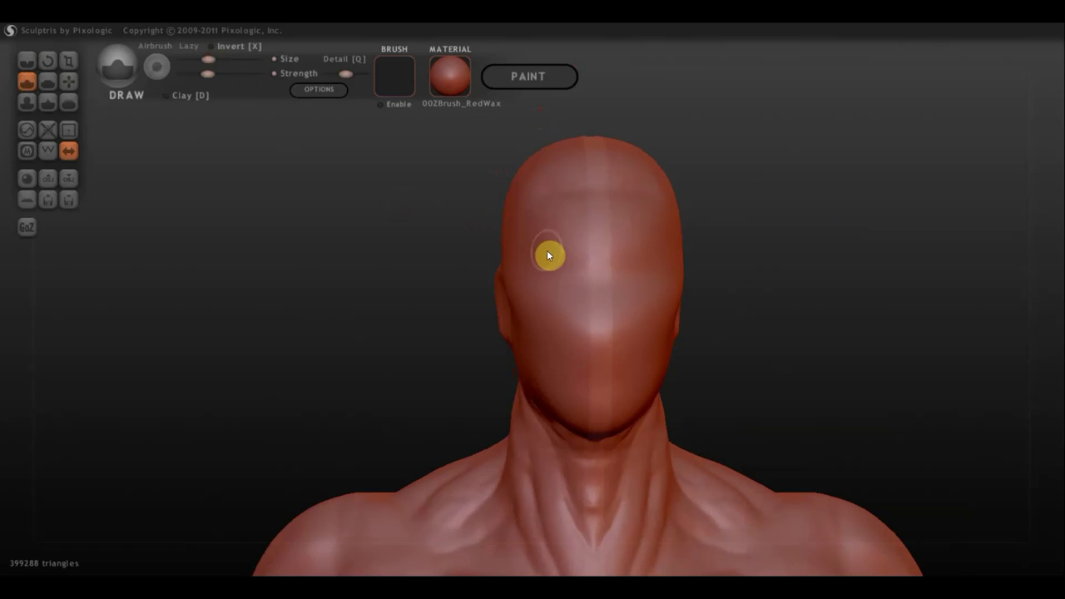
pyautogui.moveTo(571, 251)
pyautogui.mouseDown()
pyautogui.moveTo(536, 267)
pyautogui.moveTo(539, 257)
pyautogui.moveTo(570, 257)
pyautogui.moveTo(580, 265)
pyautogui.moveTo(560, 266)
pyautogui.moveTo(574, 261)
pyautogui.moveTo(581, 281)
pyautogui.mouseUp()
pyautogui.moveTo(582, 281)
pyautogui.mouseDown(button='right')
pyautogui.moveTo(521, 283)
pyautogui.moveTo(633, 281)
pyautogui.moveTo(604, 318)
pyautogui.moveTo(587, 317)
pyautogui.moveTo(661, 373)
pyautogui.moveTo(531, 301)
pyautogui.mouseUp(button='right')
# Crease grooves at the inner eye corners, below the eyes and across the cheeks.
pyautogui.click(166, 95)
pyautogui.click(31, 68)
pyautogui.moveTo(546, 290)
pyautogui.mouseDown()
pyautogui.moveTo(540, 326)
pyautogui.moveTo(587, 380)
pyautogui.mouseUp()
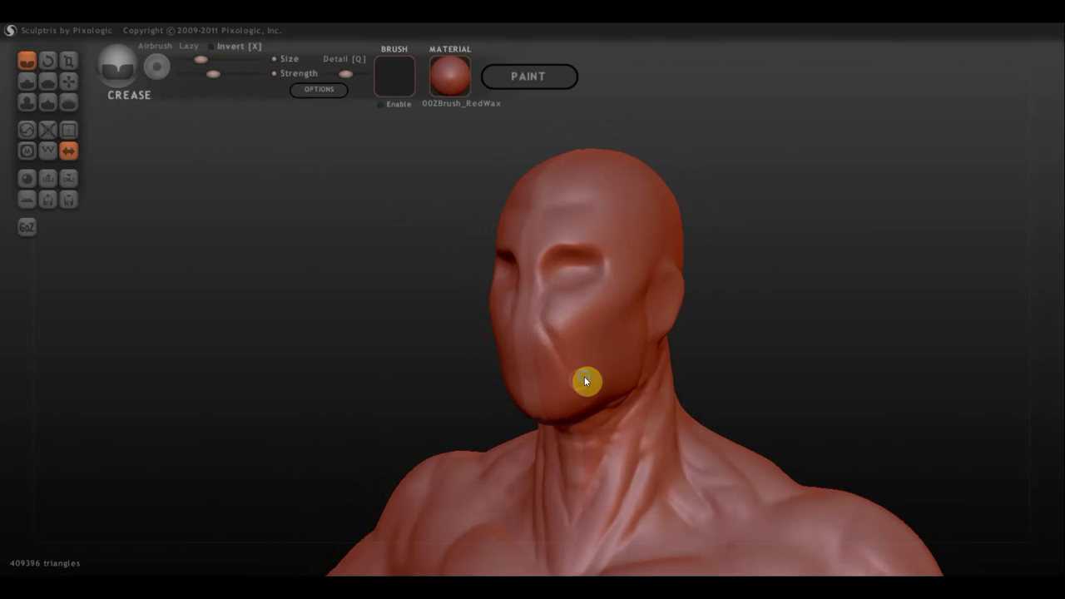
pyautogui.moveTo(587, 380)
pyautogui.mouseDown(button='right')
pyautogui.moveTo(658, 377)
pyautogui.moveTo(568, 371)
pyautogui.mouseUp(button='right')
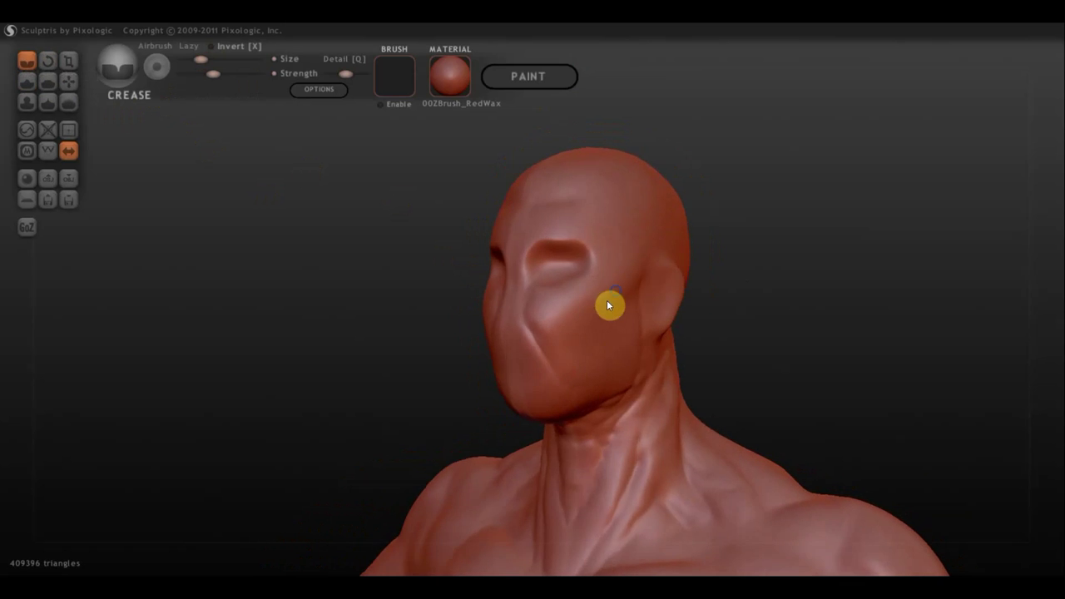
pyautogui.moveTo(606, 299)
pyautogui.mouseDown(button='right')
pyautogui.moveTo(589, 287)
pyautogui.moveTo(641, 300)
pyautogui.moveTo(561, 285)
pyautogui.mouseUp(button='right')
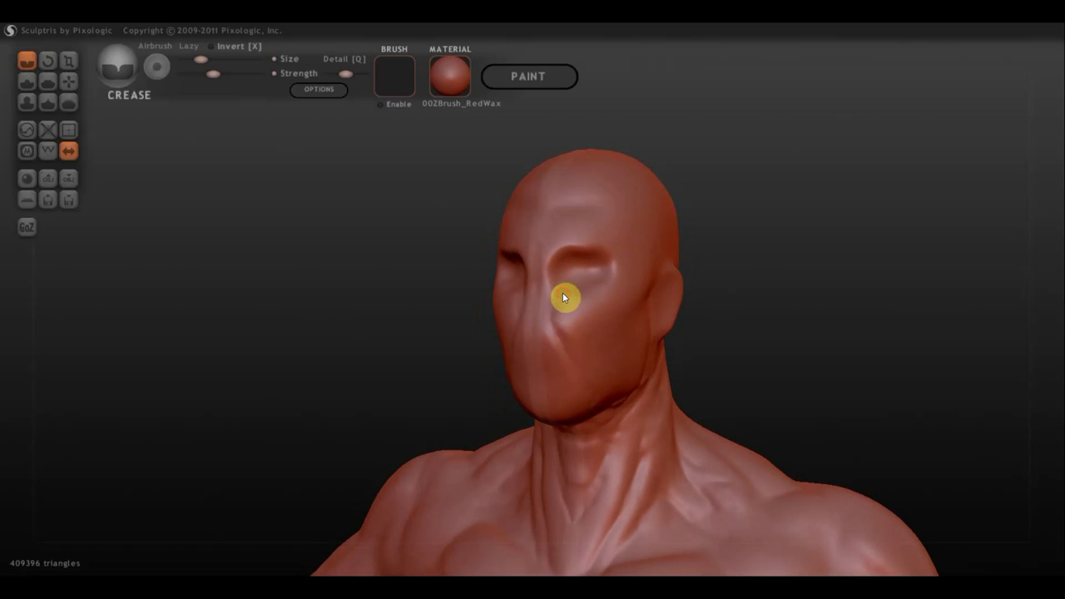
pyautogui.moveTo(563, 298); pyautogui.dragTo(611, 364)
pyautogui.moveTo(611, 364)
pyautogui.mouseDown(button='right')
pyautogui.moveTo(522, 325)
pyautogui.moveTo(706, 344)
pyautogui.moveTo(732, 391)
pyautogui.moveTo(647, 344)
pyautogui.mouseUp(button='right')
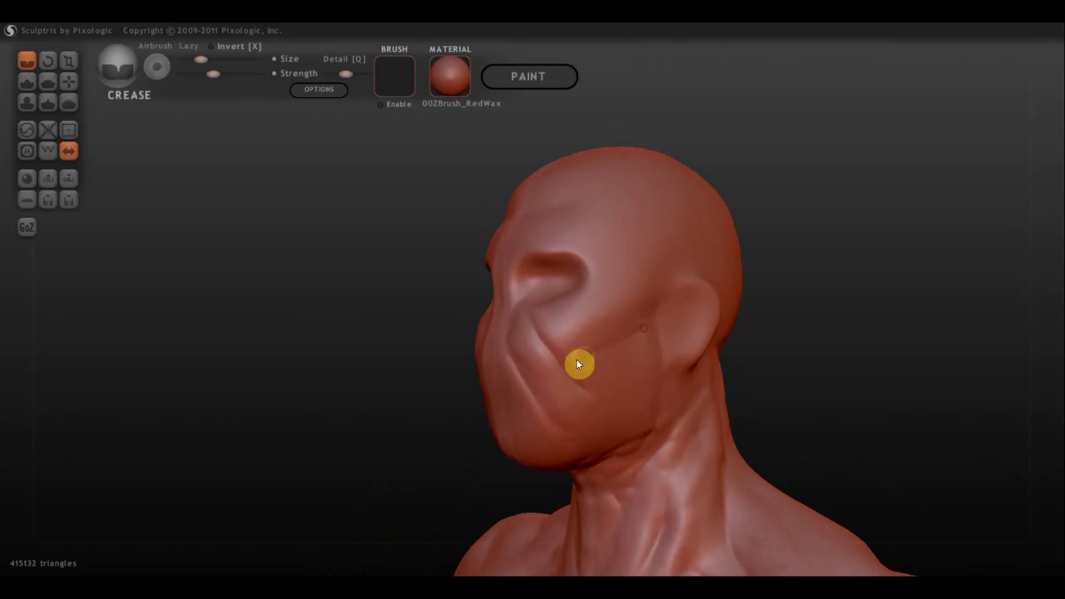
pyautogui.moveTo(576, 359); pyautogui.dragTo(642, 333)
pyautogui.moveTo(641, 333); pyautogui.dragTo(641, 318, button='right')
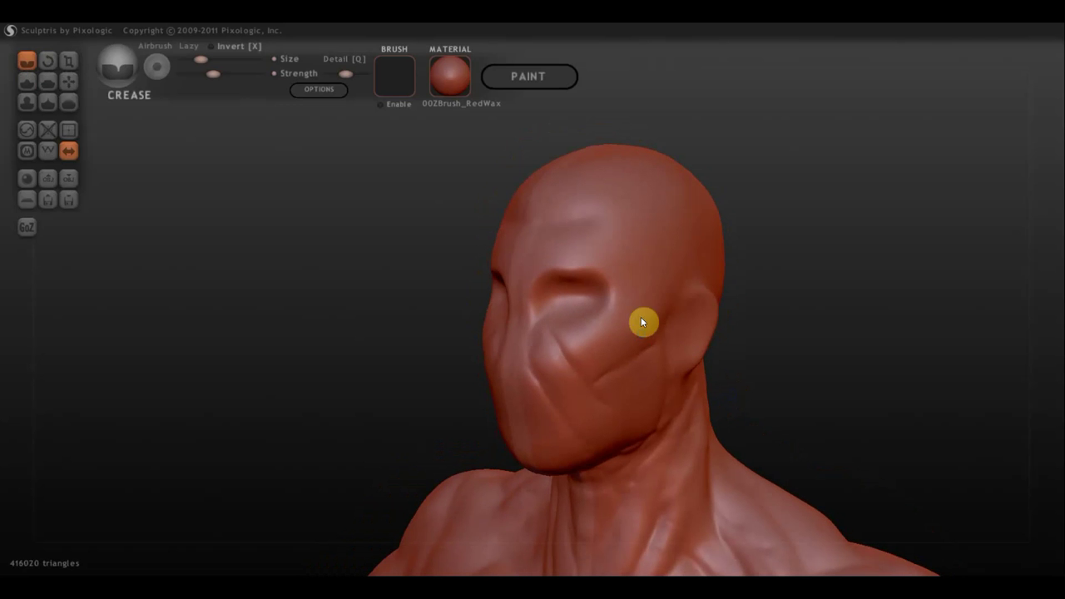
# Crease the outer eye corners, the forehead and a line across the temple toward the ear.
pyautogui.moveTo(652, 296)
pyautogui.mouseDown()
pyautogui.moveTo(660, 280)
pyautogui.moveTo(633, 304)
pyautogui.moveTo(630, 254)
pyautogui.mouseUp()
pyautogui.moveTo(628, 259); pyautogui.dragTo(581, 248, button='right')
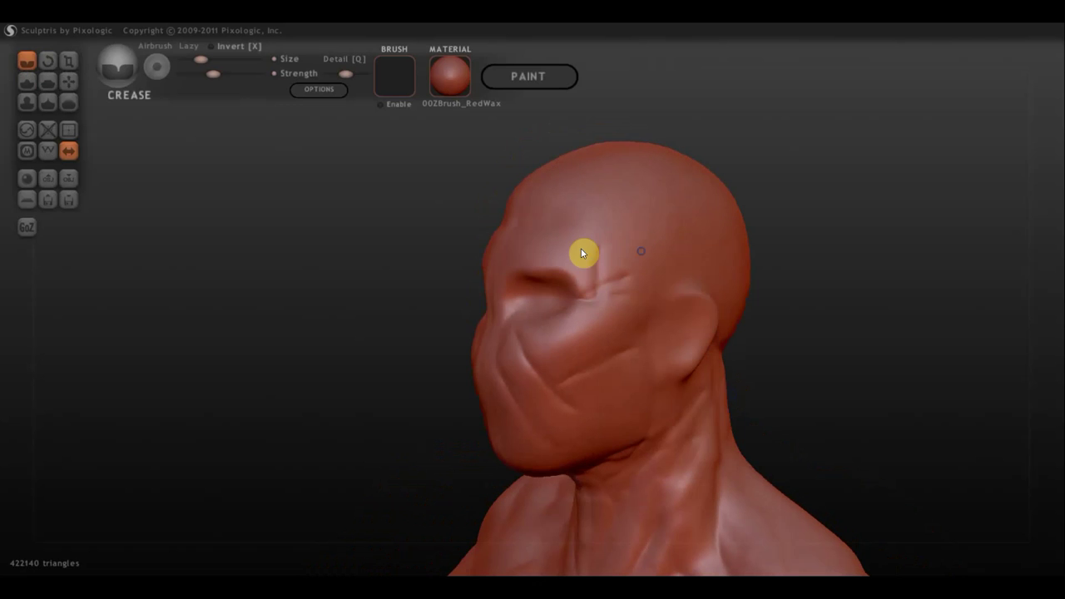
pyautogui.moveTo(601, 245); pyautogui.dragTo(599, 245)
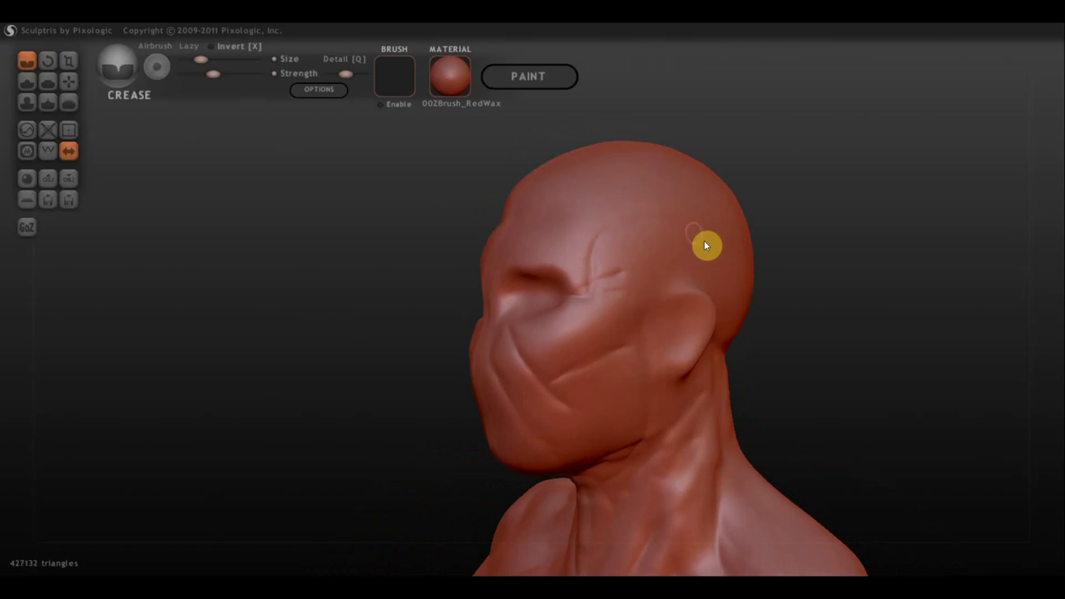
pyautogui.moveTo(664, 210); pyautogui.dragTo(634, 235)
pyautogui.moveTo(594, 283)
pyautogui.mouseDown()
pyautogui.moveTo(596, 293)
pyautogui.moveTo(696, 266)
pyautogui.moveTo(597, 287)
pyautogui.moveTo(608, 226)
pyautogui.moveTo(669, 220)
pyautogui.mouseUp()
pyautogui.moveTo(574, 243); pyautogui.dragTo(609, 255, button='right')
pyautogui.moveTo(609, 256)
pyautogui.mouseDown()
pyautogui.moveTo(554, 240)
pyautogui.moveTo(612, 242)
pyautogui.mouseUp()
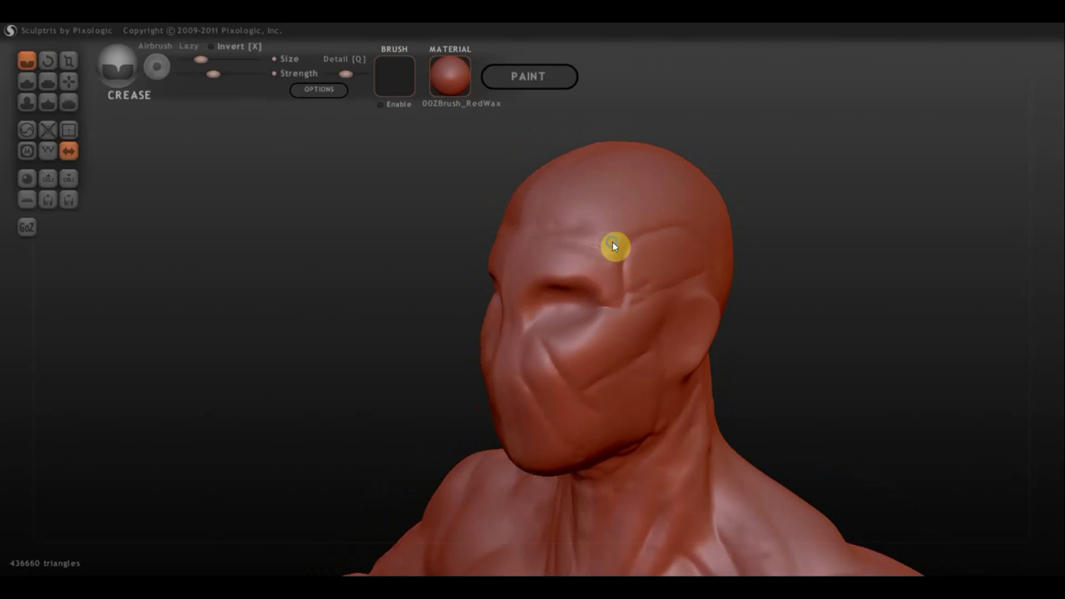
# Crease lines between the brows and define the nose tip and nostrils.
pyautogui.moveTo(612, 242); pyautogui.dragTo(604, 251, button='right')
pyautogui.moveTo(580, 235); pyautogui.dragTo(569, 249)
pyautogui.moveTo(574, 289); pyautogui.dragTo(580, 290)
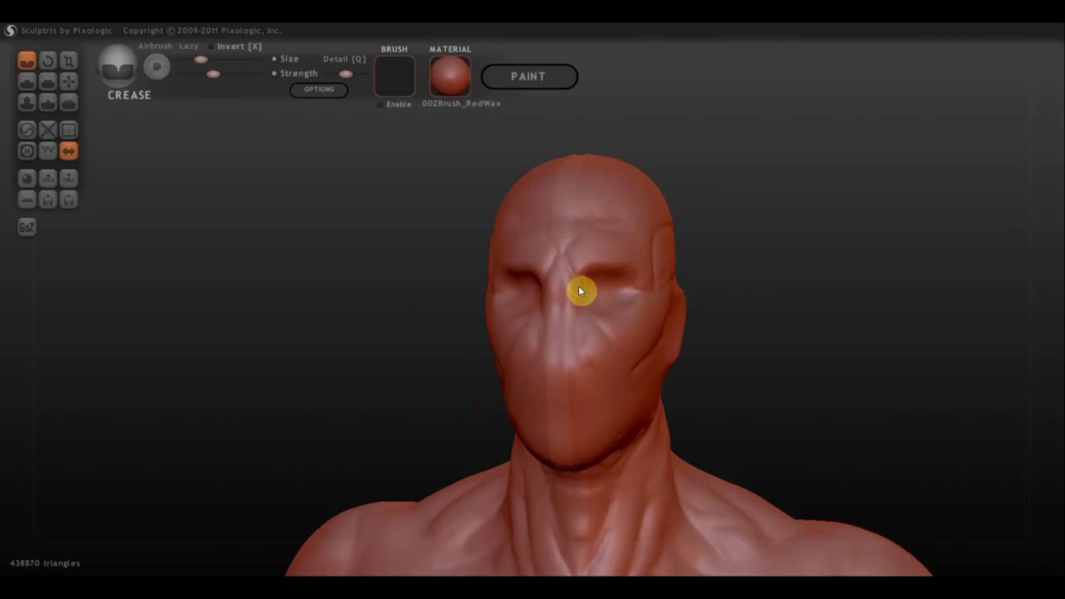
pyautogui.moveTo(585, 290); pyautogui.dragTo(640, 276, button='right')
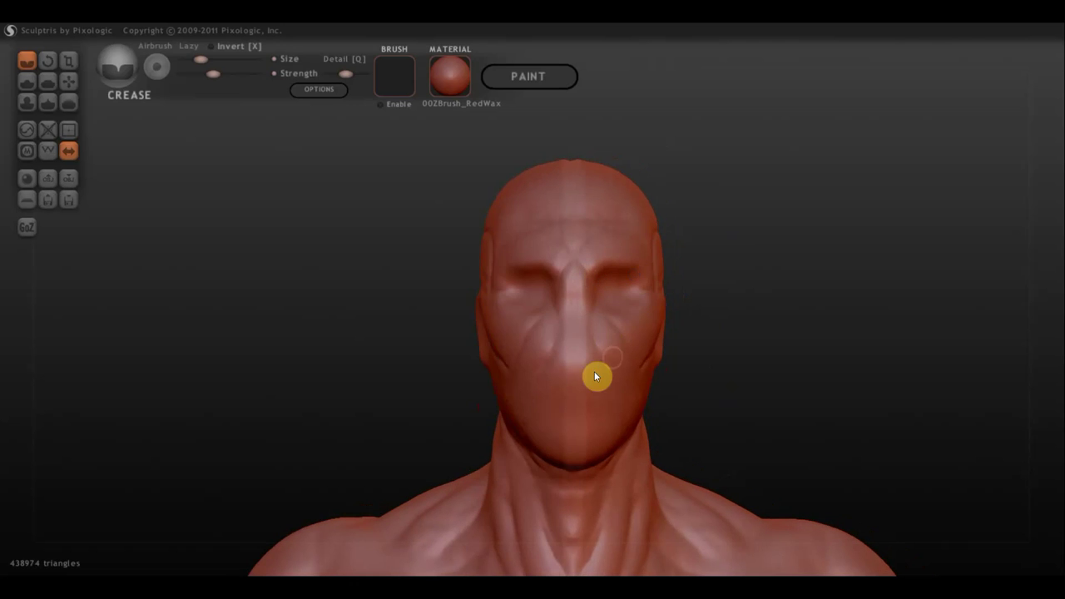
pyautogui.moveTo(592, 361); pyautogui.dragTo(570, 358)
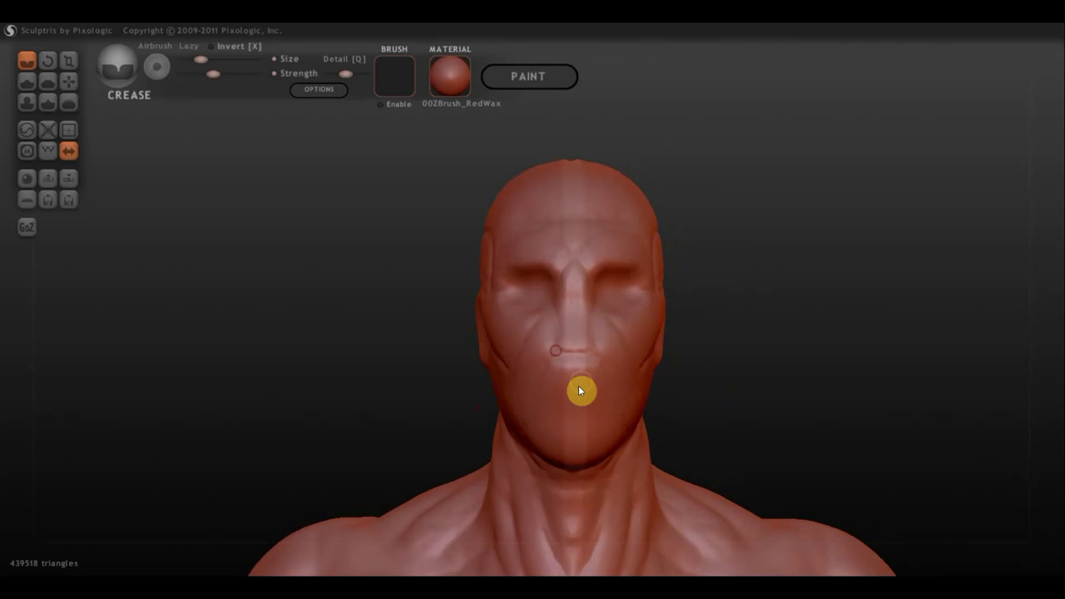
# Carve a horizontal mouth line and small creases near the chin.
pyautogui.moveTo(605, 403); pyautogui.dragTo(547, 402)
pyautogui.moveTo(545, 392)
pyautogui.mouseDown(button='right')
pyautogui.moveTo(615, 395)
pyautogui.moveTo(583, 361)
pyautogui.mouseUp(button='right')
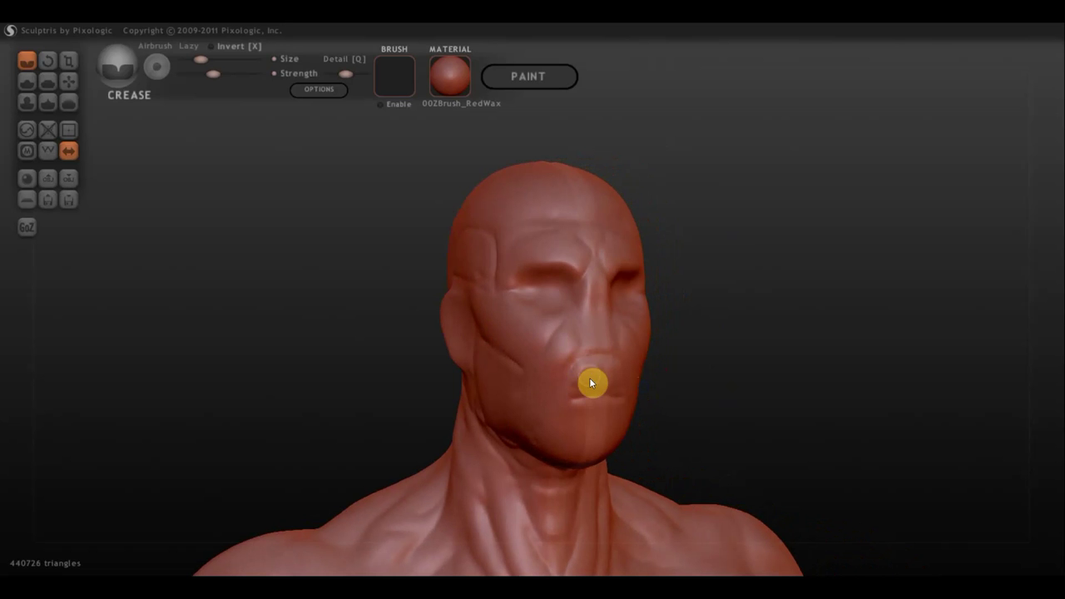
pyautogui.moveTo(624, 400); pyautogui.dragTo(585, 399, button='right')
pyautogui.moveTo(618, 423)
pyautogui.mouseDown()
pyautogui.moveTo(596, 420)
pyautogui.moveTo(613, 430)
pyautogui.mouseUp()
pyautogui.moveTo(609, 419)
pyautogui.mouseDown(button='right')
pyautogui.moveTo(426, 413)
pyautogui.moveTo(540, 428)
pyautogui.mouseUp(button='right')
# Crease a line along the jaw and deepen the cheek creases.
pyautogui.moveTo(523, 427)
pyautogui.mouseDown()
pyautogui.moveTo(570, 446)
pyautogui.moveTo(539, 430)
pyautogui.moveTo(516, 352)
pyautogui.mouseUp()
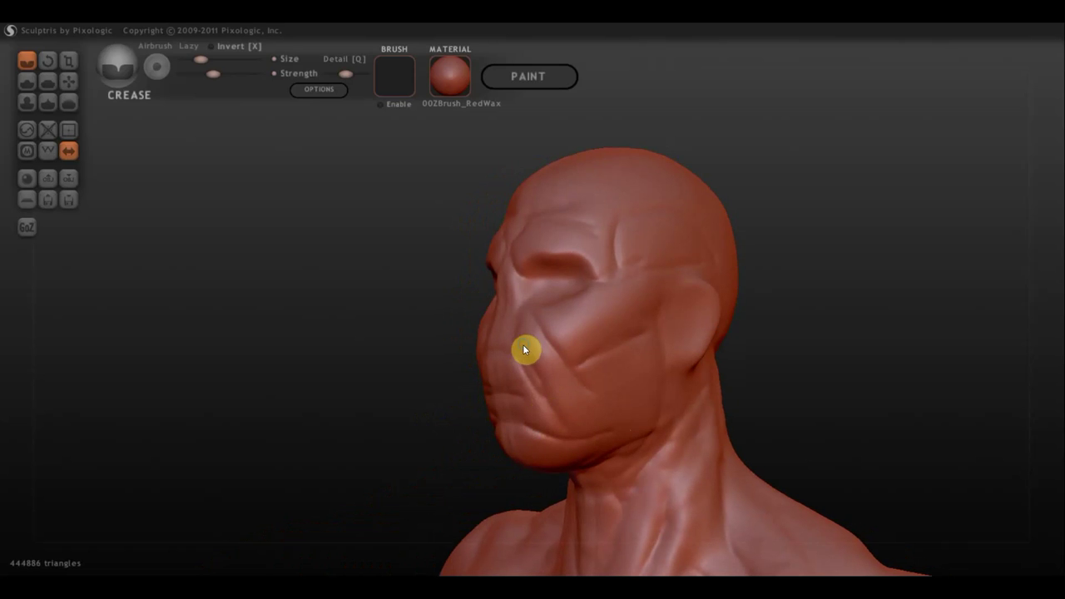
pyautogui.moveTo(525, 349); pyautogui.dragTo(457, 356, button='right')
pyautogui.moveTo(613, 351)
pyautogui.mouseDown()
pyautogui.moveTo(537, 376)
pyautogui.moveTo(608, 347)
pyautogui.mouseUp()
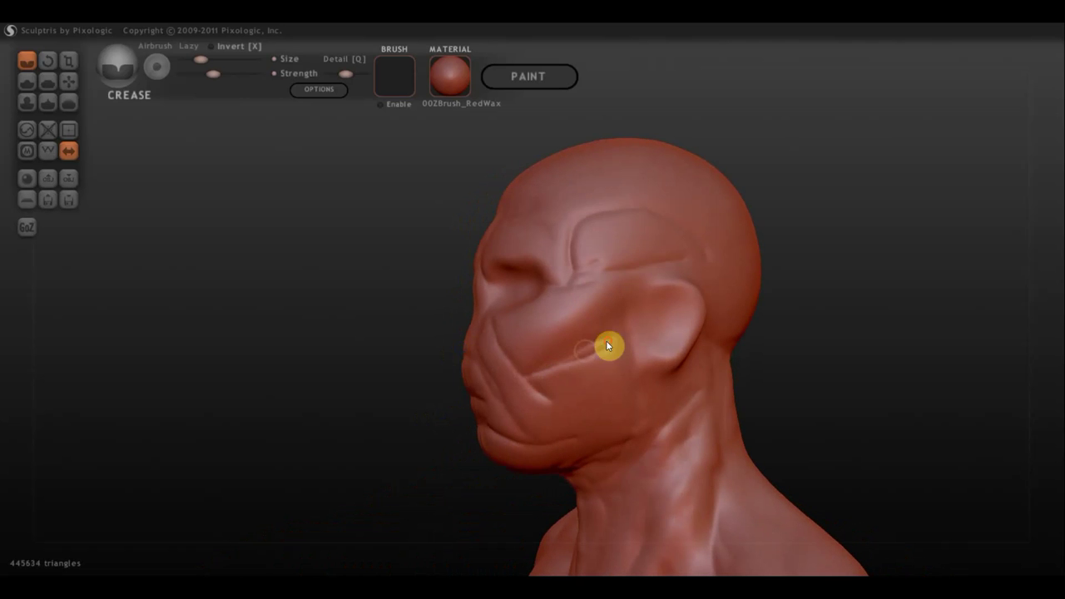
pyautogui.moveTo(608, 347); pyautogui.dragTo(814, 334, button='right')
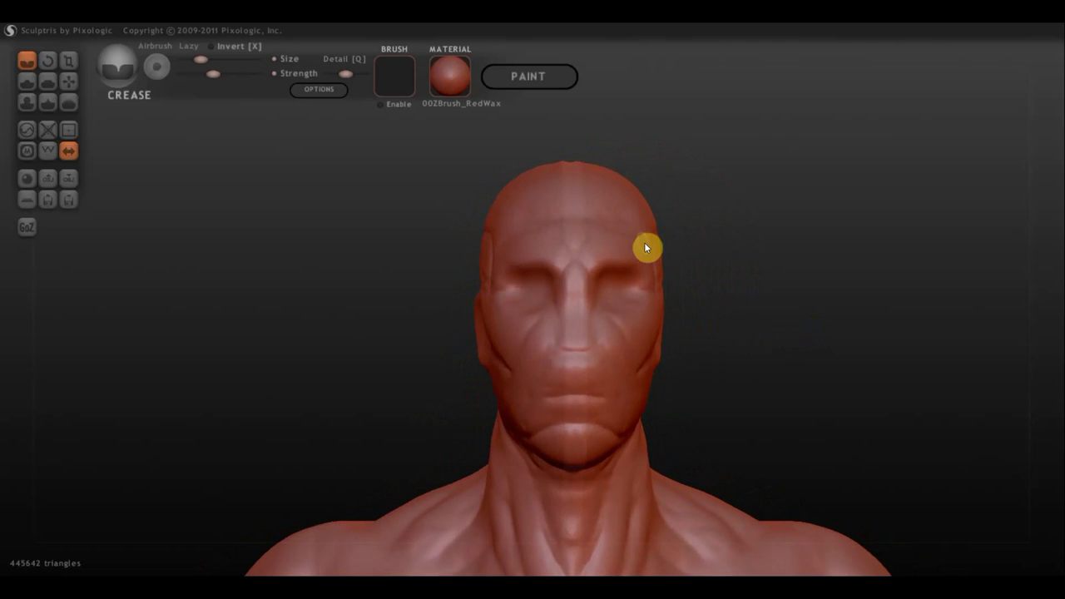
pyautogui.click(28, 80)
# Enable Clay and build up the nose bridge, forehead and brow.
pyautogui.click(172, 97)
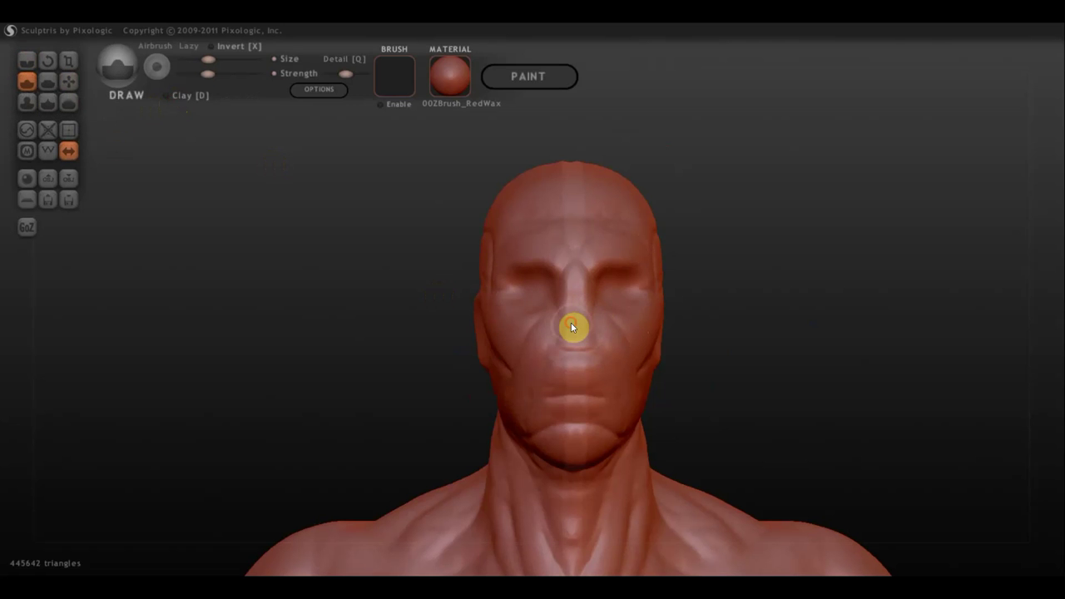
pyautogui.moveTo(576, 337)
pyautogui.mouseDown()
pyautogui.moveTo(572, 292)
pyautogui.moveTo(574, 312)
pyautogui.mouseUp()
pyautogui.moveTo(466, 297)
pyautogui.mouseDown()
pyautogui.moveTo(489, 323)
pyautogui.moveTo(496, 297)
pyautogui.moveTo(476, 325)
pyautogui.moveTo(486, 328)
pyautogui.mouseUp()
pyautogui.moveTo(544, 329)
pyautogui.mouseDown(button='right')
pyautogui.moveTo(670, 326)
pyautogui.moveTo(570, 295)
pyautogui.mouseUp(button='right')
pyautogui.moveTo(551, 256)
pyautogui.mouseDown()
pyautogui.moveTo(506, 255)
pyautogui.moveTo(560, 258)
pyautogui.mouseUp()
pyautogui.moveTo(575, 286)
pyautogui.mouseDown(button='right')
pyautogui.moveTo(682, 280)
pyautogui.moveTo(558, 300)
pyautogui.moveTo(535, 347)
pyautogui.mouseUp(button='right')
# Build up the cheek, the area under the eye and the cheek beside the mouth.
pyautogui.moveTo(585, 330); pyautogui.dragTo(503, 315)
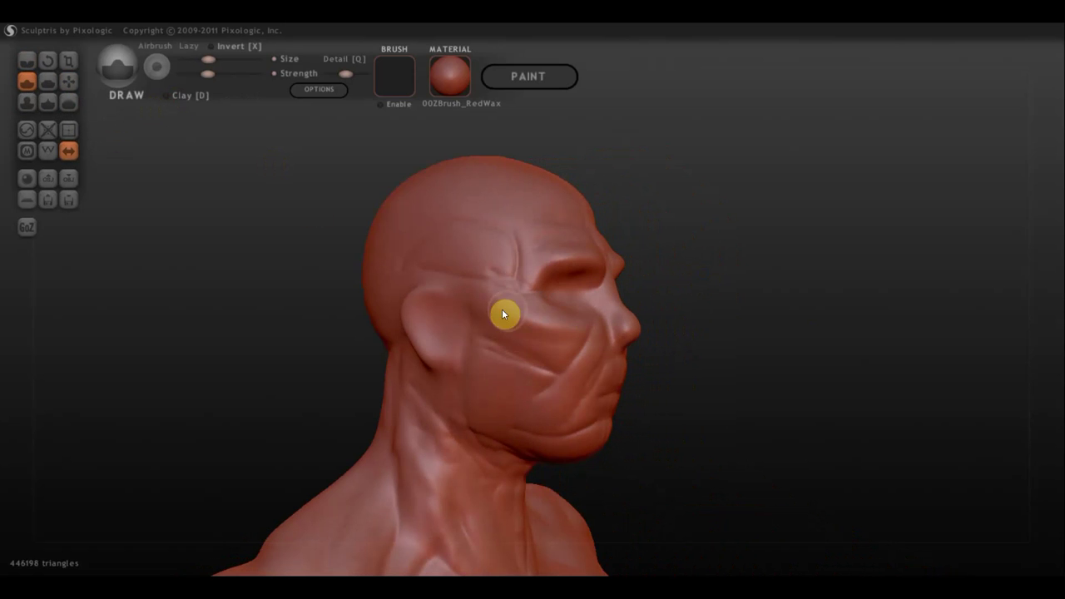
pyautogui.moveTo(275, 208); pyautogui.dragTo(338, 264, button='right')
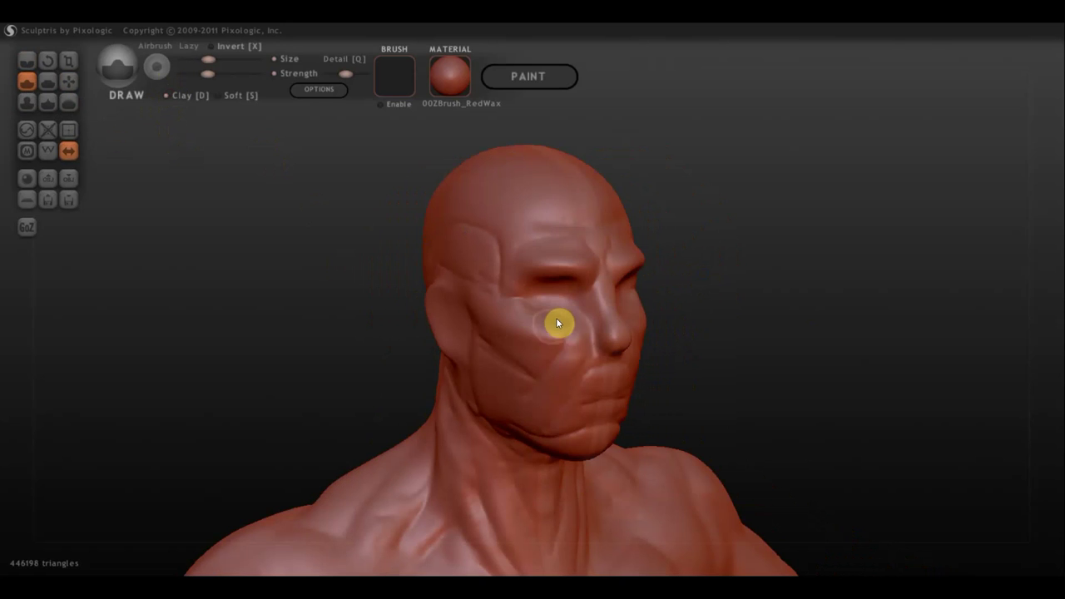
pyautogui.moveTo(582, 316)
pyautogui.mouseDown()
pyautogui.moveTo(511, 346)
pyautogui.moveTo(567, 359)
pyautogui.moveTo(569, 332)
pyautogui.moveTo(537, 365)
pyautogui.mouseUp()
pyautogui.moveTo(537, 364); pyautogui.dragTo(612, 383, button='right')
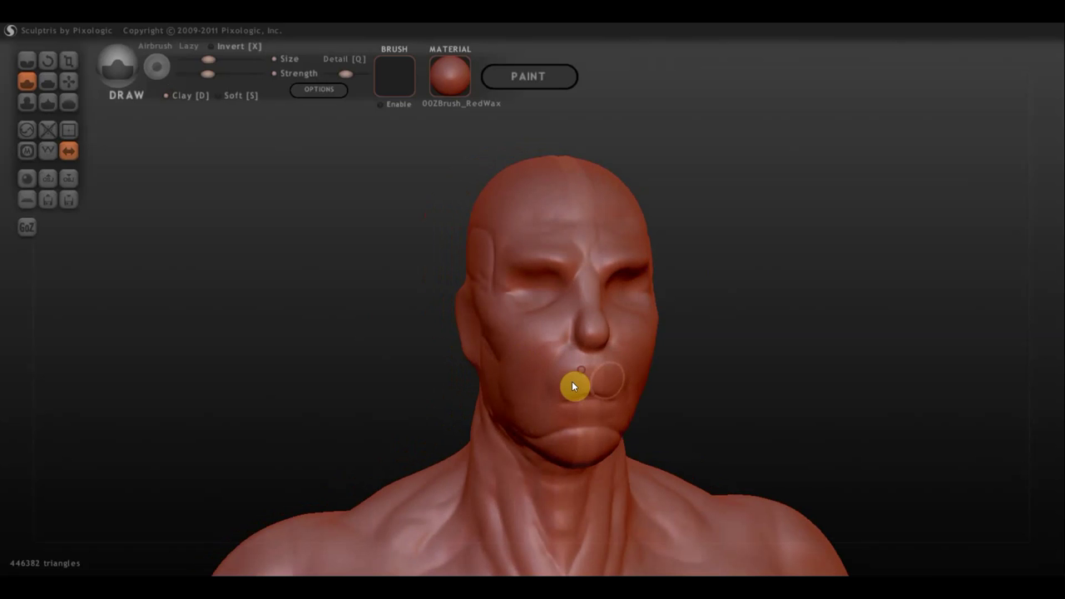
pyautogui.moveTo(603, 387); pyautogui.dragTo(526, 371, button='right')
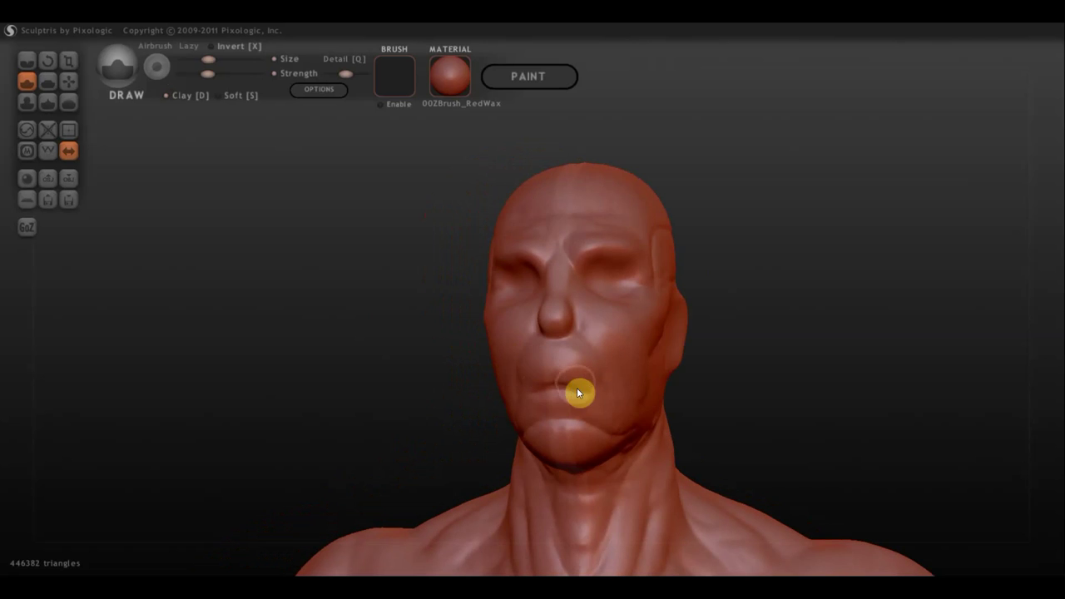
pyautogui.moveTo(578, 392)
pyautogui.mouseDown(button='right')
pyautogui.moveTo(606, 445)
pyautogui.moveTo(474, 418)
pyautogui.mouseUp(button='right')
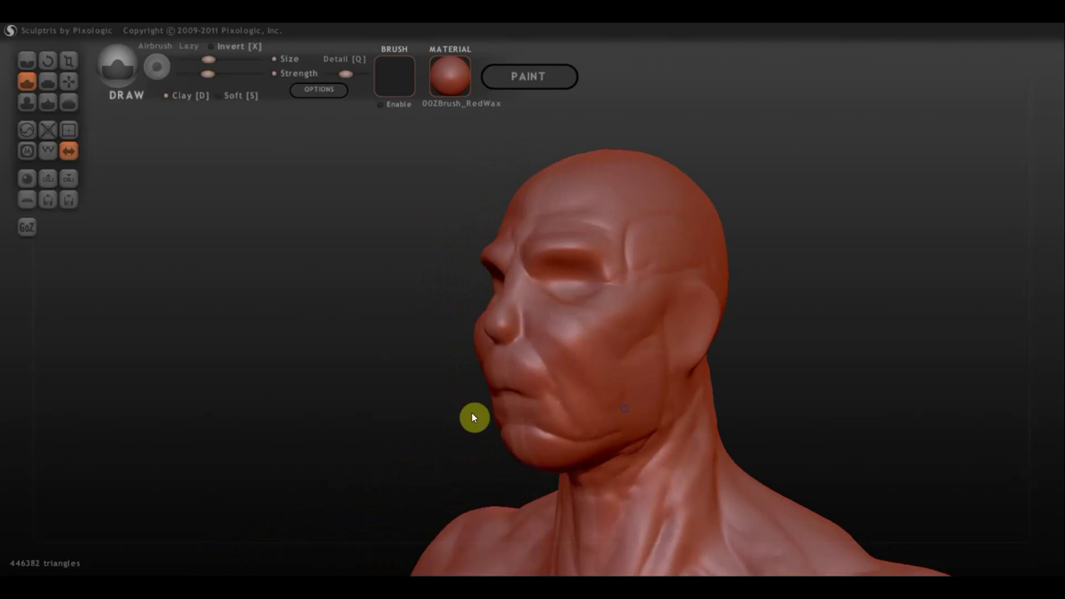
# Build up the rear jaw, the cheek near the ear and the temple ridge.
pyautogui.click(544, 379)
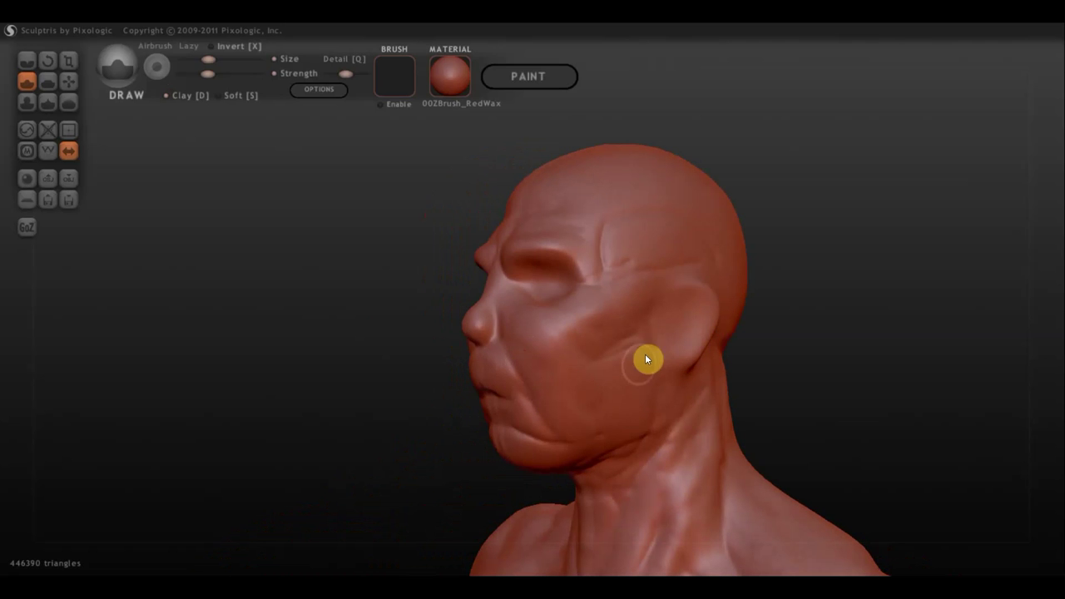
pyautogui.moveTo(647, 359); pyautogui.dragTo(658, 381)
pyautogui.moveTo(613, 427)
pyautogui.mouseDown()
pyautogui.moveTo(604, 433)
pyautogui.moveTo(630, 433)
pyautogui.moveTo(668, 354)
pyautogui.mouseUp()
pyautogui.moveTo(668, 355)
pyautogui.mouseDown(button='right')
pyautogui.moveTo(613, 356)
pyautogui.moveTo(610, 333)
pyautogui.mouseUp(button='right')
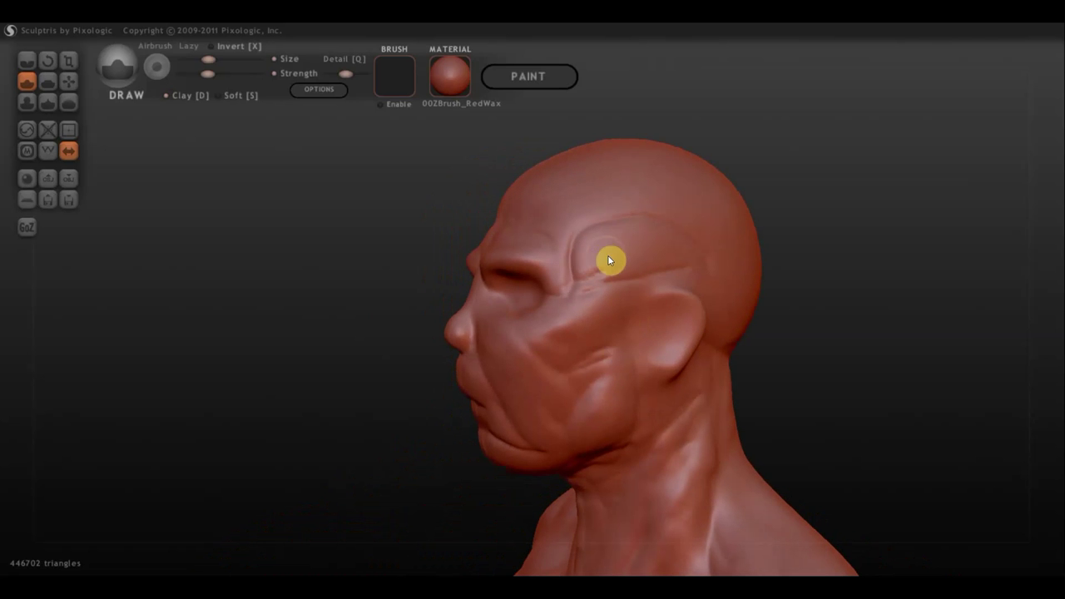
pyautogui.moveTo(605, 240)
pyautogui.mouseDown()
pyautogui.moveTo(584, 254)
pyautogui.moveTo(641, 233)
pyautogui.moveTo(593, 258)
pyautogui.mouseUp()
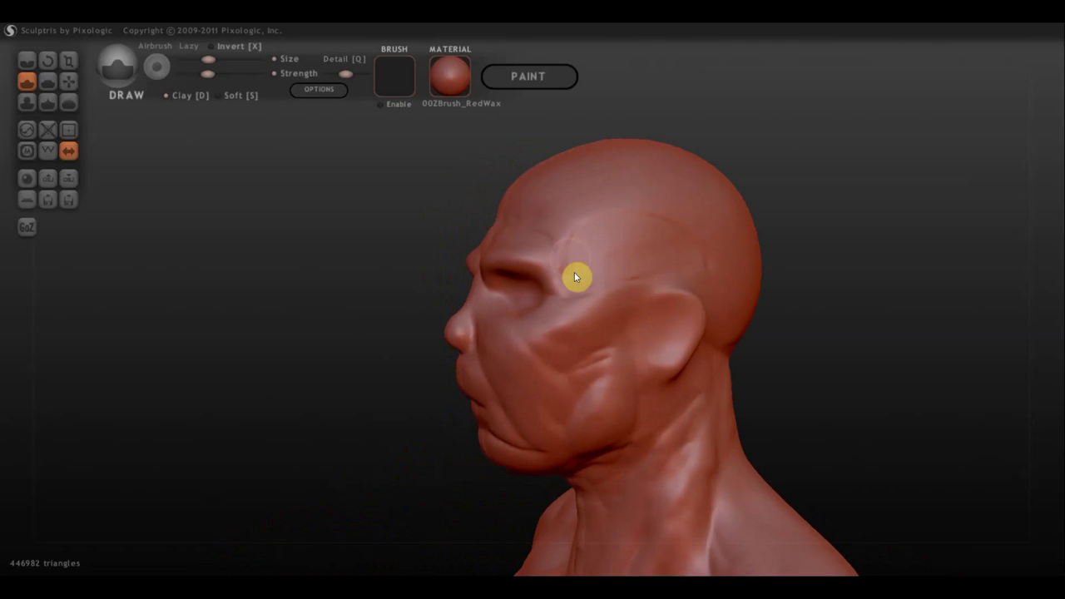
# Raise the brow above the eye and add volume near the eye and nose.
pyautogui.moveTo(574, 272)
pyautogui.mouseDown(button='right')
pyautogui.moveTo(661, 256)
pyautogui.moveTo(634, 253)
pyautogui.mouseUp(button='right')
pyautogui.moveTo(596, 262); pyautogui.dragTo(562, 263)
pyautogui.moveTo(563, 258)
pyautogui.mouseDown(button='right')
pyautogui.moveTo(653, 258)
pyautogui.moveTo(691, 274)
pyautogui.moveTo(578, 292)
pyautogui.moveTo(627, 316)
pyautogui.moveTo(554, 336)
pyautogui.moveTo(610, 326)
pyautogui.mouseUp(button='right')
pyautogui.moveTo(505, 306); pyautogui.dragTo(450, 303, button='right')
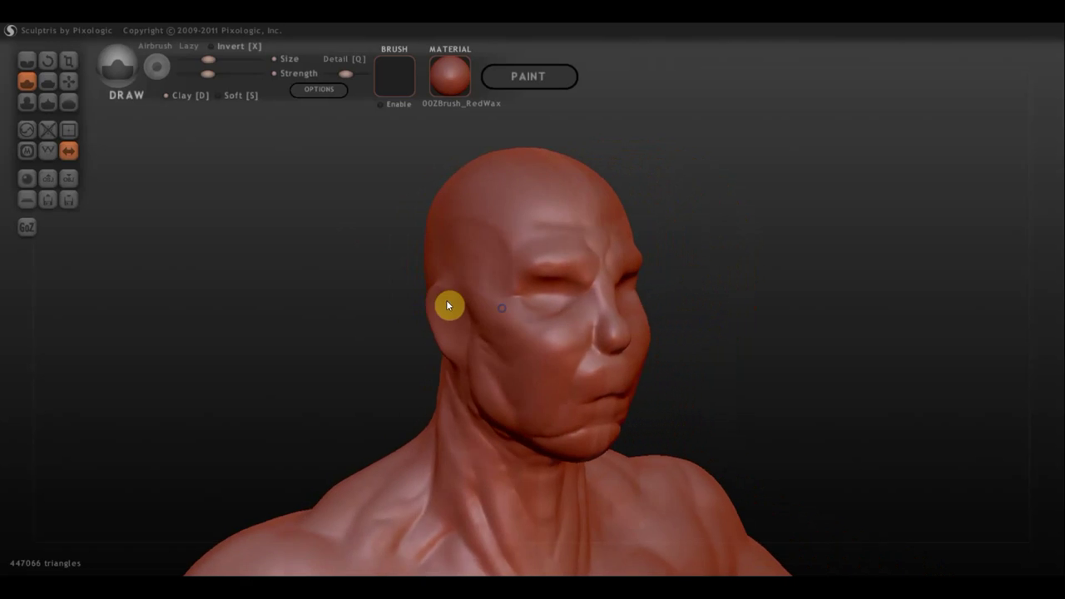
pyautogui.moveTo(599, 283); pyautogui.dragTo(679, 268, button='right')
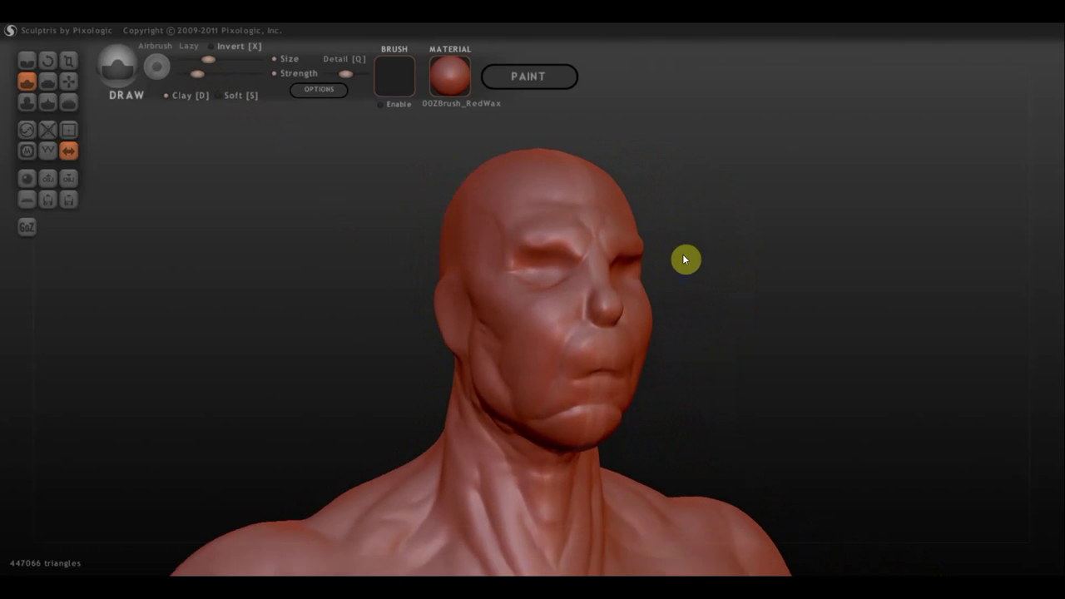
pyautogui.scroll(3, 683, 257)
pyautogui.moveTo(646, 347)
pyautogui.mouseDown()
pyautogui.moveTo(646, 373)
pyautogui.moveTo(637, 342)
pyautogui.moveTo(604, 375)
pyautogui.moveTo(625, 361)
pyautogui.moveTo(606, 340)
pyautogui.moveTo(627, 313)
pyautogui.moveTo(534, 295)
pyautogui.moveTo(582, 297)
pyautogui.mouseUp()
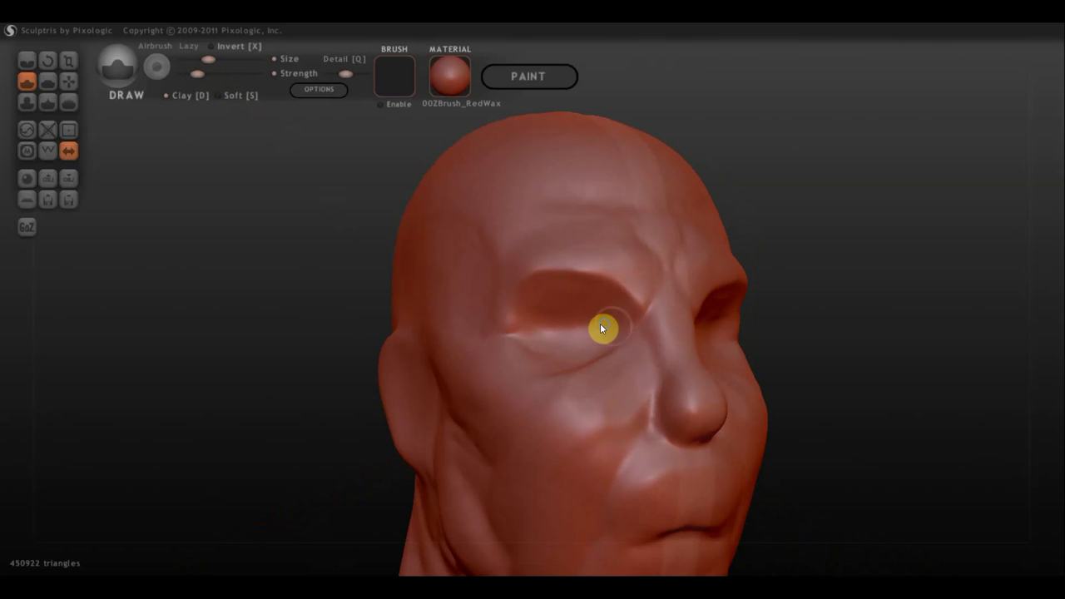
pyautogui.moveTo(602, 327); pyautogui.dragTo(583, 320, button='right')
# Build up the brow ridge between the eyes and add a small temple bump above the ear.
pyautogui.moveTo(621, 267)
pyautogui.mouseDown()
pyautogui.moveTo(621, 258)
pyautogui.moveTo(610, 269)
pyautogui.moveTo(585, 255)
pyautogui.moveTo(573, 271)
pyautogui.moveTo(662, 287)
pyautogui.mouseUp()
pyautogui.moveTo(662, 286); pyautogui.dragTo(780, 343, button='right')
pyautogui.scroll(-3, 781, 343)
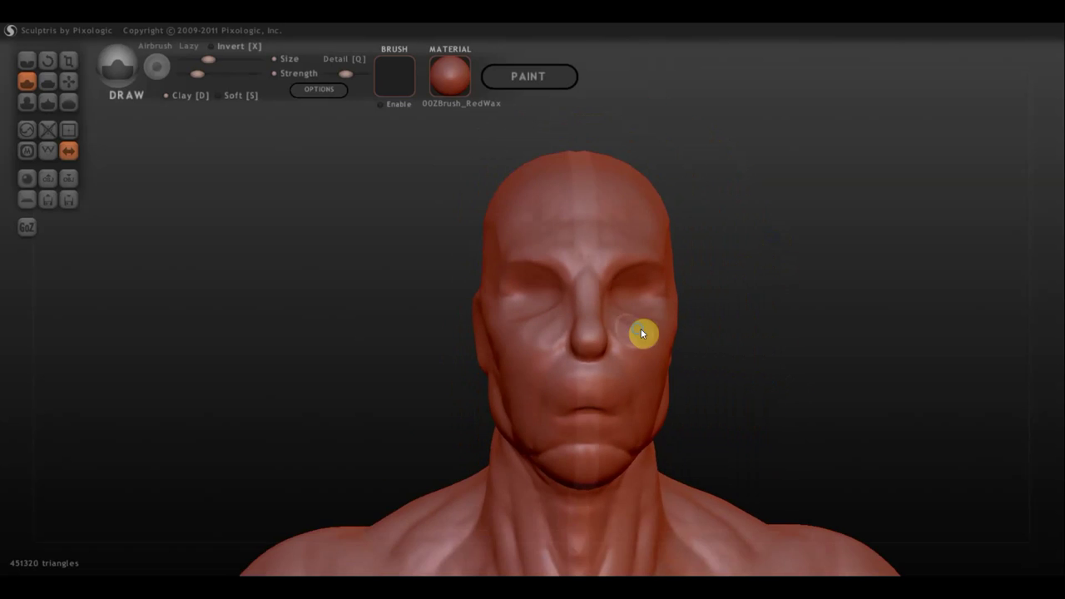
pyautogui.moveTo(640, 329)
pyautogui.mouseDown(button='right')
pyautogui.moveTo(784, 329)
pyautogui.moveTo(774, 336)
pyautogui.moveTo(777, 371)
pyautogui.moveTo(853, 369)
pyautogui.moveTo(828, 381)
pyautogui.mouseUp(button='right')
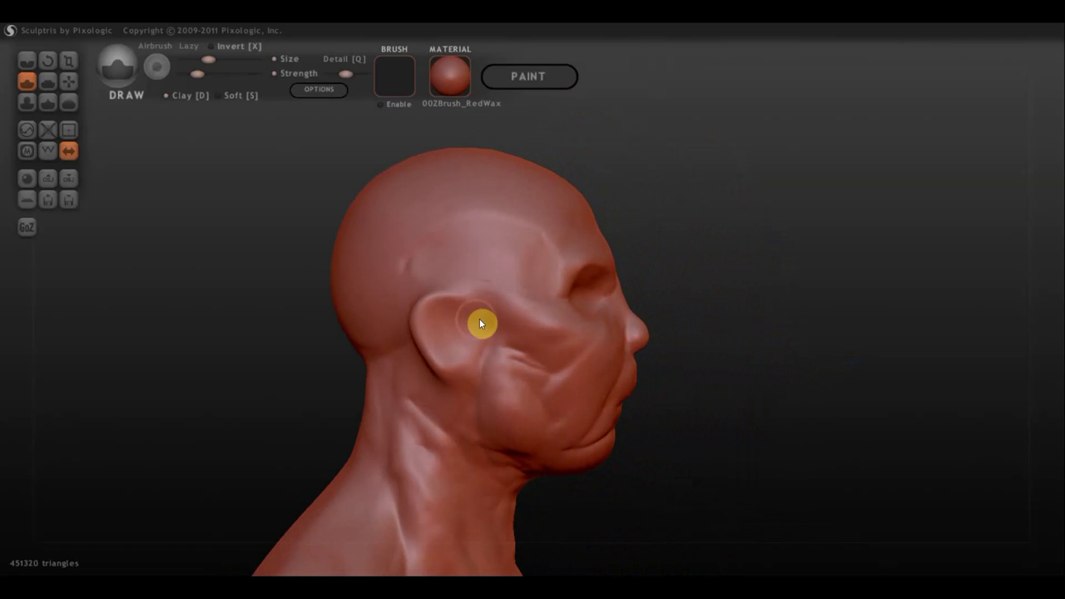
pyautogui.moveTo(489, 295)
pyautogui.mouseDown()
pyautogui.moveTo(478, 283)
pyautogui.moveTo(486, 290)
pyautogui.mouseUp()
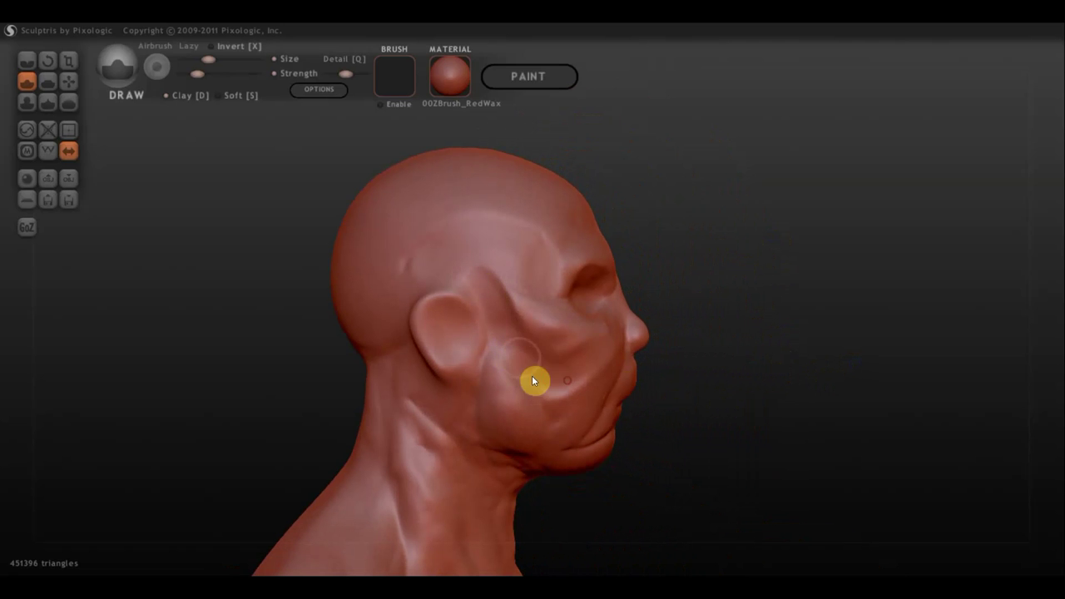
pyautogui.moveTo(535, 381)
pyautogui.mouseDown(button='right')
pyautogui.moveTo(588, 374)
pyautogui.moveTo(528, 319)
pyautogui.mouseUp(button='right')
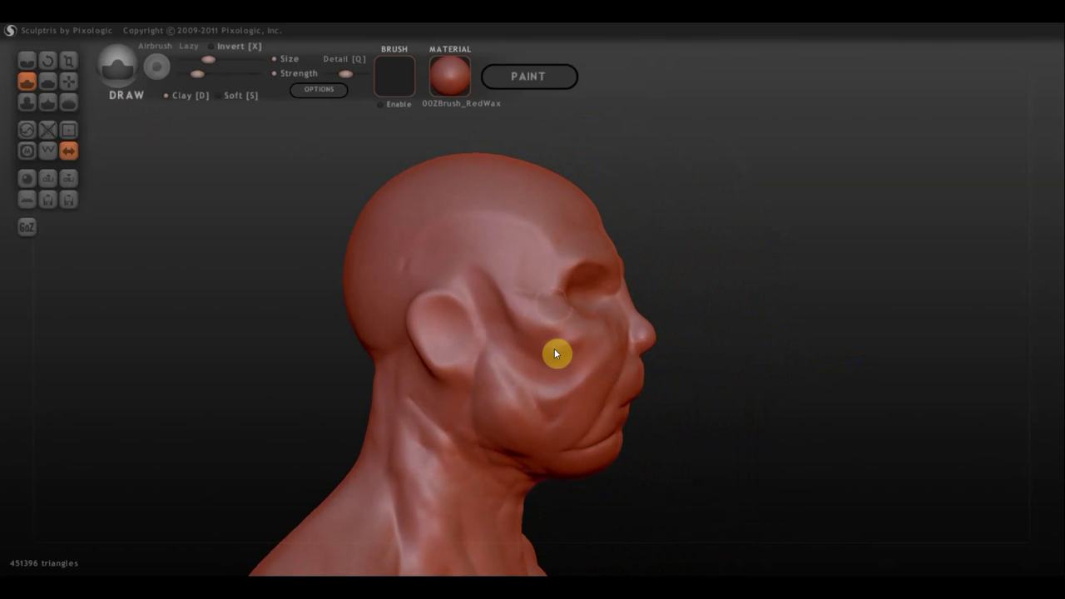
# With the Grab brush, nudge the brow and pull the lower lip and under-chin jawline outward.
pyautogui.moveTo(638, 305); pyautogui.dragTo(650, 300)
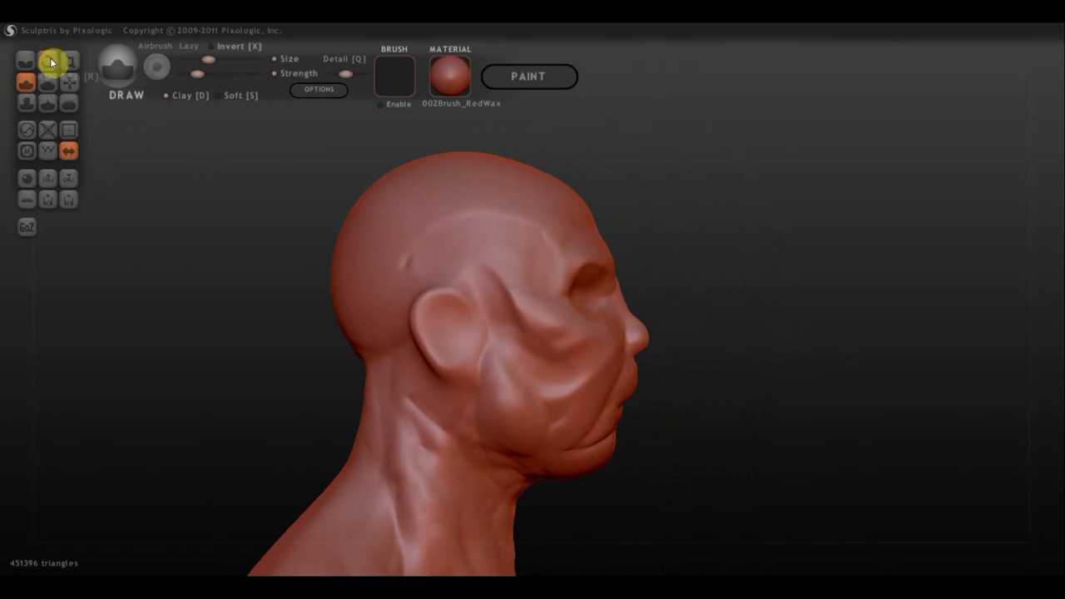
pyautogui.click(68, 81)
pyautogui.moveTo(616, 275); pyautogui.dragTo(592, 266, button='right')
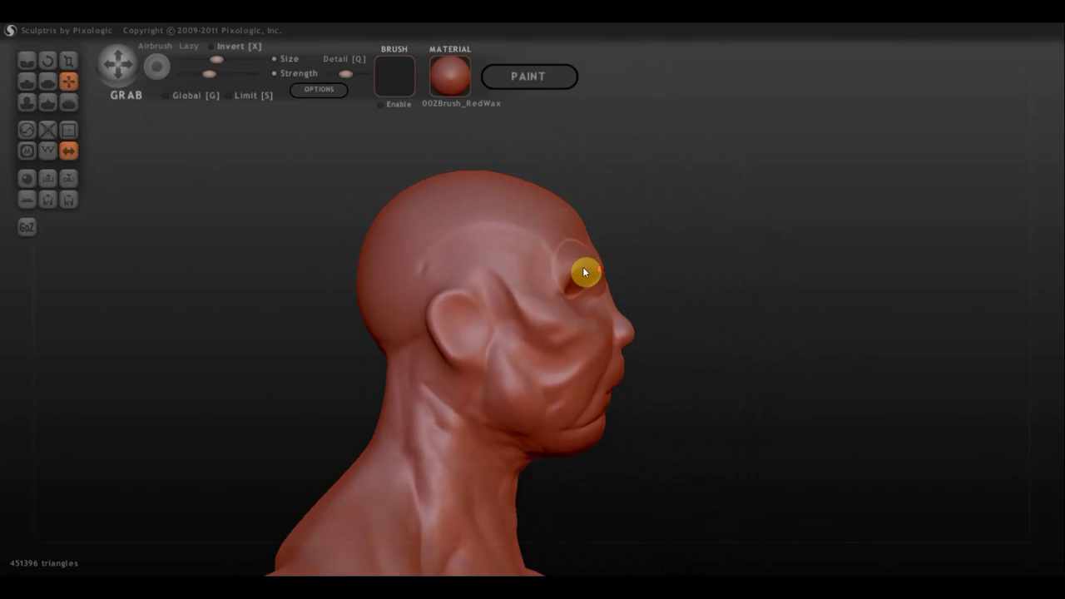
pyautogui.moveTo(583, 266)
pyautogui.mouseDown()
pyautogui.moveTo(591, 261)
pyautogui.moveTo(629, 328)
pyautogui.mouseUp()
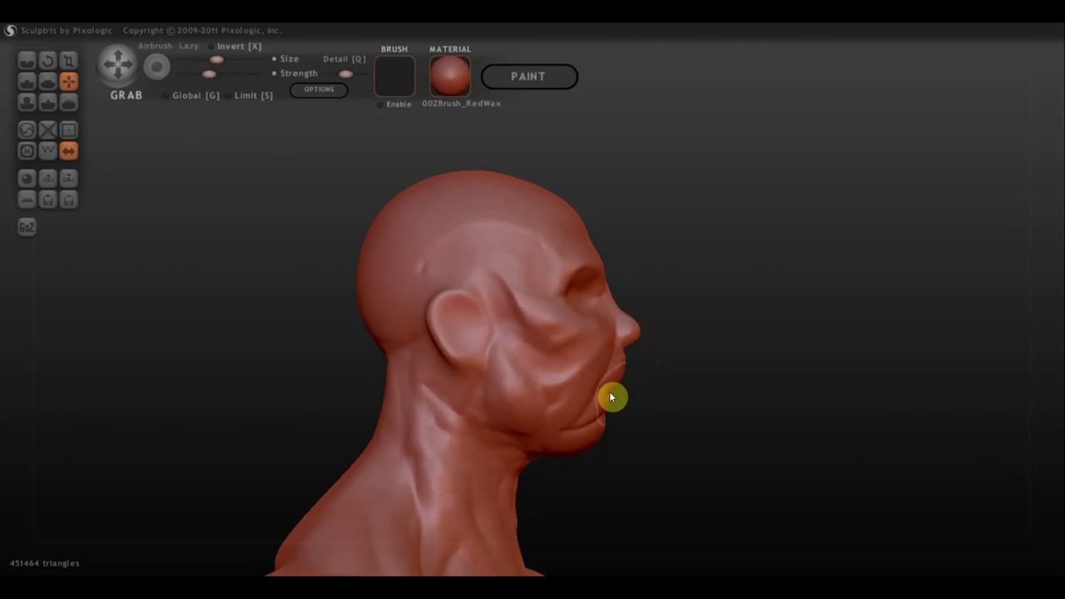
pyautogui.moveTo(610, 392); pyautogui.dragTo(620, 396)
pyautogui.moveTo(591, 449)
pyautogui.mouseDown()
pyautogui.moveTo(624, 463)
pyautogui.moveTo(459, 474)
pyautogui.moveTo(464, 460)
pyautogui.moveTo(428, 529)
pyautogui.moveTo(393, 549)
pyautogui.moveTo(423, 534)
pyautogui.moveTo(408, 544)
pyautogui.moveTo(450, 548)
pyautogui.mouseUp()
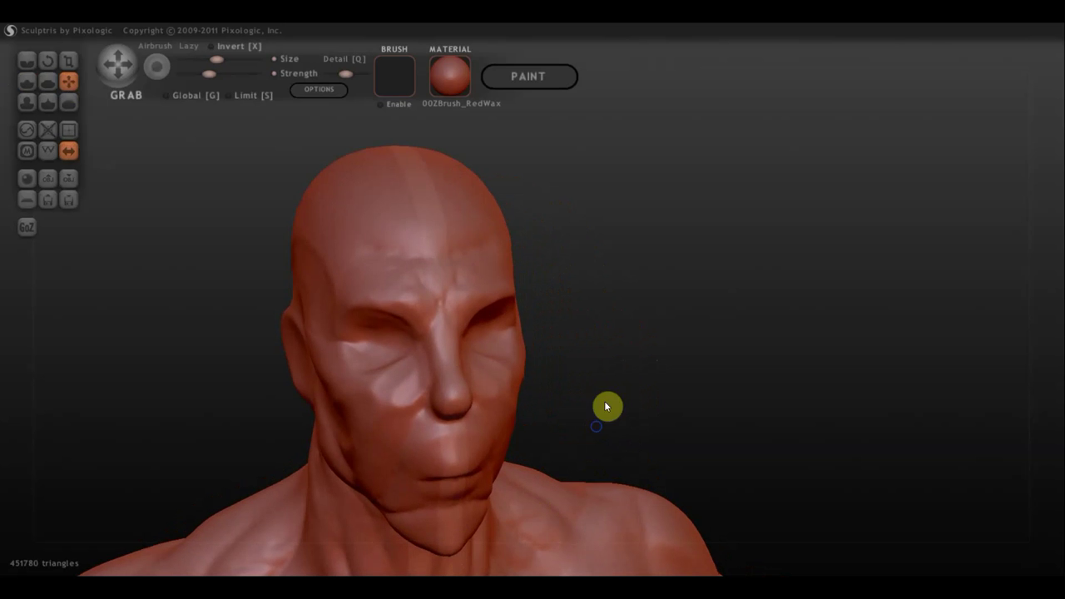
# Pull the right cheek toward the ear and reshape the right eye and temple area.
pyautogui.moveTo(604, 401); pyautogui.dragTo(529, 391)
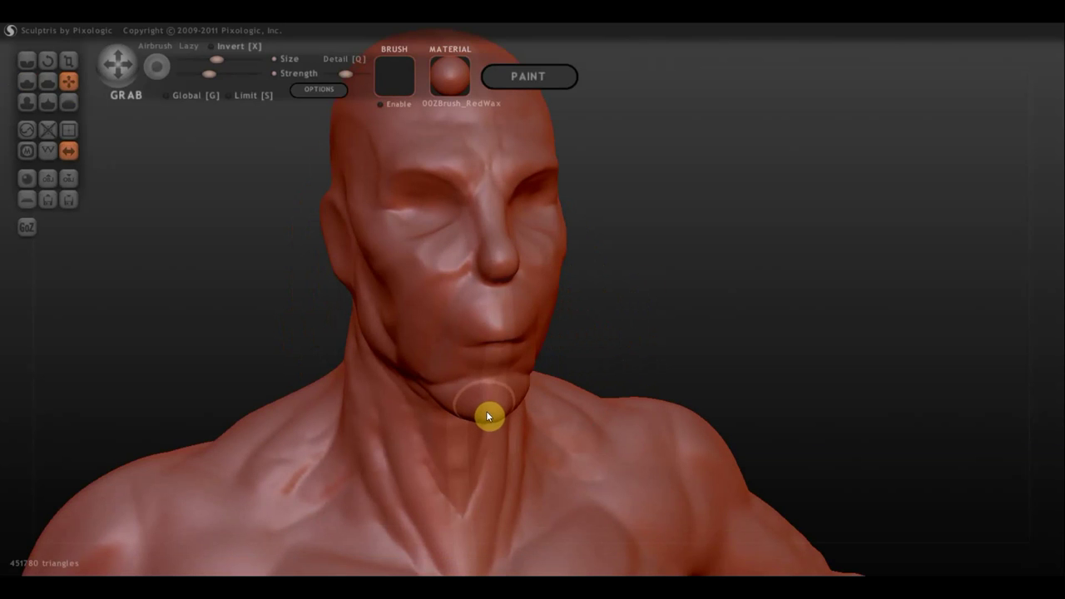
pyautogui.moveTo(490, 396); pyautogui.dragTo(544, 294, button='right')
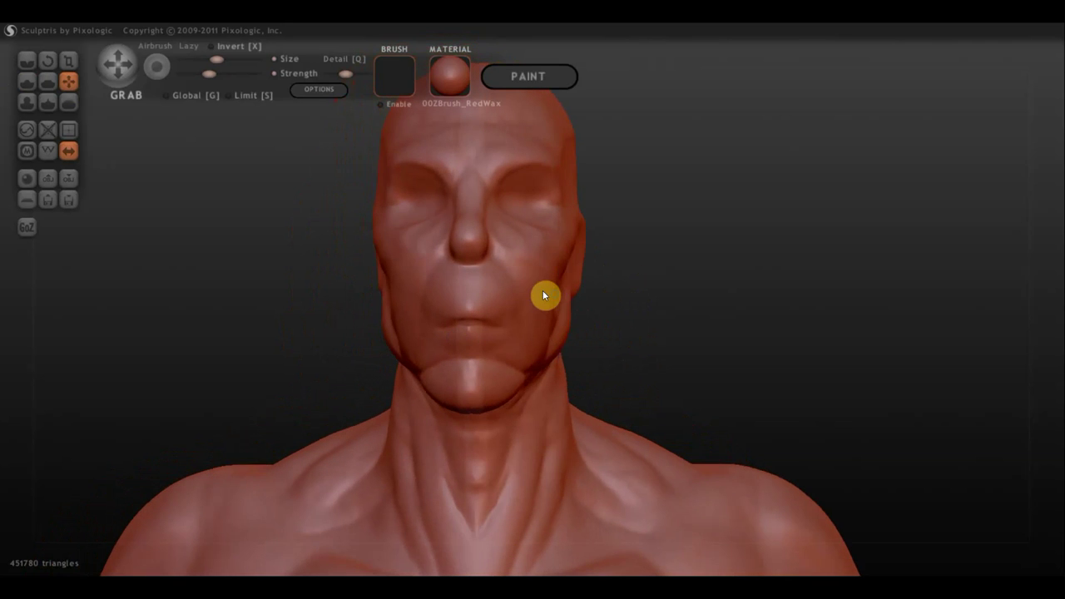
pyautogui.moveTo(545, 295); pyautogui.dragTo(575, 241)
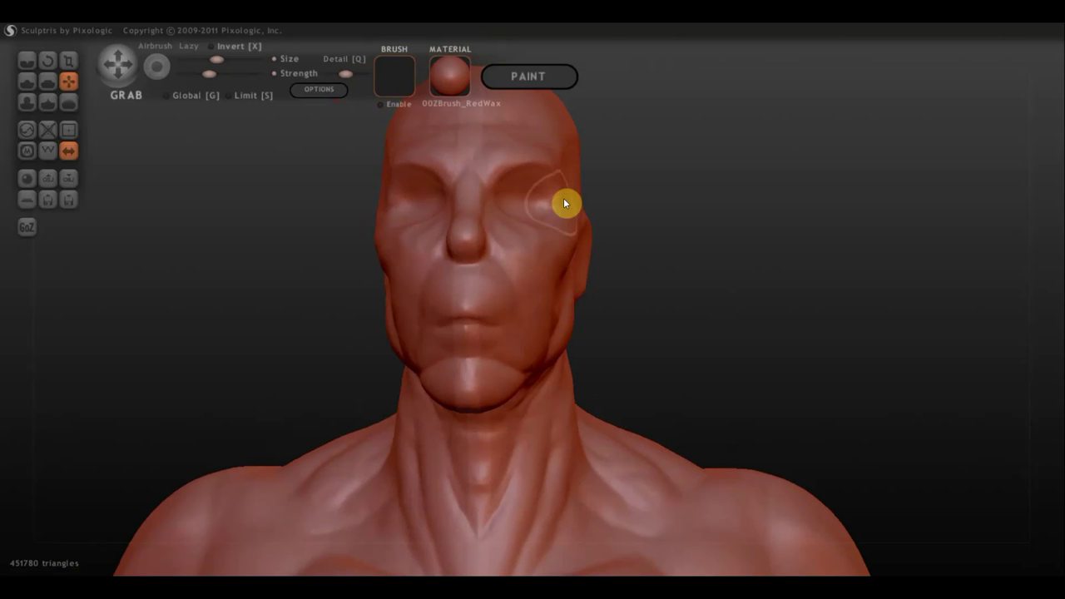
pyautogui.moveTo(534, 158); pyautogui.dragTo(538, 166)
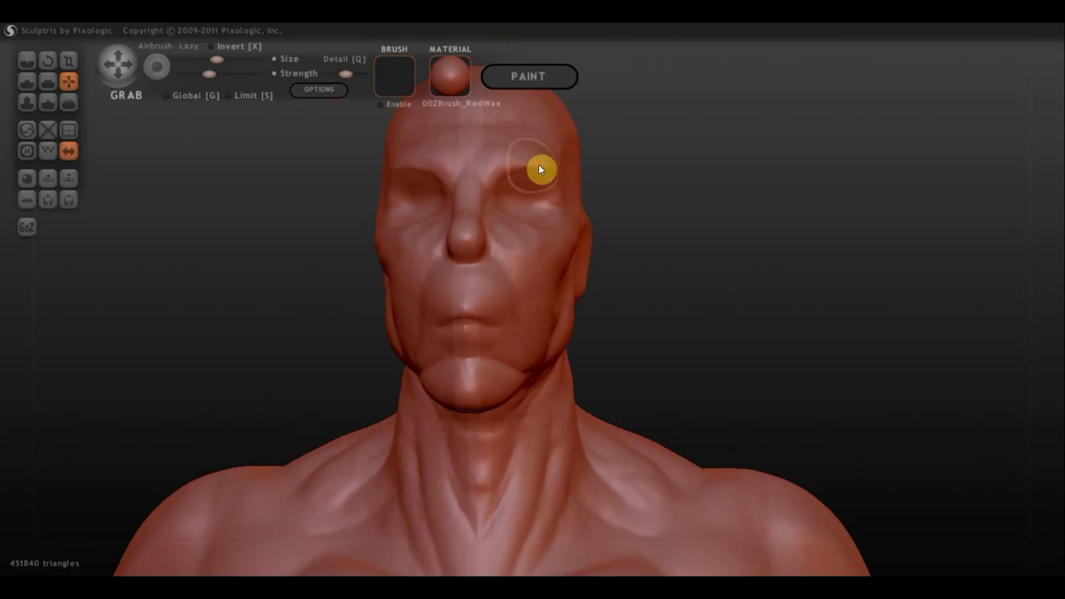
pyautogui.moveTo(538, 167)
pyautogui.mouseDown(button='right')
pyautogui.moveTo(697, 227)
pyautogui.moveTo(663, 230)
pyautogui.mouseUp(button='right')
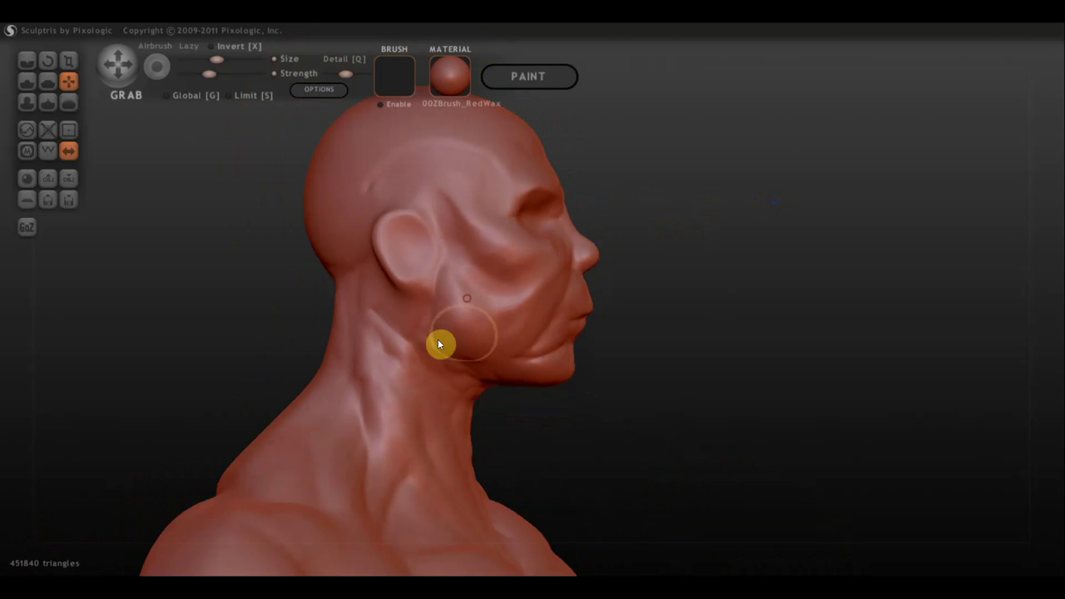
pyautogui.moveTo(566, 366)
pyautogui.mouseDown(button='right')
pyautogui.moveTo(384, 371)
pyautogui.moveTo(520, 335)
pyautogui.moveTo(625, 356)
pyautogui.mouseUp(button='right')
pyautogui.scroll(2, 564, 345)
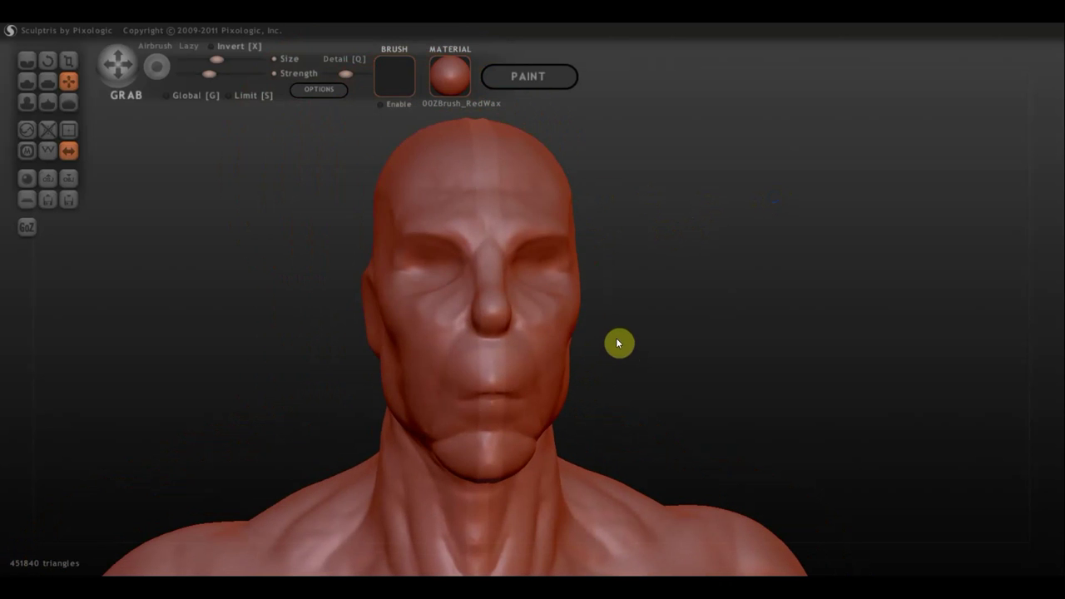
# With the Crease brush, cut lines beside the nose, around the lips and below the lower lip.
pyautogui.click(26, 60)
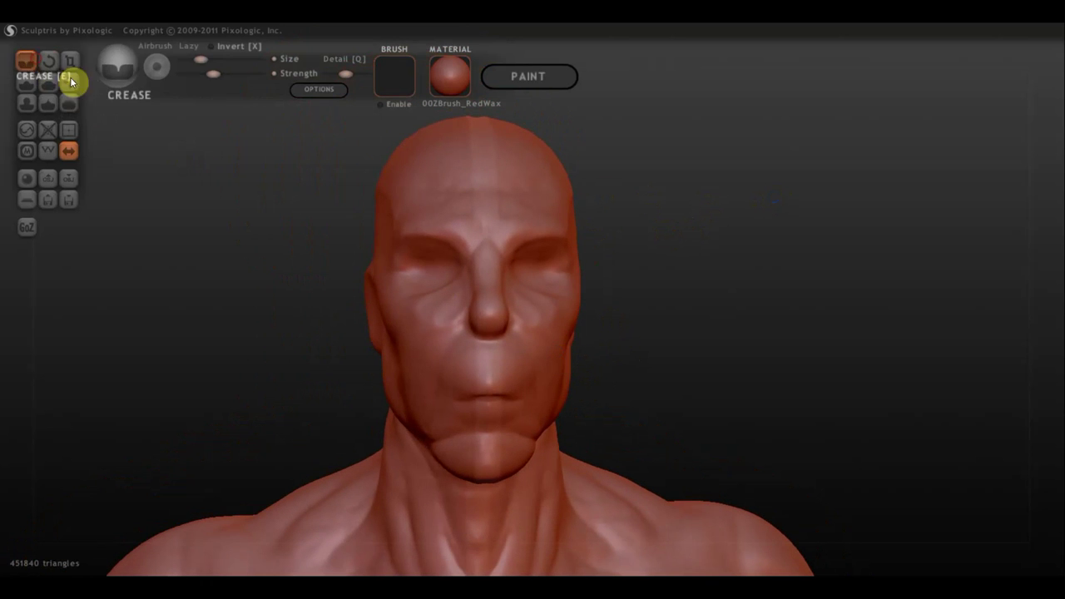
pyautogui.moveTo(391, 283)
pyautogui.mouseDown(button='right')
pyautogui.moveTo(464, 286)
pyautogui.moveTo(517, 314)
pyautogui.mouseUp(button='right')
pyautogui.moveTo(518, 314); pyautogui.dragTo(465, 425)
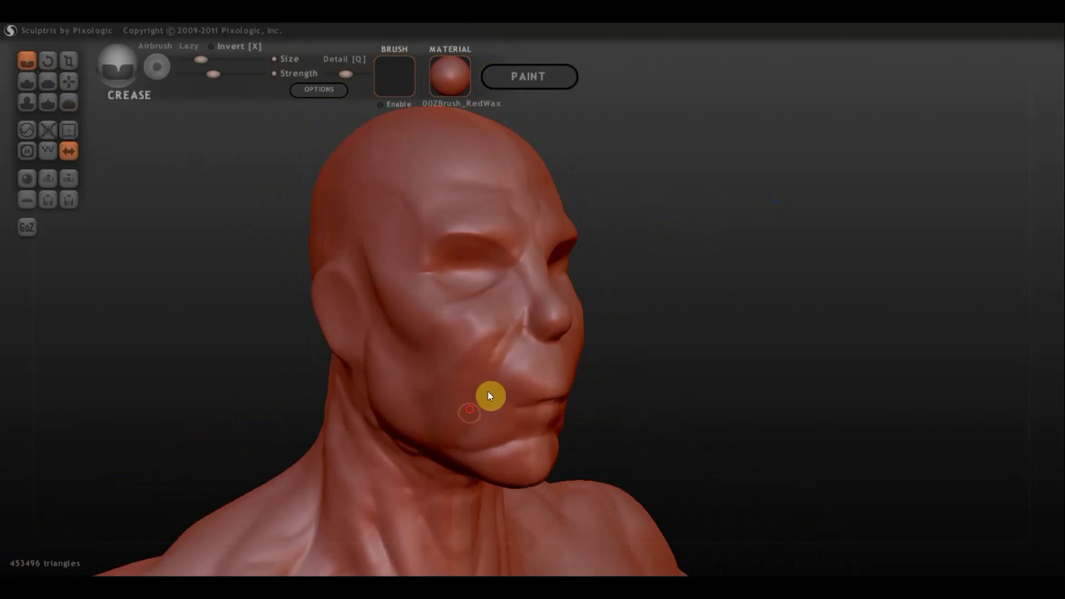
pyautogui.moveTo(465, 426)
pyautogui.mouseDown(button='right')
pyautogui.moveTo(523, 394)
pyautogui.moveTo(517, 405)
pyautogui.mouseUp(button='right')
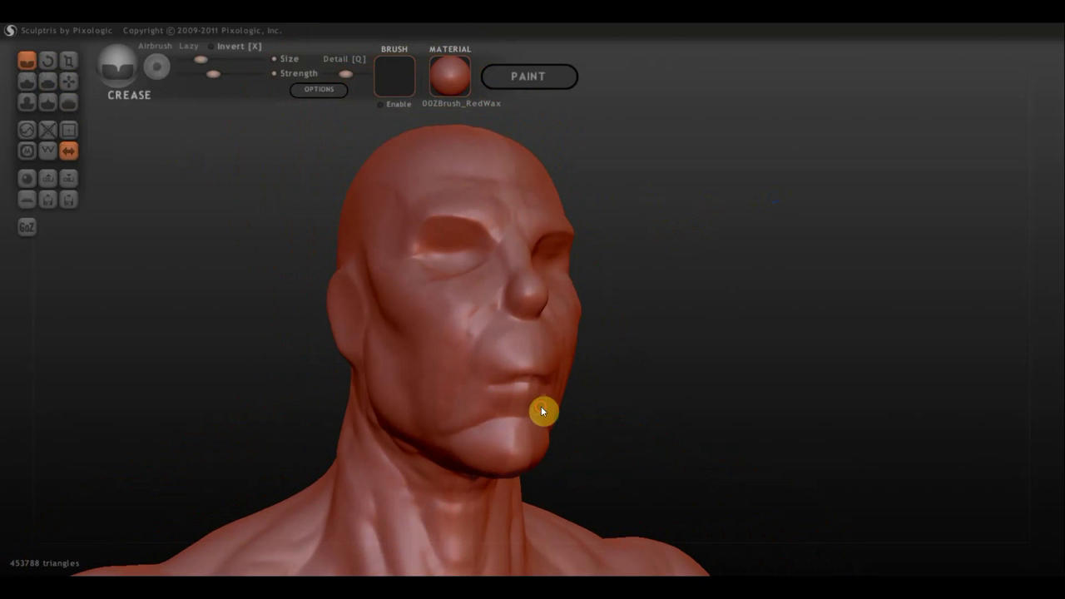
pyautogui.moveTo(541, 406)
pyautogui.mouseDown()
pyautogui.moveTo(485, 402)
pyautogui.moveTo(507, 416)
pyautogui.mouseUp()
pyautogui.moveTo(506, 416)
pyautogui.mouseDown(button='right')
pyautogui.moveTo(491, 418)
pyautogui.moveTo(504, 414)
pyautogui.mouseUp(button='right')
pyautogui.moveTo(504, 414)
pyautogui.mouseDown()
pyautogui.moveTo(470, 403)
pyautogui.moveTo(445, 416)
pyautogui.moveTo(435, 439)
pyautogui.mouseUp()
pyautogui.moveTo(435, 439); pyautogui.dragTo(509, 441, button='right')
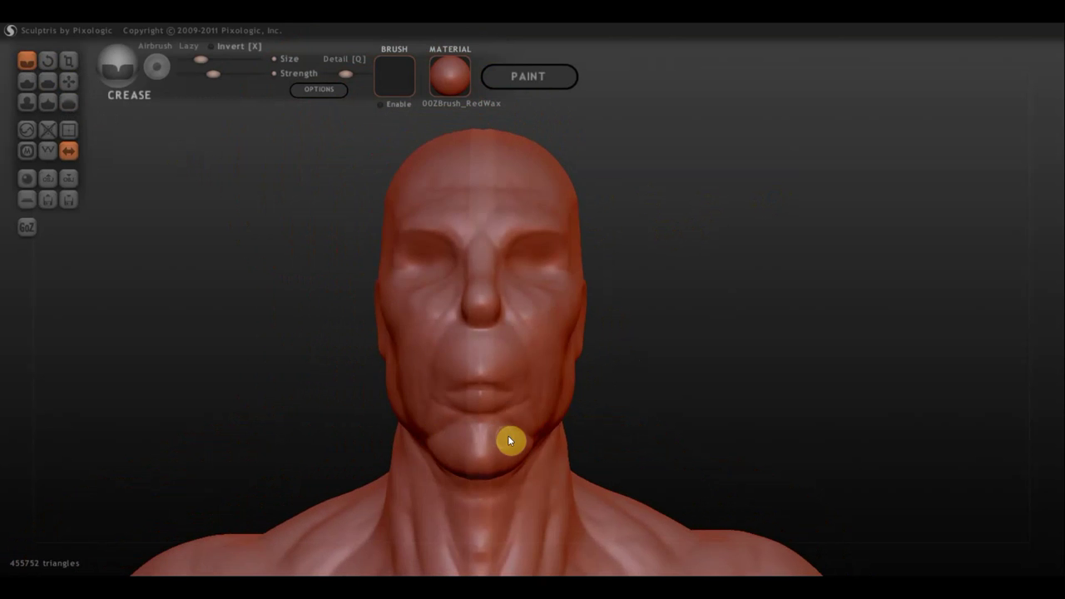
pyautogui.moveTo(452, 430)
pyautogui.mouseDown()
pyautogui.moveTo(496, 433)
pyautogui.moveTo(440, 449)
pyautogui.moveTo(466, 441)
pyautogui.moveTo(468, 491)
pyautogui.moveTo(474, 440)
pyautogui.moveTo(469, 495)
pyautogui.moveTo(472, 463)
pyautogui.mouseUp()
pyautogui.moveTo(472, 463); pyautogui.dragTo(450, 344, button='right')
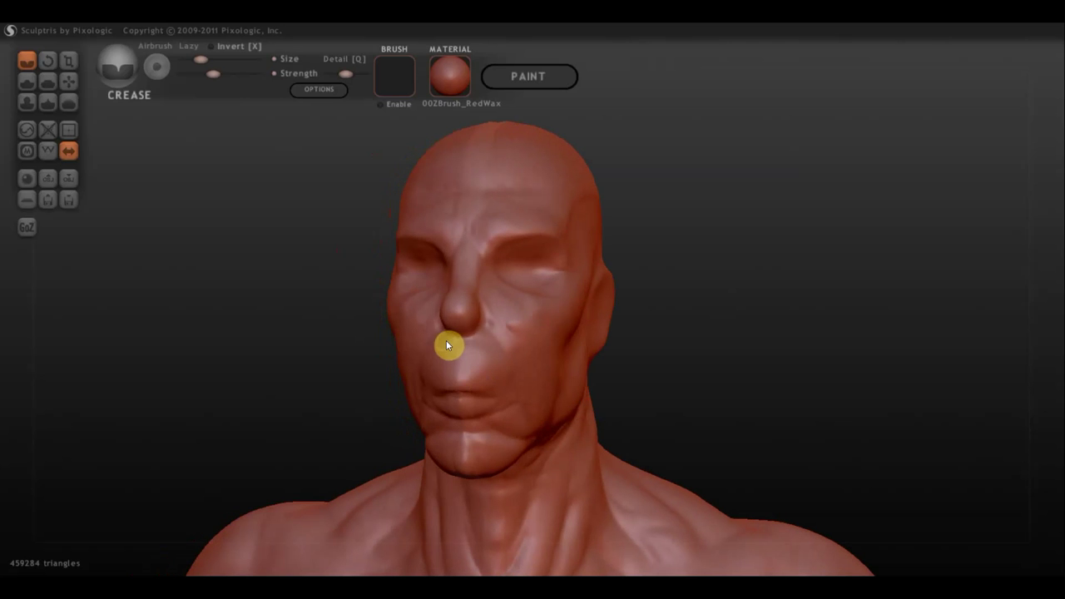
pyautogui.moveTo(449, 344); pyautogui.dragTo(446, 366)
pyautogui.moveTo(447, 367)
pyautogui.mouseDown(button='right')
pyautogui.moveTo(410, 358)
pyautogui.moveTo(451, 366)
pyautogui.moveTo(395, 409)
pyautogui.moveTo(436, 395)
pyautogui.mouseUp(button='right')
# Flatten the lip area and the skin above the upper lip beneath the nose.
pyautogui.click(47, 80)
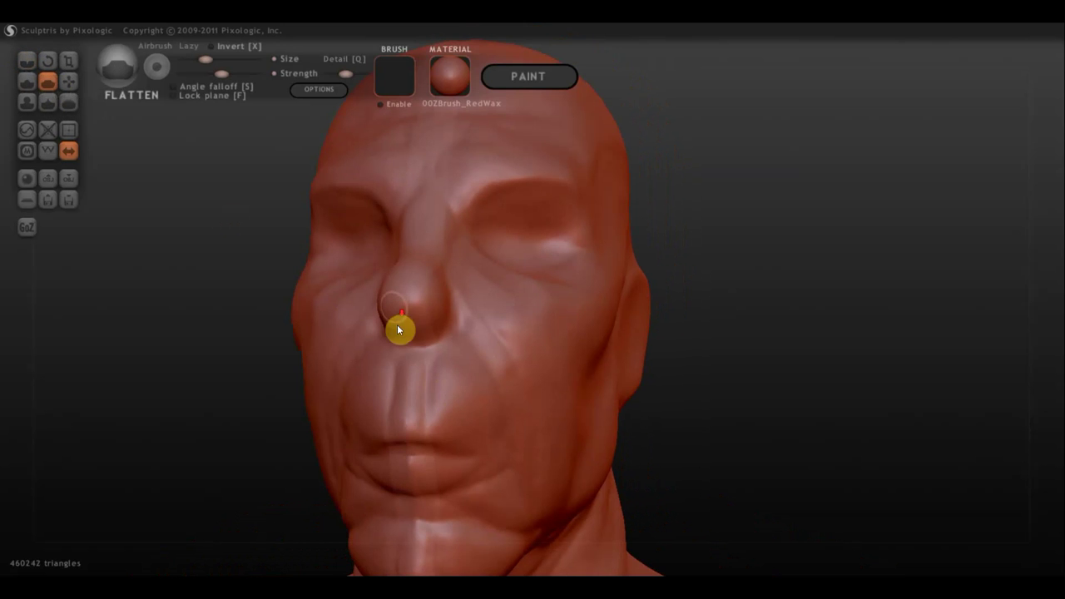
pyautogui.moveTo(399, 328); pyautogui.dragTo(432, 355, button='right')
pyautogui.moveTo(475, 349)
pyautogui.mouseDown()
pyautogui.moveTo(466, 380)
pyautogui.moveTo(442, 388)
pyautogui.mouseUp()
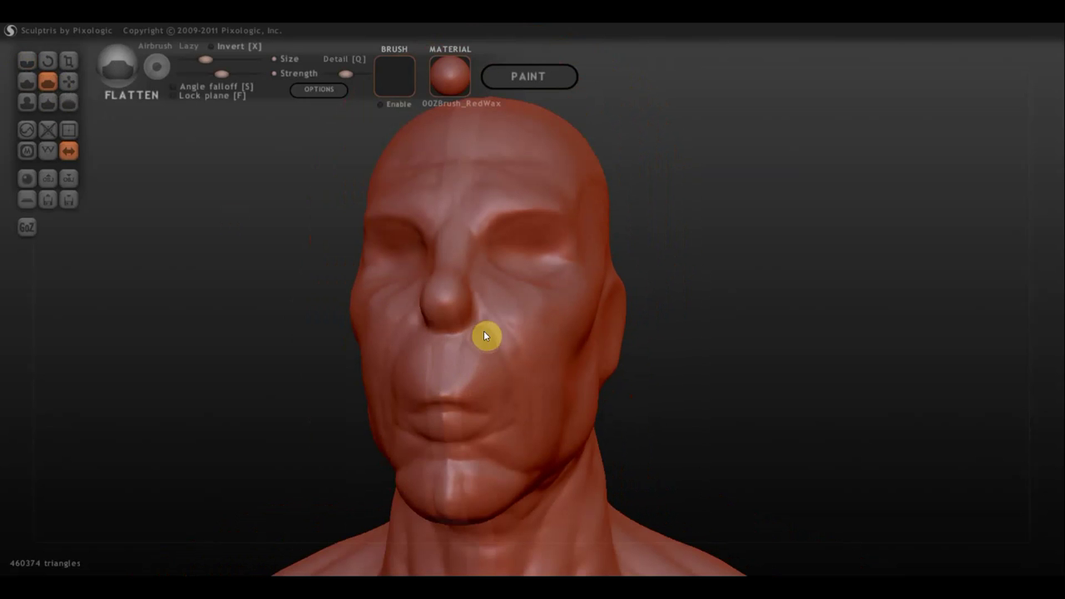
pyautogui.moveTo(485, 336)
pyautogui.mouseDown()
pyautogui.moveTo(469, 371)
pyautogui.moveTo(485, 364)
pyautogui.moveTo(499, 394)
pyautogui.mouseUp()
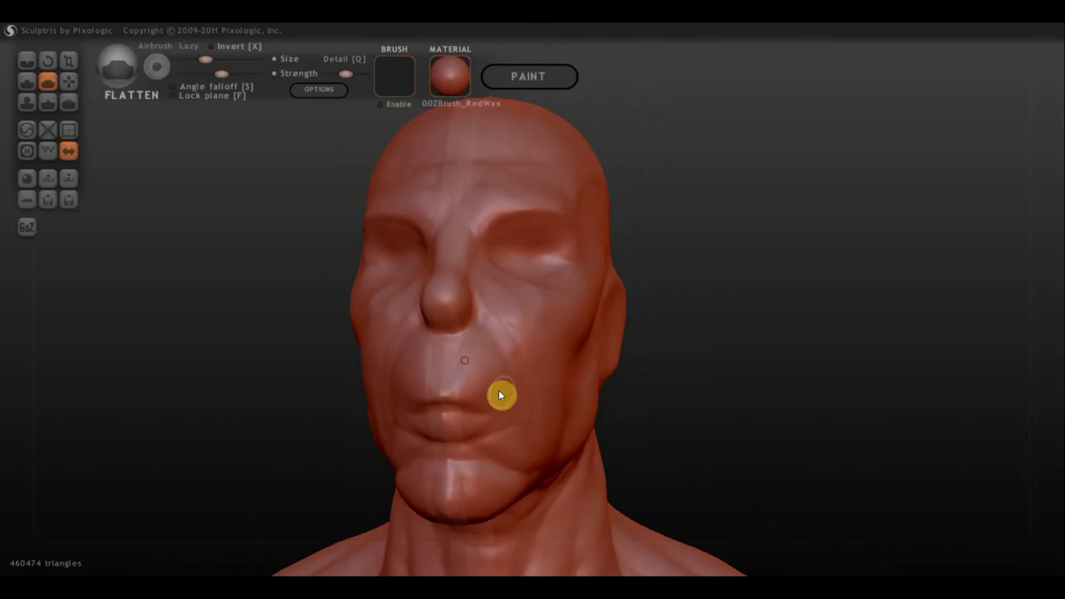
pyautogui.moveTo(510, 379)
pyautogui.mouseDown(button='right')
pyautogui.moveTo(544, 361)
pyautogui.moveTo(175, 161)
pyautogui.mouseUp(button='right')
# With the Draw brush, build up the lips and the cheek surface.
pyautogui.click(26, 84)
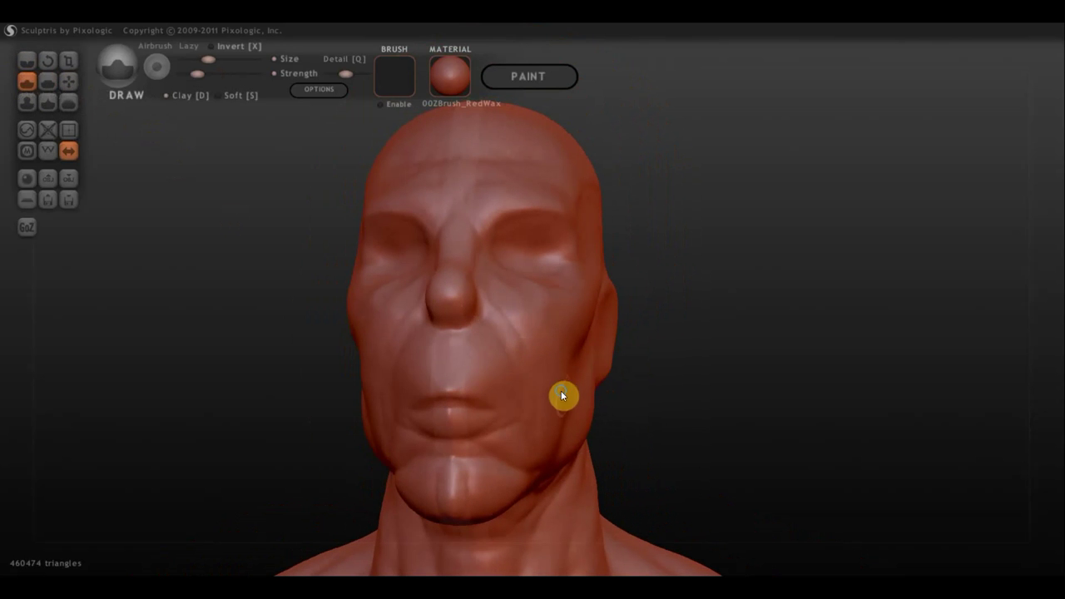
pyautogui.moveTo(561, 390); pyautogui.dragTo(512, 397, button='right')
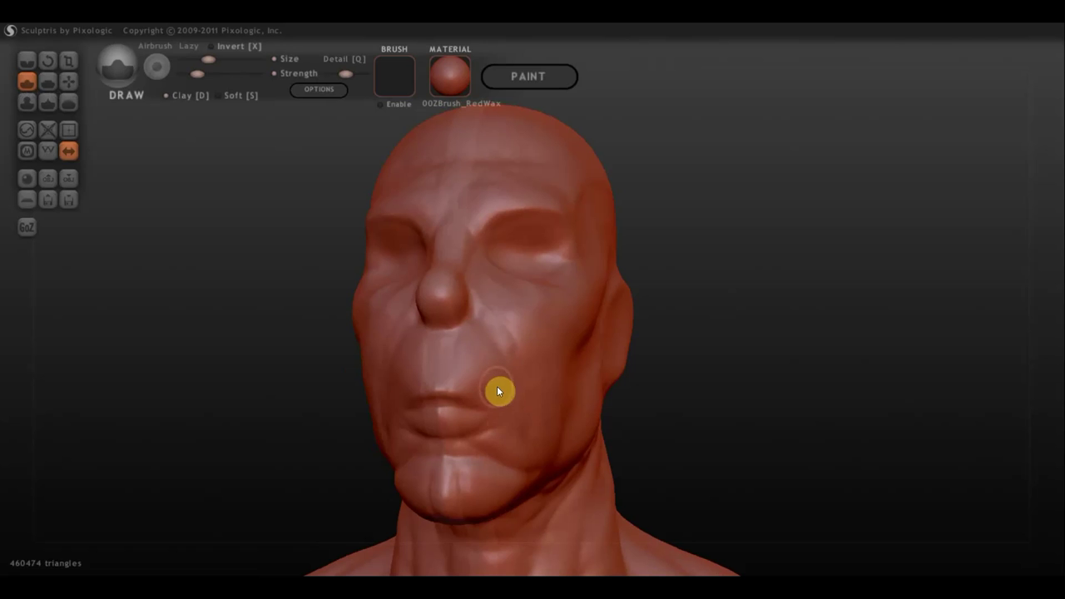
pyautogui.moveTo(522, 421)
pyautogui.mouseDown(button='right')
pyautogui.moveTo(488, 433)
pyautogui.moveTo(445, 394)
pyautogui.mouseUp(button='right')
pyautogui.moveTo(445, 395)
pyautogui.mouseDown()
pyautogui.moveTo(480, 411)
pyautogui.moveTo(477, 392)
pyautogui.mouseUp()
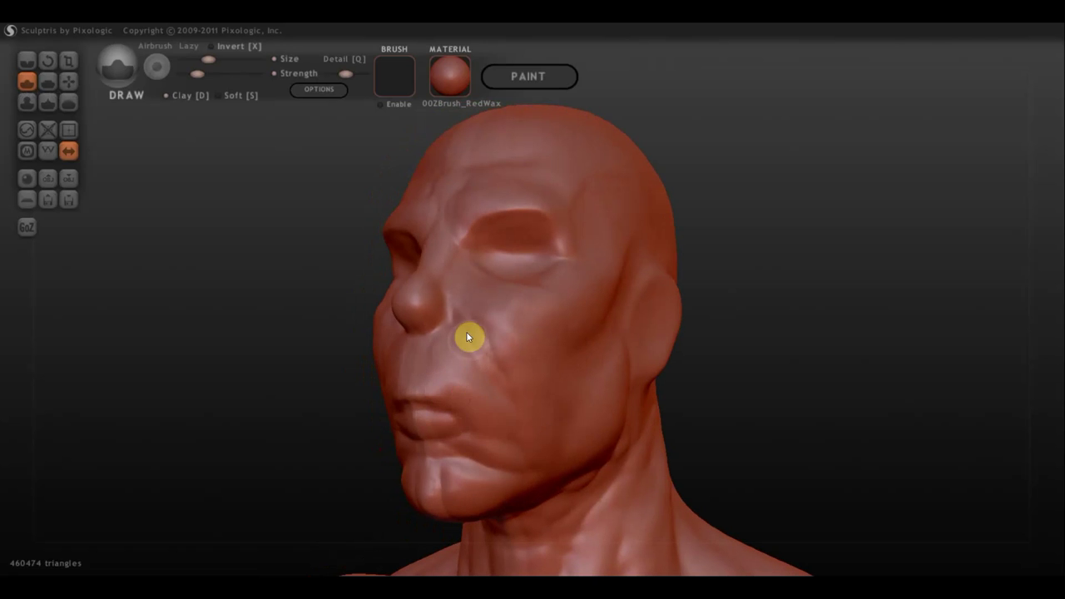
pyautogui.moveTo(467, 332); pyautogui.dragTo(447, 341, button='right')
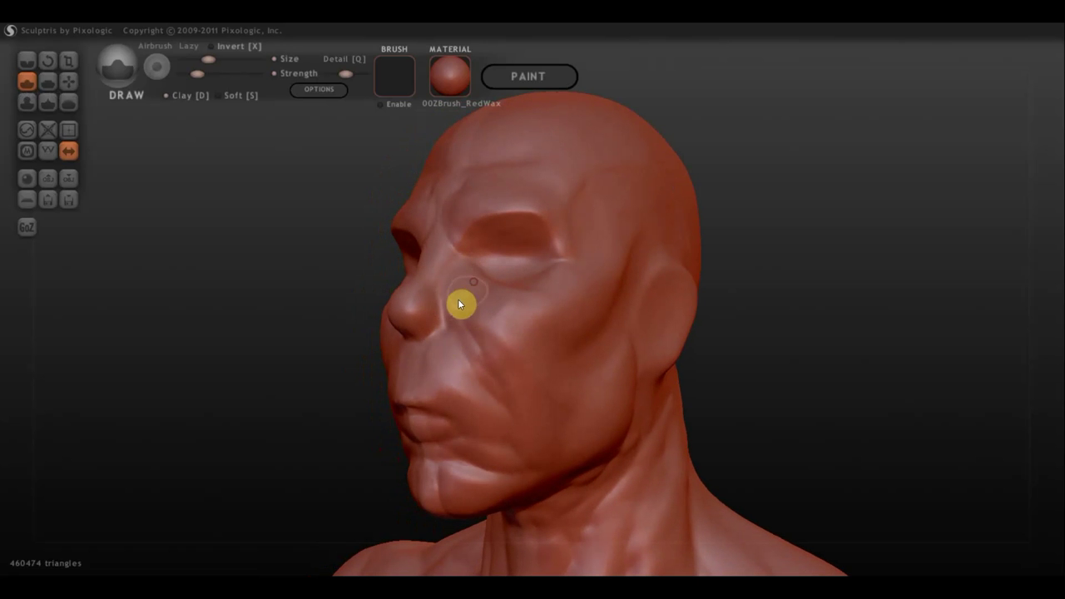
pyautogui.moveTo(467, 333); pyautogui.dragTo(481, 355)
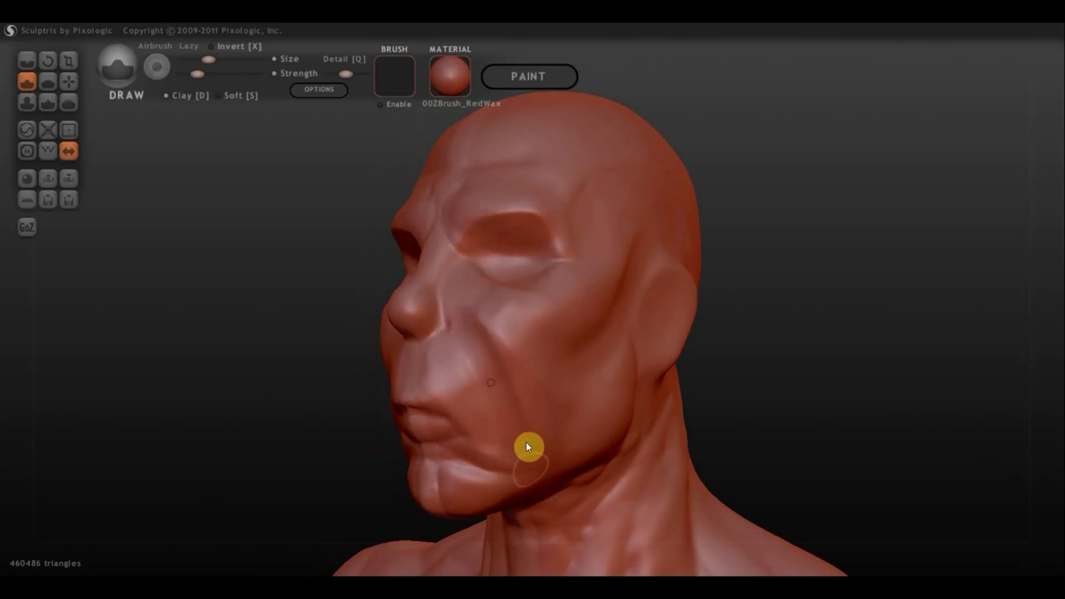
# Add Draw strokes along the jaw, cheek and chin, ending in a front view.
pyautogui.moveTo(526, 442); pyautogui.dragTo(538, 424)
pyautogui.moveTo(537, 424)
pyautogui.mouseDown(button='right')
pyautogui.moveTo(647, 428)
pyautogui.moveTo(569, 434)
pyautogui.moveTo(475, 305)
pyautogui.mouseUp(button='right')
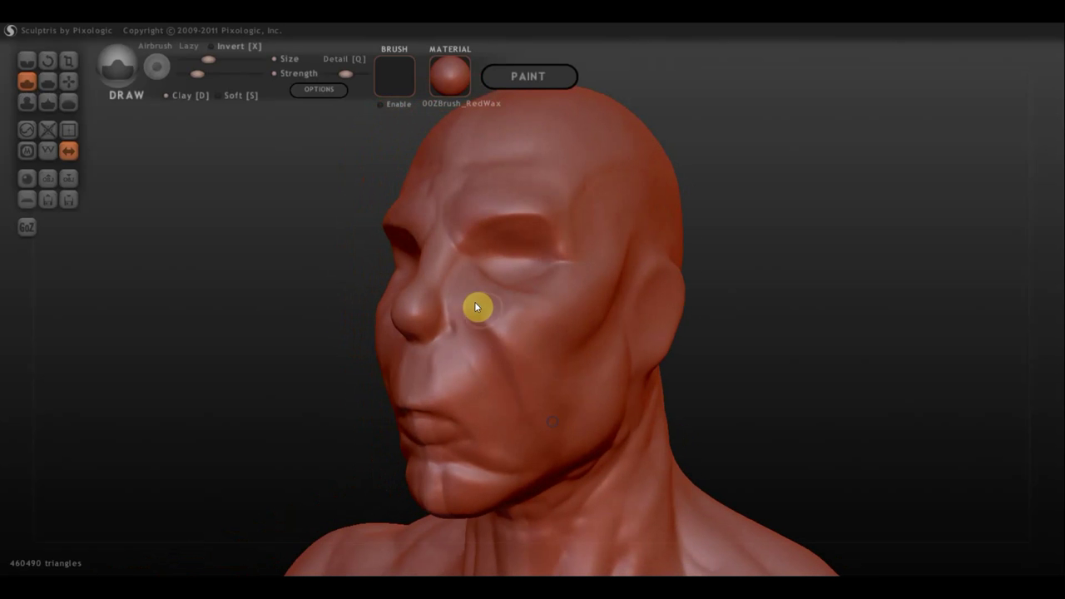
pyautogui.moveTo(489, 321)
pyautogui.mouseDown()
pyautogui.moveTo(470, 310)
pyautogui.moveTo(570, 342)
pyautogui.moveTo(557, 307)
pyautogui.moveTo(482, 302)
pyautogui.mouseUp()
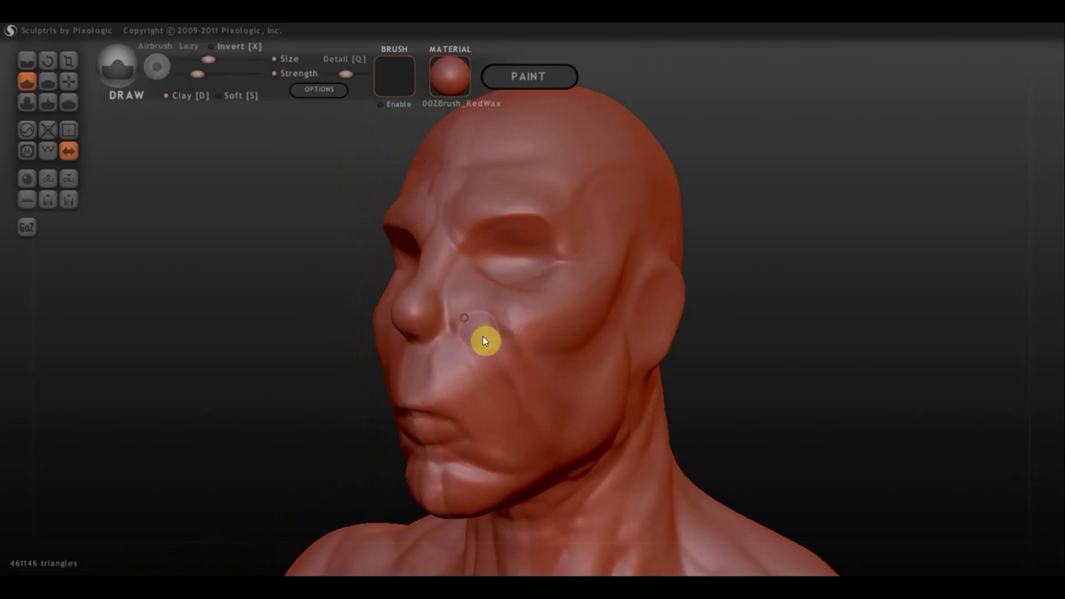
pyautogui.moveTo(515, 385)
pyautogui.mouseDown()
pyautogui.moveTo(558, 459)
pyautogui.moveTo(532, 491)
pyautogui.moveTo(510, 387)
pyautogui.moveTo(518, 485)
pyautogui.mouseUp()
pyautogui.moveTo(519, 485)
pyautogui.mouseDown(button='right')
pyautogui.moveTo(457, 437)
pyautogui.moveTo(494, 405)
pyautogui.mouseUp(button='right')
pyautogui.moveTo(509, 496)
pyautogui.mouseDown()
pyautogui.moveTo(520, 442)
pyautogui.moveTo(507, 464)
pyautogui.mouseUp()
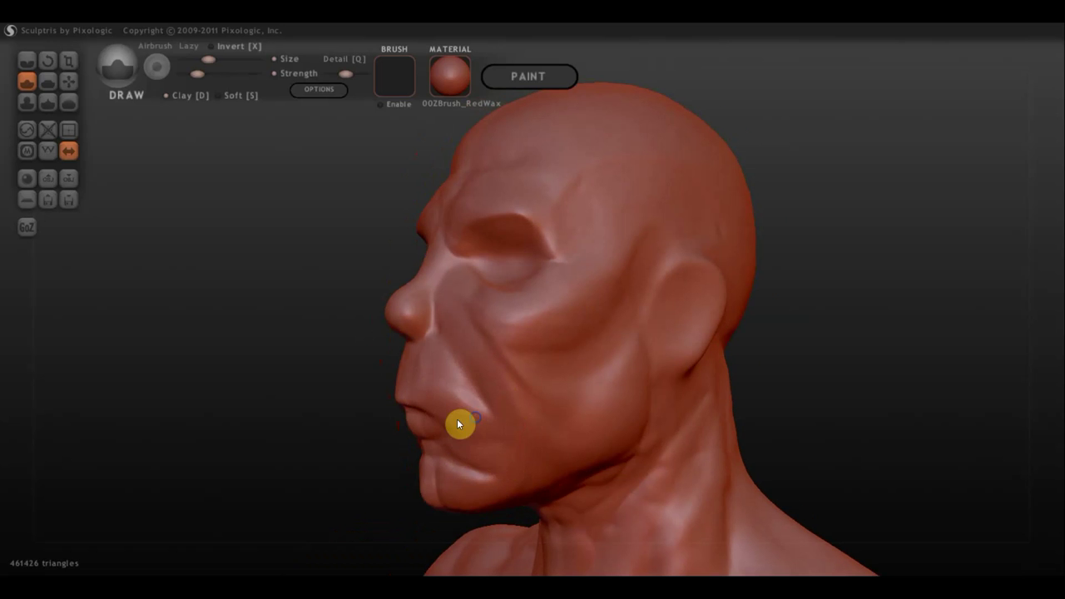
pyautogui.moveTo(456, 424)
pyautogui.mouseDown(button='right')
pyautogui.moveTo(423, 421)
pyautogui.moveTo(582, 433)
pyautogui.moveTo(690, 408)
pyautogui.mouseUp(button='right')
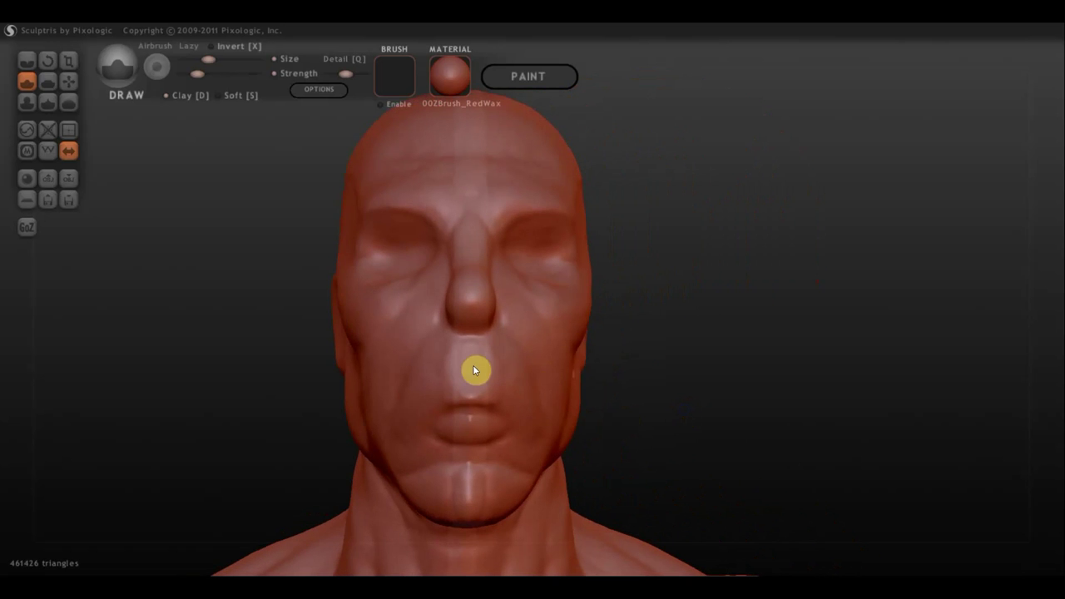
# Grab the cheek edges and chin underside outward, then resize the Crease brush.
pyautogui.click(53, 85)
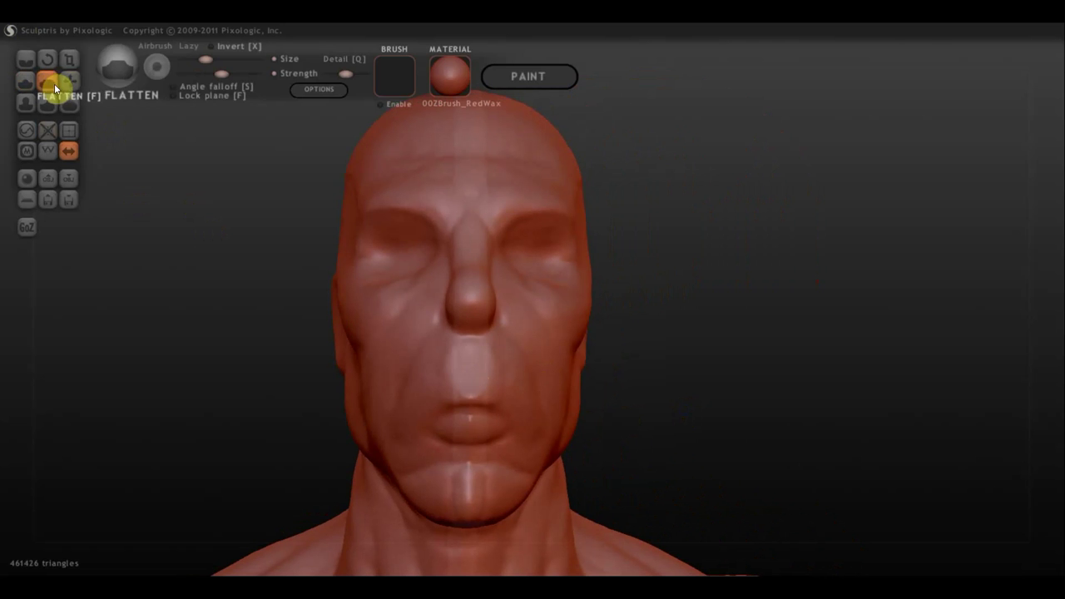
pyautogui.click(68, 81)
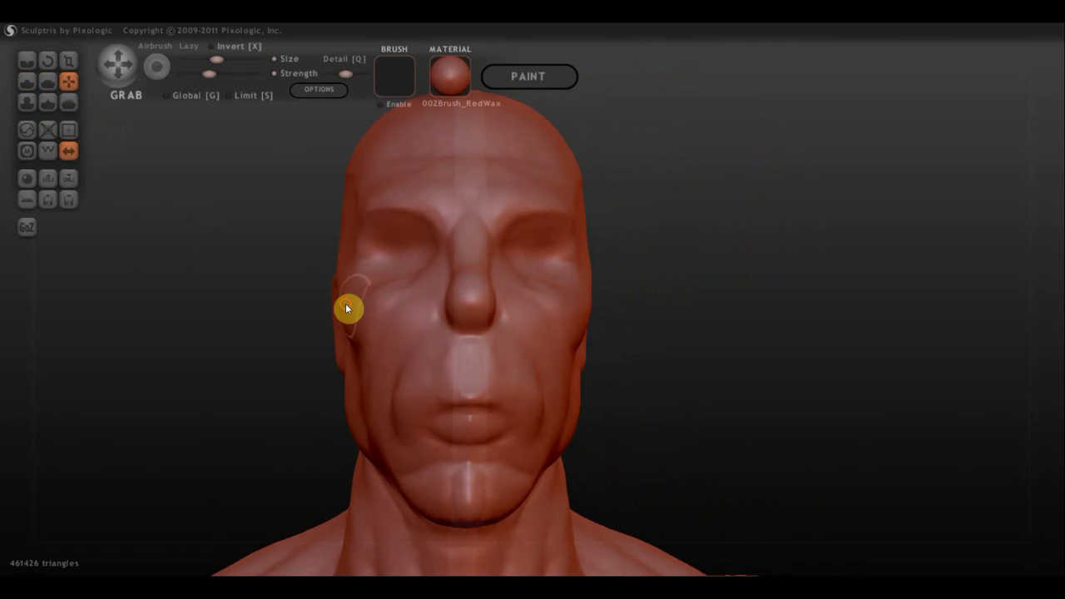
pyautogui.moveTo(347, 309); pyautogui.dragTo(334, 299)
pyautogui.moveTo(356, 357); pyautogui.dragTo(338, 361)
pyautogui.moveTo(425, 518); pyautogui.dragTo(423, 507)
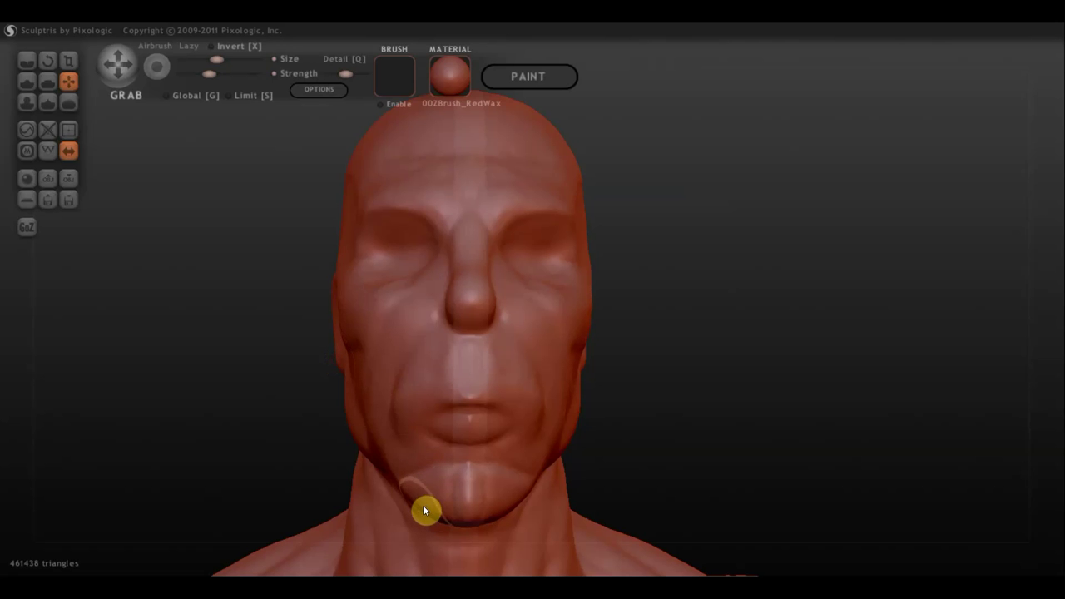
pyautogui.click(26, 61)
pyautogui.moveTo(220, 67); pyautogui.dragTo(213, 66)
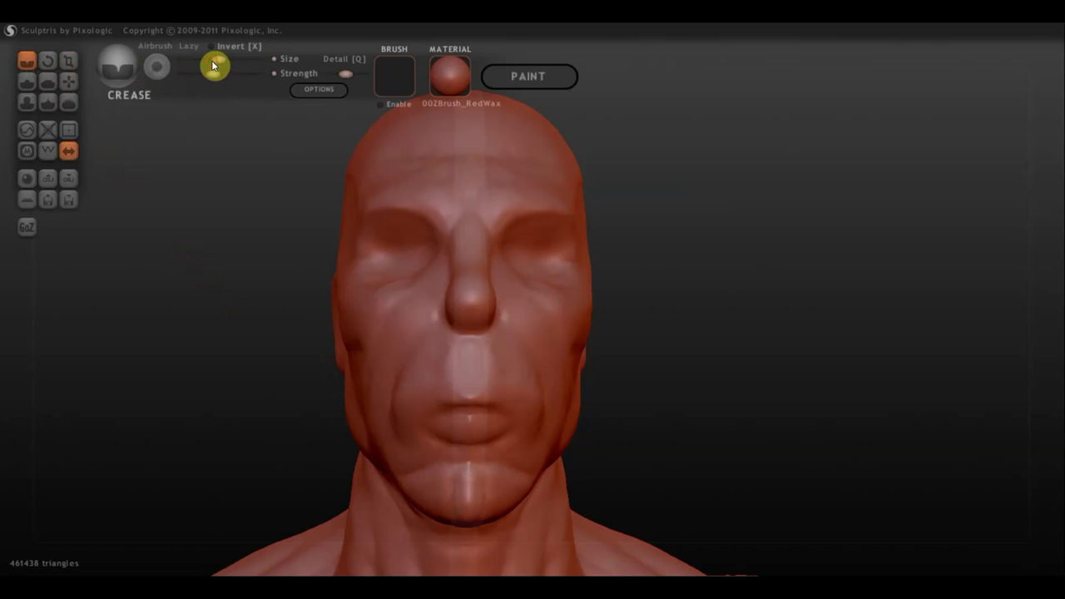
# Raise the Crease strength and cut a sharp line between the lips.
pyautogui.click(220, 75)
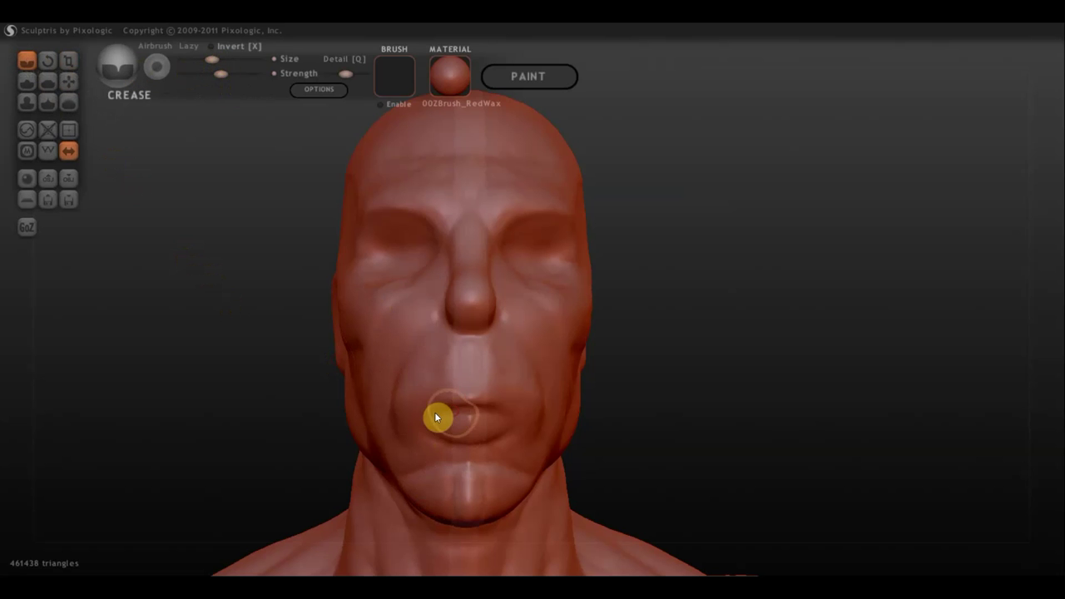
pyautogui.moveTo(434, 416)
pyautogui.mouseDown()
pyautogui.moveTo(455, 416)
pyautogui.moveTo(414, 433)
pyautogui.moveTo(421, 413)
pyautogui.moveTo(399, 439)
pyautogui.mouseUp()
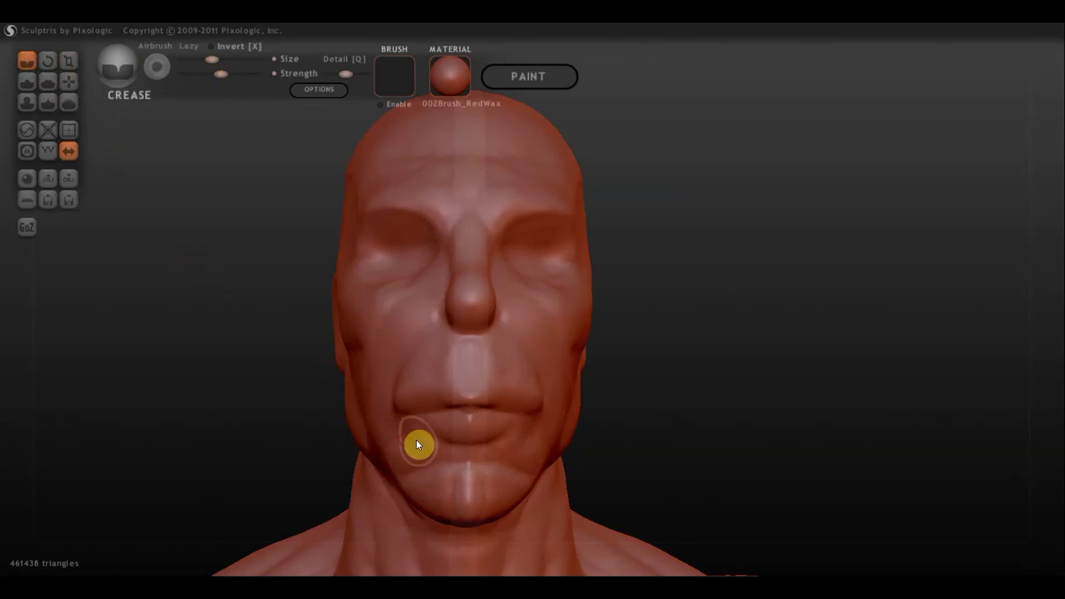
pyautogui.moveTo(417, 445)
pyautogui.mouseDown(button='right')
pyautogui.moveTo(517, 431)
pyautogui.moveTo(492, 423)
pyautogui.mouseUp(button='right')
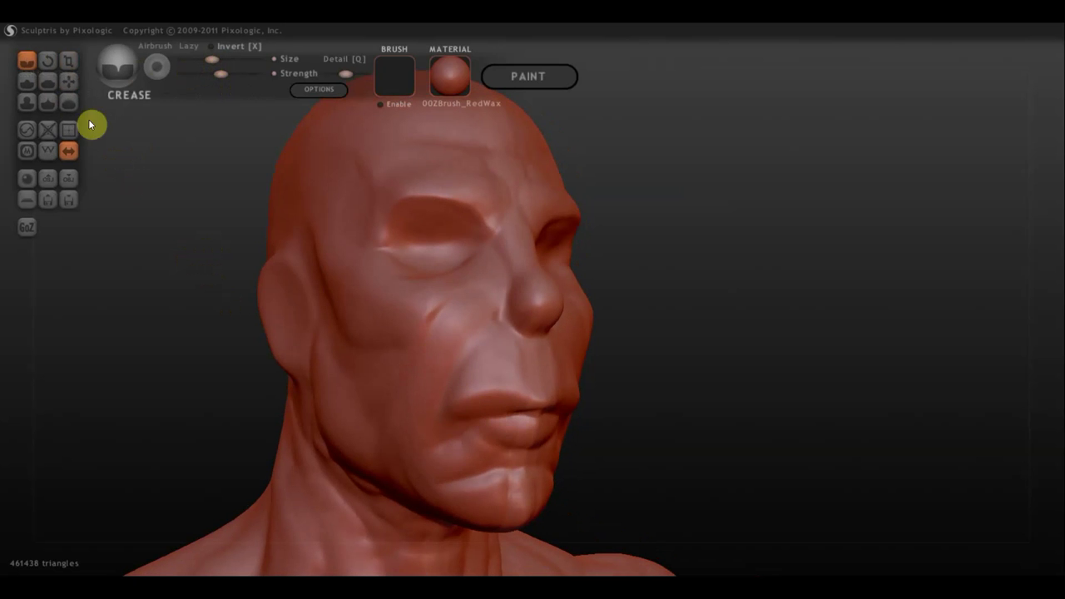
# With the Flatten brush, flatten the lips and the upper lip area.
pyautogui.click(47, 81)
pyautogui.moveTo(480, 404); pyautogui.dragTo(490, 404)
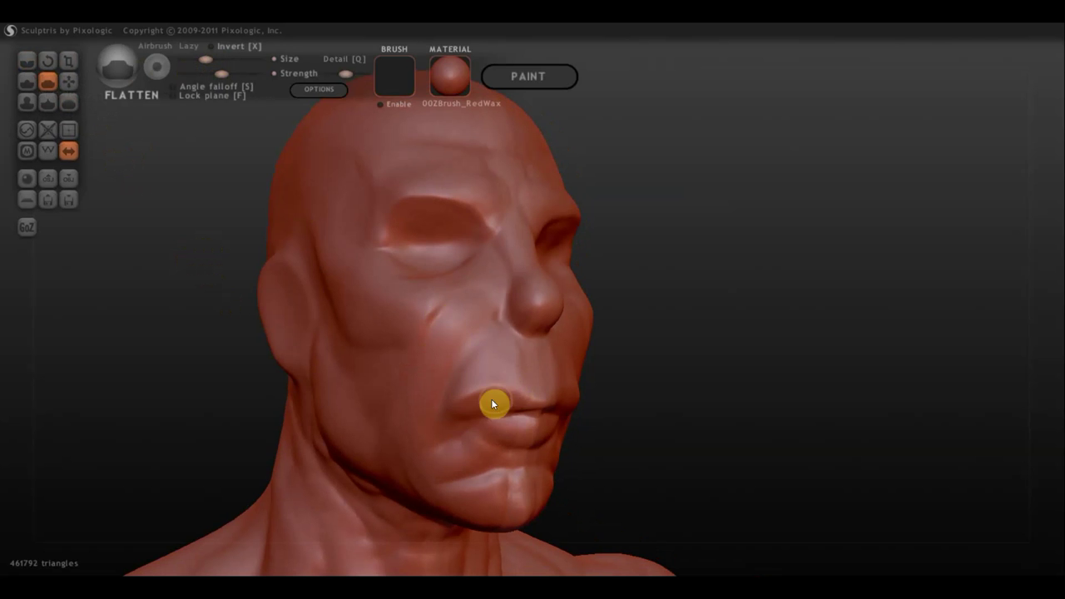
pyautogui.moveTo(494, 405); pyautogui.dragTo(462, 383, button='right')
pyautogui.moveTo(452, 379)
pyautogui.mouseDown()
pyautogui.moveTo(466, 383)
pyautogui.moveTo(431, 391)
pyautogui.mouseUp()
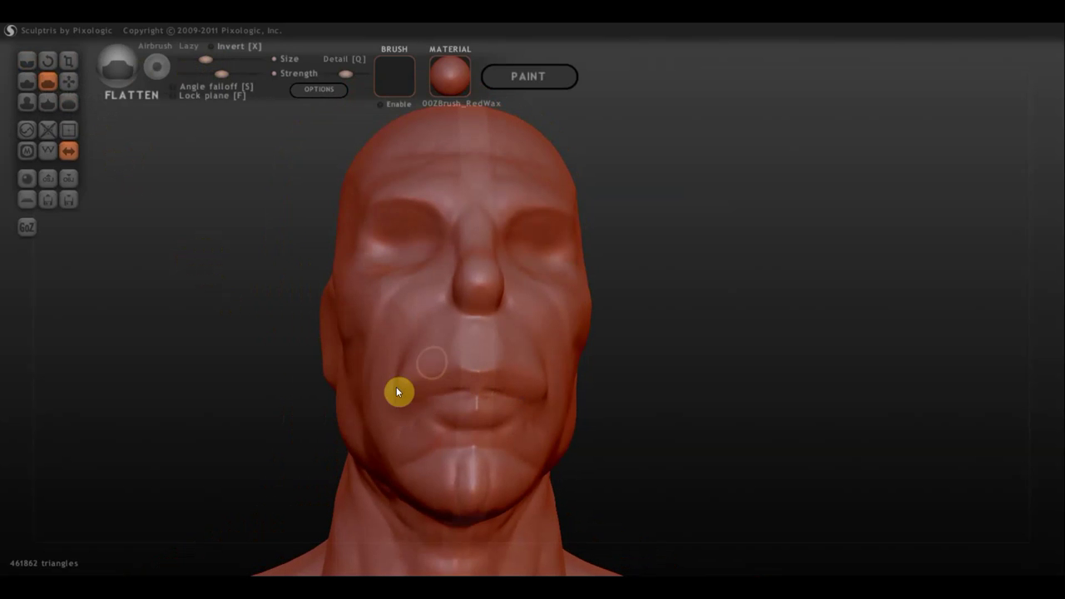
pyautogui.moveTo(414, 363)
pyautogui.mouseDown(button='right')
pyautogui.moveTo(500, 415)
pyautogui.moveTo(563, 431)
pyautogui.moveTo(558, 386)
pyautogui.mouseUp(button='right')
pyautogui.moveTo(557, 381)
pyautogui.mouseDown()
pyautogui.moveTo(528, 383)
pyautogui.moveTo(494, 421)
pyautogui.moveTo(532, 355)
pyautogui.mouseUp()
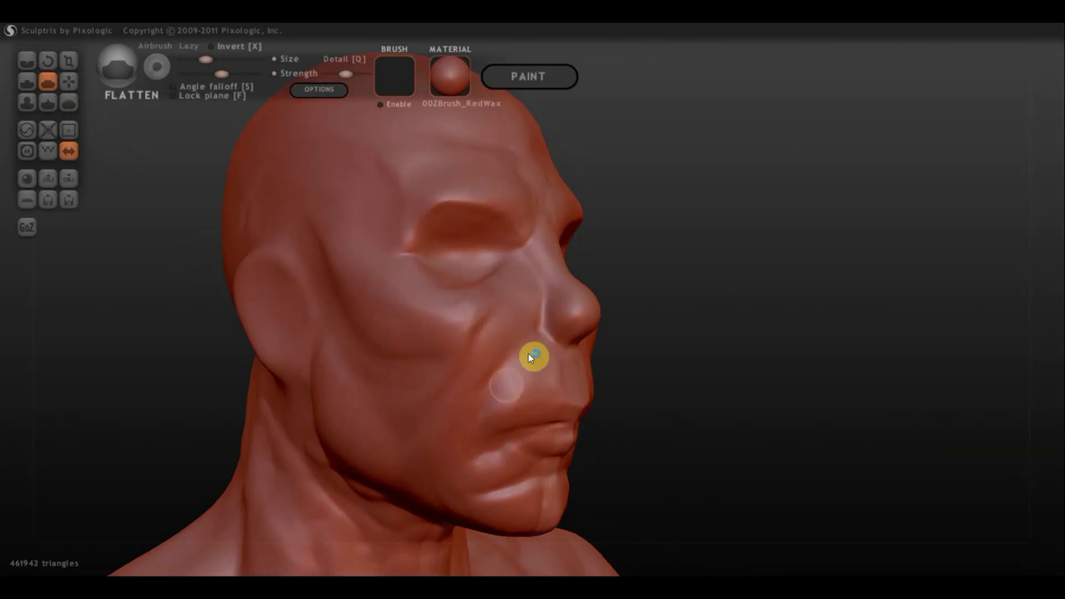
# Flatten the nose, the area between brow and nose, and the cheek below the eye.
pyautogui.moveTo(585, 308); pyautogui.dragTo(469, 372, button='right')
pyautogui.moveTo(472, 356)
pyautogui.mouseDown()
pyautogui.moveTo(484, 343)
pyautogui.moveTo(481, 356)
pyautogui.mouseUp()
pyautogui.moveTo(481, 355)
pyautogui.mouseDown(button='right')
pyautogui.moveTo(523, 355)
pyautogui.moveTo(507, 325)
pyautogui.mouseUp(button='right')
pyautogui.moveTo(488, 252); pyautogui.dragTo(488, 268)
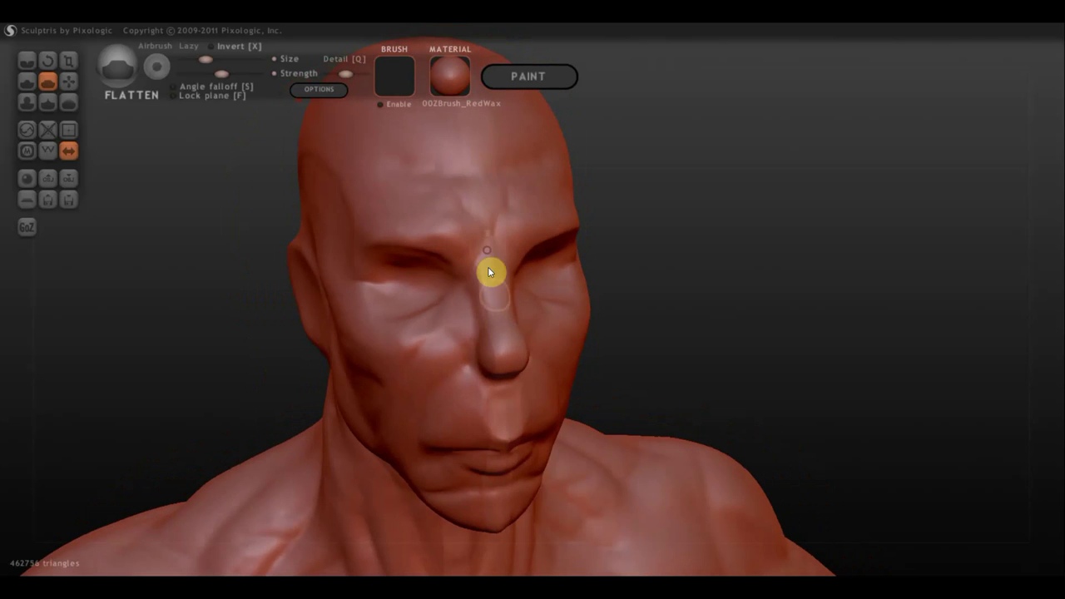
pyautogui.moveTo(494, 302); pyautogui.dragTo(563, 288, button='right')
pyautogui.moveTo(514, 265)
pyautogui.mouseDown()
pyautogui.moveTo(509, 311)
pyautogui.moveTo(514, 333)
pyautogui.moveTo(528, 333)
pyautogui.mouseUp()
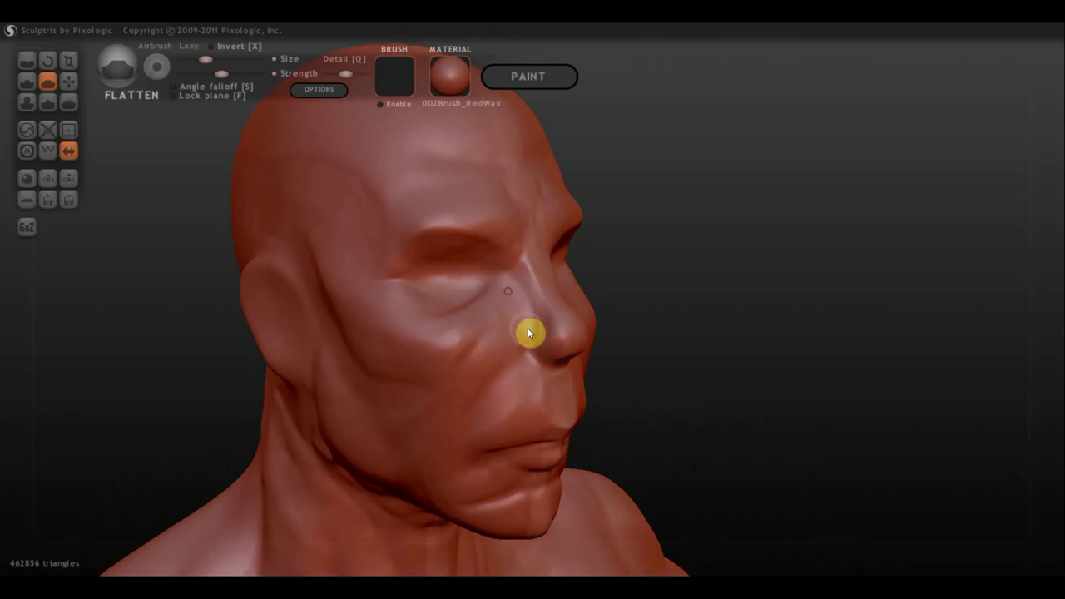
pyautogui.moveTo(516, 335)
pyautogui.mouseDown(button='right')
pyautogui.moveTo(488, 314)
pyautogui.moveTo(380, 325)
pyautogui.moveTo(390, 314)
pyautogui.mouseUp(button='right')
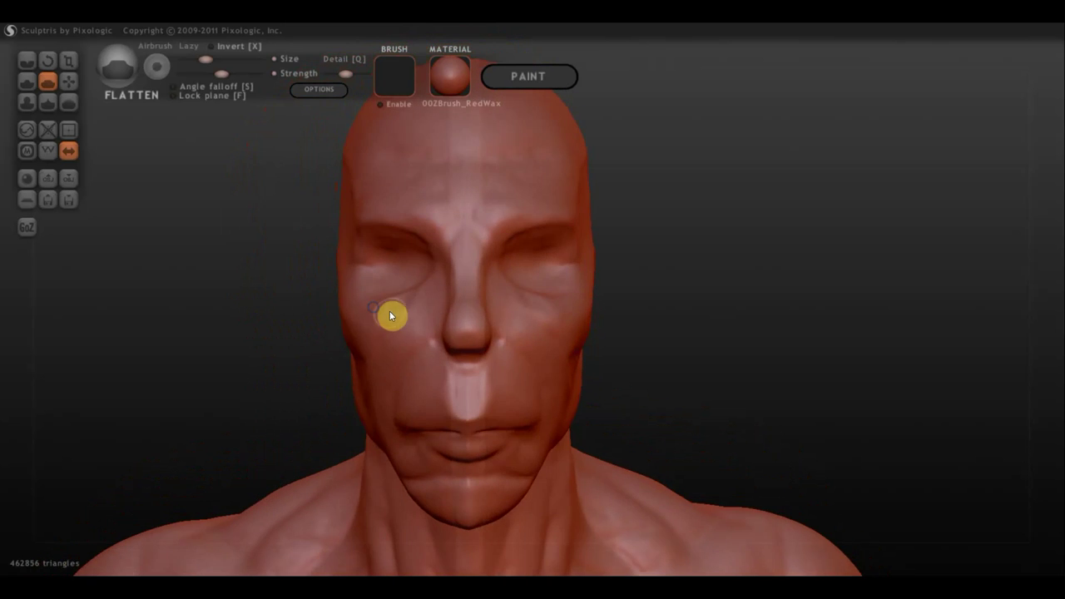
pyautogui.moveTo(439, 261)
pyautogui.mouseDown(button='right')
pyautogui.moveTo(452, 255)
pyautogui.moveTo(490, 305)
pyautogui.moveTo(380, 351)
pyautogui.mouseUp(button='right')
pyautogui.moveTo(615, 412)
pyautogui.mouseDown(button='right')
pyautogui.moveTo(655, 289)
pyautogui.moveTo(670, 366)
pyautogui.moveTo(620, 355)
pyautogui.mouseUp(button='right')
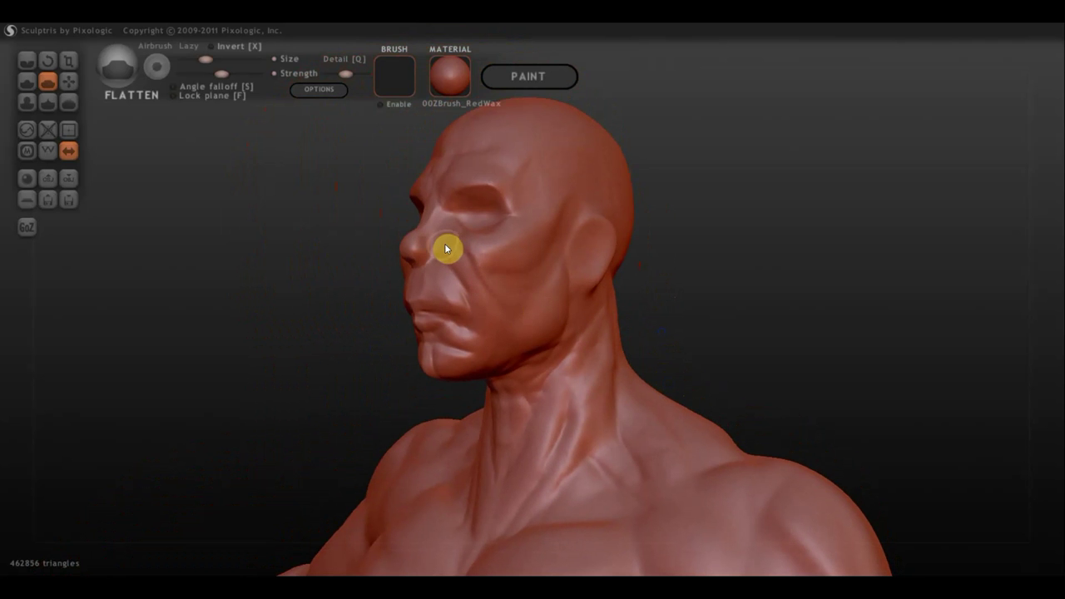
pyautogui.moveTo(478, 298); pyautogui.dragTo(367, 288, button='right')
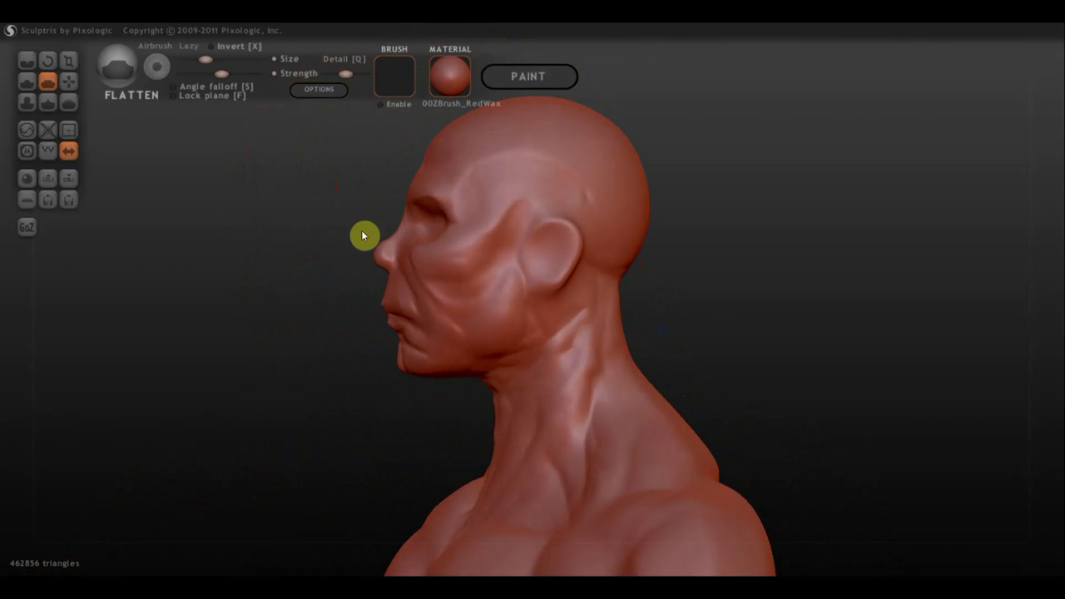
# With the Grab brush, nudge the forehead and pull the lips and chin down and back.
pyautogui.click(70, 82)
pyautogui.moveTo(328, 145); pyautogui.dragTo(434, 207, button='right')
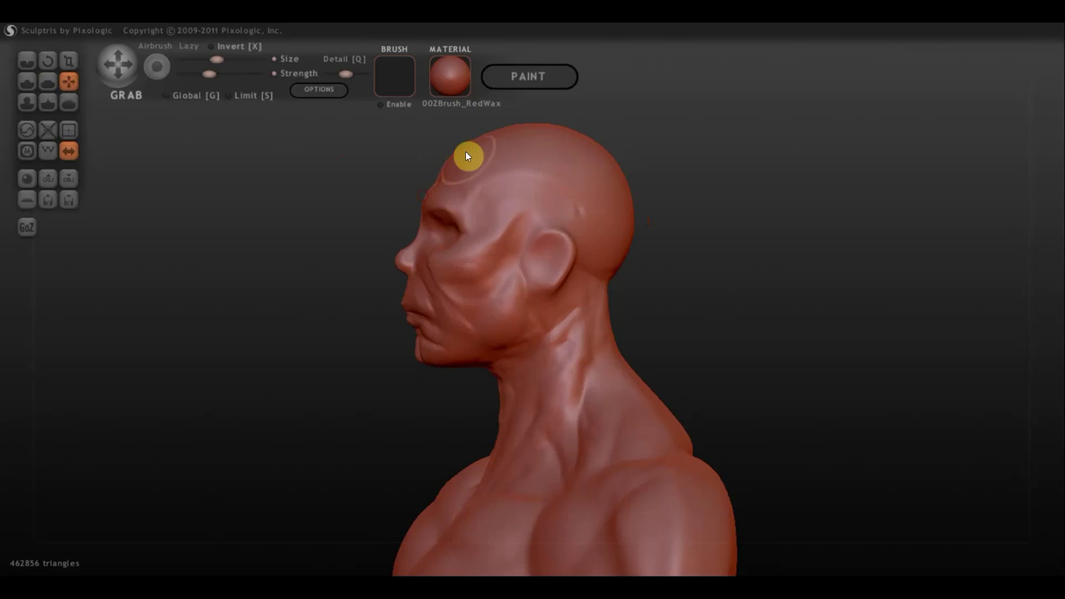
pyautogui.scroll(-2, 490, 185)
pyautogui.moveTo(484, 177); pyautogui.dragTo(477, 163)
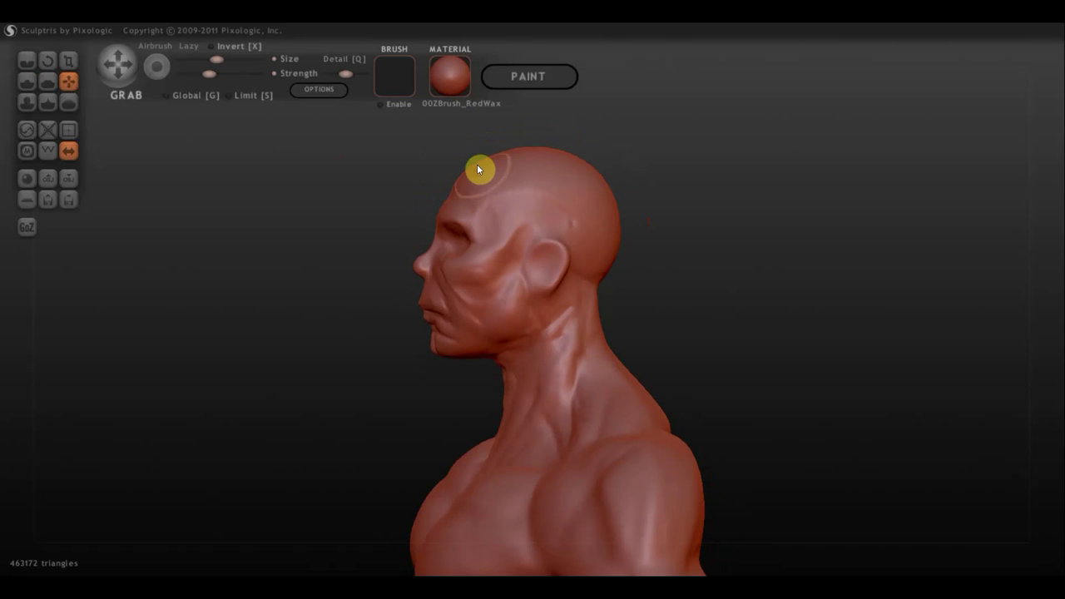
pyautogui.moveTo(588, 206); pyautogui.dragTo(443, 321, button='right')
pyautogui.moveTo(444, 326); pyautogui.dragTo(457, 350)
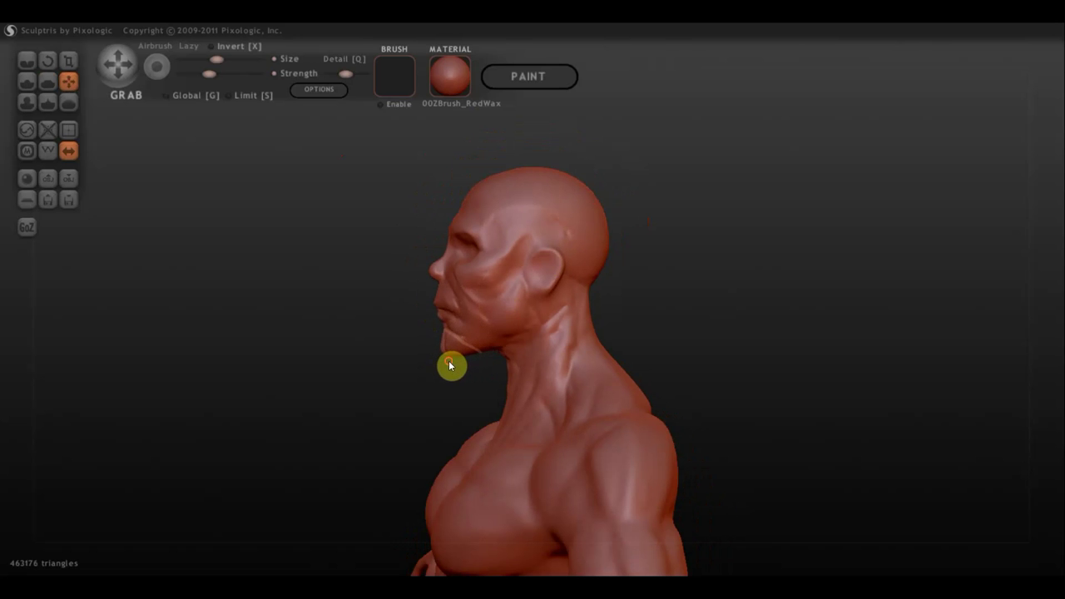
# Pull the chin into a sharper point and reshape the cheeks and eye area on both sides.
pyautogui.scroll(3, 449, 361)
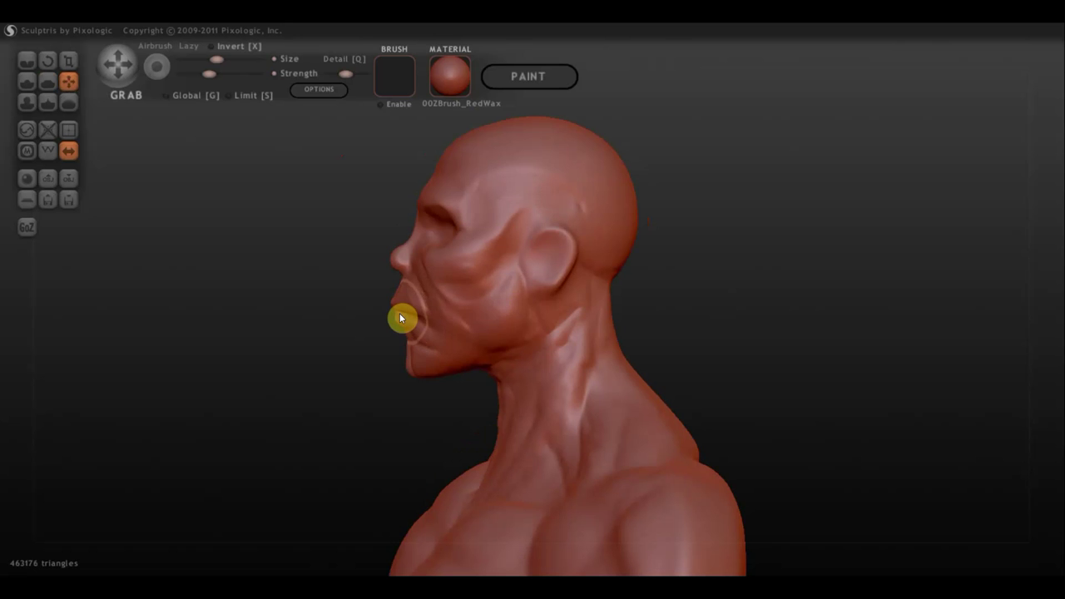
pyautogui.moveTo(401, 313); pyautogui.dragTo(634, 314, button='right')
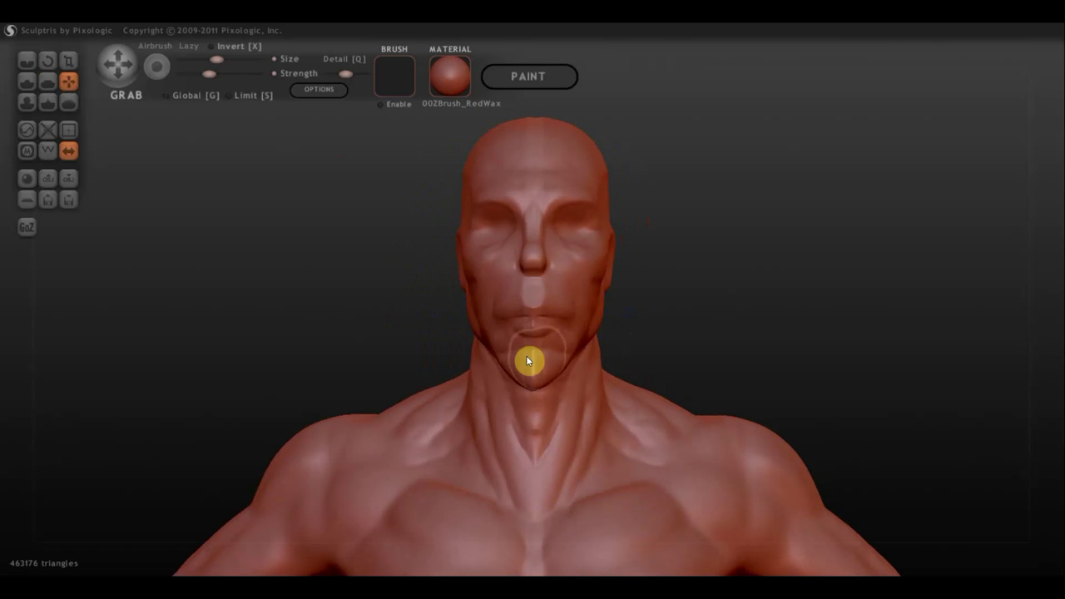
pyautogui.moveTo(527, 359); pyautogui.dragTo(529, 376)
pyautogui.moveTo(471, 264); pyautogui.dragTo(456, 257)
pyautogui.moveTo(480, 224); pyautogui.dragTo(470, 217)
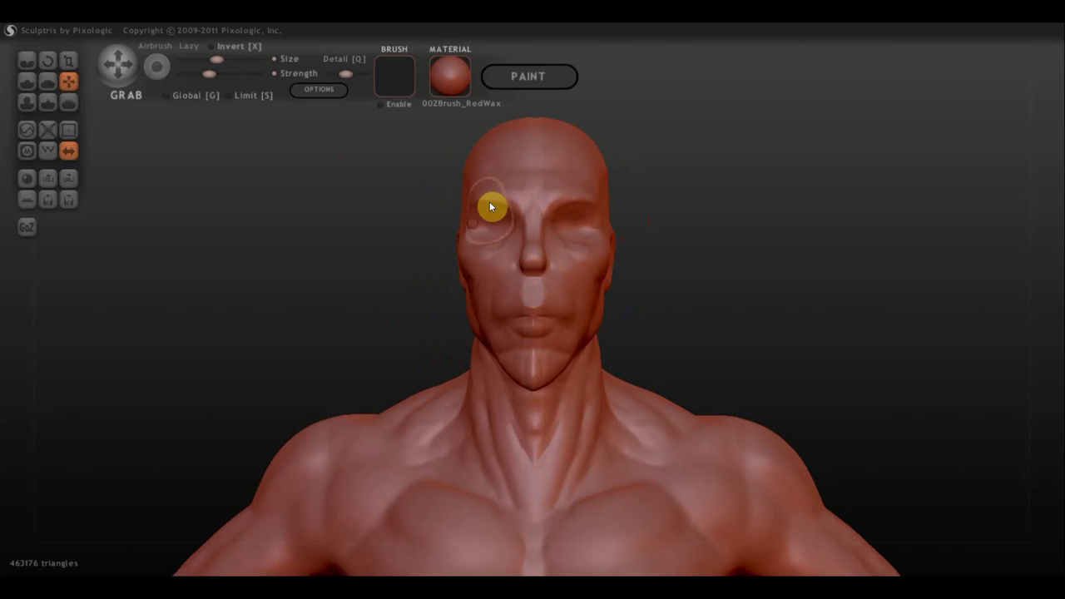
# Pull the nose tip slightly outward and reshape the chin from a front view.
pyautogui.moveTo(590, 215)
pyautogui.mouseDown(button='right')
pyautogui.moveTo(387, 213)
pyautogui.moveTo(390, 223)
pyautogui.mouseUp(button='right')
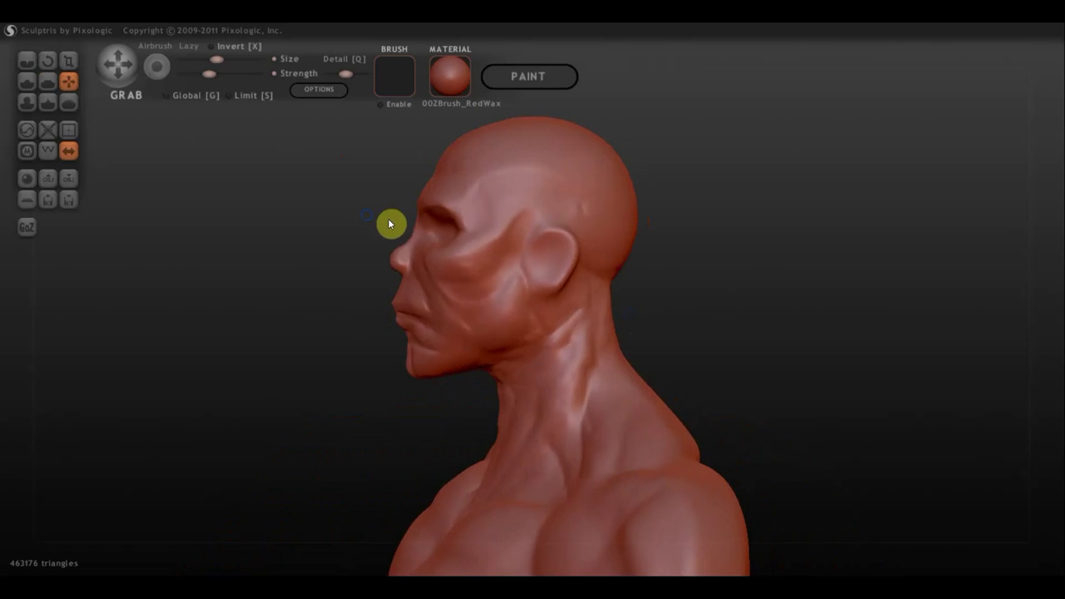
pyautogui.scroll(2, 403, 239)
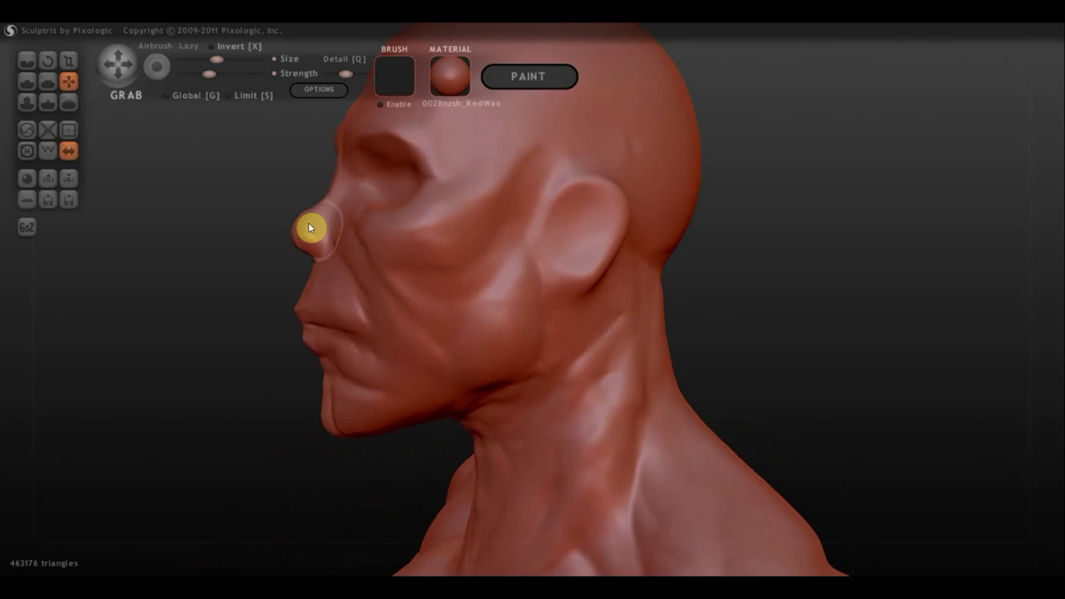
pyautogui.moveTo(293, 224); pyautogui.dragTo(304, 212)
pyautogui.moveTo(249, 231)
pyautogui.mouseDown()
pyautogui.moveTo(357, 247)
pyautogui.moveTo(317, 258)
pyautogui.mouseUp()
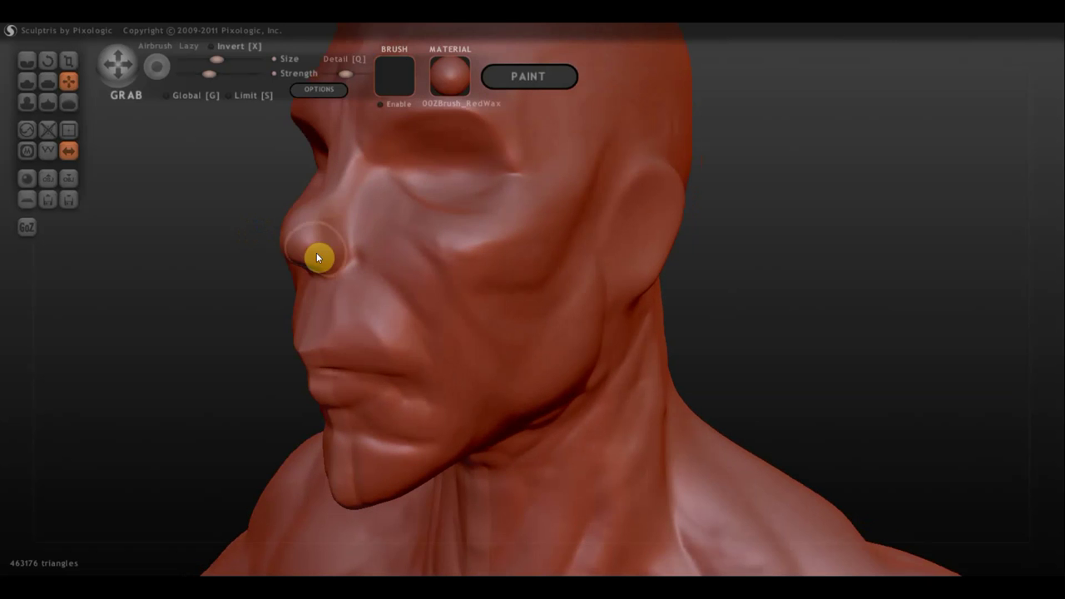
pyautogui.moveTo(308, 265); pyautogui.dragTo(451, 236, button='right')
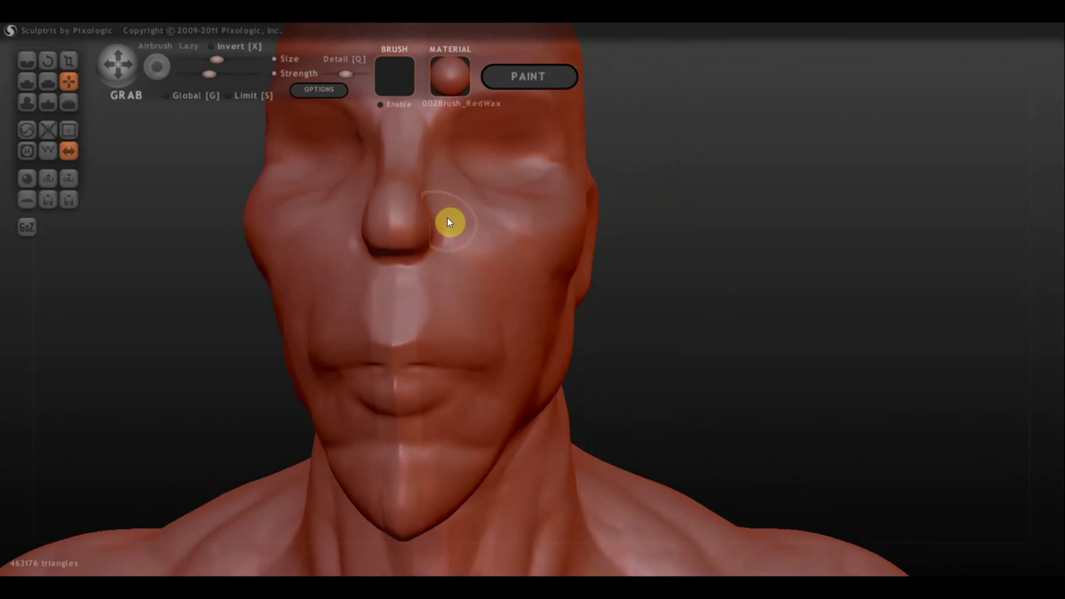
pyautogui.moveTo(463, 230)
pyautogui.mouseDown(button='right')
pyautogui.moveTo(468, 283)
pyautogui.moveTo(397, 375)
pyautogui.moveTo(480, 373)
pyautogui.mouseUp(button='right')
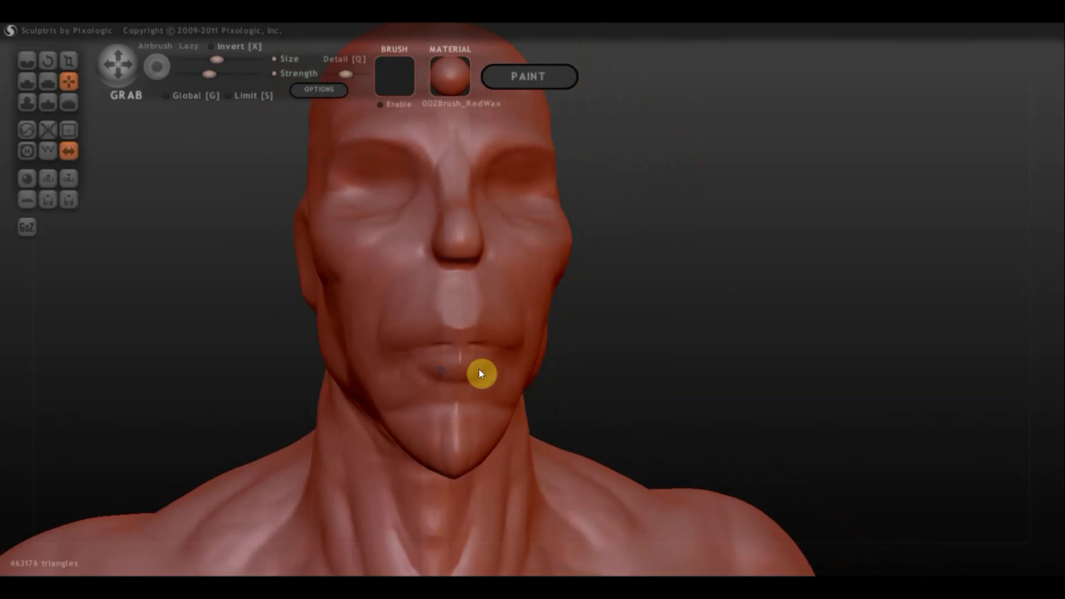
pyautogui.moveTo(452, 470); pyautogui.dragTo(455, 454)
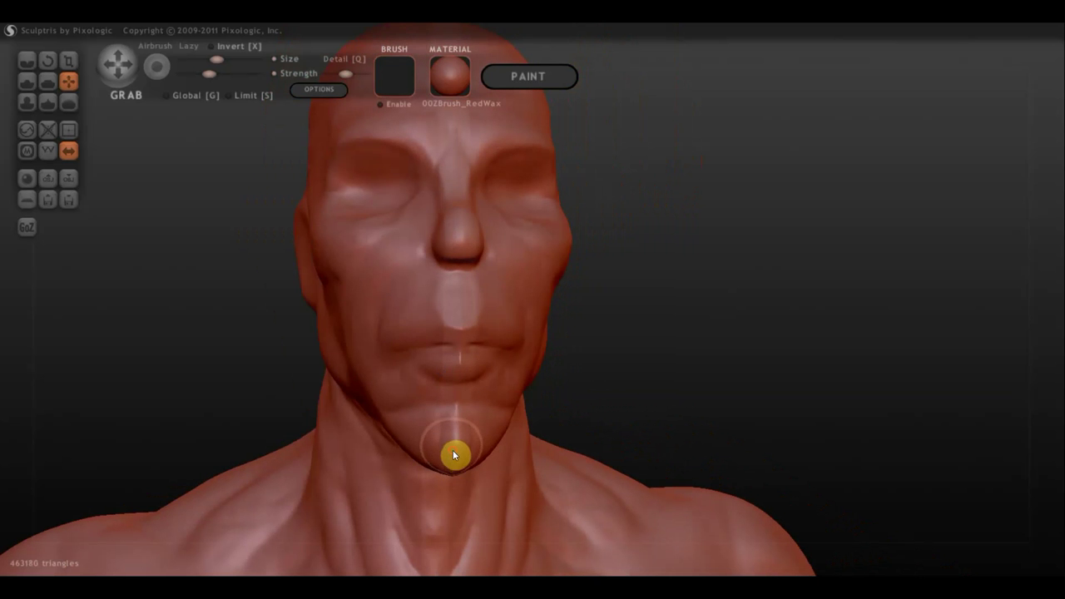
pyautogui.moveTo(455, 454)
pyautogui.mouseDown(button='right')
pyautogui.moveTo(311, 436)
pyautogui.moveTo(406, 438)
pyautogui.mouseUp(button='right')
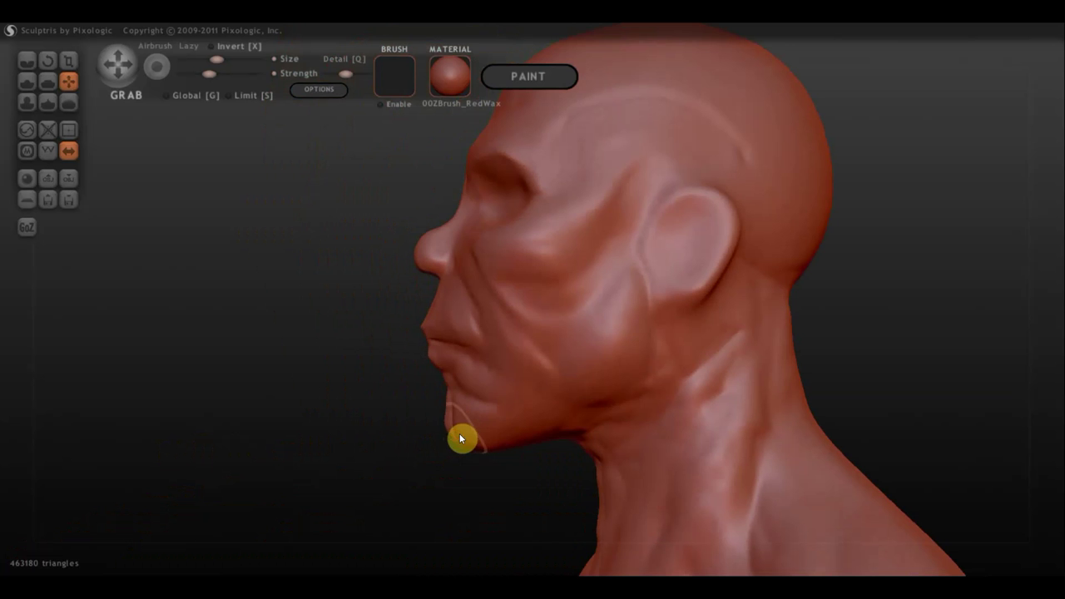
pyautogui.scroll(-5, 464, 438)
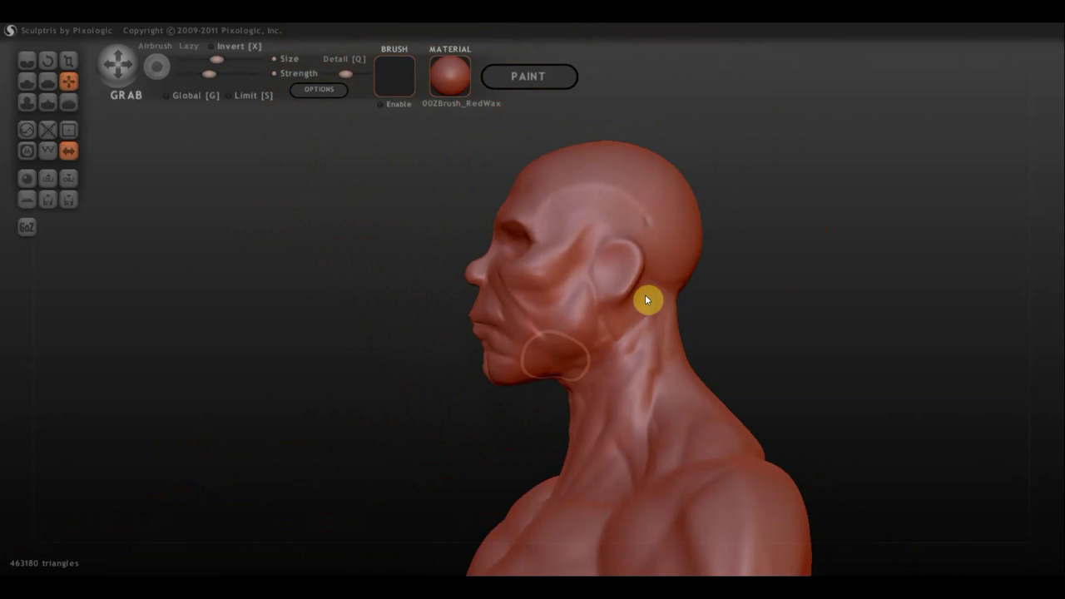
pyautogui.scroll(-3, 649, 300)
pyautogui.moveTo(658, 330); pyautogui.dragTo(388, 333, button='right')
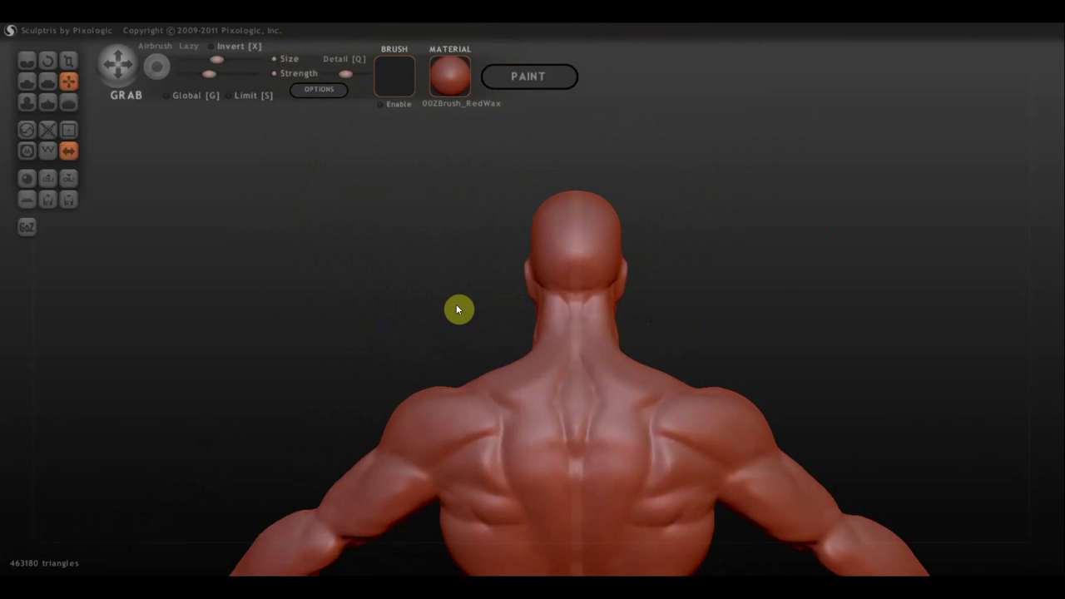
# Orbit and zoom around the full figure, from front view to three-quarter back view.
pyautogui.moveTo(540, 238)
pyautogui.mouseDown(button='right')
pyautogui.moveTo(691, 361)
pyautogui.moveTo(948, 316)
pyautogui.moveTo(805, 253)
pyautogui.moveTo(841, 211)
pyautogui.moveTo(726, 365)
pyautogui.moveTo(767, 212)
pyautogui.mouseUp(button='right')
pyautogui.scroll(-2, 673, 401)
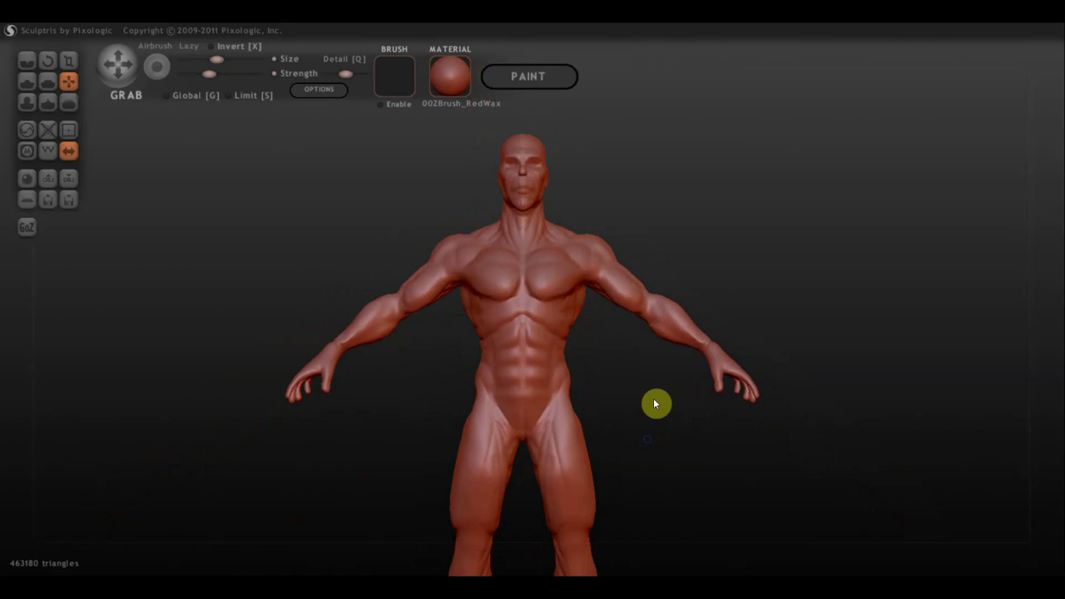
pyautogui.moveTo(653, 401)
pyautogui.keyDown('shift'); pyautogui.mouseDown()
pyautogui.moveTo(592, 379)
pyautogui.moveTo(297, 378)
pyautogui.mouseUp(); pyautogui.keyUp('shift')
pyautogui.scroll(-1, 652, 403)
pyautogui.scroll(3, 580, 331)
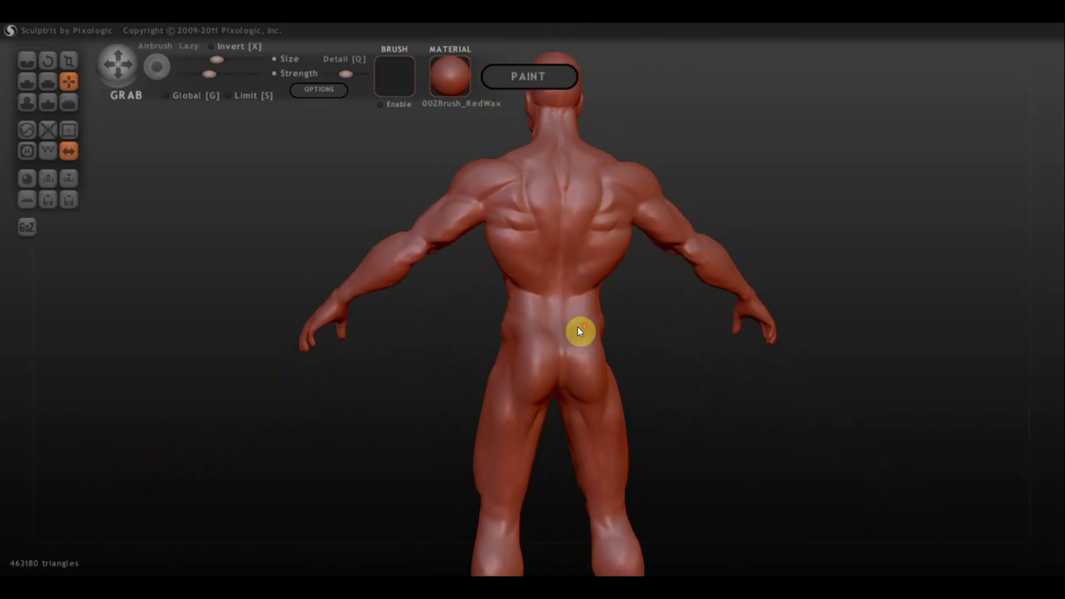
pyautogui.moveTo(588, 327)
pyautogui.mouseDown()
pyautogui.moveTo(630, 311)
pyautogui.moveTo(559, 331)
pyautogui.mouseUp()
pyautogui.moveTo(559, 331); pyautogui.dragTo(582, 323, button='right')
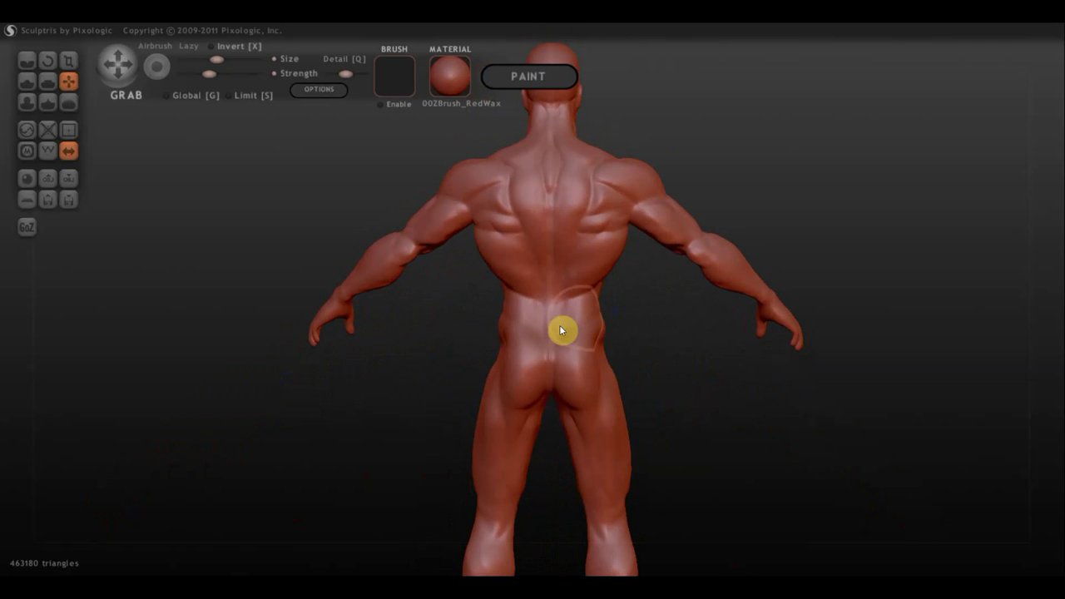
pyautogui.moveTo(601, 295)
pyautogui.mouseDown(button='right')
pyautogui.moveTo(258, 323)
pyautogui.moveTo(212, 294)
pyautogui.mouseUp(button='right')
pyautogui.scroll(-2, 358, 275)
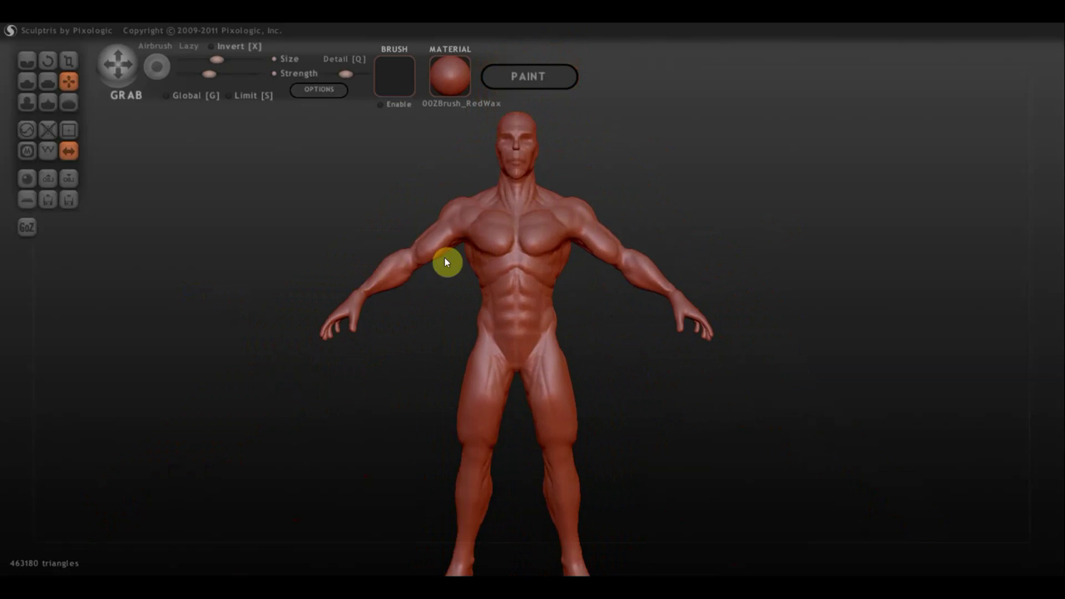
# Enlarge the Grab brush, reshape the chest and shoulders, and bulge the thigh outward.
pyautogui.moveTo(215, 60); pyautogui.dragTo(235, 59)
pyautogui.moveTo(456, 228)
pyautogui.mouseDown()
pyautogui.moveTo(430, 225)
pyautogui.moveTo(510, 282)
pyautogui.moveTo(471, 252)
pyautogui.mouseUp()
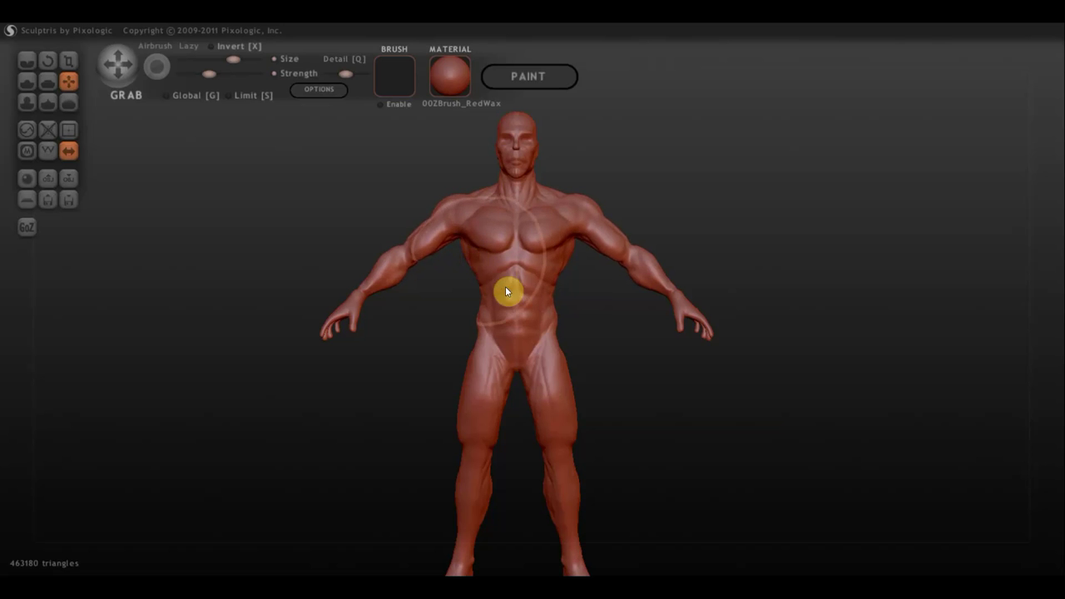
pyautogui.moveTo(560, 382); pyautogui.dragTo(613, 390)
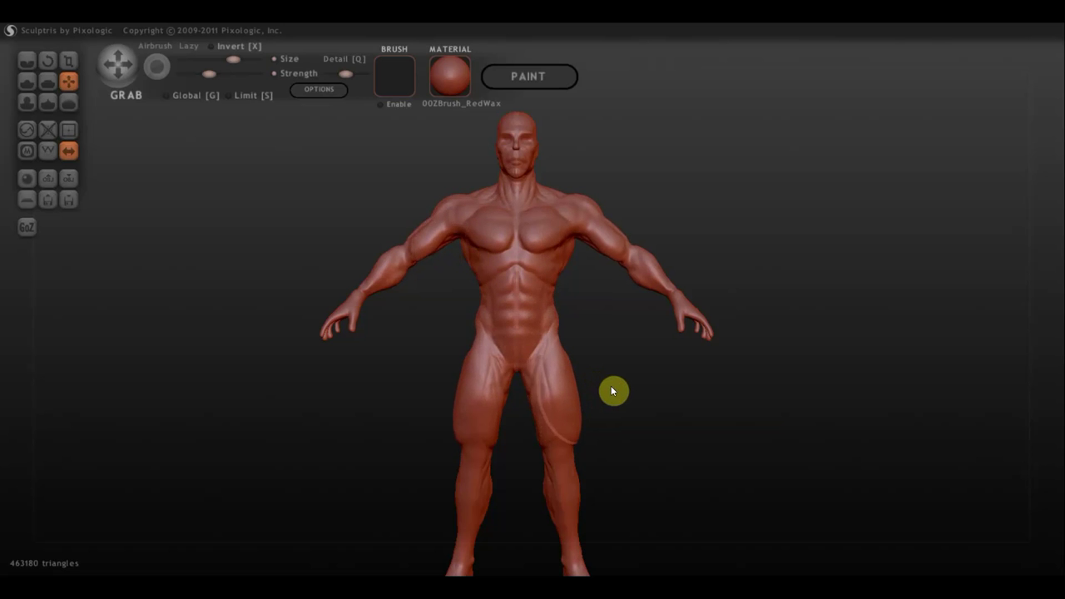
pyautogui.moveTo(649, 461); pyautogui.dragTo(244, 440)
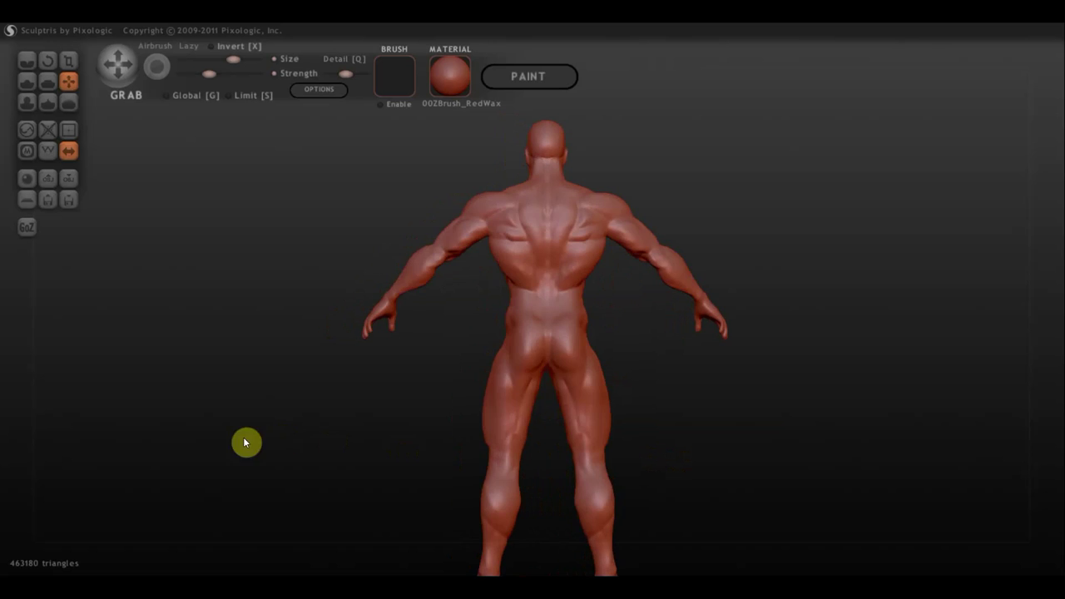
pyautogui.scroll(2, 500, 341)
pyautogui.scroll(2, 515, 367)
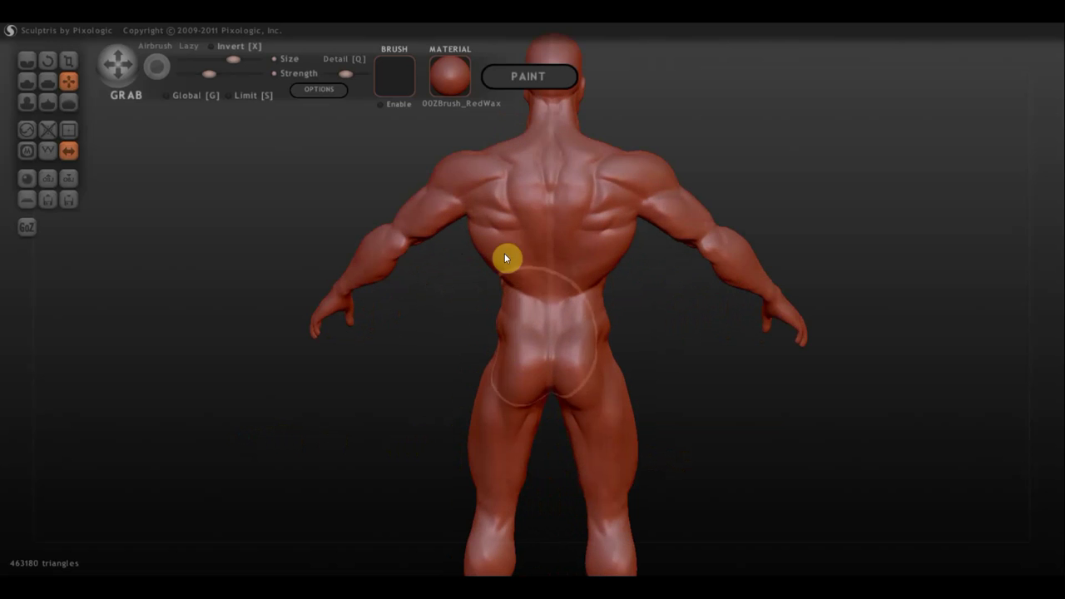
pyautogui.moveTo(504, 253)
pyautogui.mouseDown(button='right')
pyautogui.moveTo(606, 232)
pyautogui.moveTo(883, 240)
pyautogui.moveTo(741, 254)
pyautogui.moveTo(797, 354)
pyautogui.moveTo(751, 335)
pyautogui.moveTo(701, 411)
pyautogui.moveTo(719, 412)
pyautogui.moveTo(841, 324)
pyautogui.moveTo(832, 319)
pyautogui.moveTo(922, 328)
pyautogui.moveTo(856, 302)
pyautogui.mouseUp(button='right')
pyautogui.scroll(2, 751, 335)
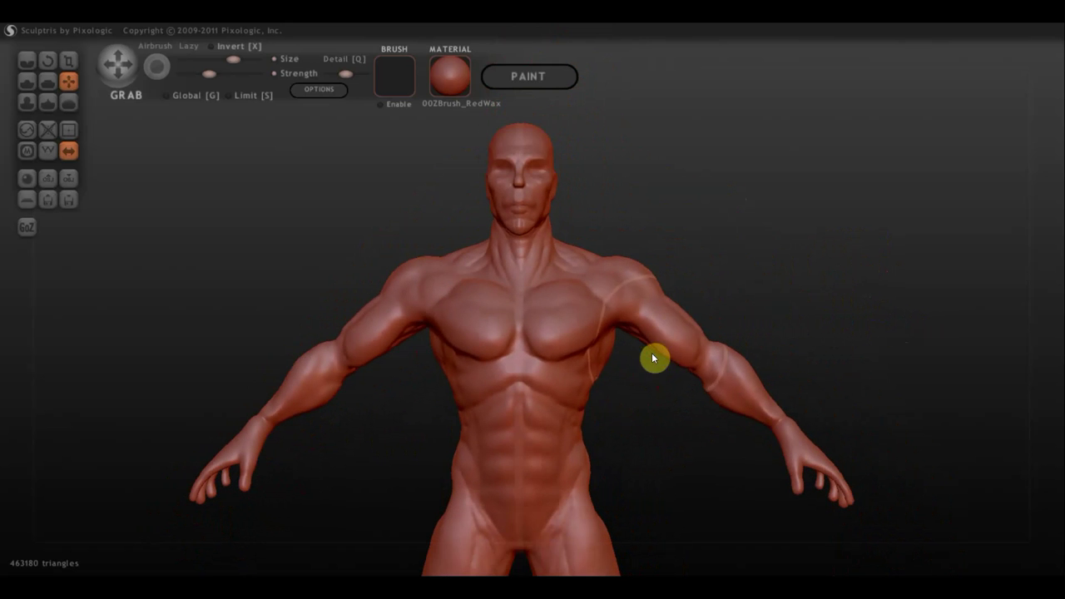
pyautogui.moveTo(588, 359)
pyautogui.mouseDown(button='right')
pyautogui.moveTo(624, 374)
pyautogui.moveTo(441, 389)
pyautogui.moveTo(219, 375)
pyautogui.moveTo(485, 383)
pyautogui.moveTo(621, 373)
pyautogui.mouseUp(button='right')
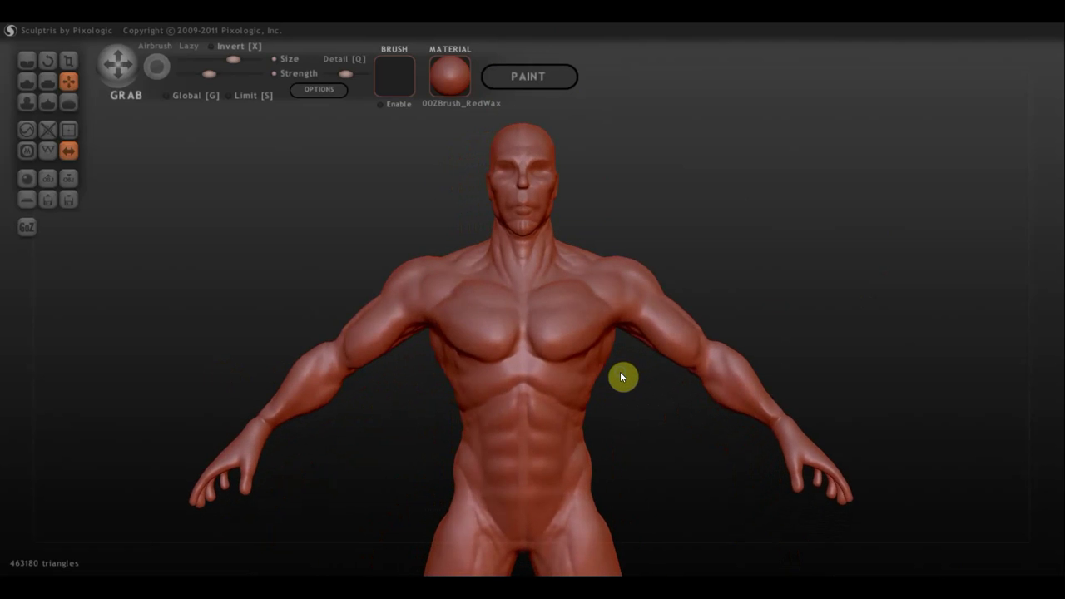